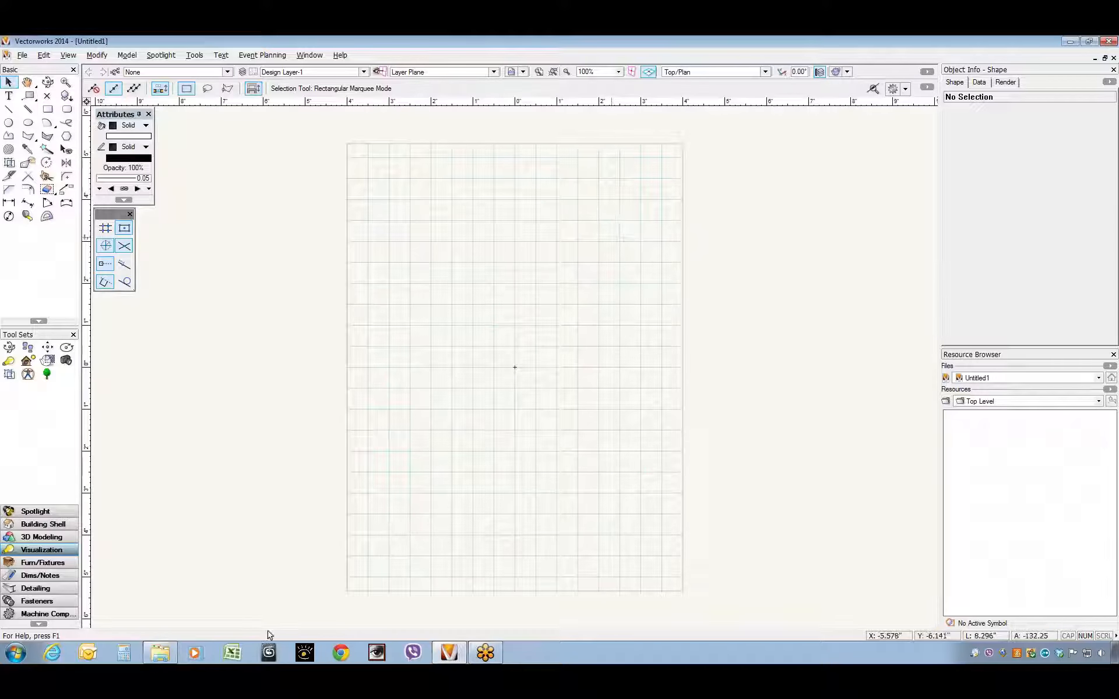
Step: Run AddPlugins.exe from the Vision 2.2 folder, select the Vectorworks 2014 Plugins component and proceed to the install directory page
click(160, 661)
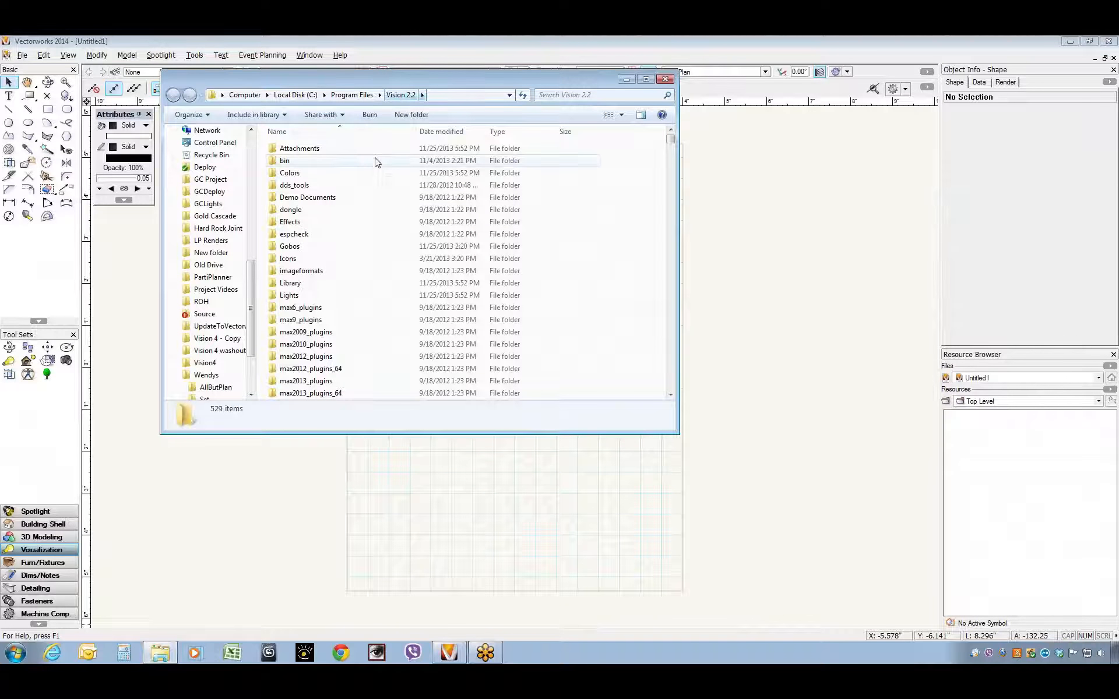
scroll(373, 170, down, 15)
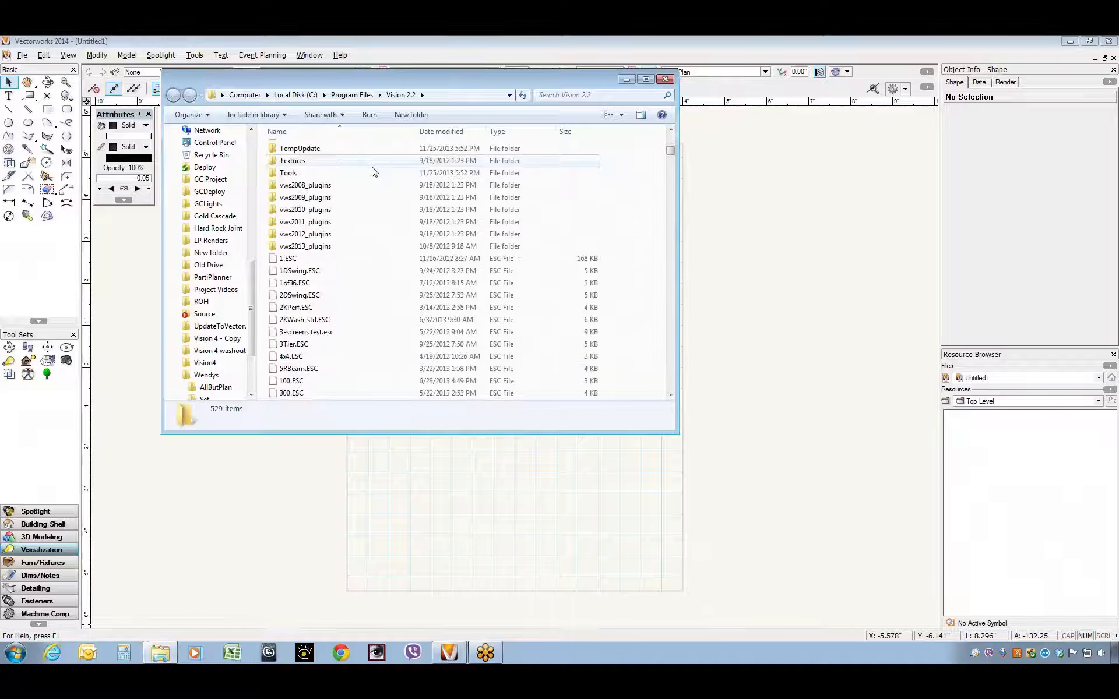
scroll(375, 172, down, 11)
double_click(303, 369)
click(624, 437)
click(564, 353)
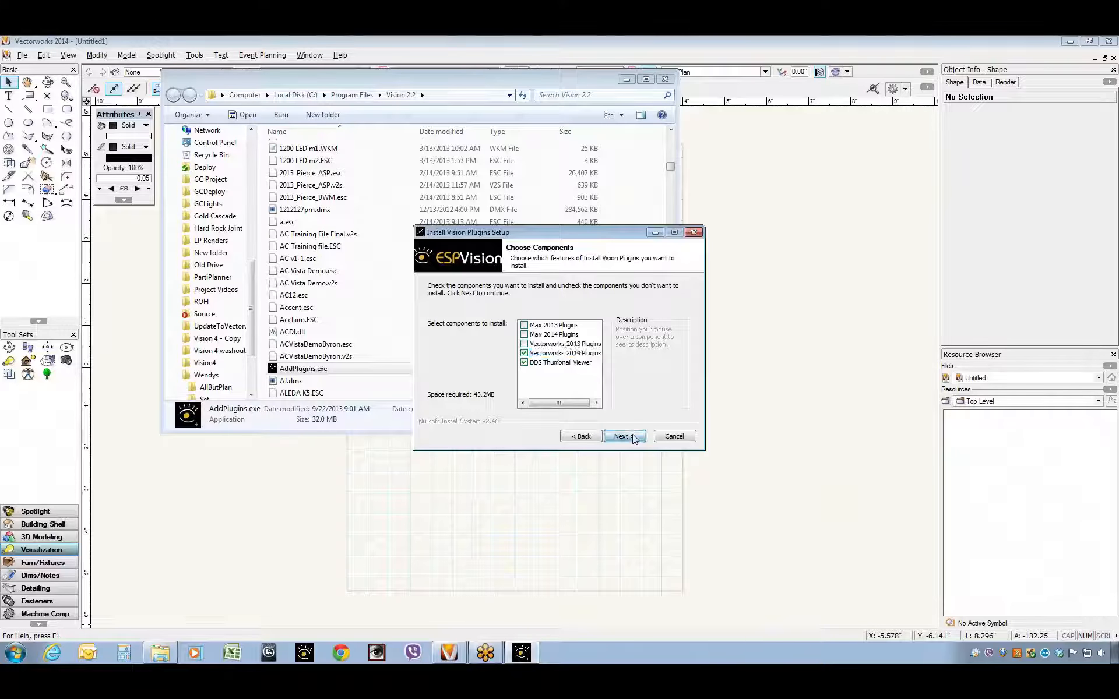
click(625, 436)
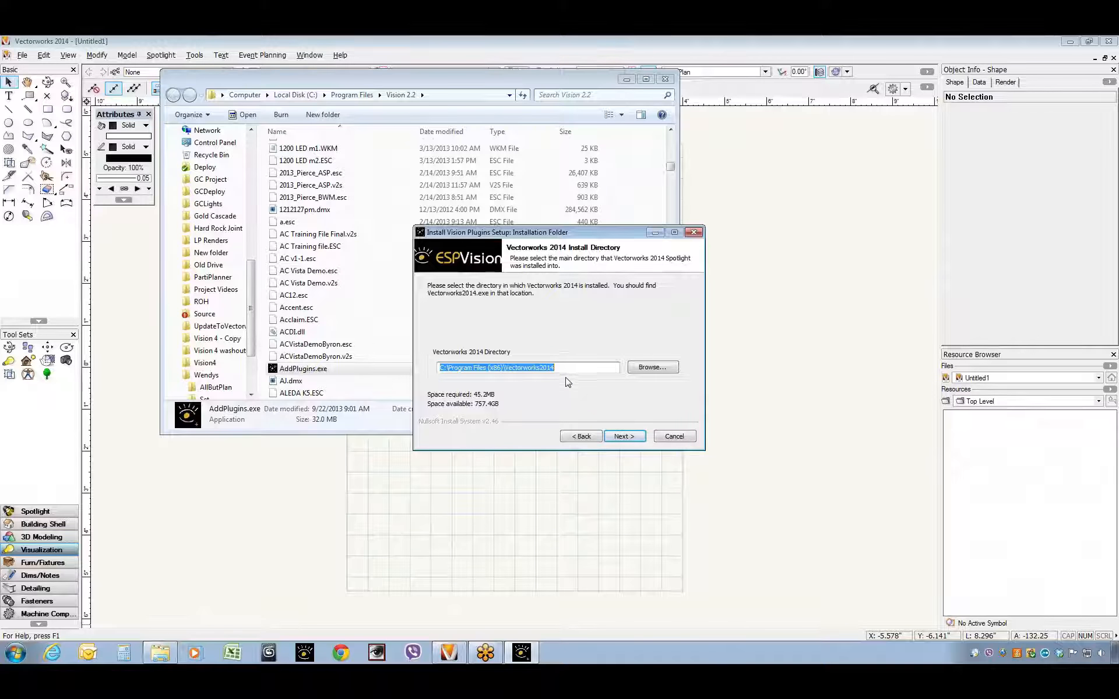
Step: Quit the Vision plugins setup without installing and close the Vision 2.2 folder
click(671, 442)
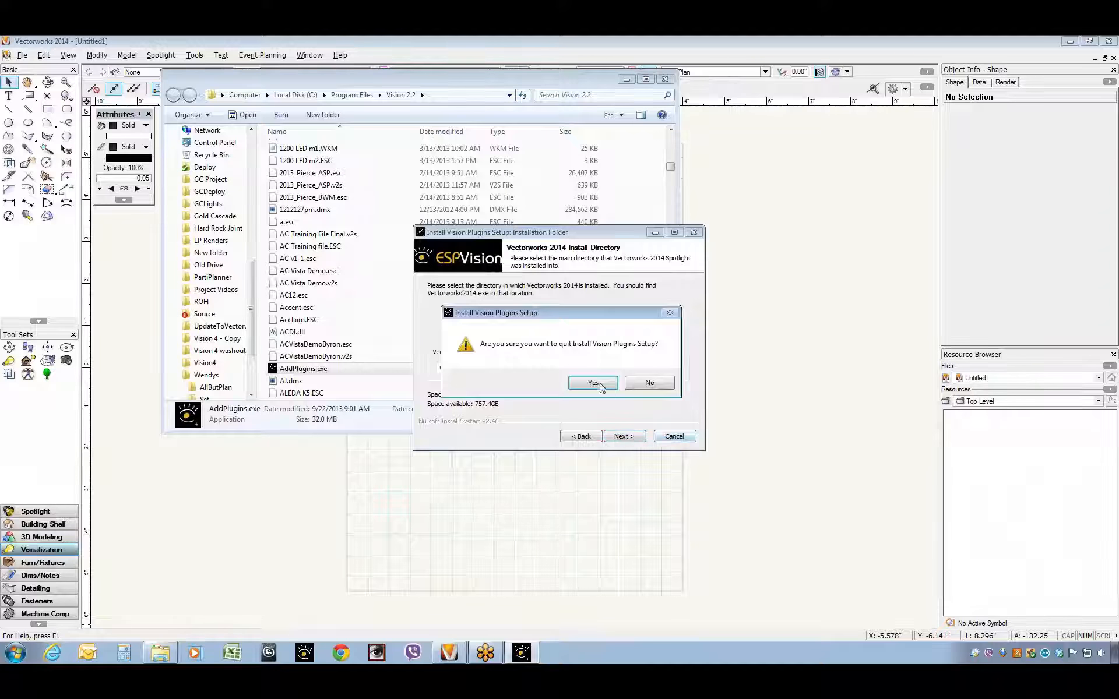
click(593, 383)
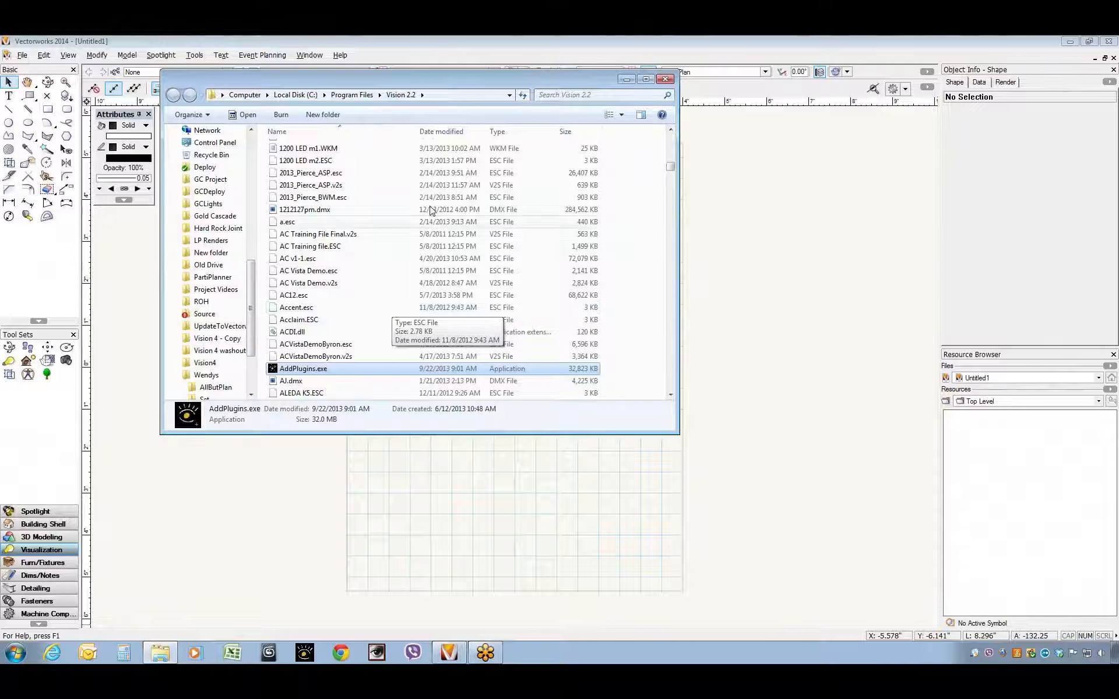
click(666, 79)
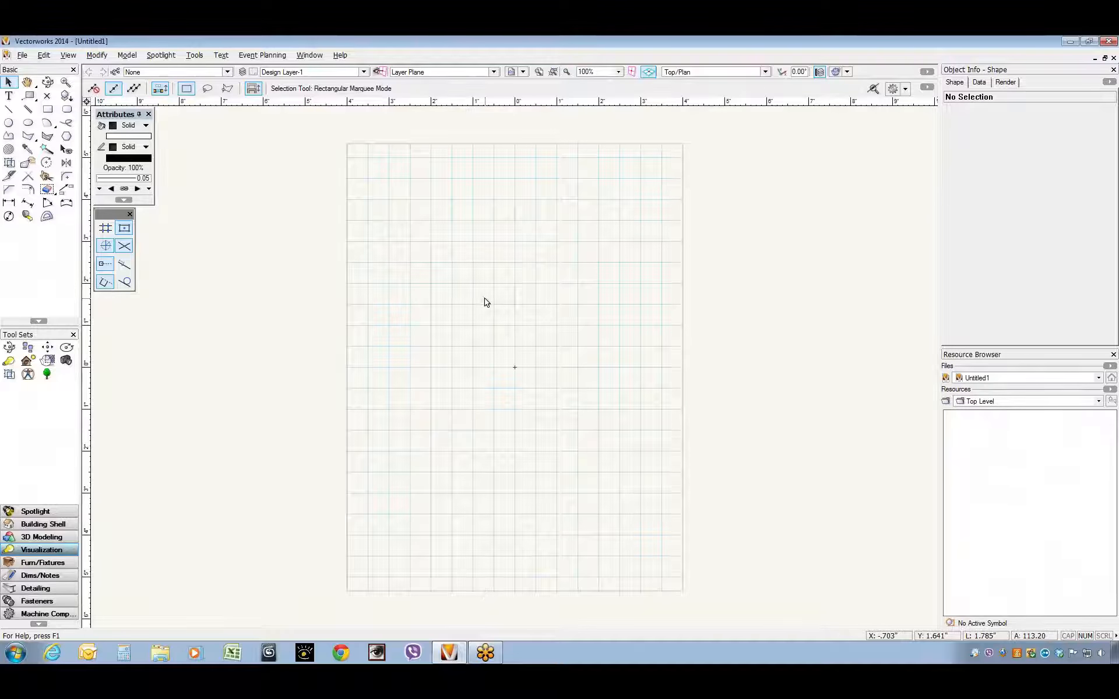
Step: Open the Workspace Editor to edit the current Spotlight workspace
scroll(487, 302, down, 5)
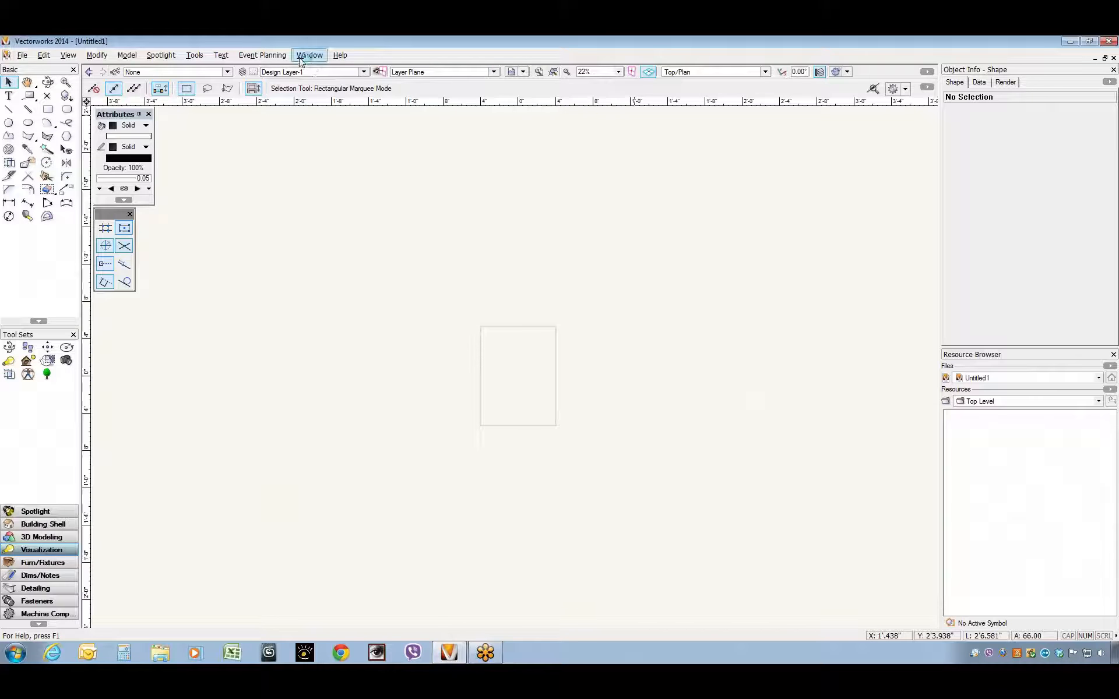
click(204, 61)
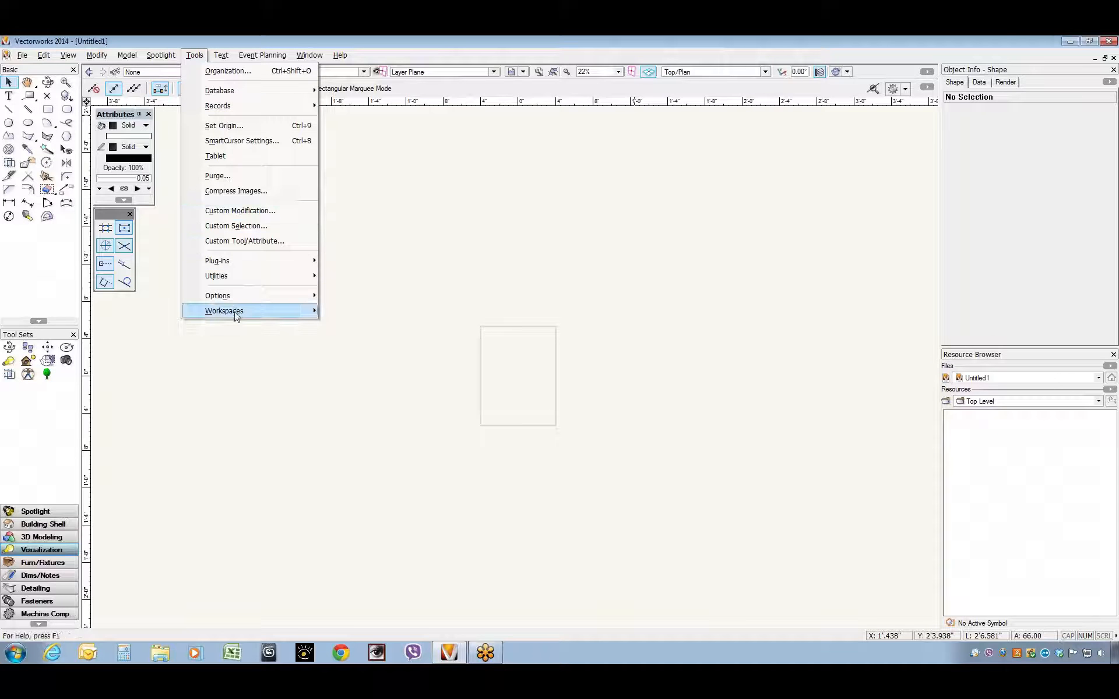
mouse_move(237, 315)
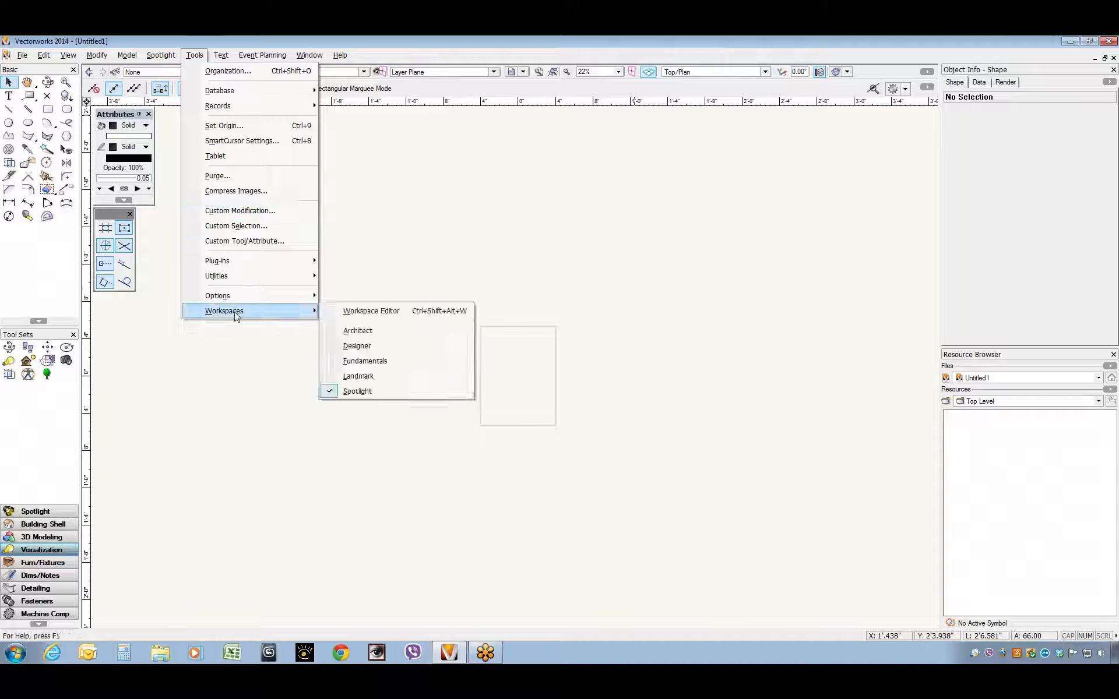
click(348, 313)
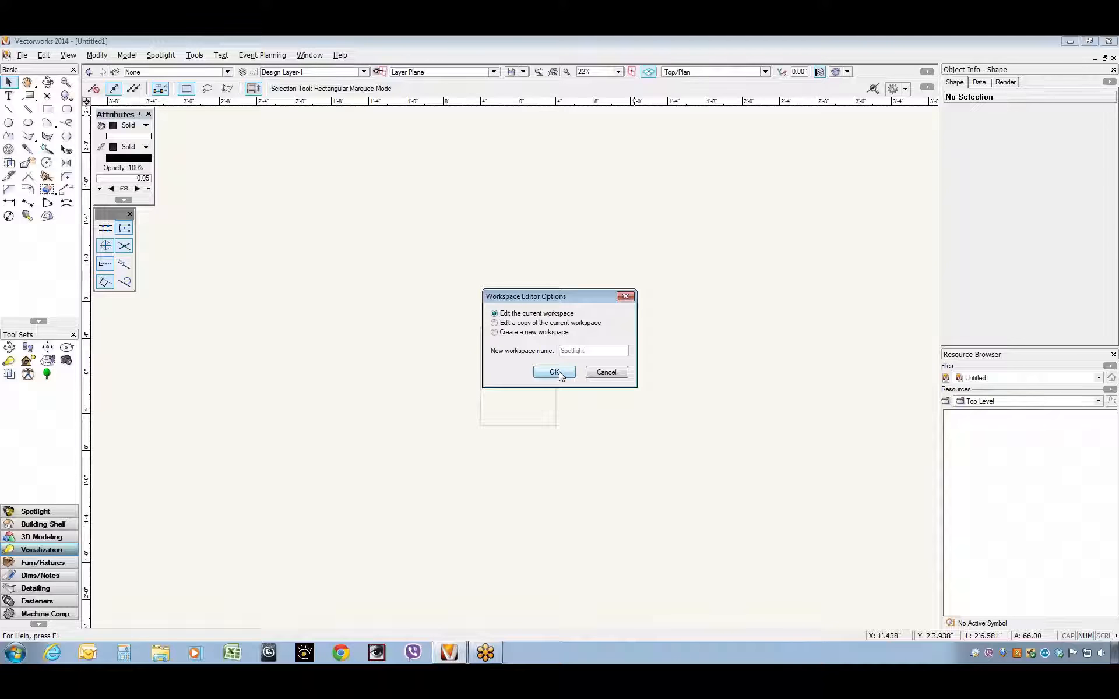
click(559, 371)
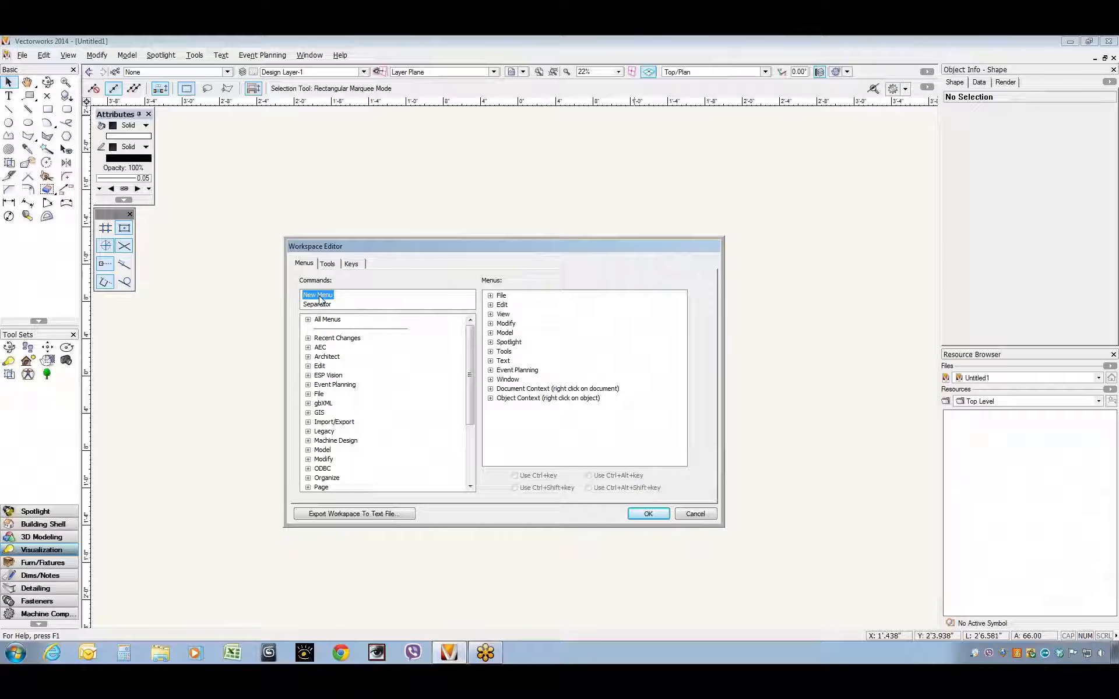
Step: Add a new menu named ESP between the Event Planning and Window menus of the workspace
drag(320, 299, 505, 458)
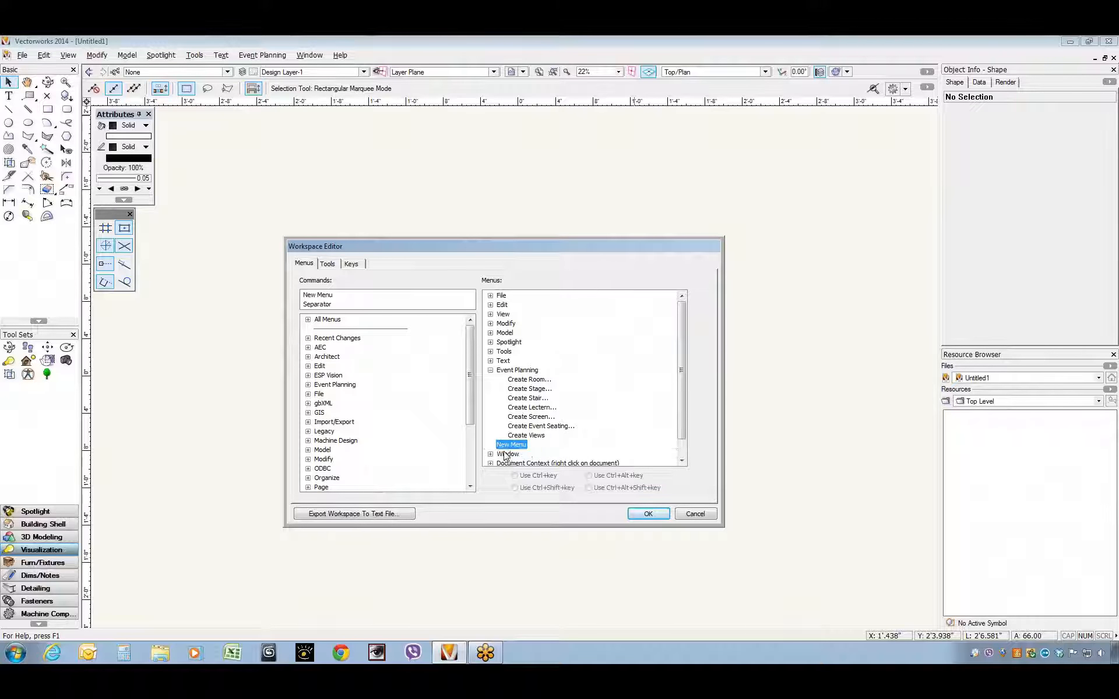
click(513, 446)
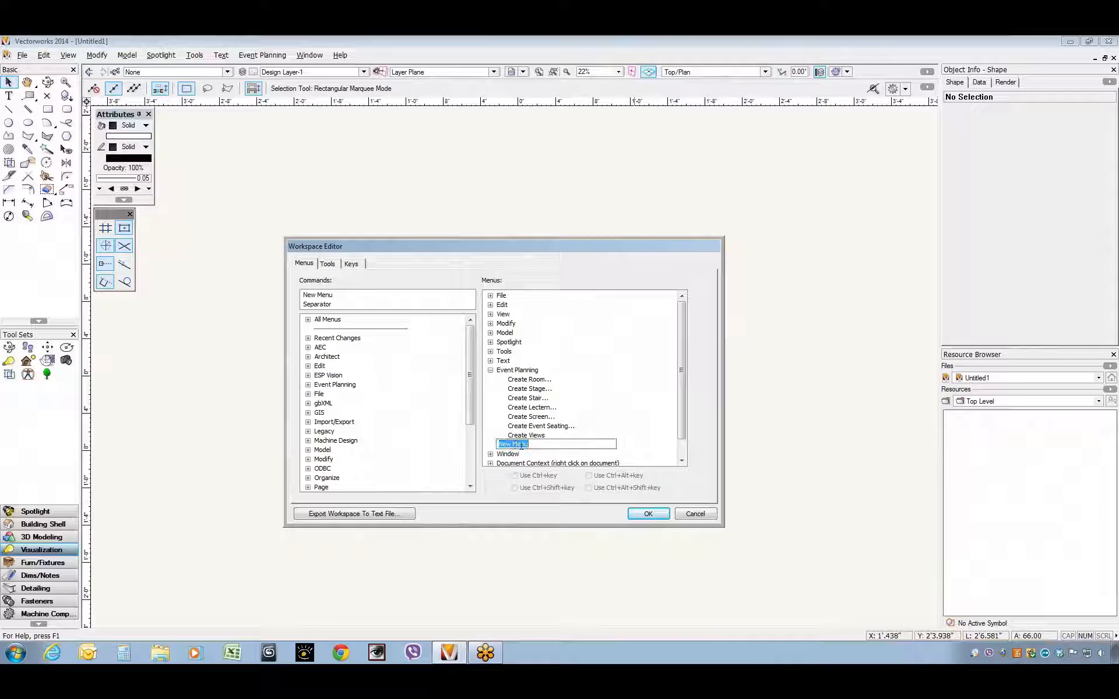
text(ESP)
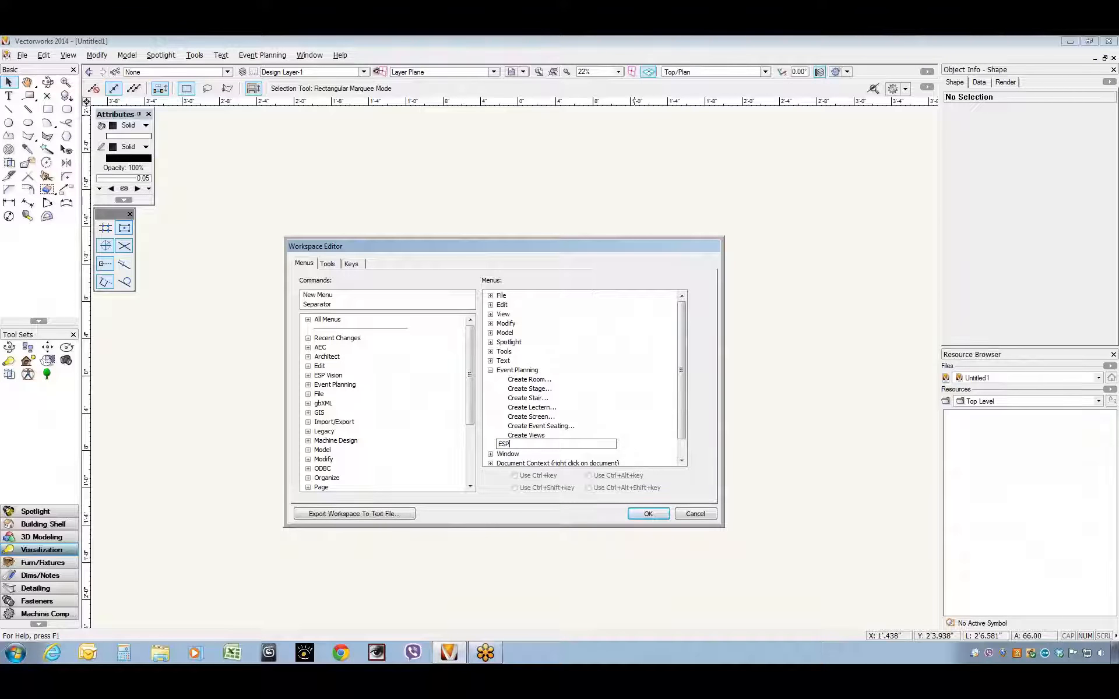
key(Return)
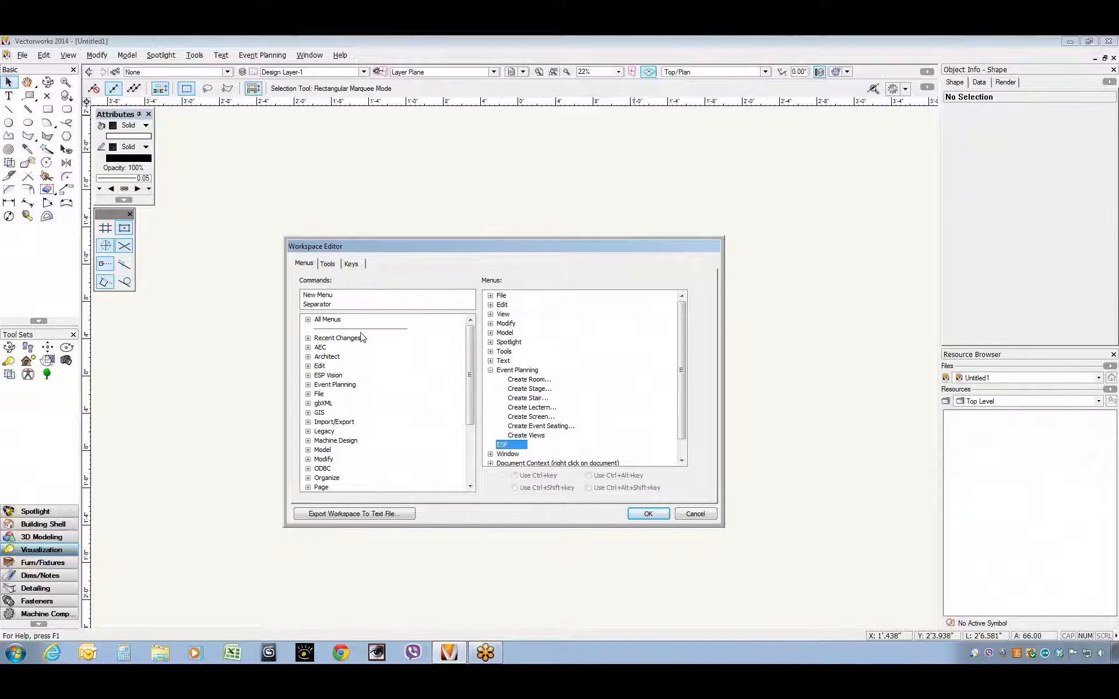
Step: Add the Edit Vision Data, ESP Screen and Export ESP Vision Scene commands to the ESP menu, save the workspace and check the menu
click(308, 376)
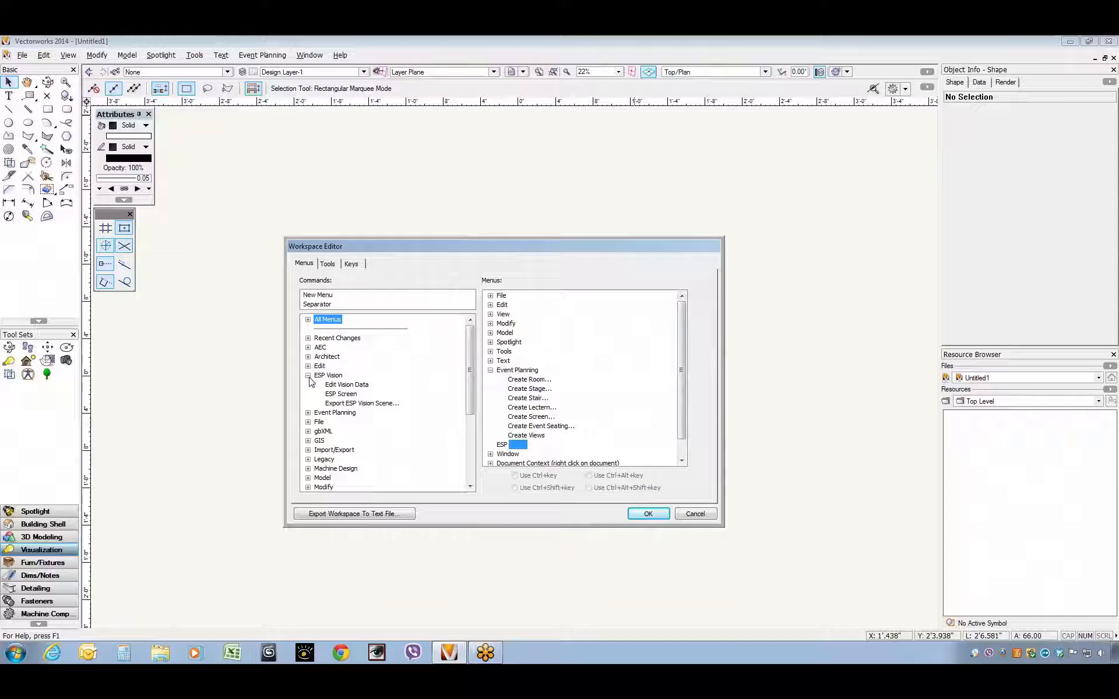
drag(346, 384, 504, 450)
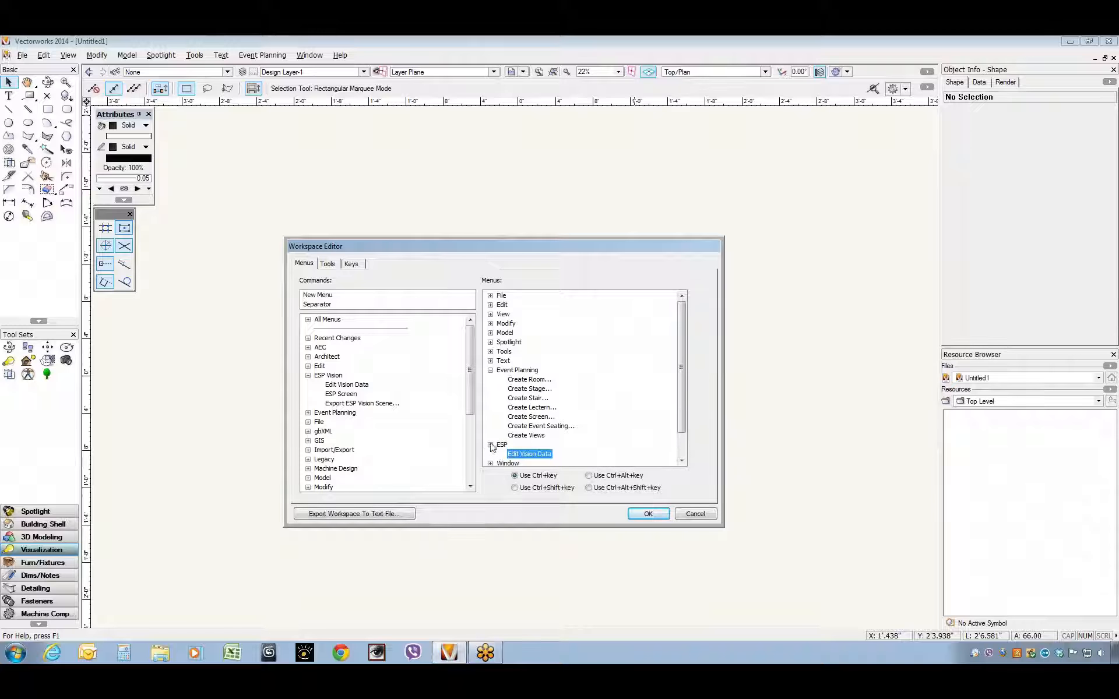
drag(340, 395, 502, 457)
drag(349, 404, 503, 458)
click(642, 516)
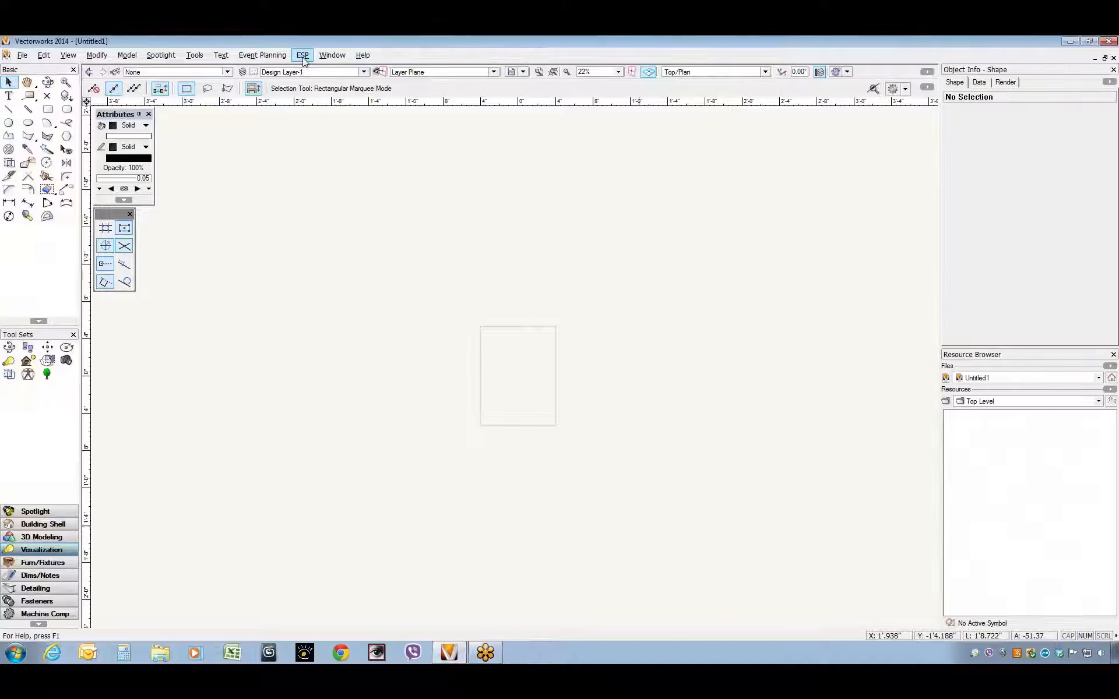
click(304, 59)
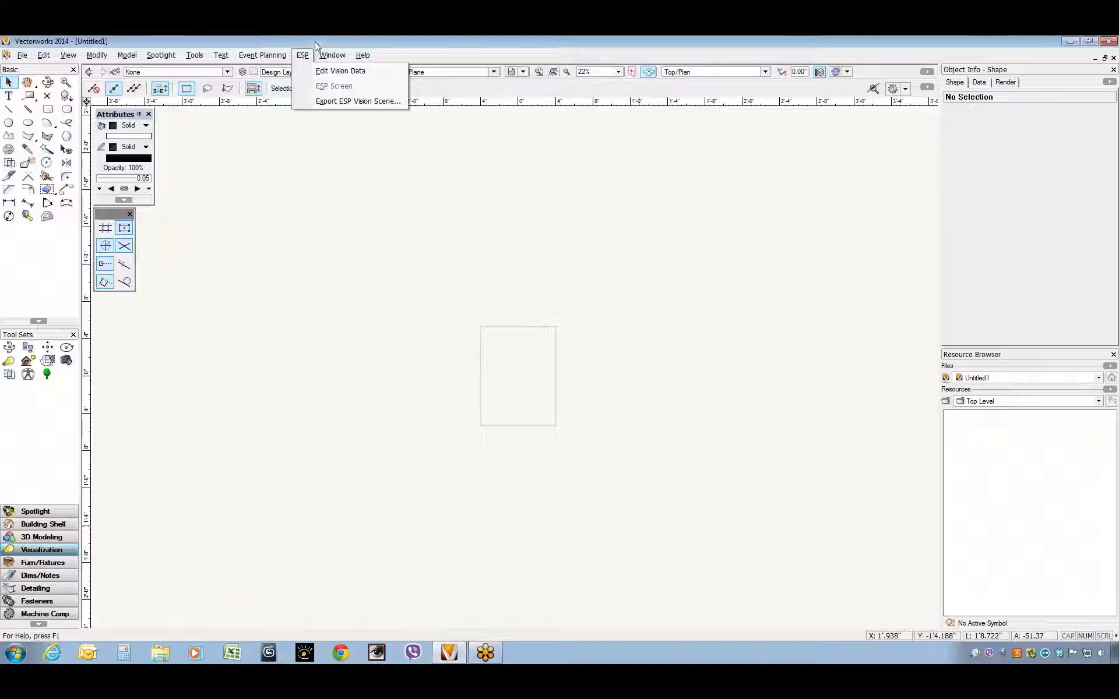
click(315, 46)
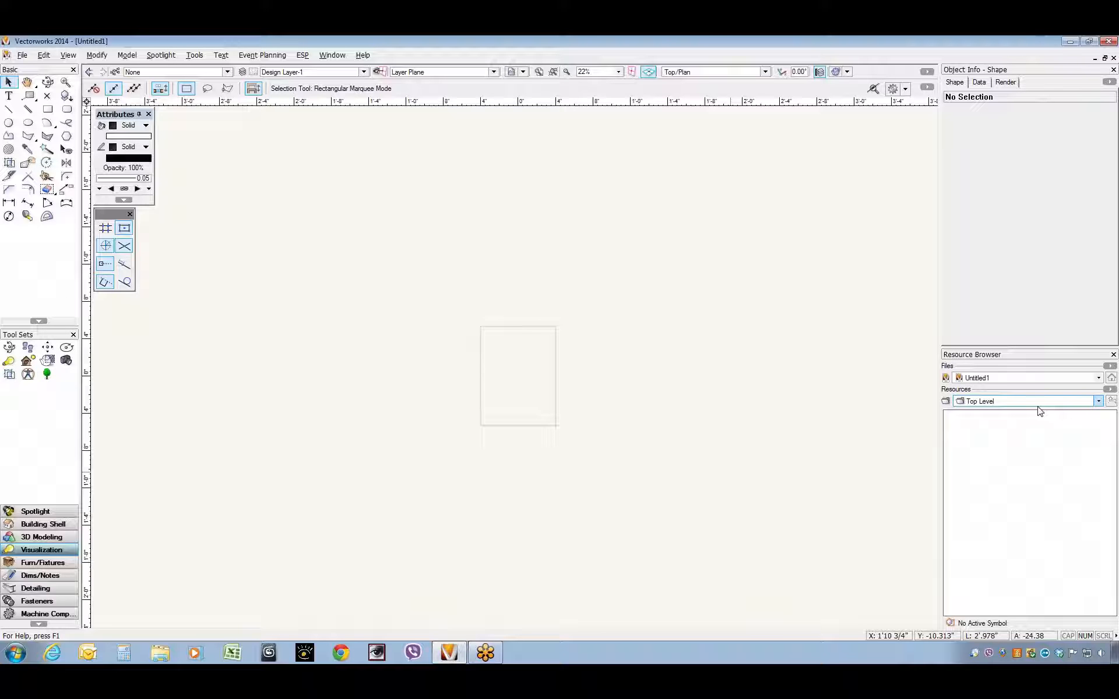
Step: Browse to the Stock folder in Vision 2.2 for a new favorite resource file and cancel without adding one
click(1110, 368)
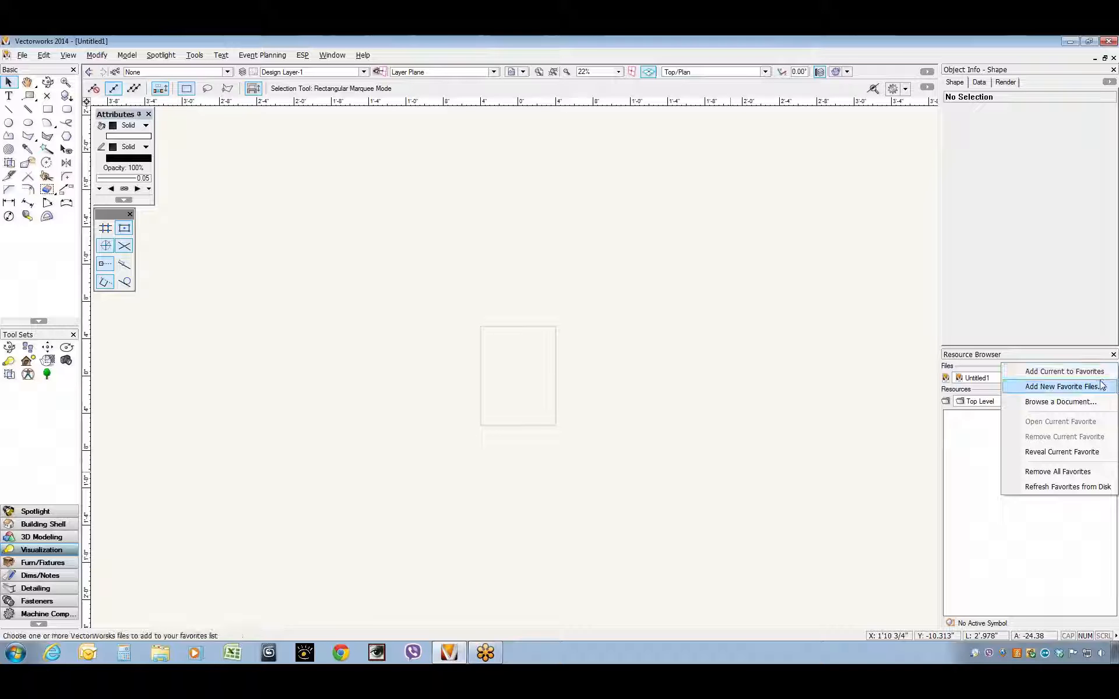
click(1100, 386)
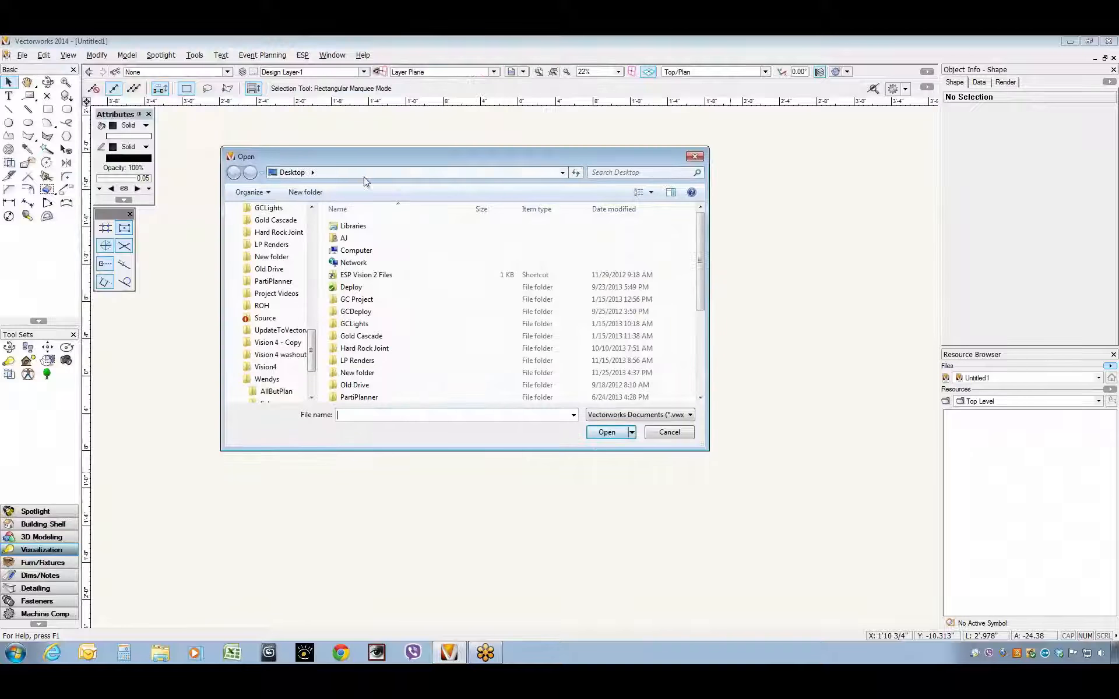
double_click(376, 275)
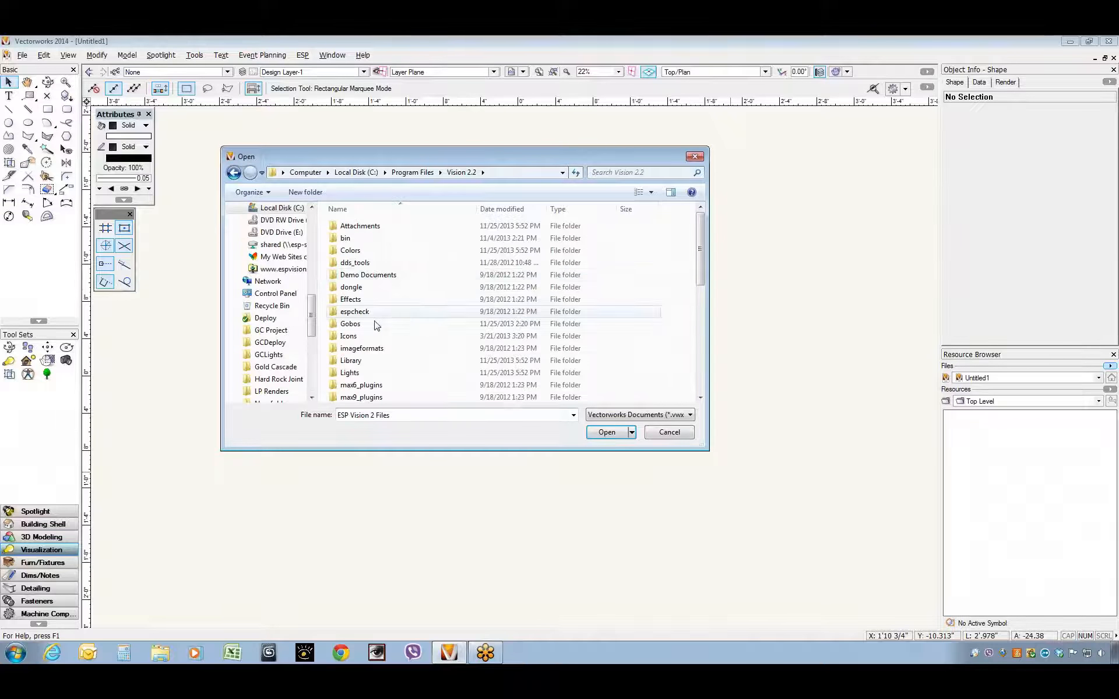
scroll(367, 361, down, 2)
scroll(368, 362, down, 2)
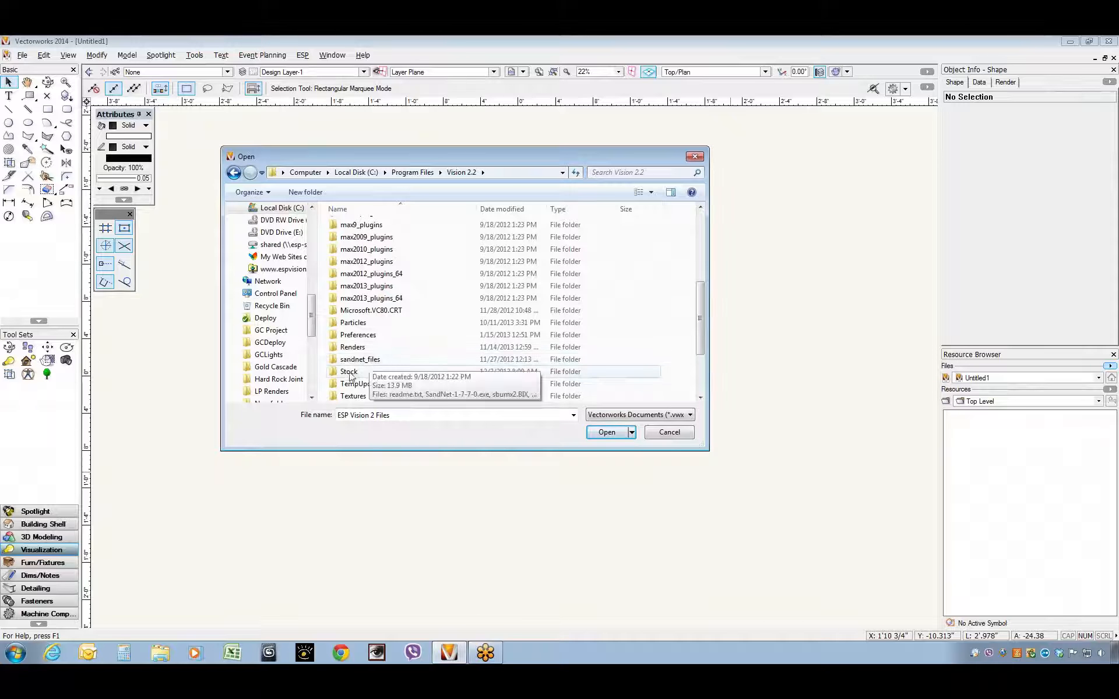
click(349, 376)
double_click(348, 373)
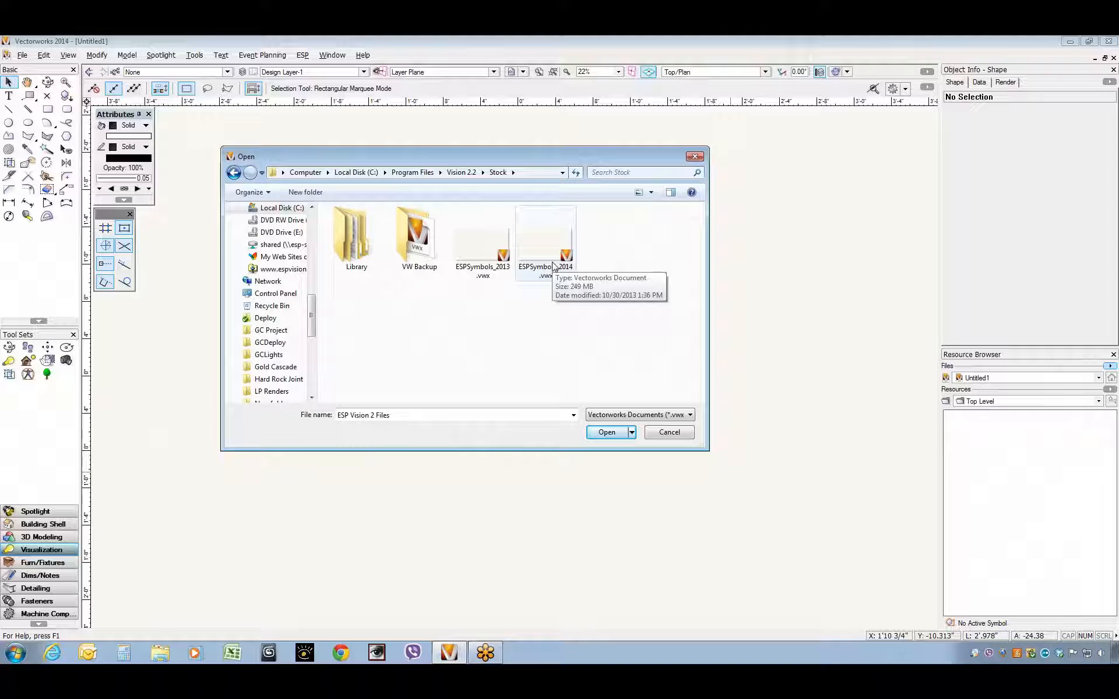
click(668, 432)
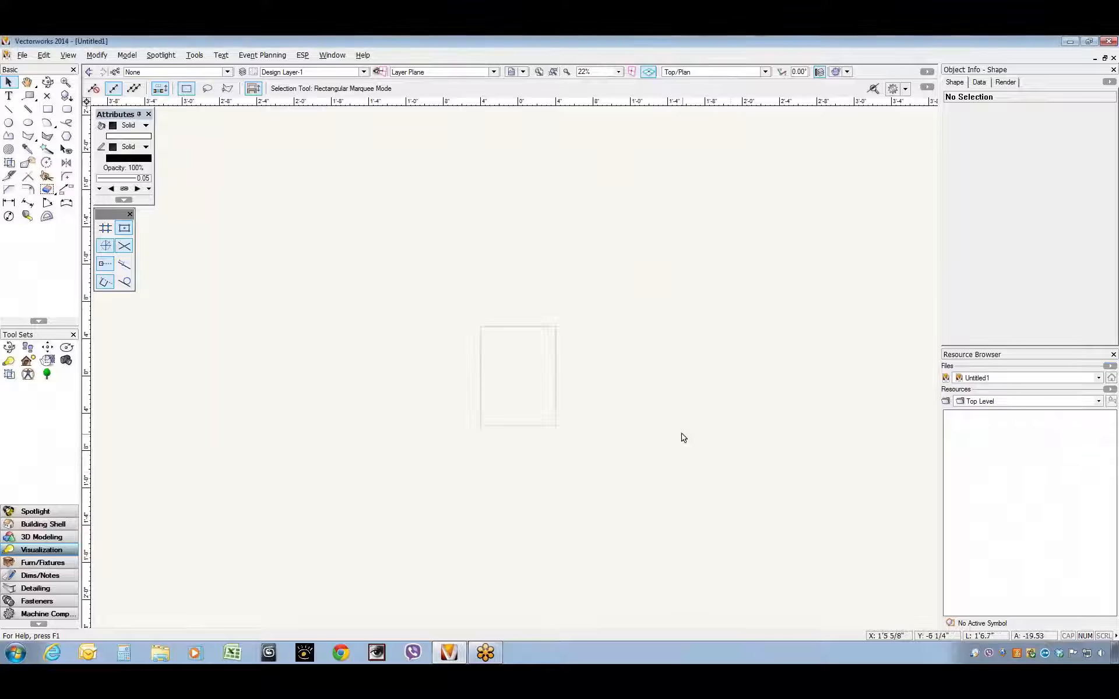
Step: Load the ESPSymbols_2014 favorite file in the Resource Browser and look through its resources
click(1099, 377)
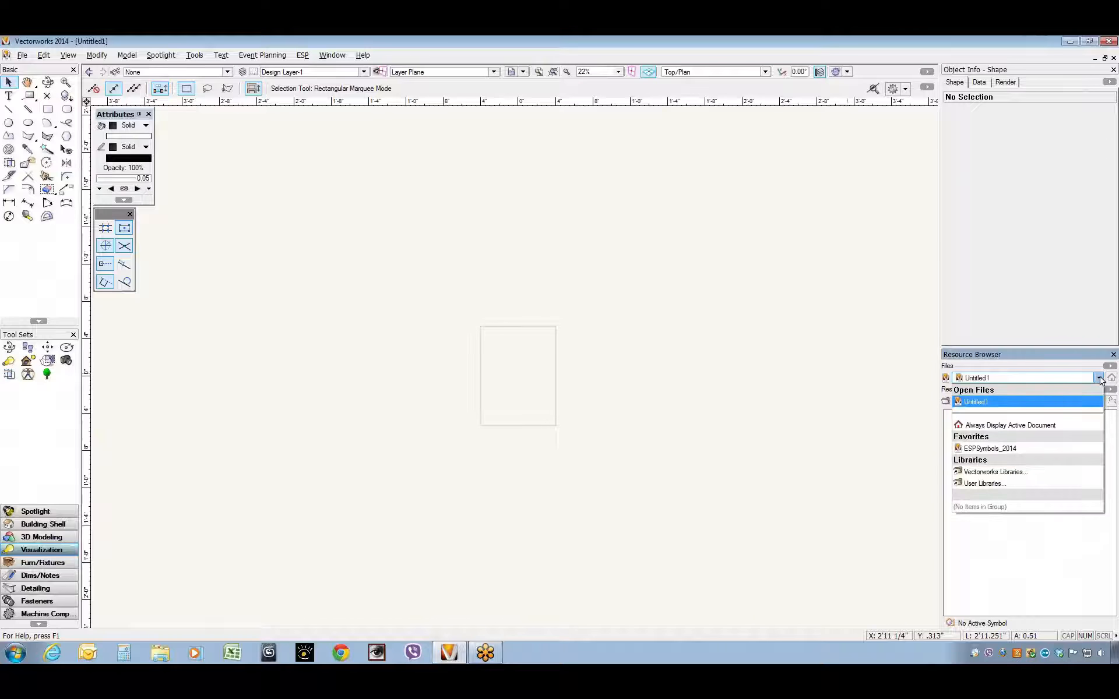
click(1019, 449)
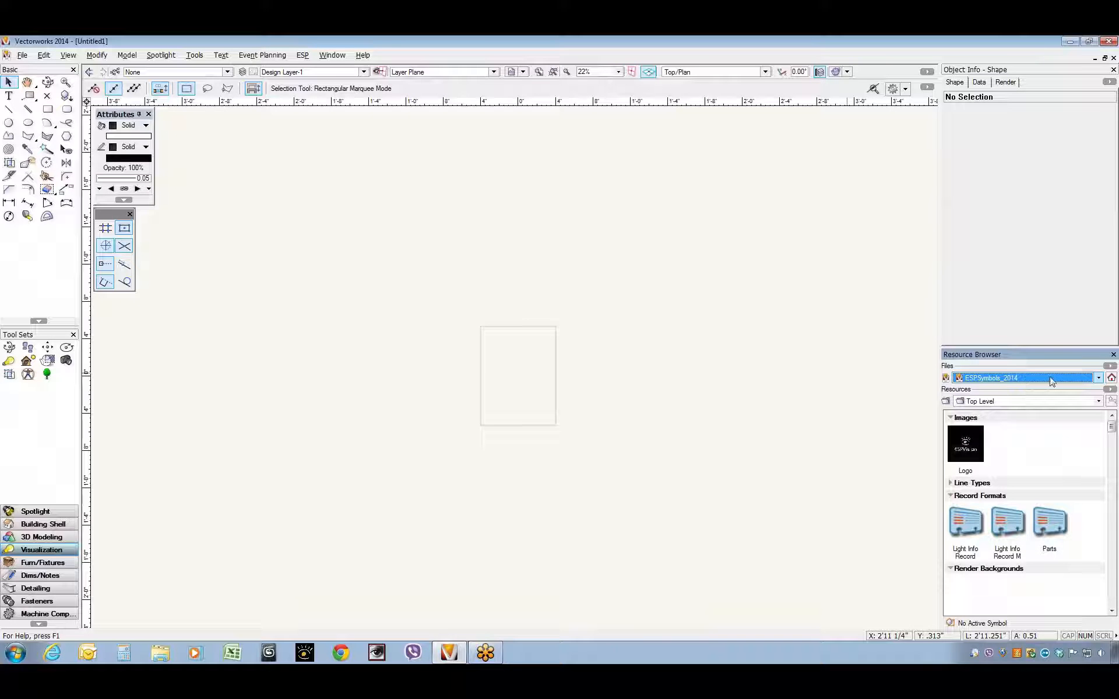
scroll(1051, 581, down, 1)
scroll(1051, 580, down, 1)
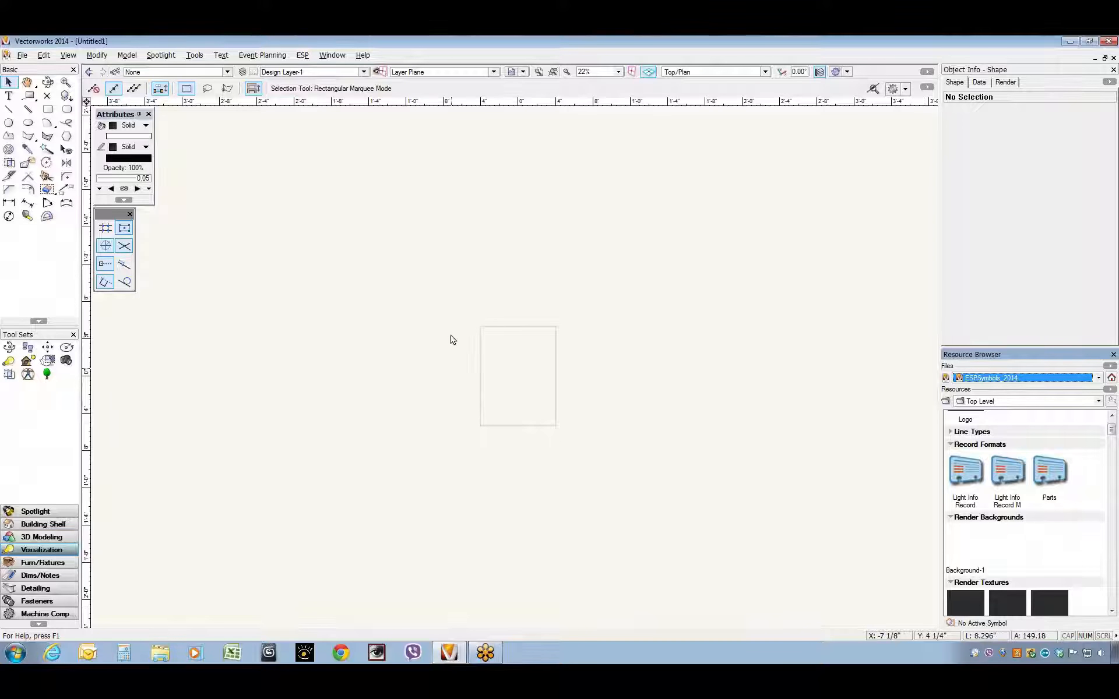
Step: Draw a corner-to-corner rectangle about 38'2" wide and 19'9" high around the page area on Design Layer-1
scroll(449, 343, down, 10)
key(h)
mouse_move(469, 412)
mouse_down()
mouse_move(495, 418)
mouse_move(452, 387)
mouse_move(425, 344)
mouse_up()
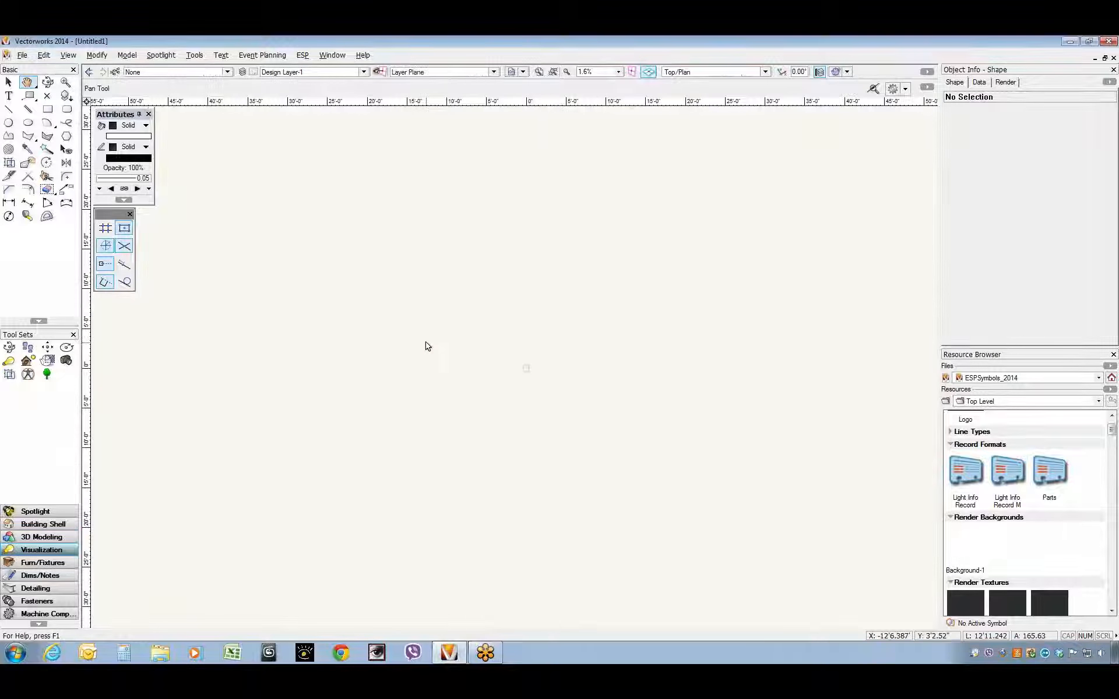
key(x)
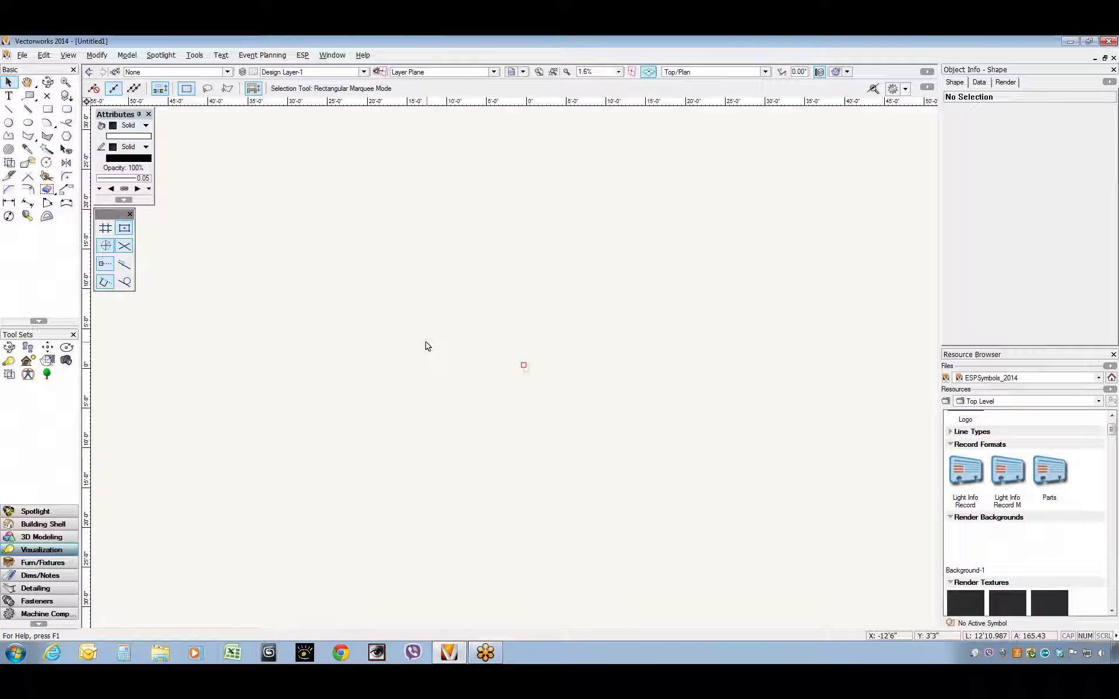
click(48, 109)
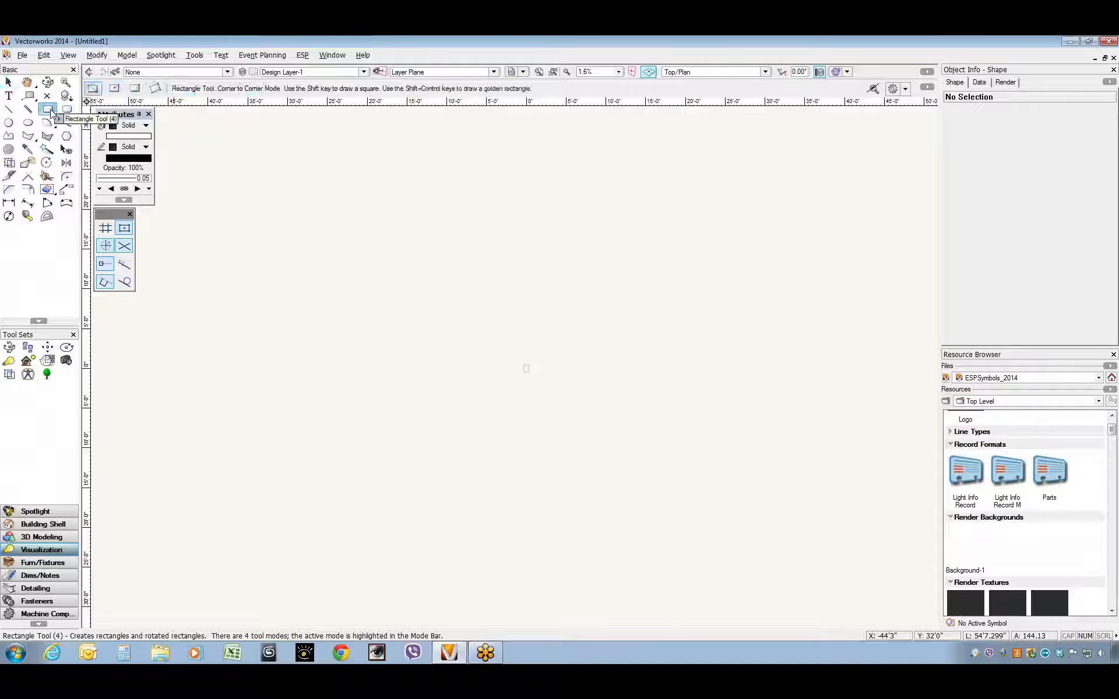
click(368, 298)
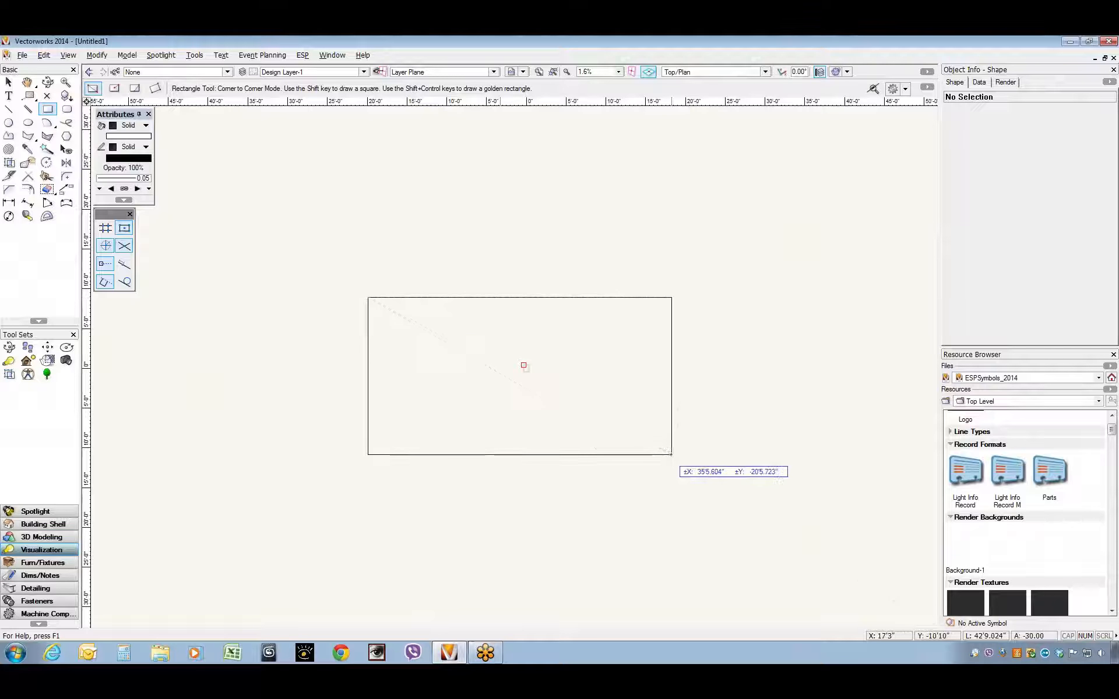
click(671, 454)
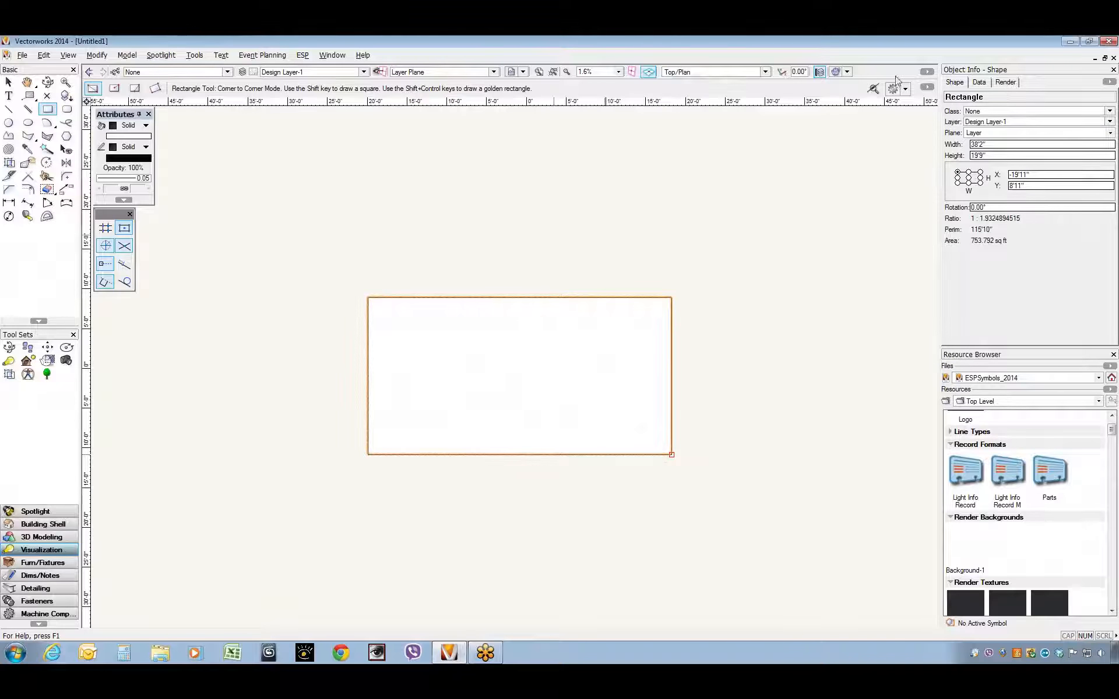
Step: Set the selected rectangle's width to 40' and its height to 25'
click(981, 144)
double_click(980, 144)
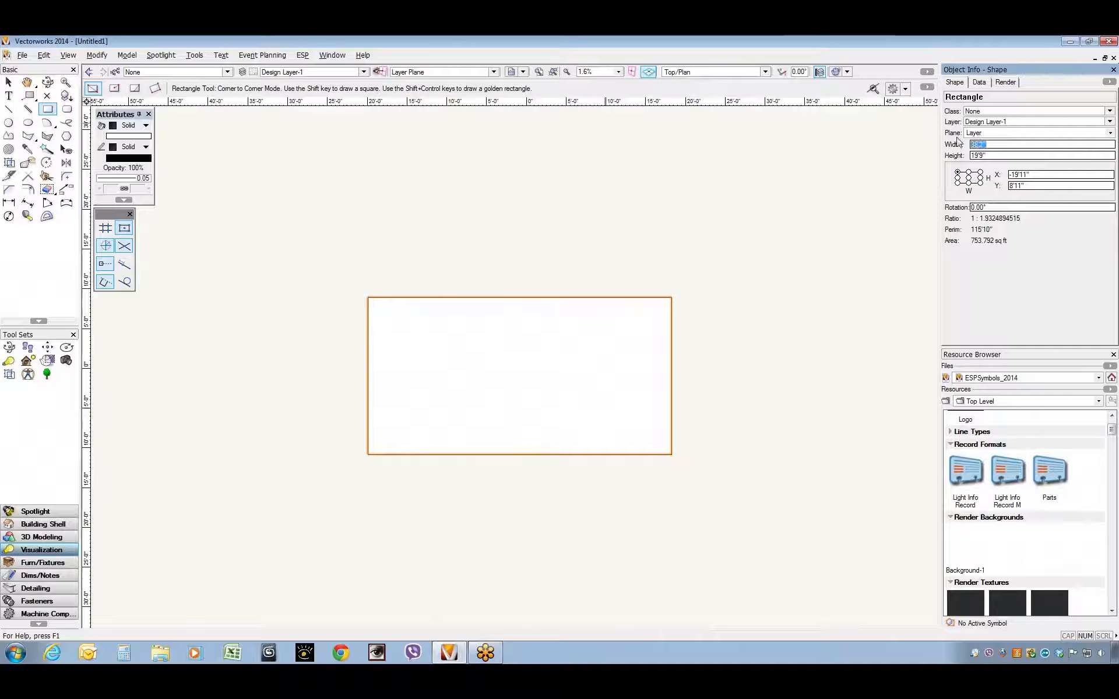
text(40)
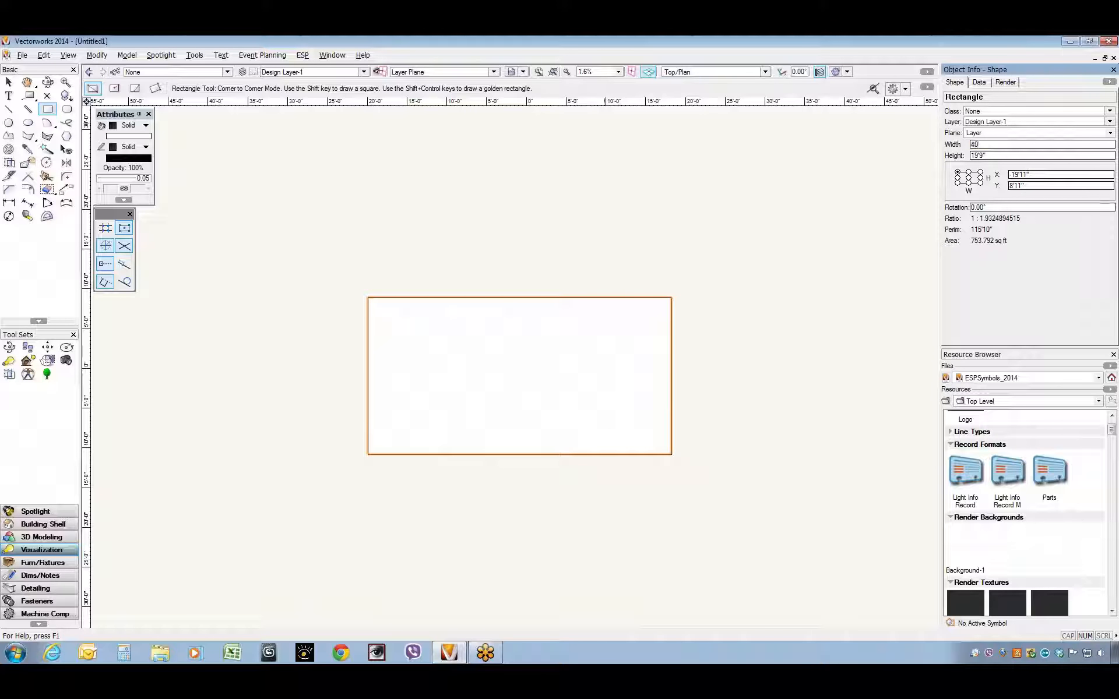
key(Tab)
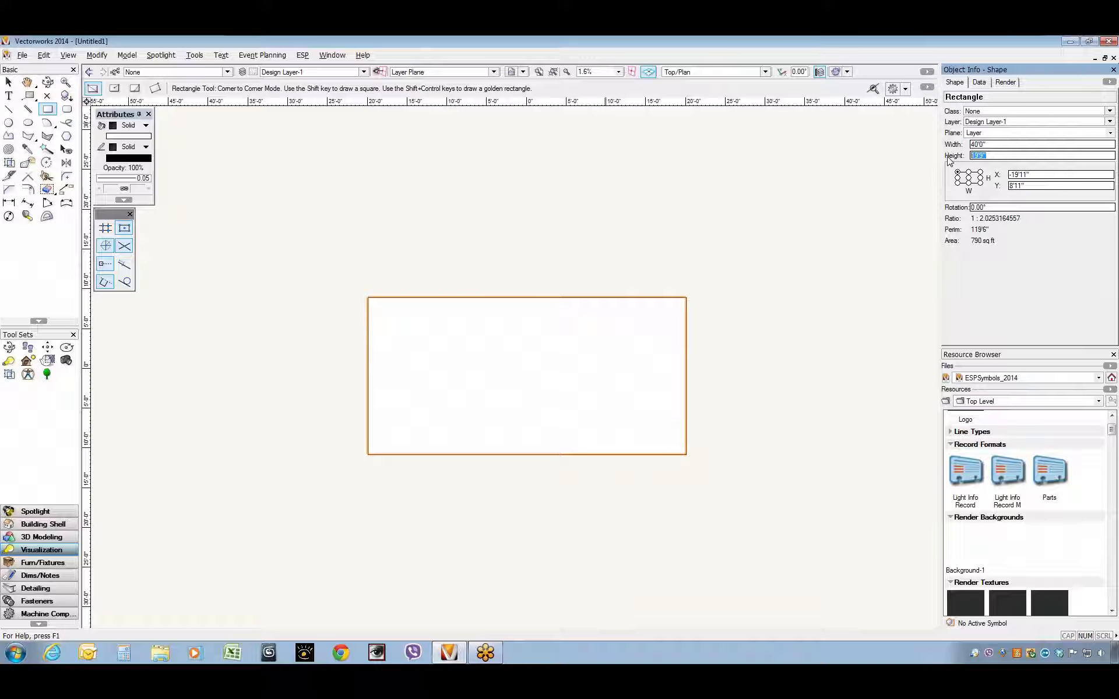
text(25)
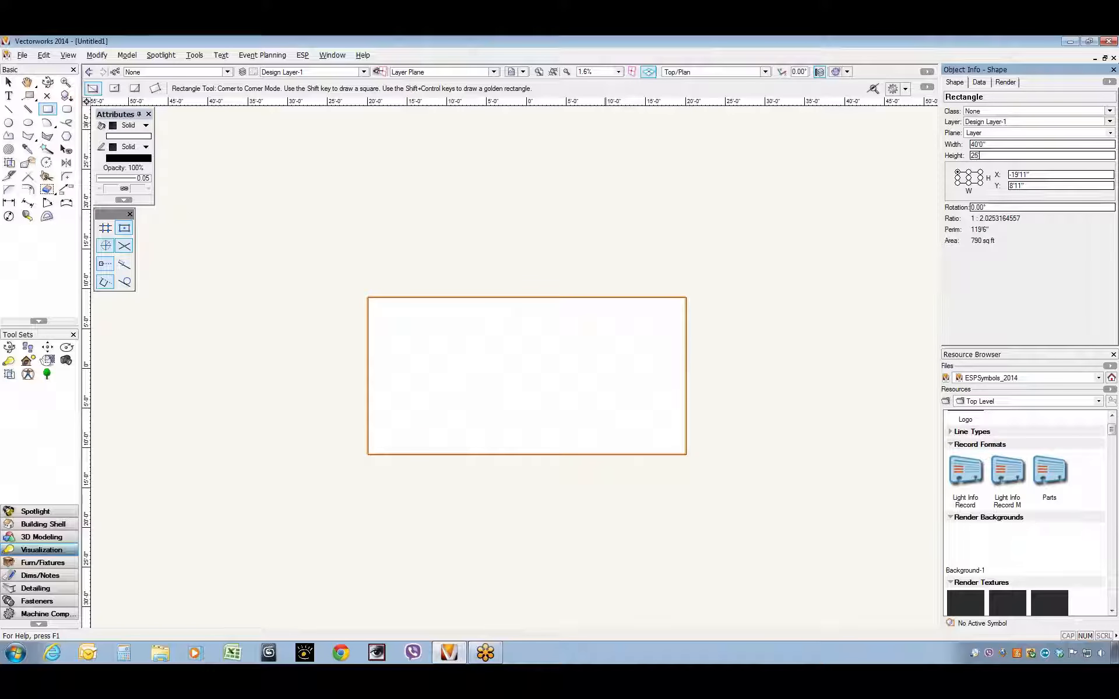
key(Return)
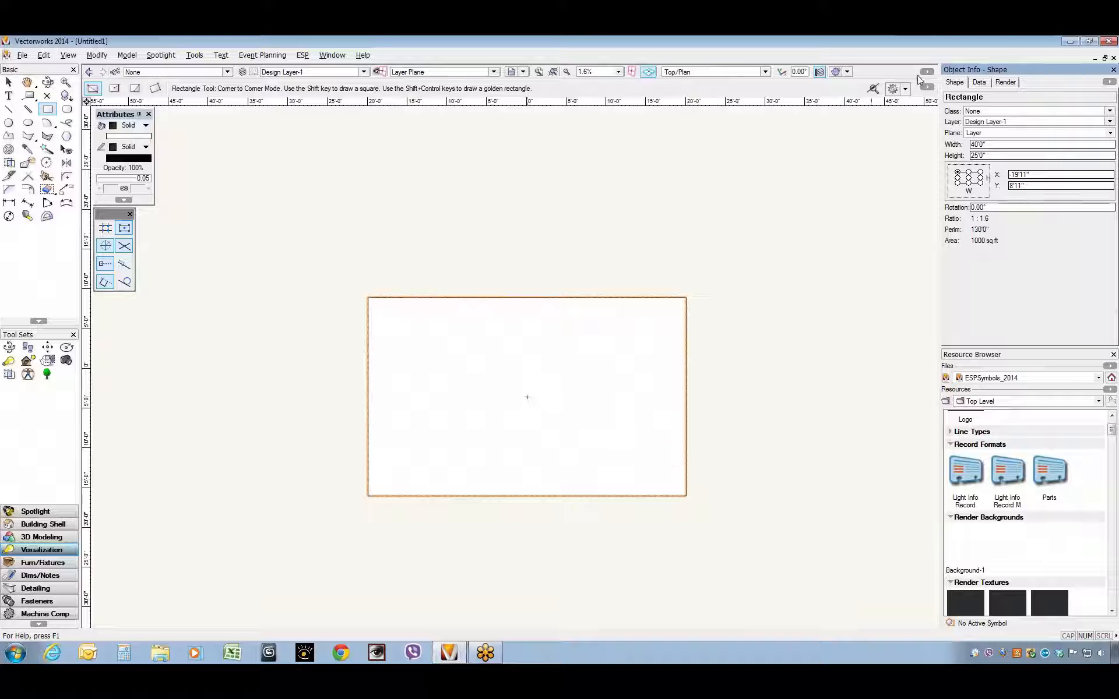
Step: Position the rectangle by its bottom-centre reference point at X 0, Y 0
click(969, 184)
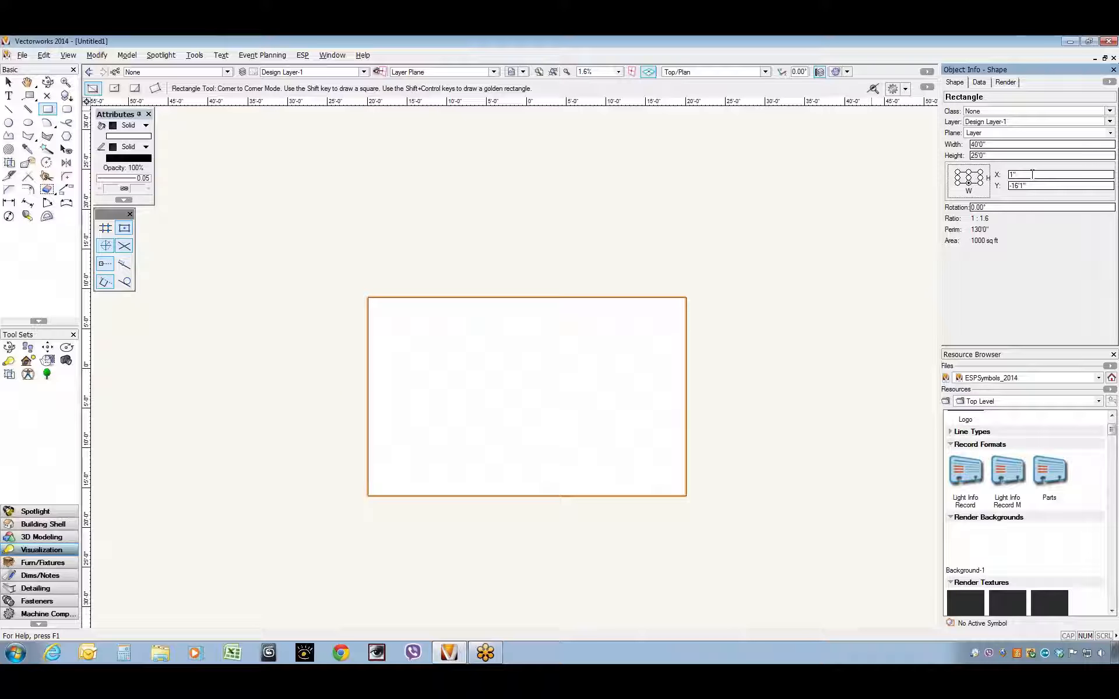
drag(1033, 174, 1000, 177)
text(0)
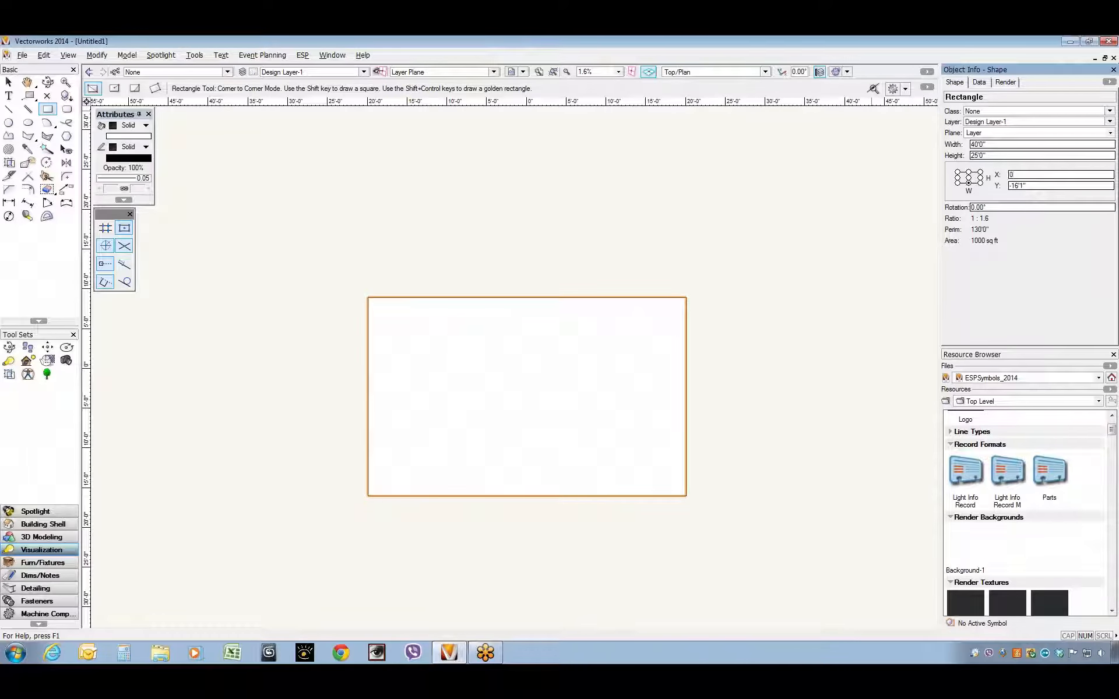
key(Tab)
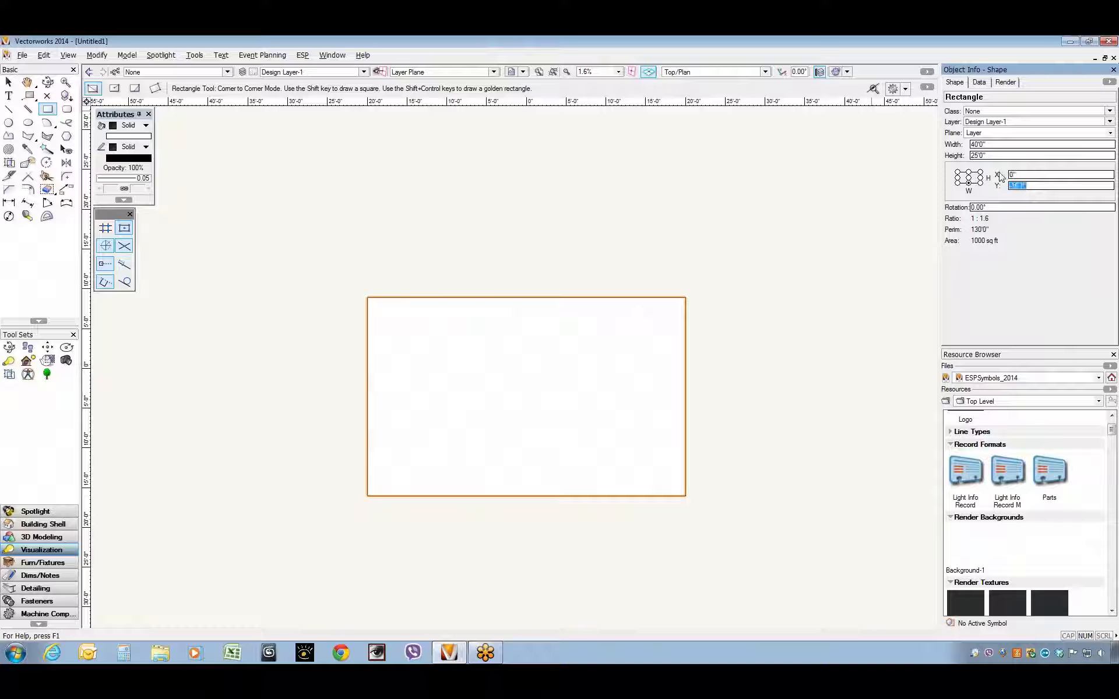
text(0)
key(Tab)
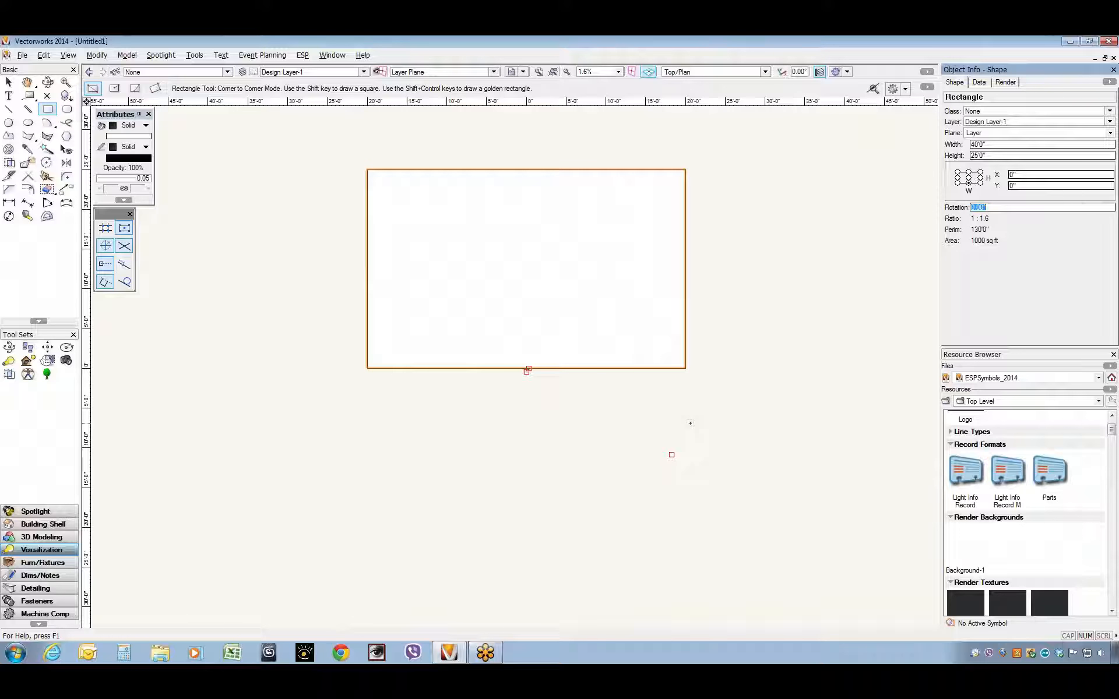
Step: Extrude the rectangle by -48" and view the solid from the Front and in Left Isometric
key(ctrl+e)
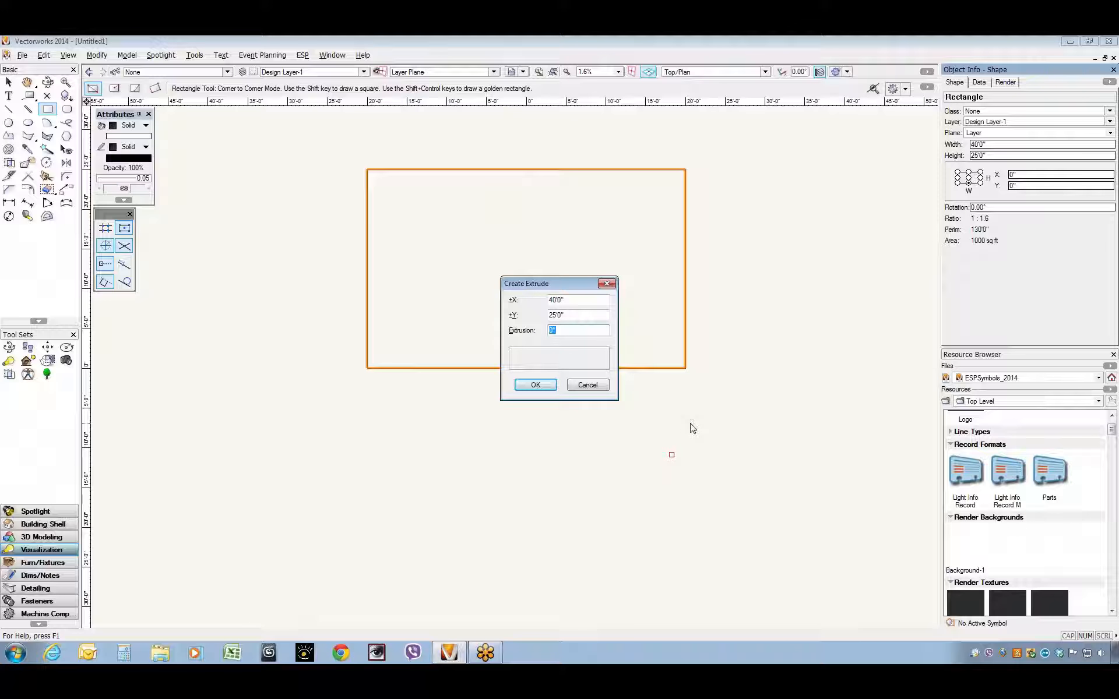
text(-48)
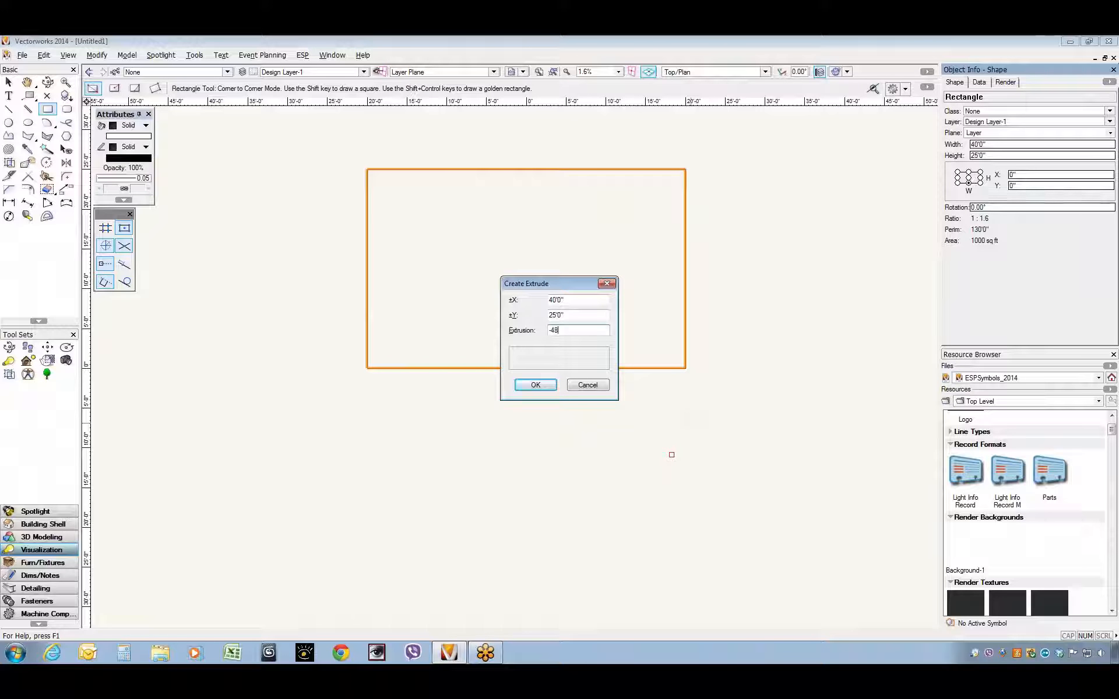
key(Return)
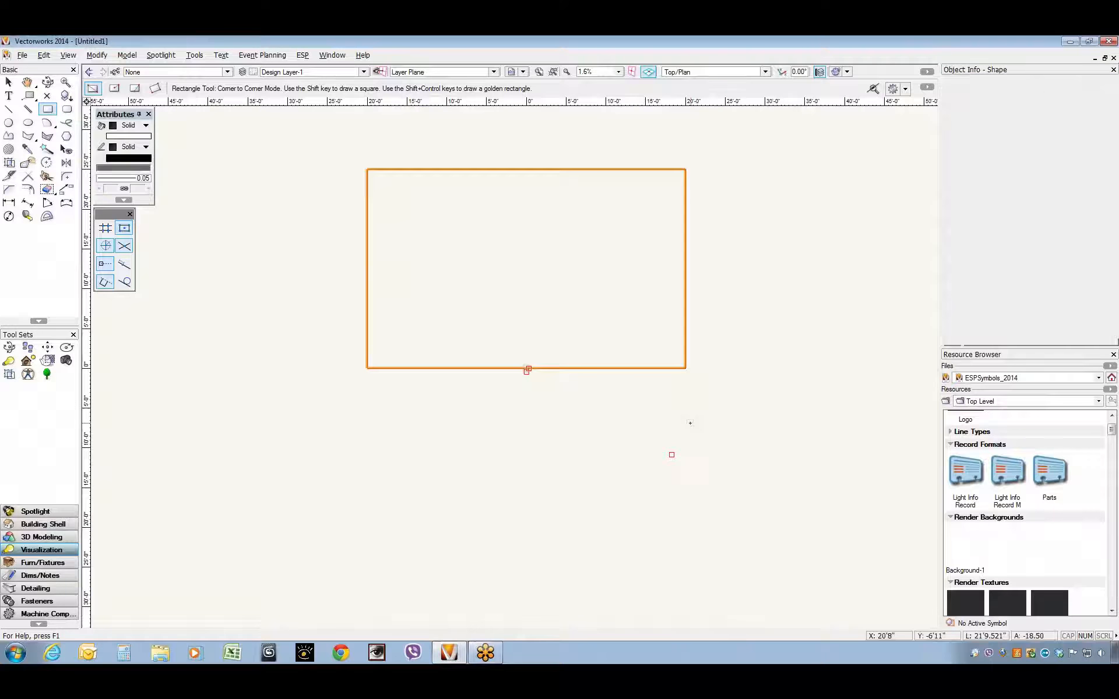
click(736, 72)
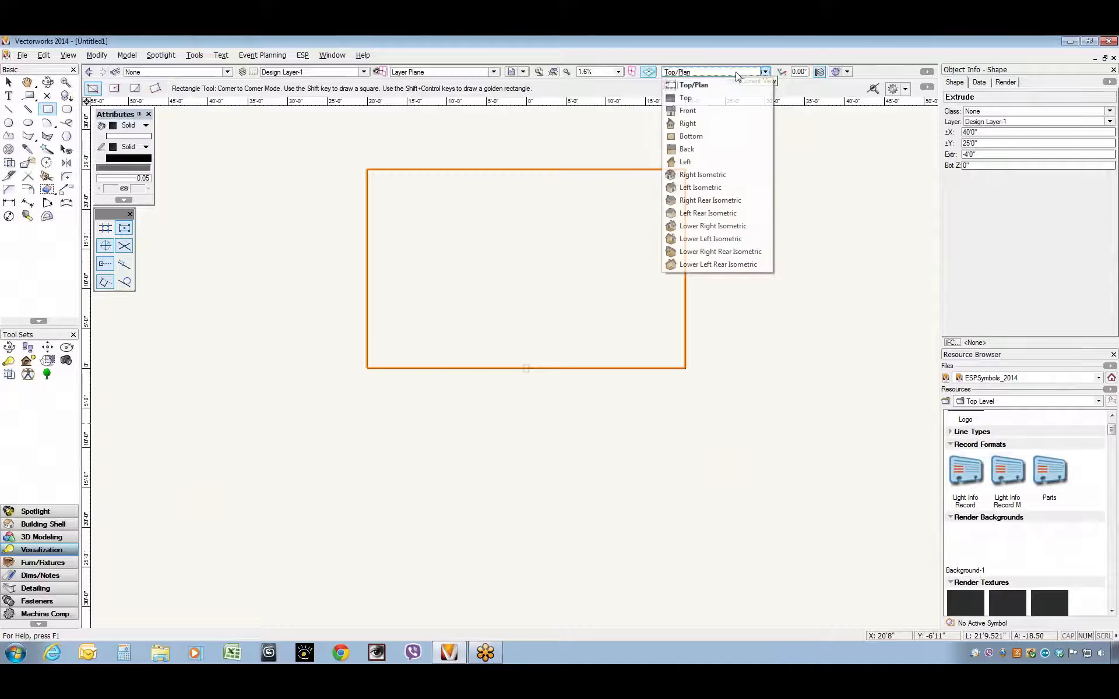
click(720, 110)
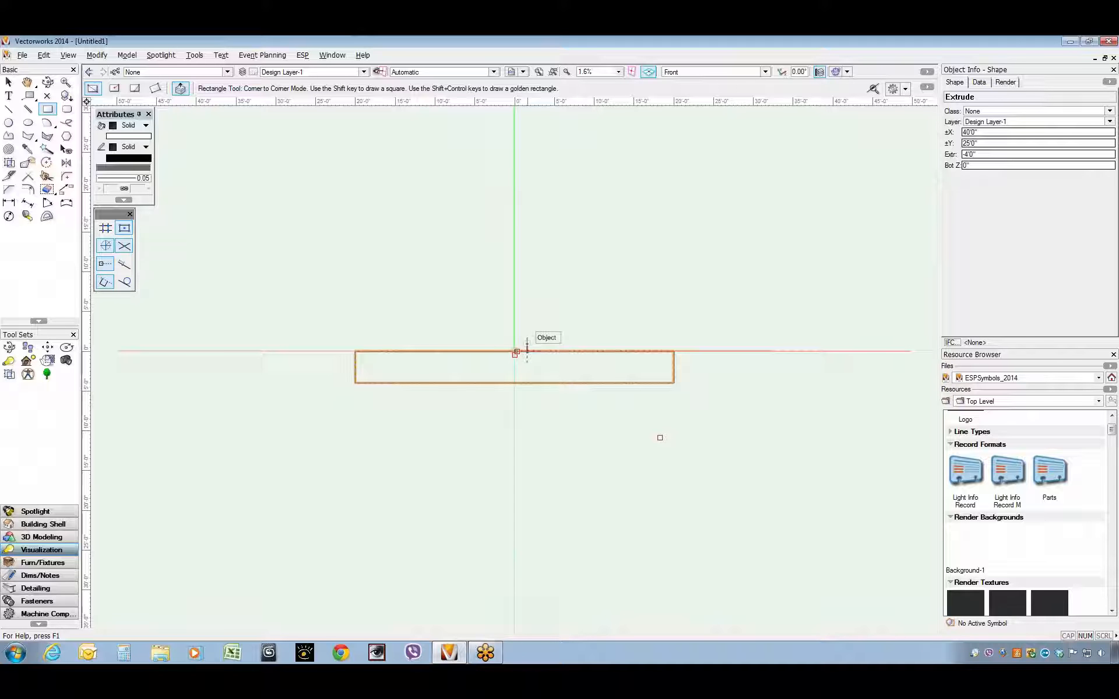
key(KP_1)
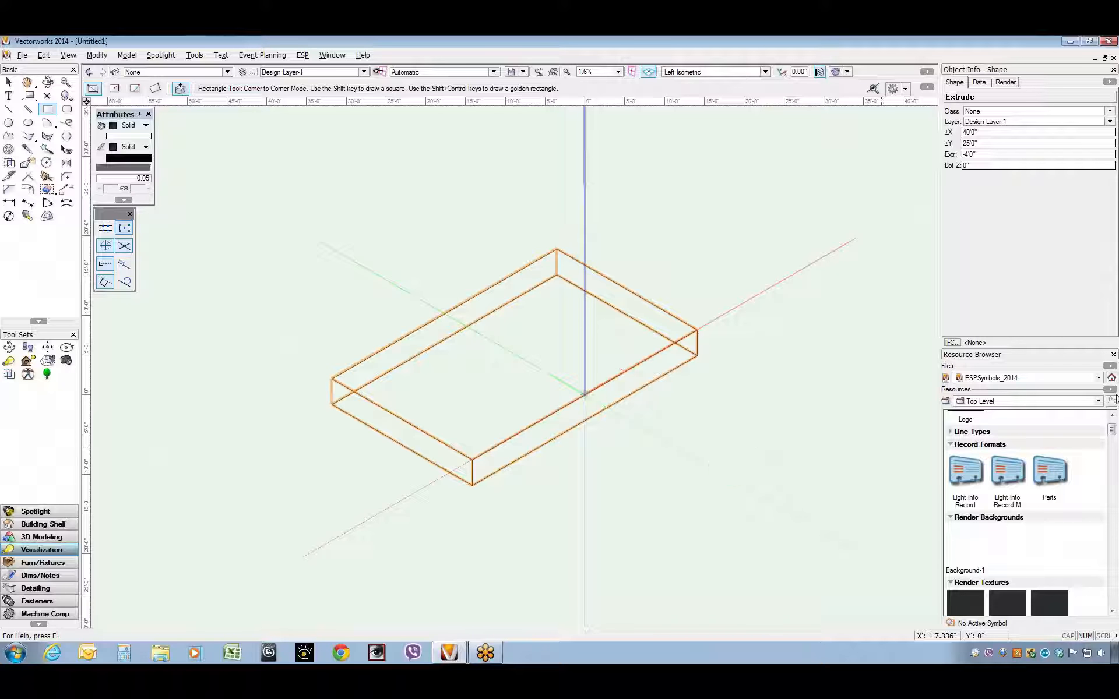
Step: Show the Untitled1 file's own resources and start a new Renderworks texture in it named Stage
click(1112, 378)
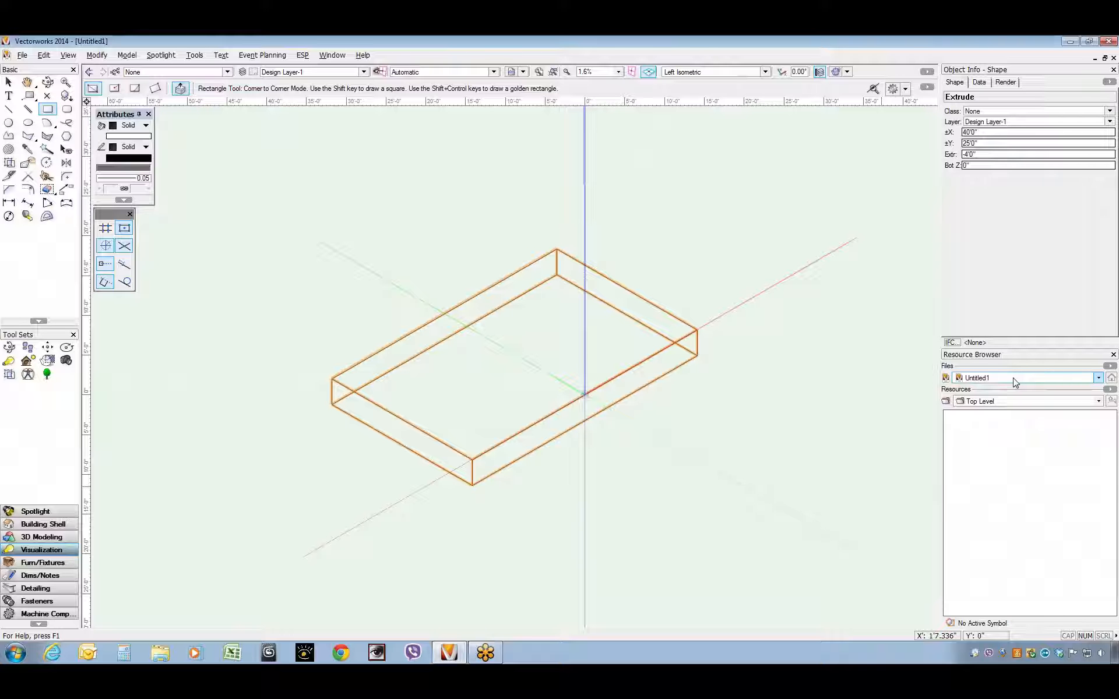
right_click(990, 512)
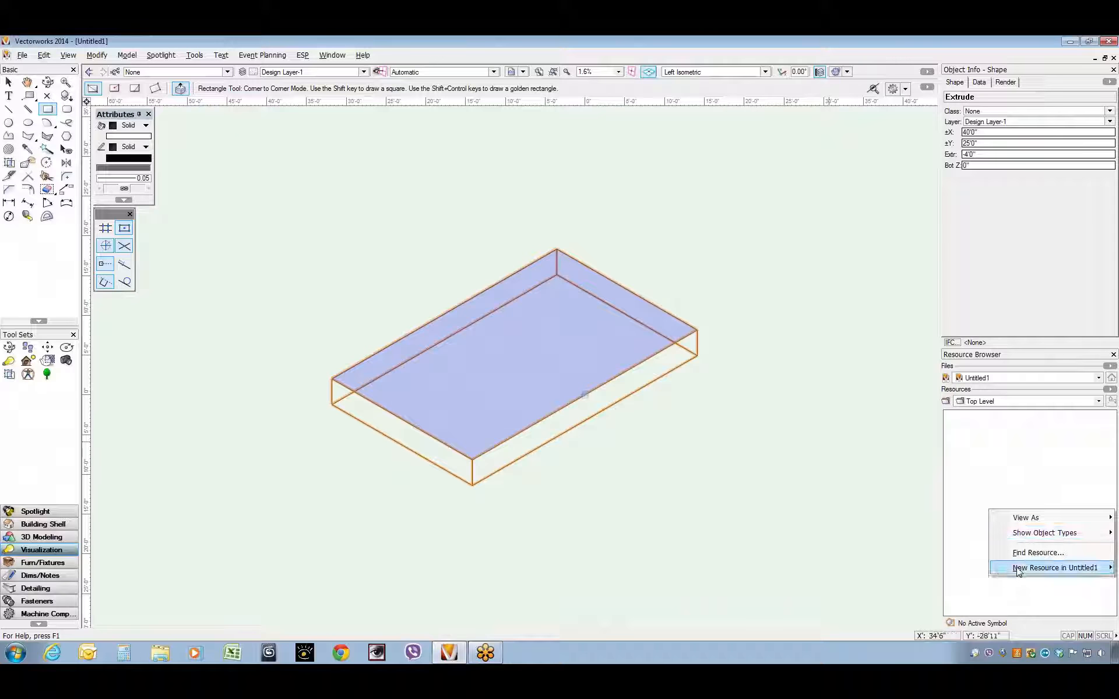
mouse_move(1019, 570)
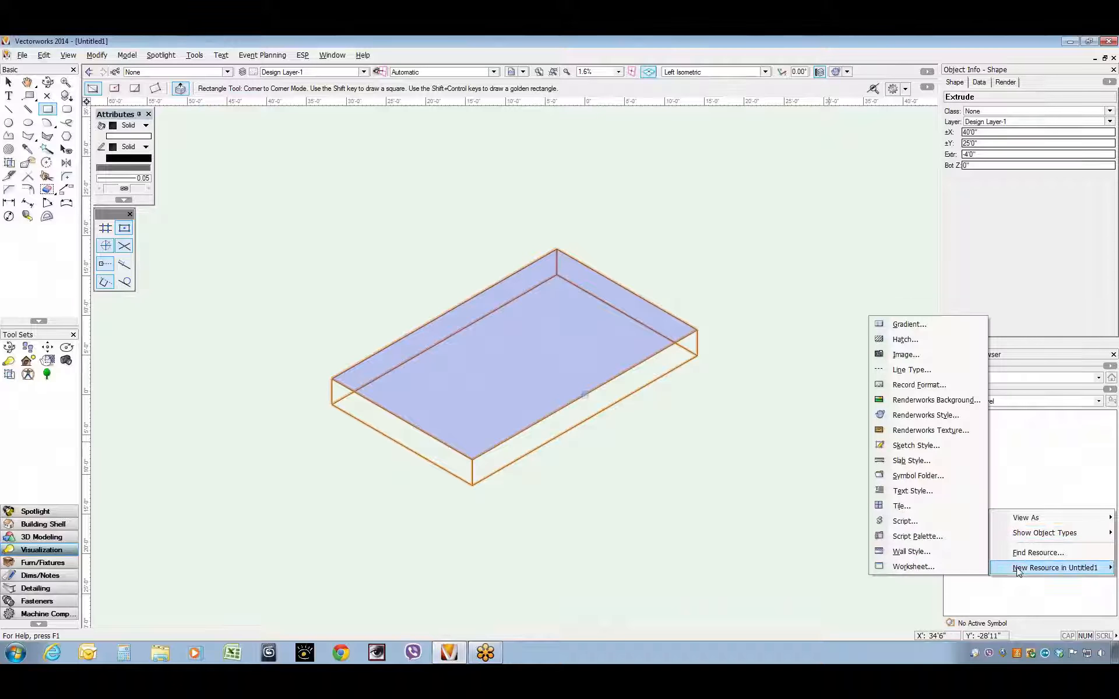
click(932, 430)
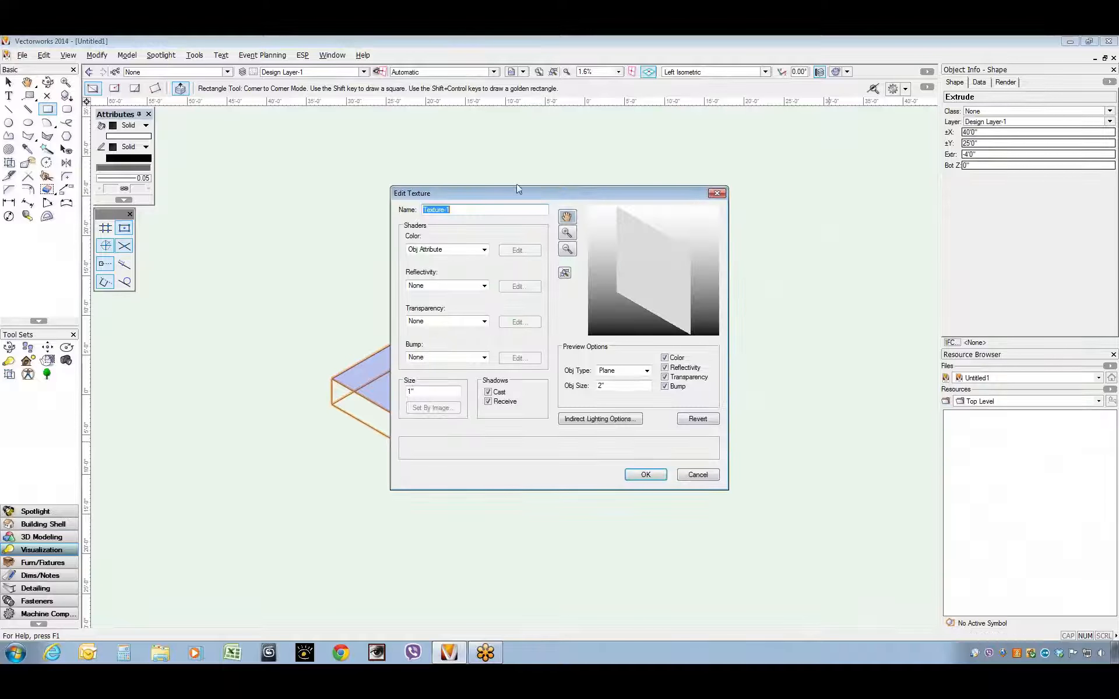
text(Stage)
Step: Set the texture's color shader to Image, using con002b.jpg from the Vision 2.2 Textures scene folder with the default image color settings
click(484, 252)
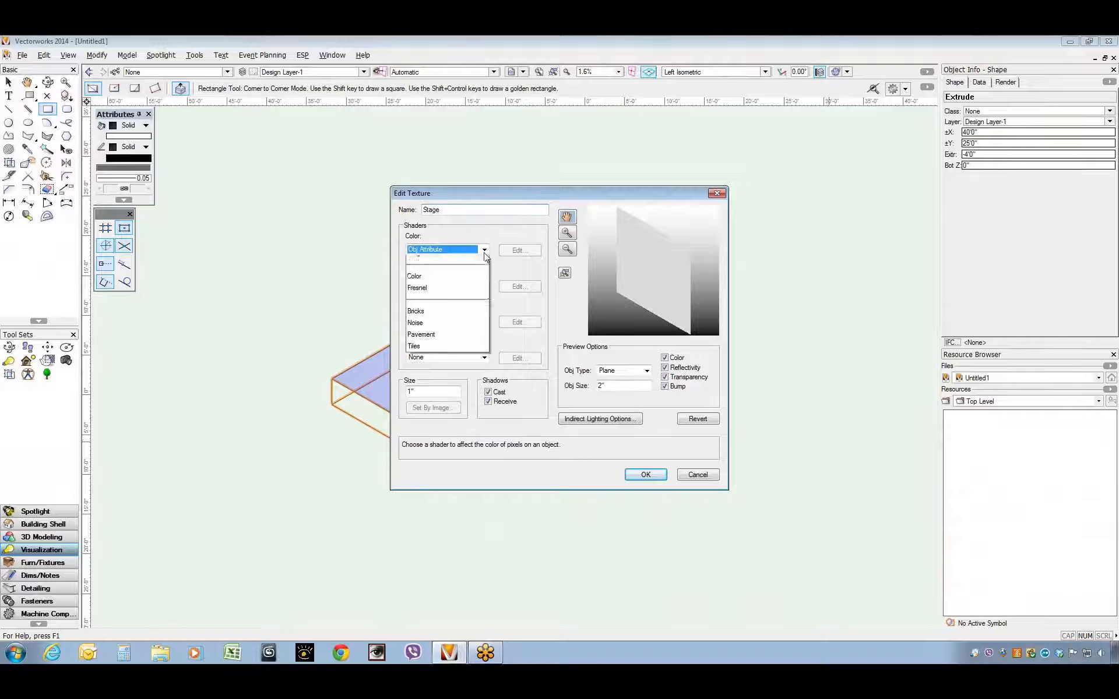
click(446, 288)
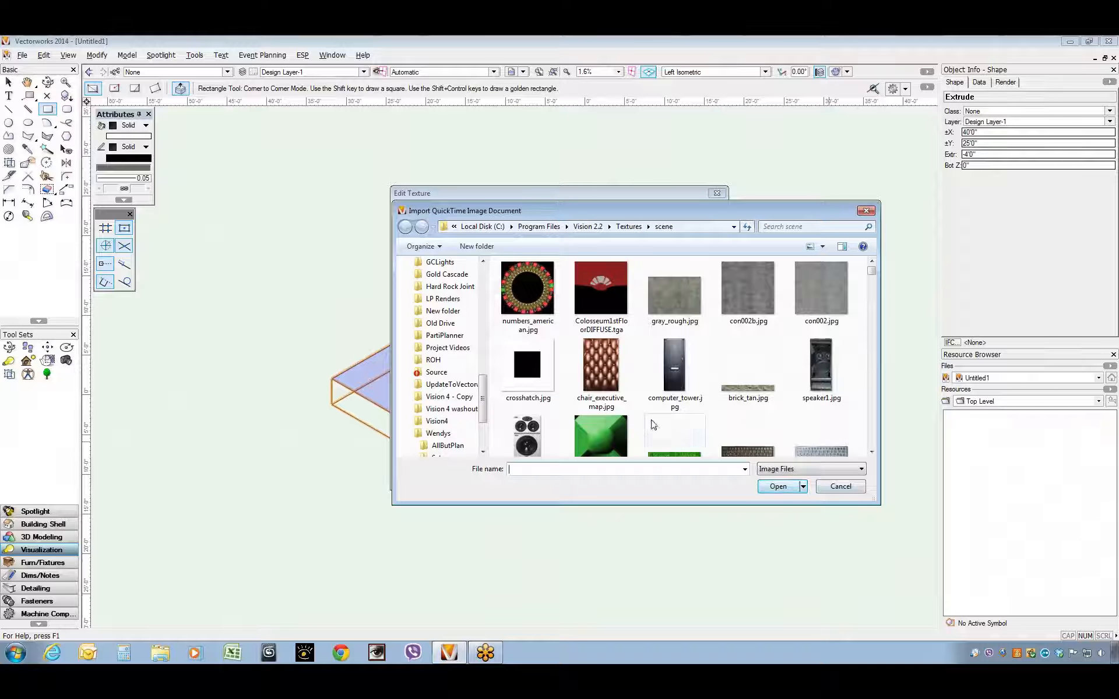
click(873, 435)
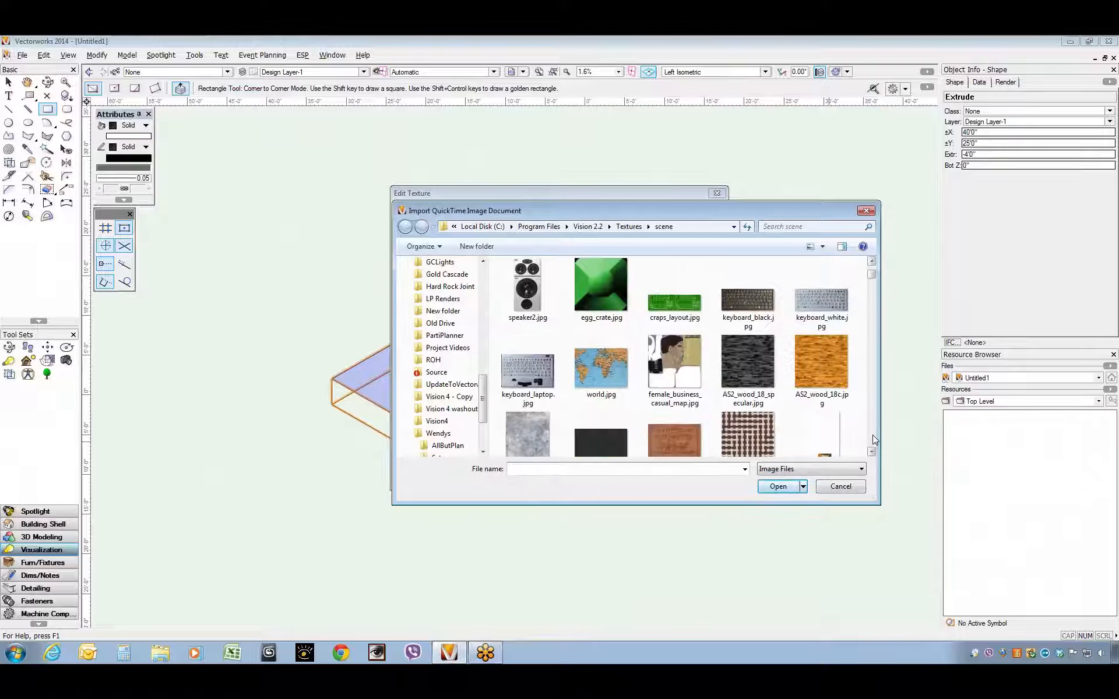
click(872, 435)
click(872, 435)
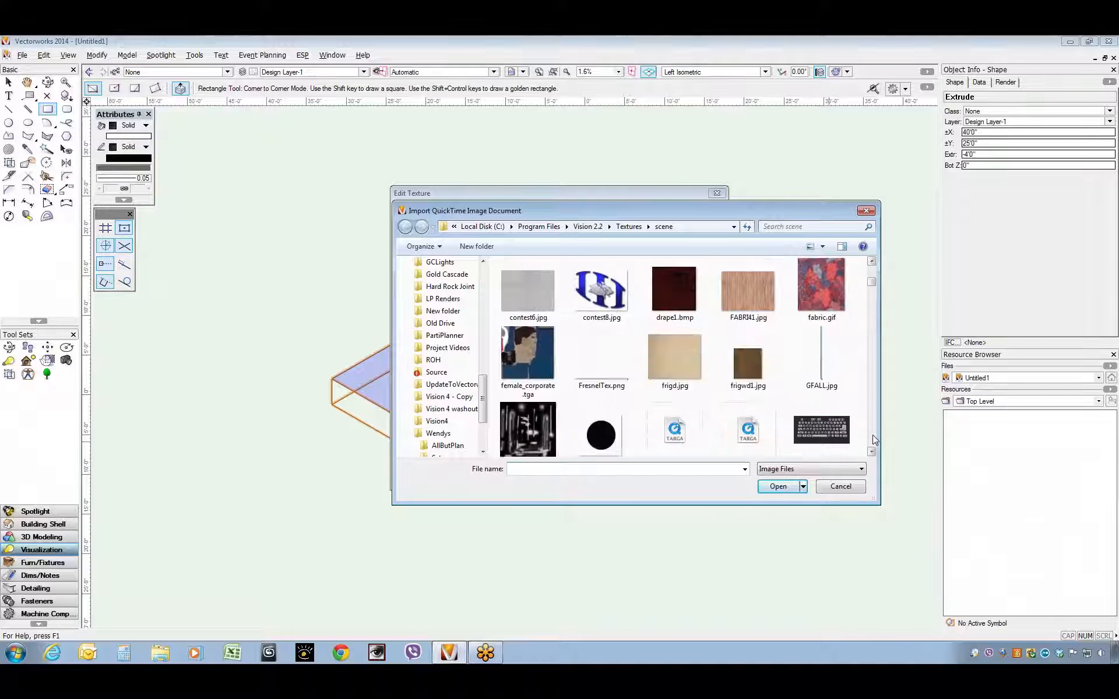
click(873, 435)
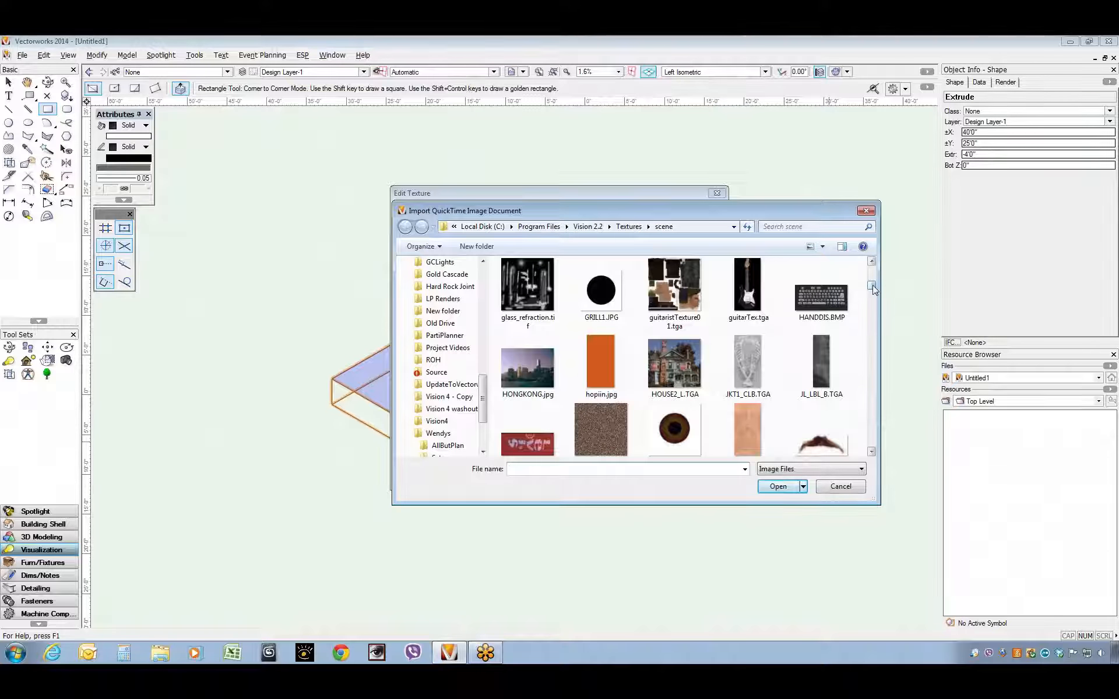
drag(873, 287, 872, 258)
click(752, 305)
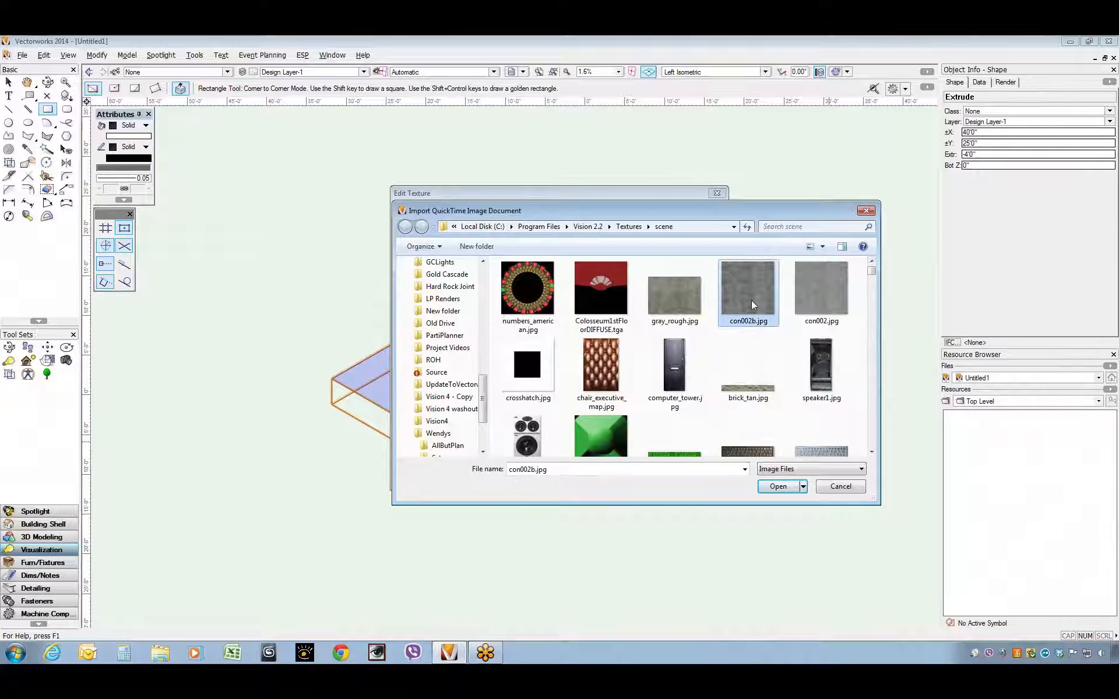
click(773, 487)
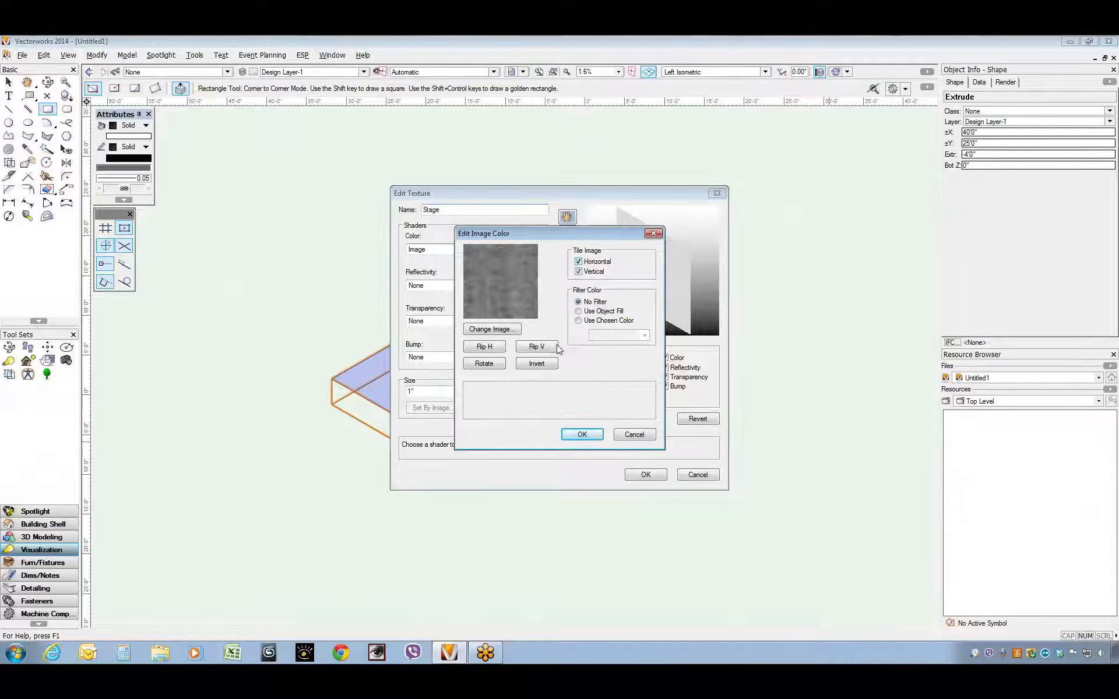
click(583, 435)
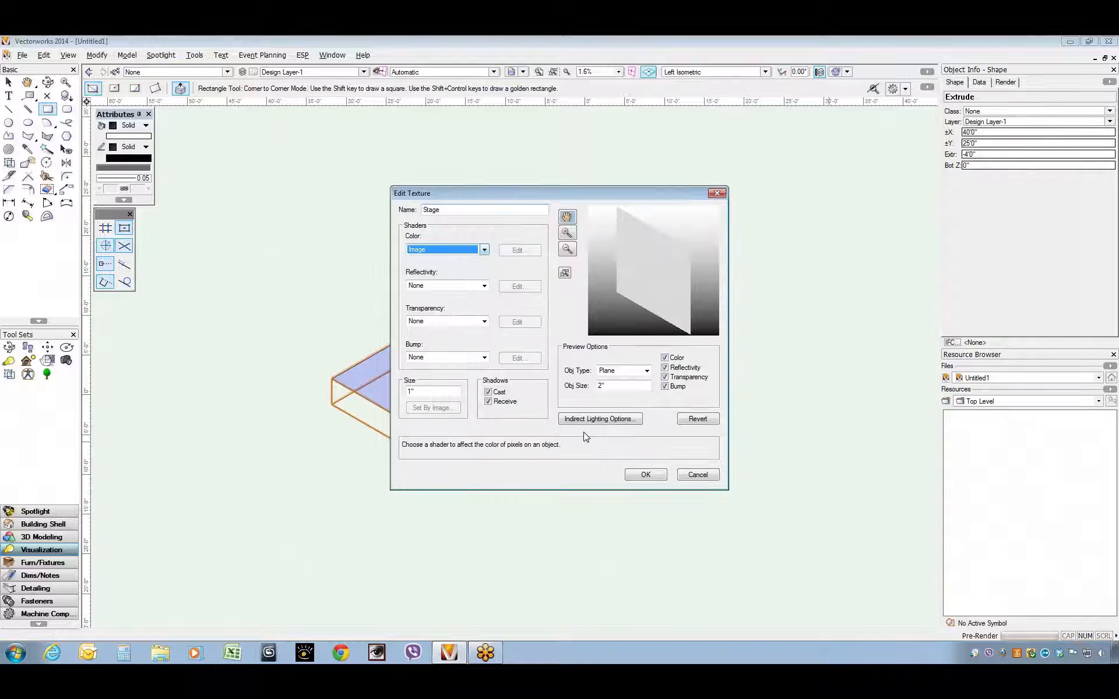
Step: Set the texture's size to 10', rename it Stage1 and save it
drag(554, 199, 749, 158)
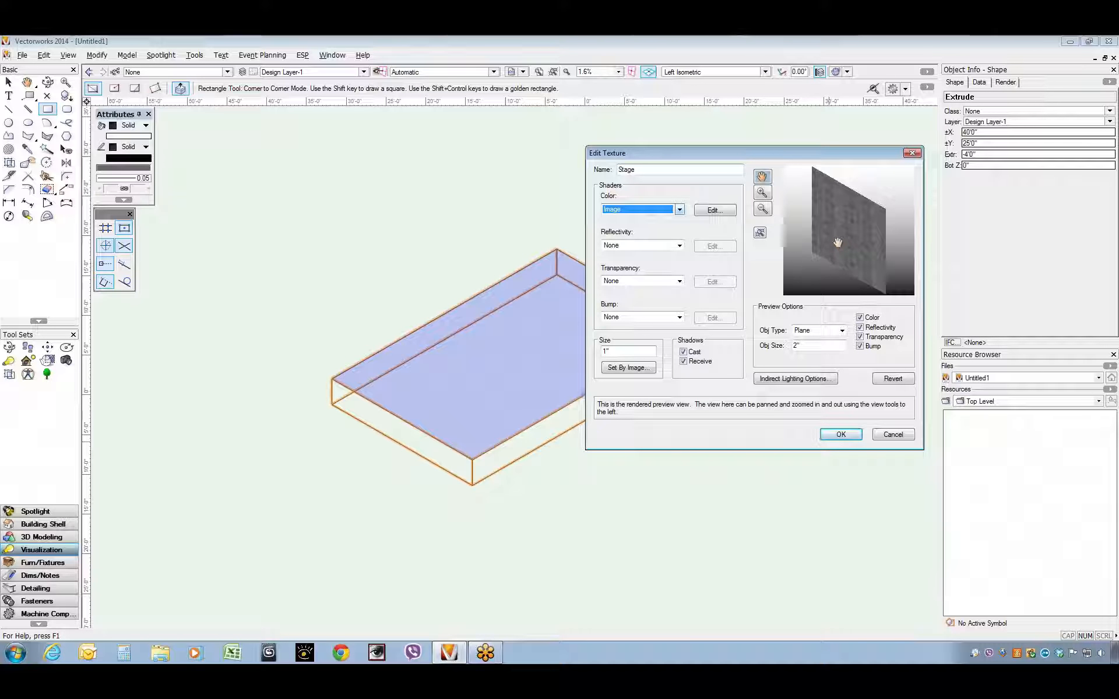
click(628, 351)
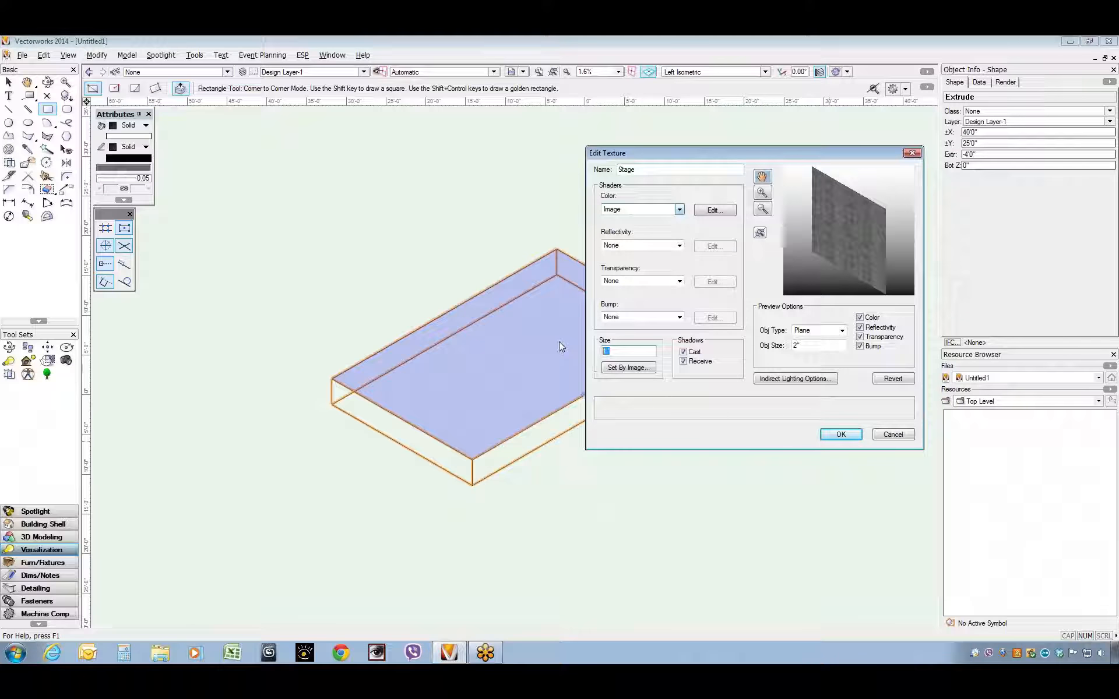
text(10')
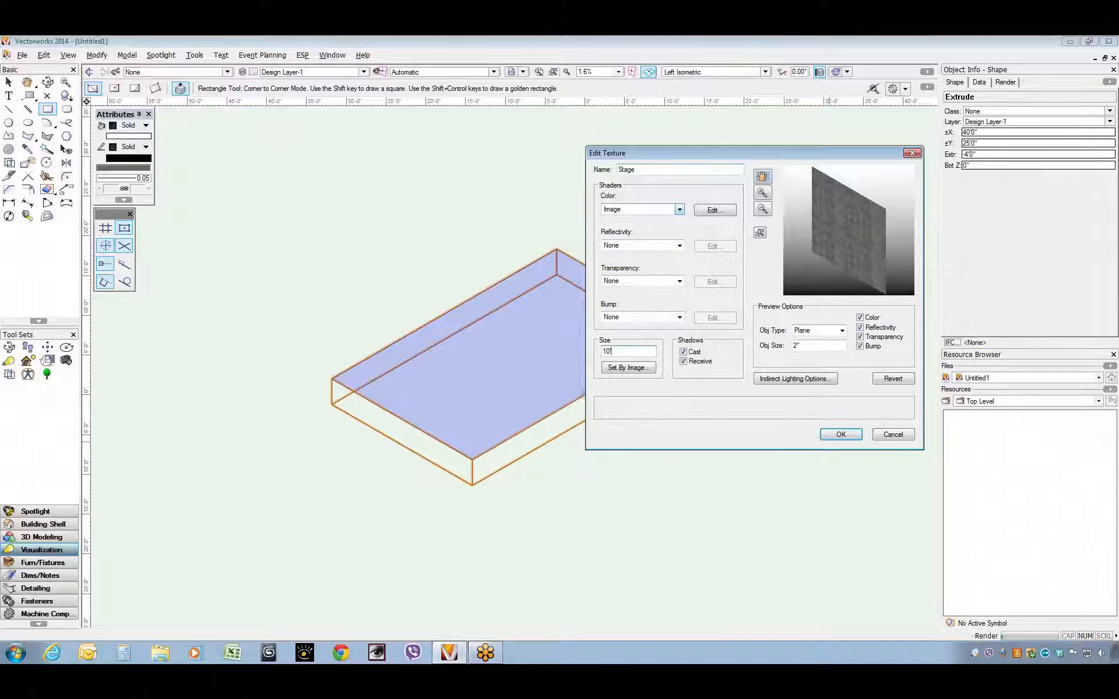
click(835, 434)
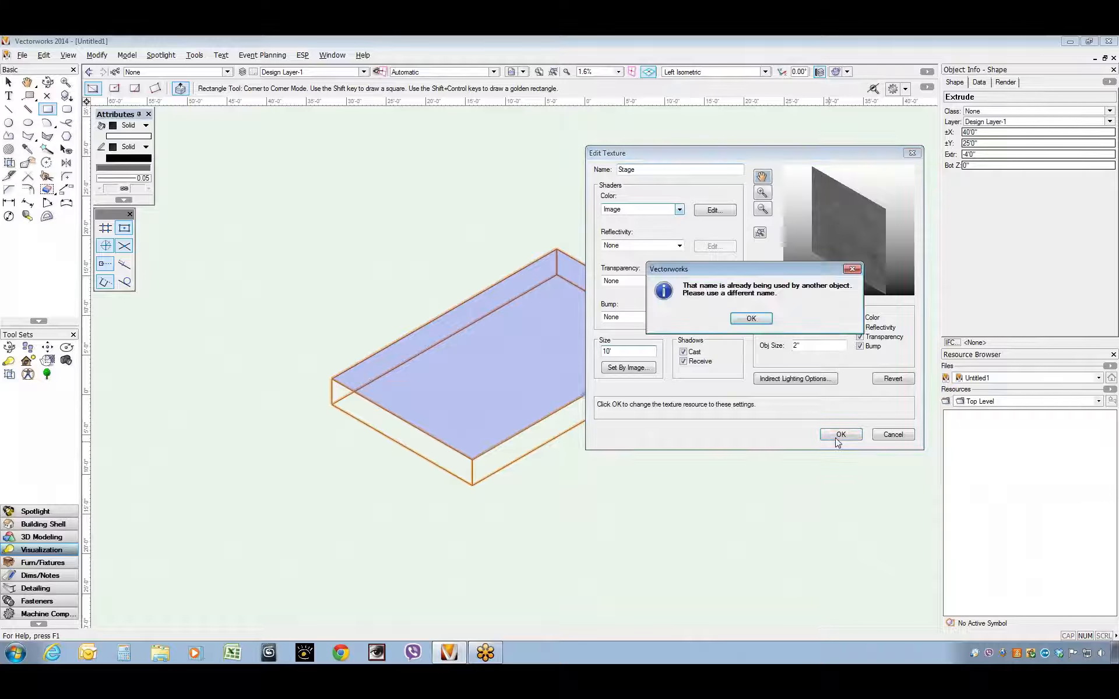
click(749, 319)
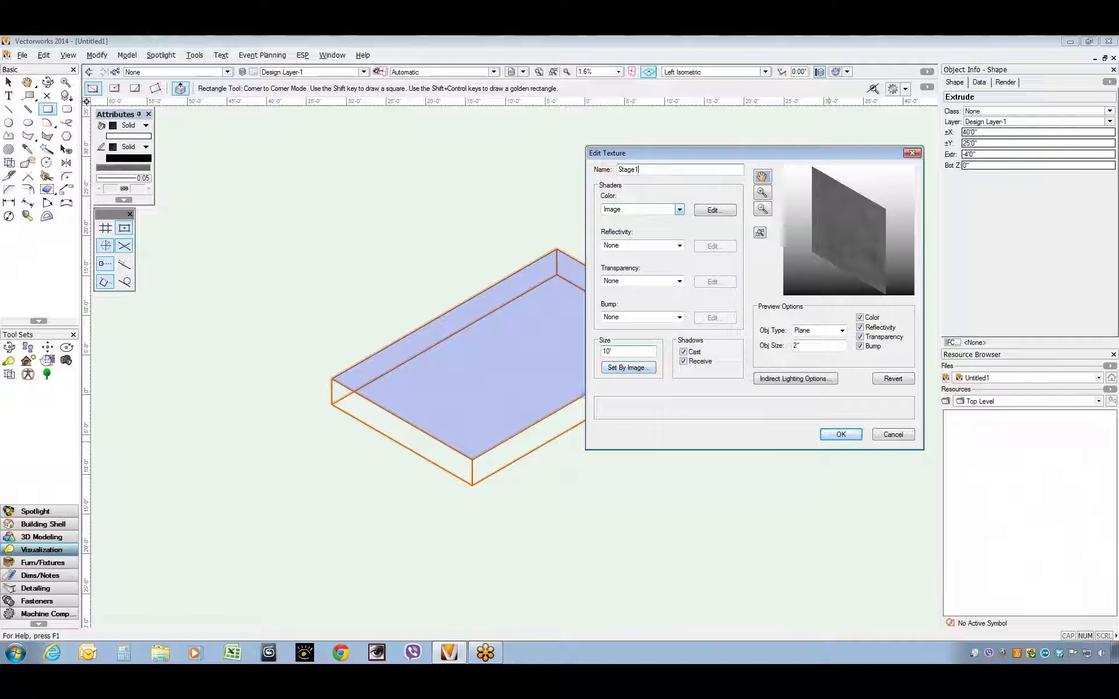
click(841, 435)
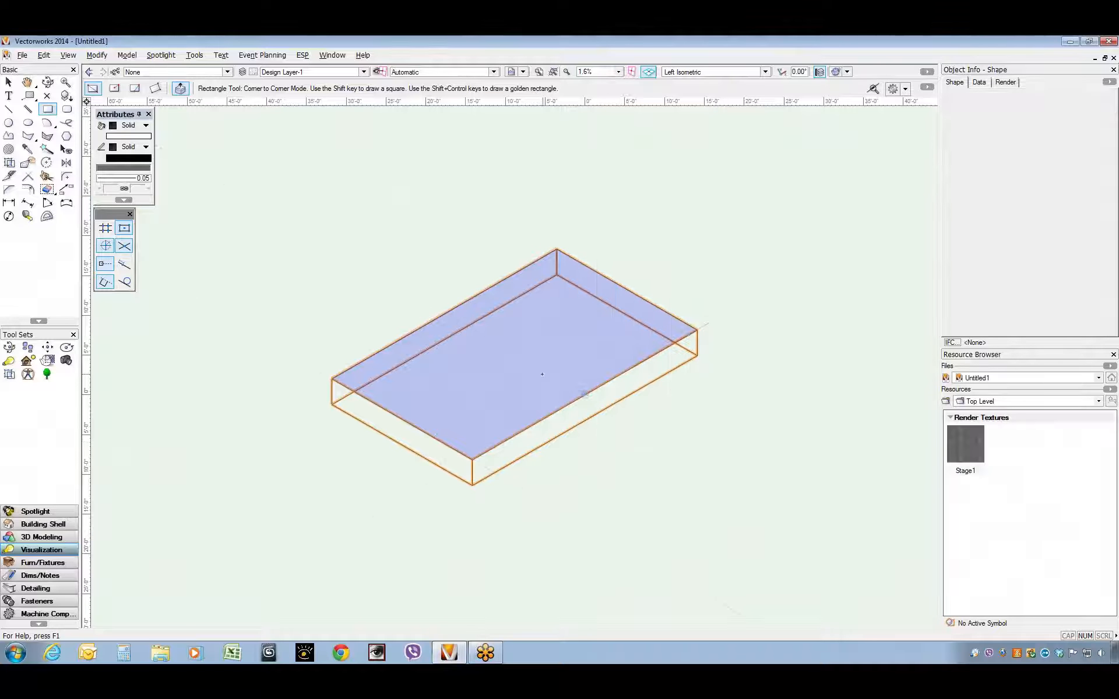
Step: Apply the Stage1 texture to the extruded stage, check it in a Fast Renderworks render and return to Wireframe
click(973, 446)
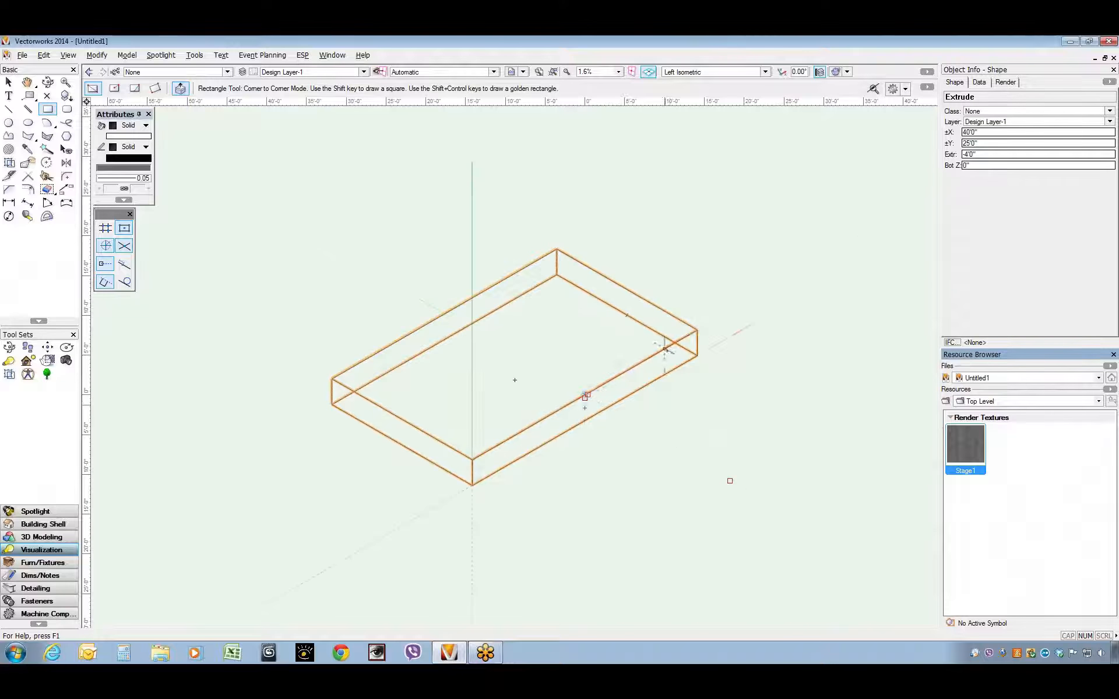
right_click(975, 441)
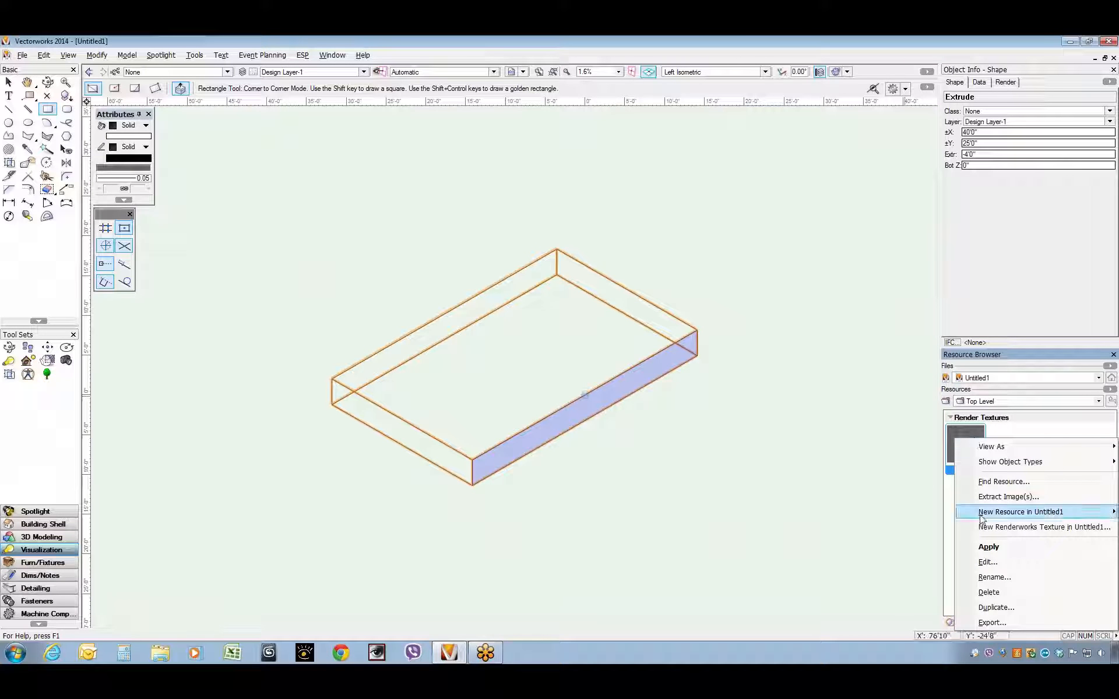
click(991, 548)
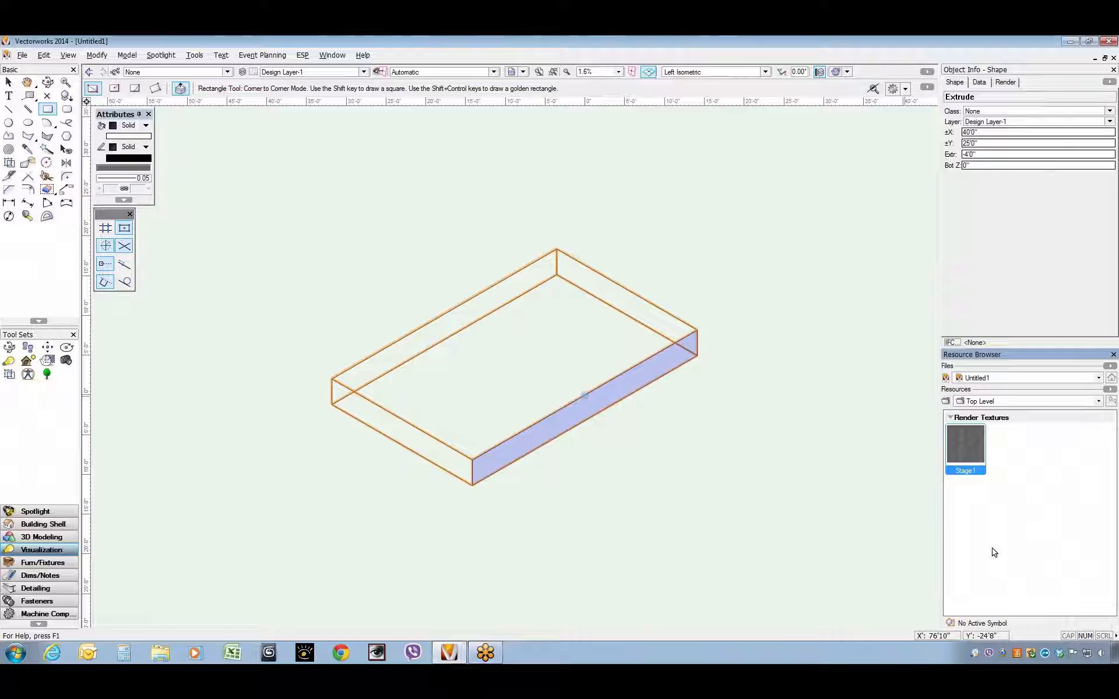
click(848, 71)
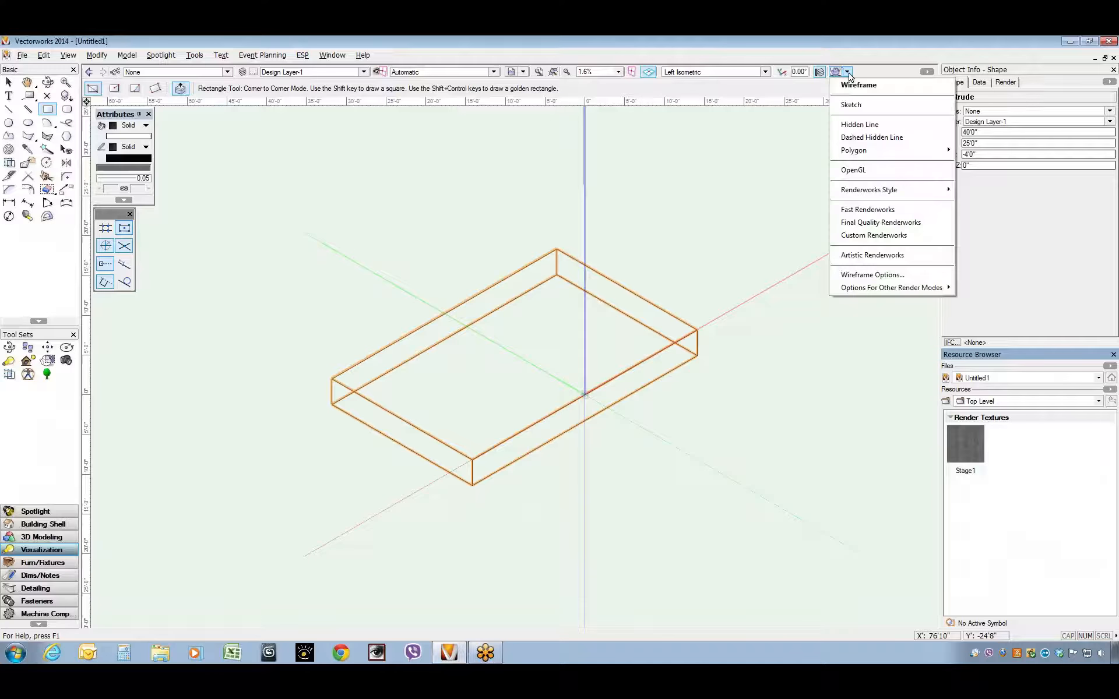
click(867, 210)
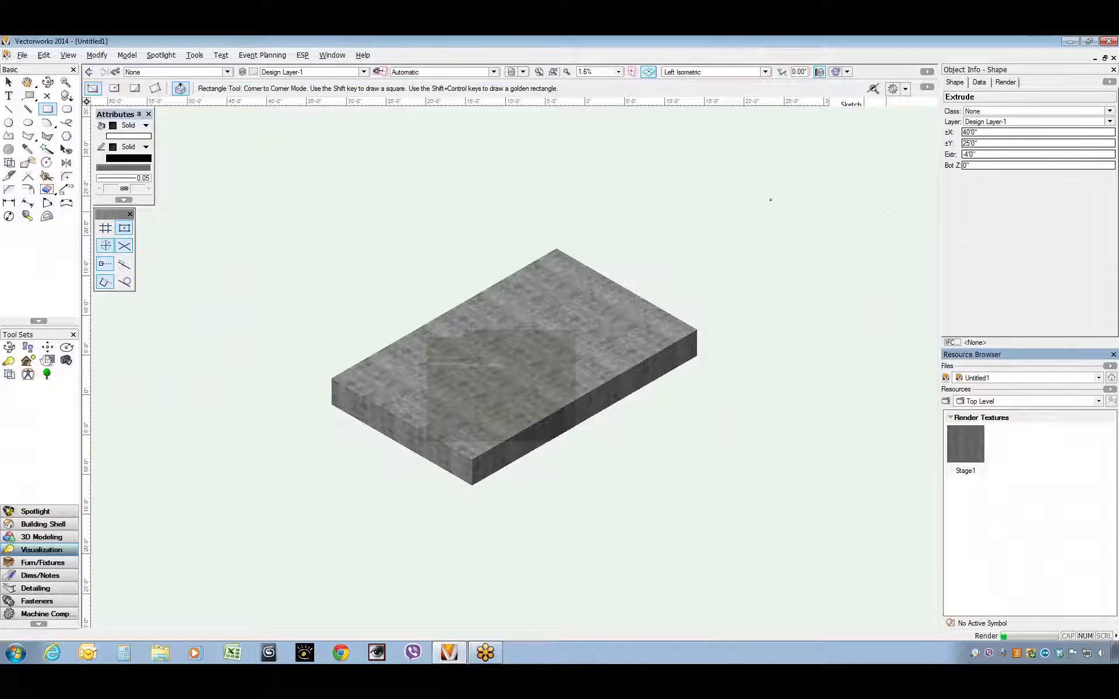
click(843, 73)
click(855, 85)
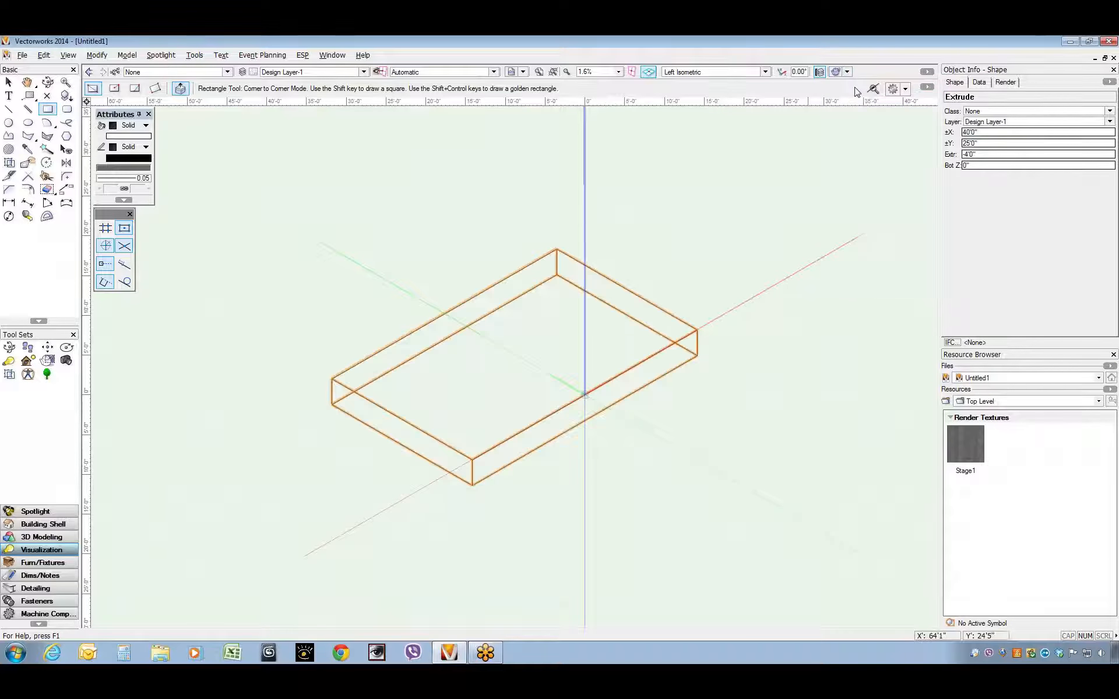
Step: In Top/Plan view, draw a rectangle near the stage's rear edge and set its width and height to 8'
click(764, 73)
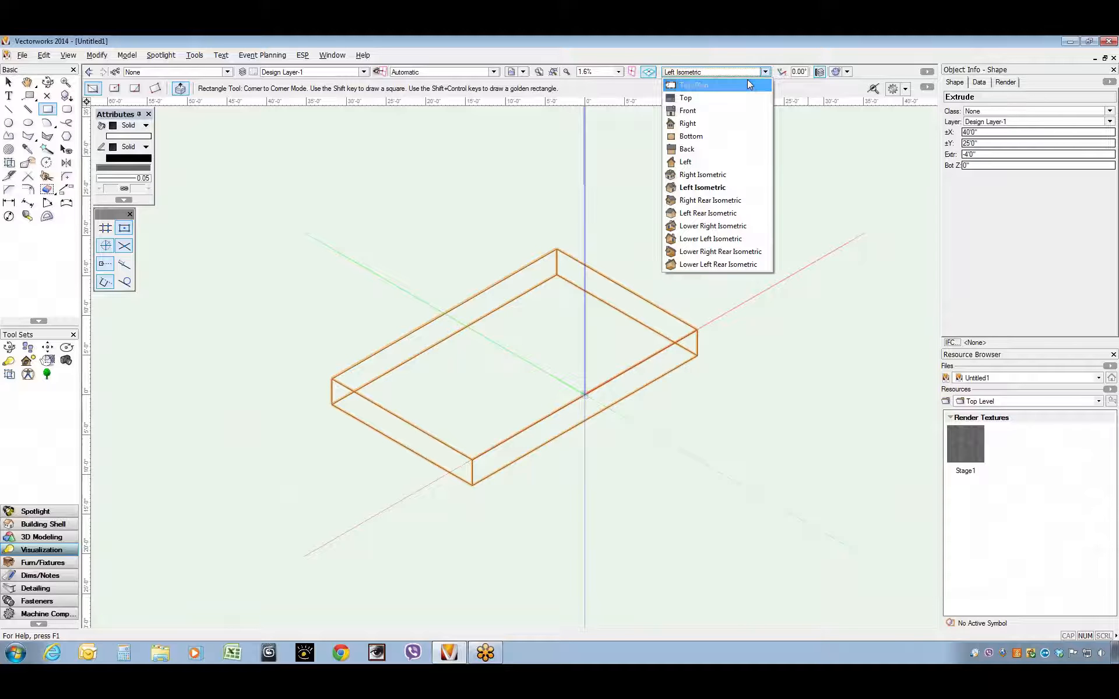
click(747, 85)
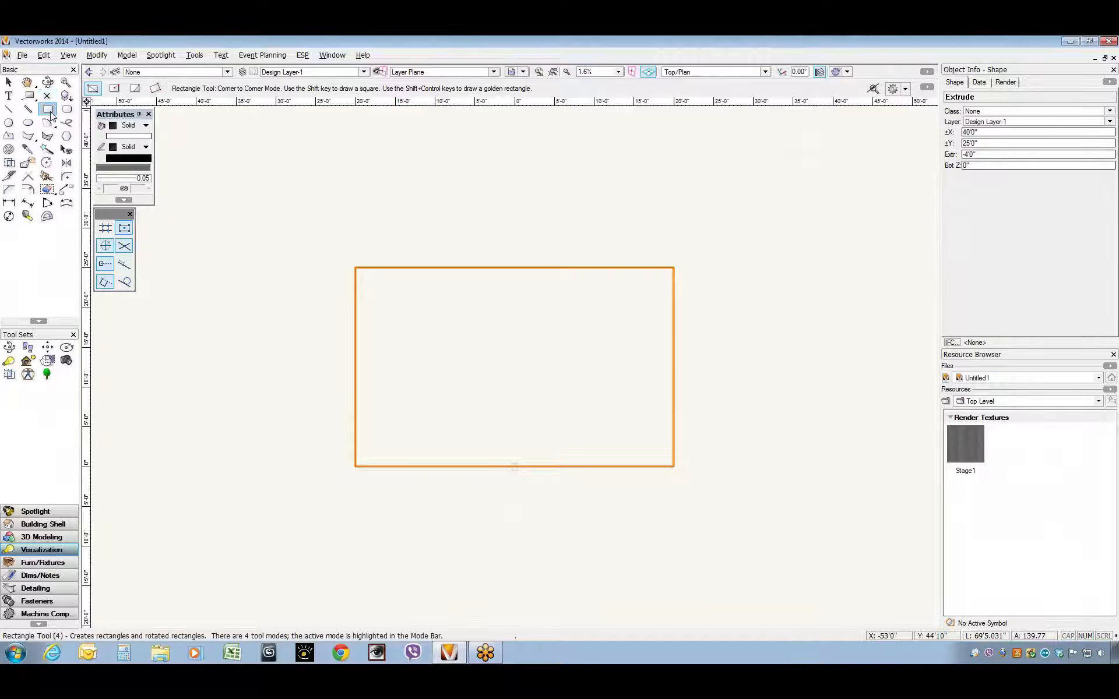
click(455, 287)
click(570, 355)
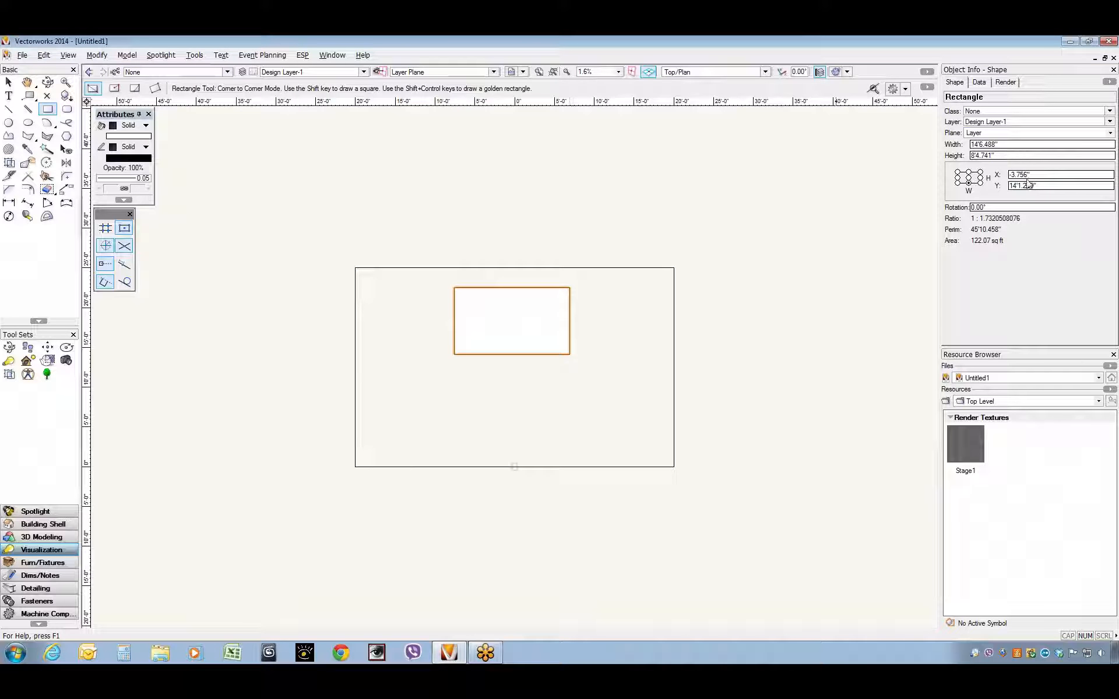
drag(999, 144, 970, 144)
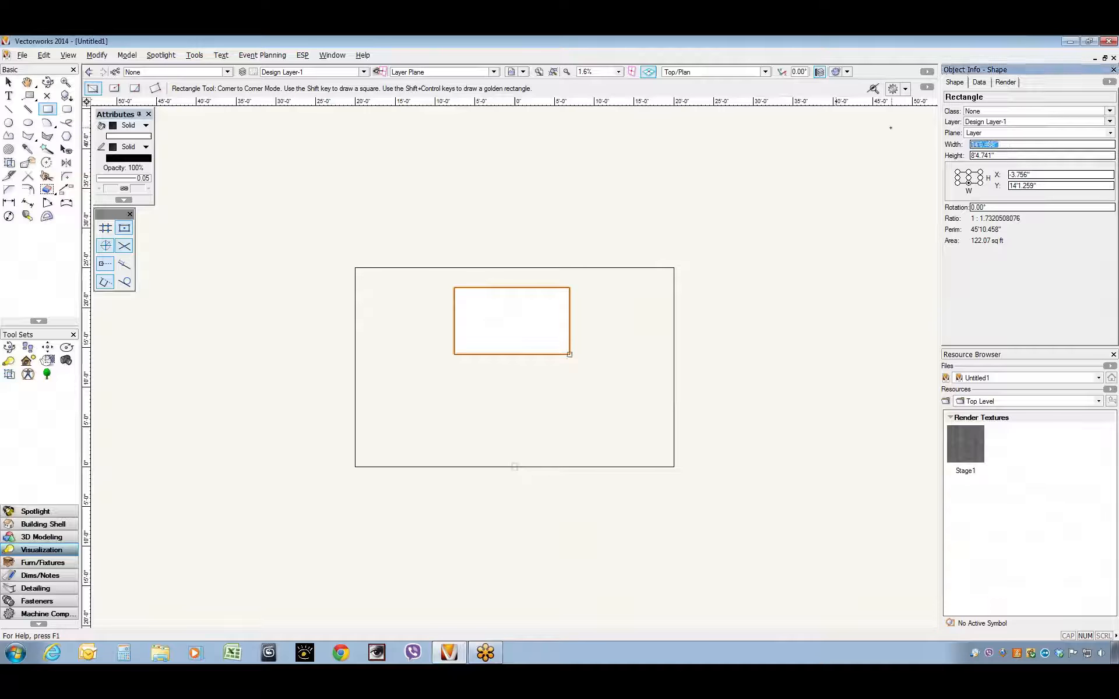
text(8')
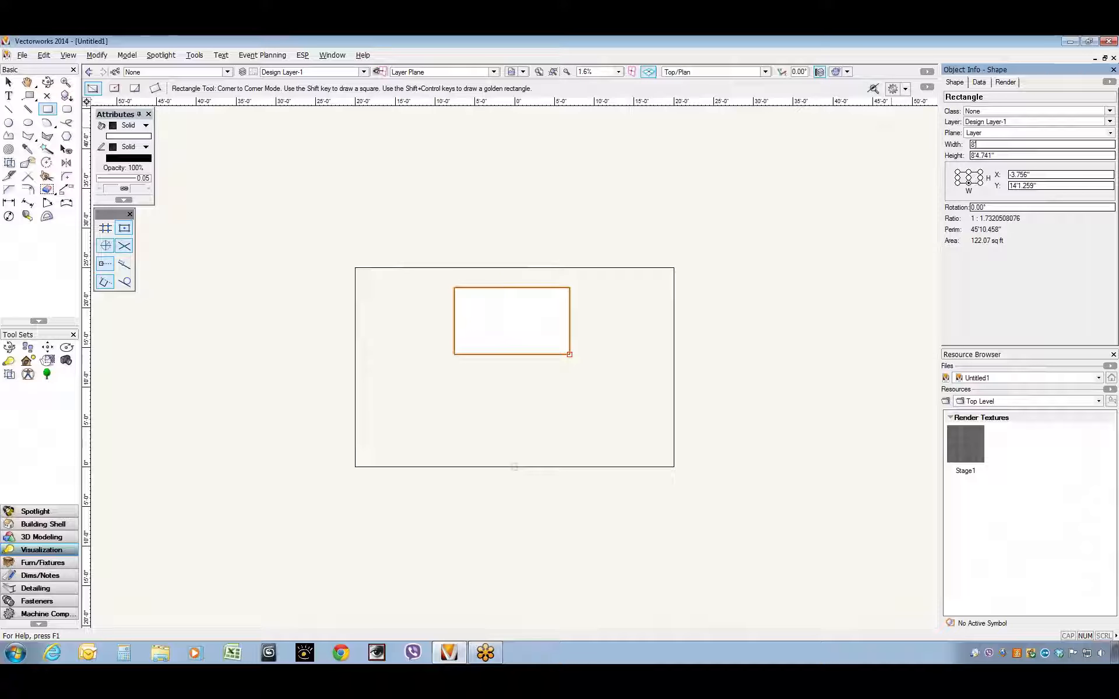
key(Tab)
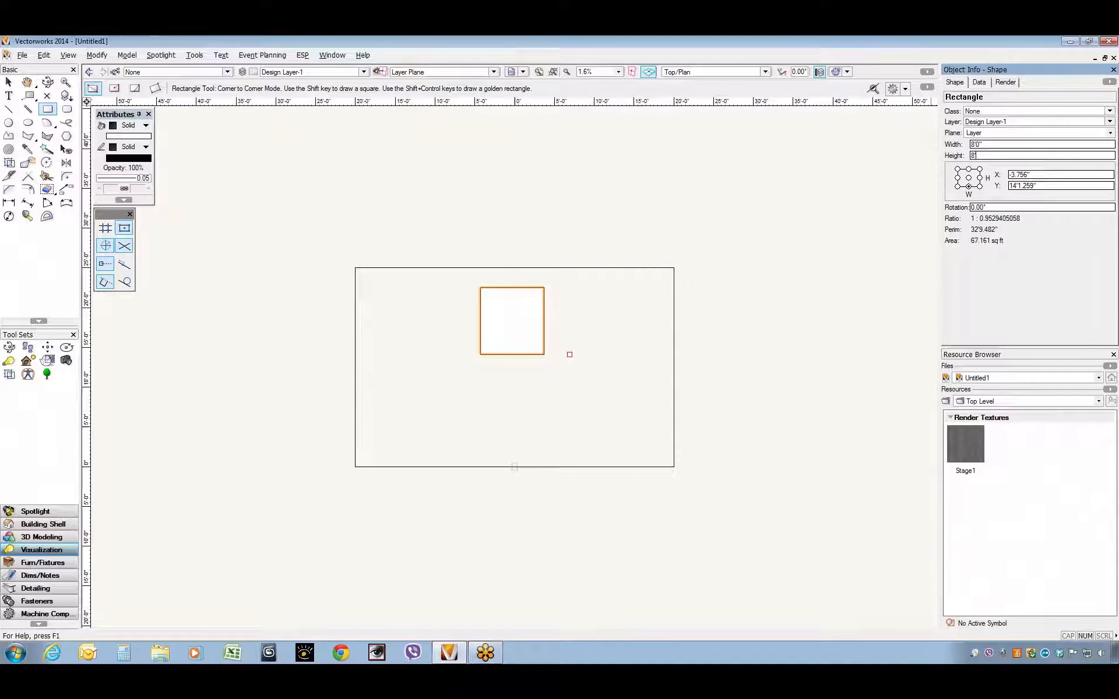
text(8')
key(Return)
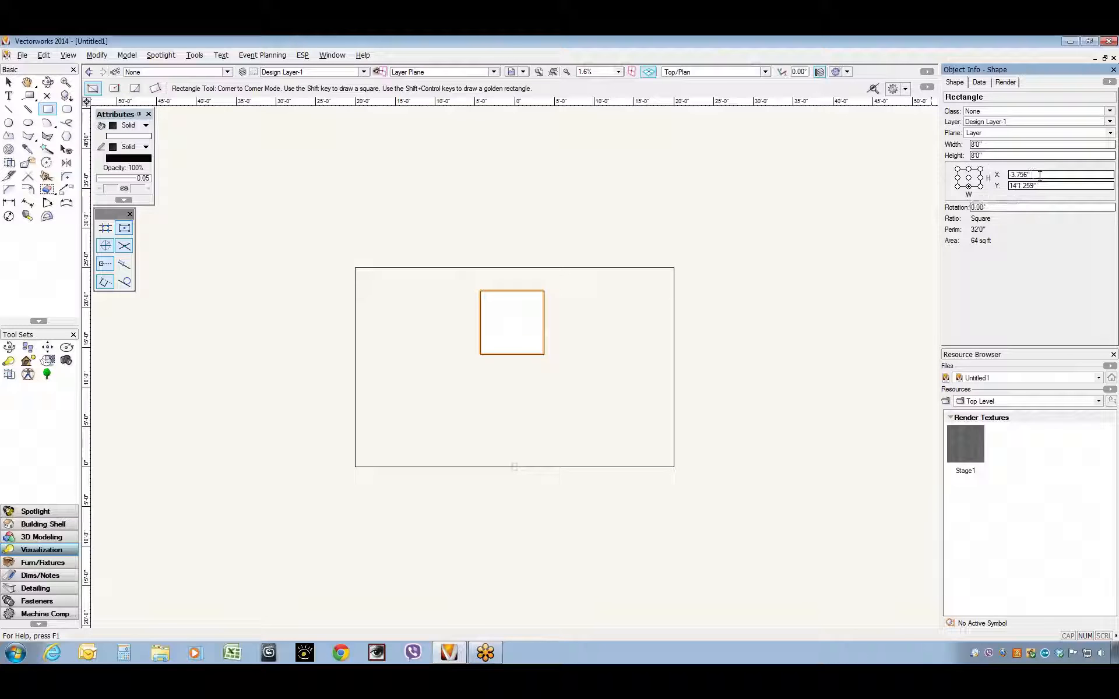
Step: Position the rectangle's bottom-center point at X 0 and Y 15'
double_click(1014, 175)
text(0)
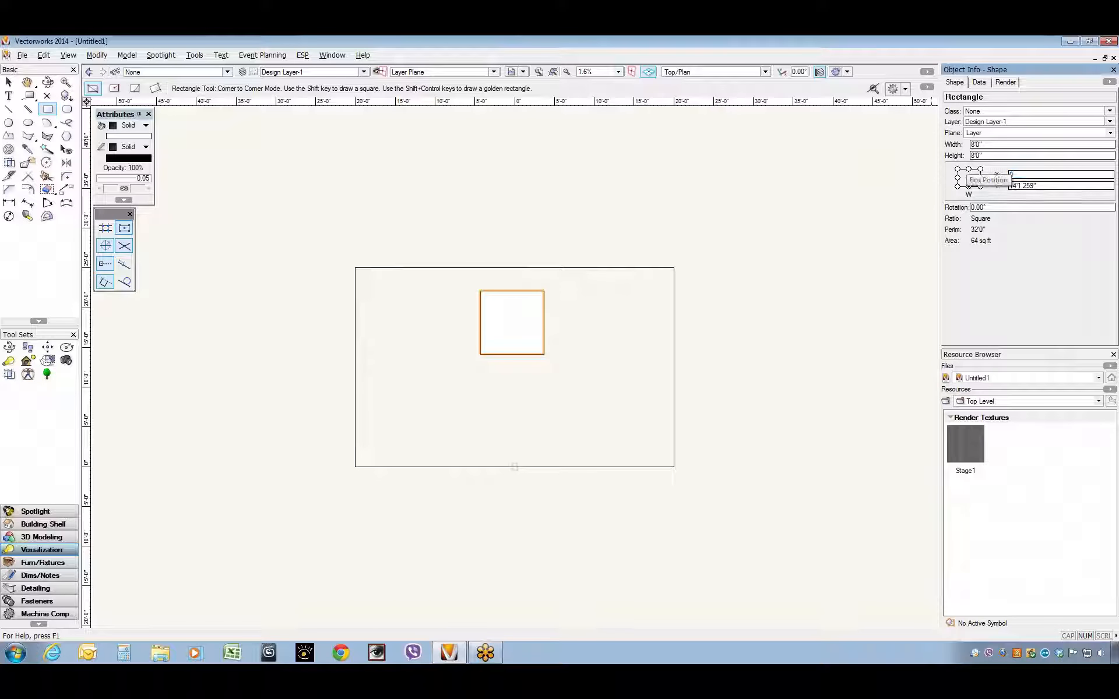
key(Tab)
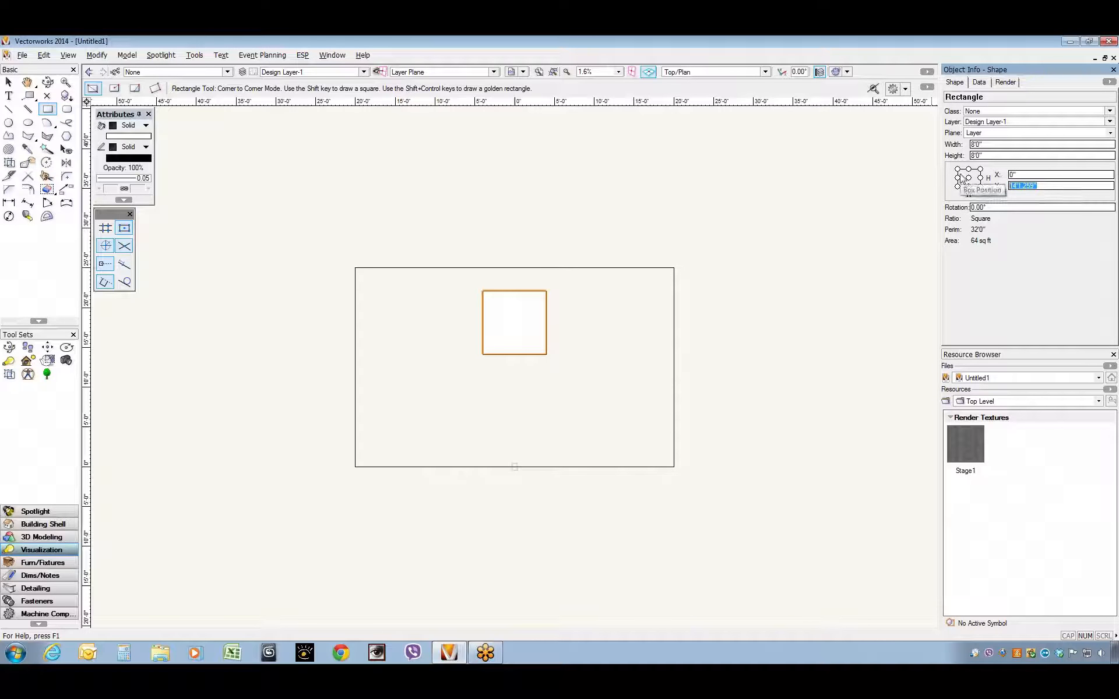
text(15)
key(Return)
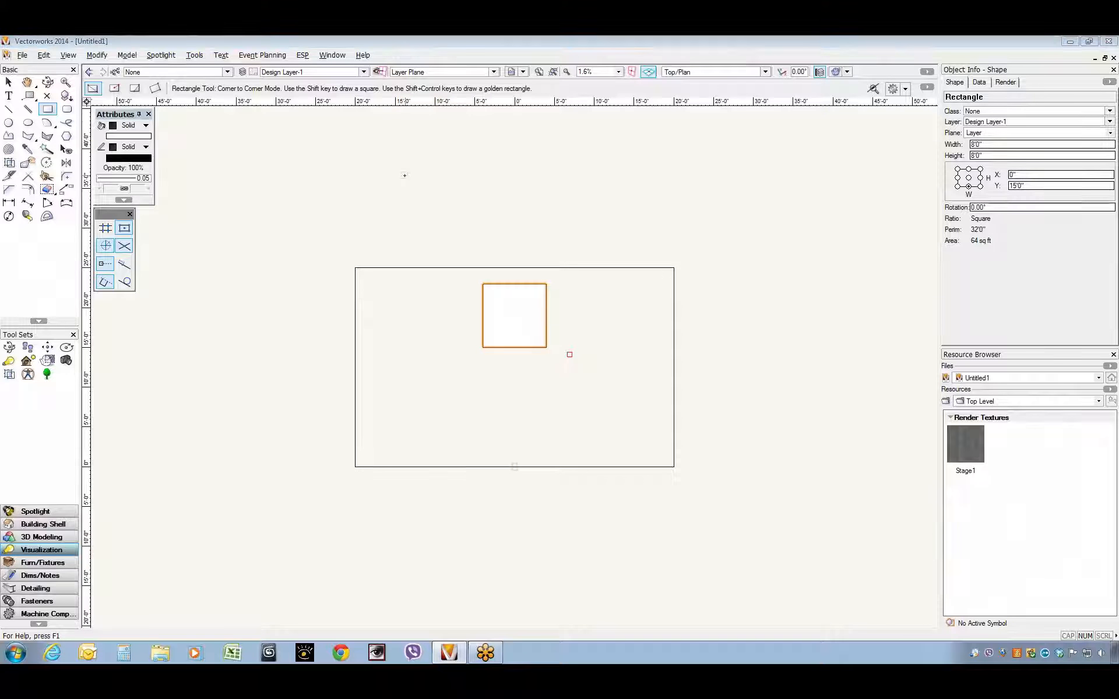
Step: Extrude the 8' square by 24" and give it a blue fill from the Classic Vectorworks Colors
key(ctrl+e)
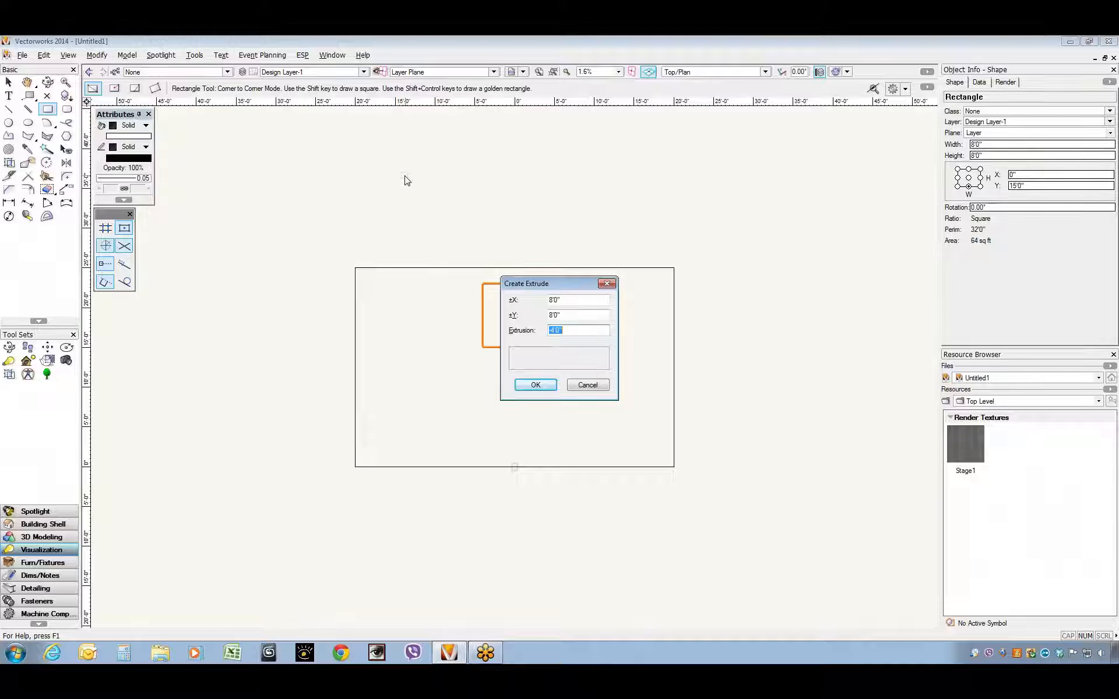
text(24)
key(Return)
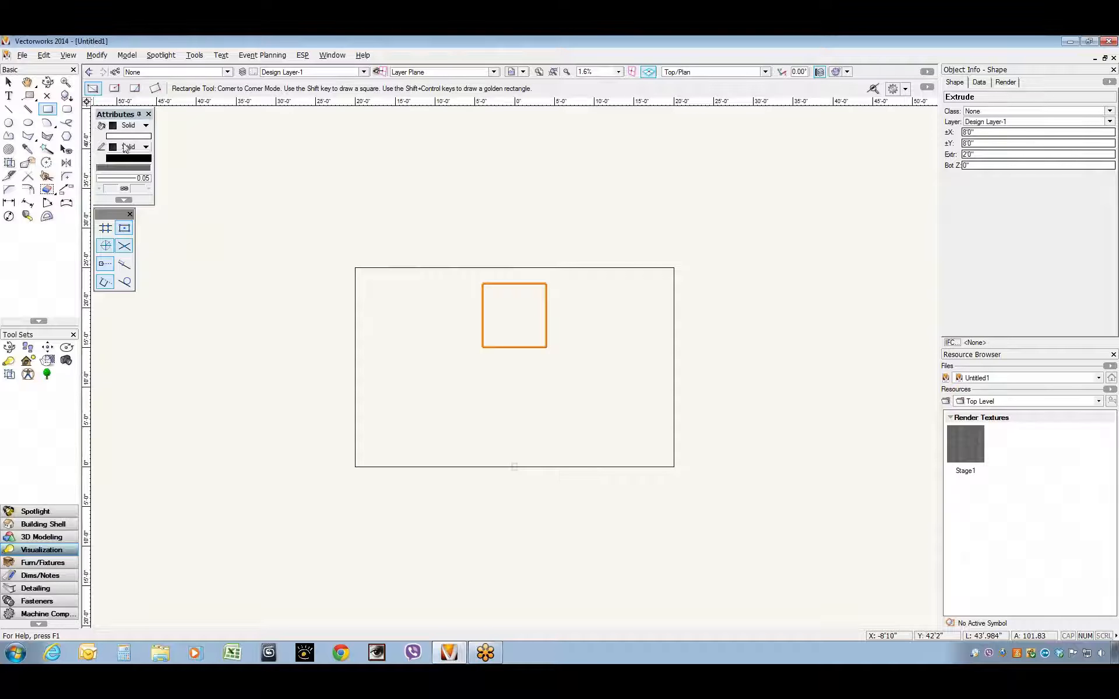
click(130, 138)
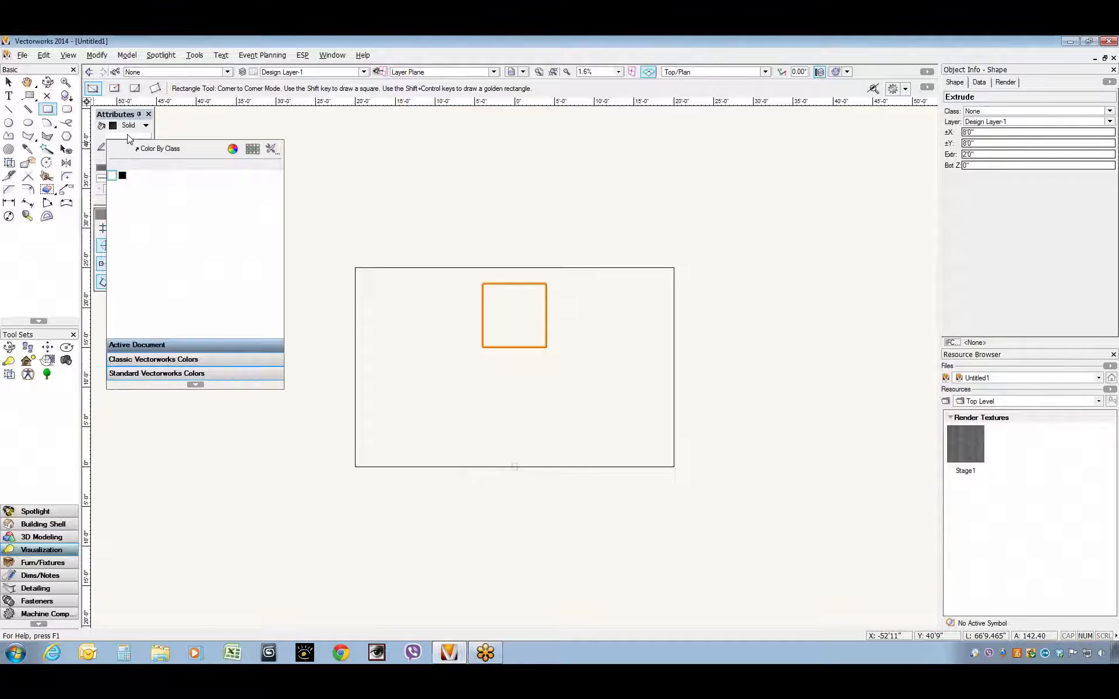
click(177, 360)
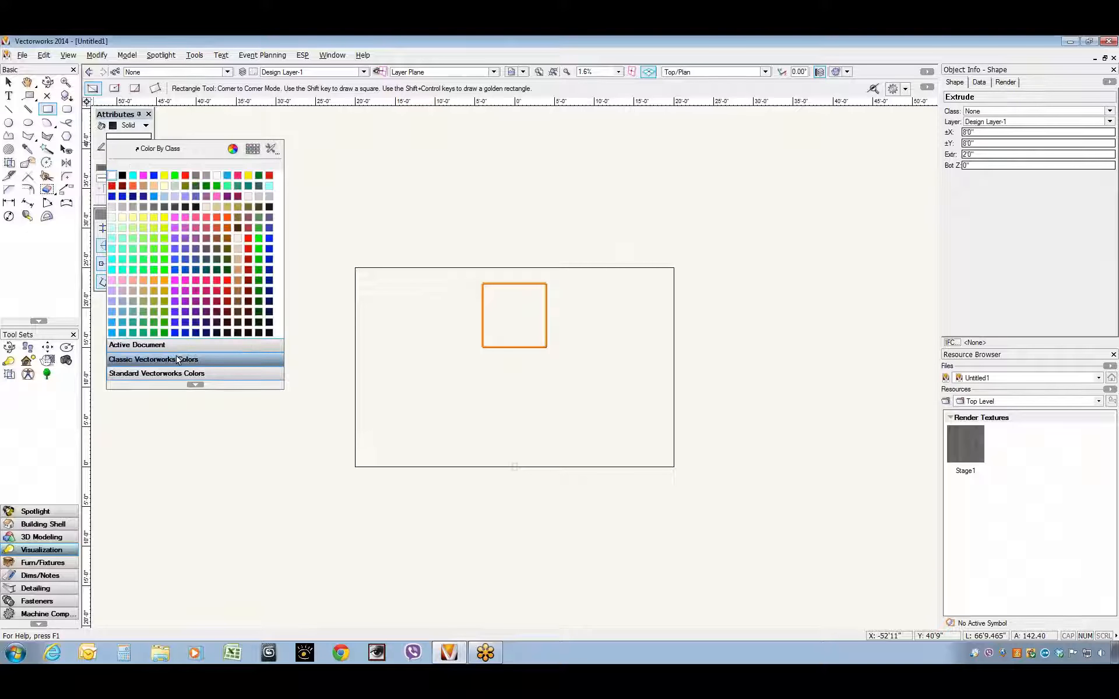
click(155, 175)
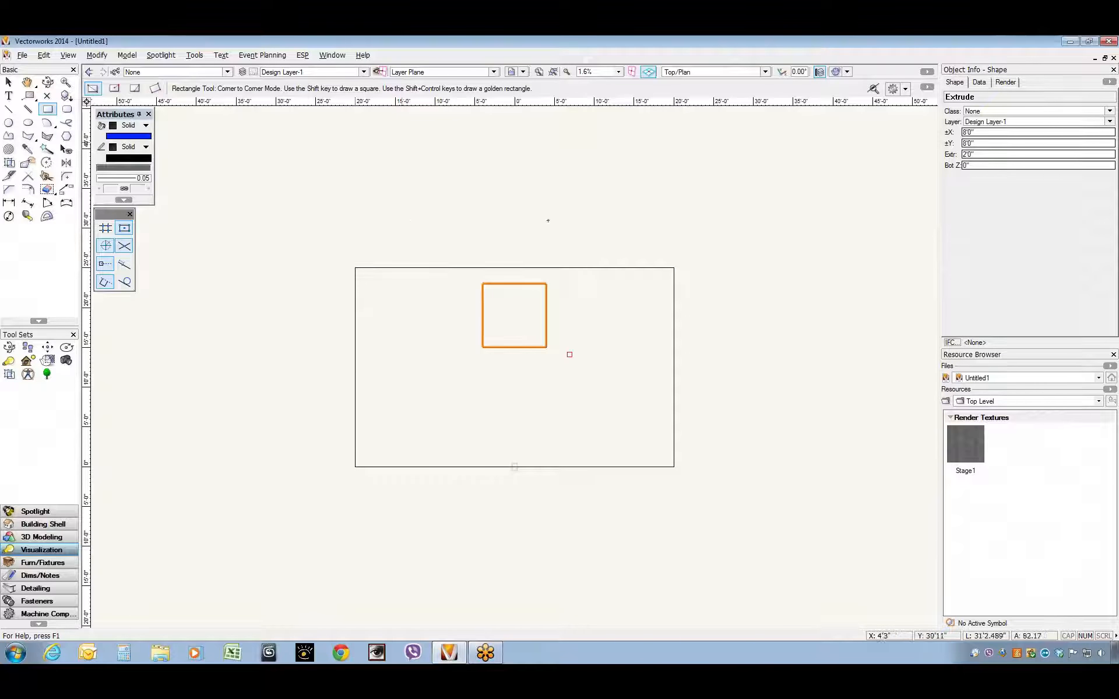
Step: Check the riser on the stage in Left Isometric with a Fast Renderworks render, returning to Wireframe
key(KP_1)
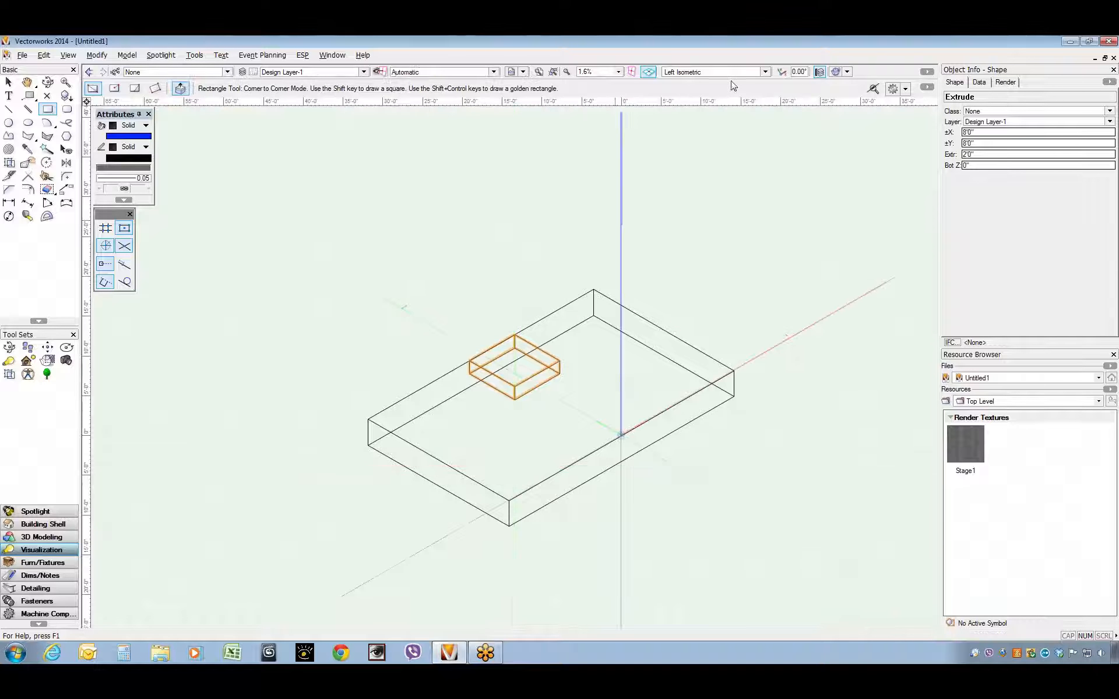
click(837, 72)
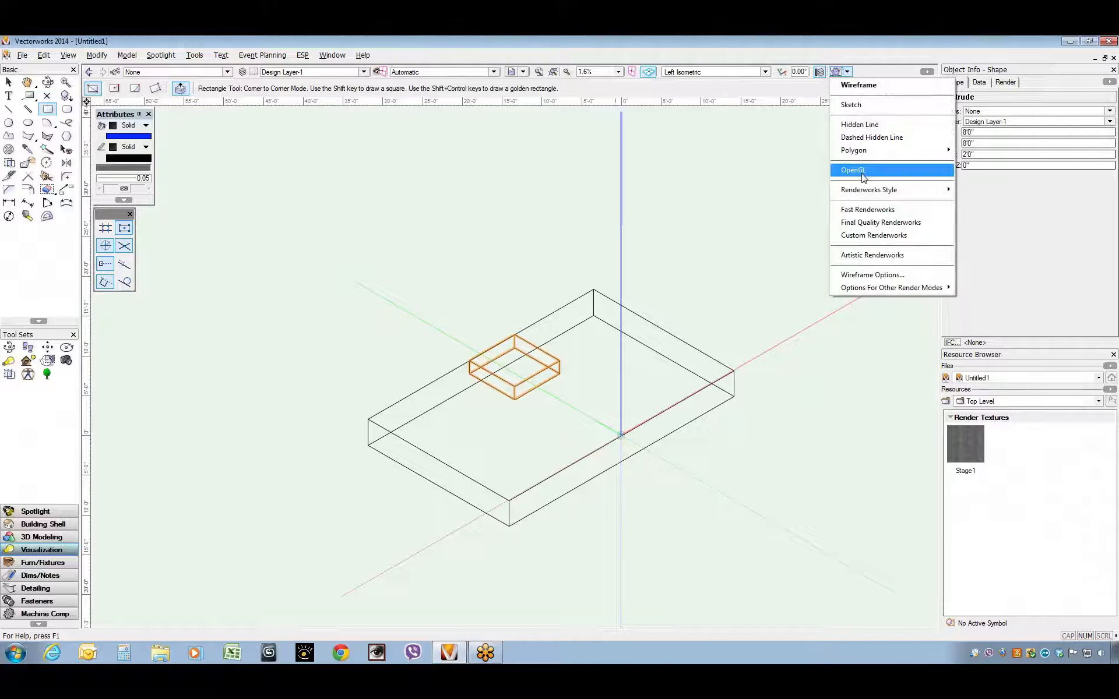
click(864, 209)
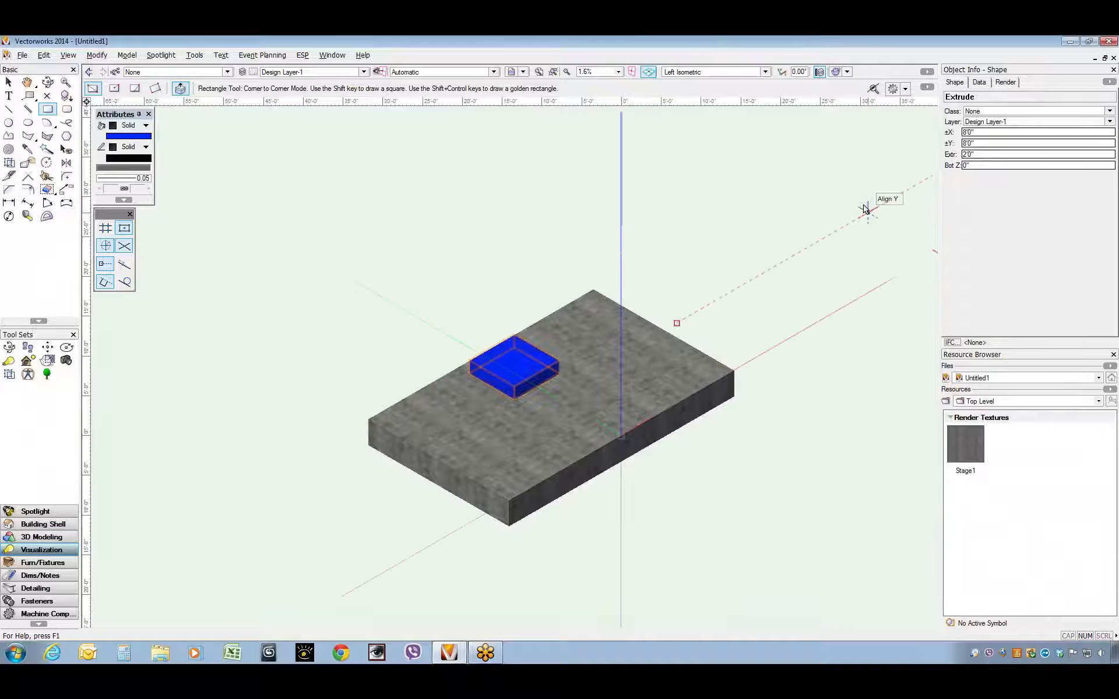
click(837, 72)
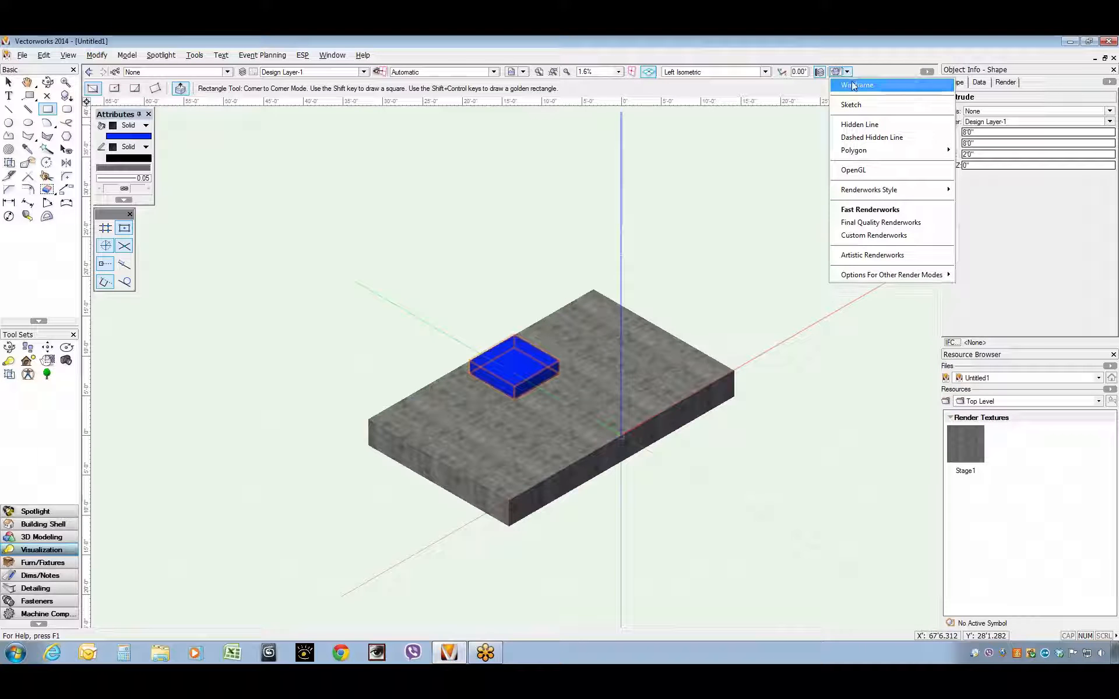
click(853, 86)
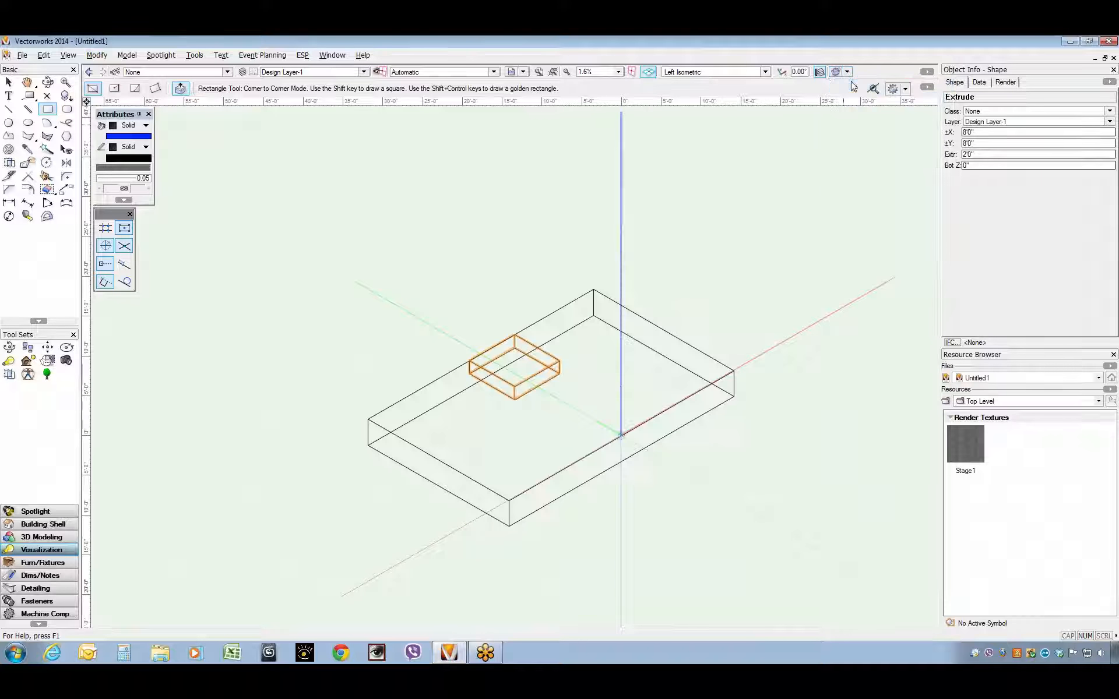
Step: In Top/Plan view, draw a horizontal Straight Truss about 33'4" long just inside the stage's front edge
click(764, 72)
click(752, 85)
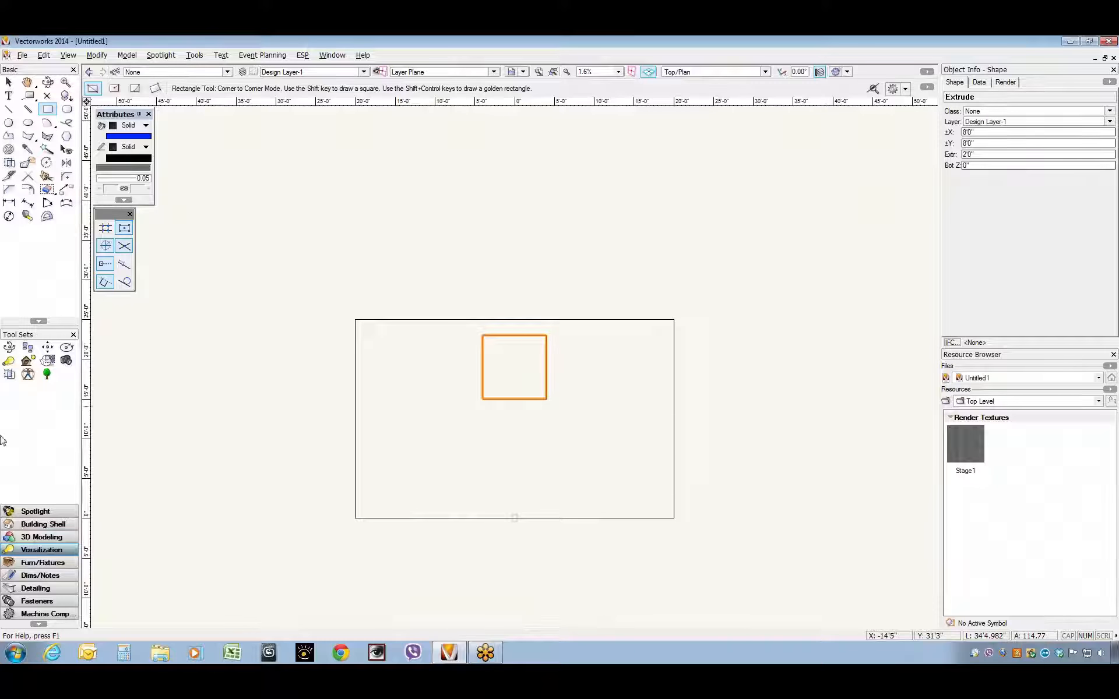
click(36, 513)
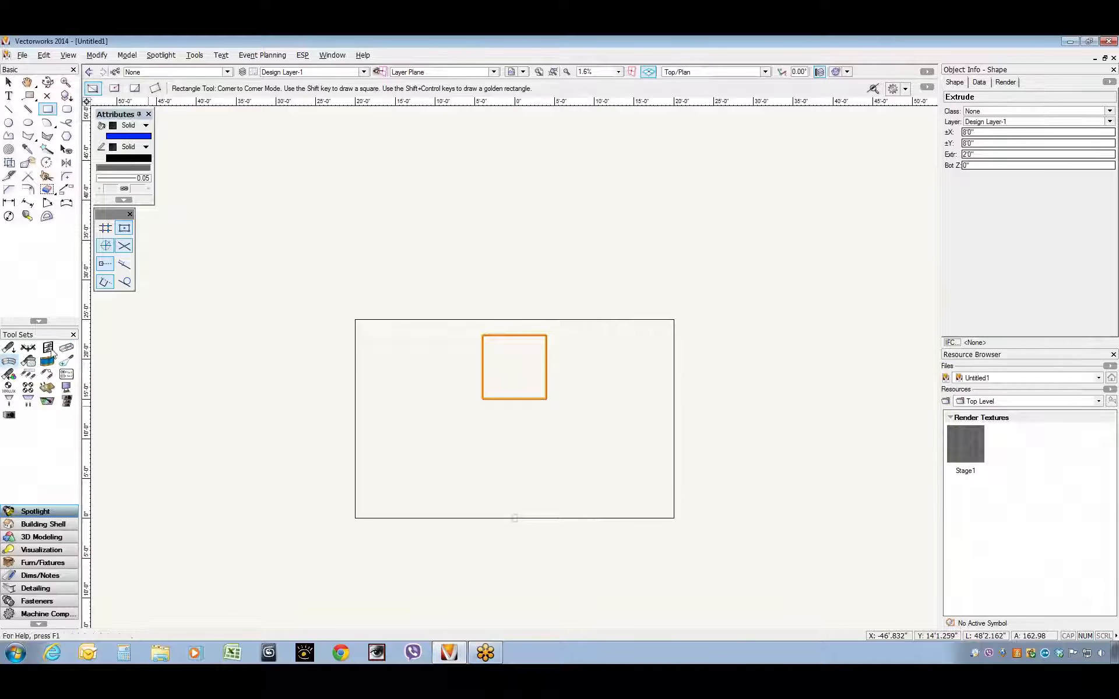
click(67, 349)
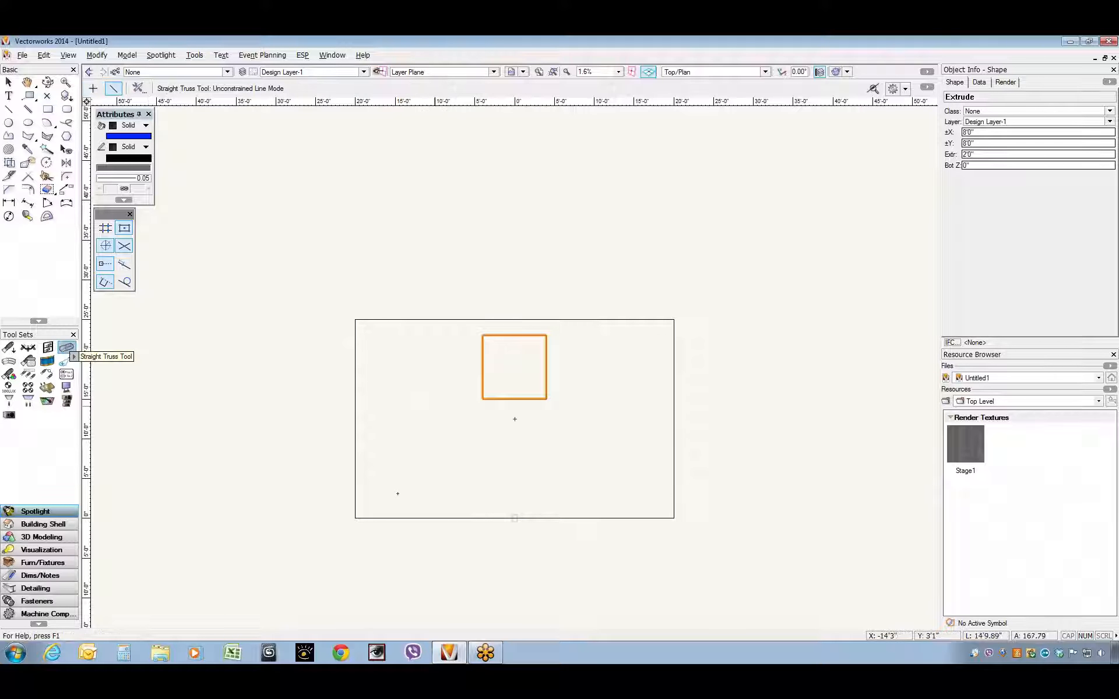
click(382, 495)
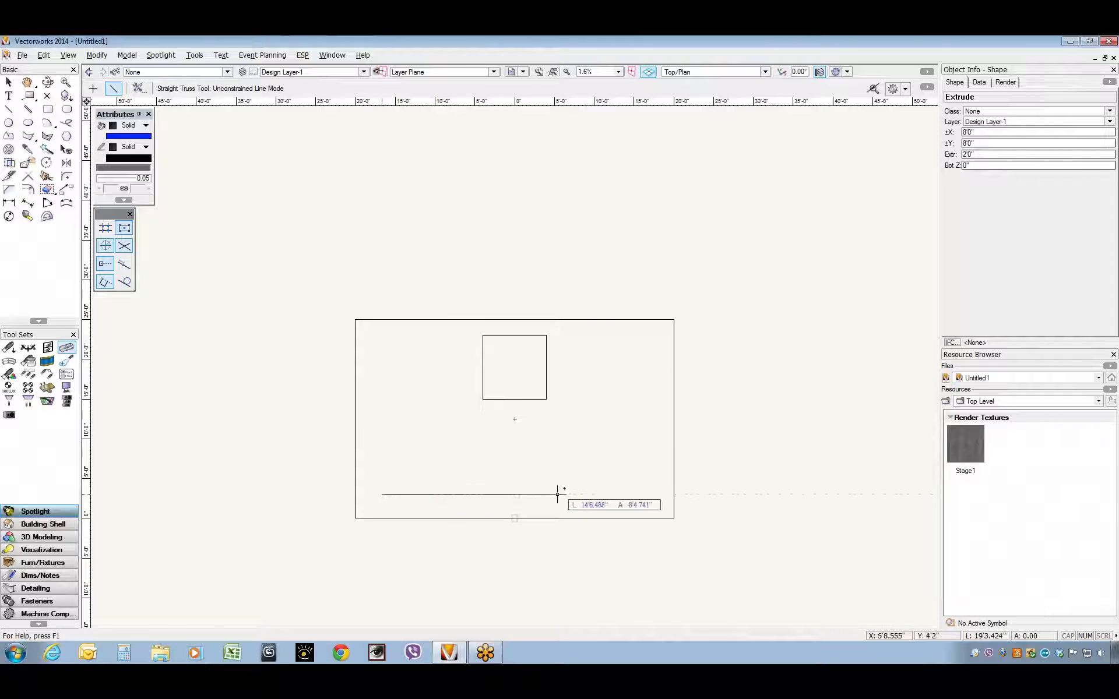
click(647, 494)
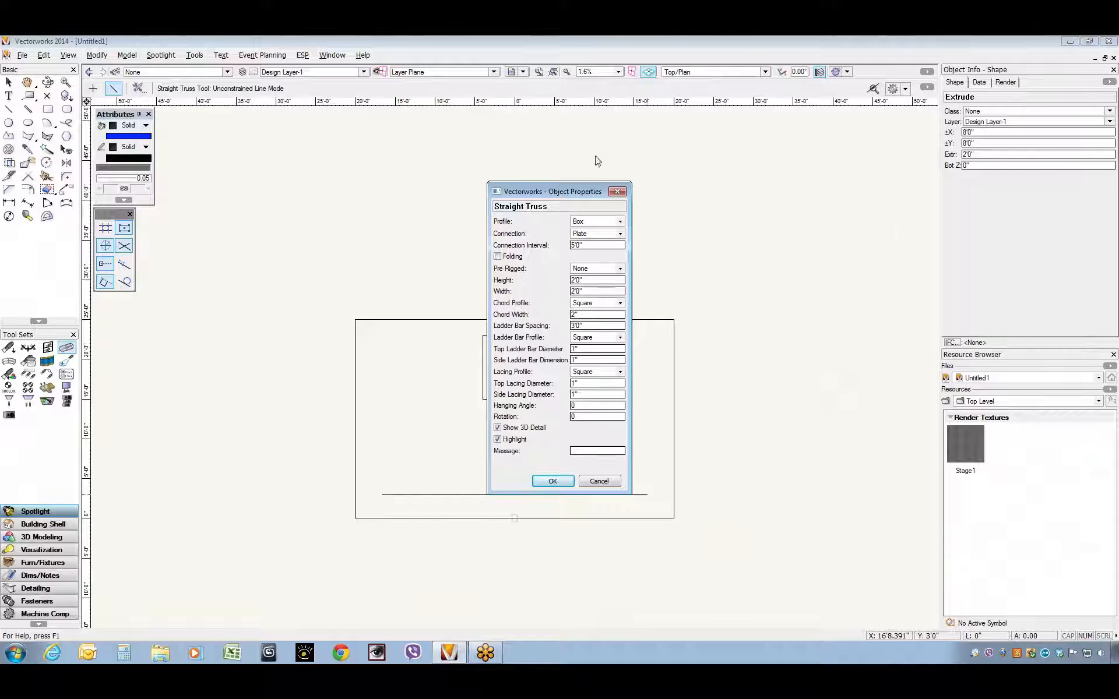
Step: Create the truss with a Square chord profile, keeping the default Box profile and Plate connection
drag(569, 191, 280, 189)
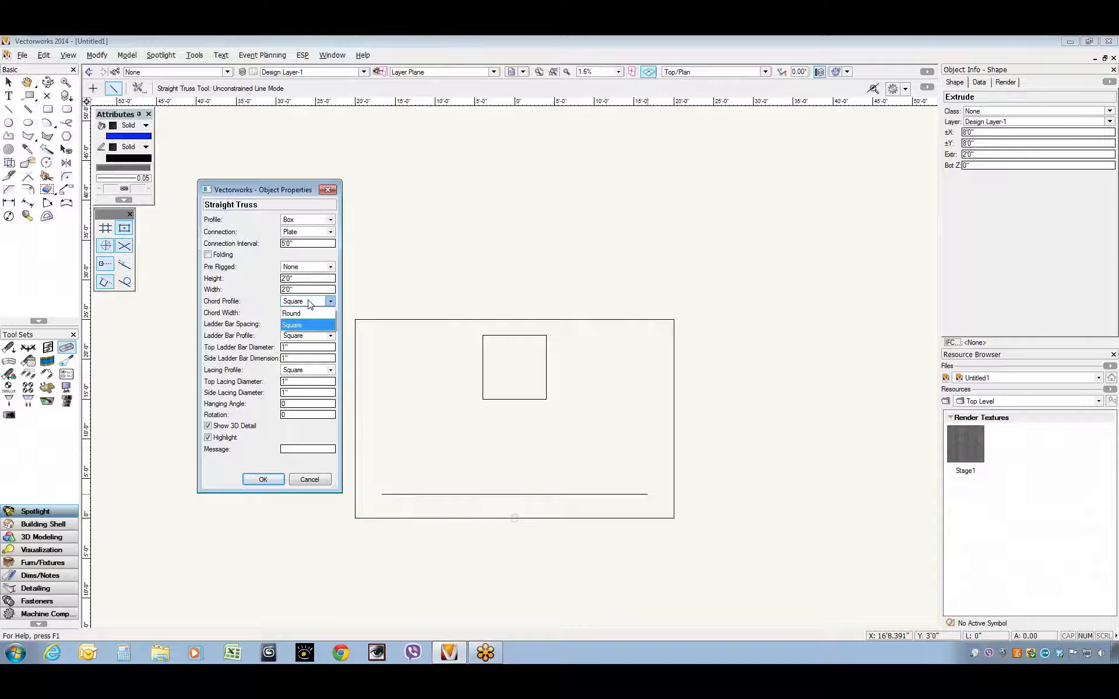
click(313, 324)
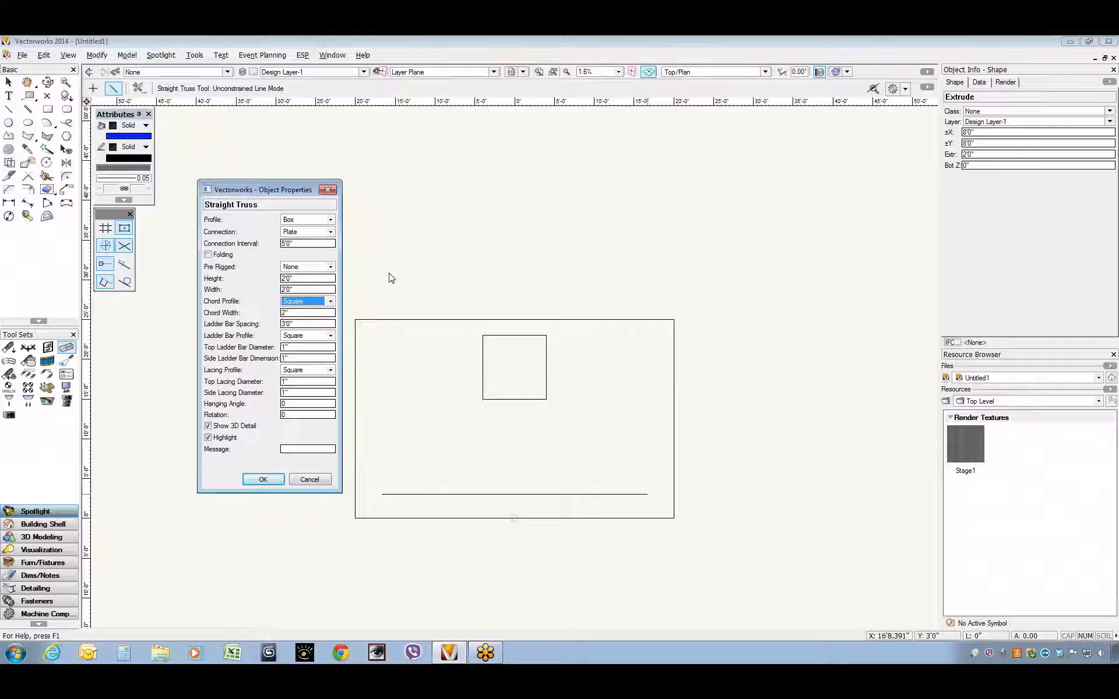
click(261, 484)
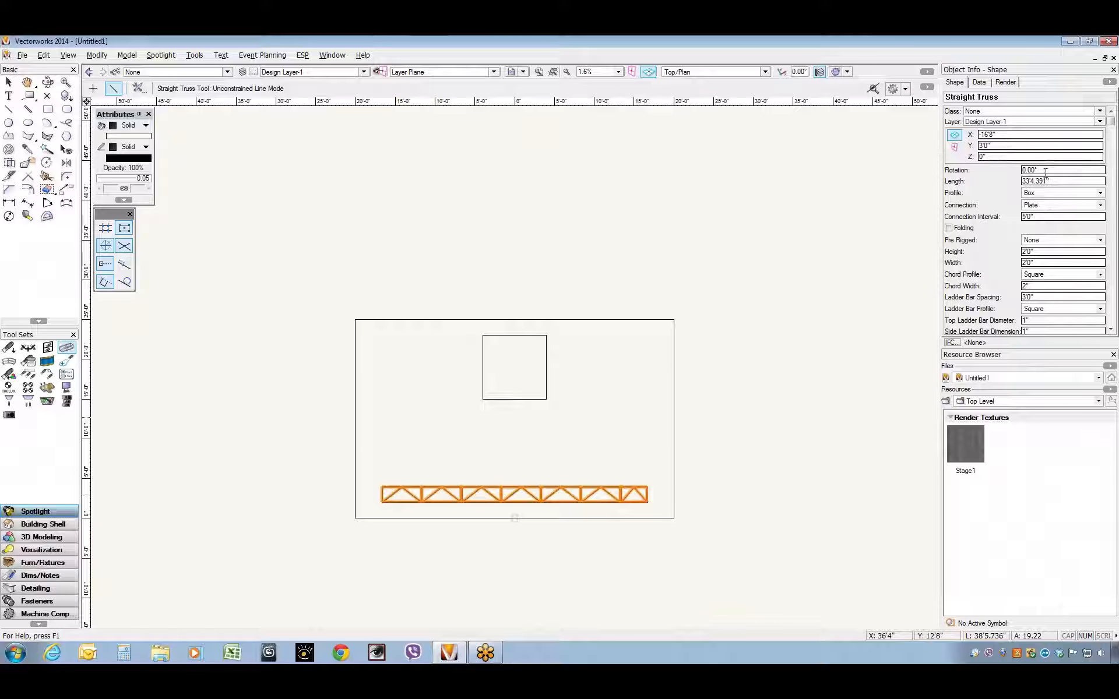
Step: Set the straight truss's length to 35'
drag(1060, 182, 995, 181)
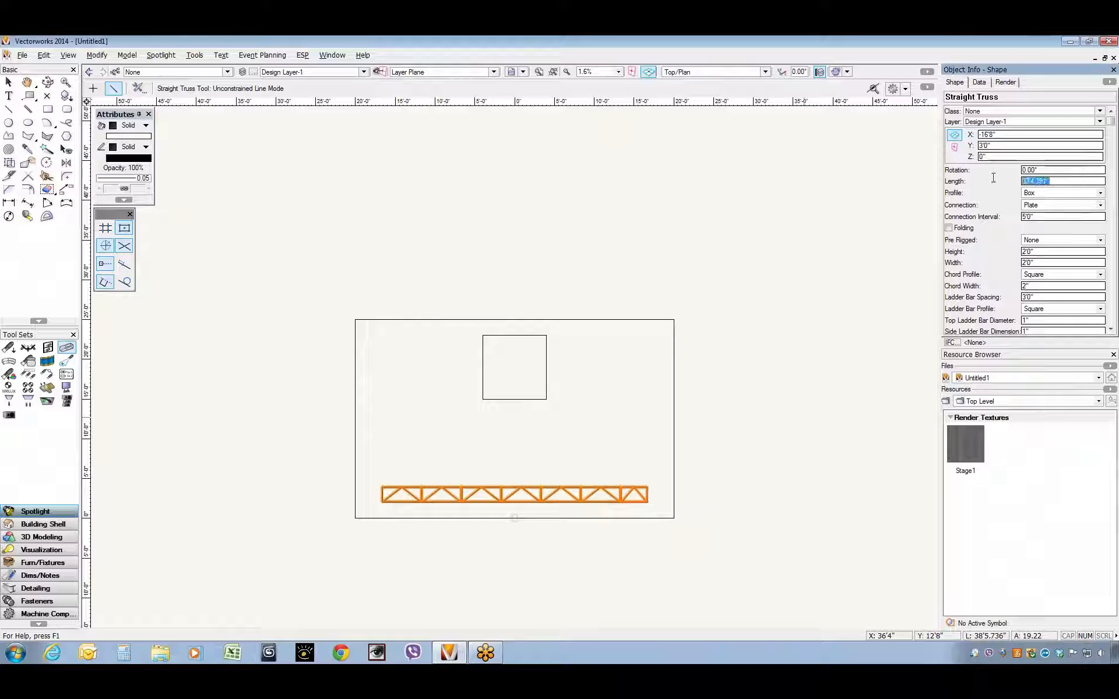
text(35')
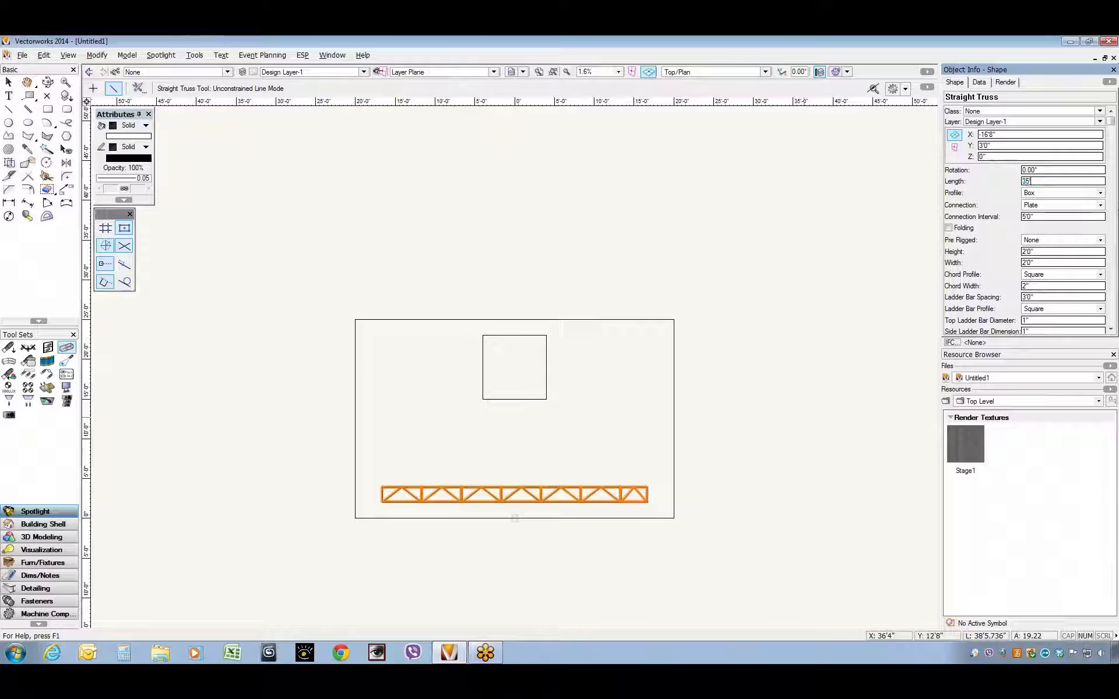
key(Return)
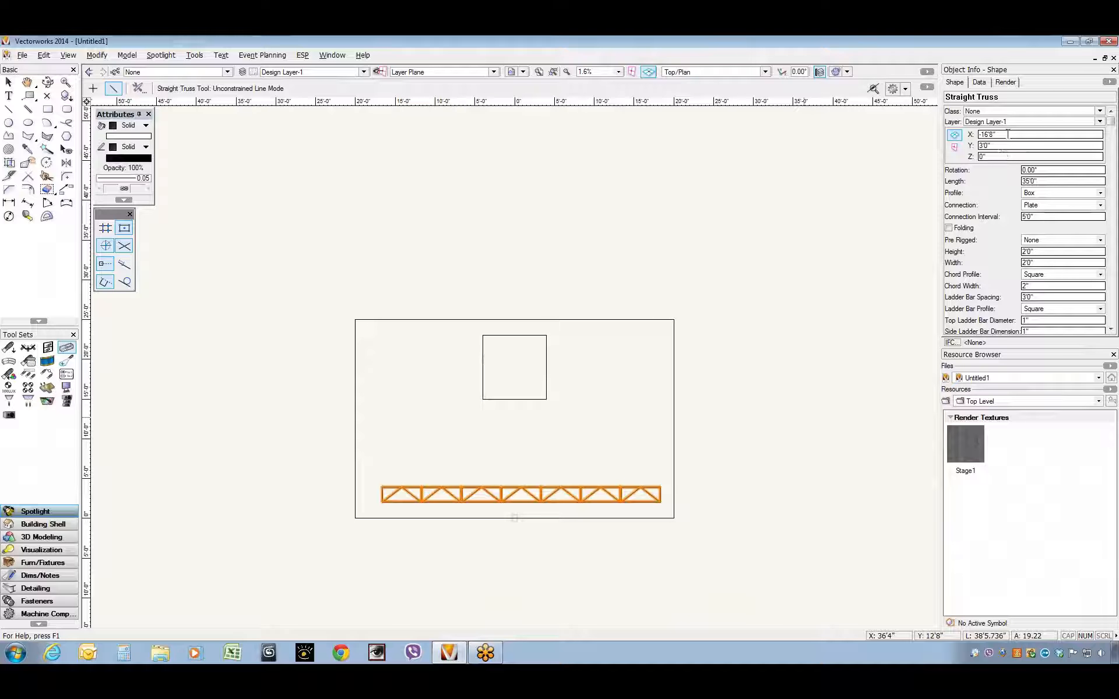
Step: Try an X position of -15'0" for the 35' truss
drag(1007, 134, 931, 132)
text(-15'0")
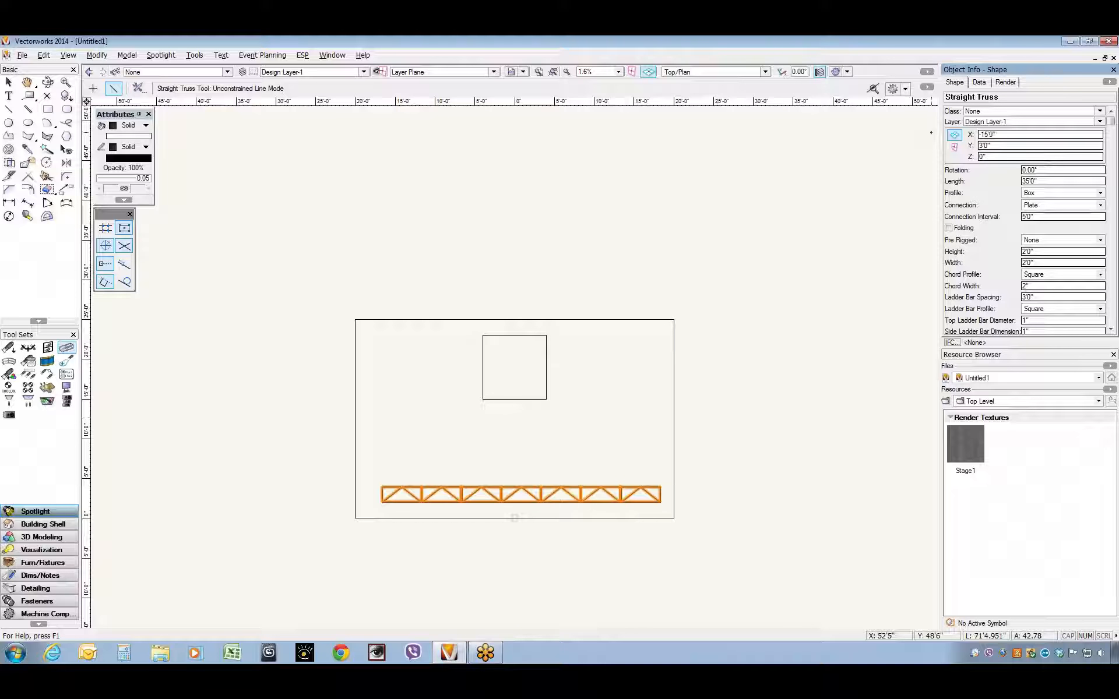
key(Return)
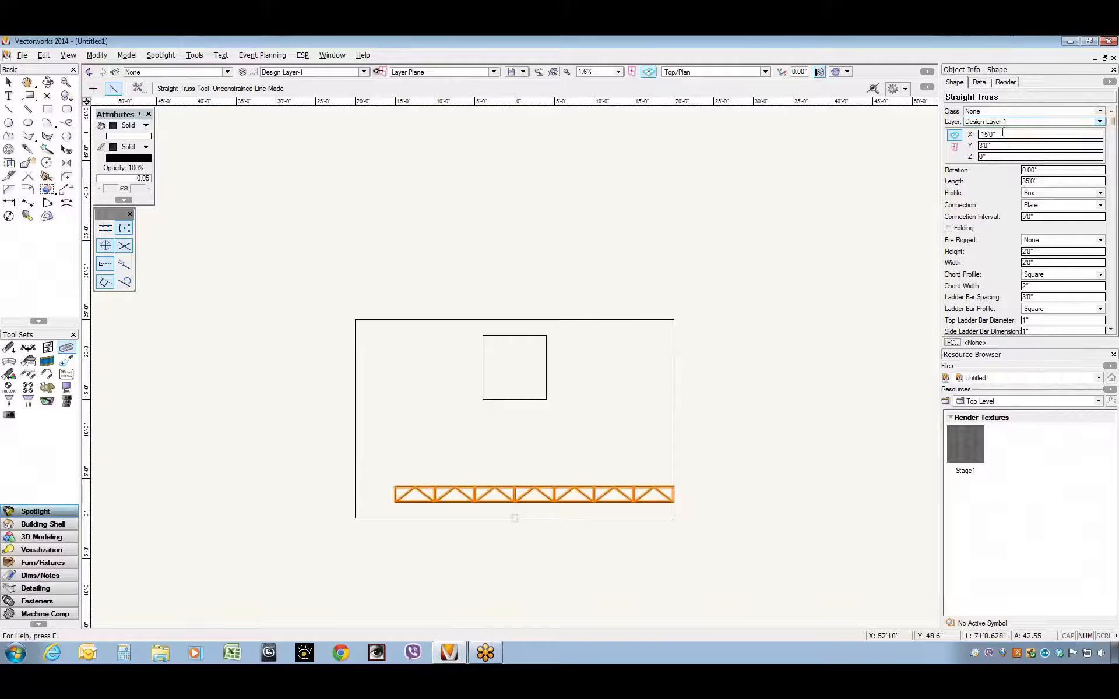
Step: Centre the truss across the stage by setting its X position to -17'6"
drag(998, 134, 891, 128)
text(-17'6")
key(Return)
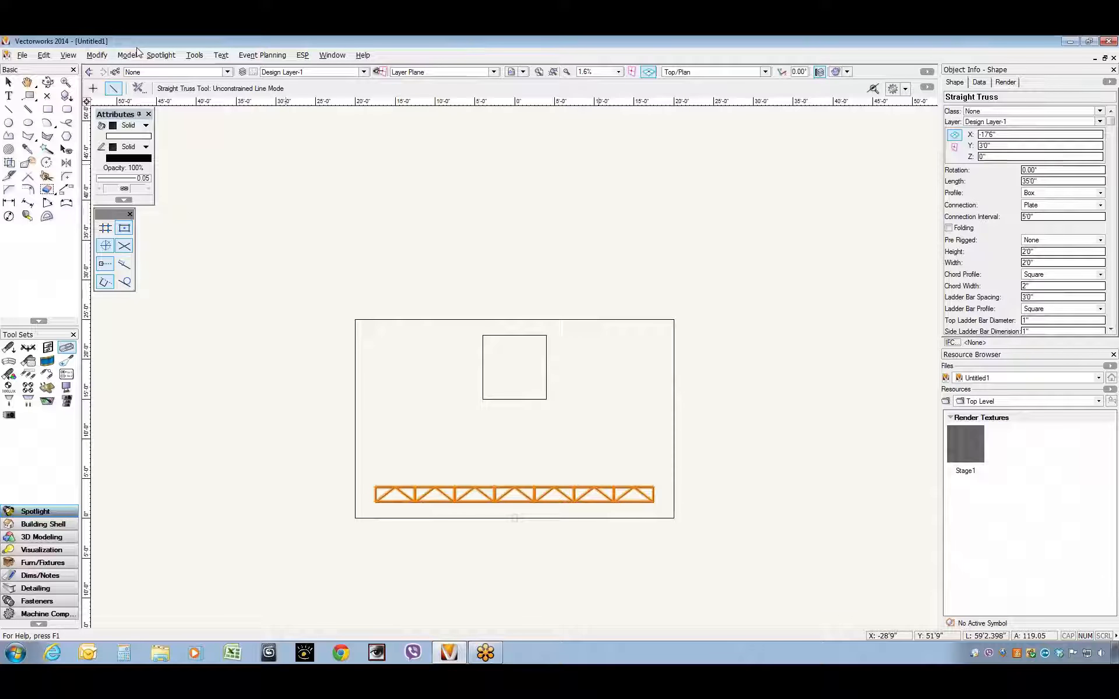
Step: Convert the truss to a light position named DS Truss
click(155, 58)
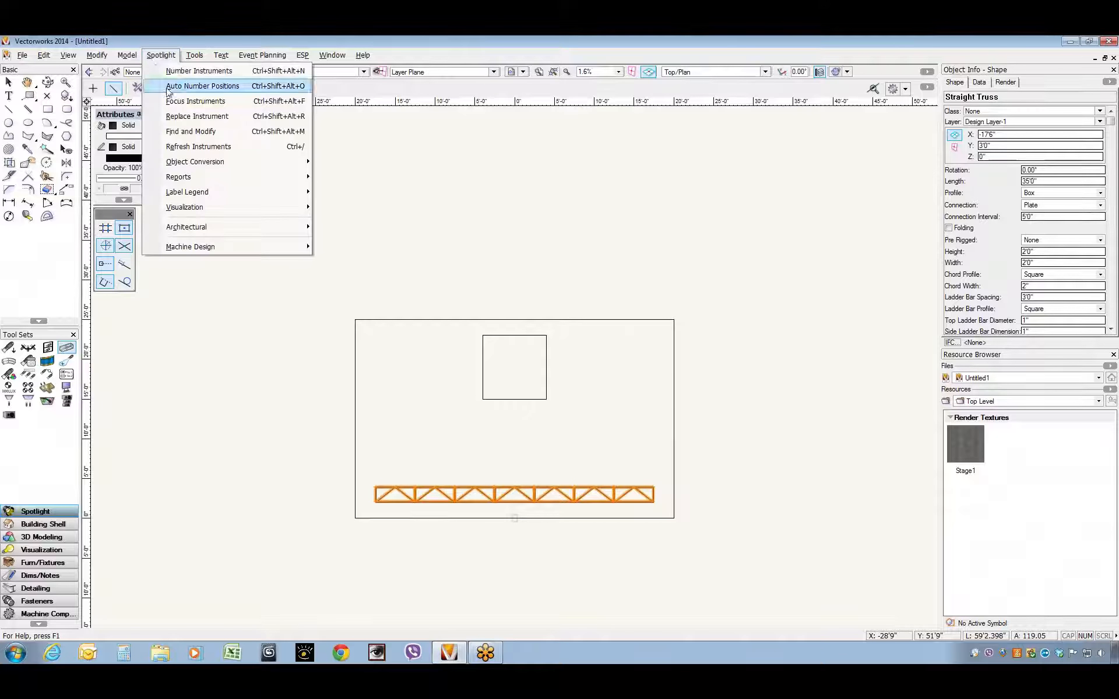
mouse_move(200, 168)
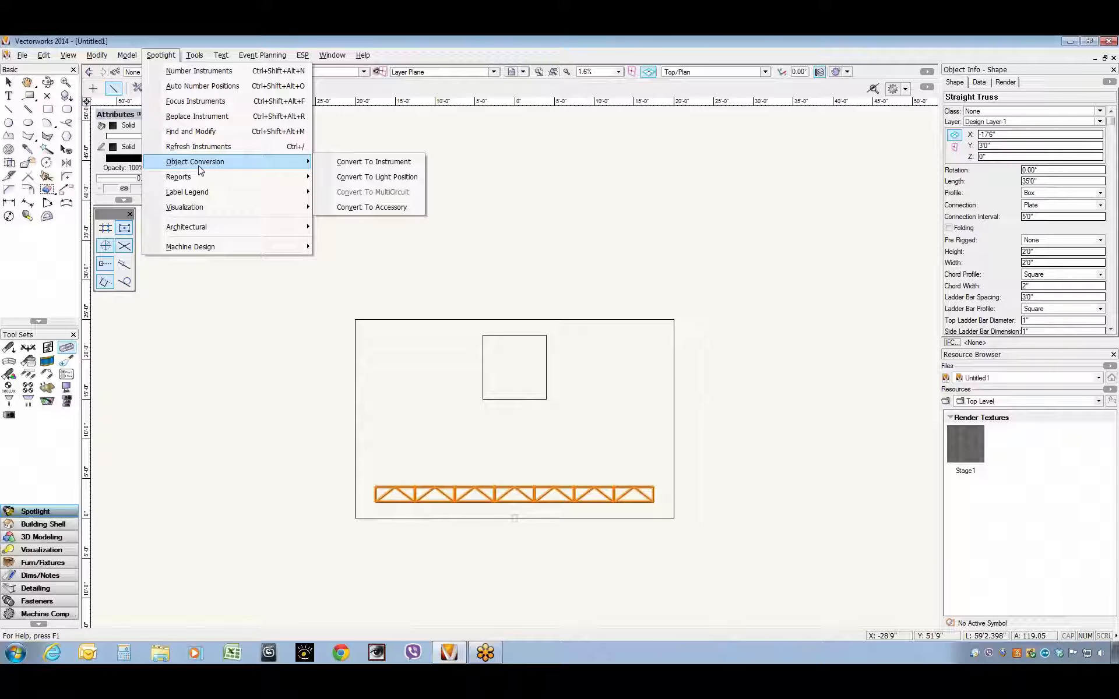
click(367, 176)
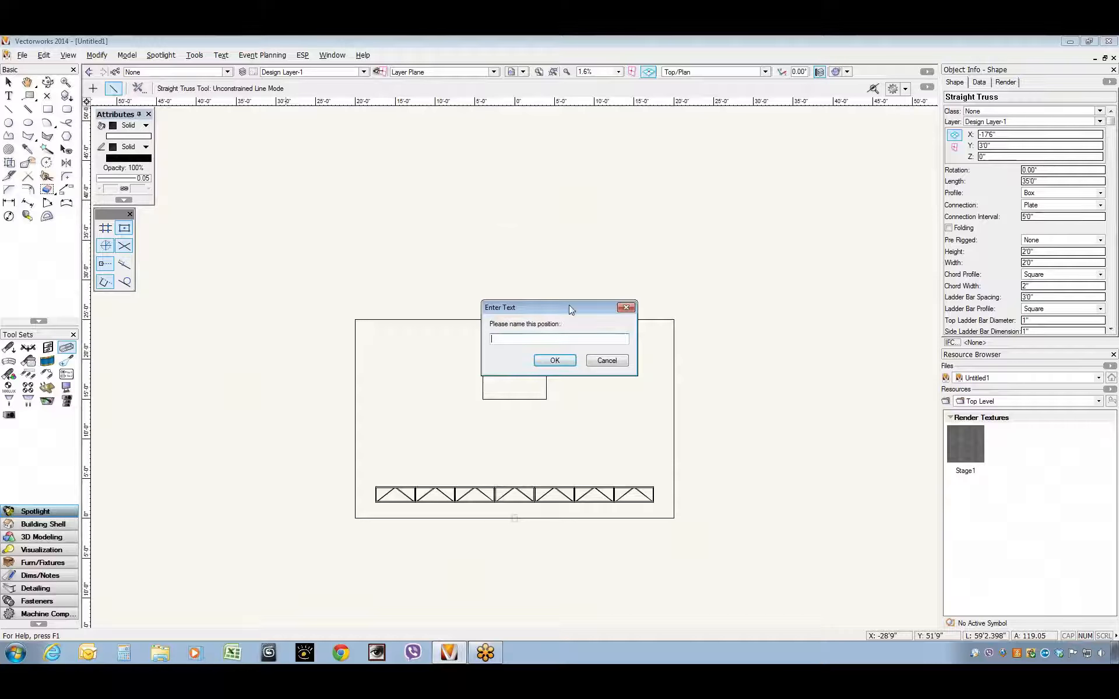
drag(569, 305, 549, 182)
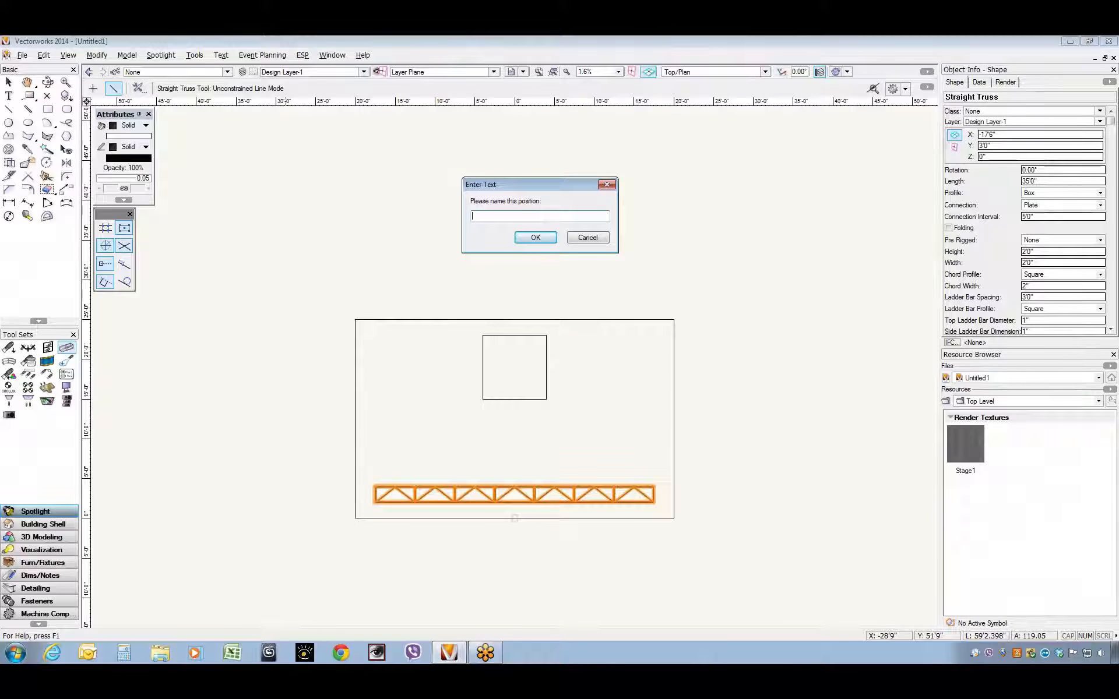
text(DS )
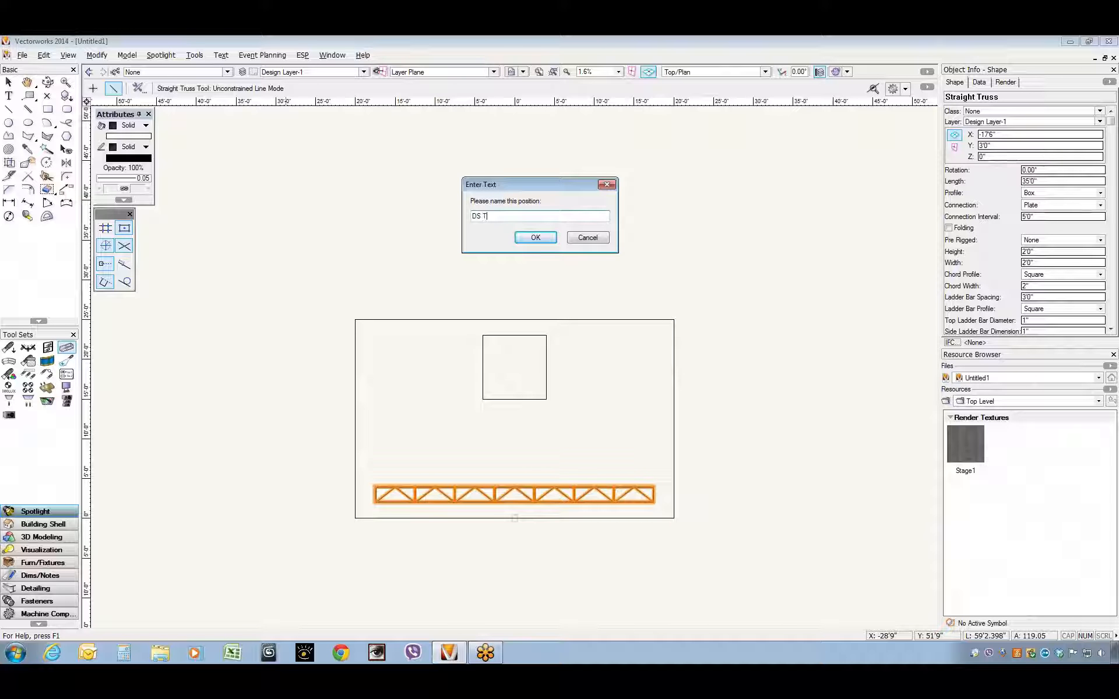
text(Truss)
key(Return)
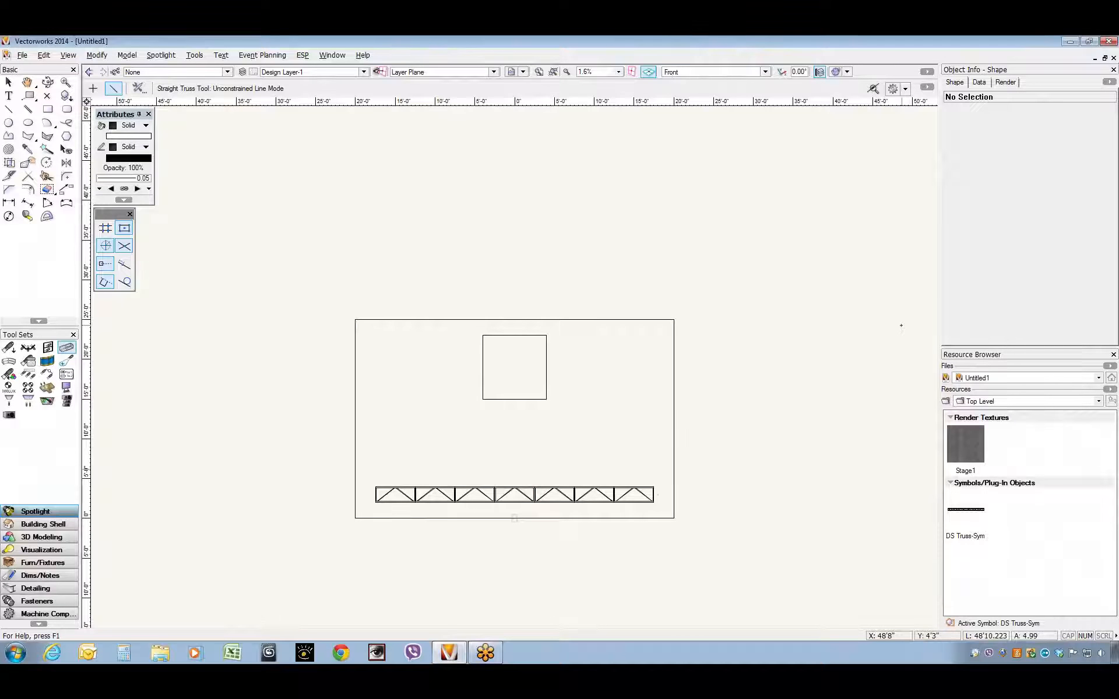
Step: In Front view, raise the DS Truss light position above the stage to a Z height of 20'
key(KP_2)
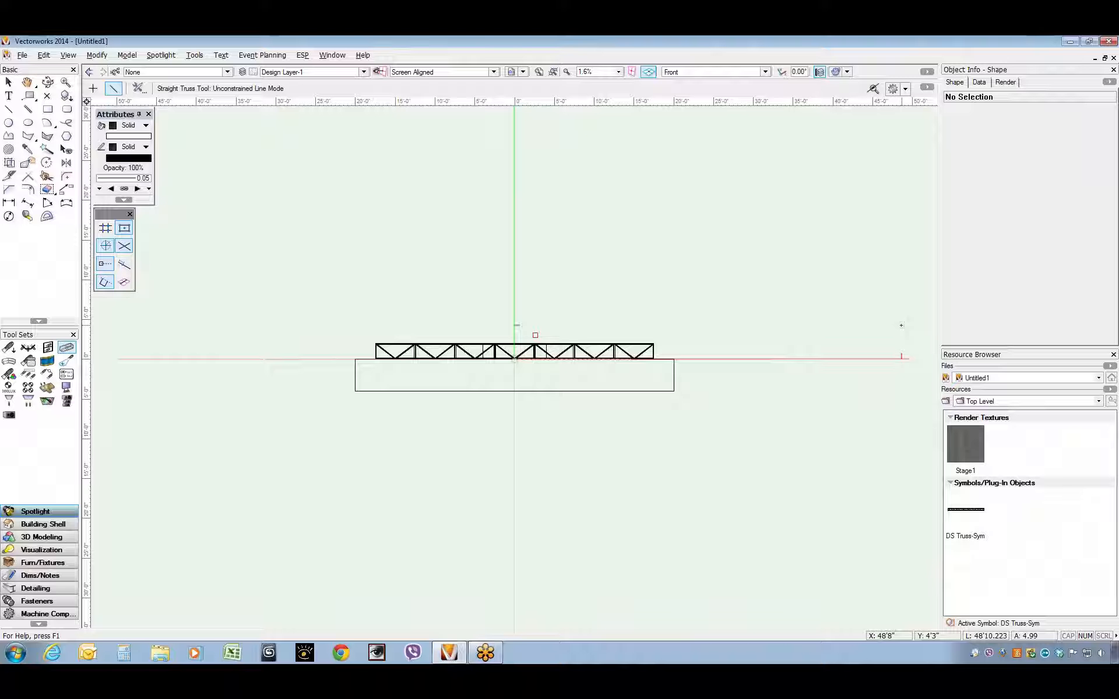
key(a)
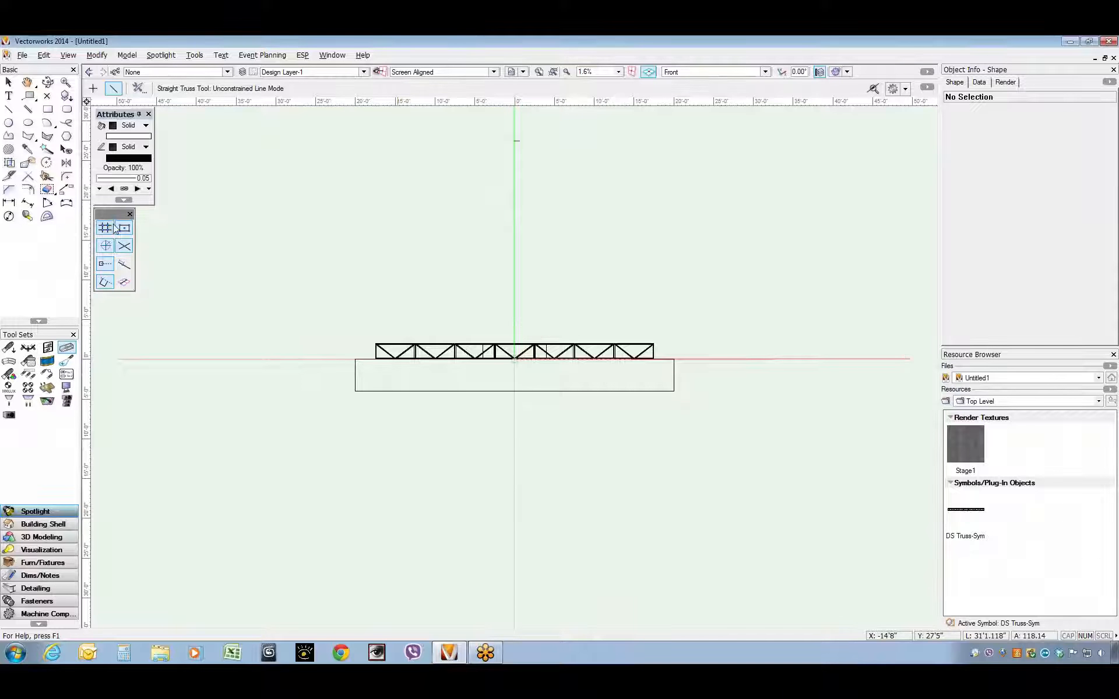
key(a)
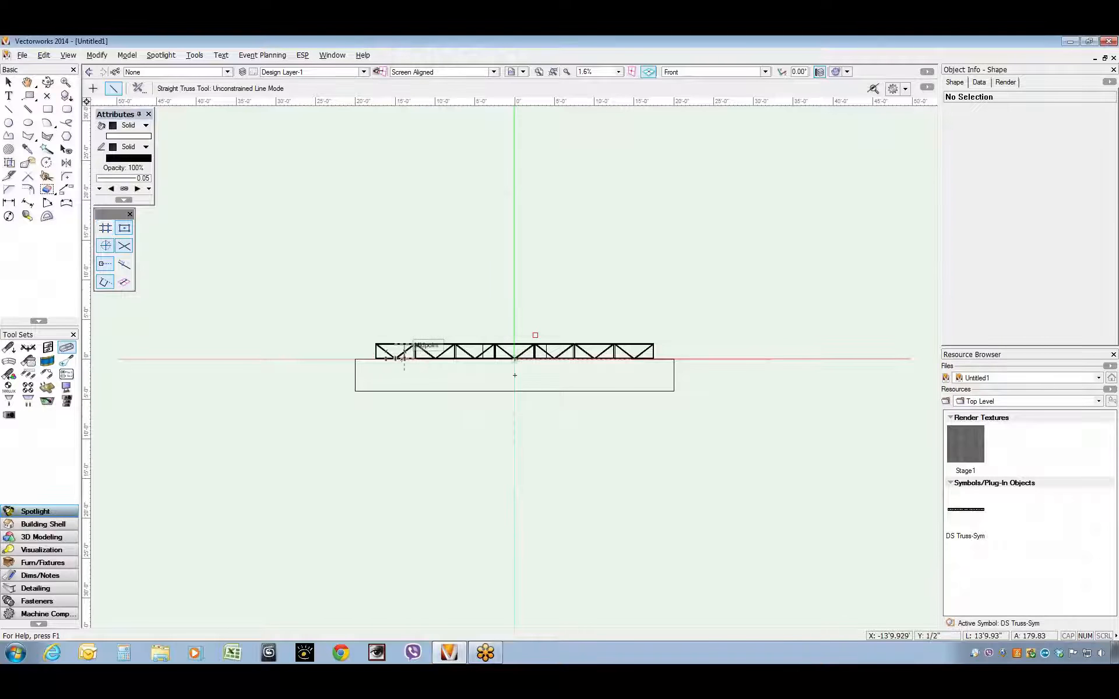
click(8, 83)
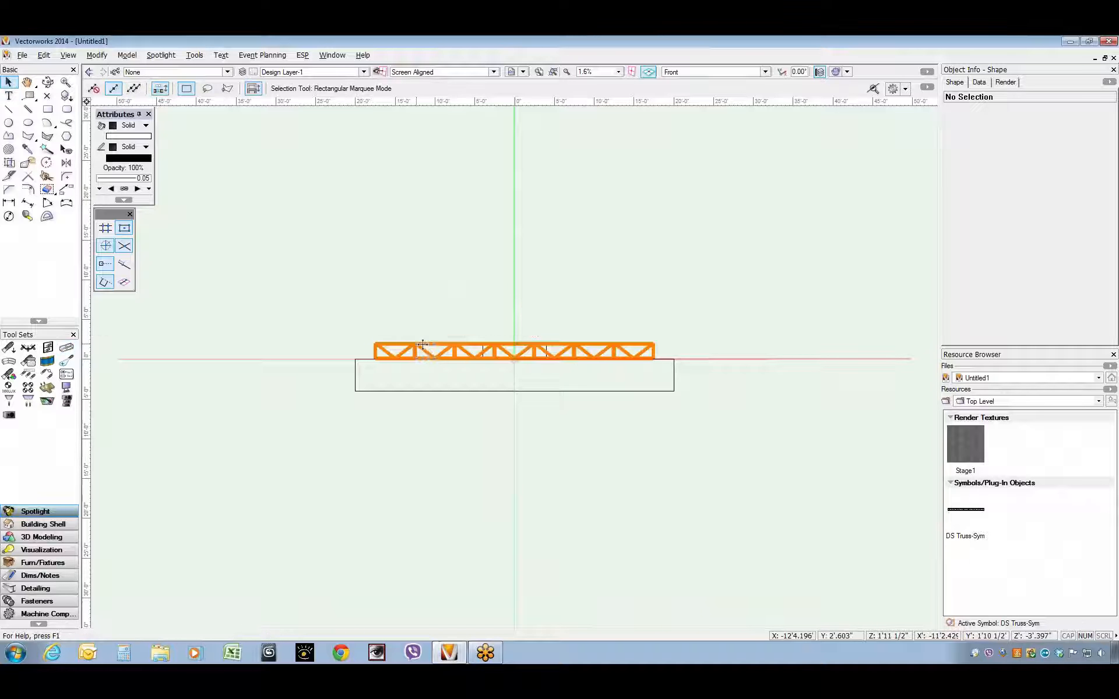
click(434, 344)
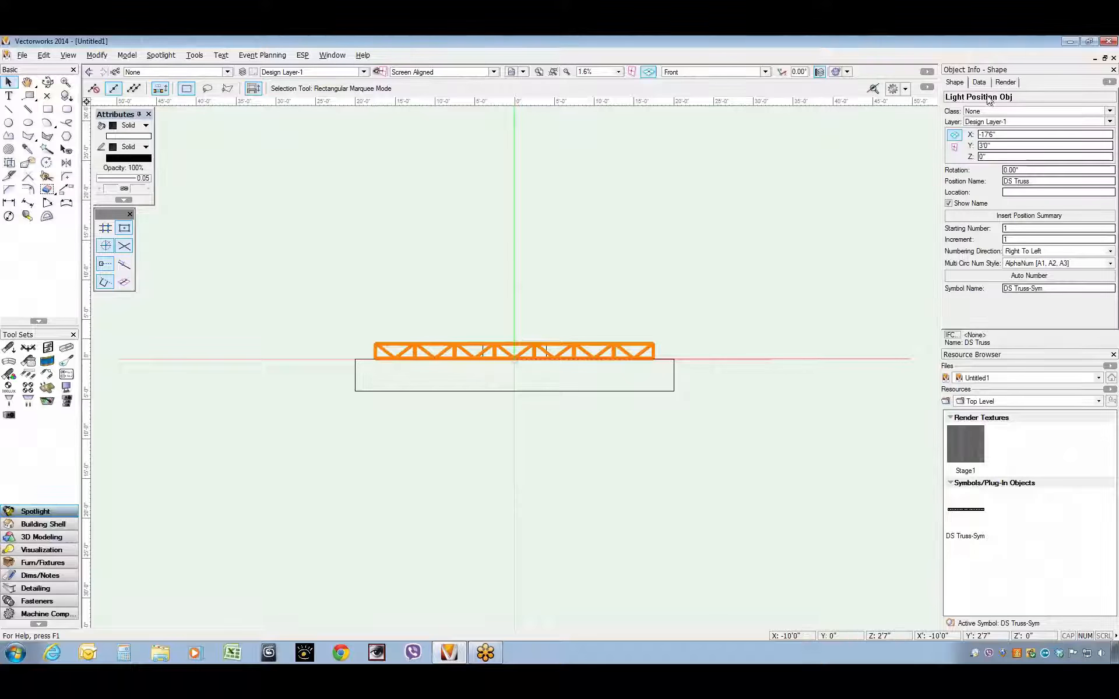
drag(988, 157, 968, 153)
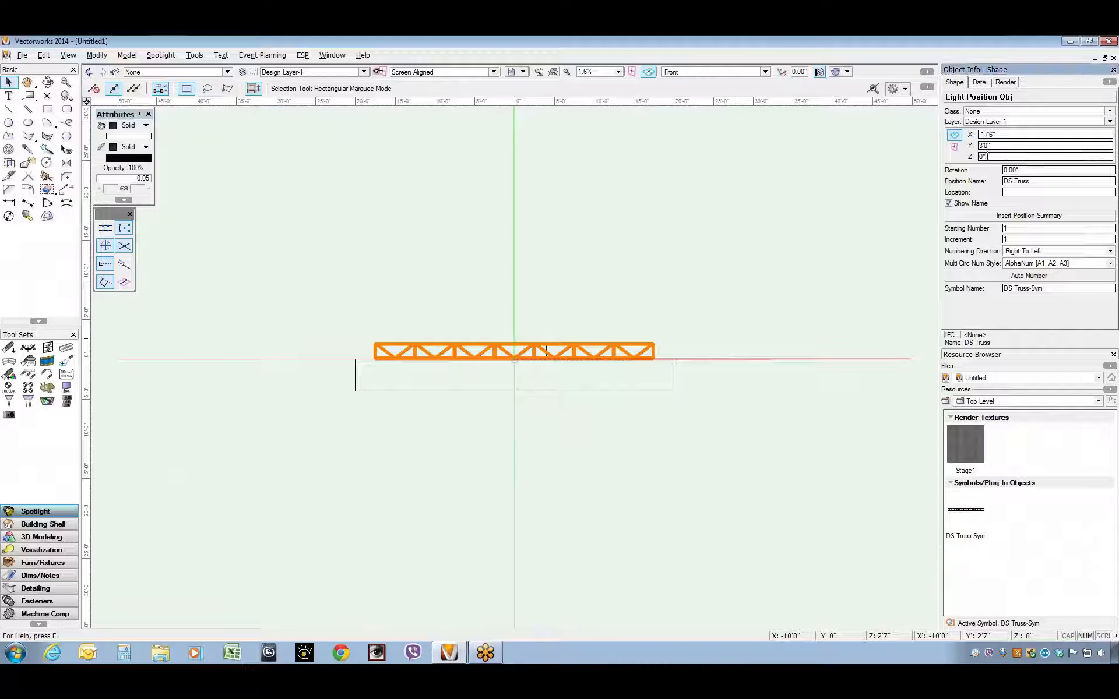
text(20)
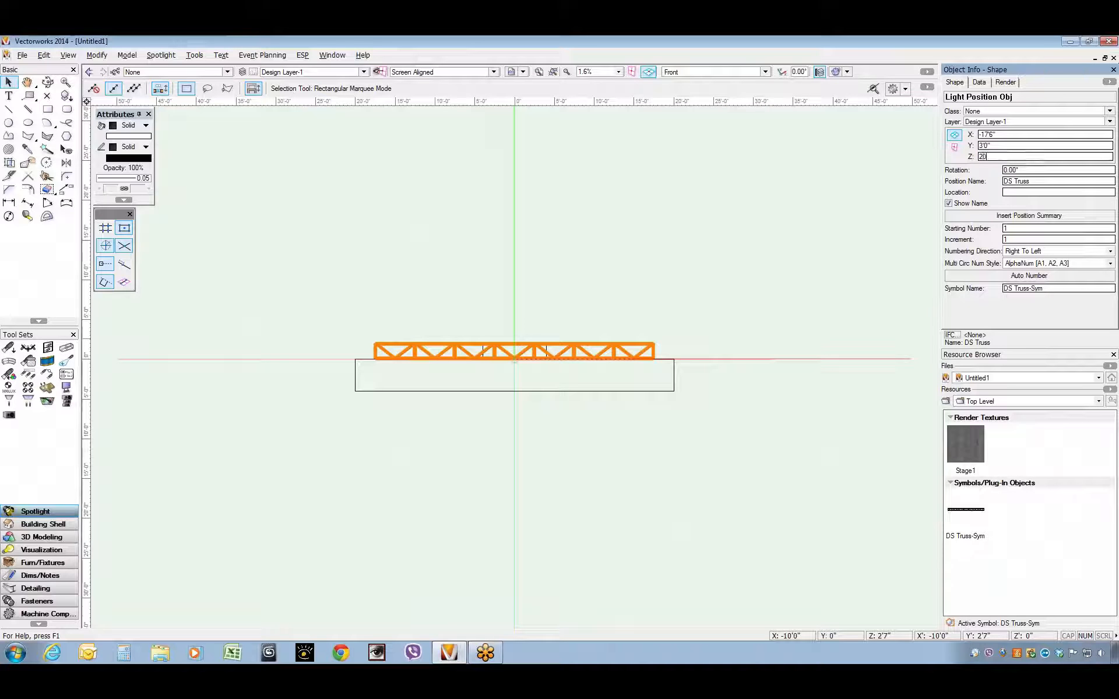
key(Return)
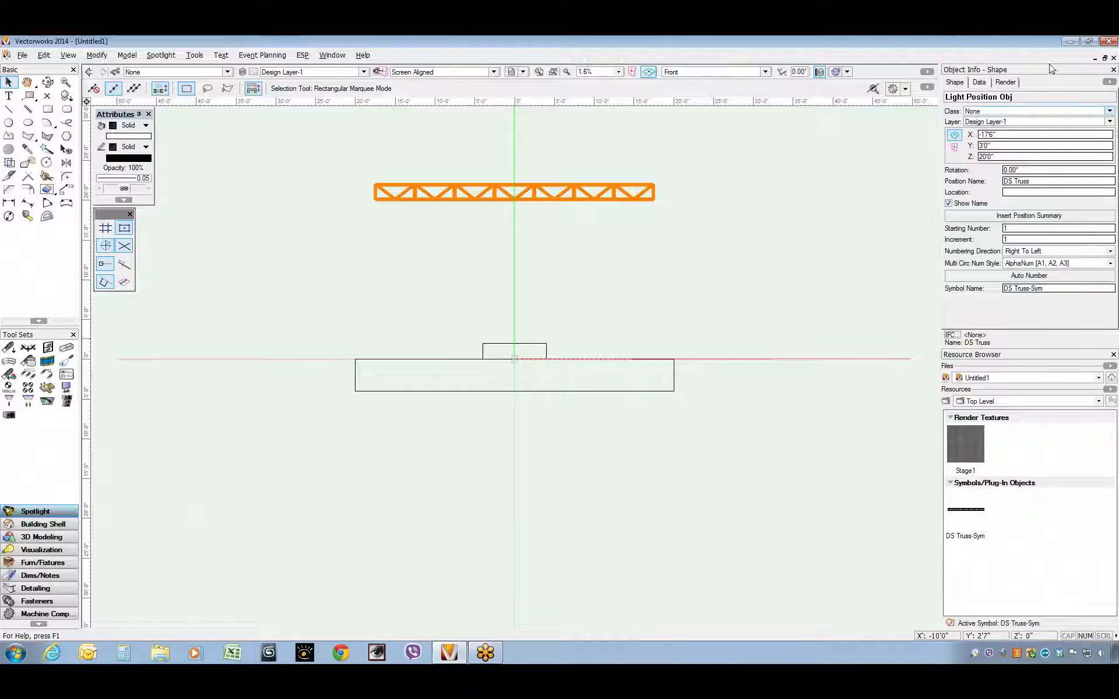
Step: Return to Top/Plan view and browse the ESPSymbols_2014 library with its Record Formats, Render Backgrounds and Render Textures groups collapsed
key(ctrl+5)
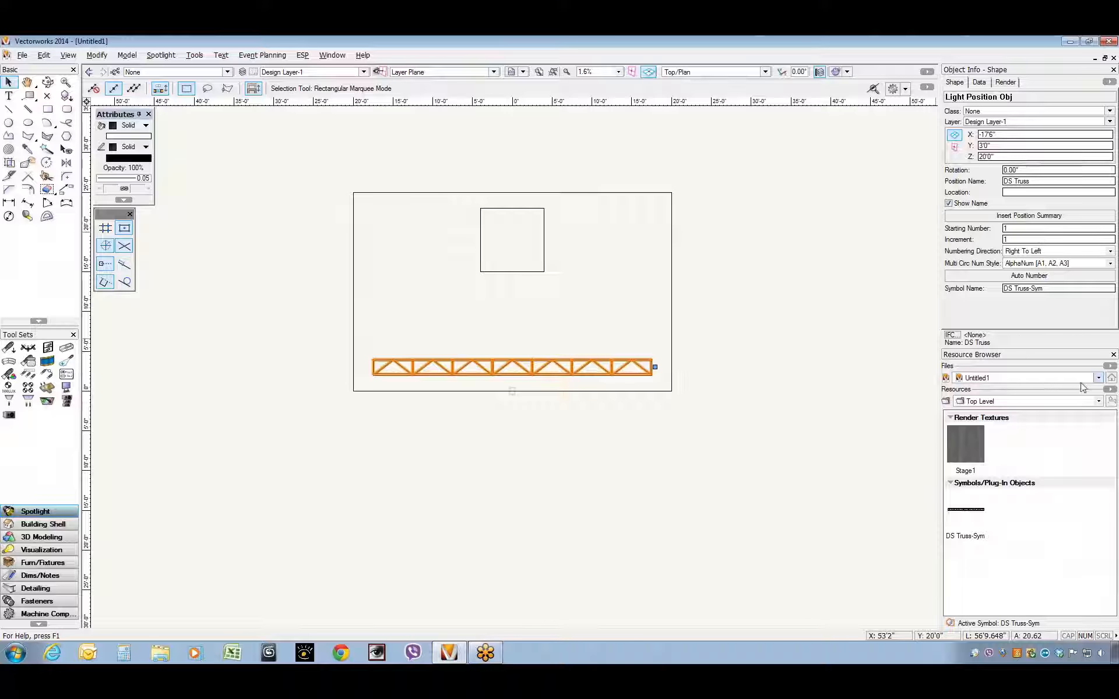
click(1099, 378)
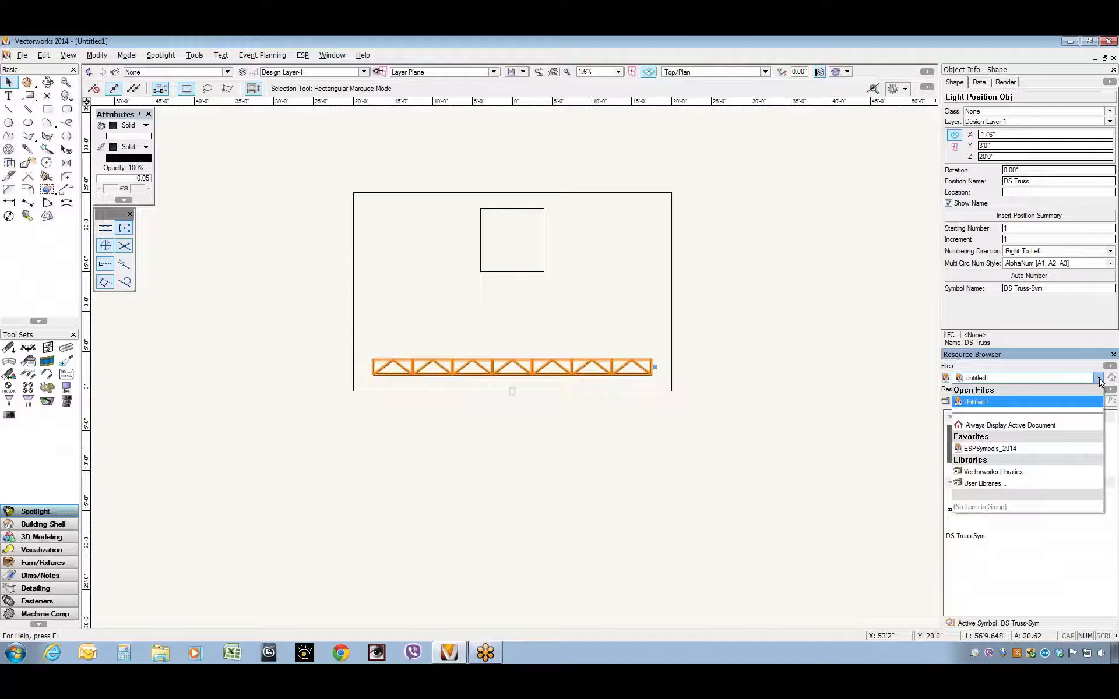
click(1043, 449)
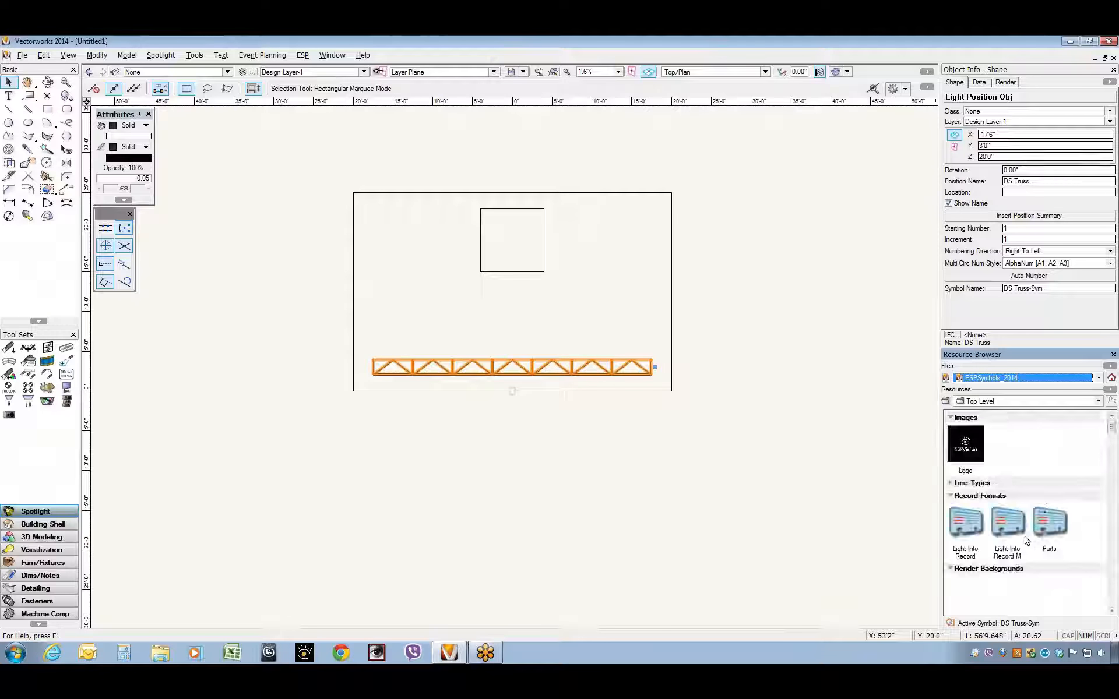
click(951, 496)
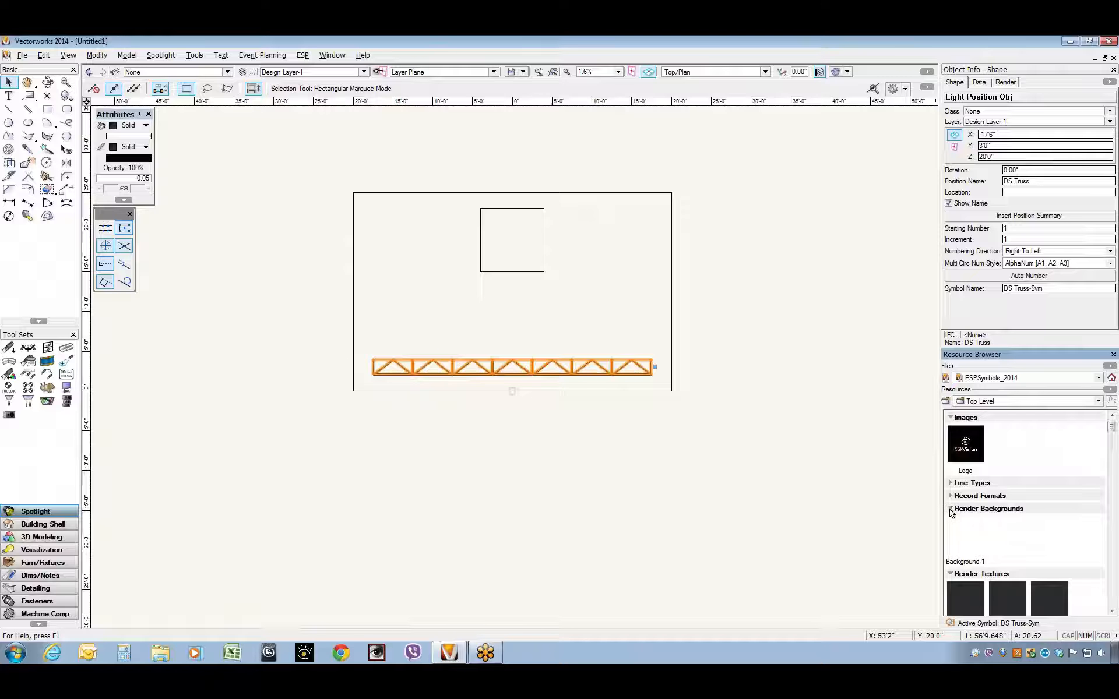
click(950, 509)
click(951, 522)
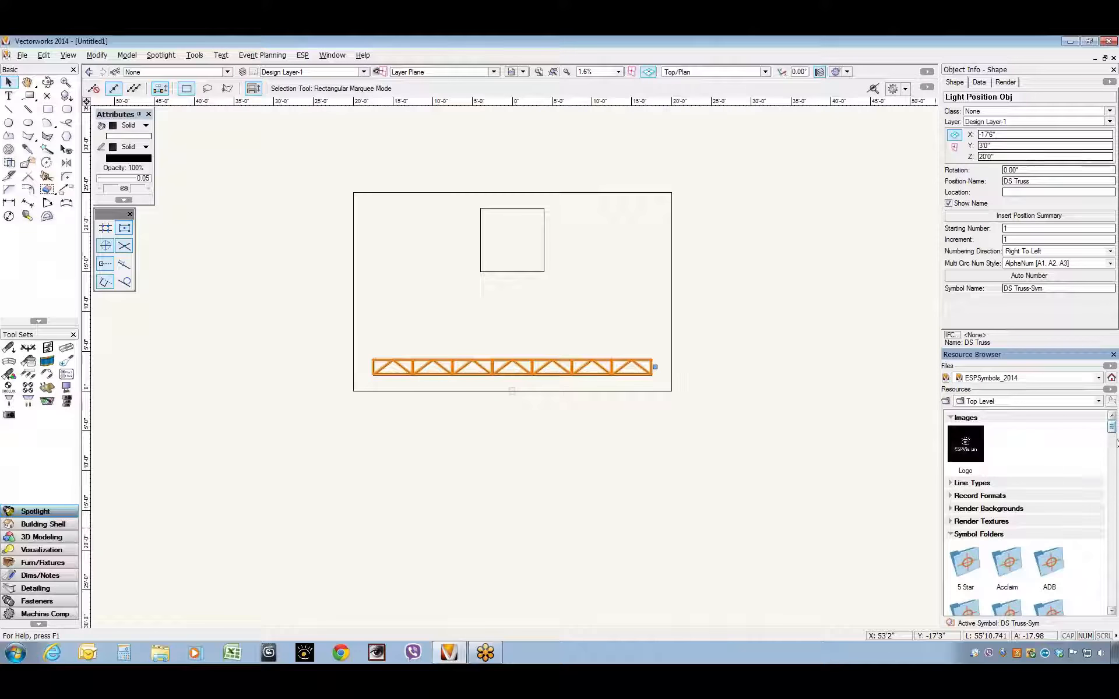
Step: Insert a VL 3000 Wash from the Vari*lite symbol folder on DS Truss's upstage chord, at about X -14'10", Y 3'10"
drag(1114, 431, 1115, 495)
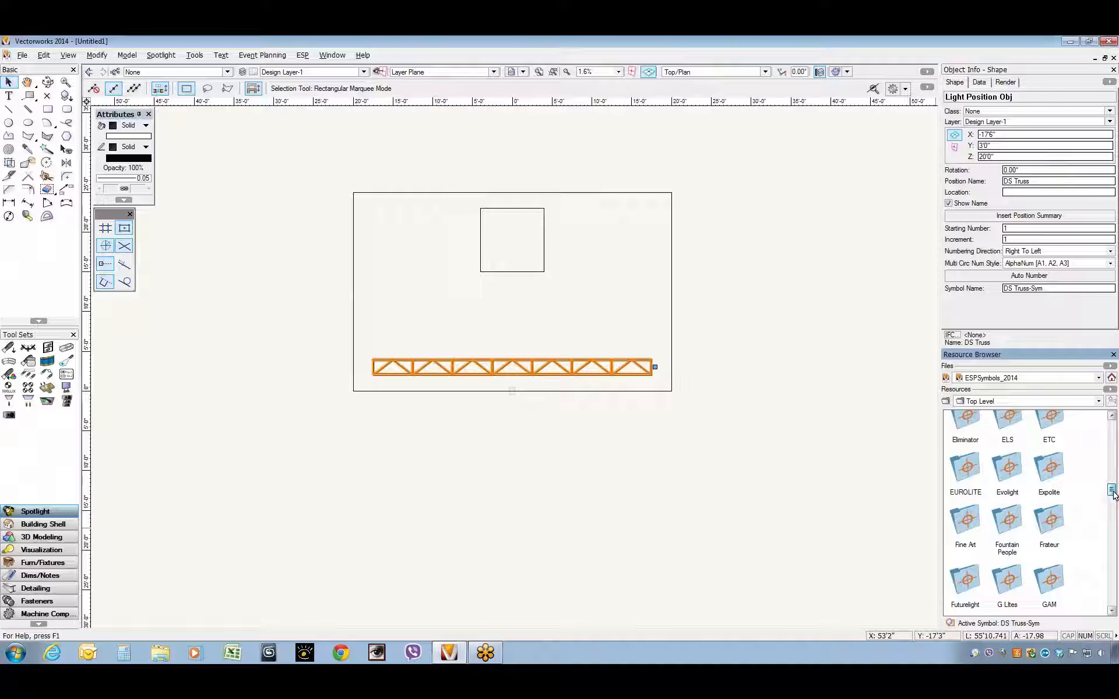
drag(1118, 536, 1114, 576)
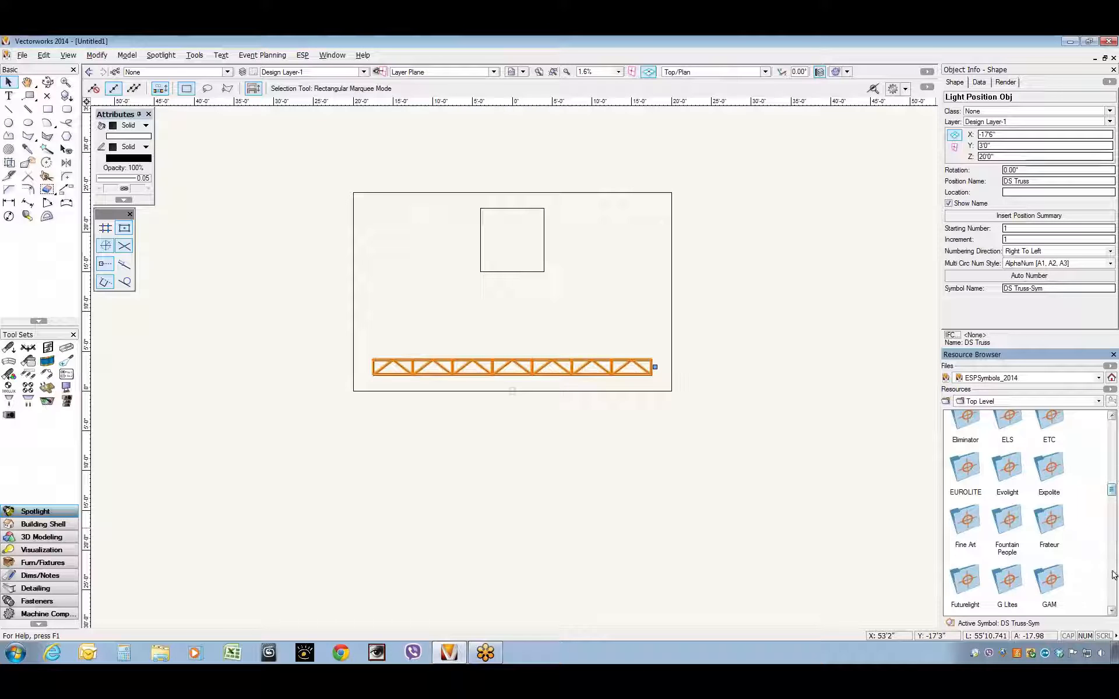
click(1113, 572)
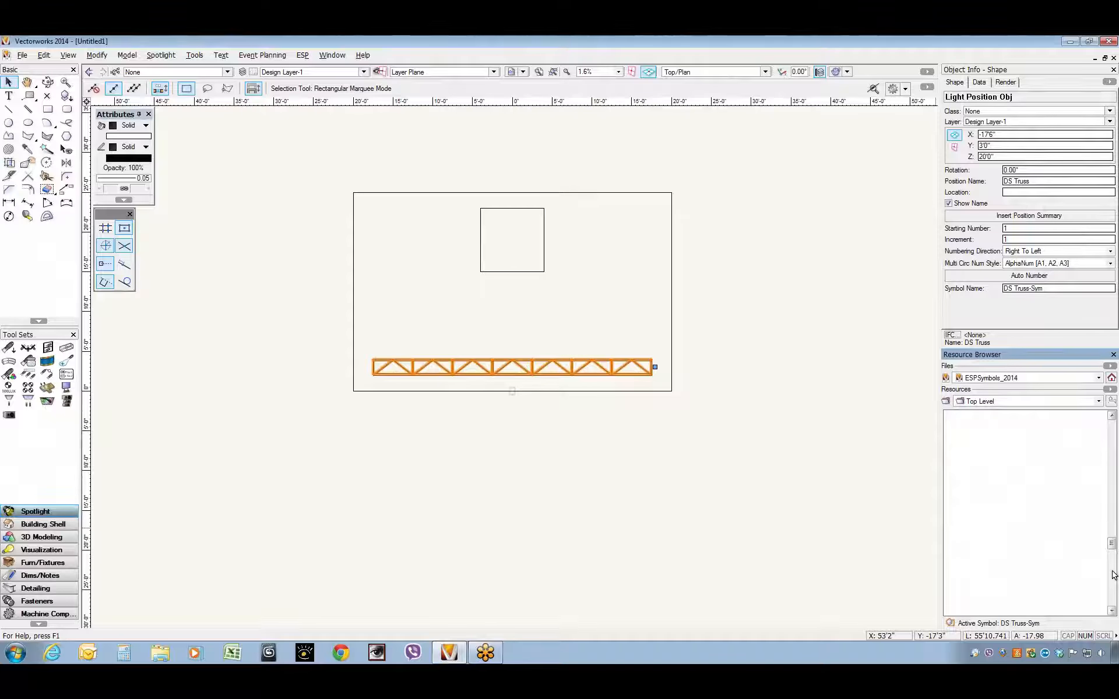
click(1113, 575)
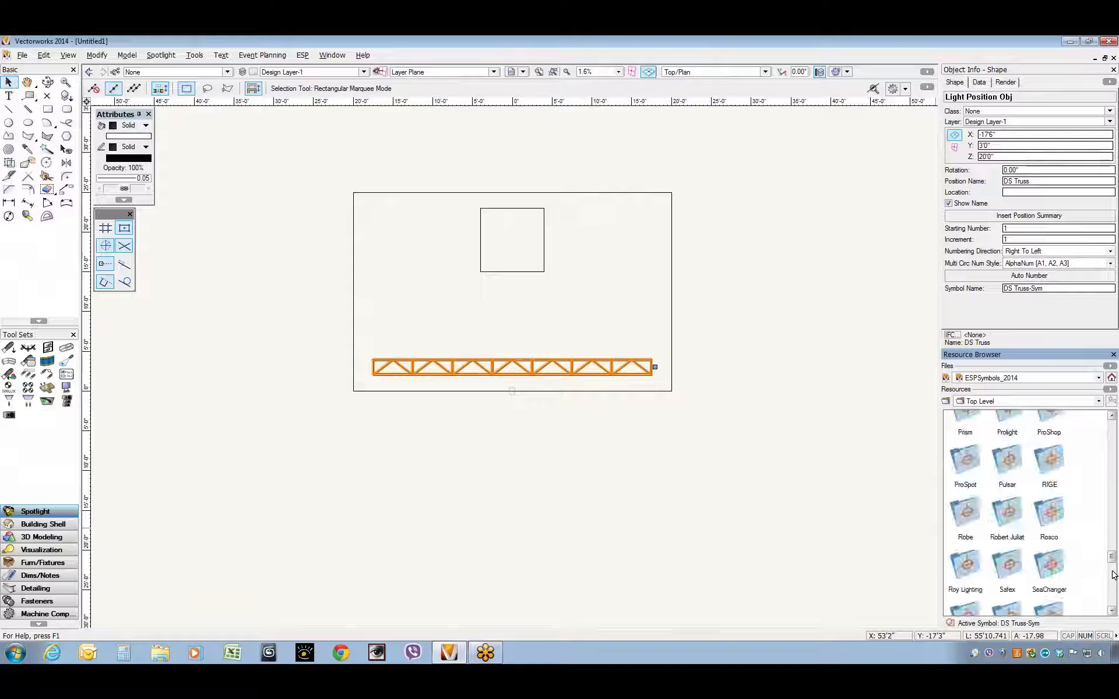
click(1114, 587)
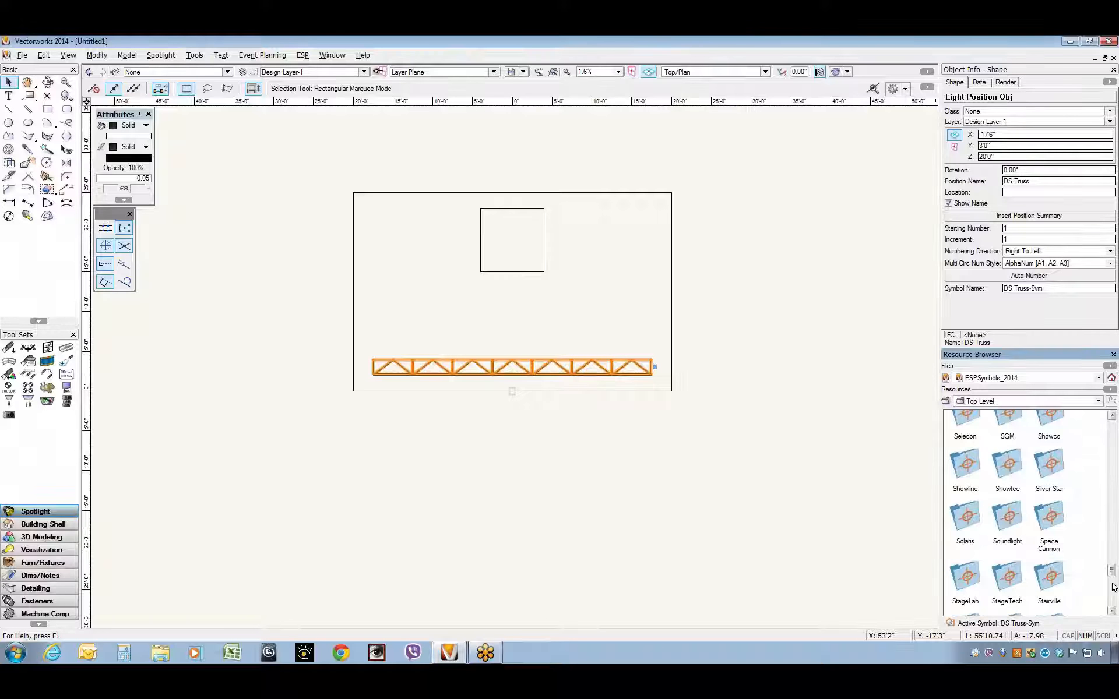
click(1114, 587)
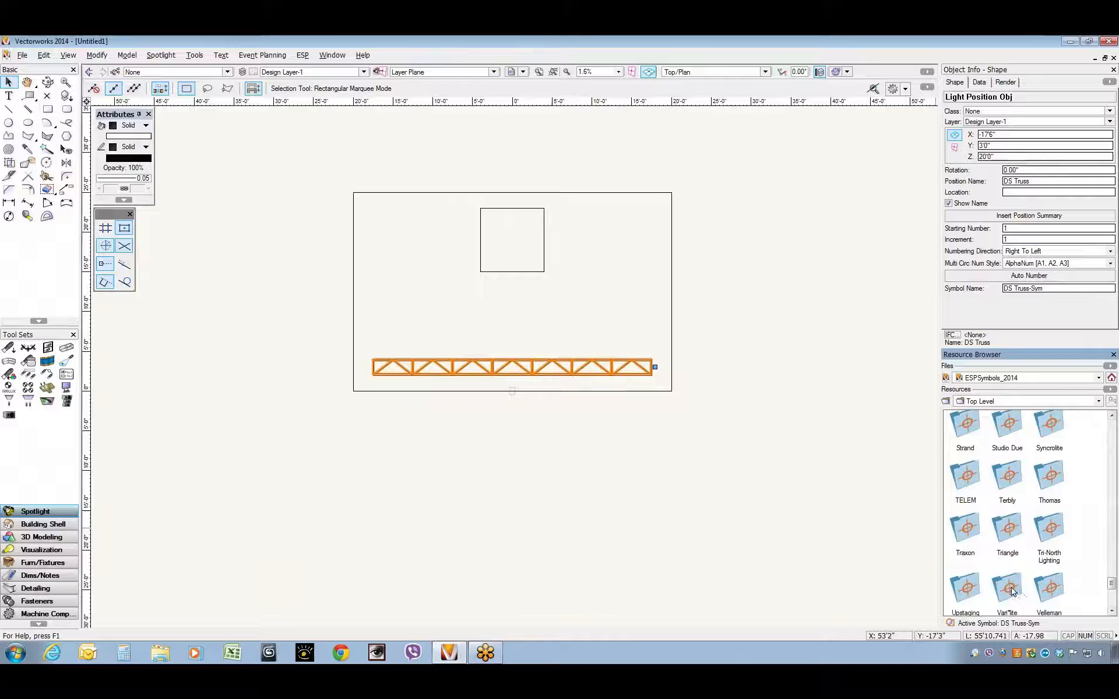
scroll(1017, 562, down, 1)
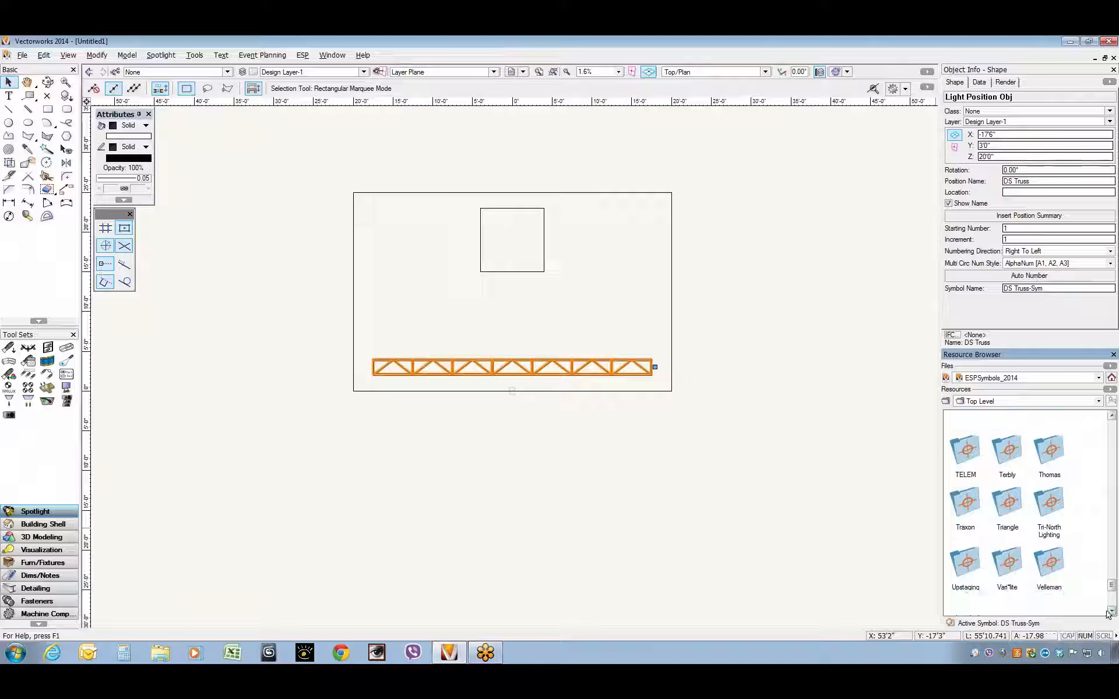
double_click(1017, 562)
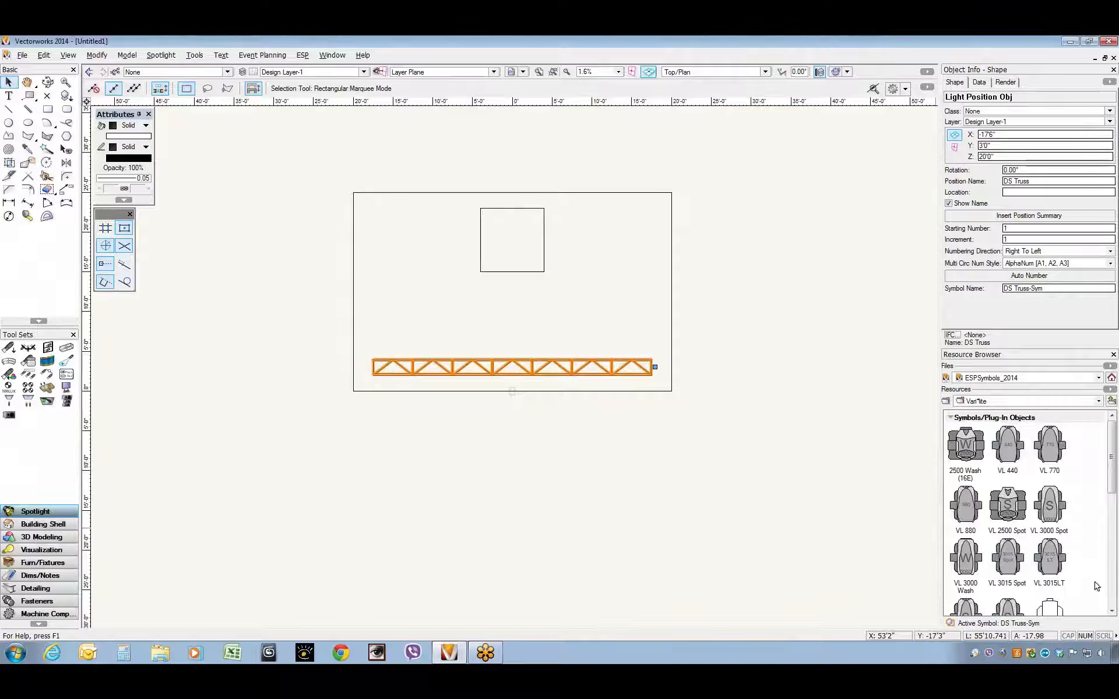
double_click(966, 558)
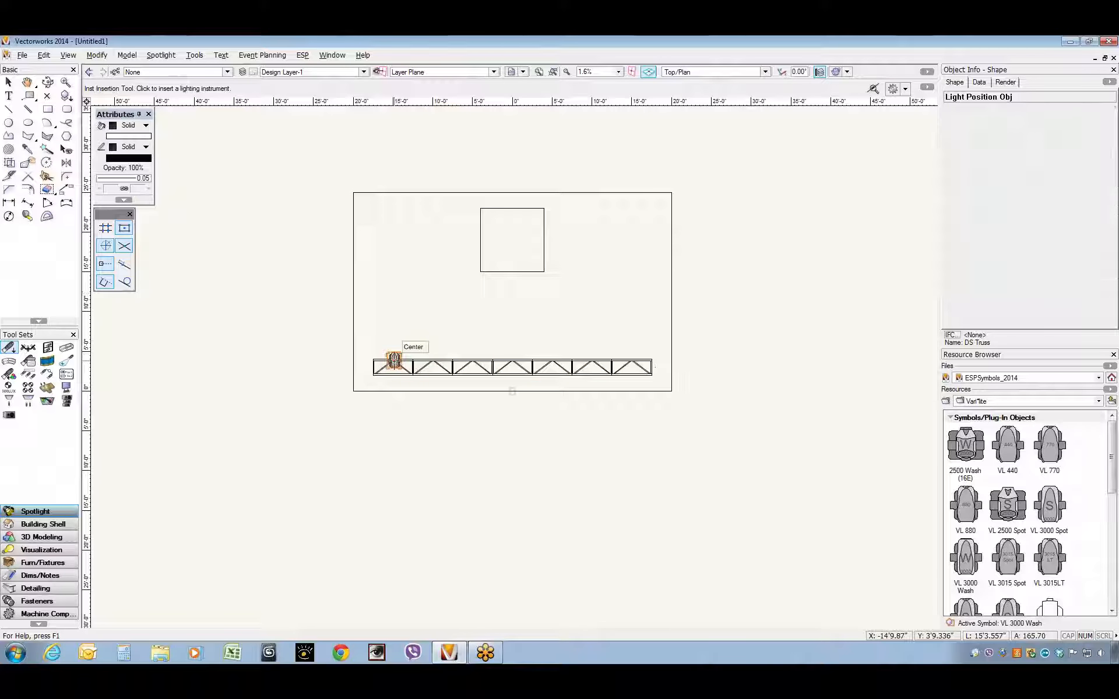
click(394, 360)
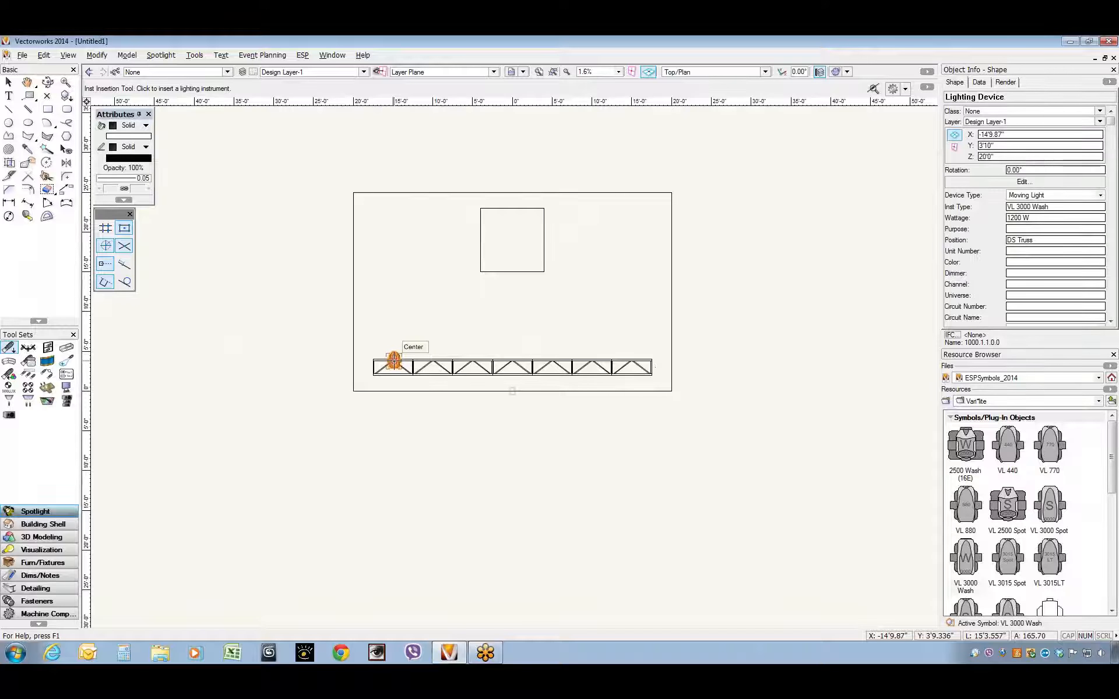
Step: Insert three more VL 3000 Wash fixtures along DS Truss at about X -7'5", 0" and 7'5"
click(453, 361)
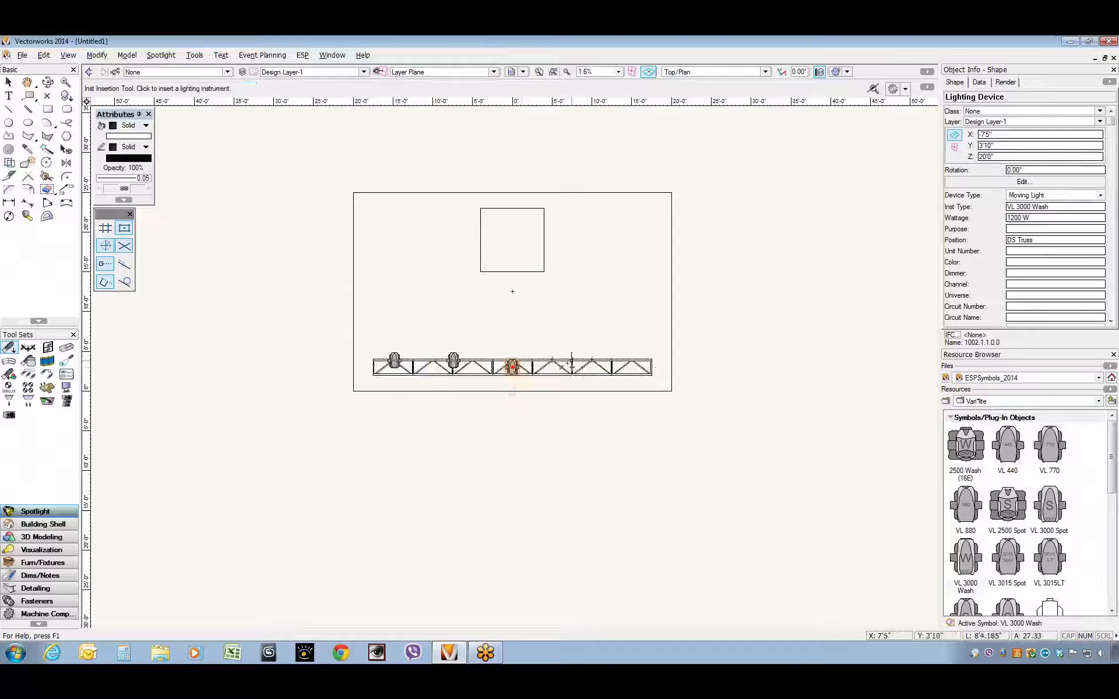
click(571, 361)
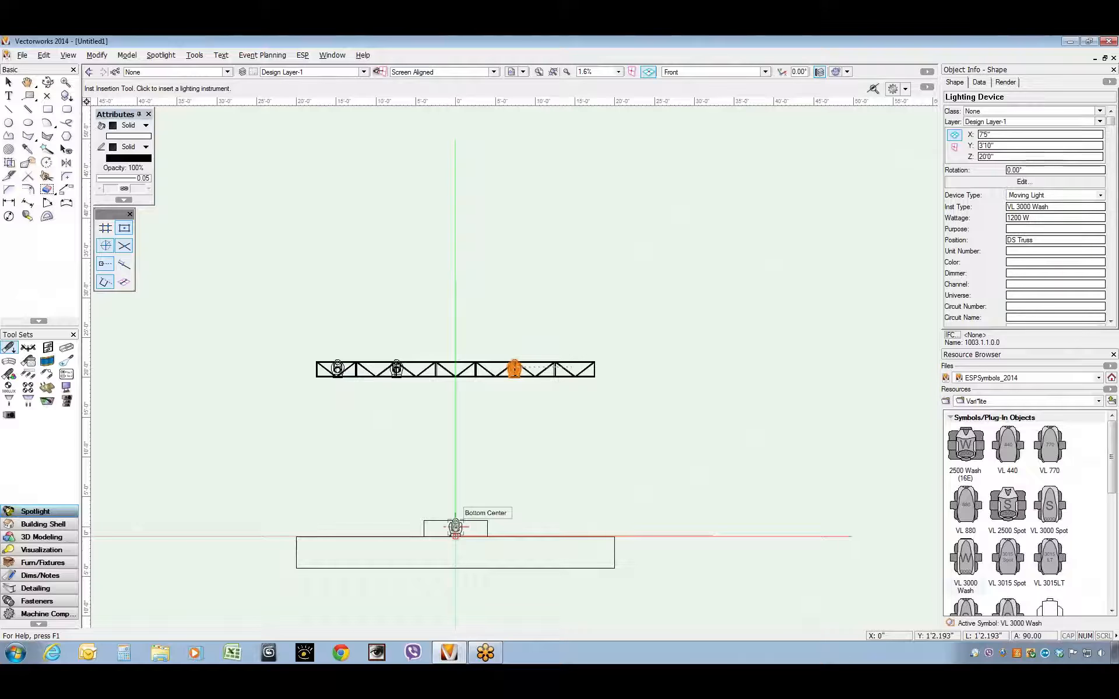
Step: In Front view, raise the center VL 3000 Wash from the stage floor to DS Truss, at about Z 20'3"
click(455, 528)
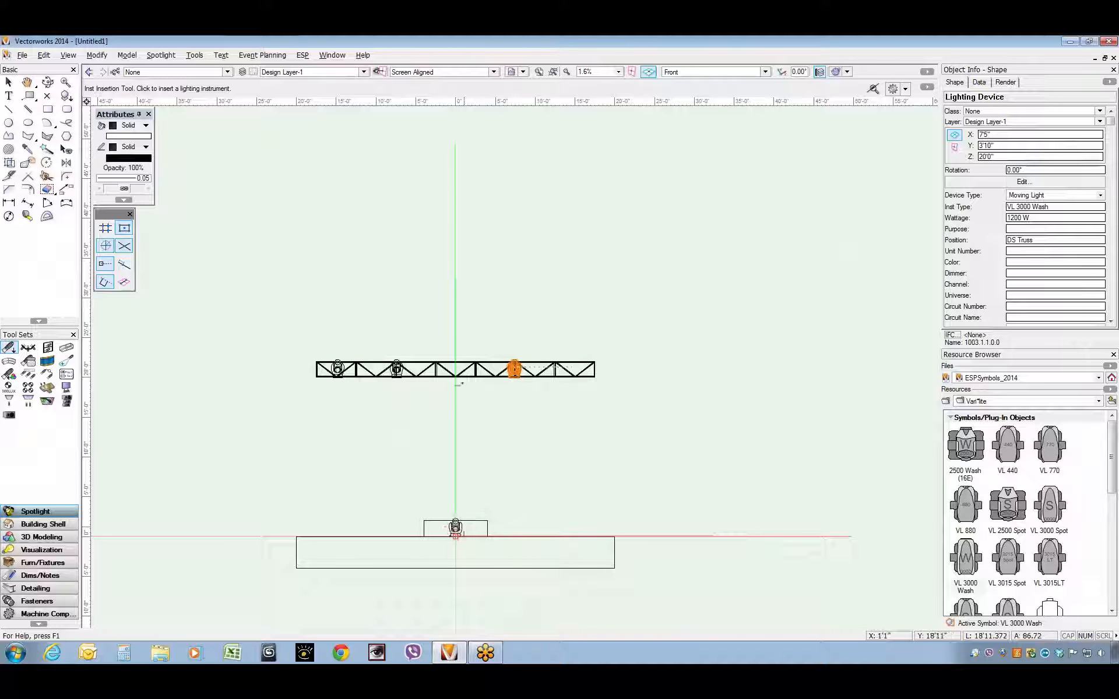
click(464, 378)
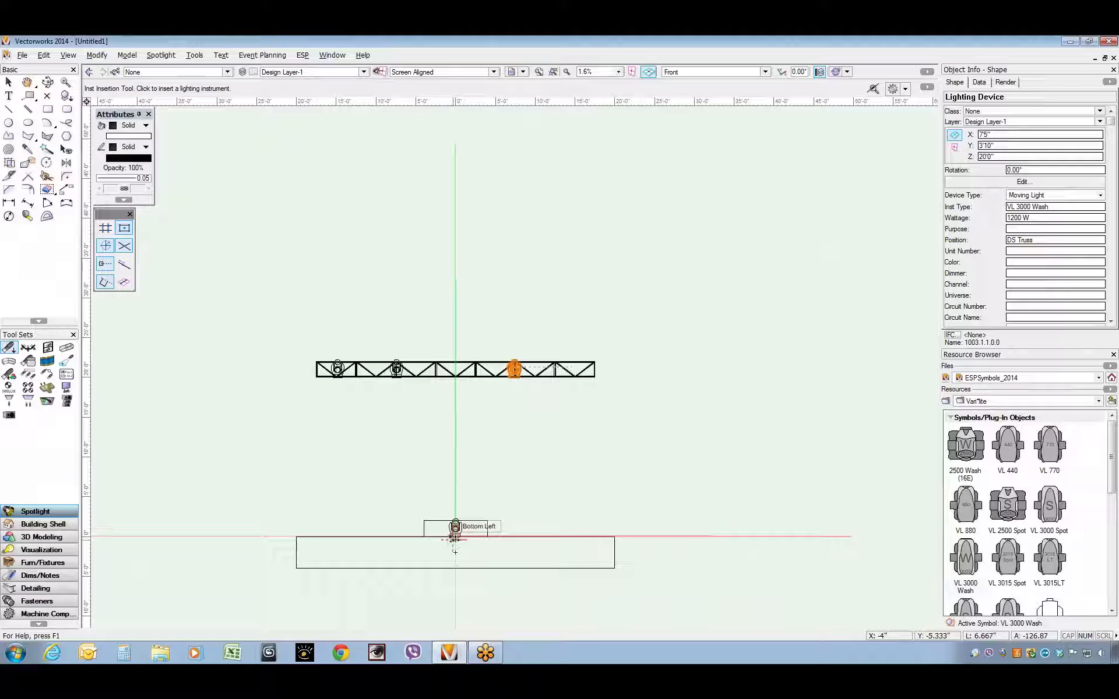
click(455, 539)
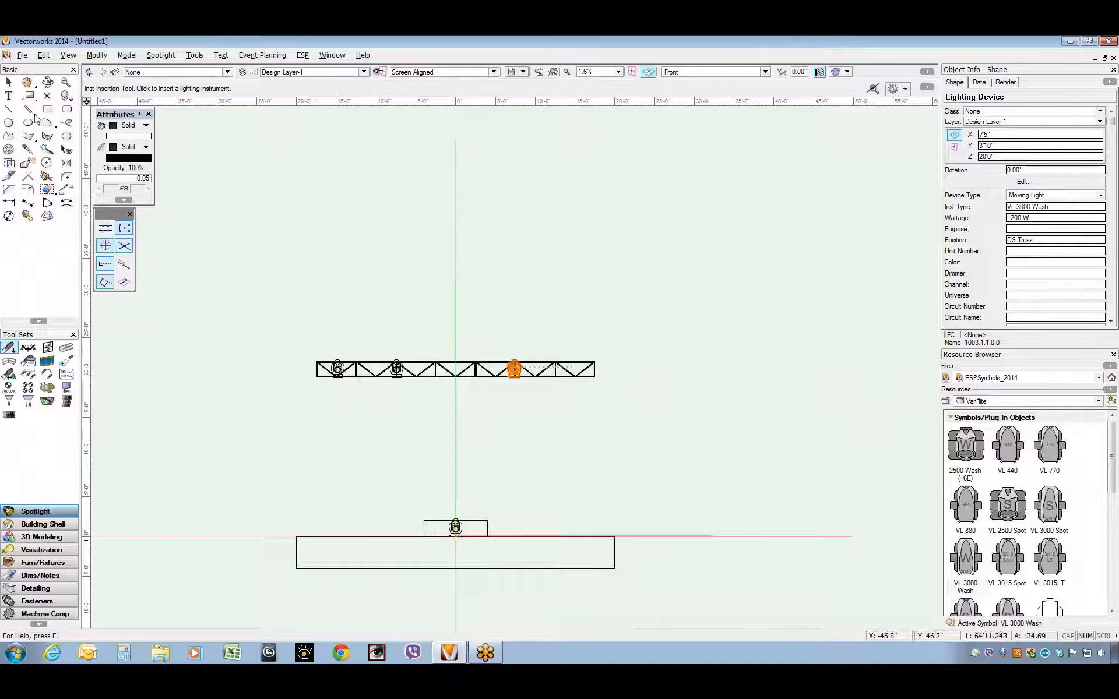
click(8, 84)
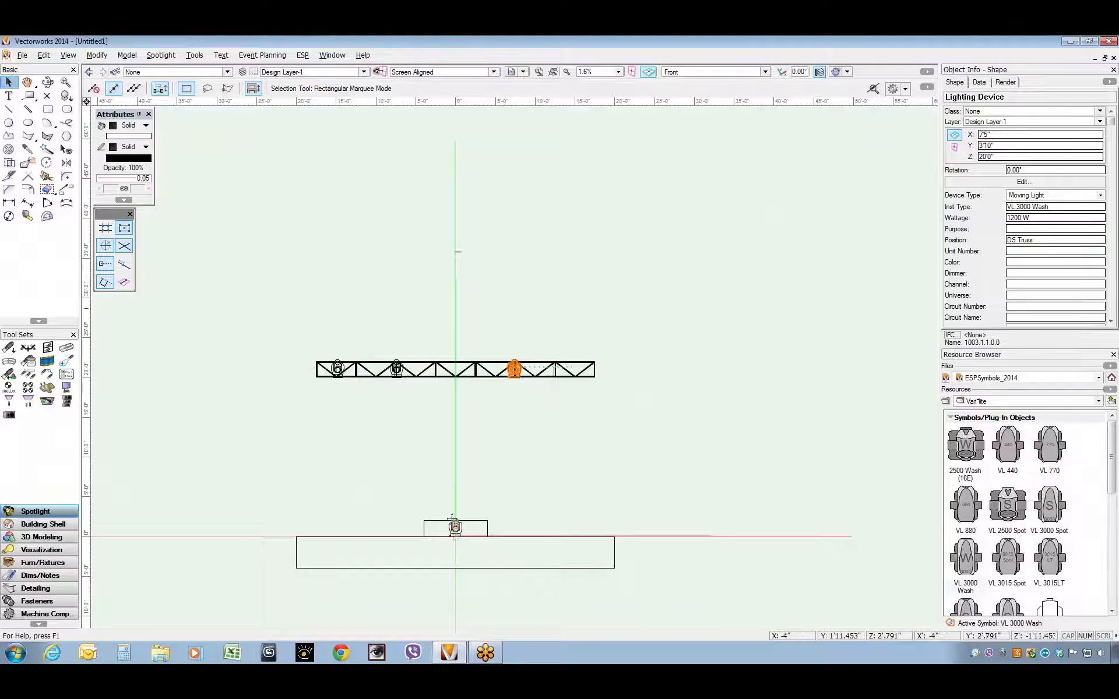
click(454, 526)
drag(454, 525, 454, 362)
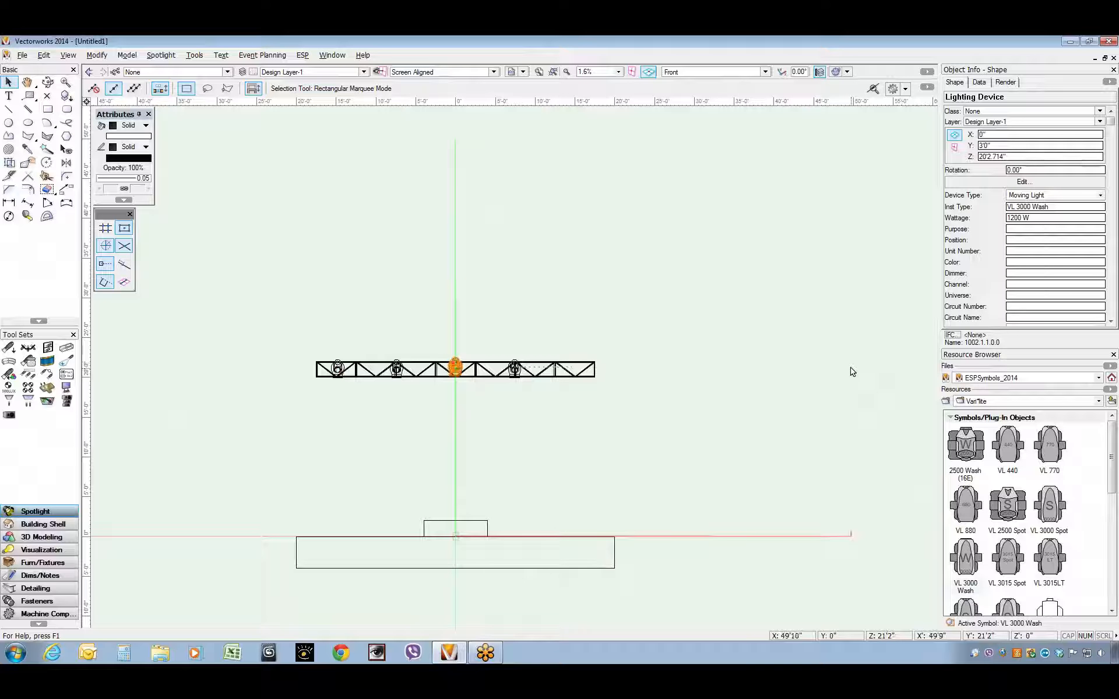
Step: In Top view, move the easternmost VL 3000 Wash out to about X 15'6" and shift the westernmost slightly toward its truss end
key(KP_5)
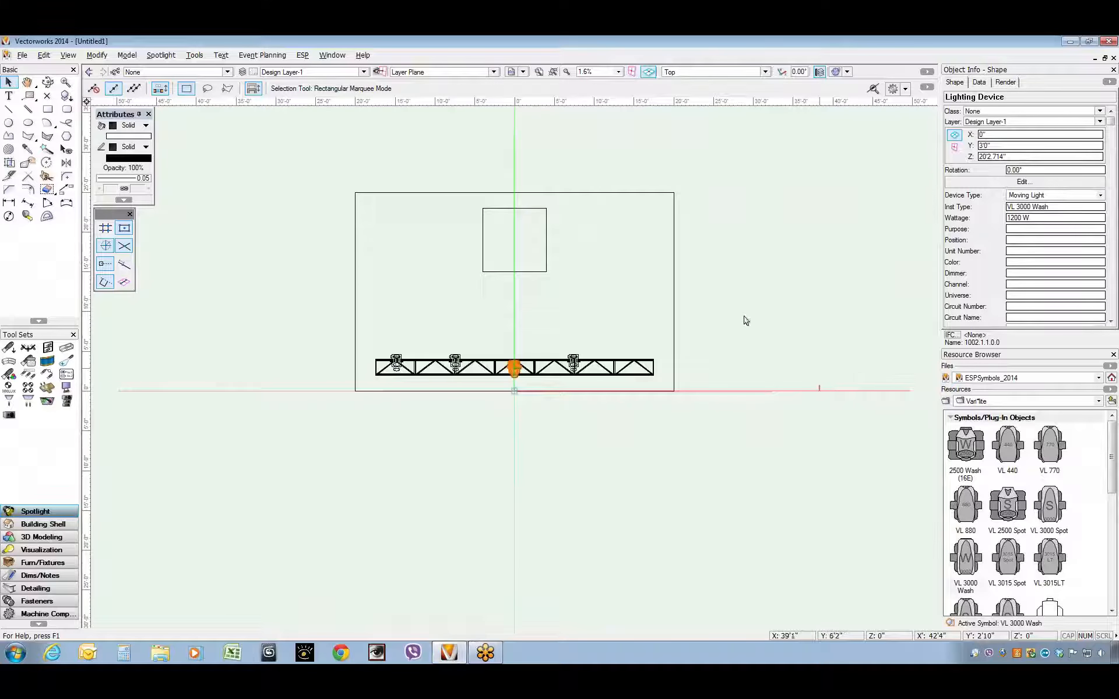
scroll(537, 408, up, 2)
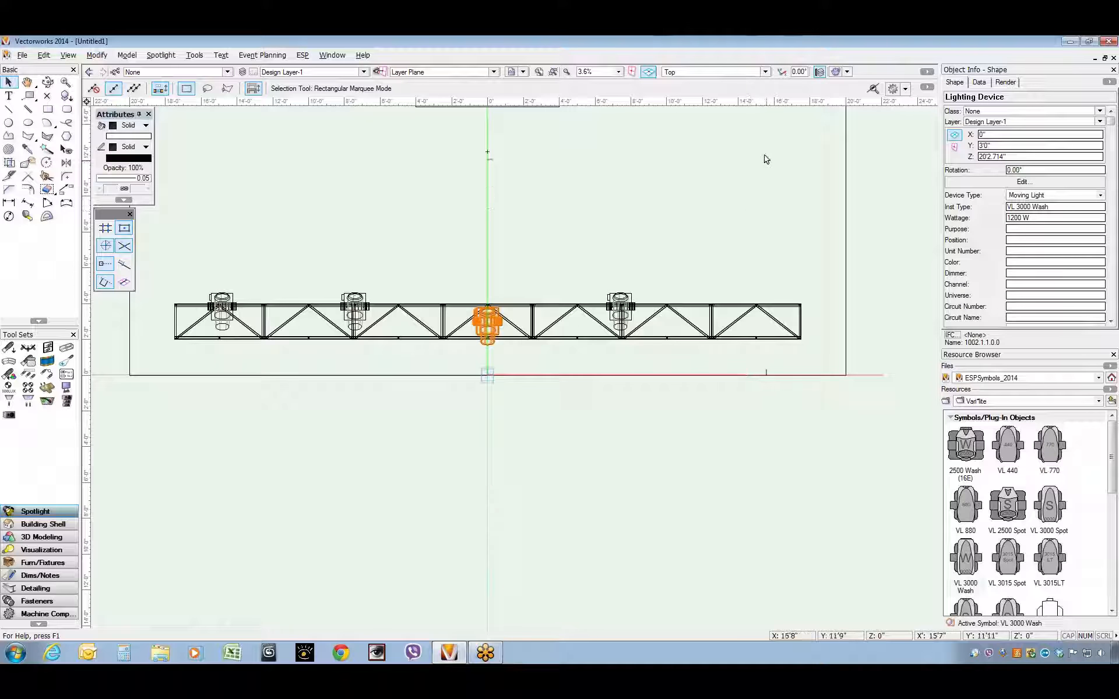
drag(630, 300, 766, 299)
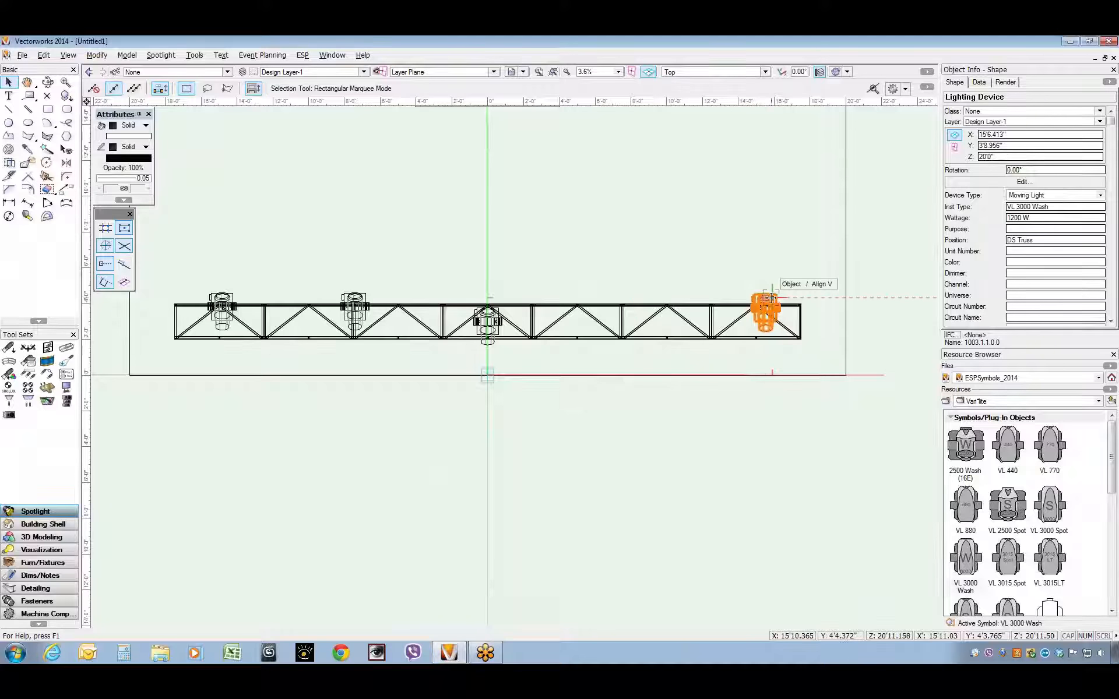
drag(221, 300, 215, 301)
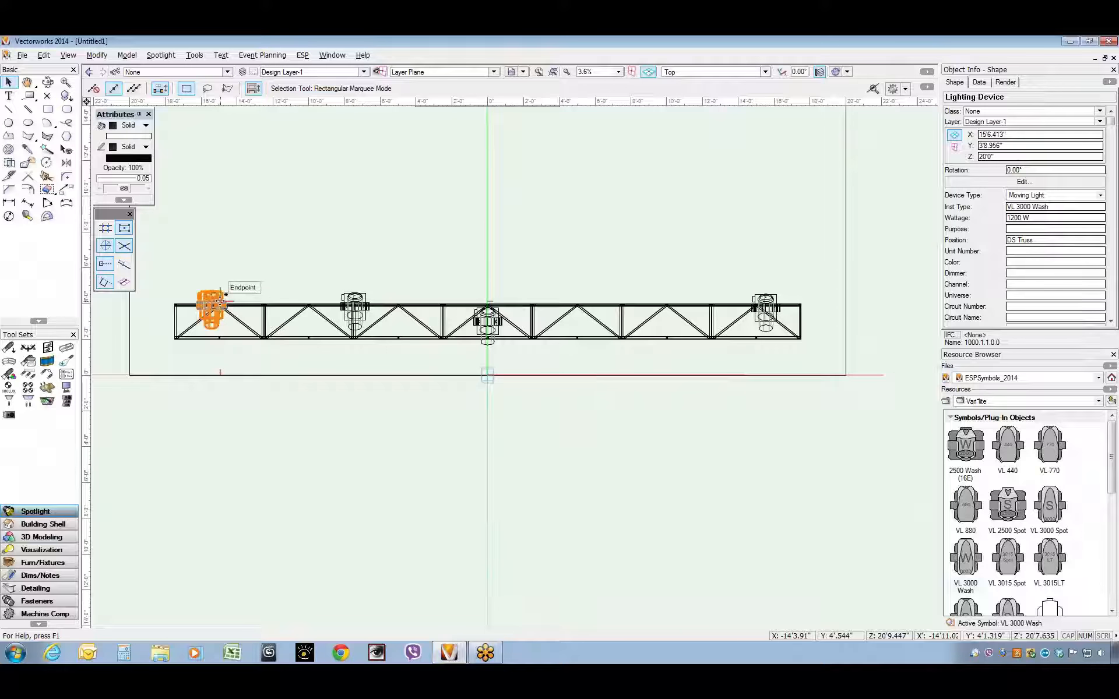
Step: Align all four VL 3000 Wash fixtures by their tops and distribute them horizontally along DS Truss with the Left option
key(ctrl+a)
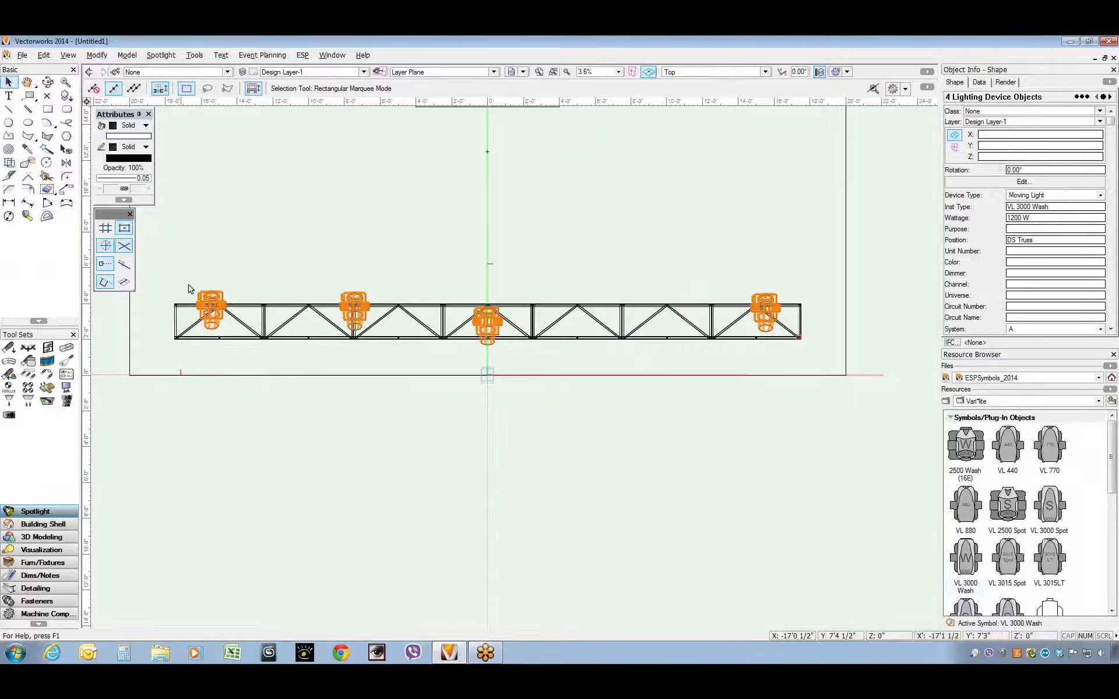
click(94, 56)
mouse_move(154, 102)
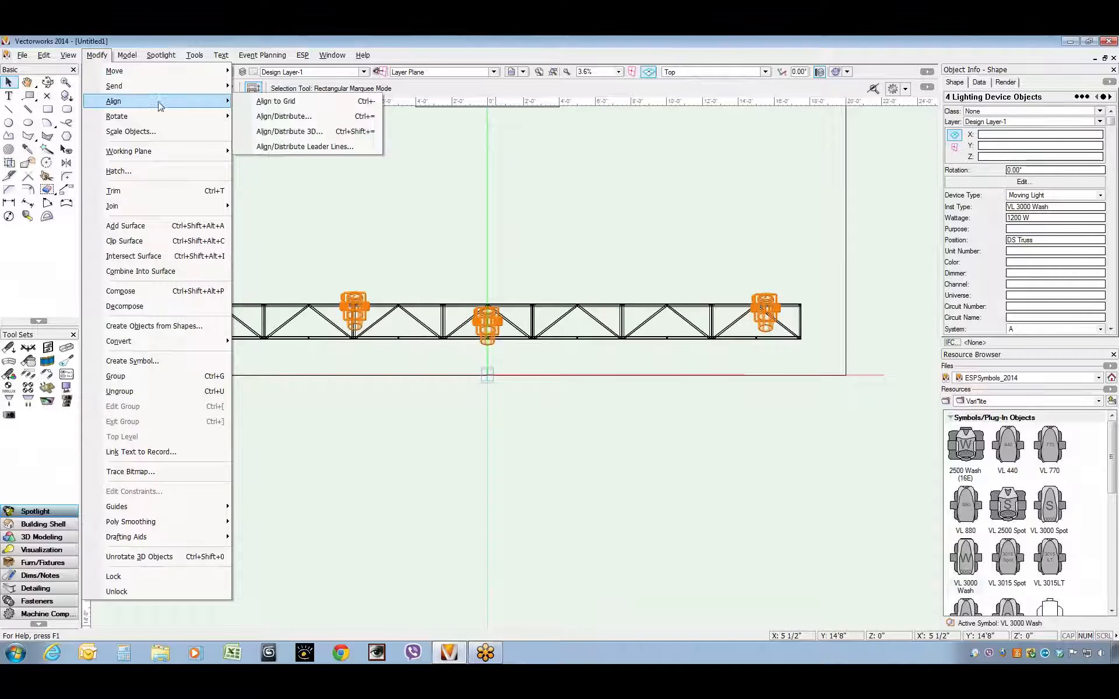
click(266, 117)
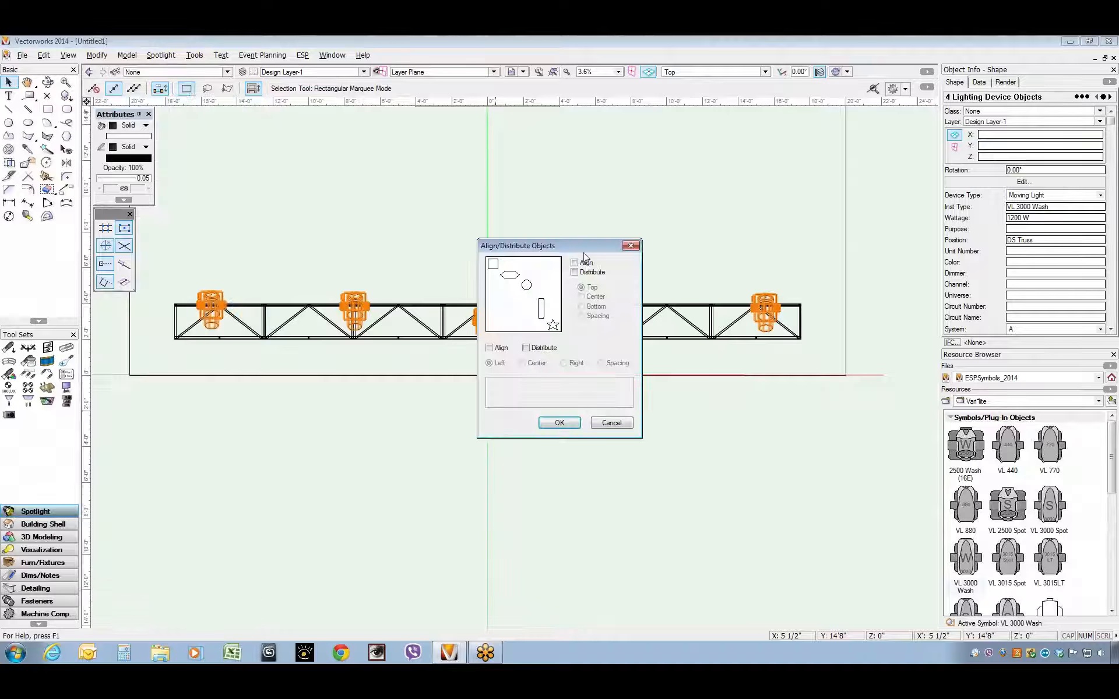
click(586, 263)
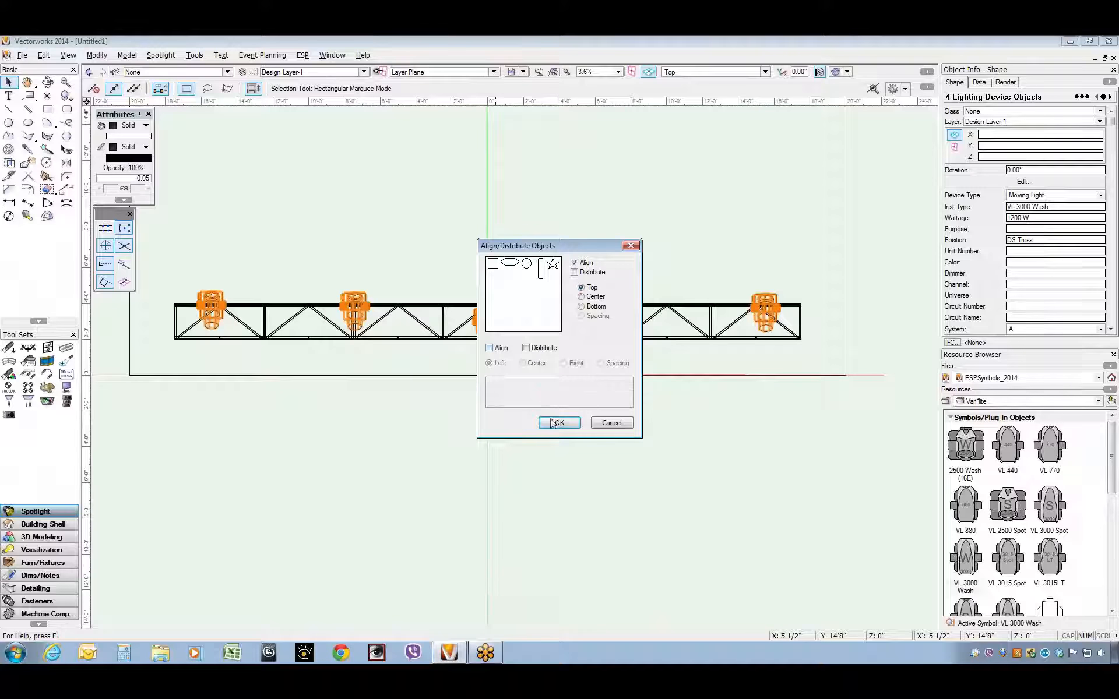
click(490, 348)
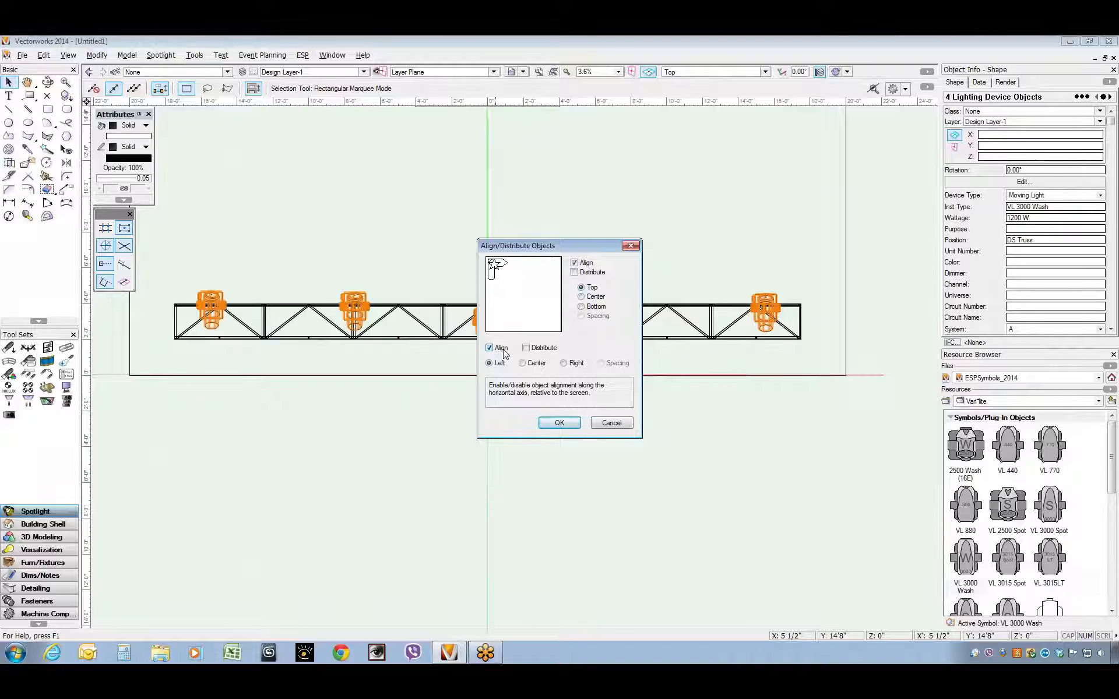
click(526, 348)
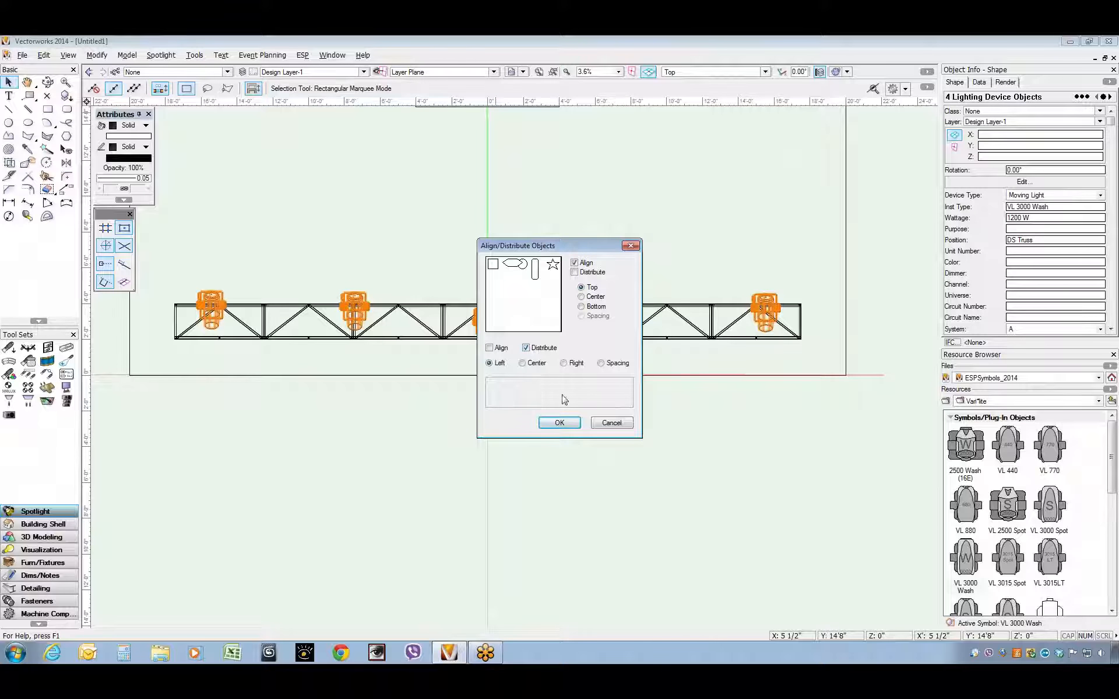
click(559, 422)
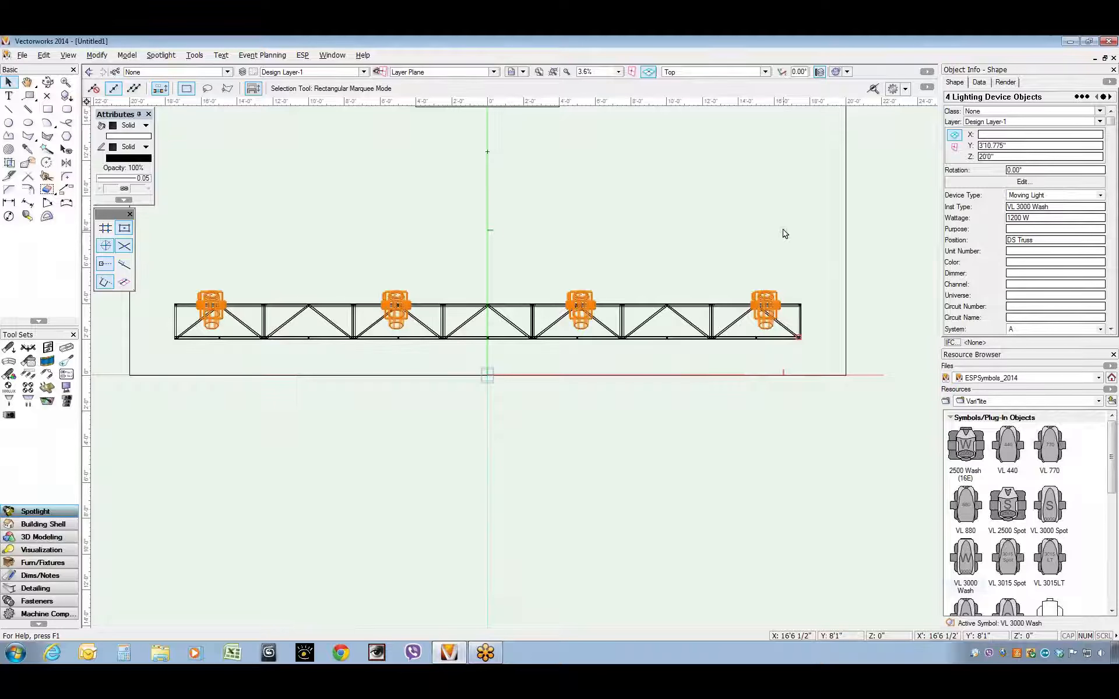
key(F5)
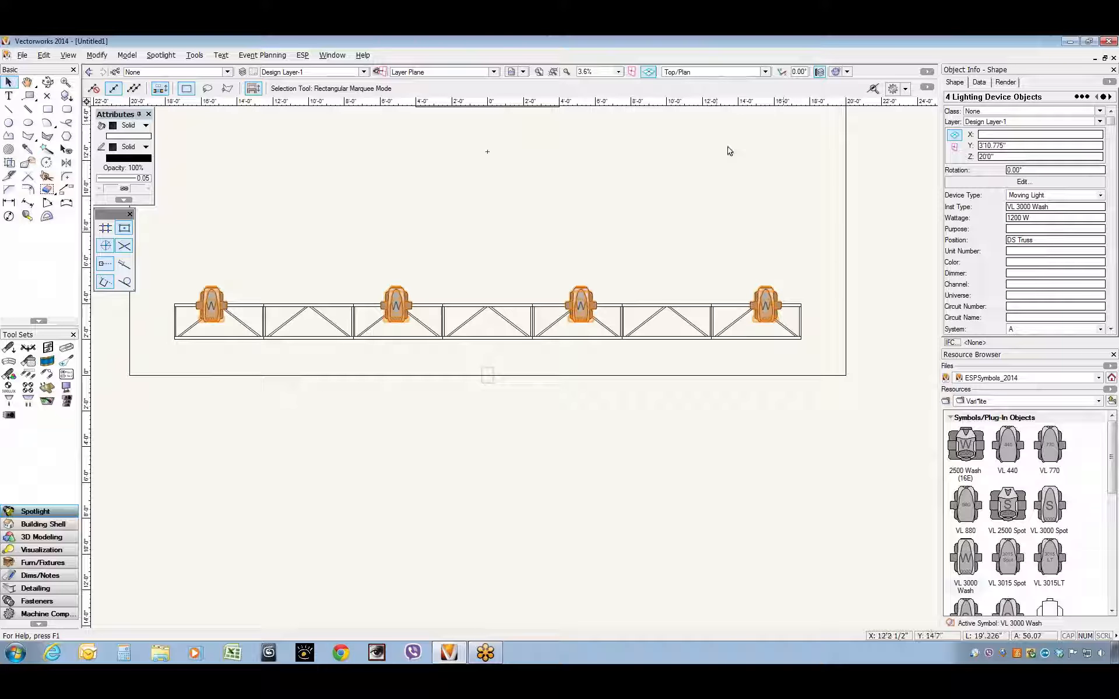
Step: In Front view, enable Set 3D Orientation for the four fixtures and set X Rotation to 180 so they hang below the truss
key(KP_2)
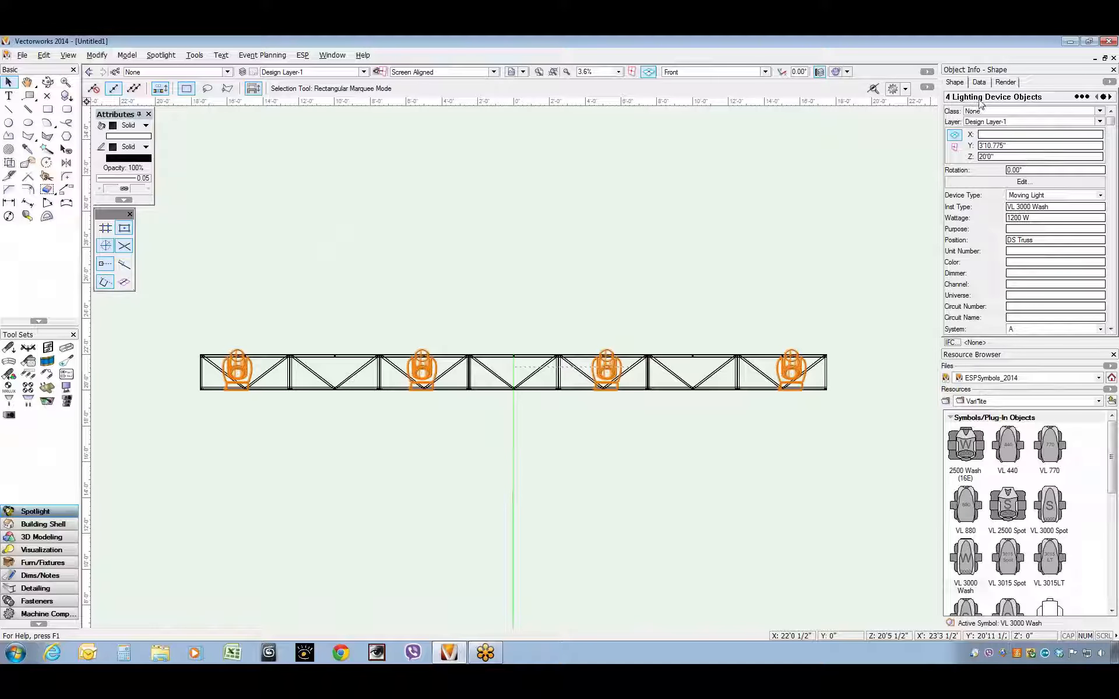
drag(1112, 125, 1111, 320)
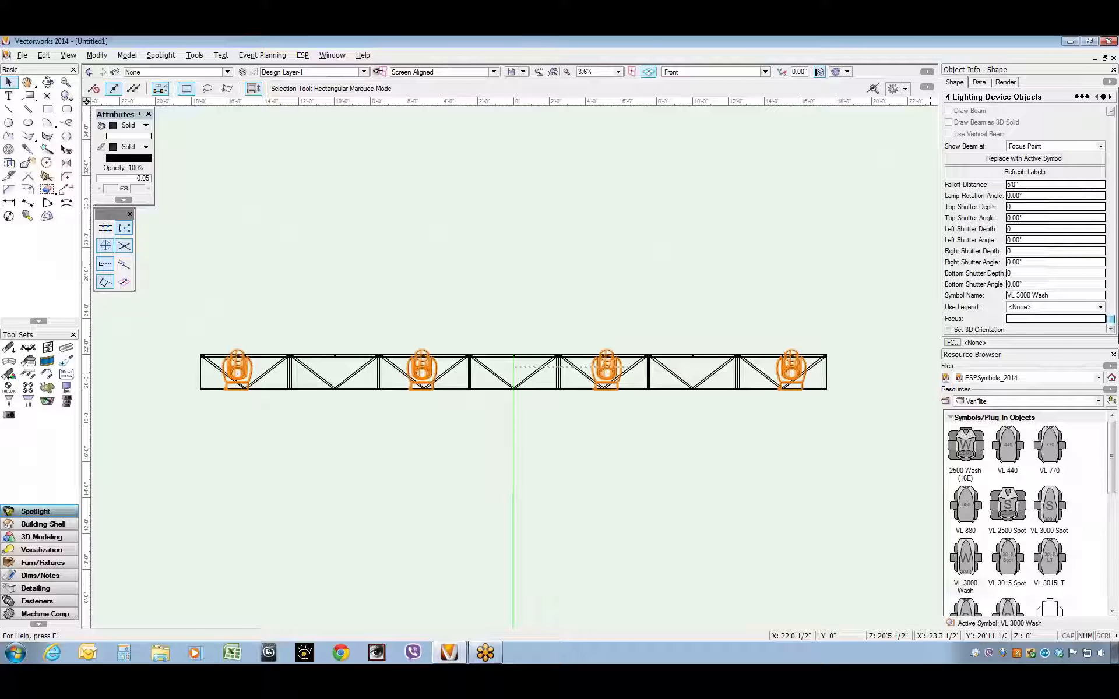
click(949, 330)
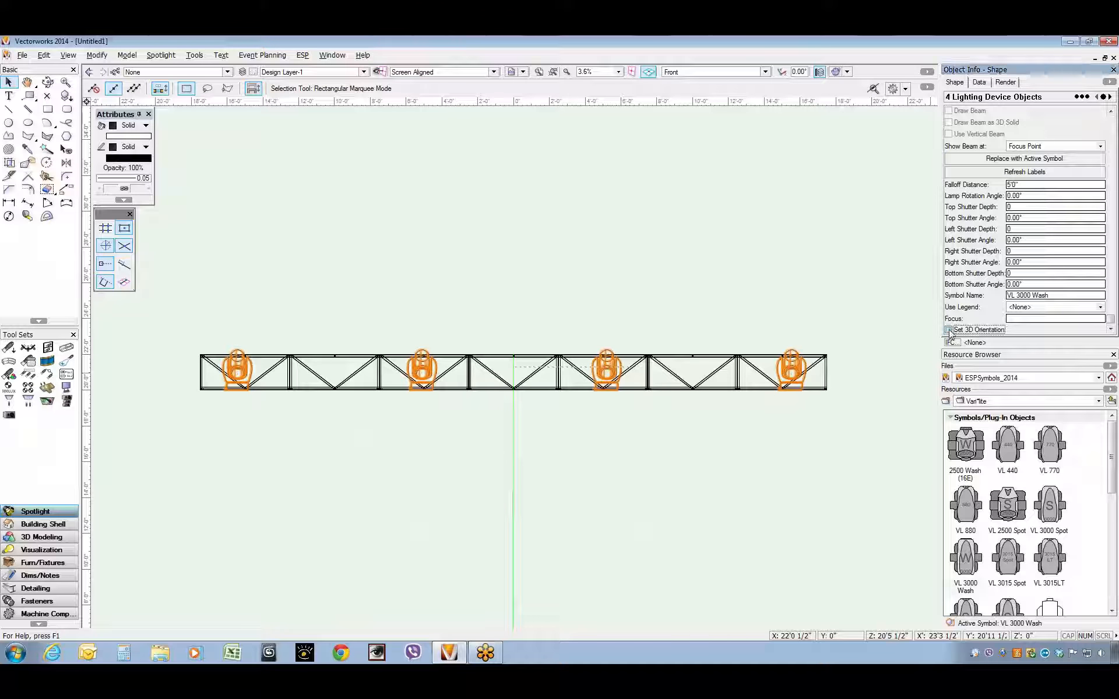
click(1111, 321)
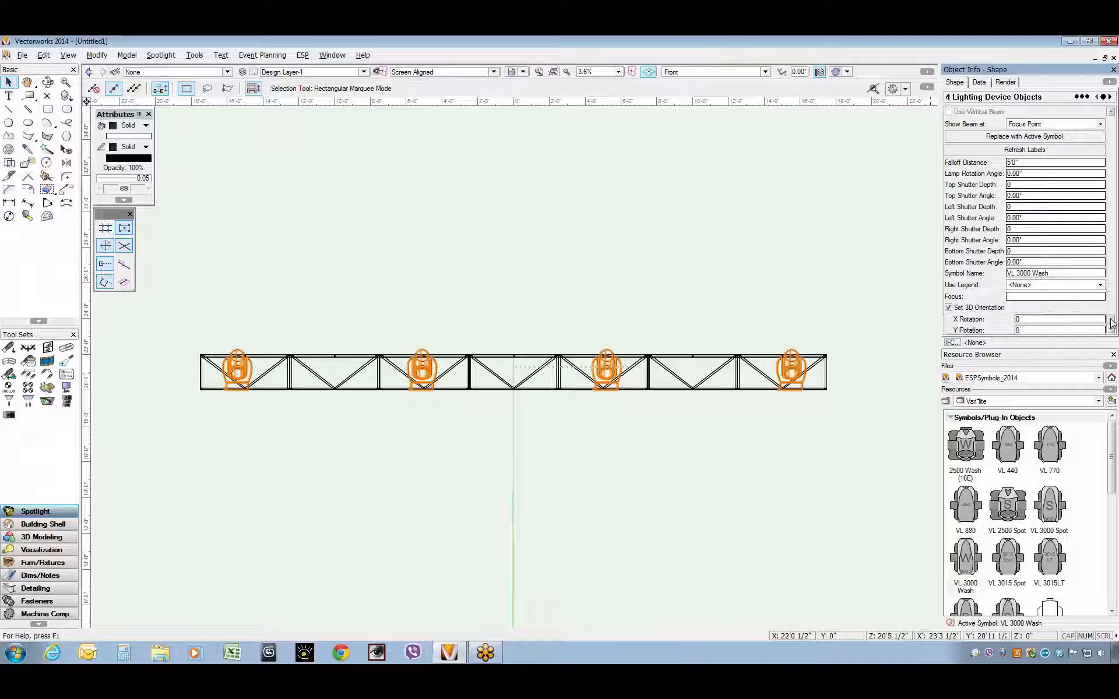
click(1038, 320)
text(1)
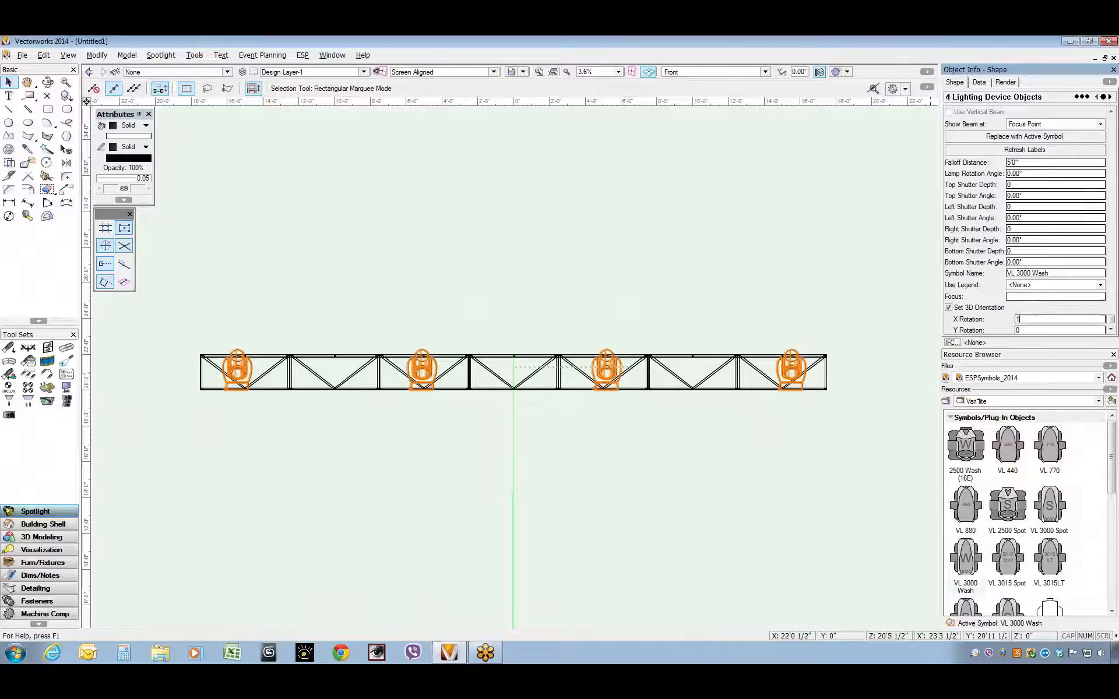
text(80)
key(Return)
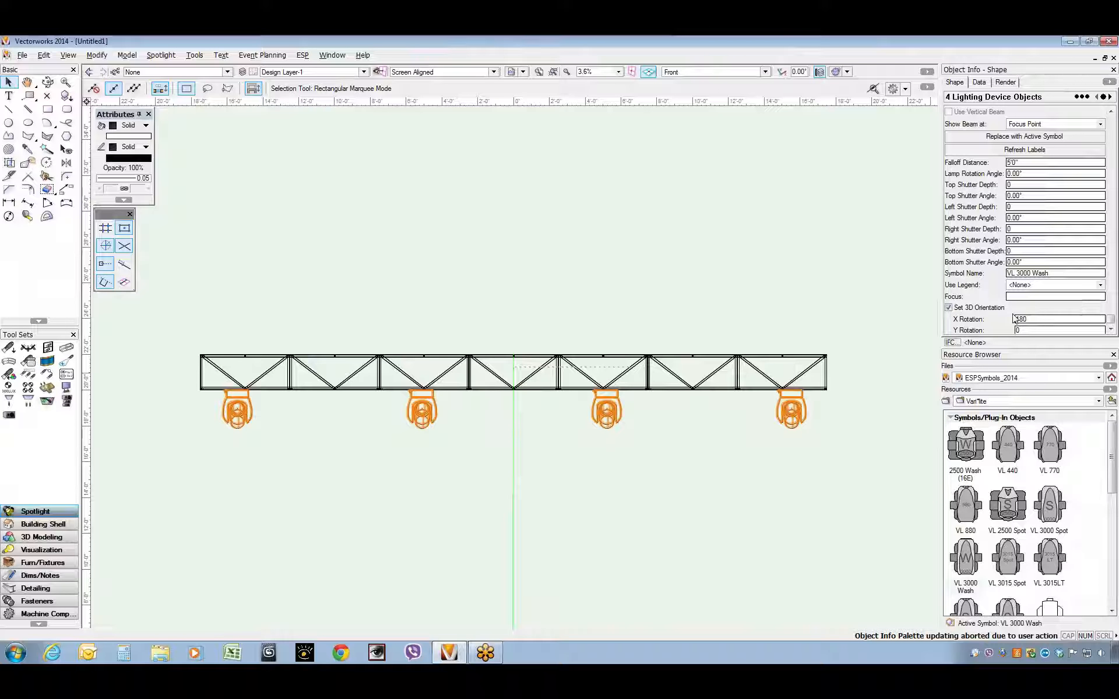
Step: Open the ESP Vision Light settings for the four fixtures in Top view, with the dialog moved away from the end fixture
key(5)
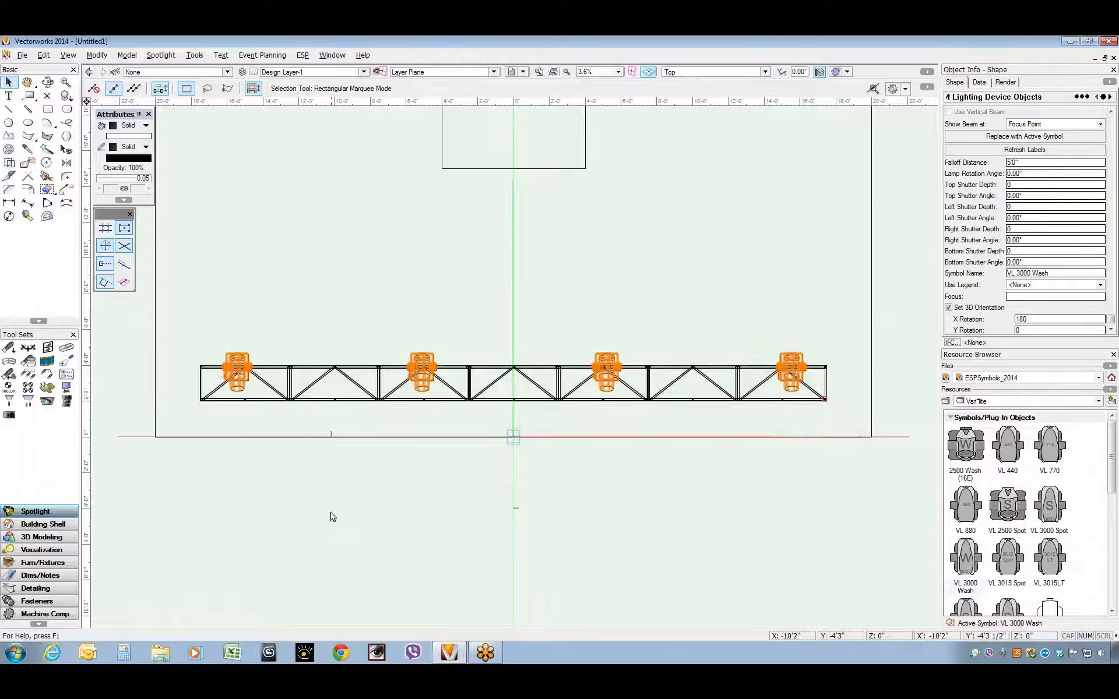
scroll(330, 517, up, 2)
scroll(331, 516, up, 1)
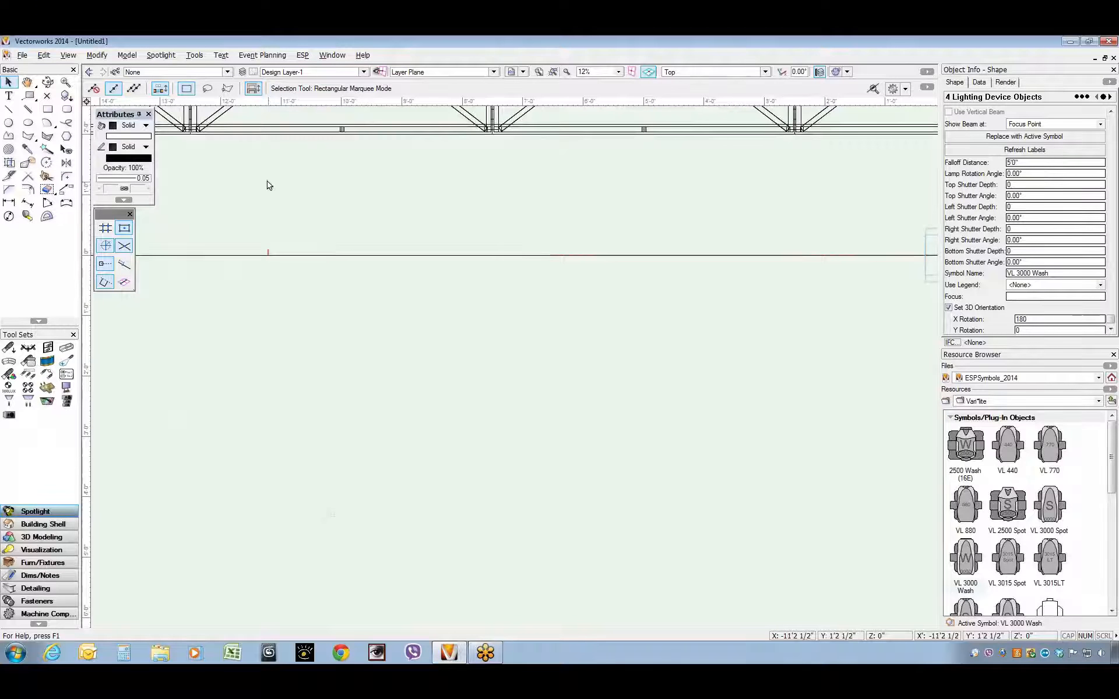
middle_drag(268, 182, 719, 496)
scroll(439, 441, up, 1)
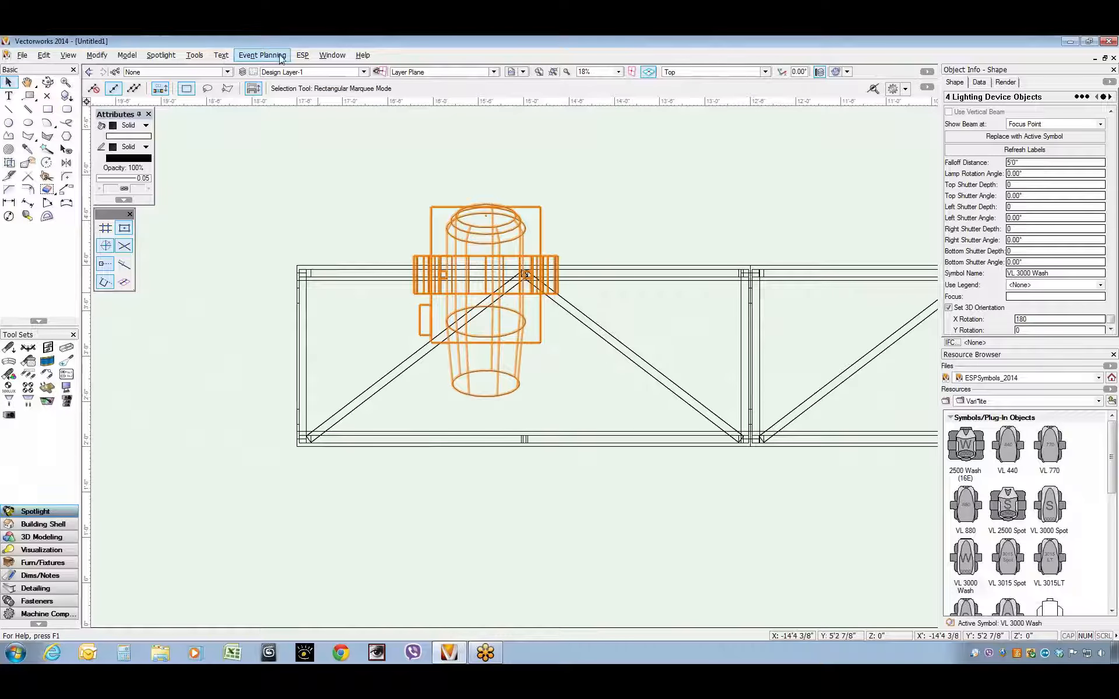
click(301, 55)
click(312, 70)
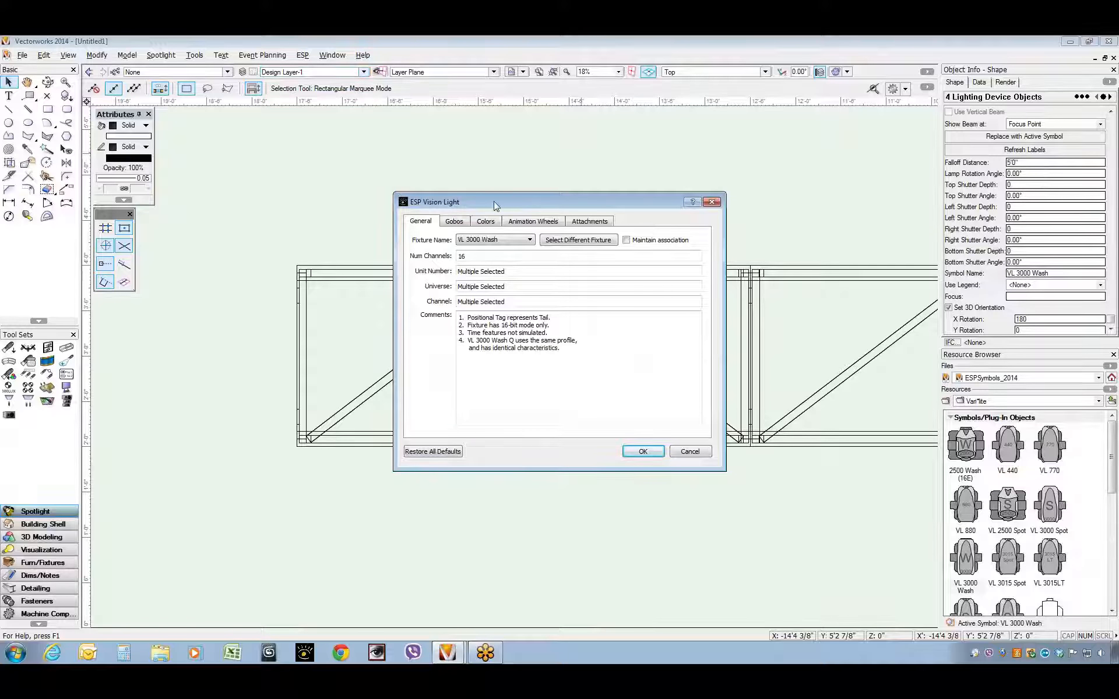
drag(496, 206, 253, 215)
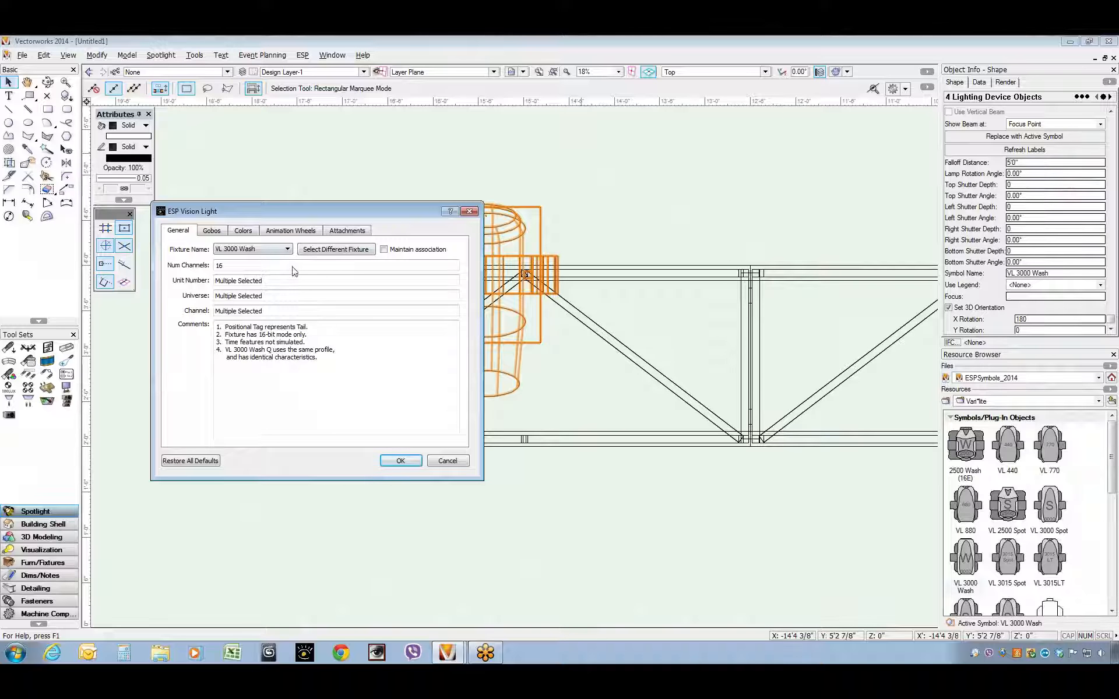
Step: Change the color in Wheel 1 Slot 4 of the four fixtures to RoscoLux R347 Belladonna Rose and apply the ESP Vision Light settings
click(243, 231)
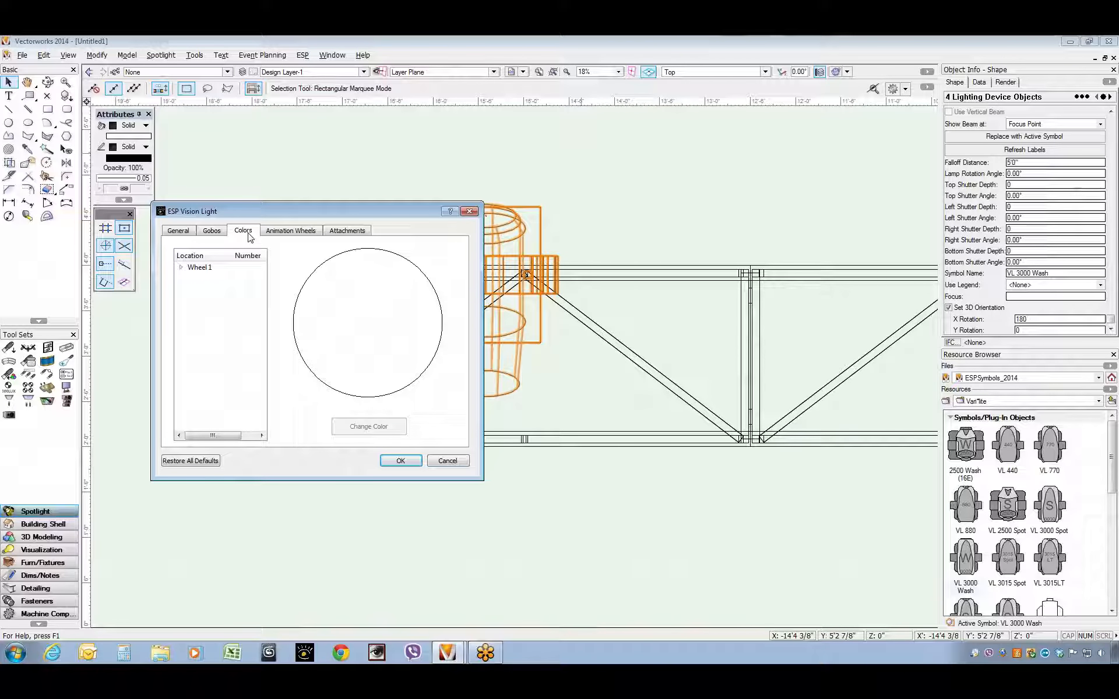
click(181, 268)
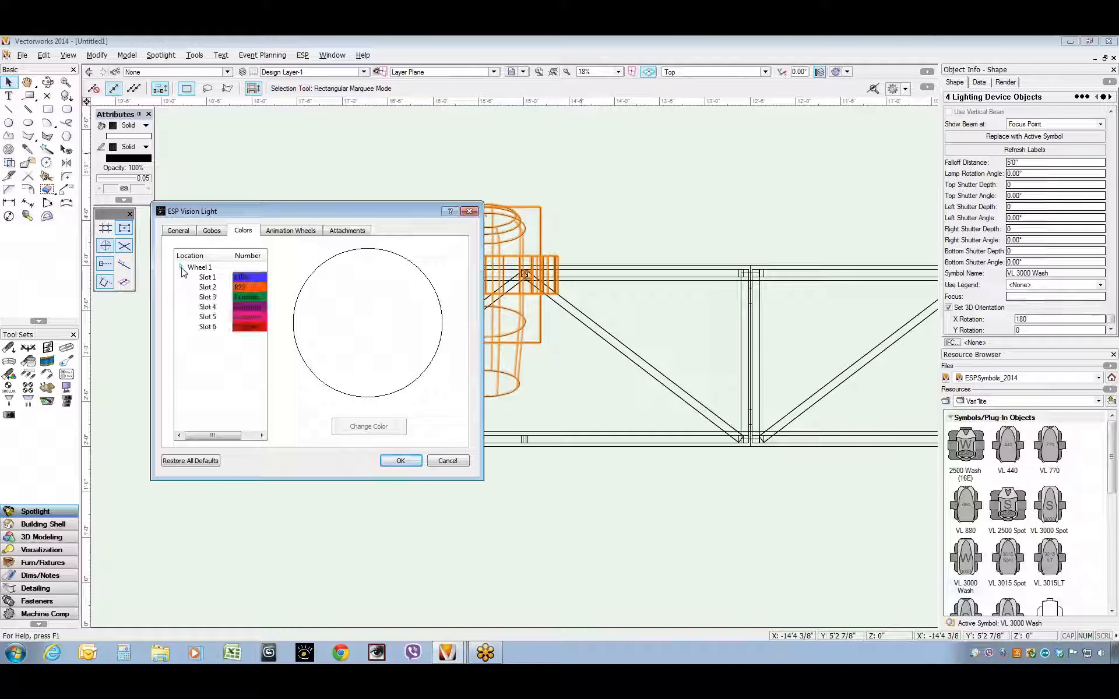
click(259, 308)
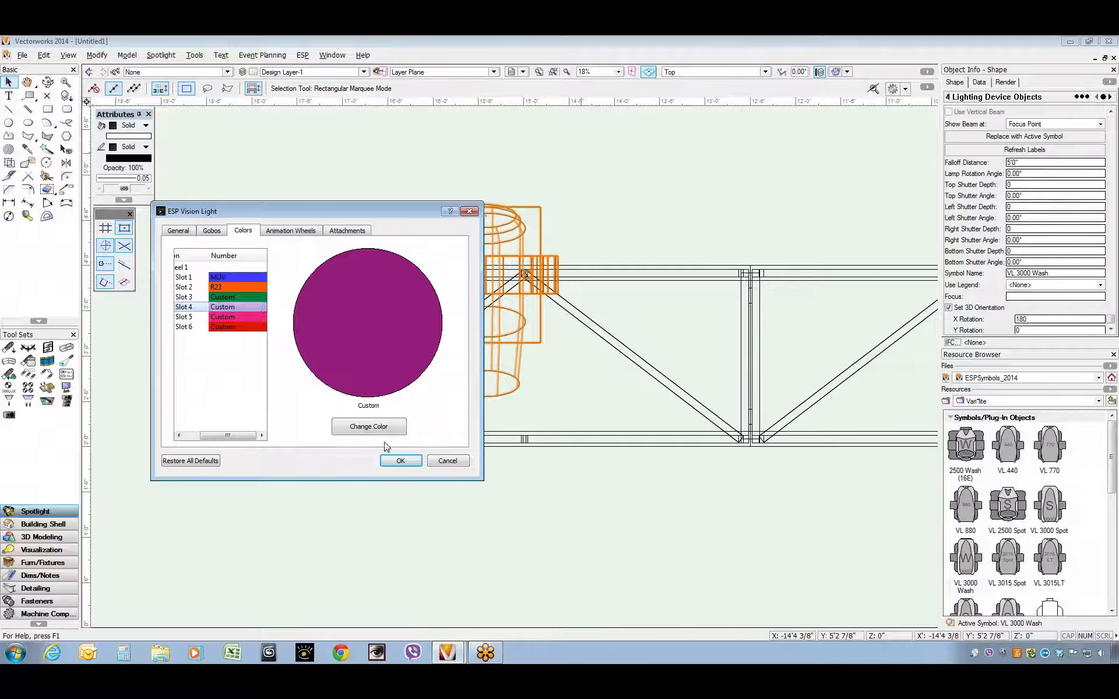
click(371, 428)
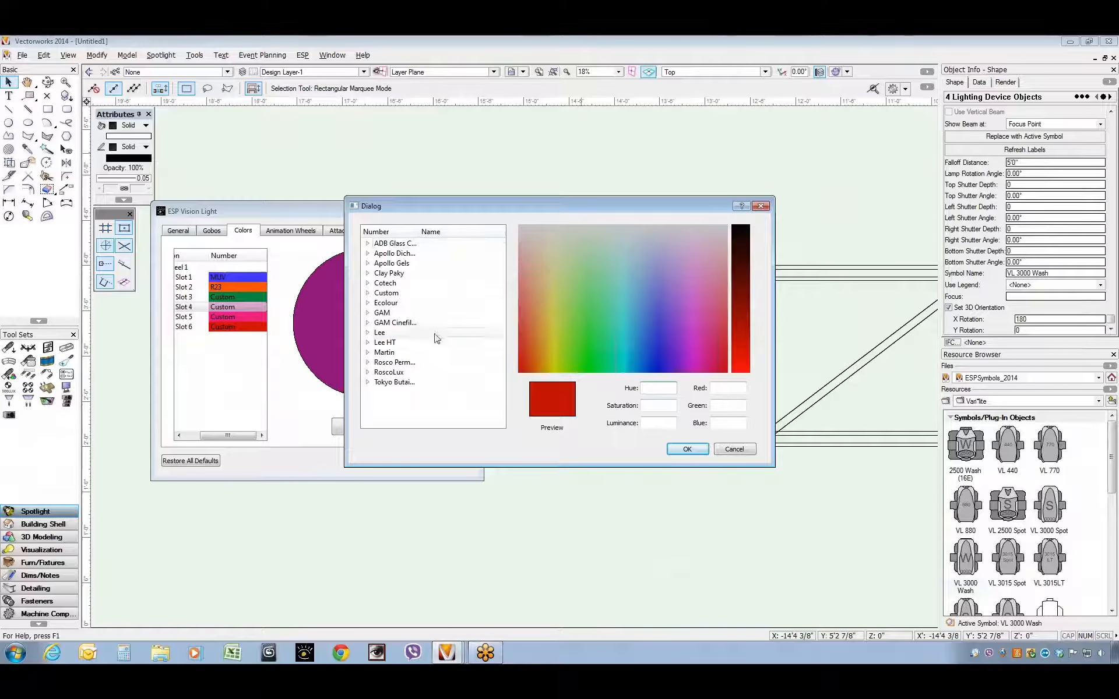
click(369, 374)
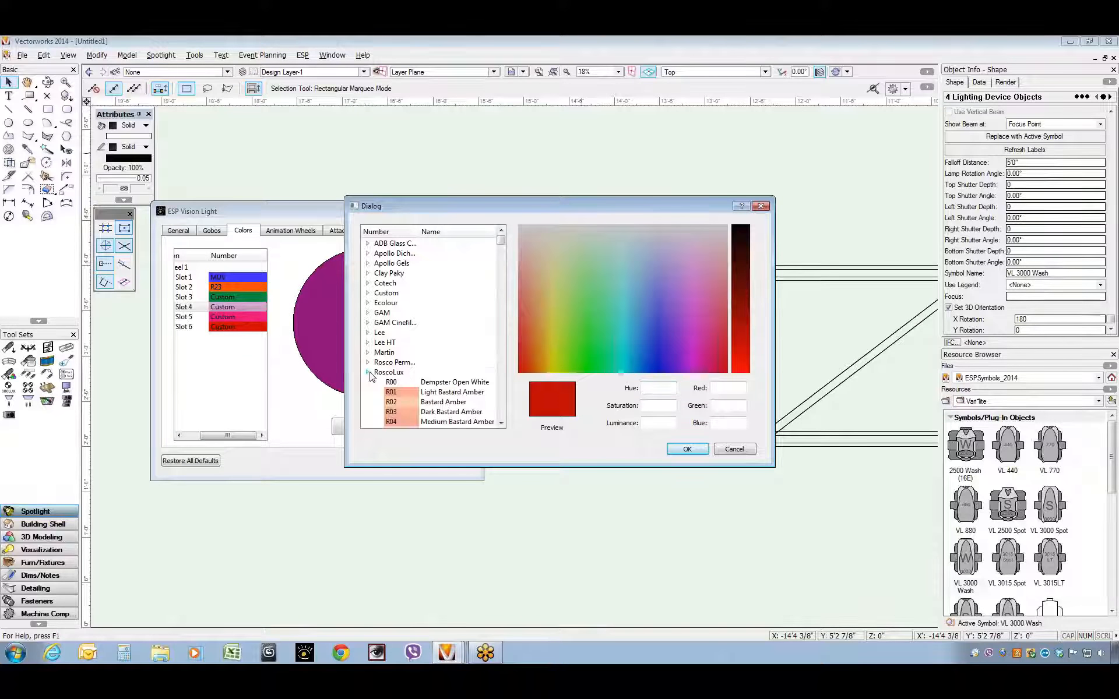
scroll(505, 245, down, 1)
drag(505, 245, 501, 328)
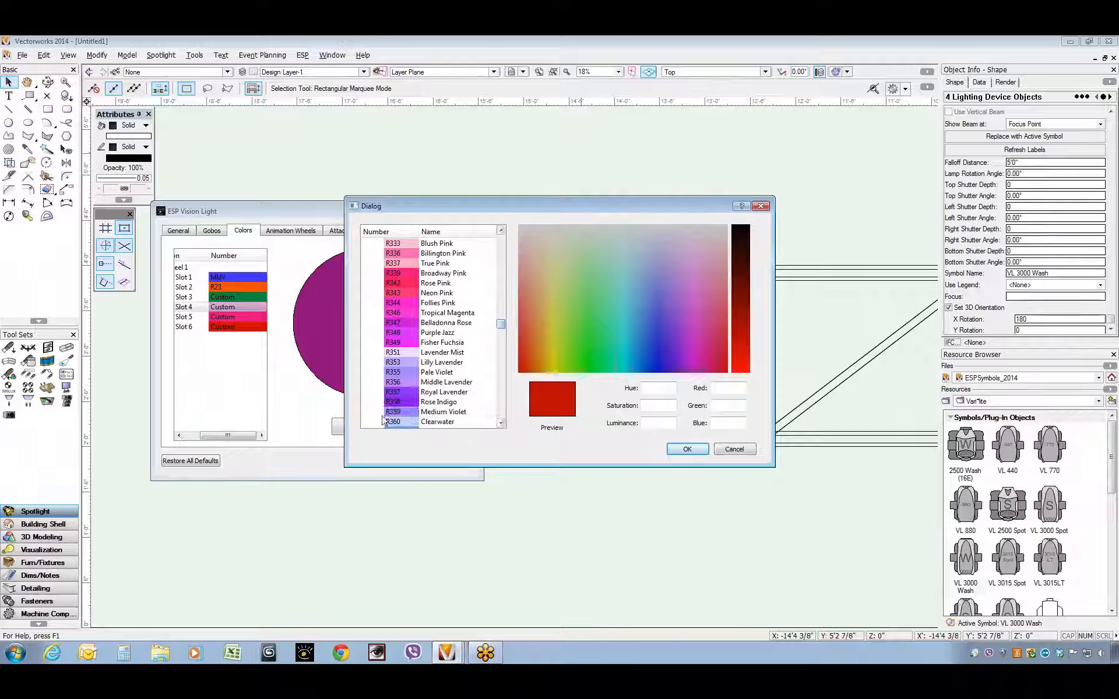
click(434, 421)
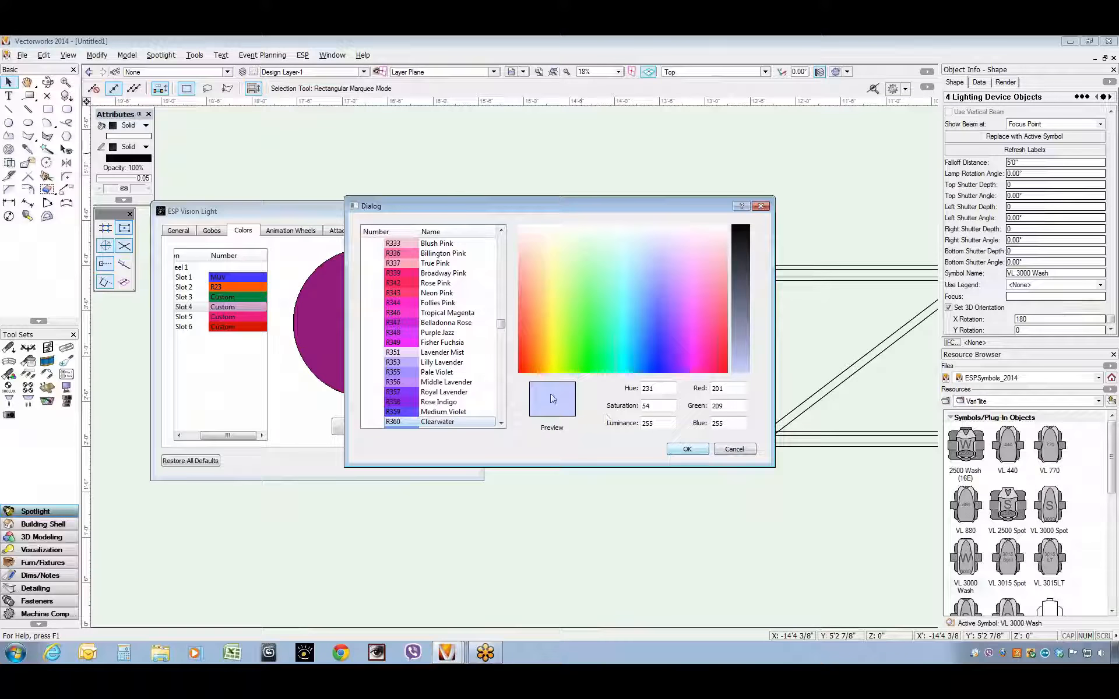
click(605, 308)
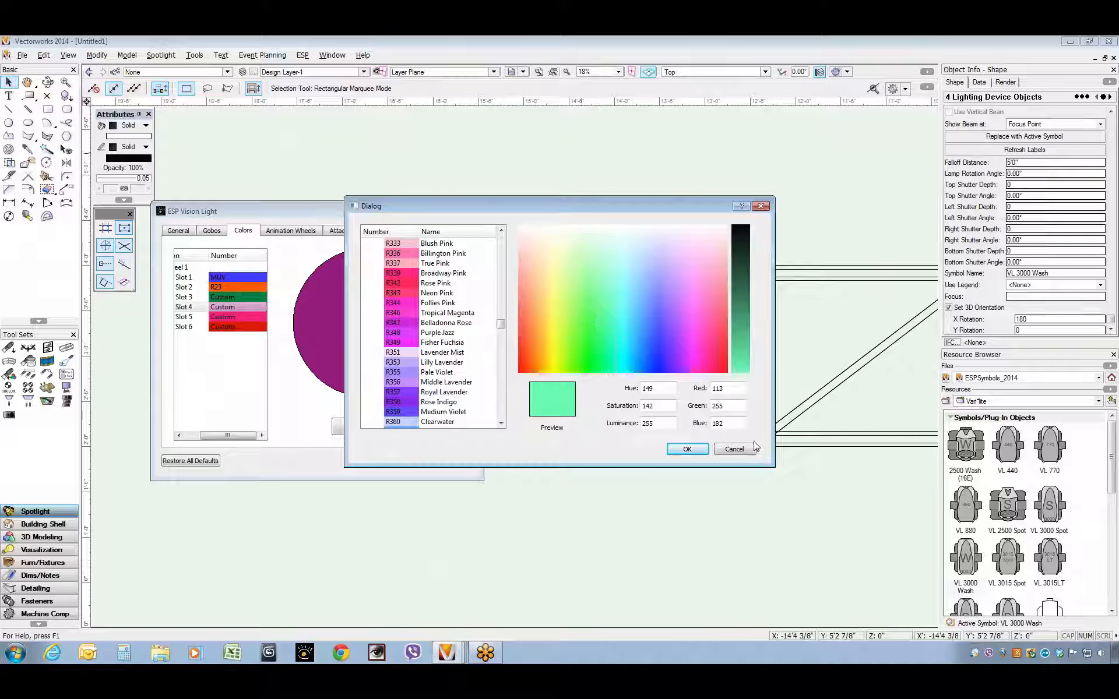
click(446, 323)
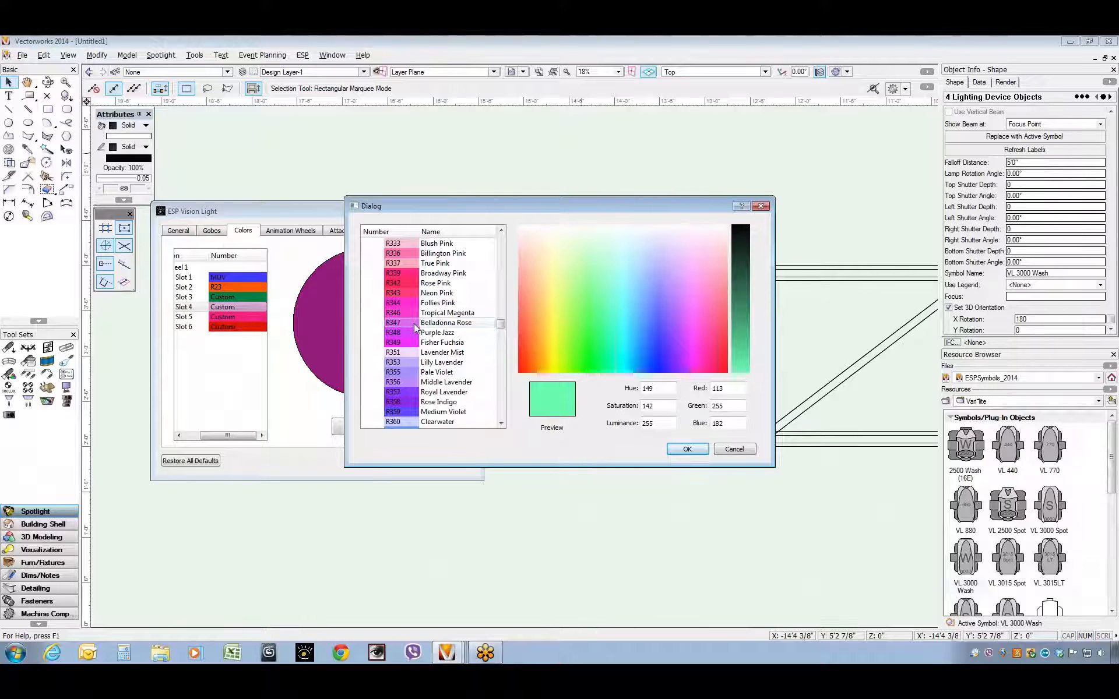
click(679, 451)
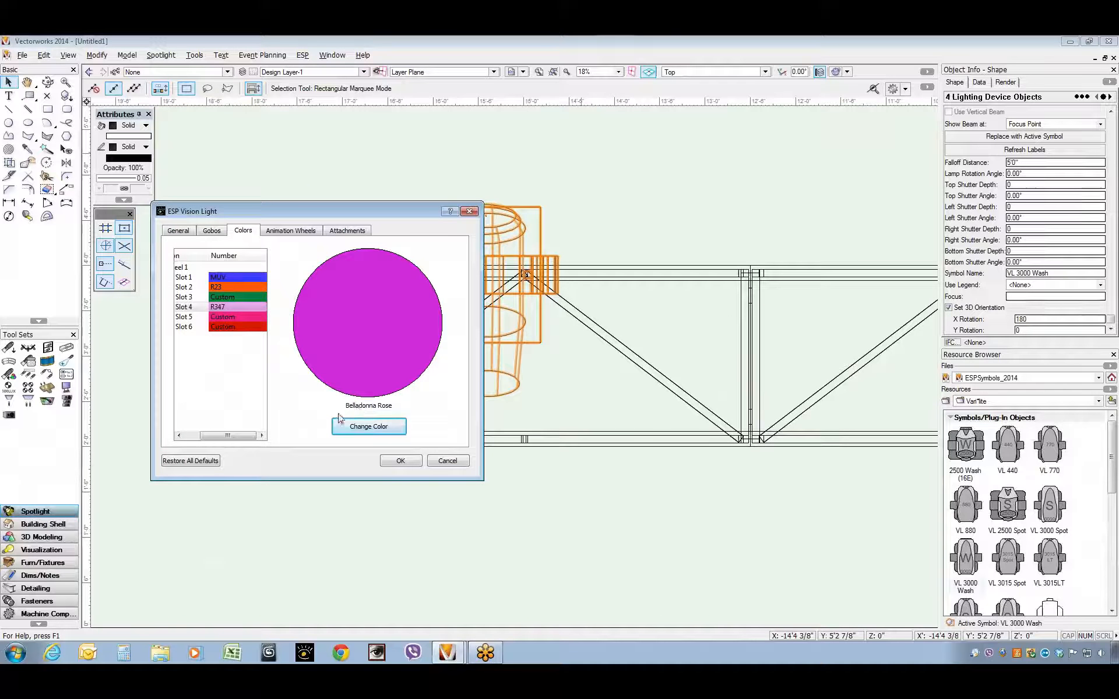
click(401, 461)
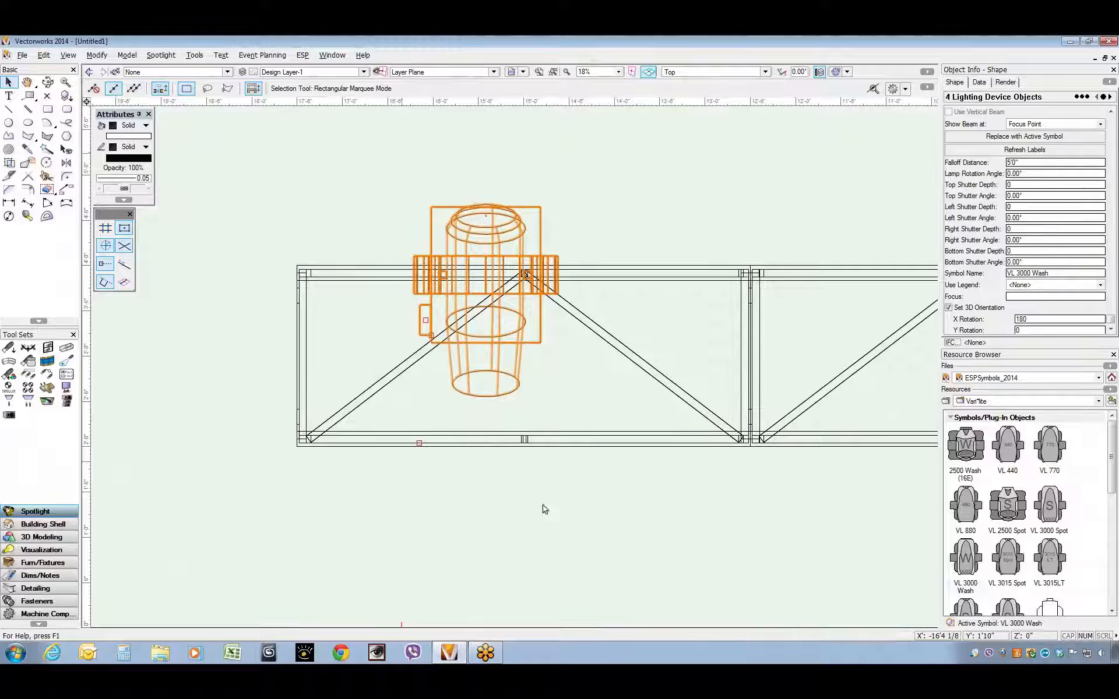
Step: In Top/Plan view with the whole stage framed, make Mac 2K Profile 16-bit from the Martin fixtures in ESPSymbols_2014 the active symbol
scroll(612, 519, down, 3)
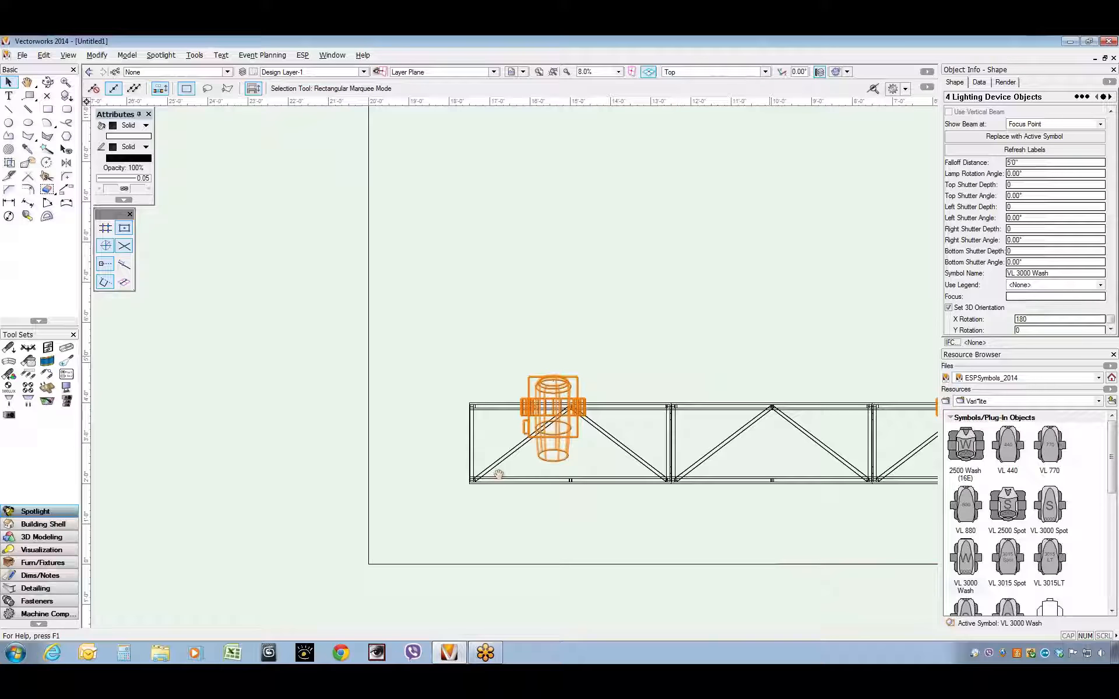
middle_drag(499, 475, 459, 477)
scroll(459, 478, down, 2)
mouse_move(727, 512)
middle_down()
mouse_move(634, 505)
mouse_move(646, 512)
middle_up()
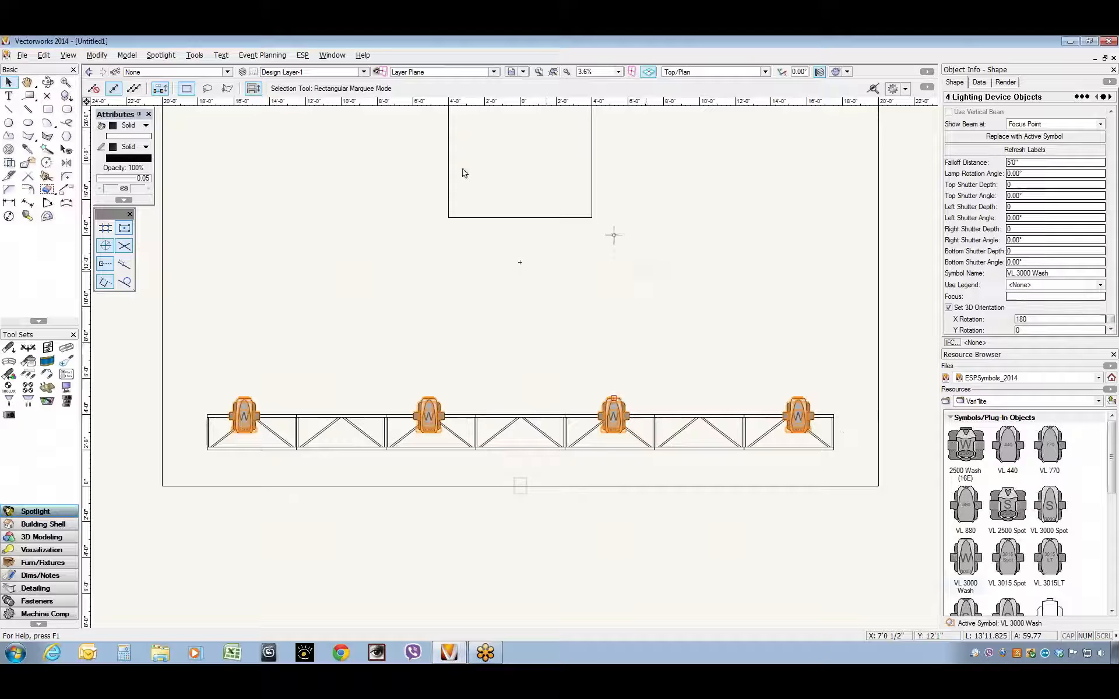
key(h)
drag(437, 253, 437, 328)
key(x)
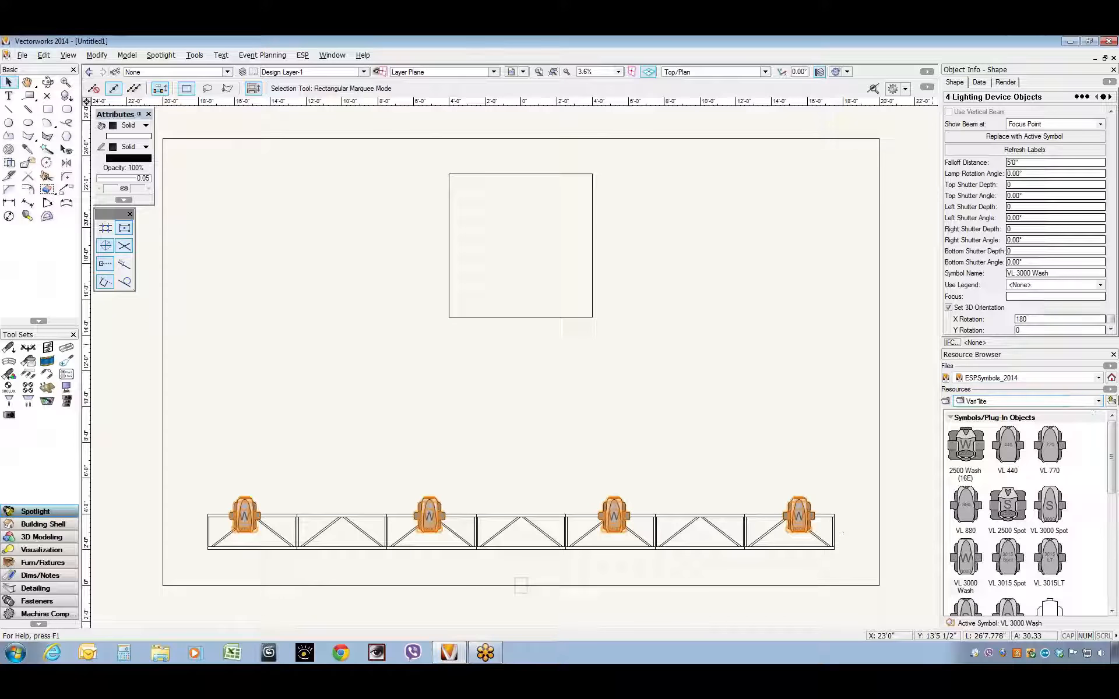
click(1098, 401)
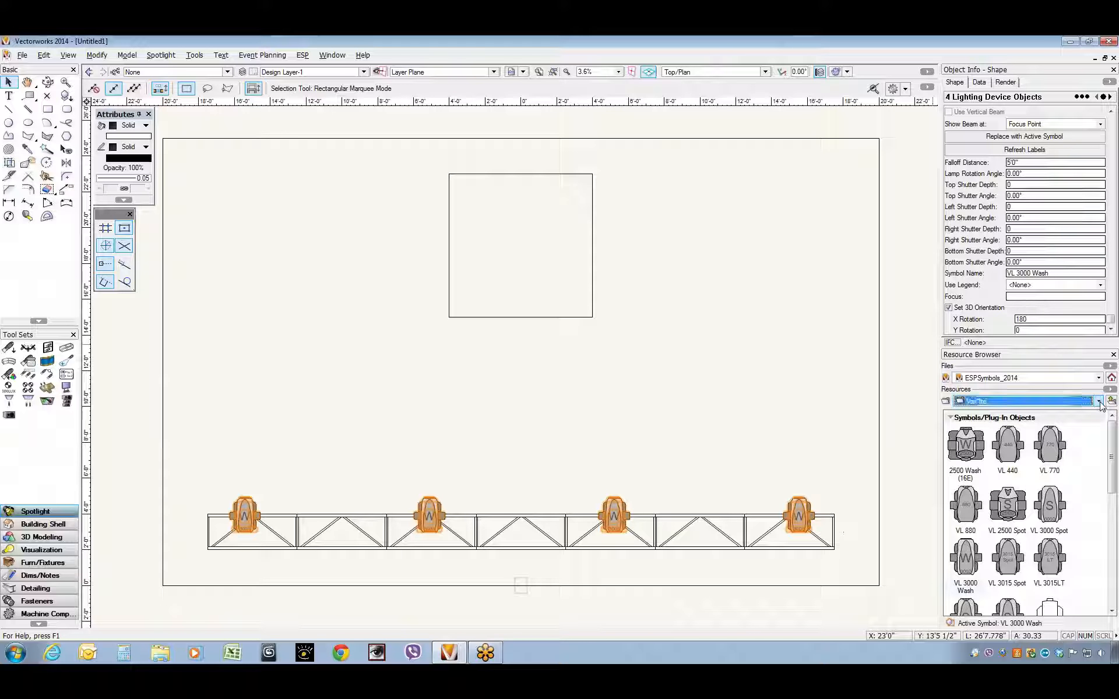
drag(1099, 378, 1098, 241)
click(1032, 226)
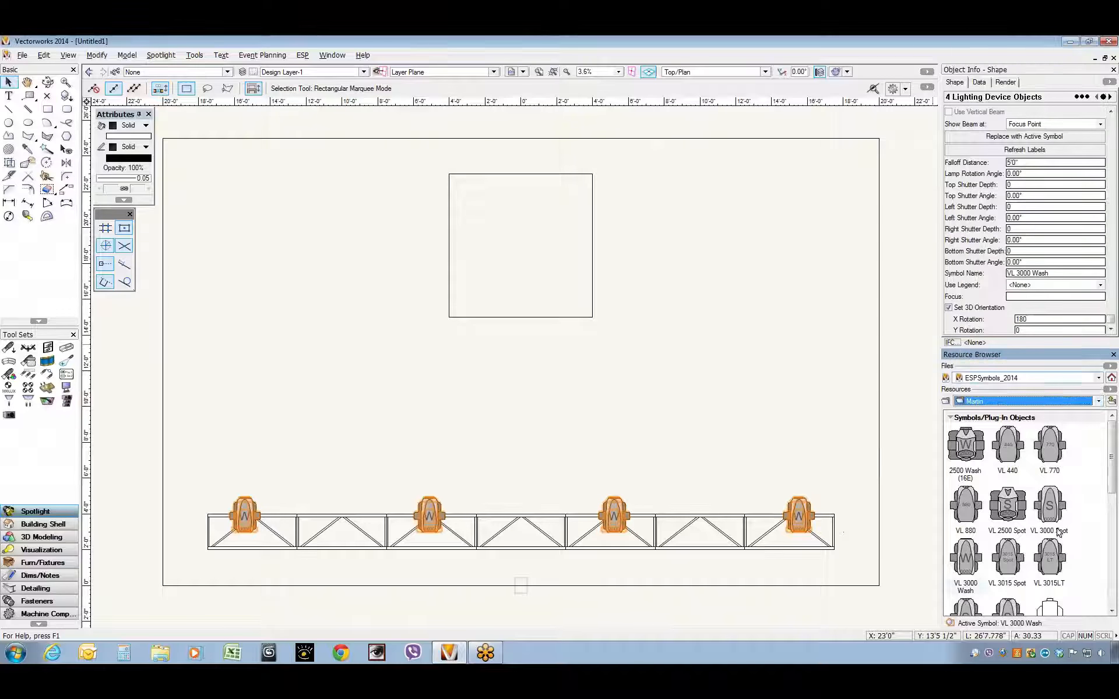
click(1112, 588)
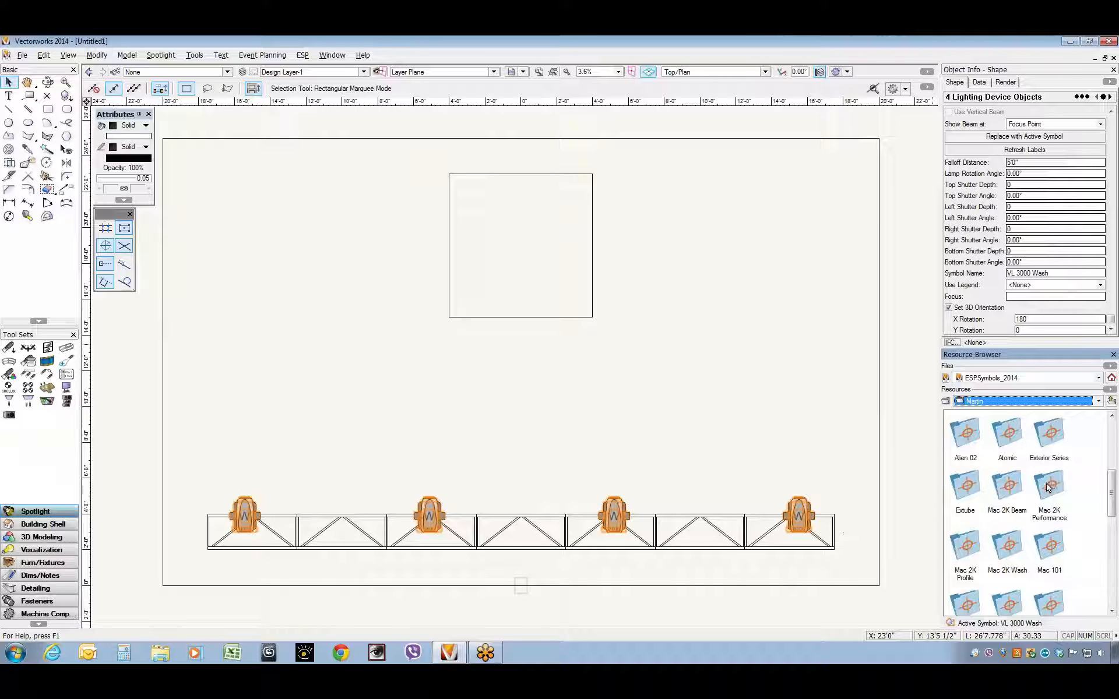
double_click(965, 548)
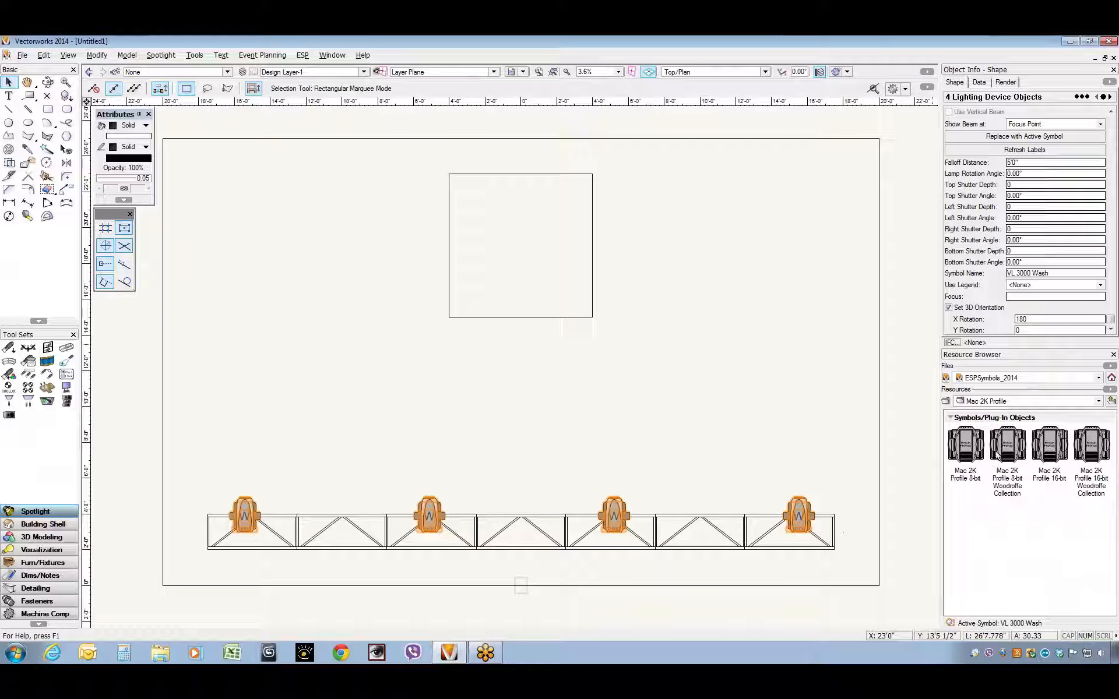
double_click(1053, 450)
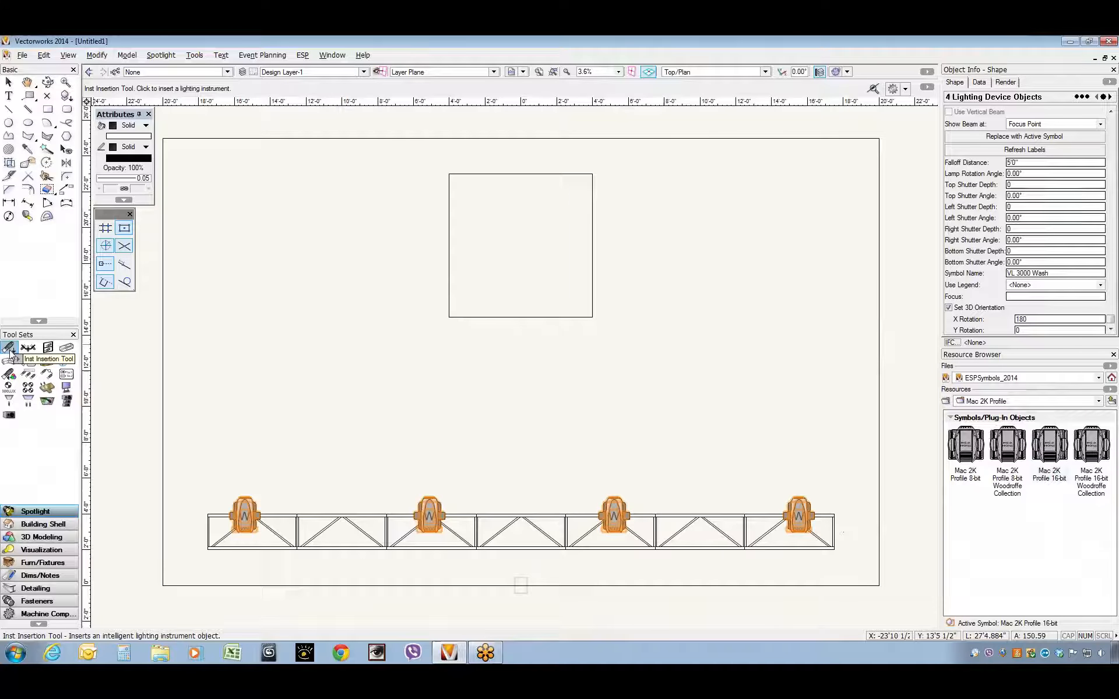
Step: Insert four Mac 2K Profile 16-bit fixtures, one just inside each corner of the stage
click(189, 166)
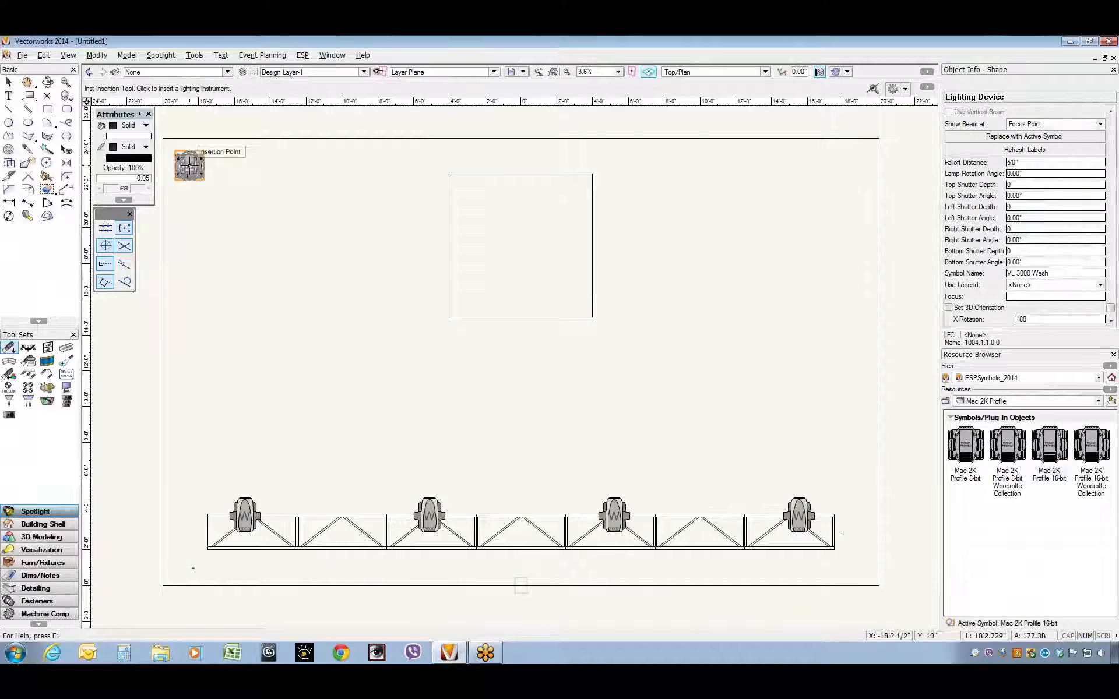
click(186, 564)
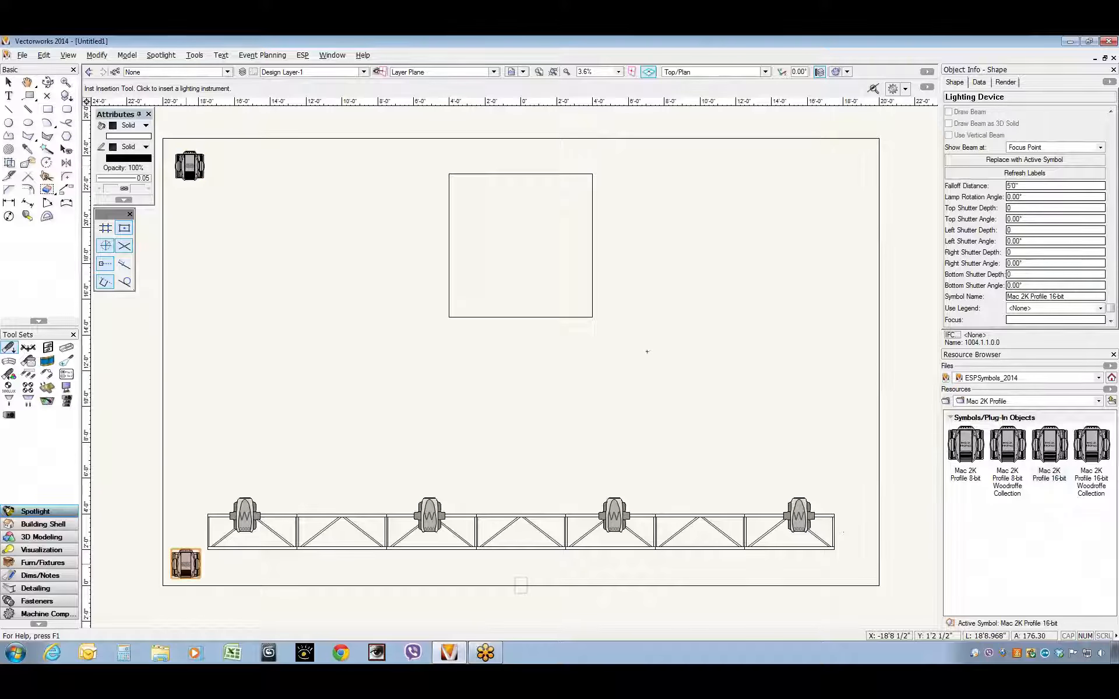
click(853, 162)
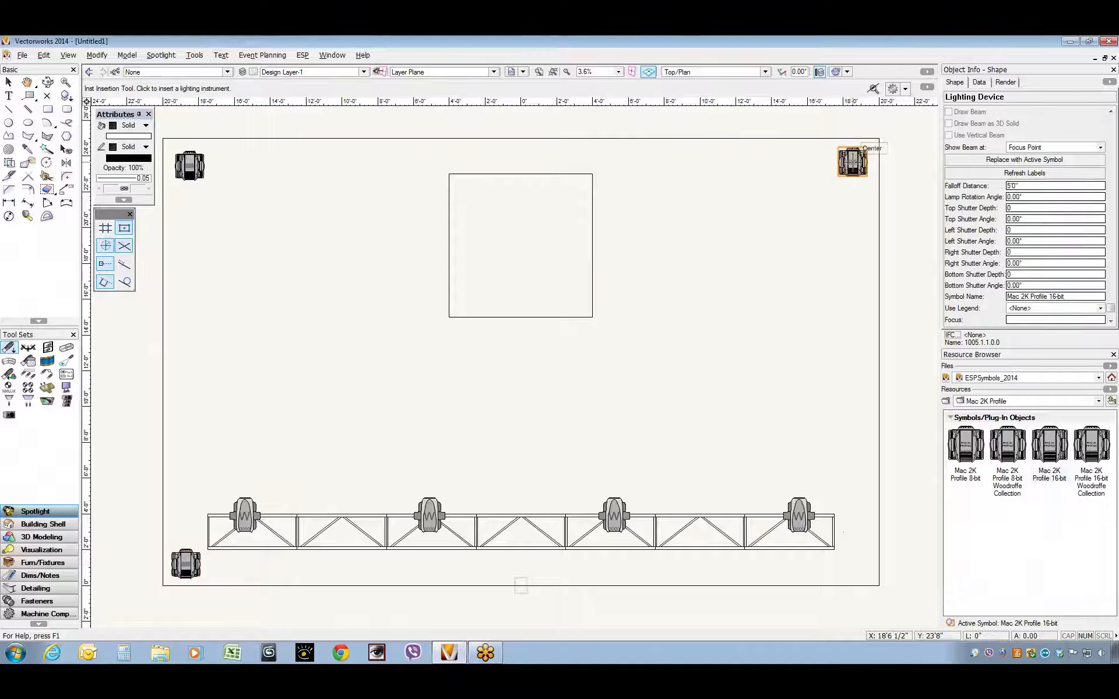
click(854, 564)
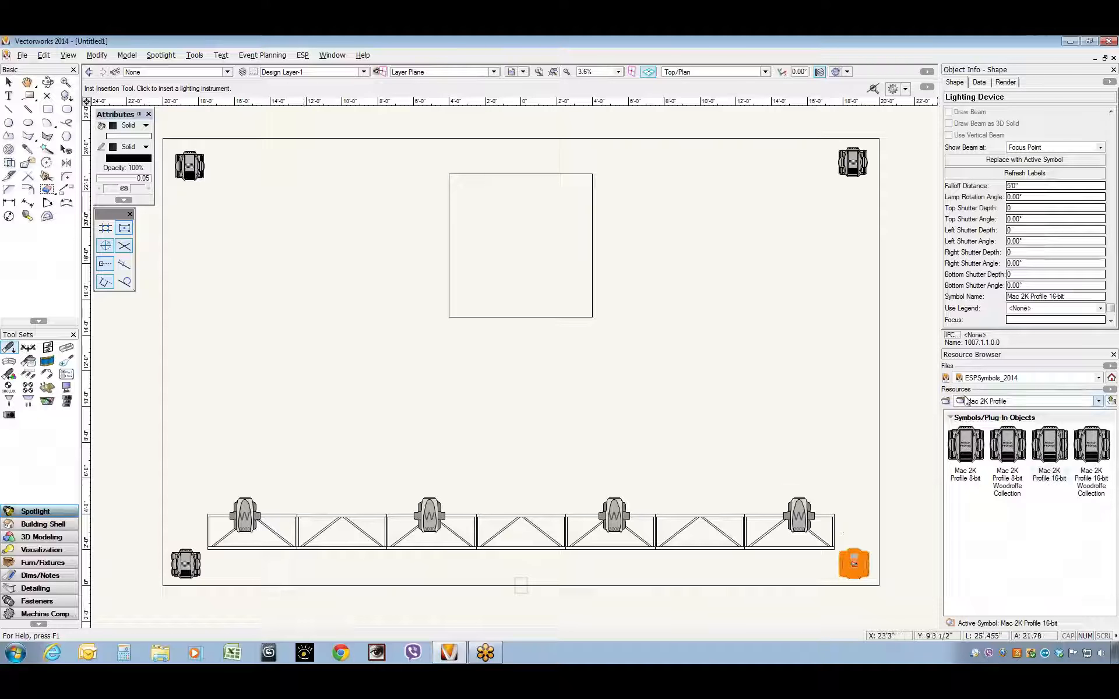
Step: Make ETC Source 4 19 from the ETC Source 4 Leko folder the active symbol
click(1099, 400)
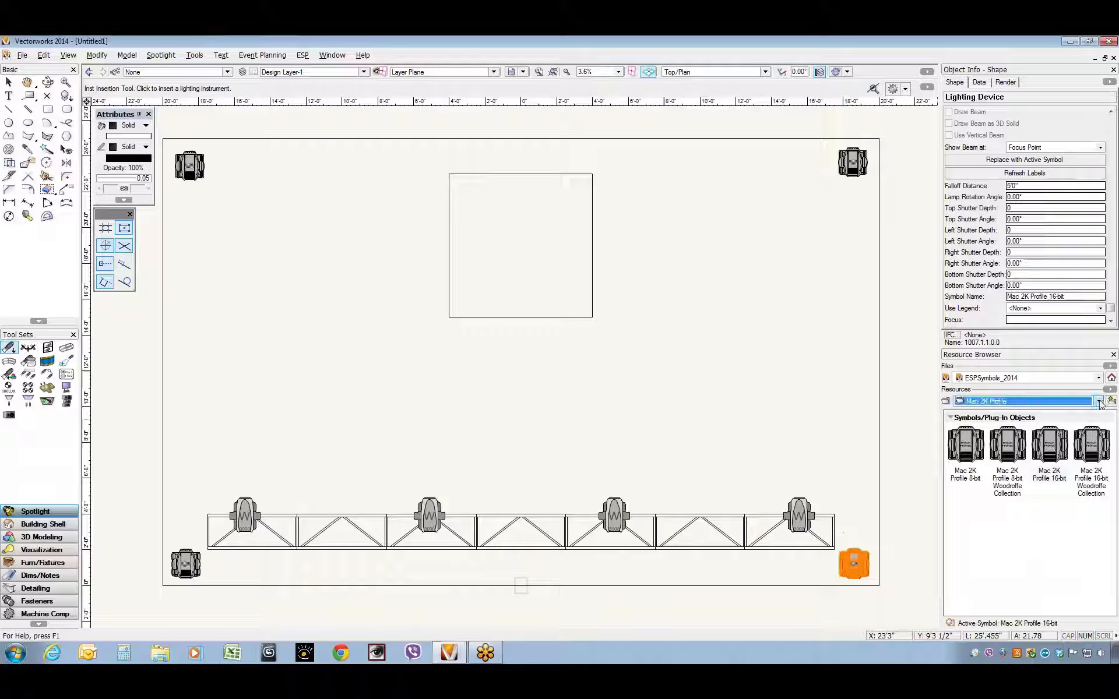
drag(1099, 259, 1099, 176)
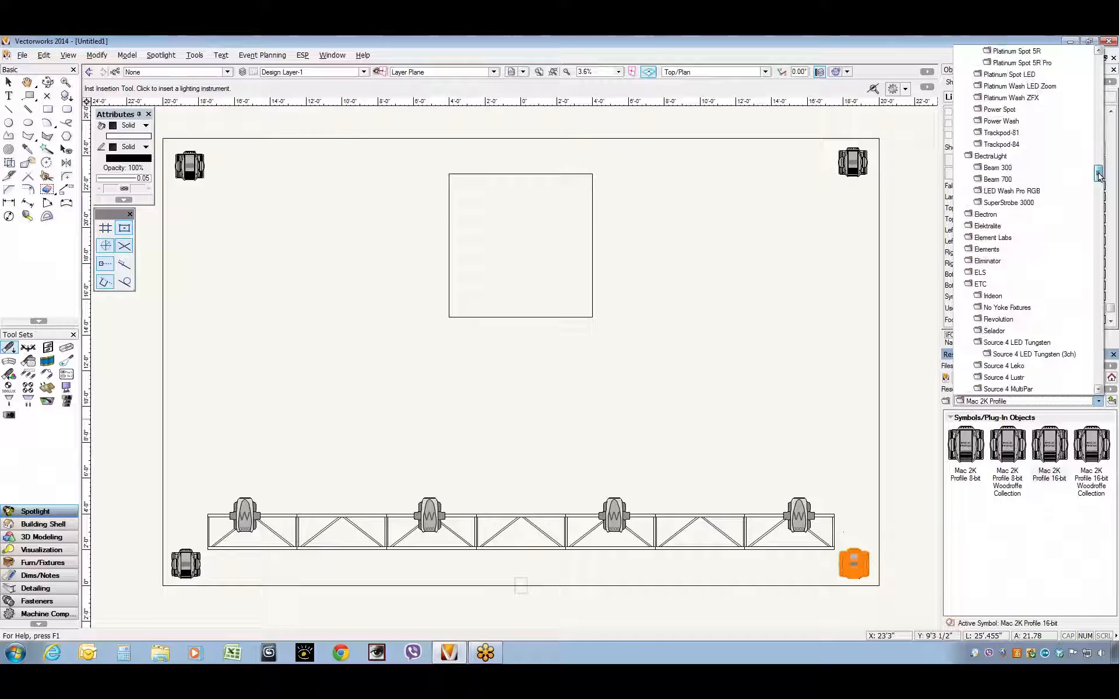
click(991, 284)
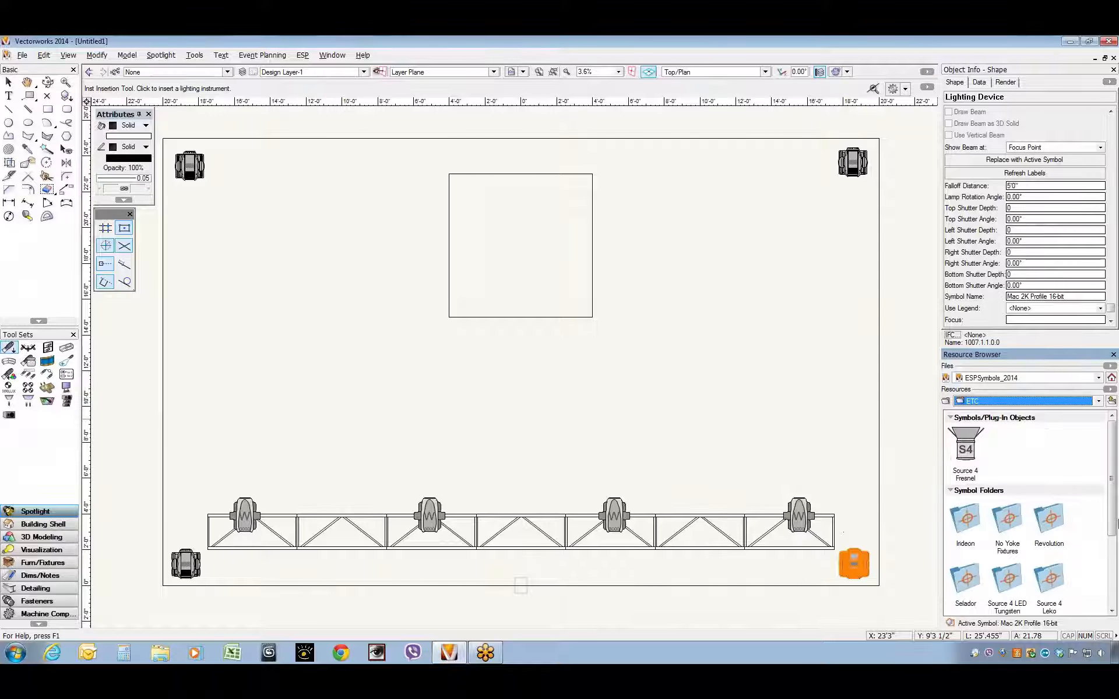
drag(1113, 522, 1102, 606)
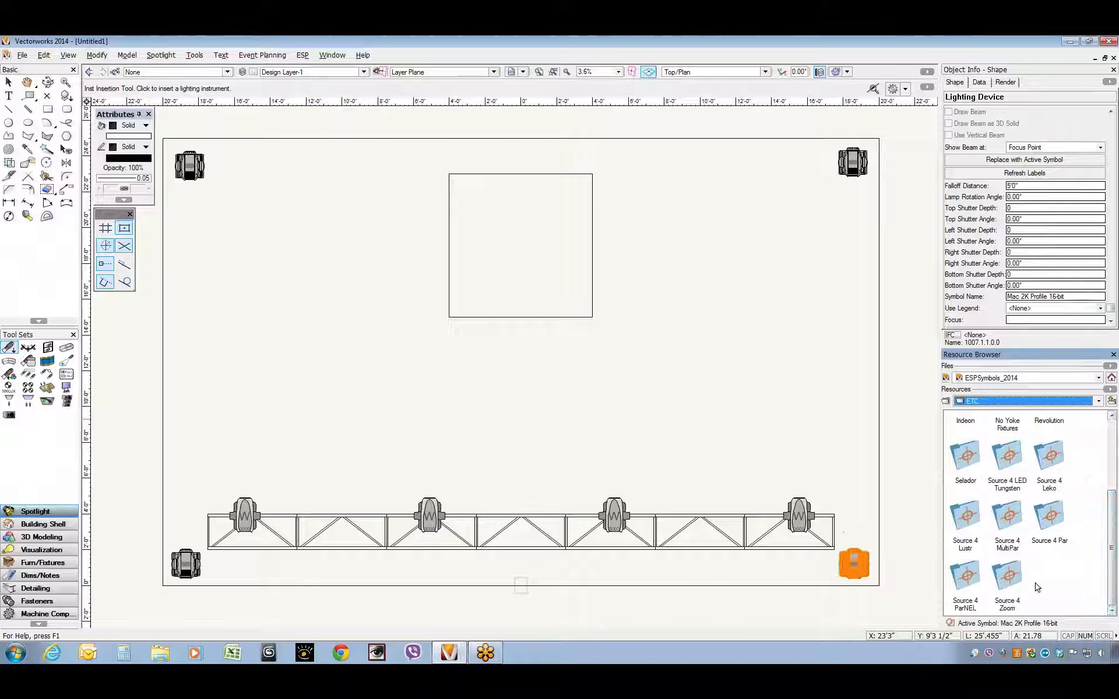
double_click(1049, 458)
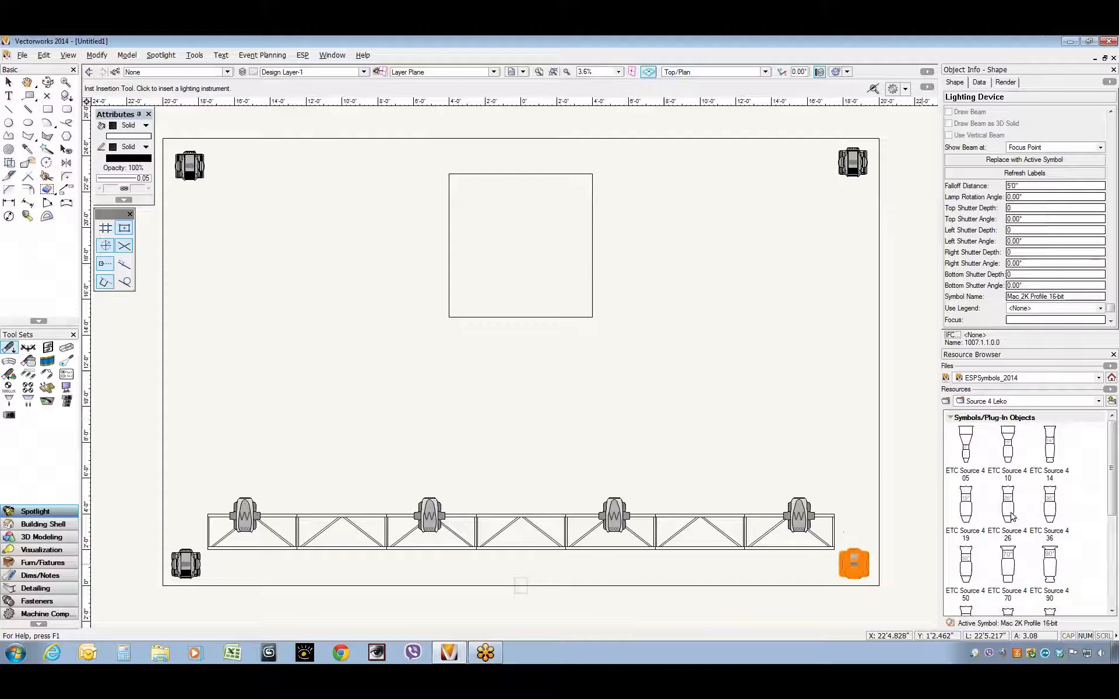
double_click(965, 512)
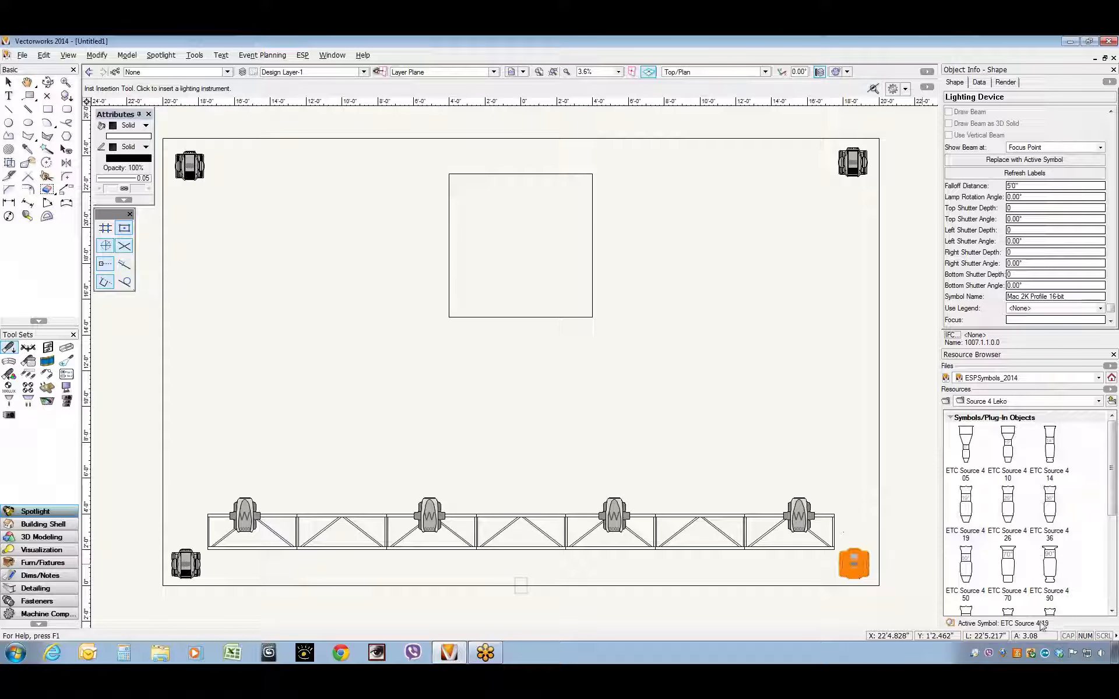
Step: Insert three ETC Source 4 19 fixtures on the truss's upstage edge, one in each gap between the VL 3000 Wash fixtures
click(341, 514)
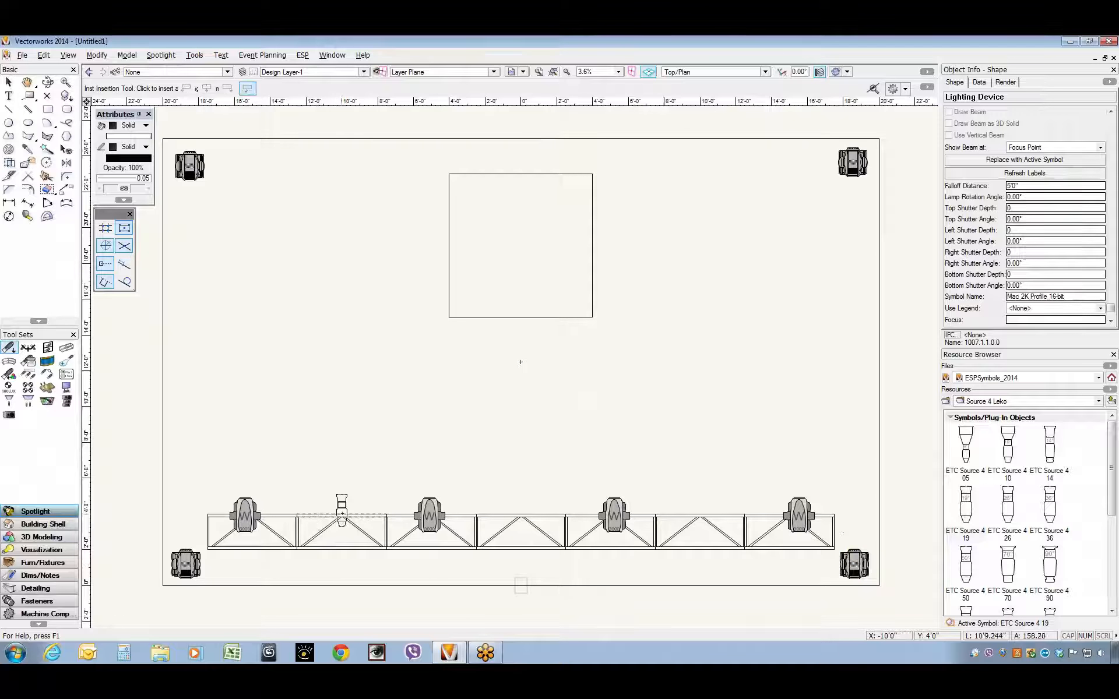
click(524, 514)
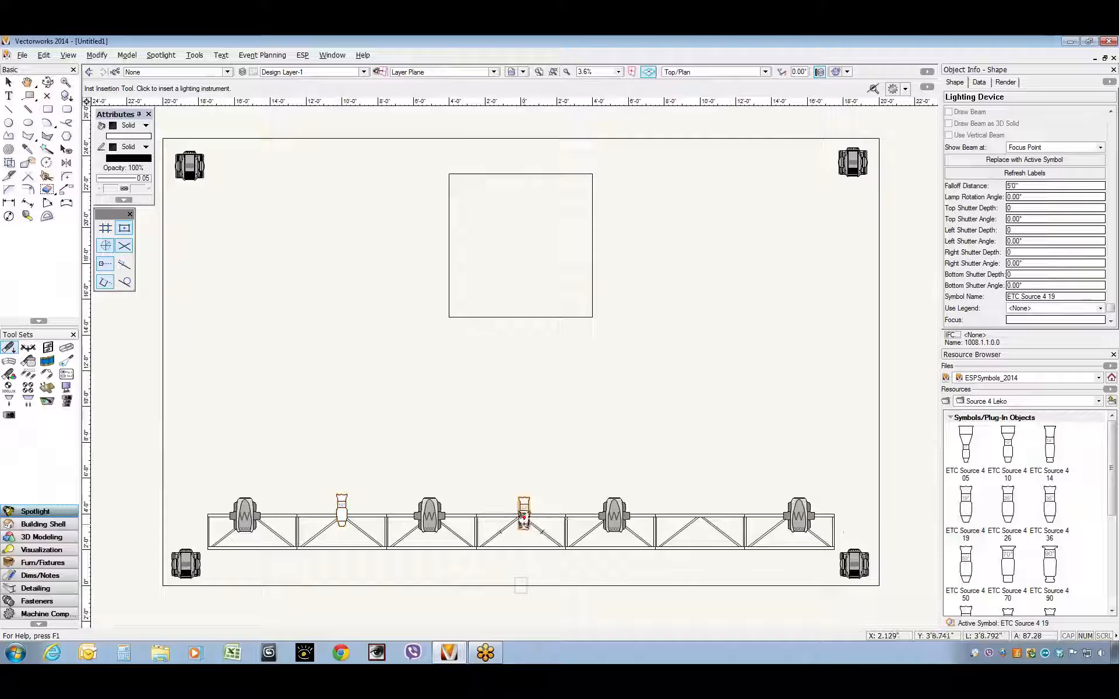
click(701, 516)
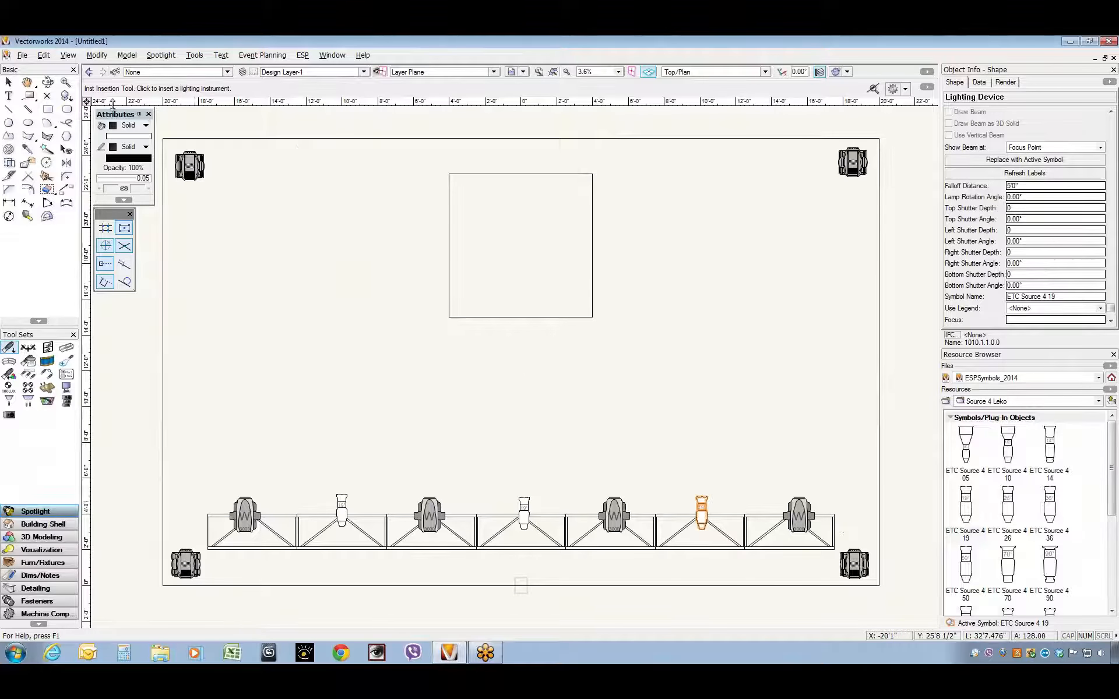
click(9, 83)
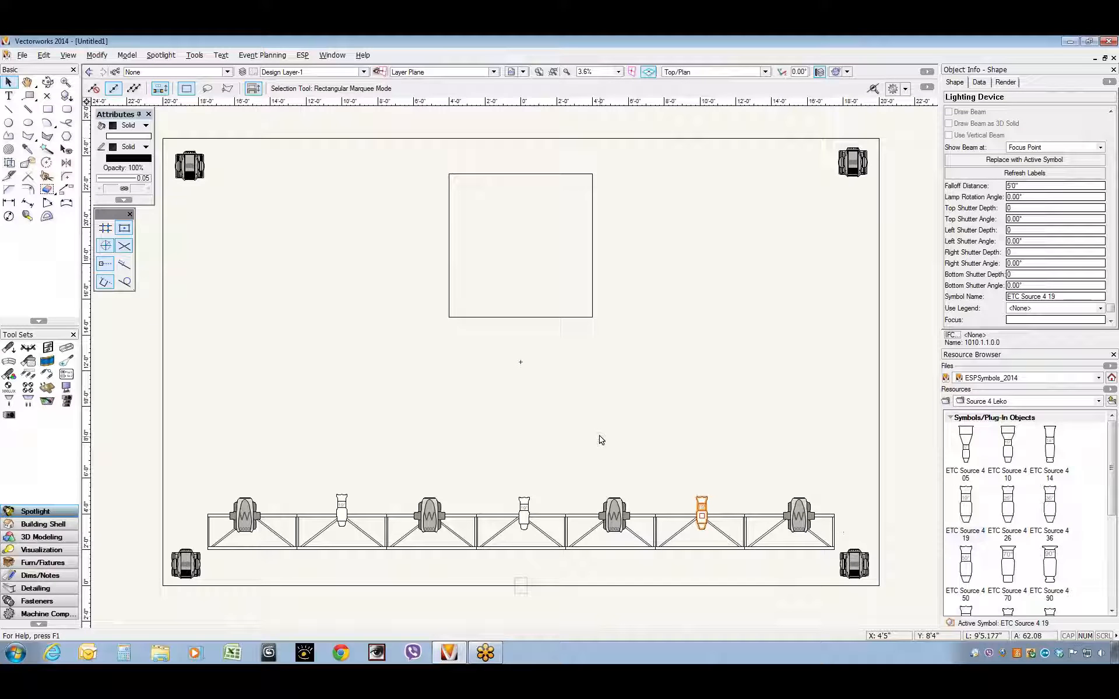
Step: Inspect the truss and fixtures in Left Isometric and Top views, and return to Top/Plan with the whole stage framed
key(1)
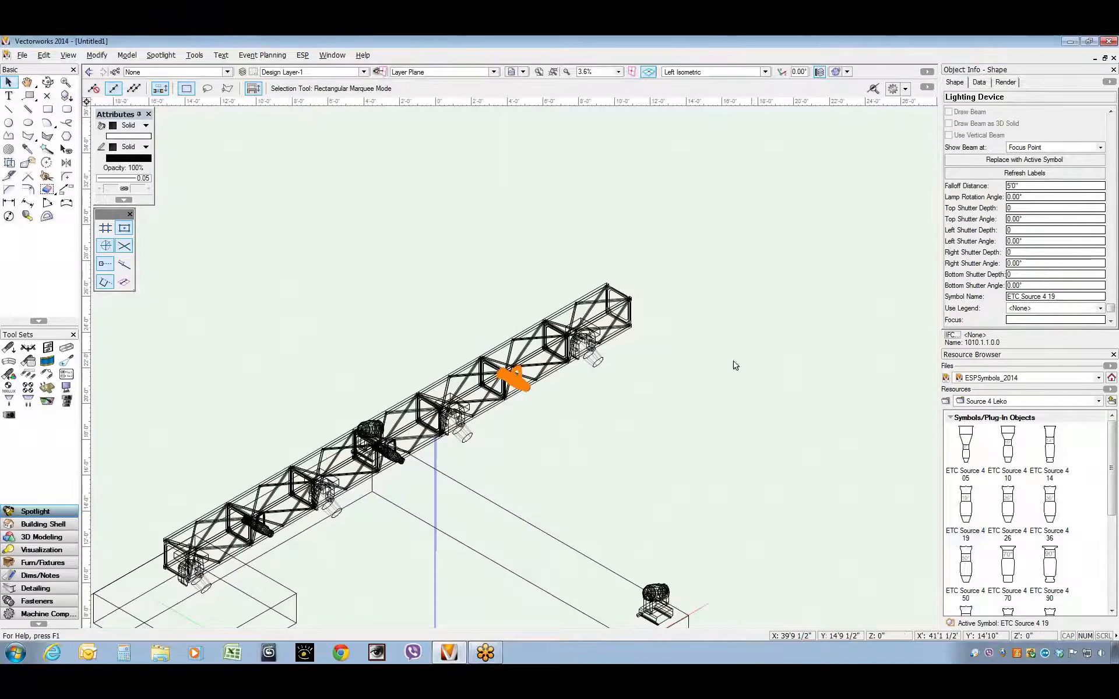
key(h)
drag(640, 393, 658, 376)
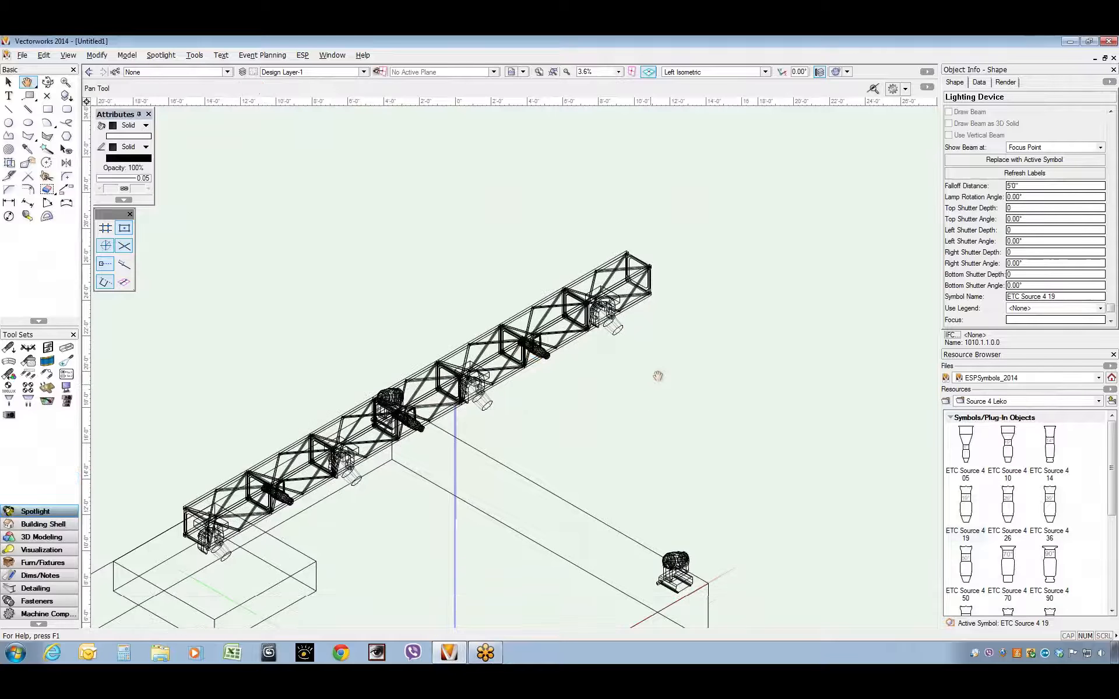
middle_drag(657, 376, 743, 286)
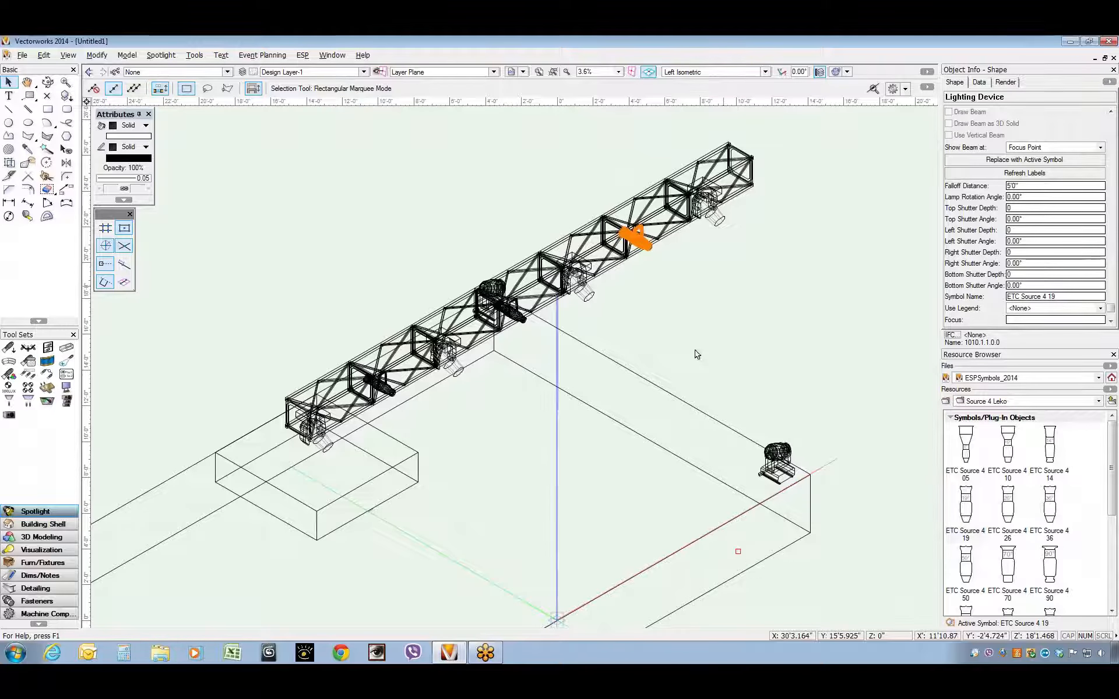
middle_drag(481, 473, 592, 408)
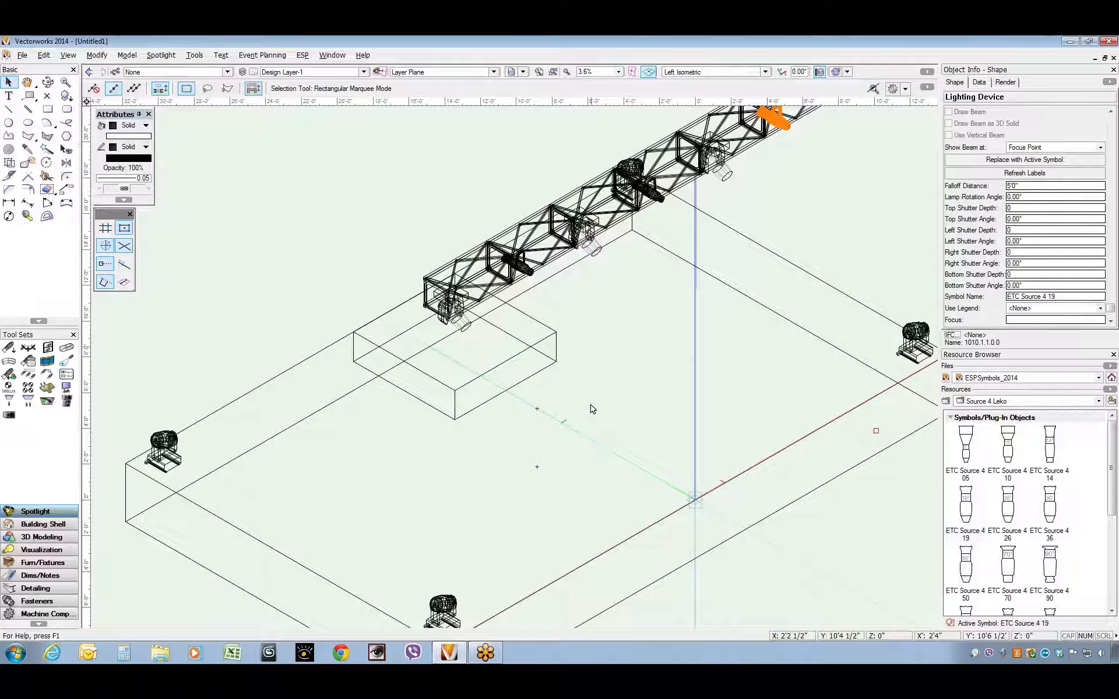
key(5)
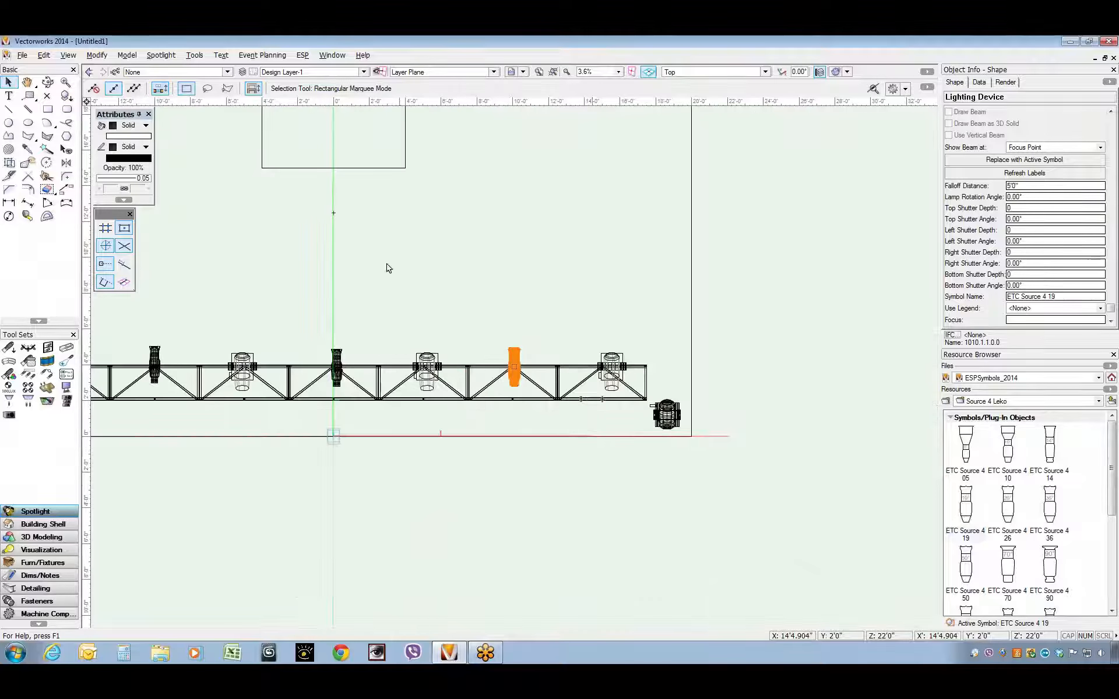
middle_drag(362, 271, 534, 415)
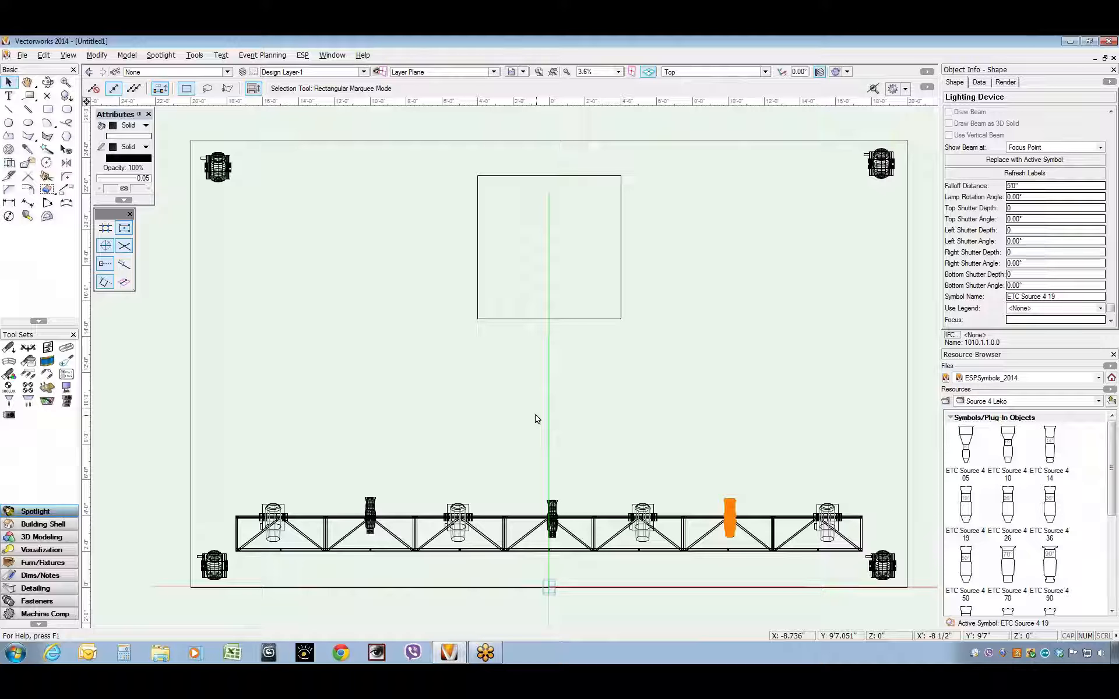
key(ctrl+5)
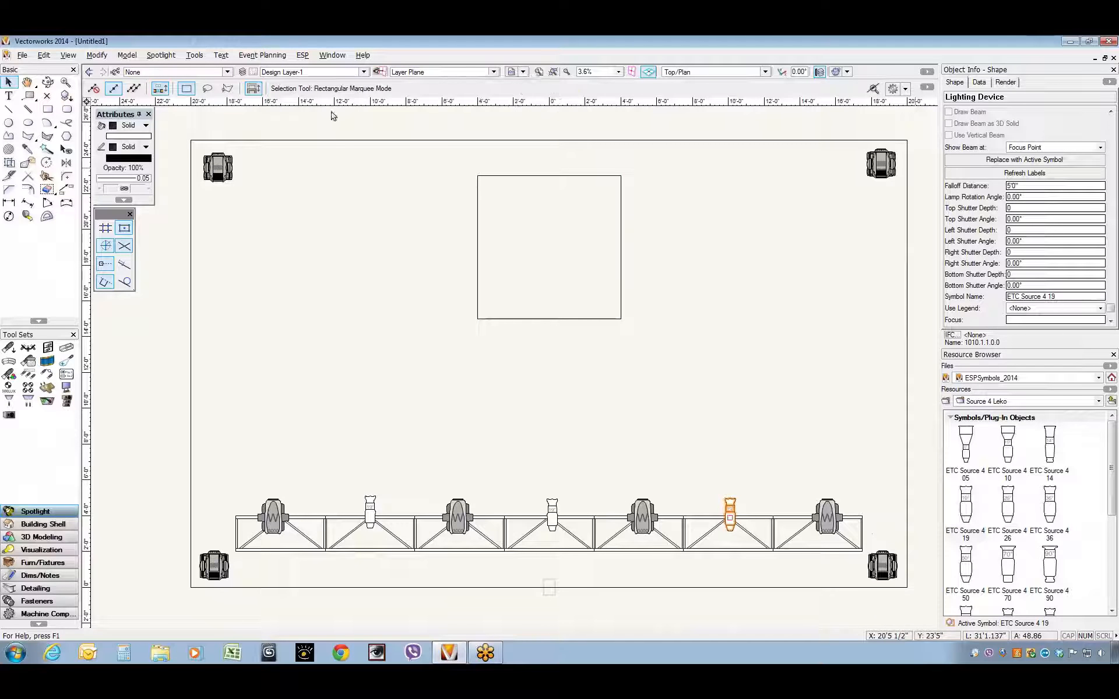
Step: Start a new label legend in the Label Legend Manager and name it Movers
click(161, 56)
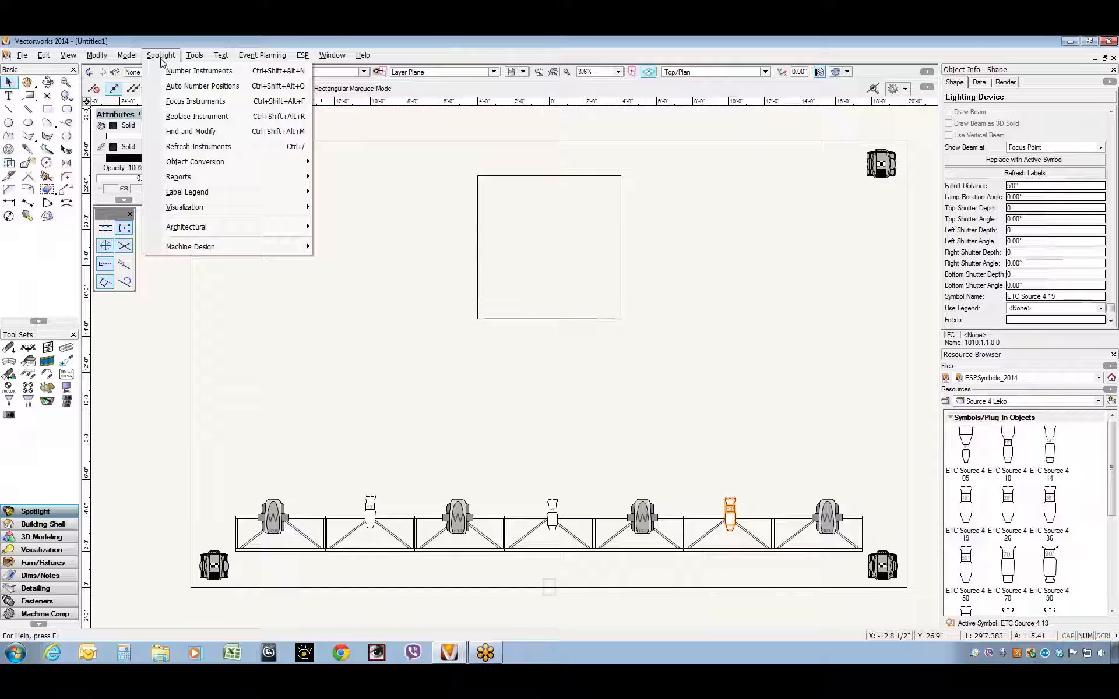
mouse_move(195, 196)
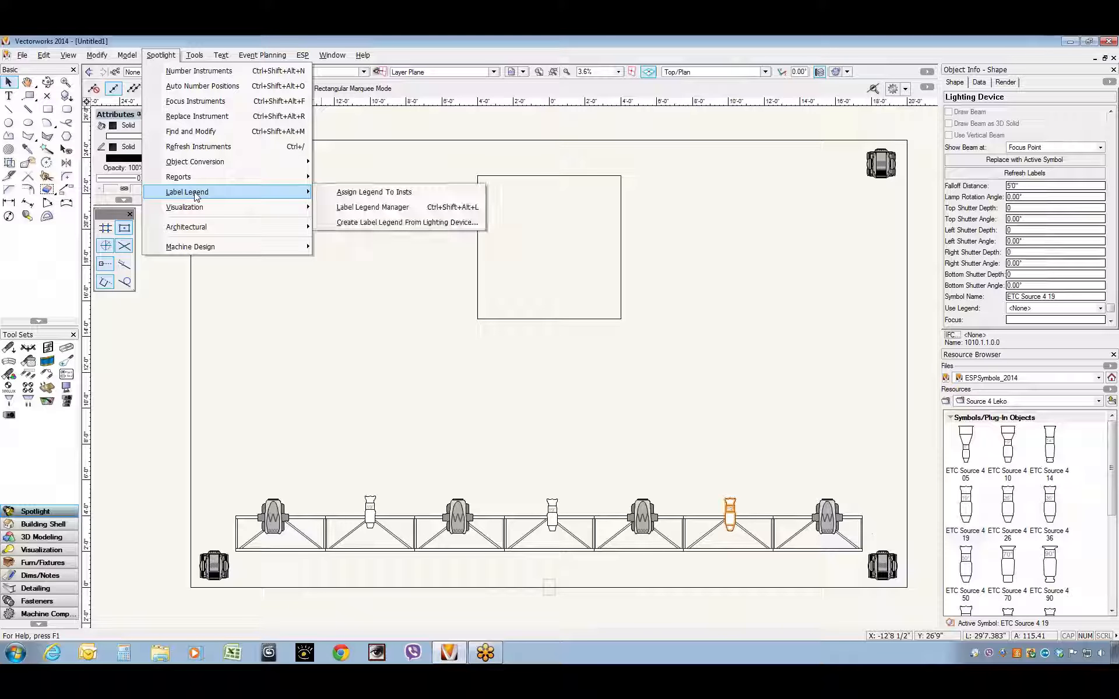
click(373, 207)
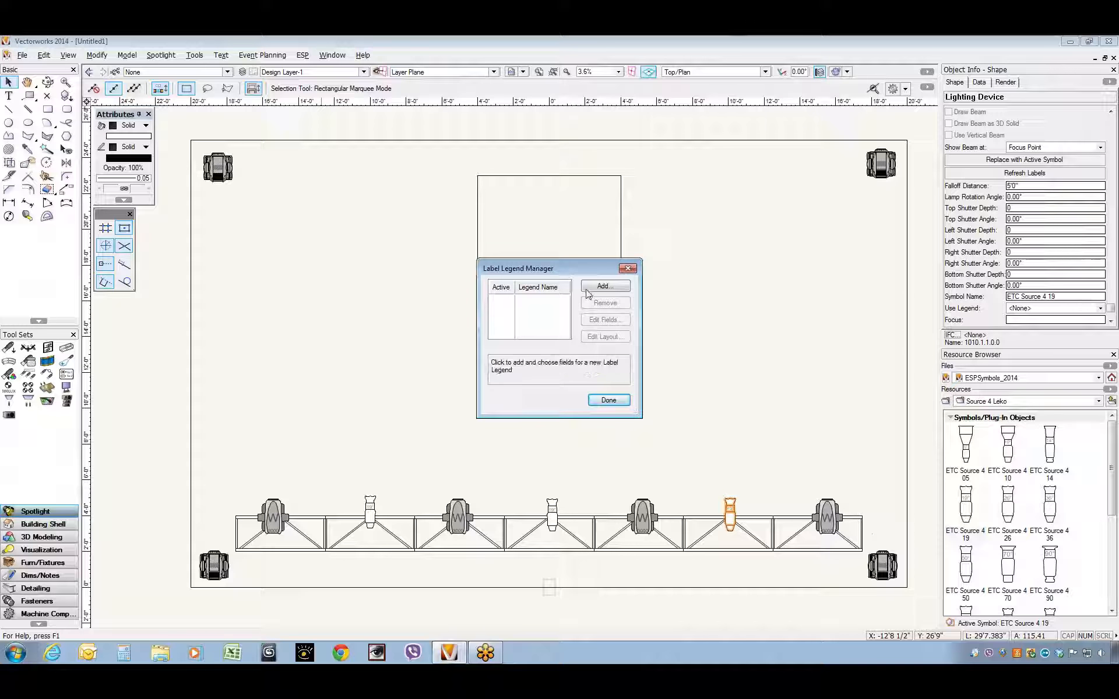
click(605, 286)
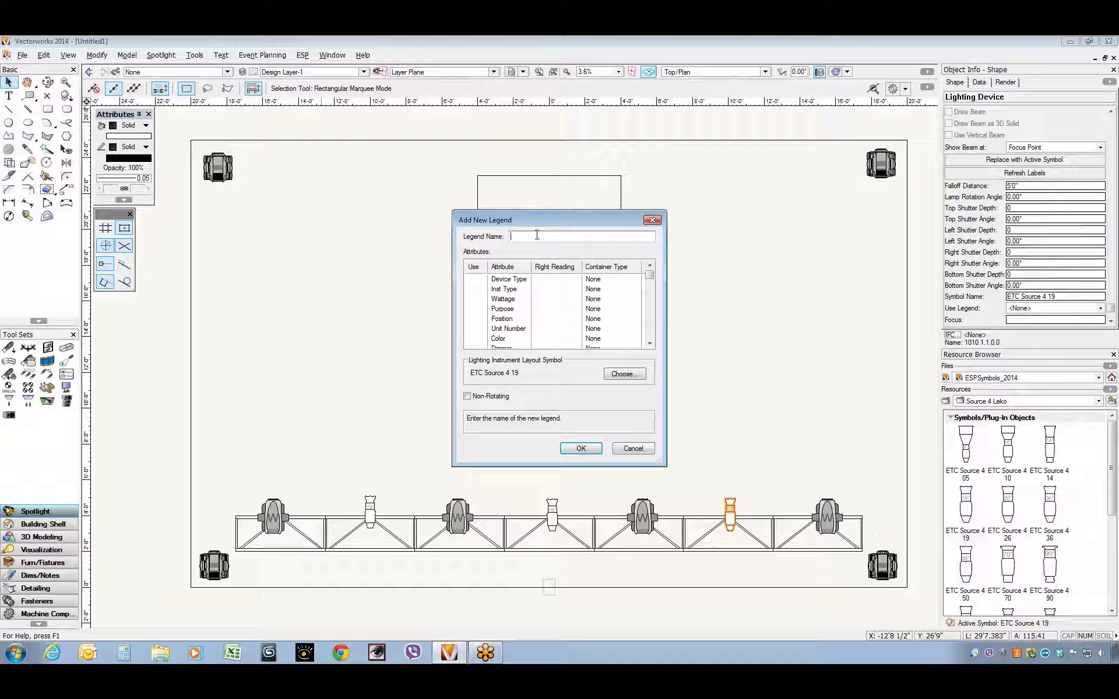
text(M)
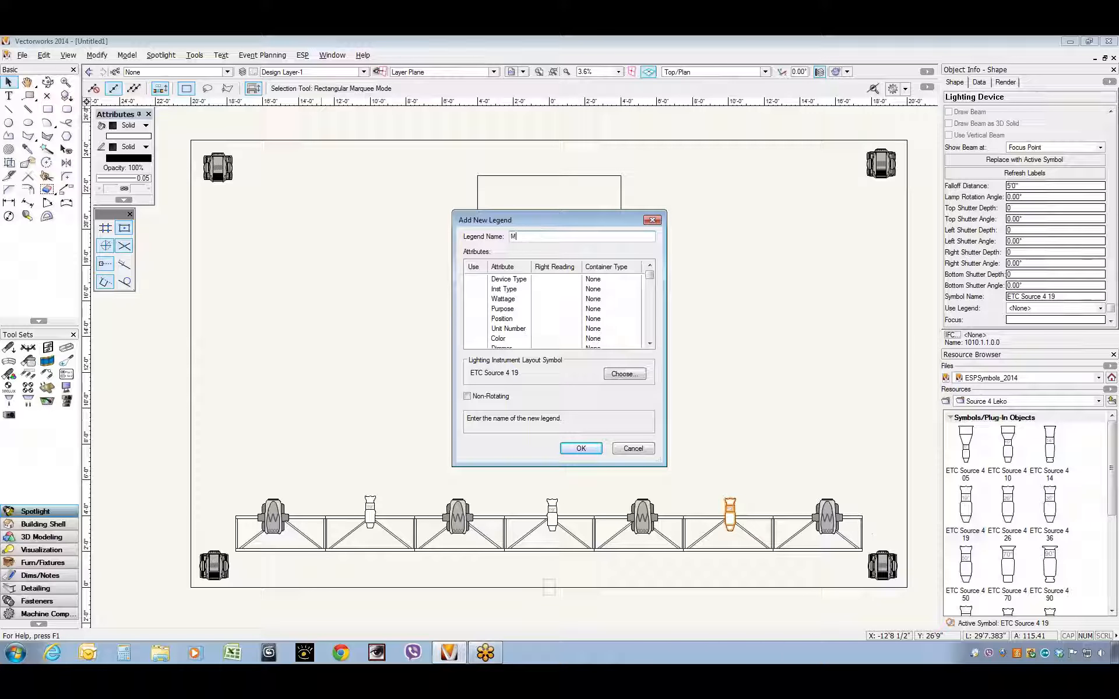
text(overs)
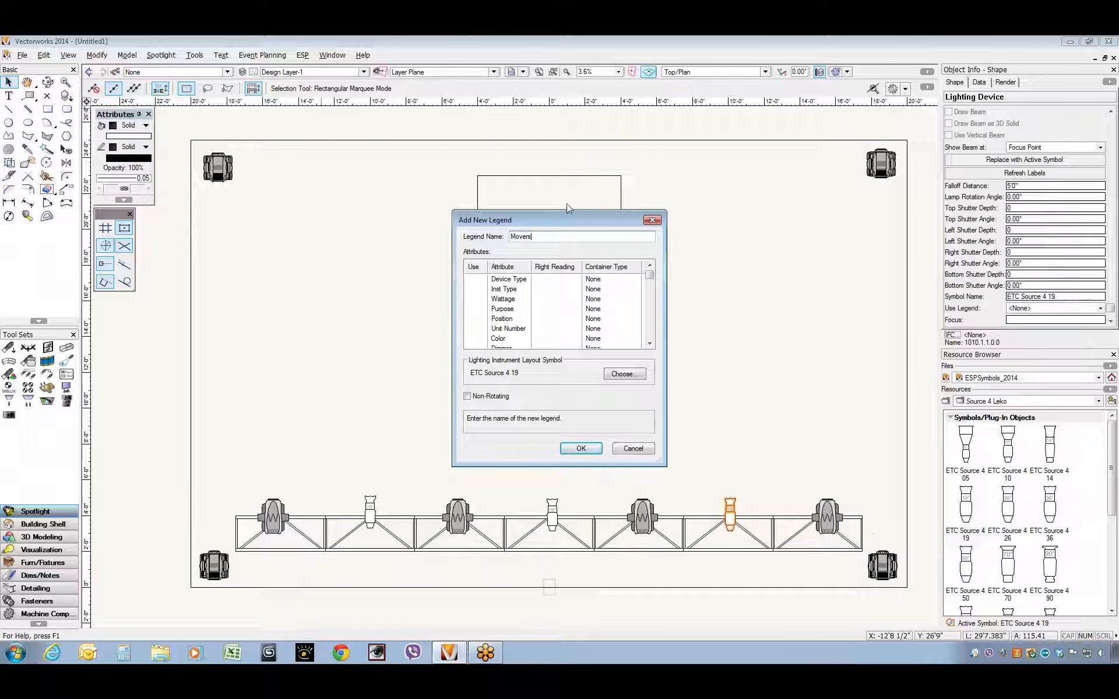
Step: Include Unit Number in a Rectangle container, Channel in a Hexagon and Universe in a Circle in the Movers legend
click(480, 330)
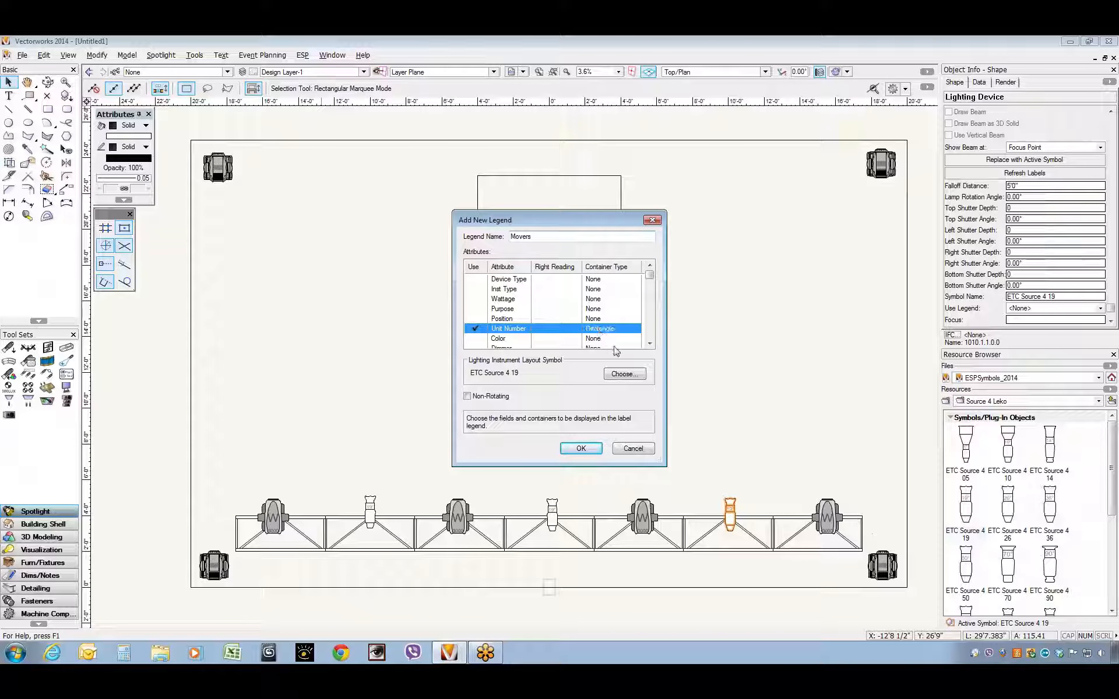
scroll(481, 326, down, 3)
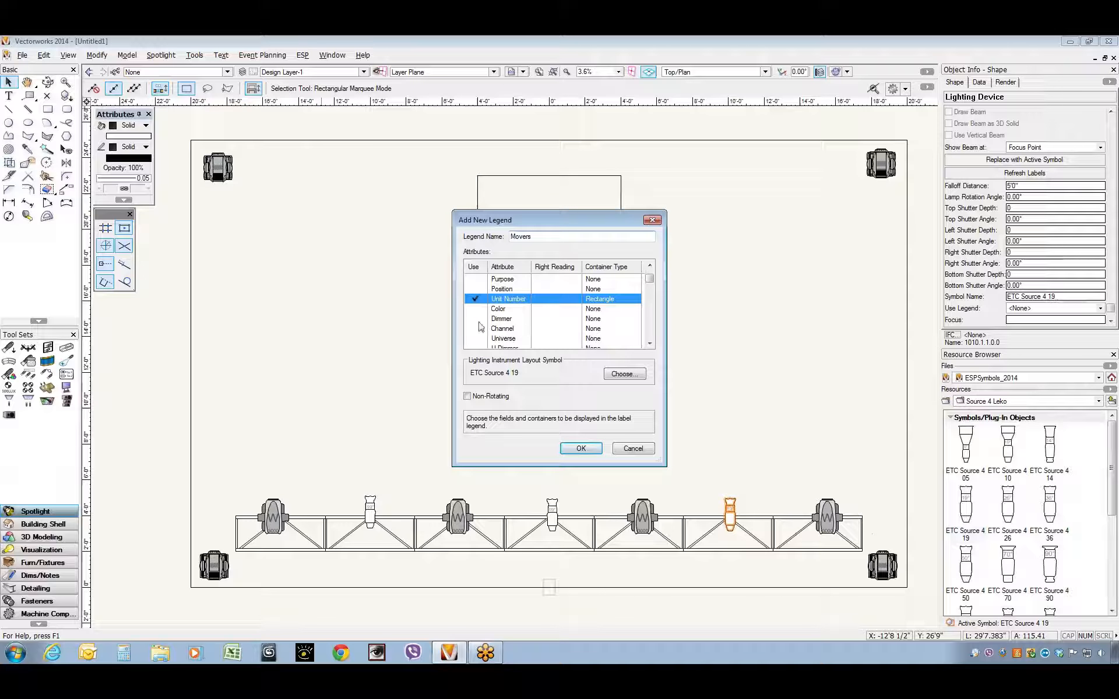
click(476, 329)
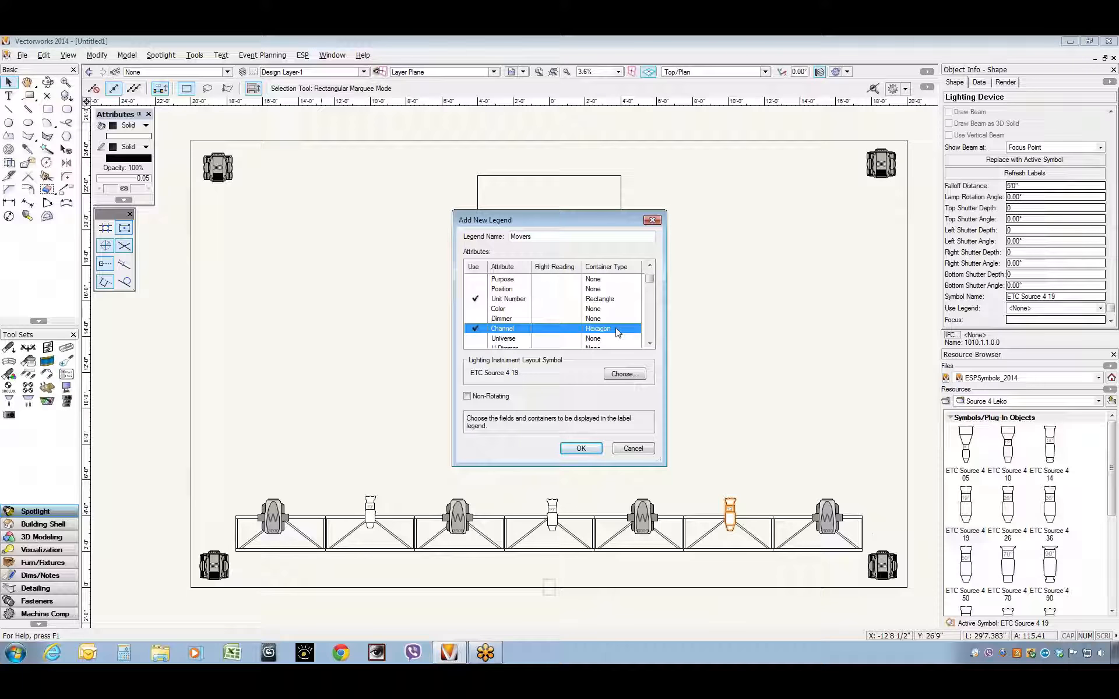
click(475, 339)
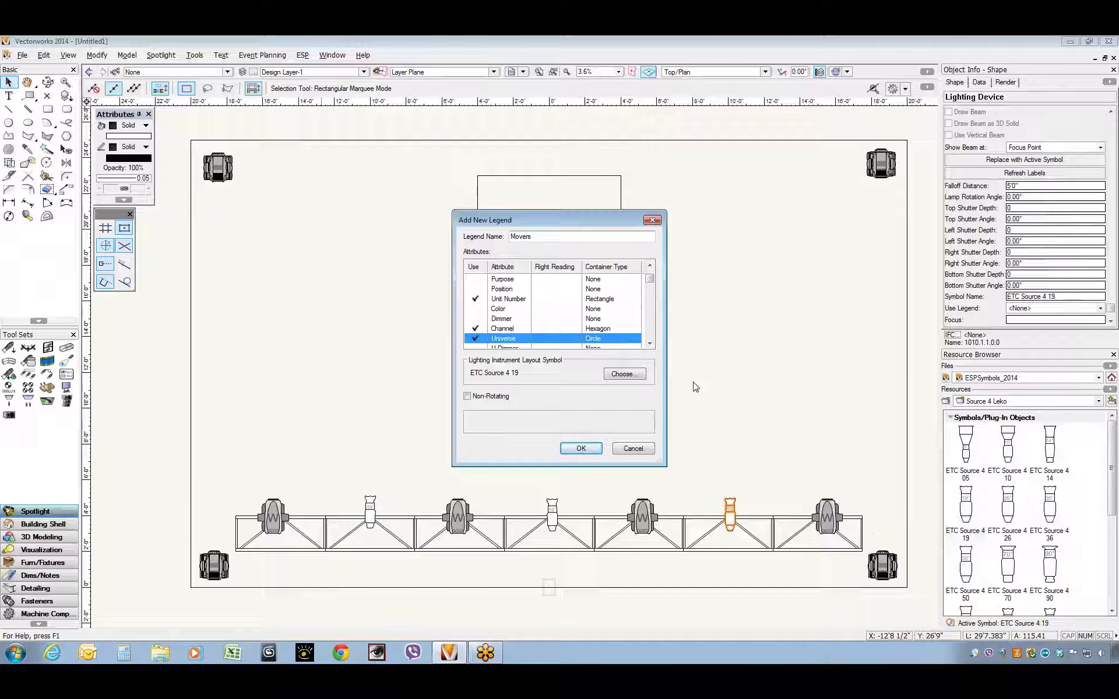
Step: Base the Movers legend layout on the VL 3000 Wash symbol and make Movers the active legend
click(624, 374)
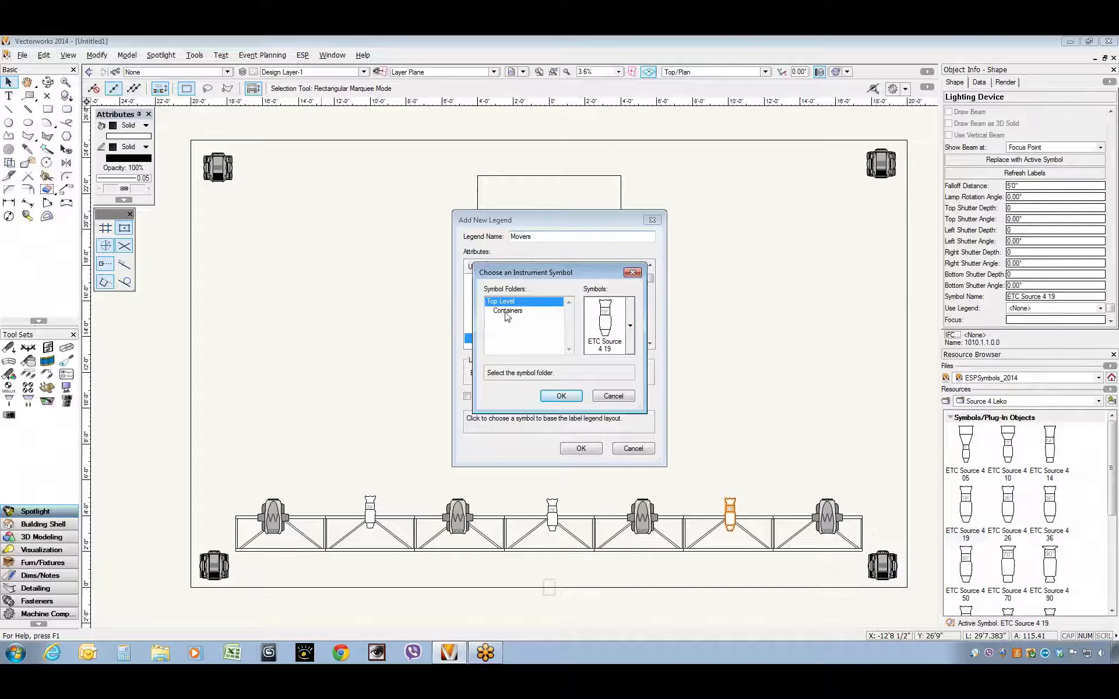
click(630, 325)
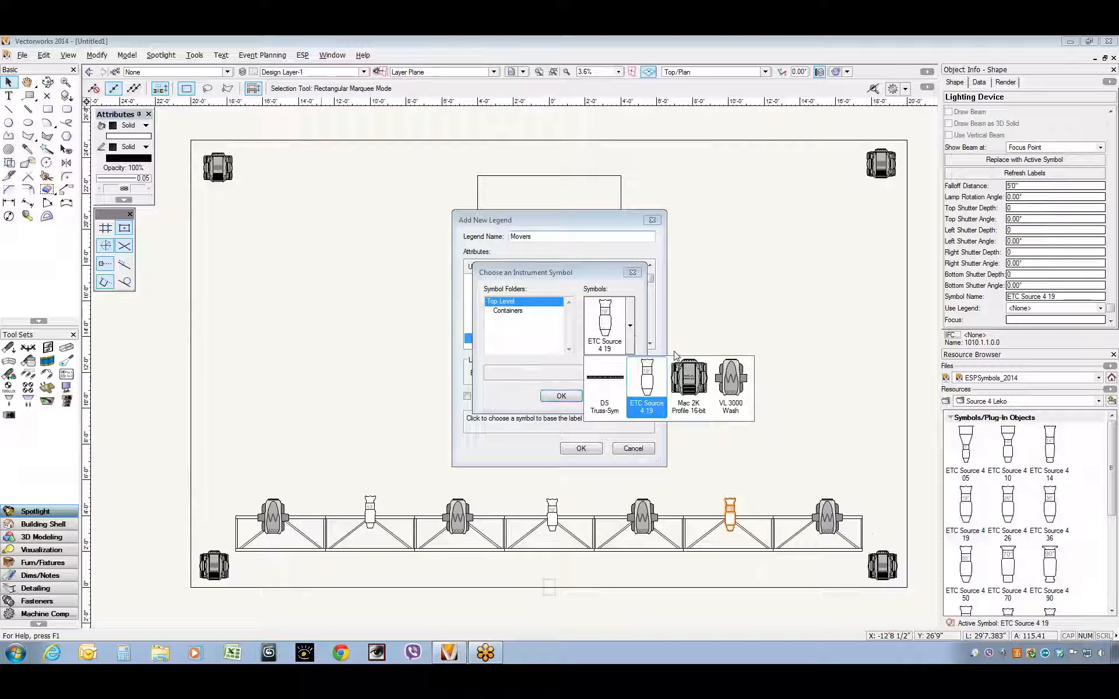
click(725, 384)
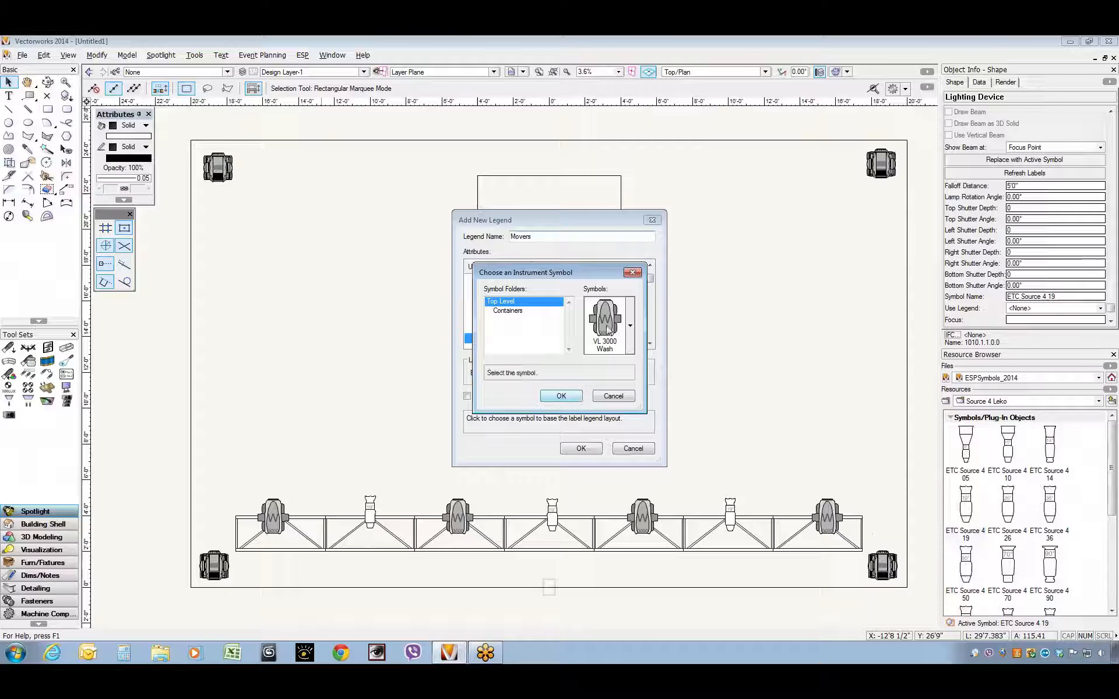
click(571, 399)
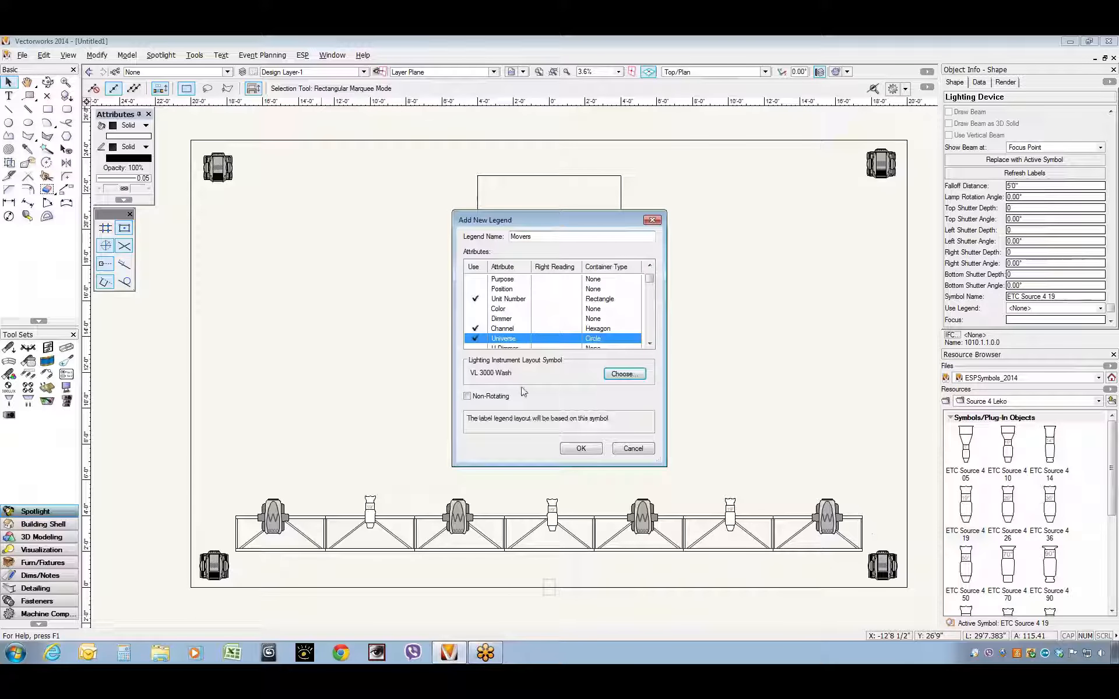
click(583, 450)
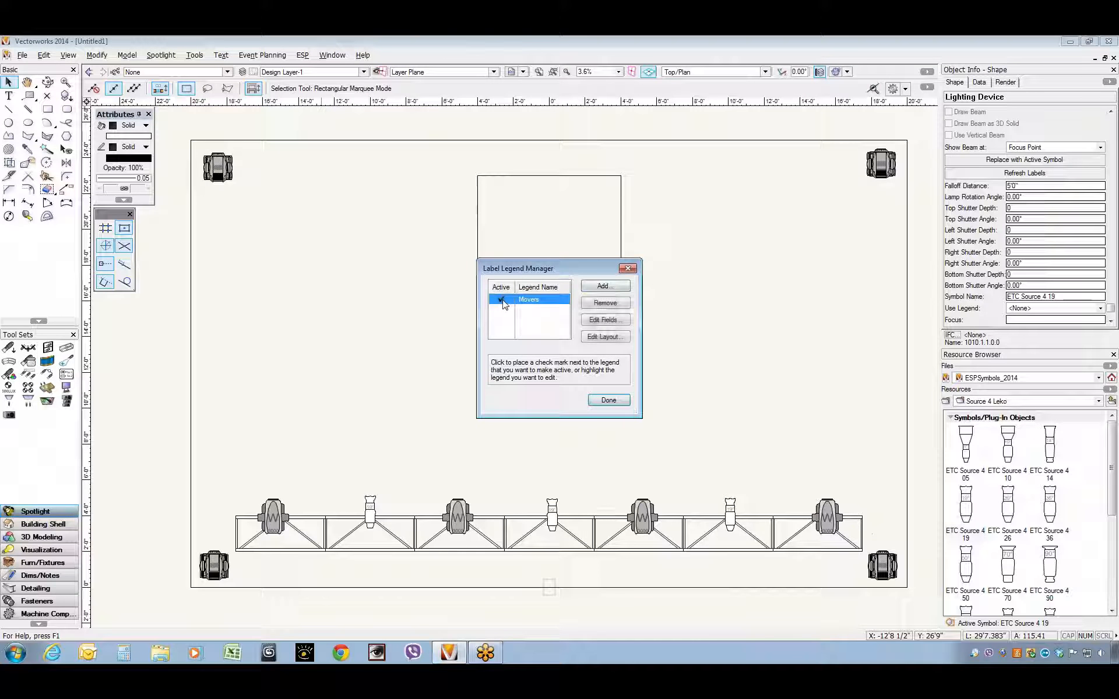
Step: Open the Movers legend layout and set the Unit Number, Channel and Universe labels to 144 pt text
click(615, 341)
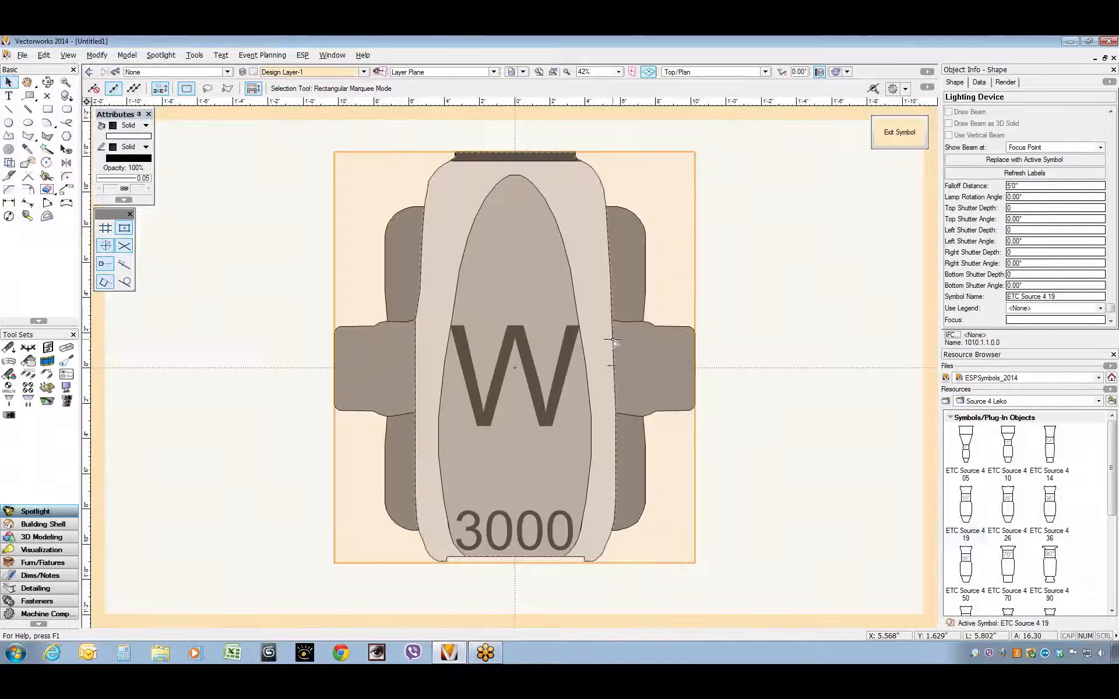
scroll(687, 331, down, 3)
middle_drag(753, 346, 672, 384)
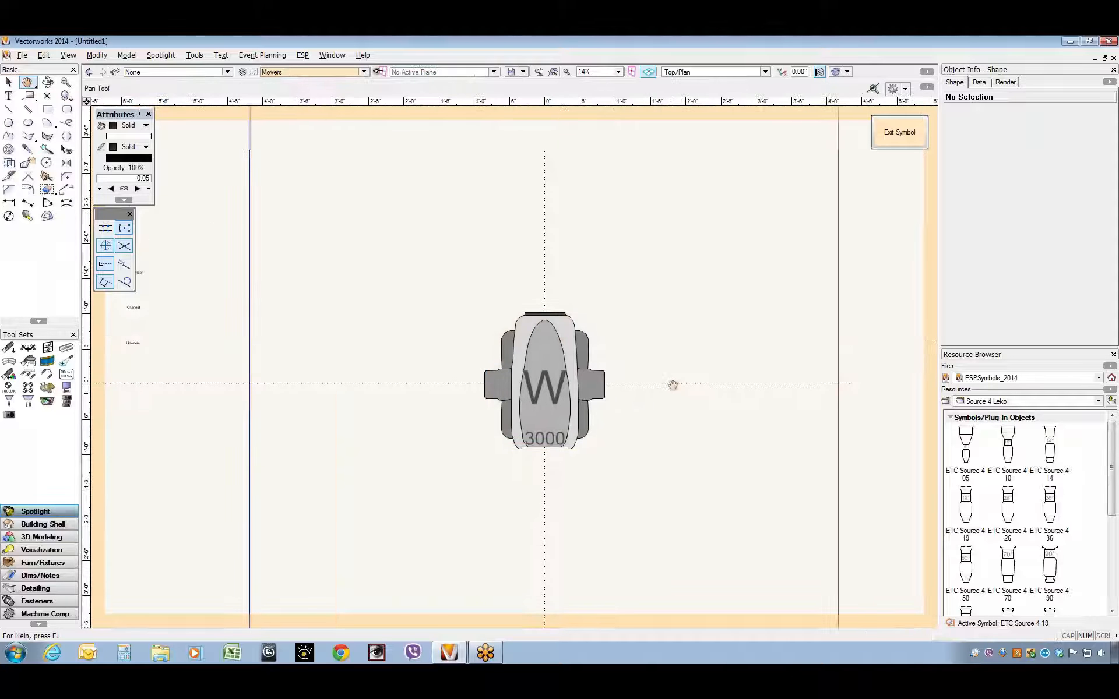
middle_drag(217, 345, 297, 332)
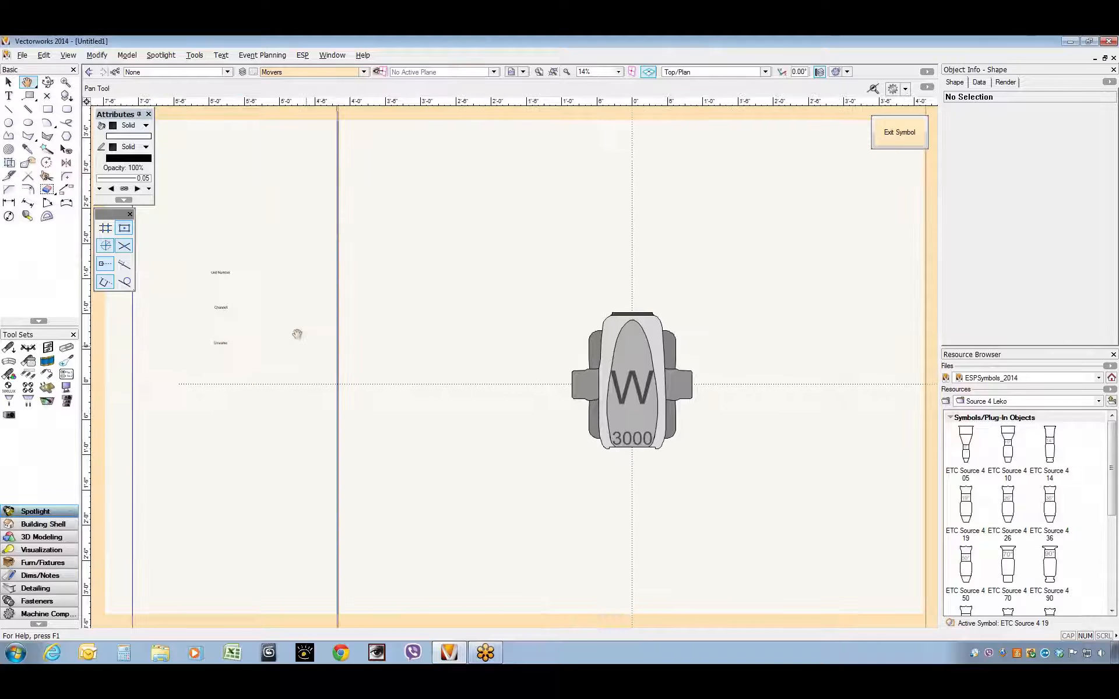
drag(166, 243, 265, 421)
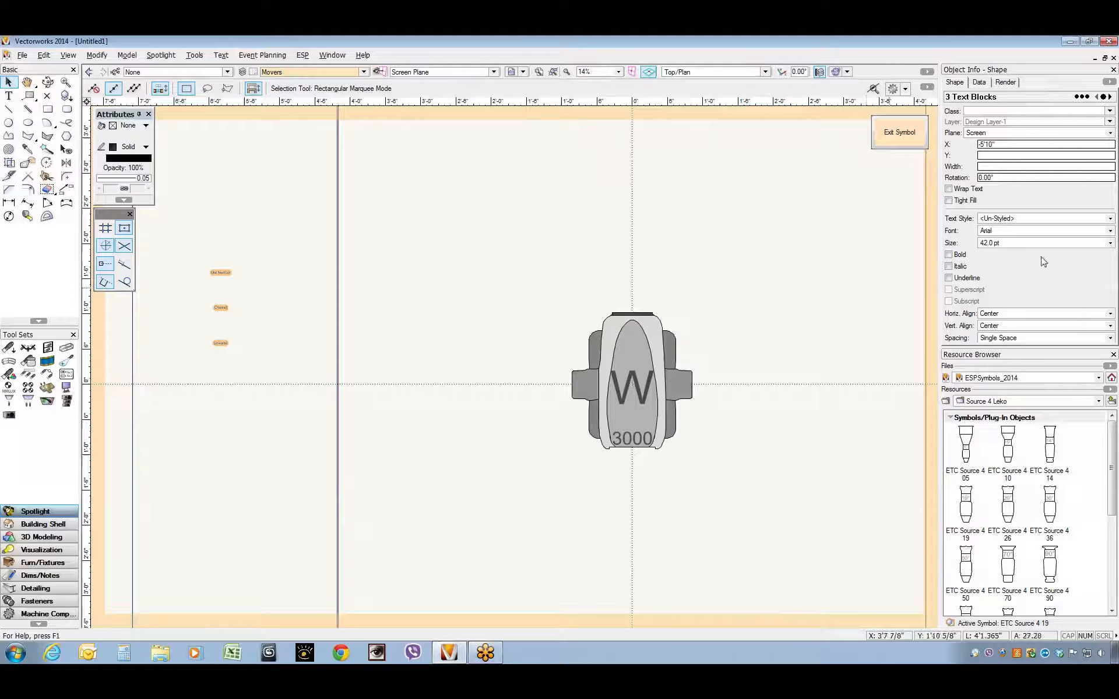
click(1051, 243)
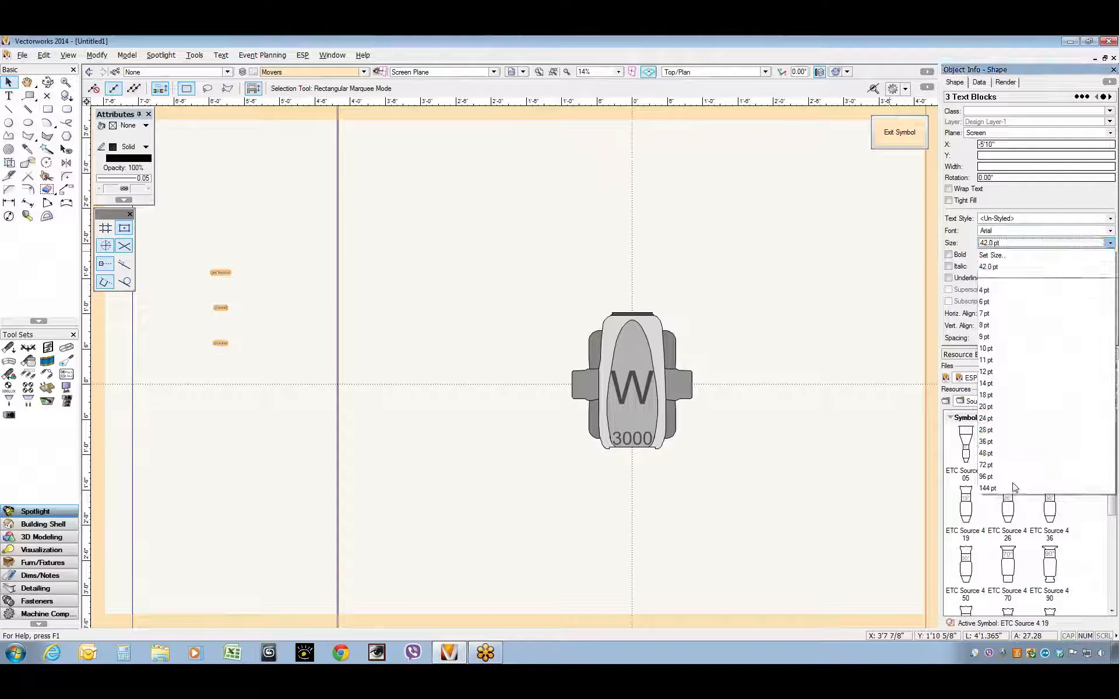
click(1013, 490)
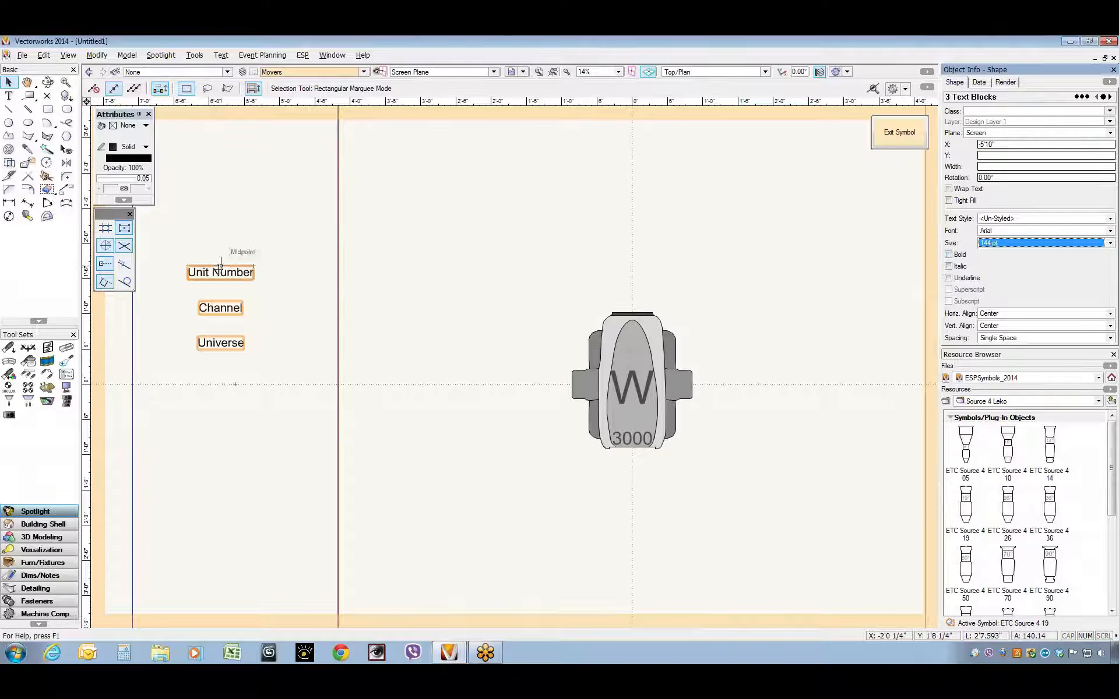
Step: Place Unit Number below the VL 3000 symbol, Channel to its right and Universe to its left, and exit the legend layout
drag(223, 273, 634, 473)
drag(221, 308, 729, 389)
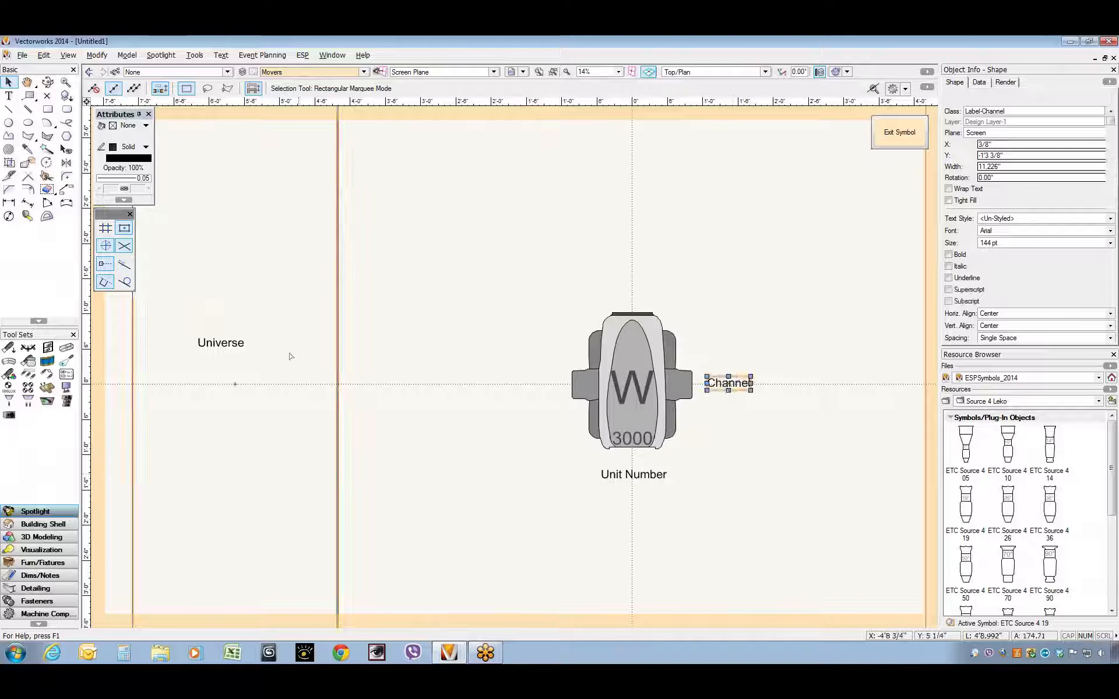
drag(221, 342, 530, 387)
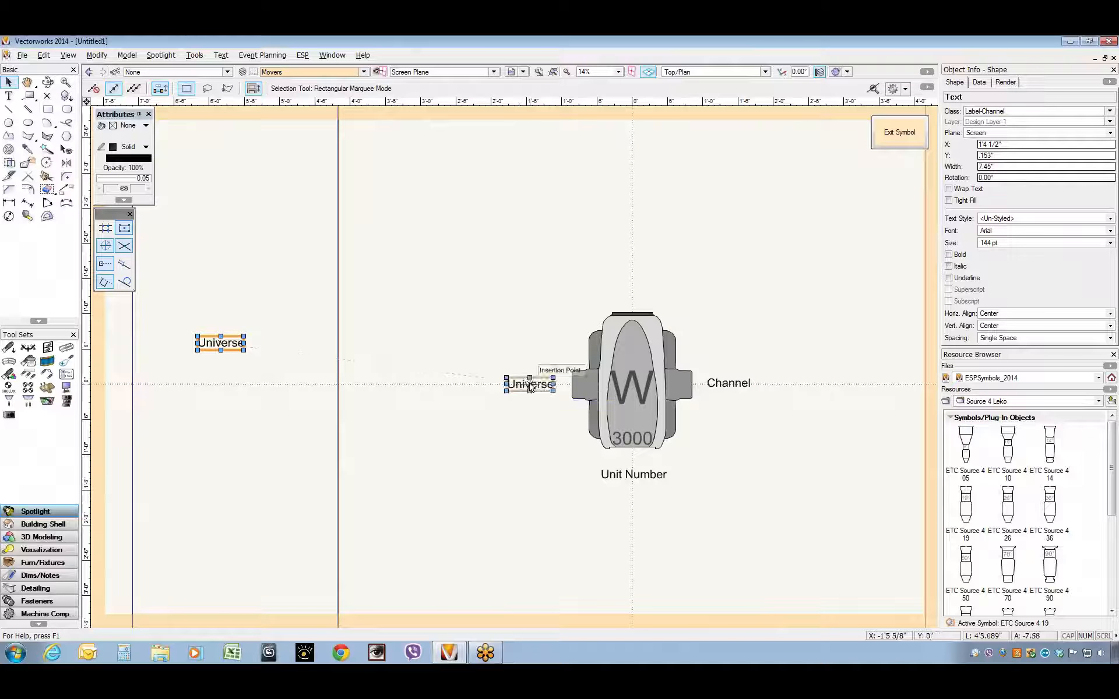
click(901, 132)
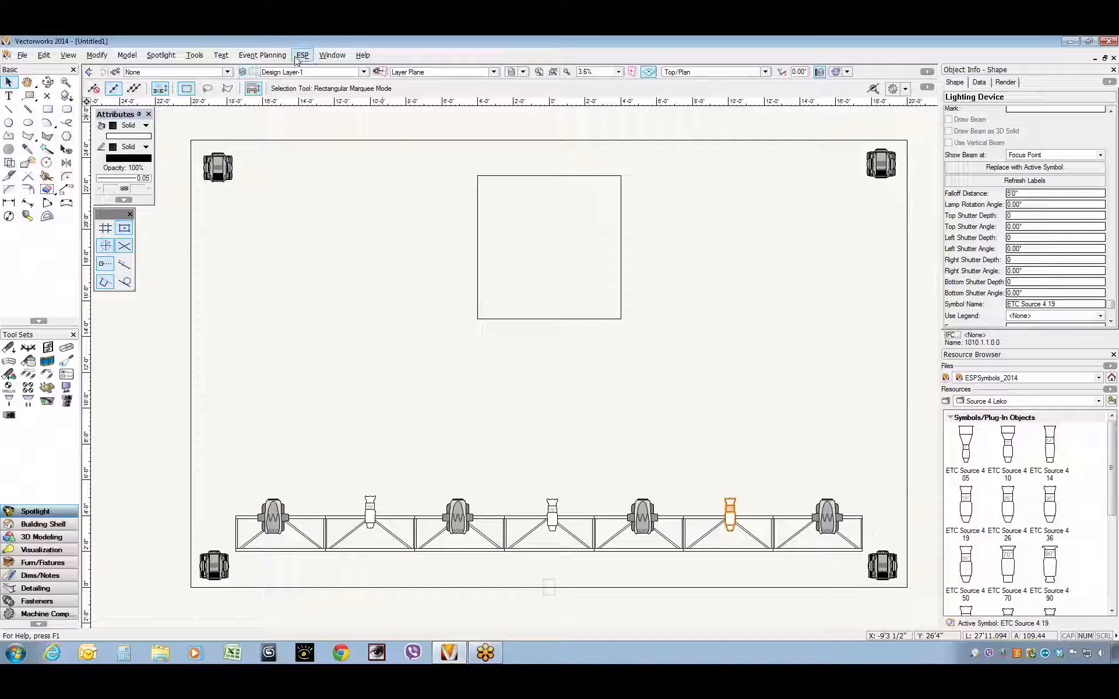
Step: Add a new label legend named Conventional and include Unit Number in a Rectangle container
click(175, 56)
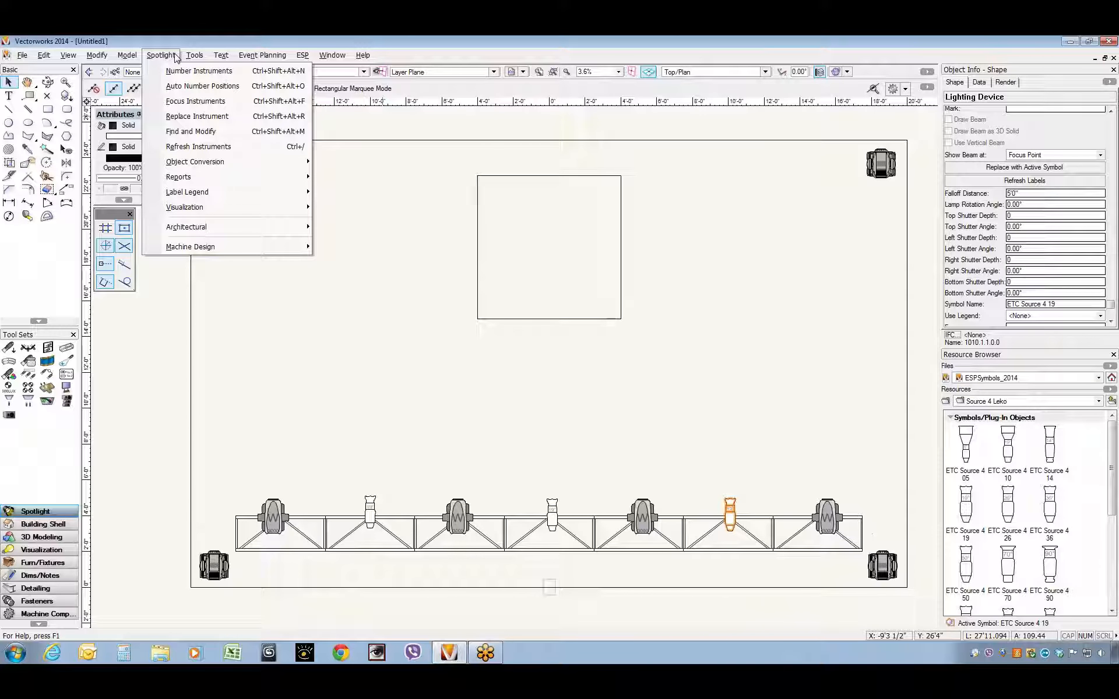
mouse_move(216, 193)
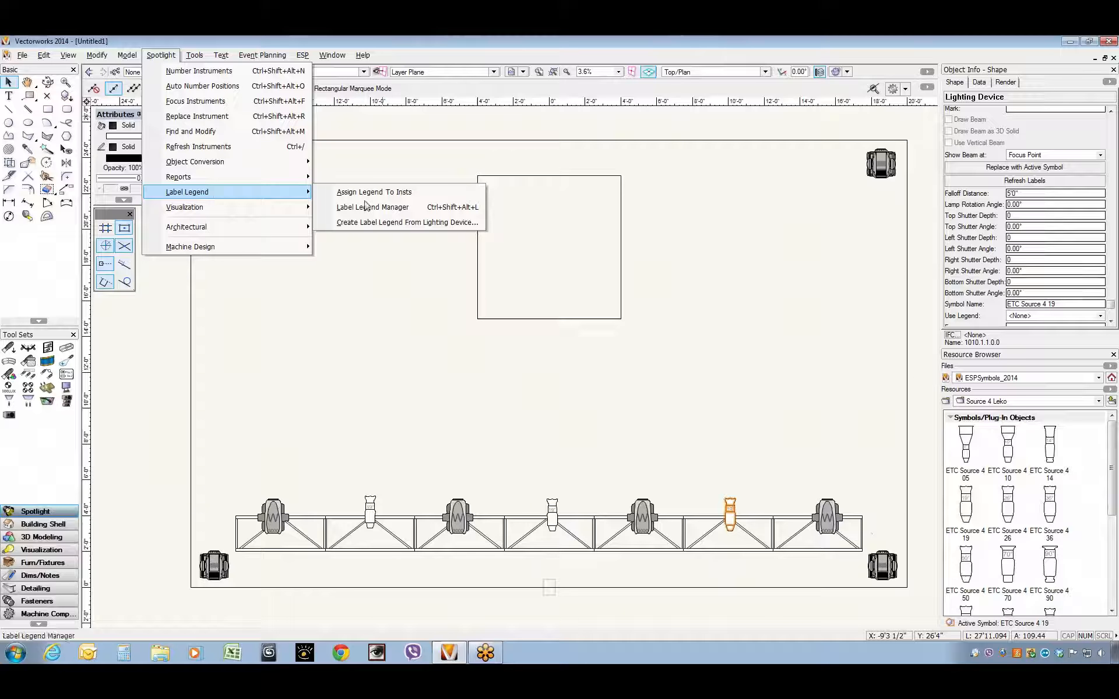
click(410, 211)
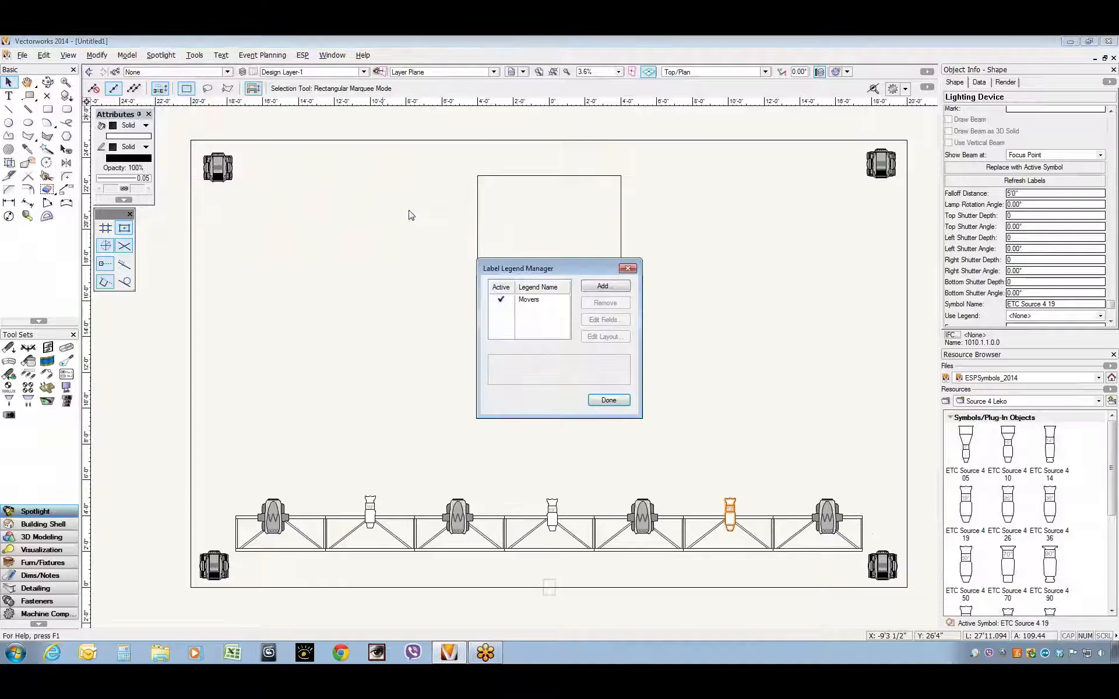
click(604, 286)
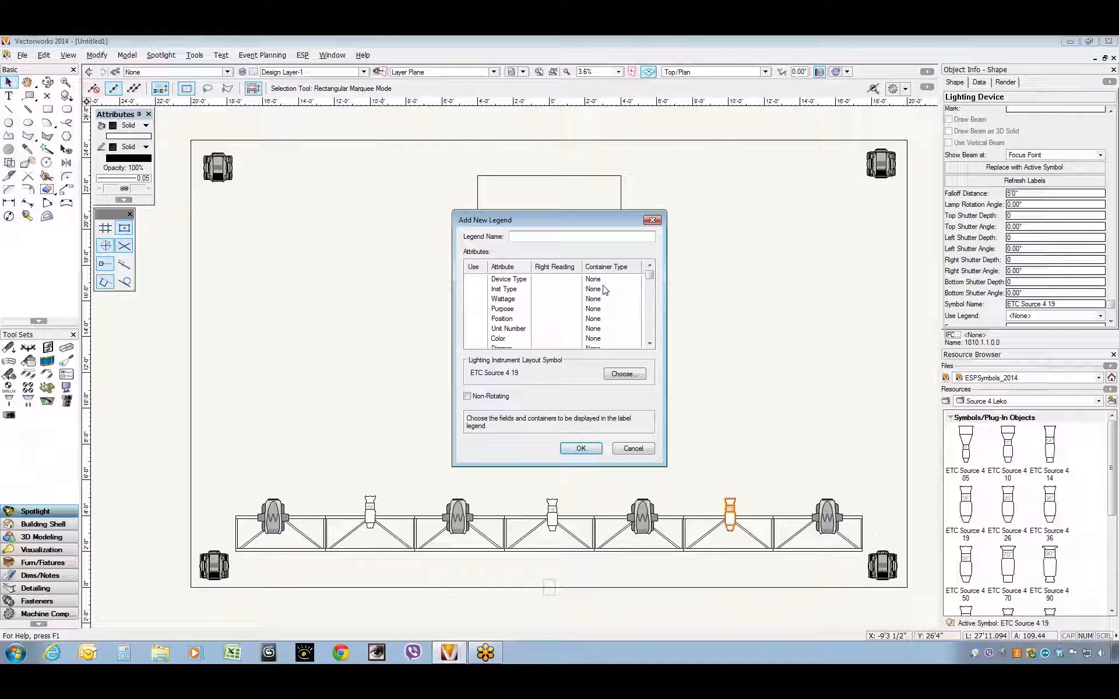
text(Conventional)
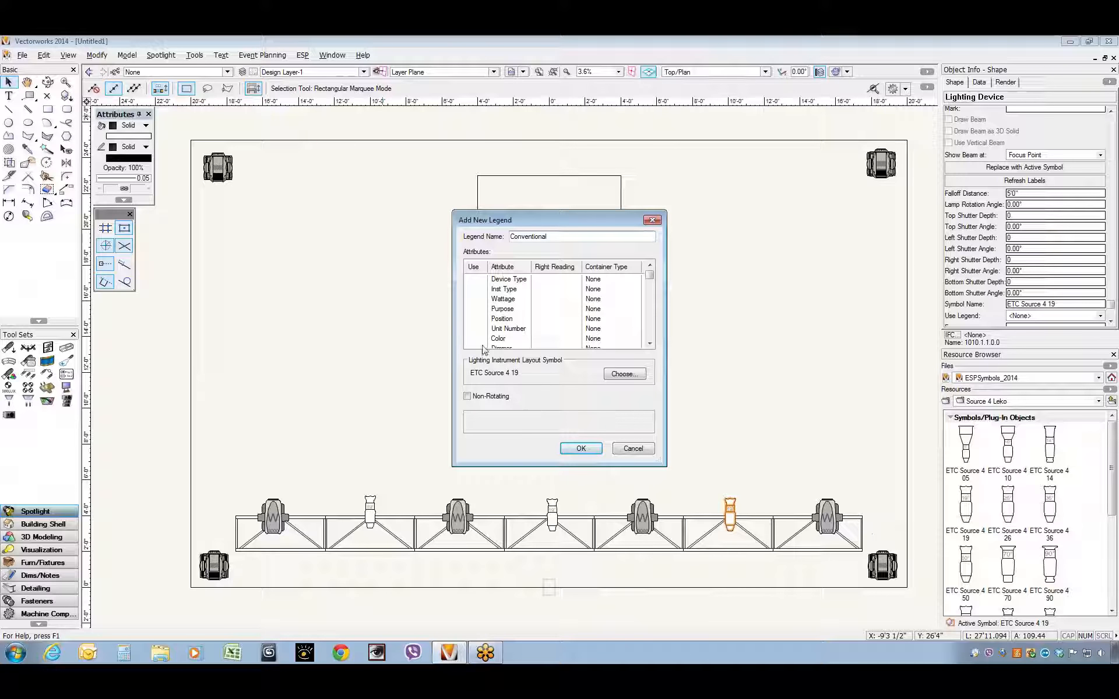
click(476, 328)
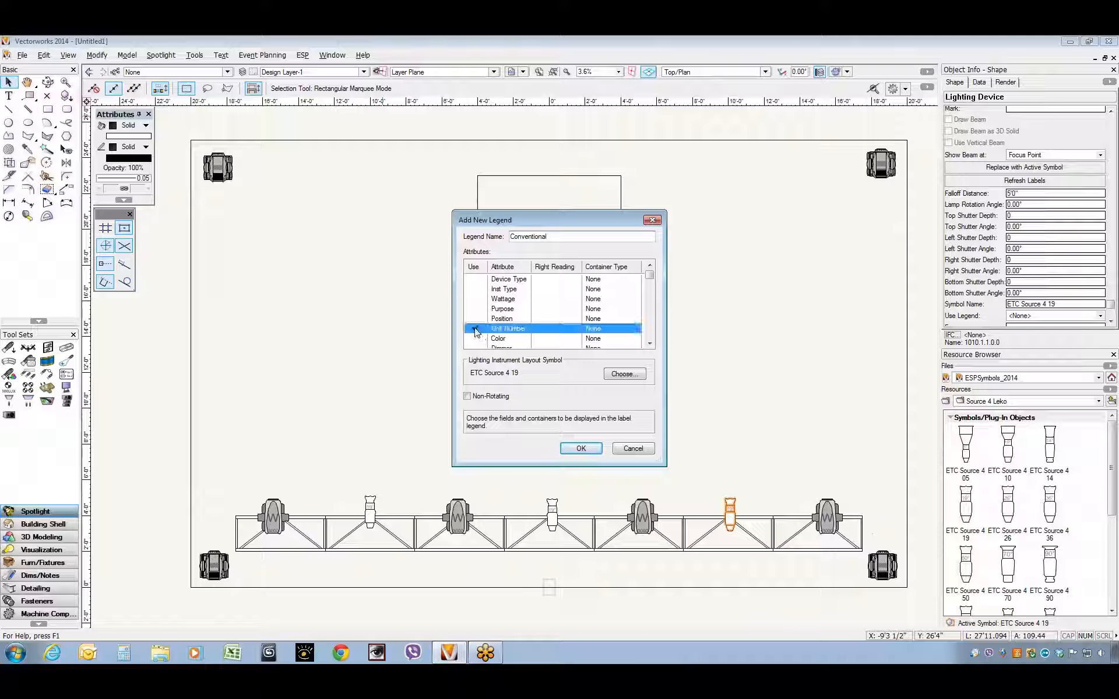
click(619, 330)
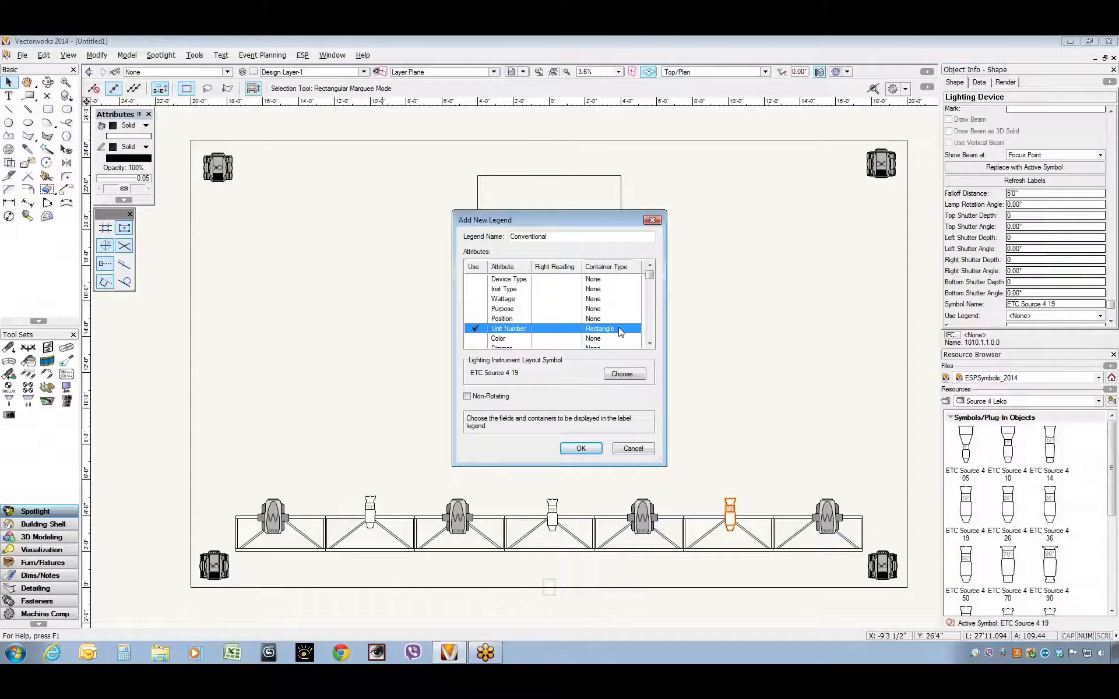
Step: Include Channel in a Hexagon container and Universe in a Circle container in the Conventional legend
scroll(475, 340, down, 1)
click(477, 347)
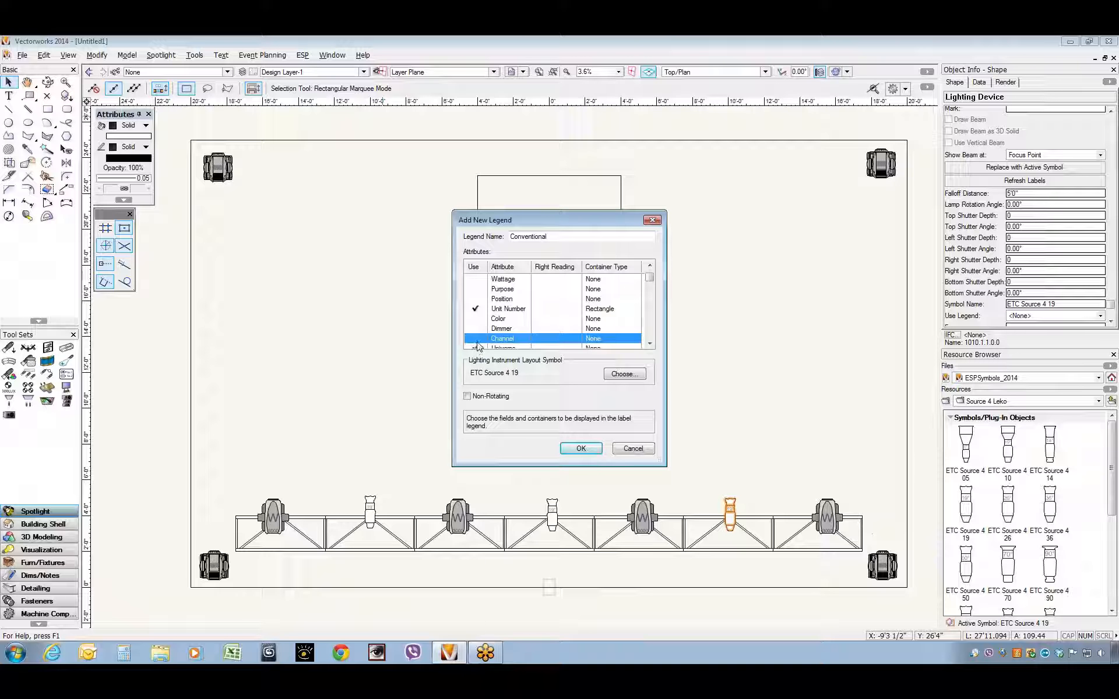
scroll(477, 337, down, 1)
click(477, 330)
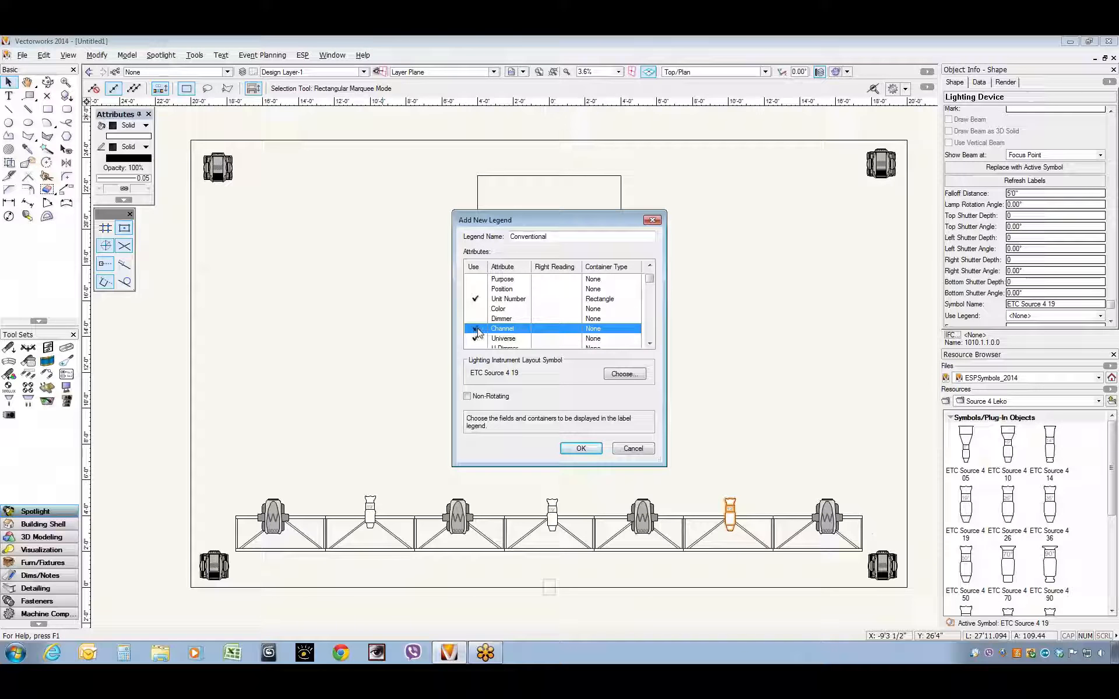
click(607, 330)
click(603, 330)
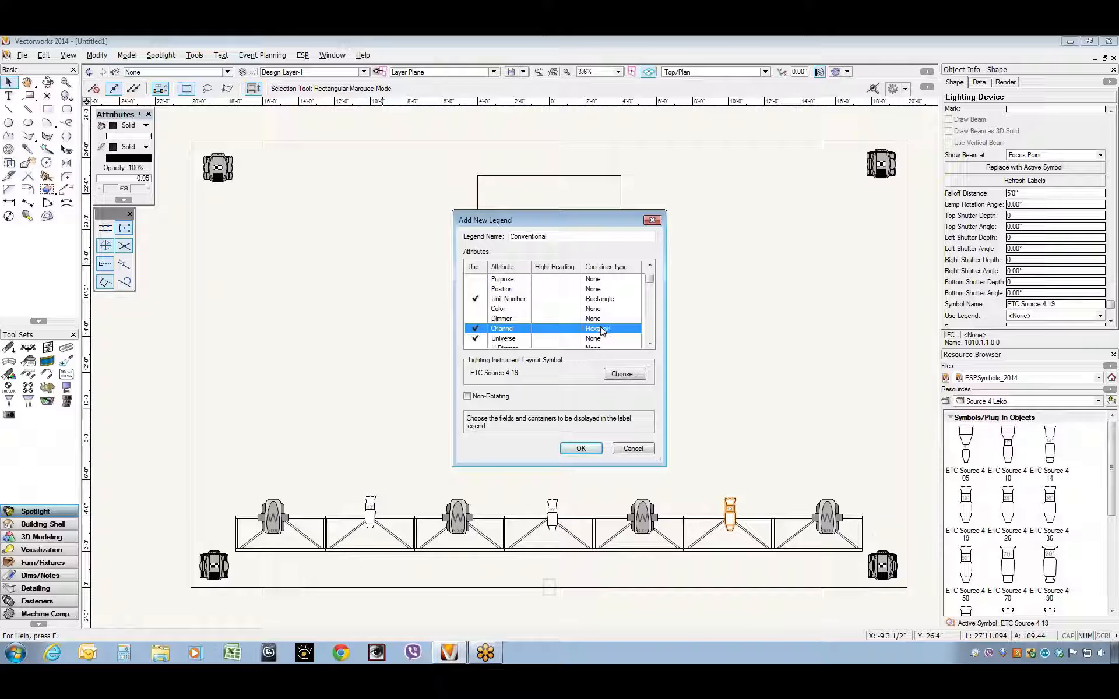
click(613, 338)
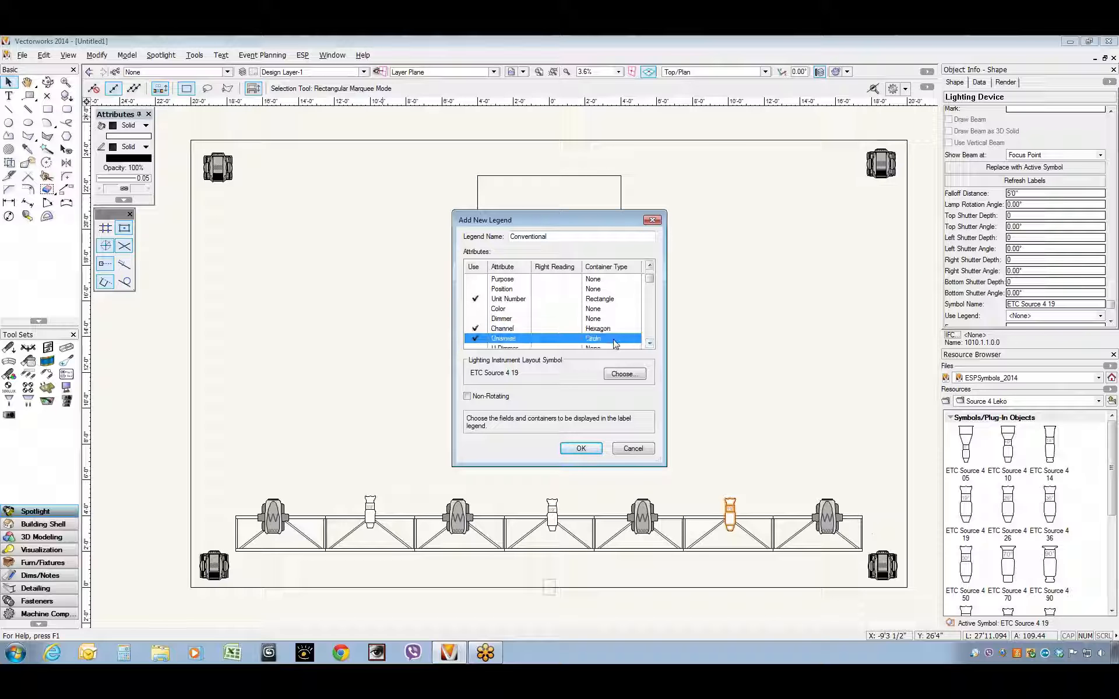
Step: Include Color in a Triangle container and confirm the Conventional legend with the ETC Source 4 19 layout symbol
scroll(611, 344, up, 3)
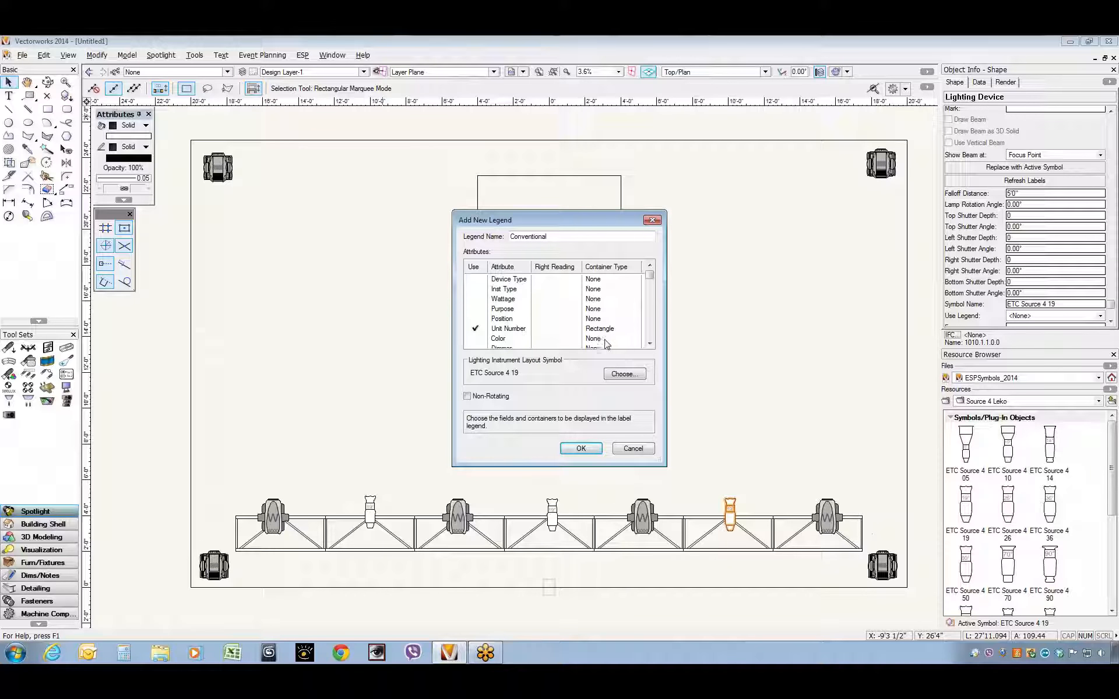
click(479, 339)
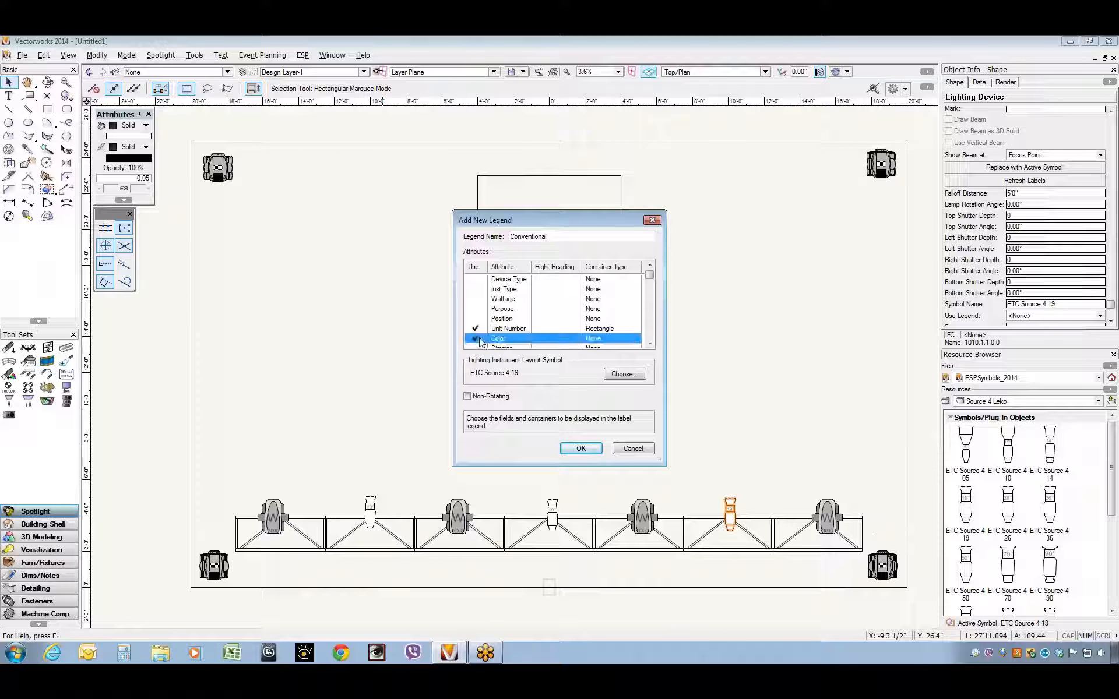
click(608, 339)
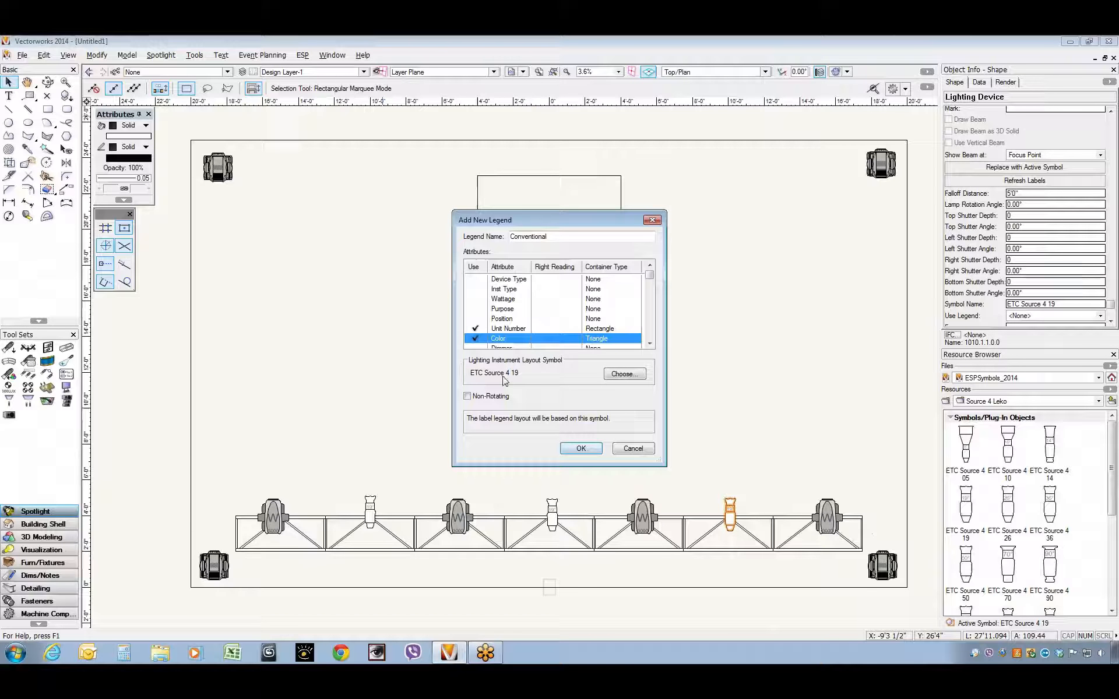
click(581, 449)
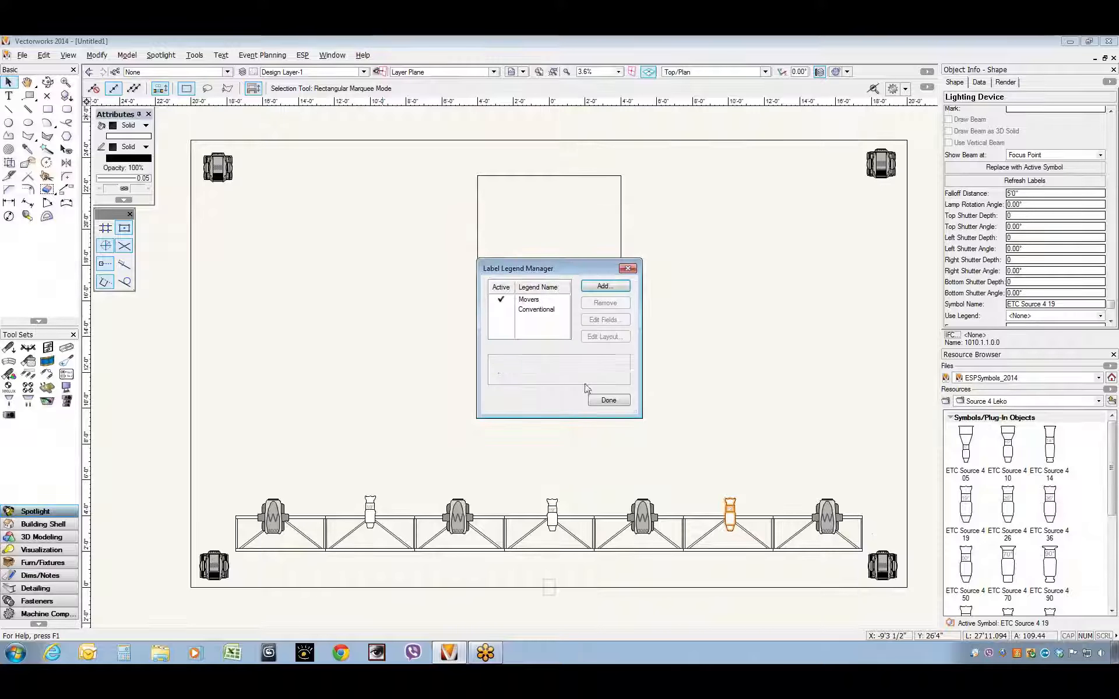
Step: Make Conventional the active legend, open its layout and set all four labels to 144 pt text
click(499, 310)
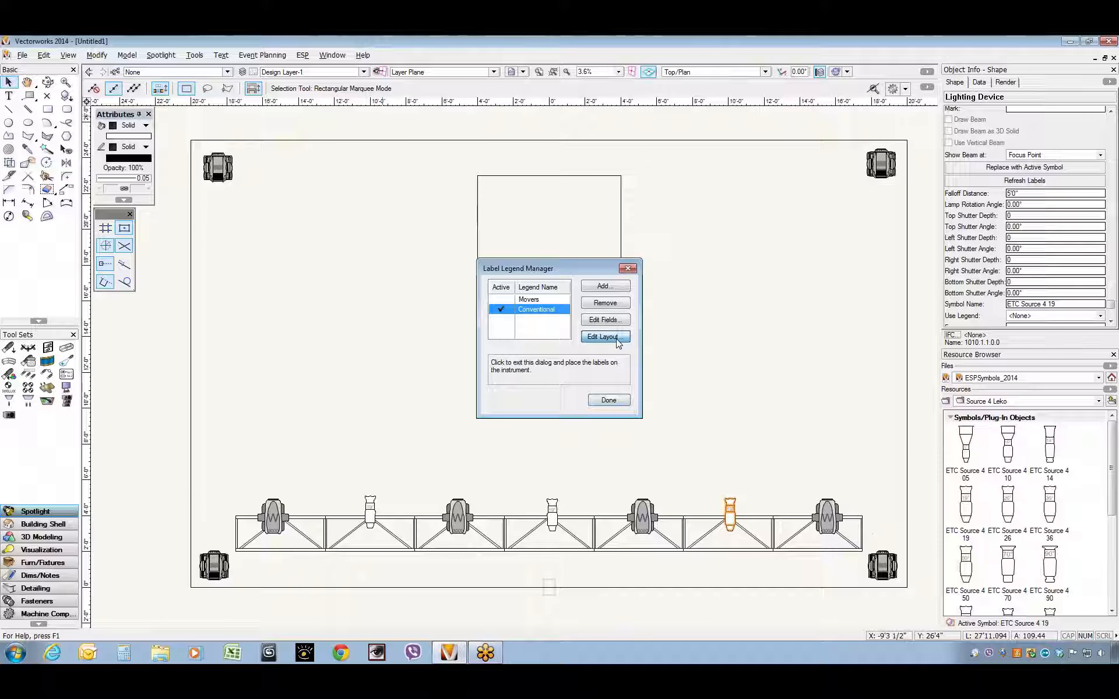
click(605, 337)
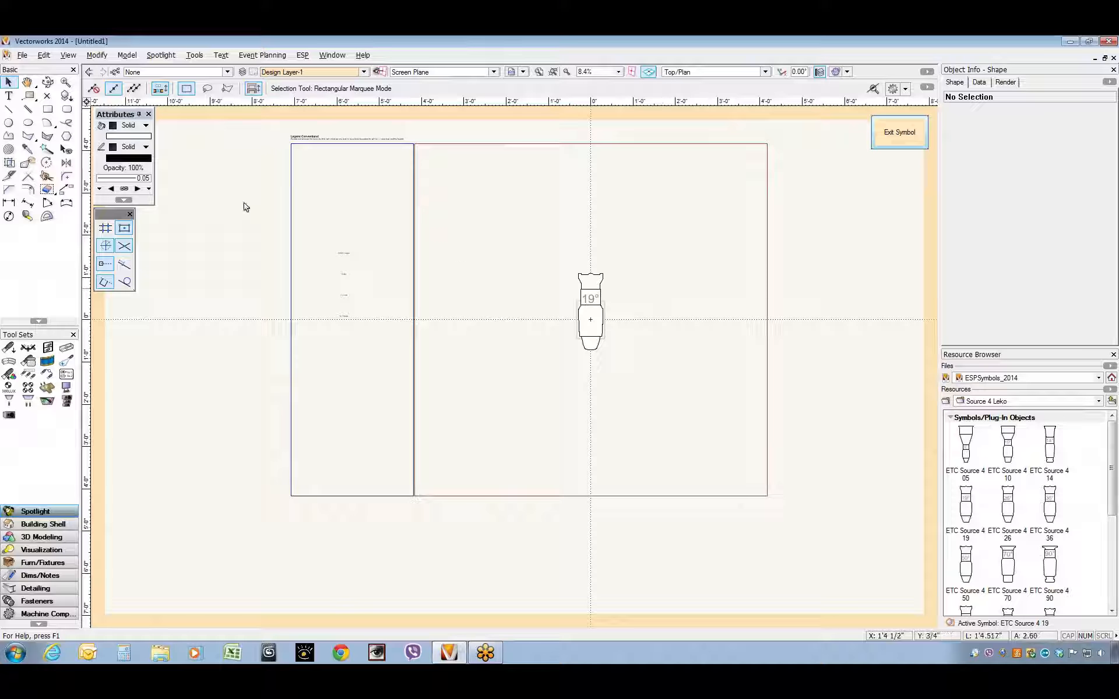
drag(314, 208, 360, 364)
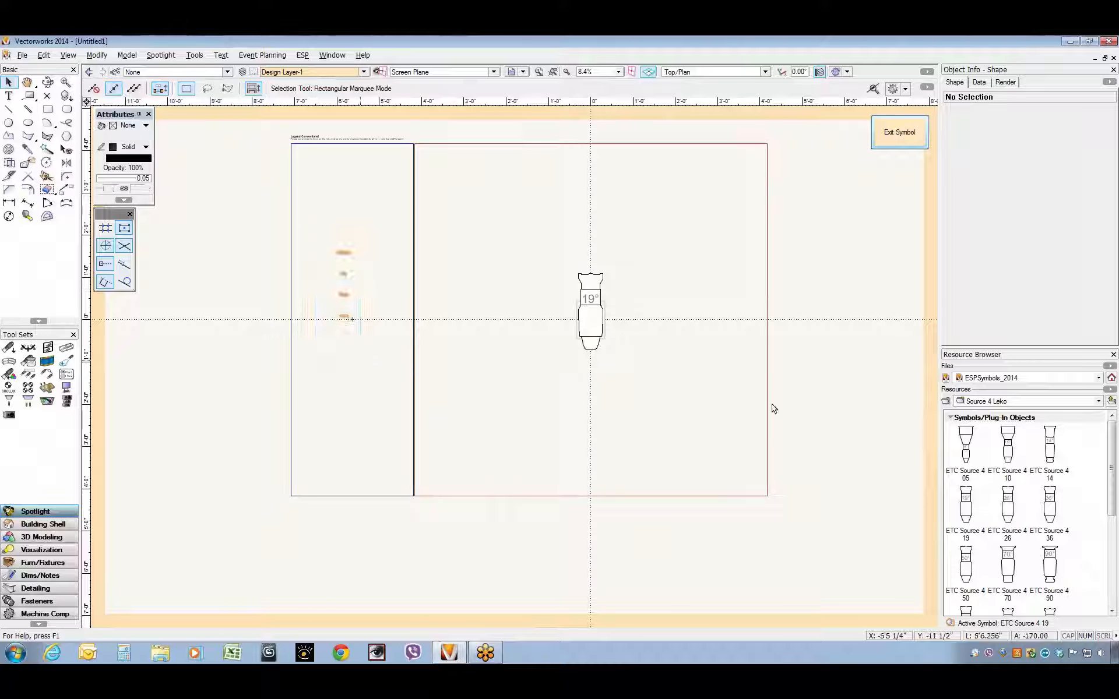
click(1111, 243)
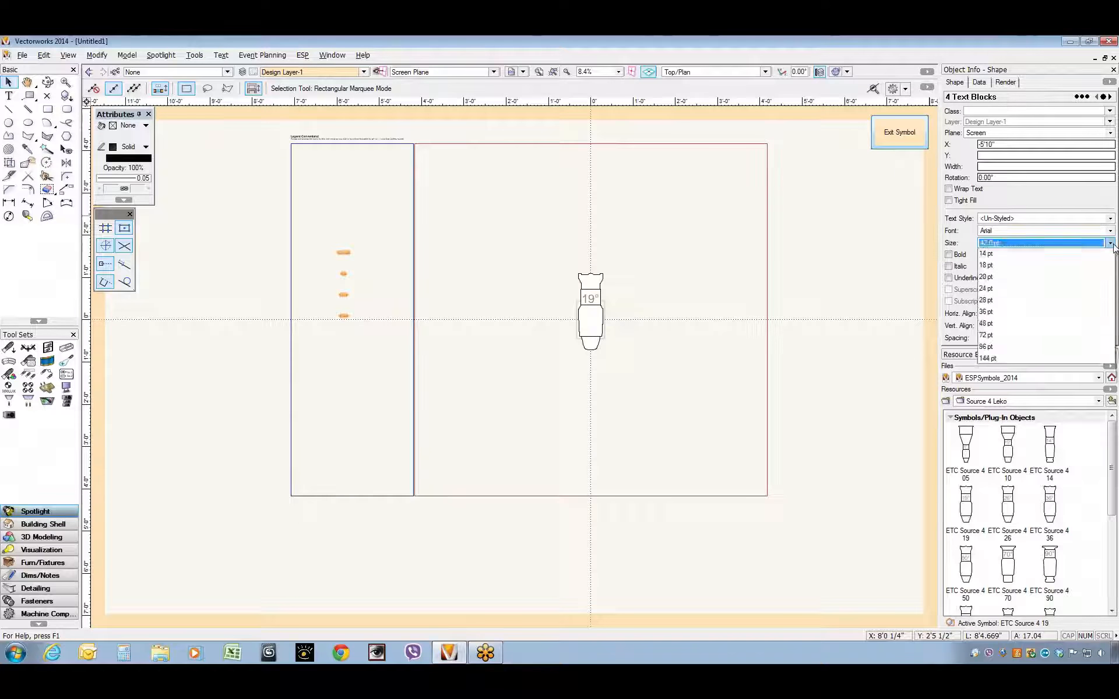
click(1015, 488)
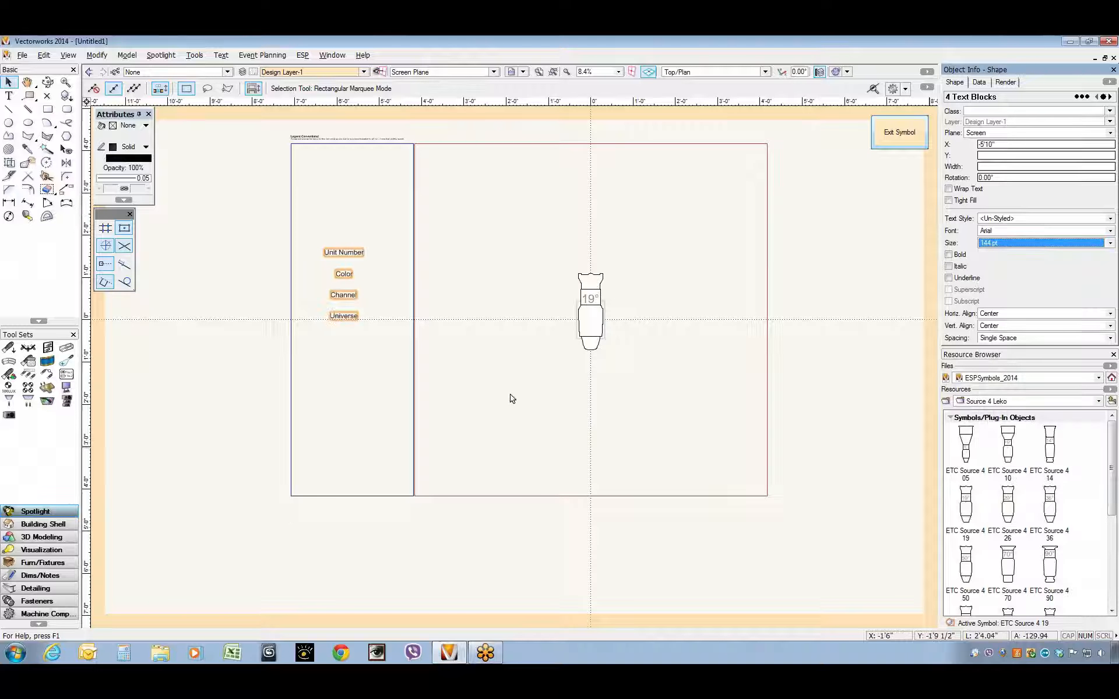
Step: Place Color above the Source 4 symbol, Unit Number below, Channel to its right and Universe level to its left, and exit the layout
click(369, 386)
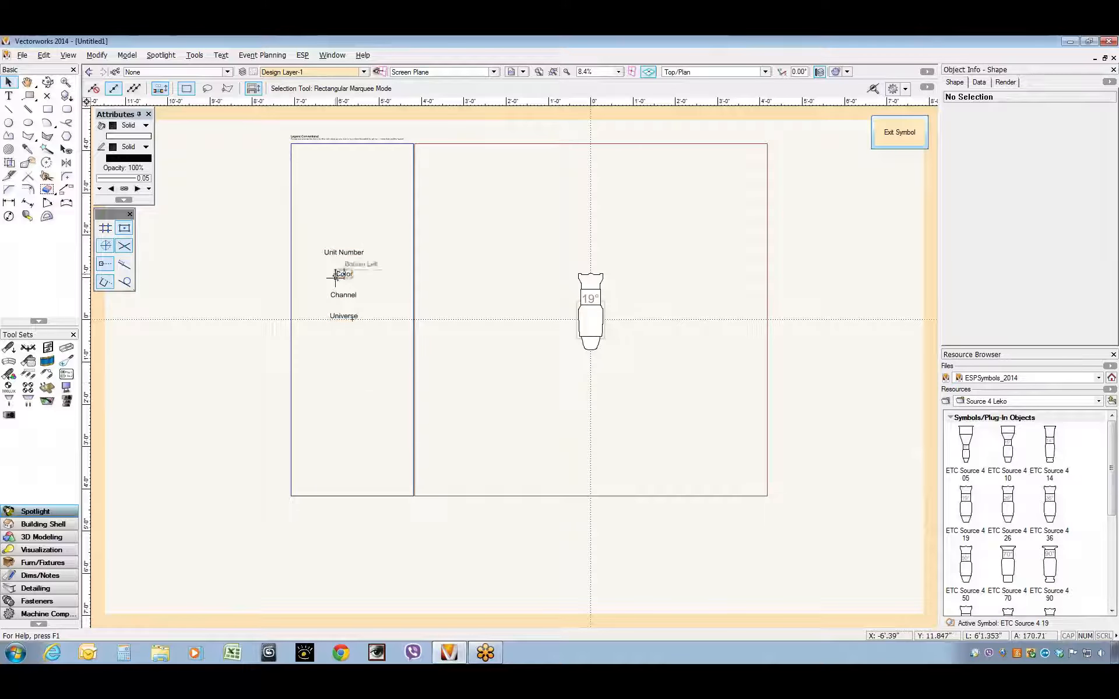
drag(344, 274, 591, 255)
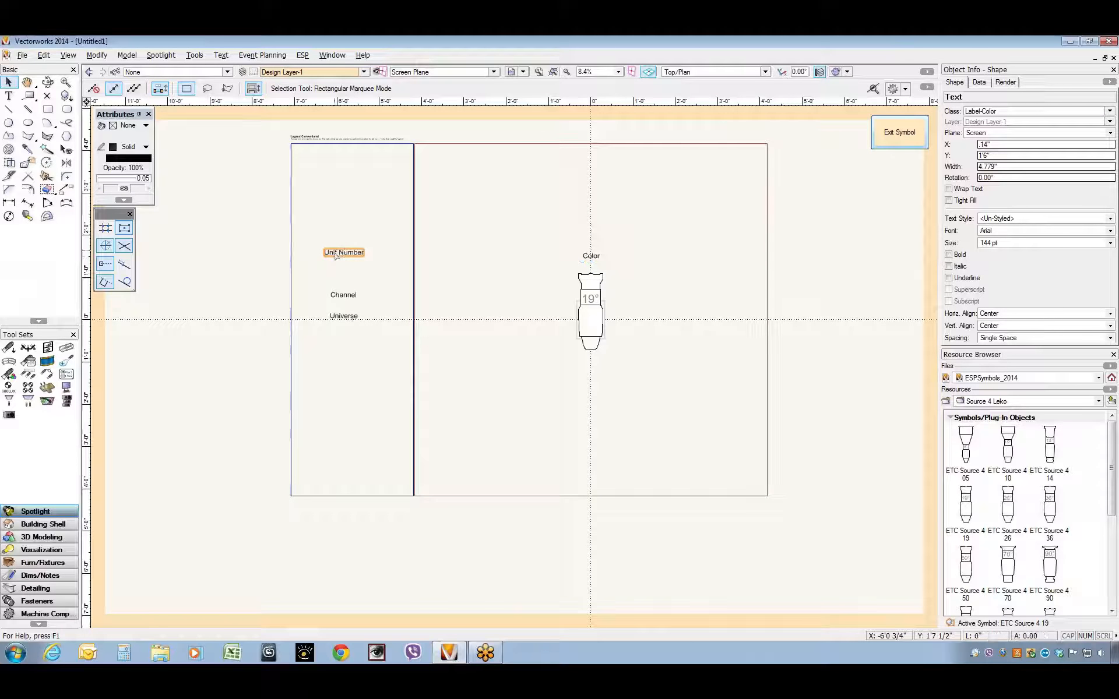
drag(337, 254, 586, 367)
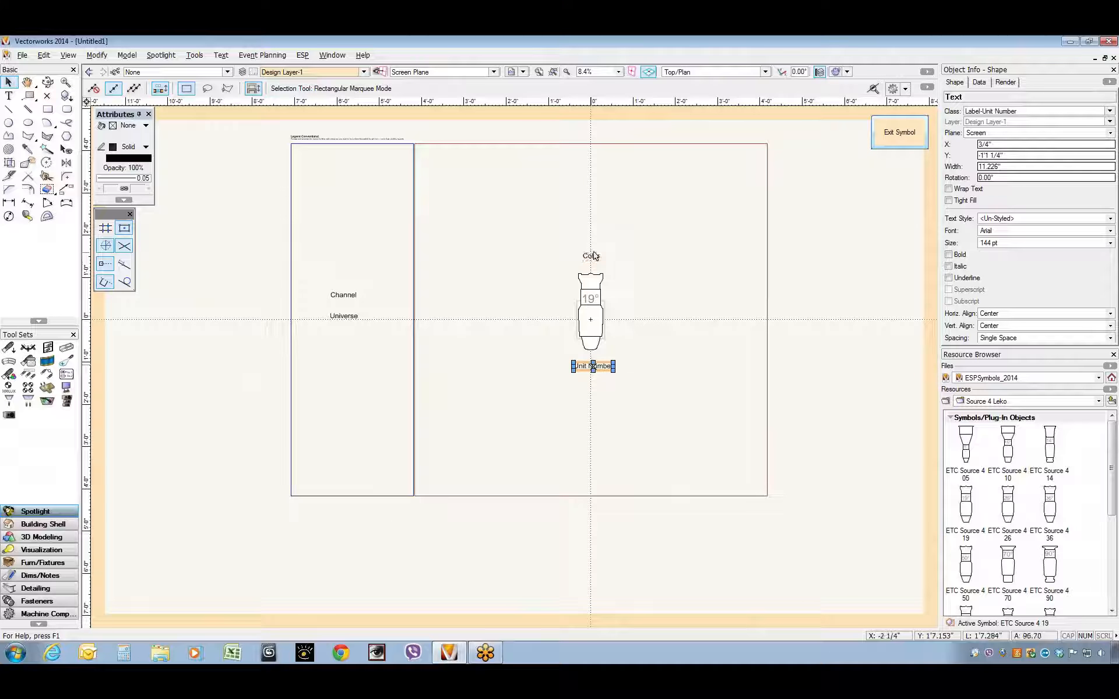
click(344, 294)
drag(344, 295, 636, 319)
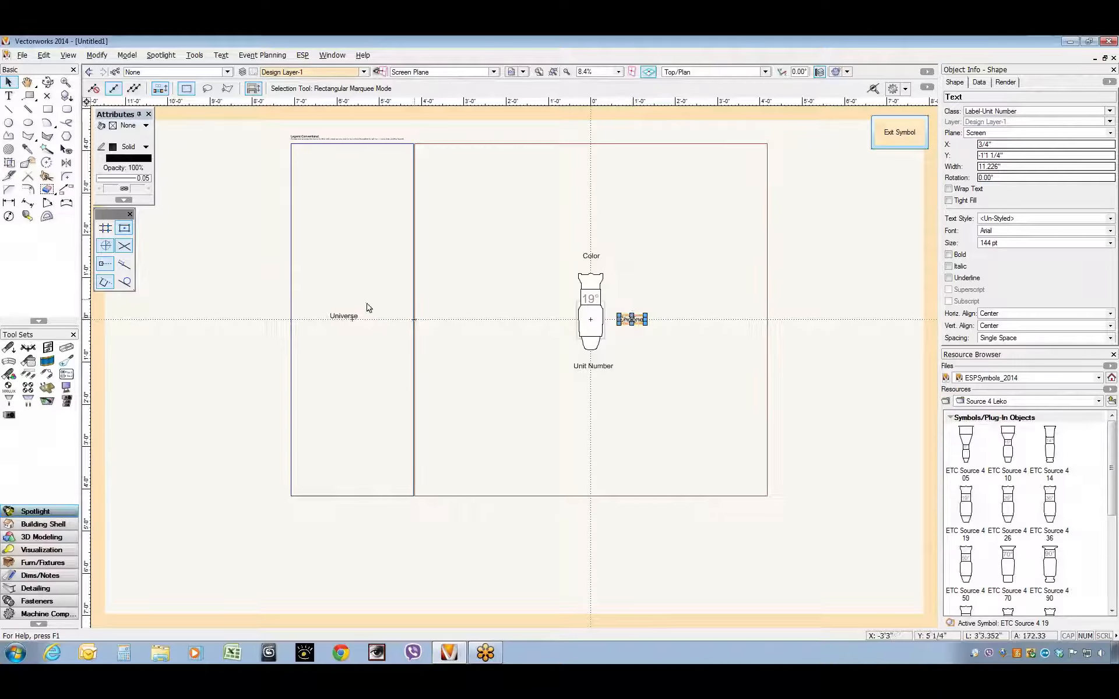
drag(351, 322, 559, 326)
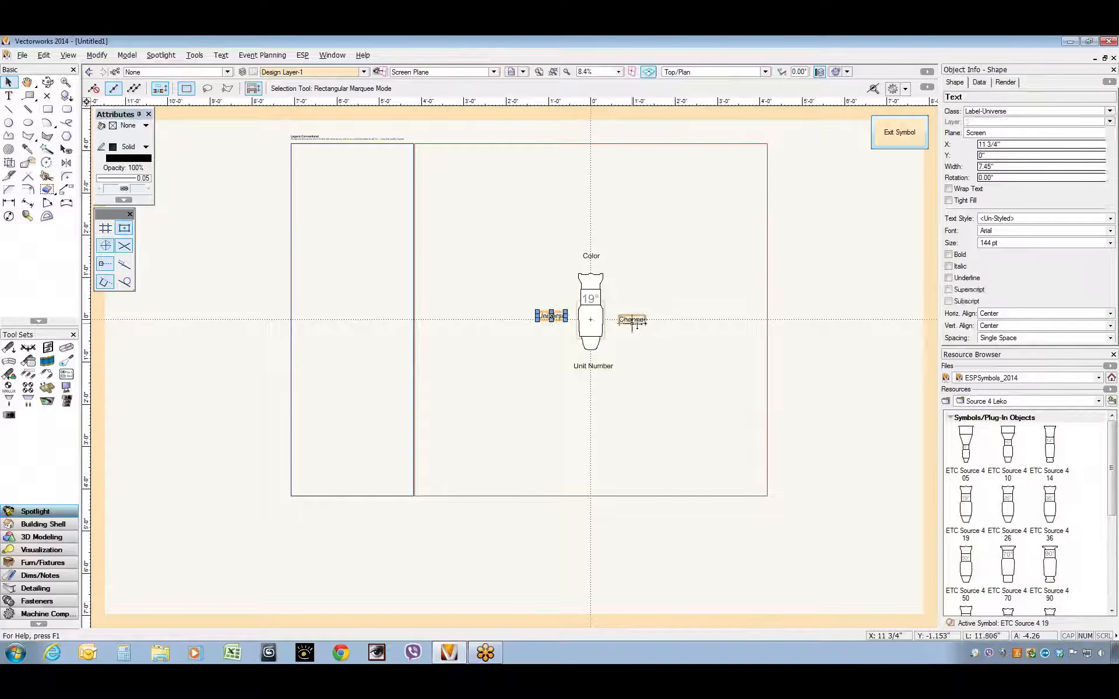
drag(634, 320, 636, 316)
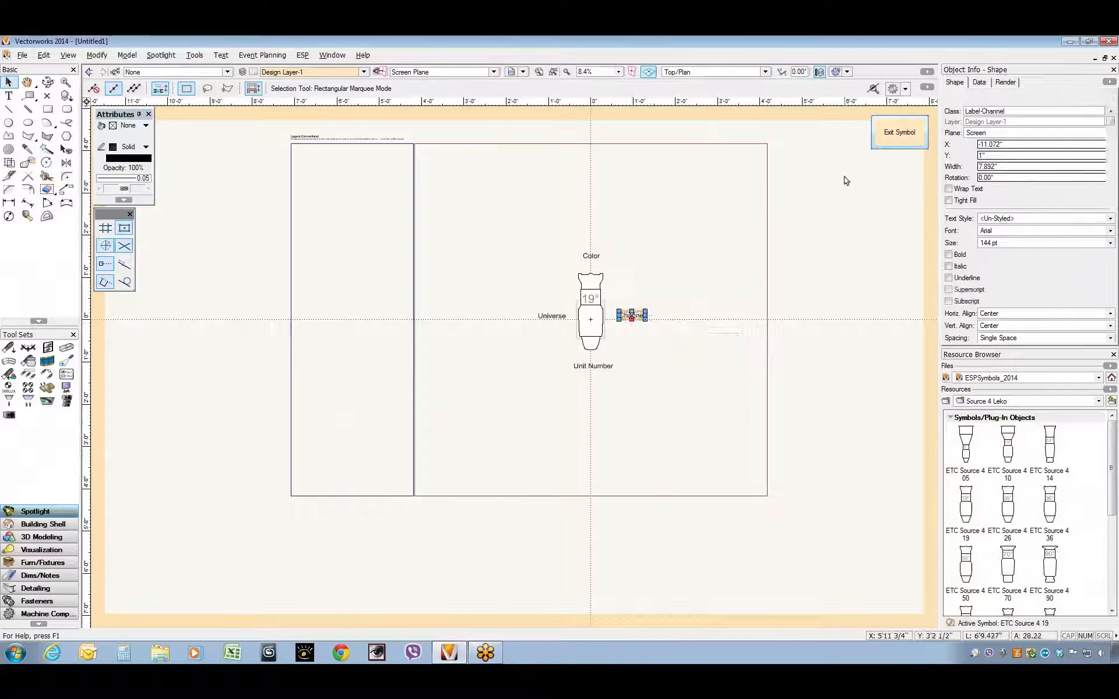
click(899, 133)
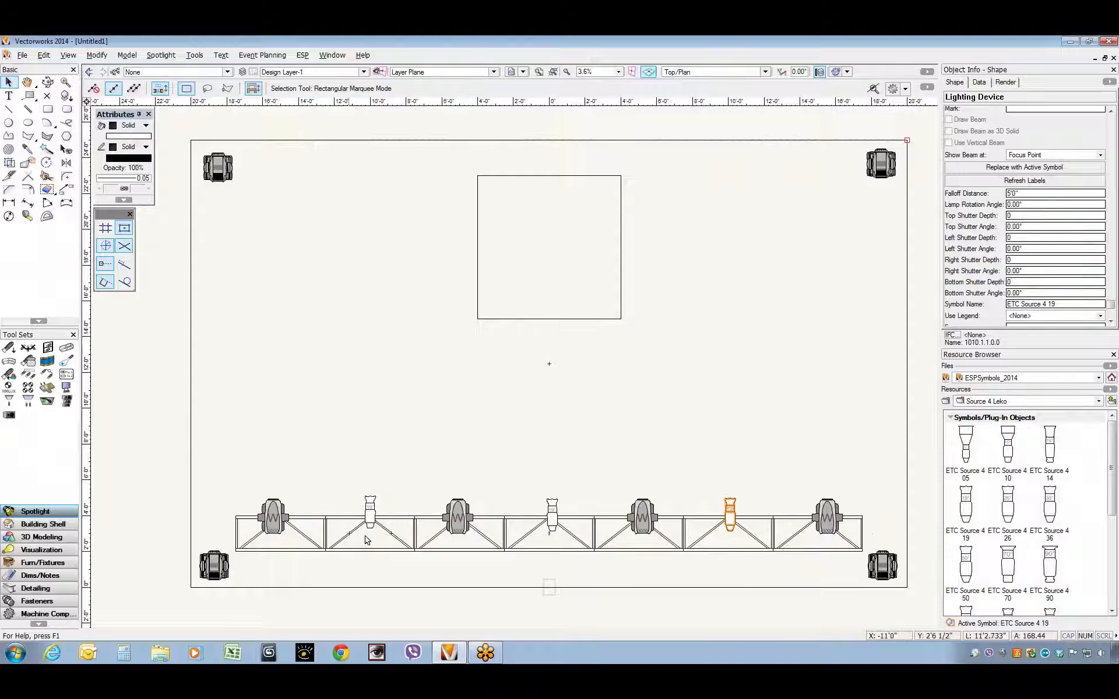
Step: Assign the Conventional label legend to the three Source 4 fixtures on the truss
click(371, 509)
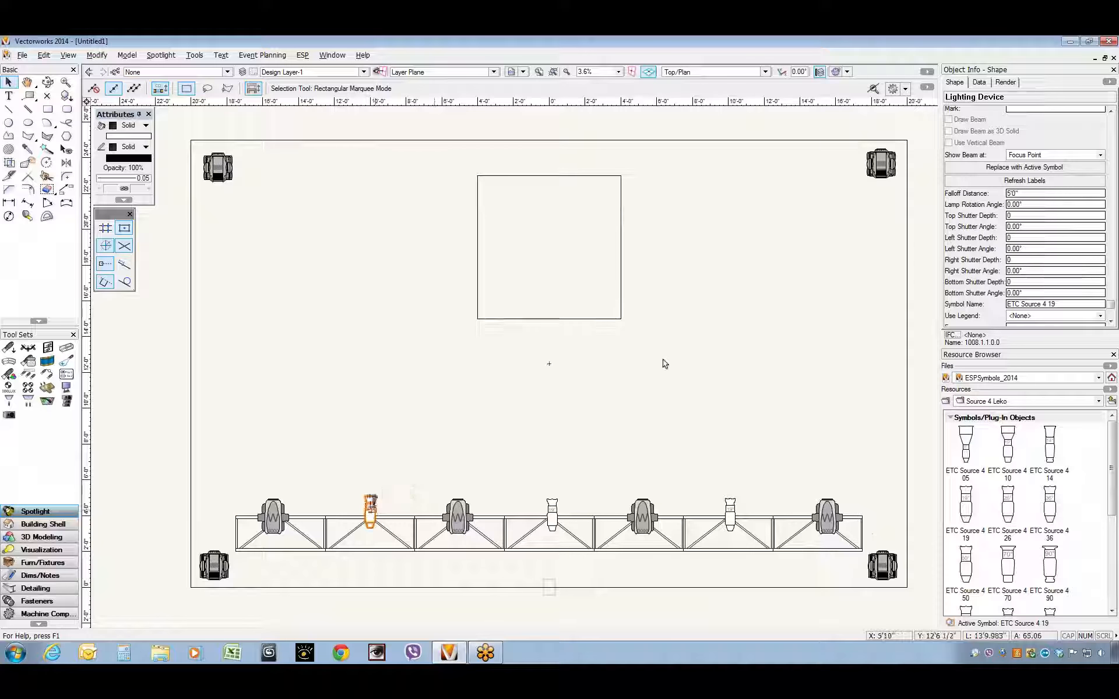
shift+click(553, 513)
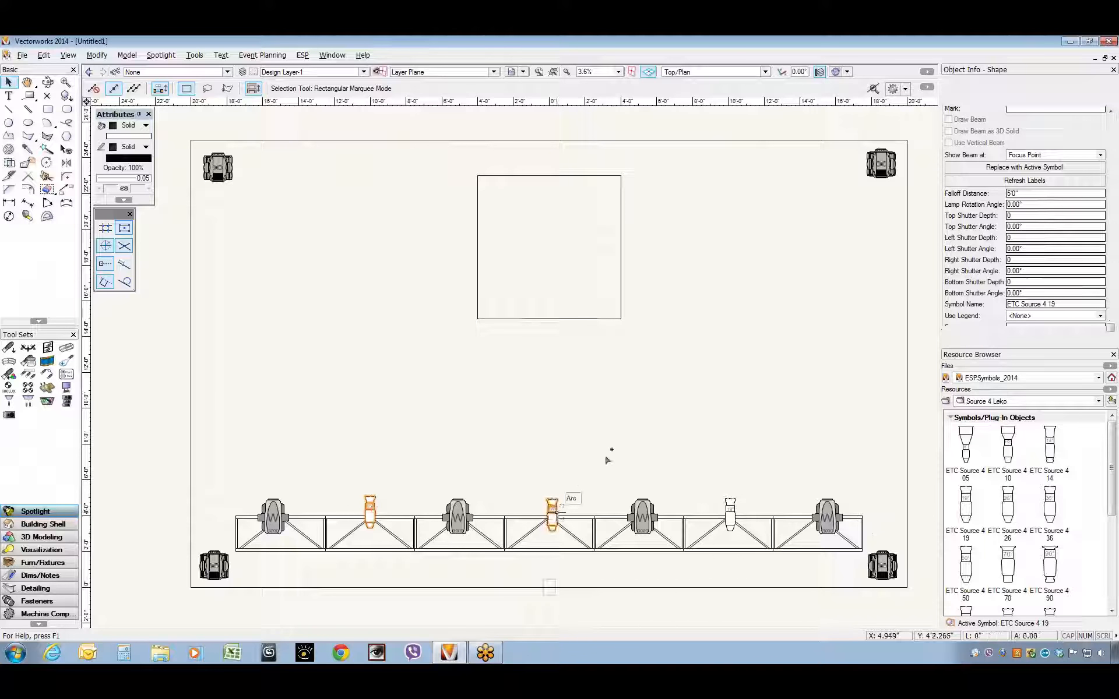
shift+click(731, 507)
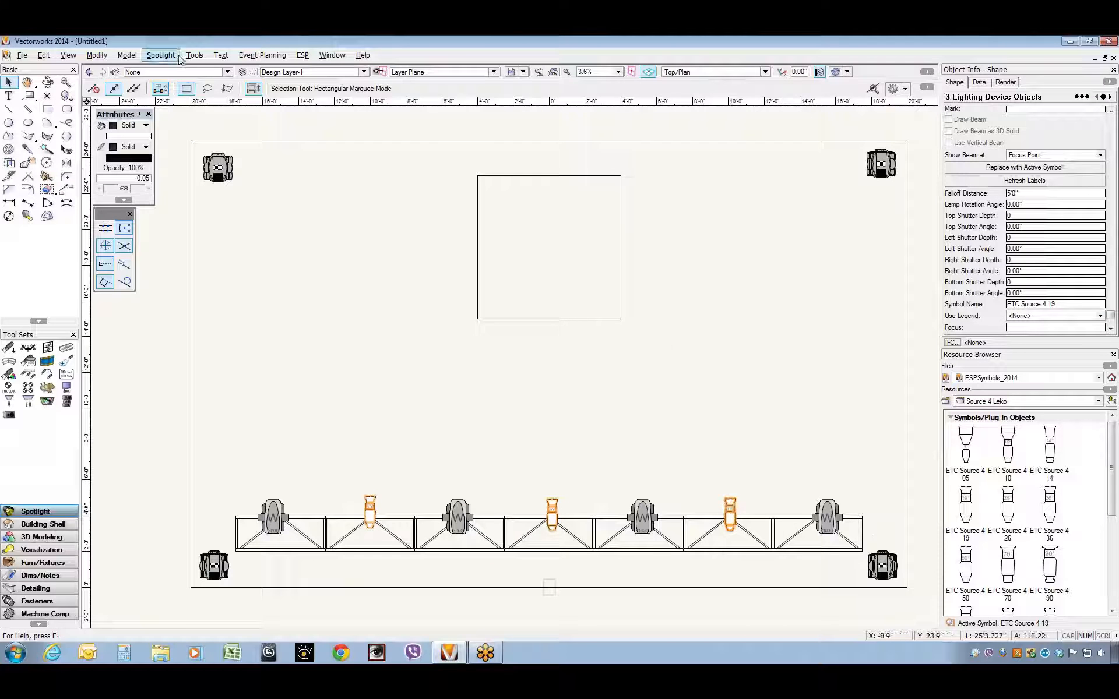
click(161, 56)
mouse_move(202, 197)
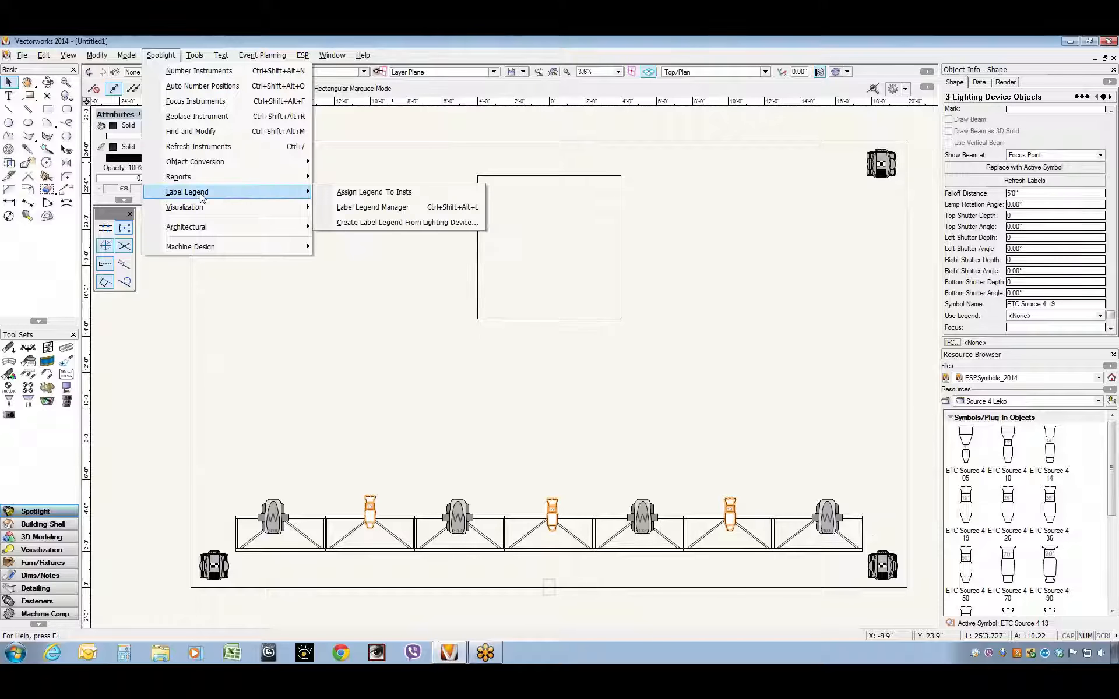
click(354, 196)
click(525, 300)
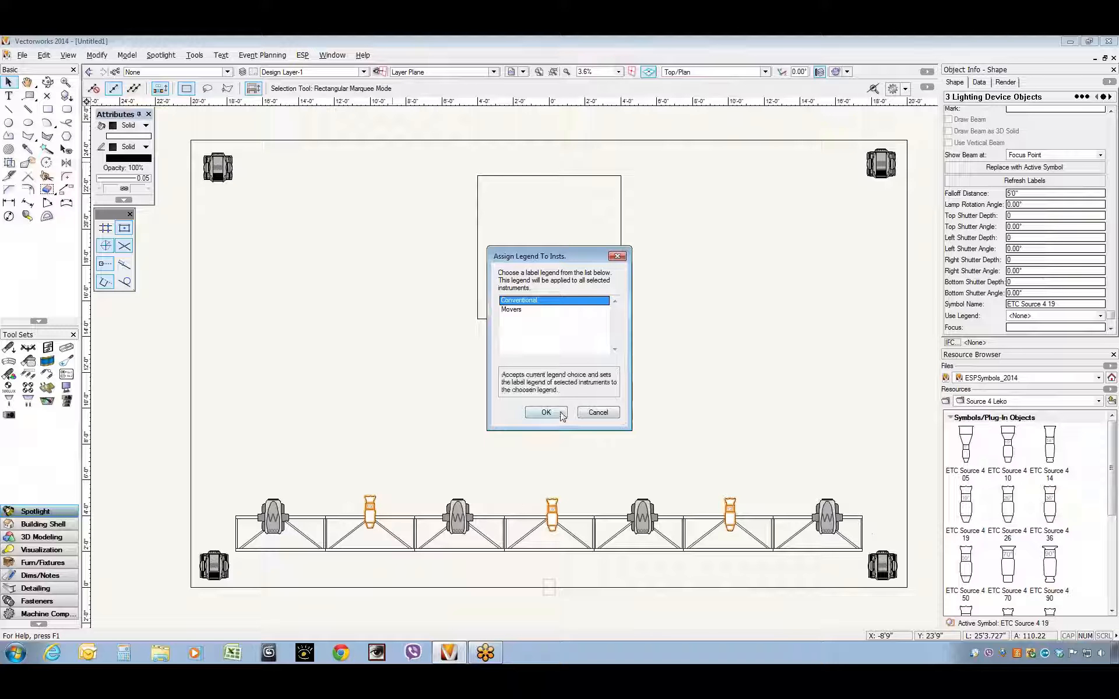
click(542, 412)
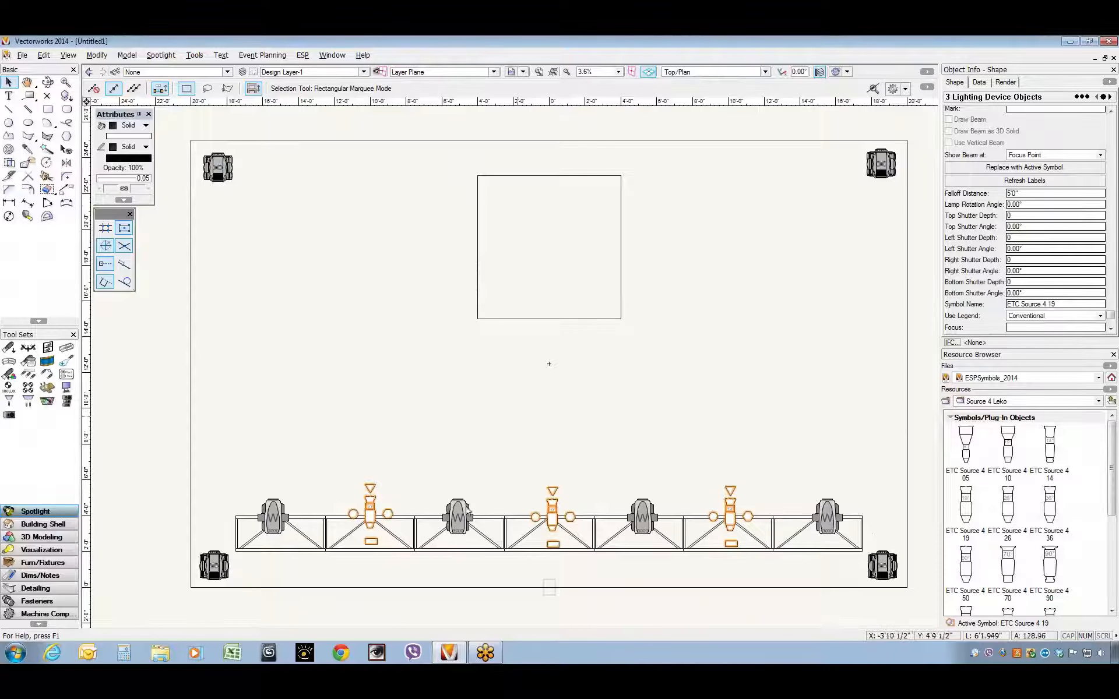
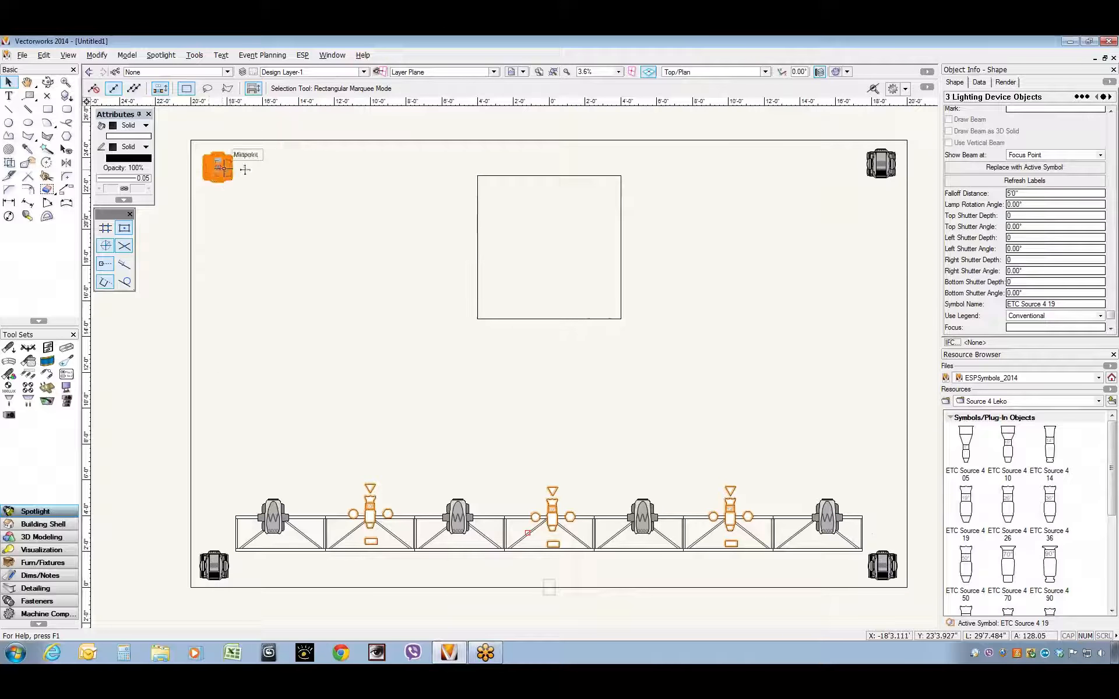
Step: Use Find and Modify to just select all Moving Light devices whose Selection Status is False
click(160, 55)
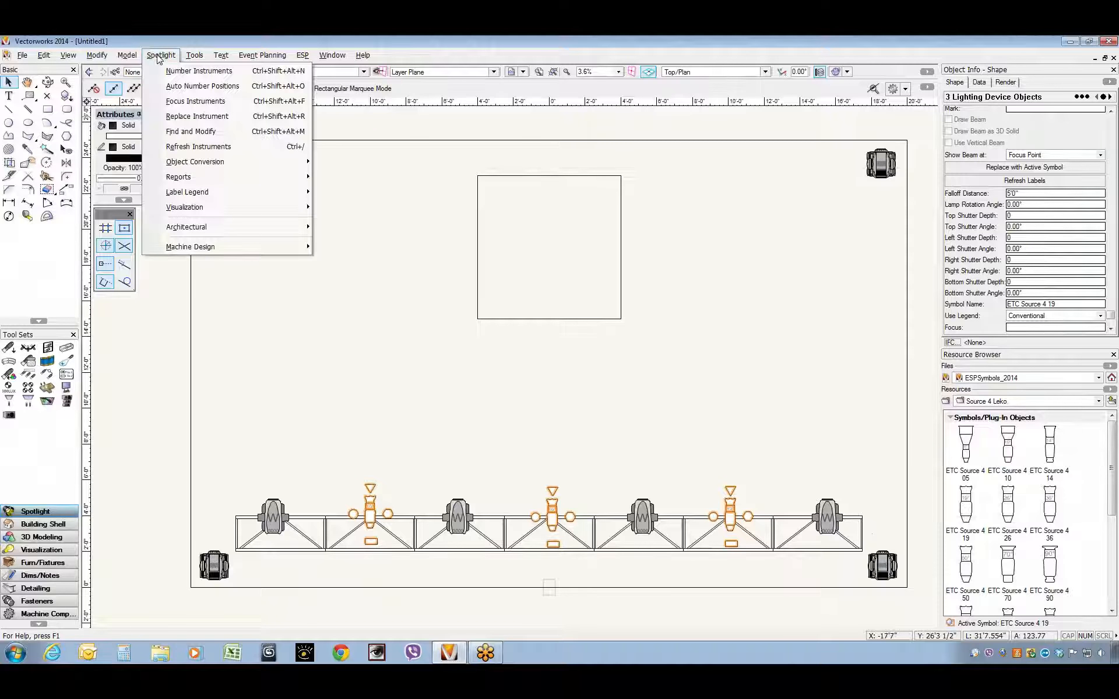
click(371, 300)
click(160, 59)
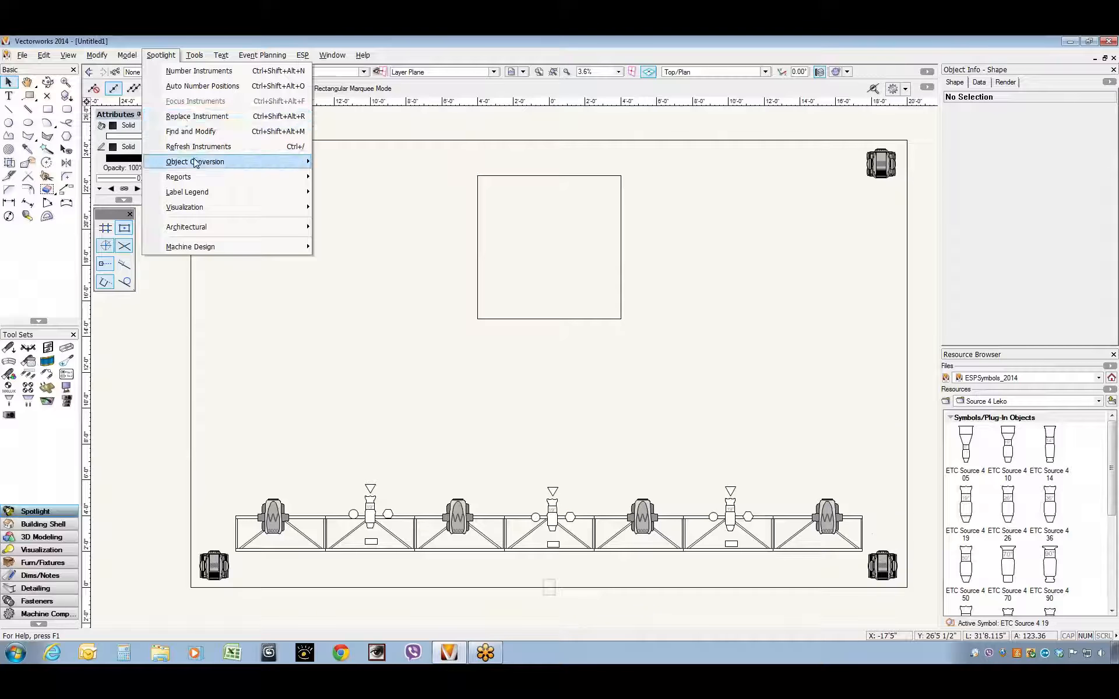
click(192, 134)
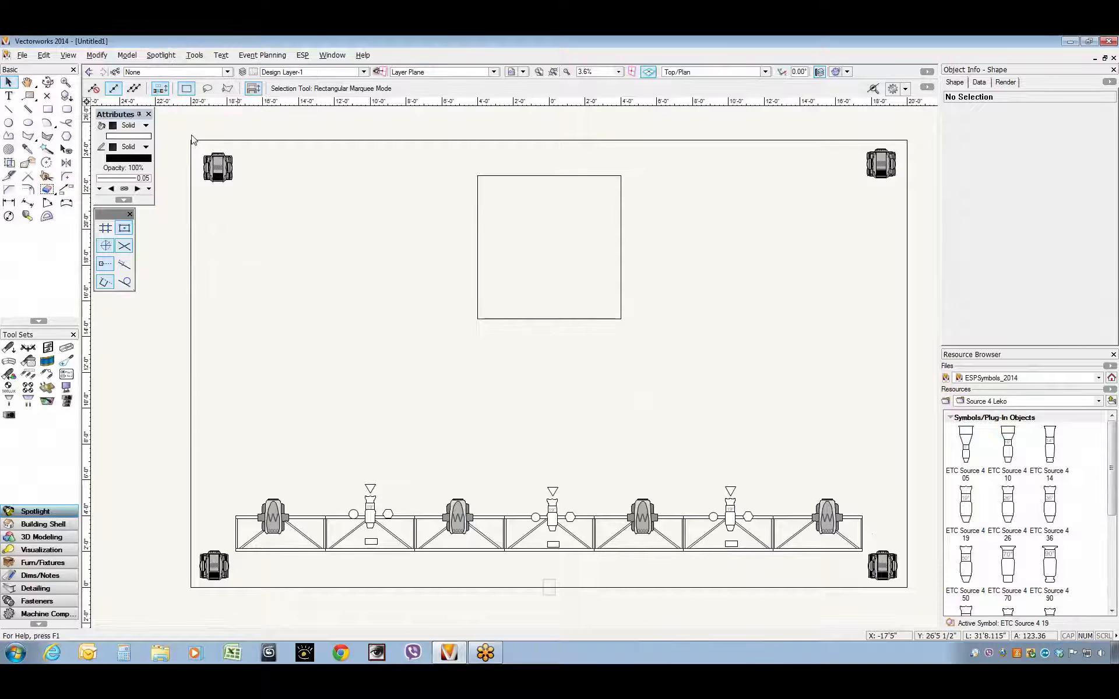
drag(506, 217, 457, 139)
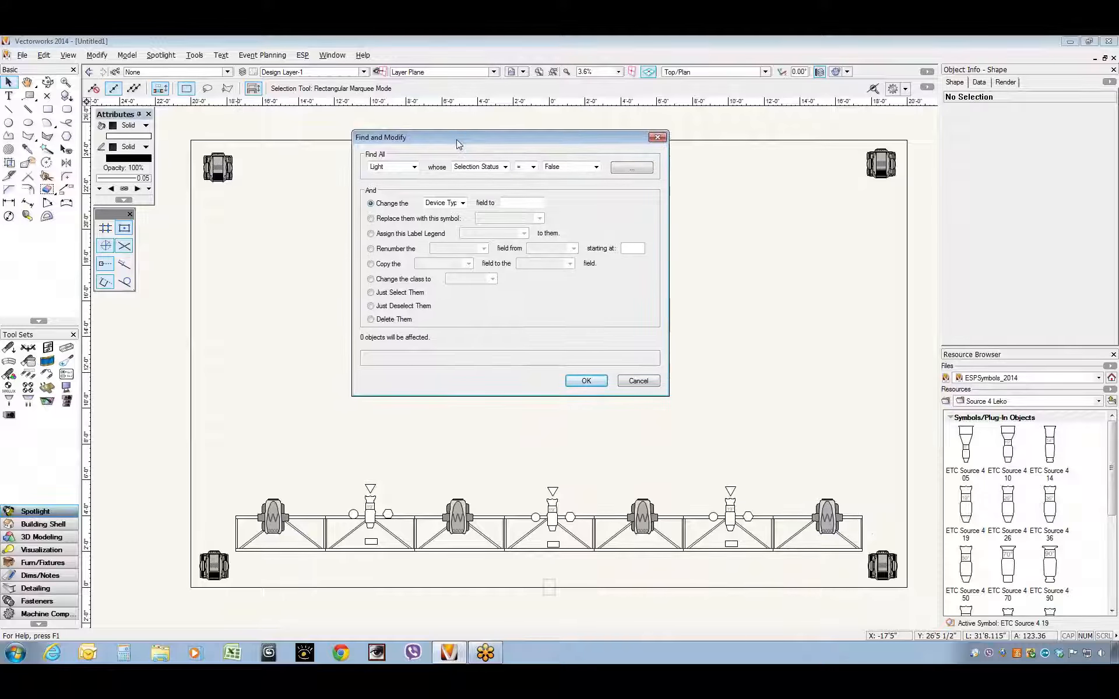
click(387, 167)
click(393, 226)
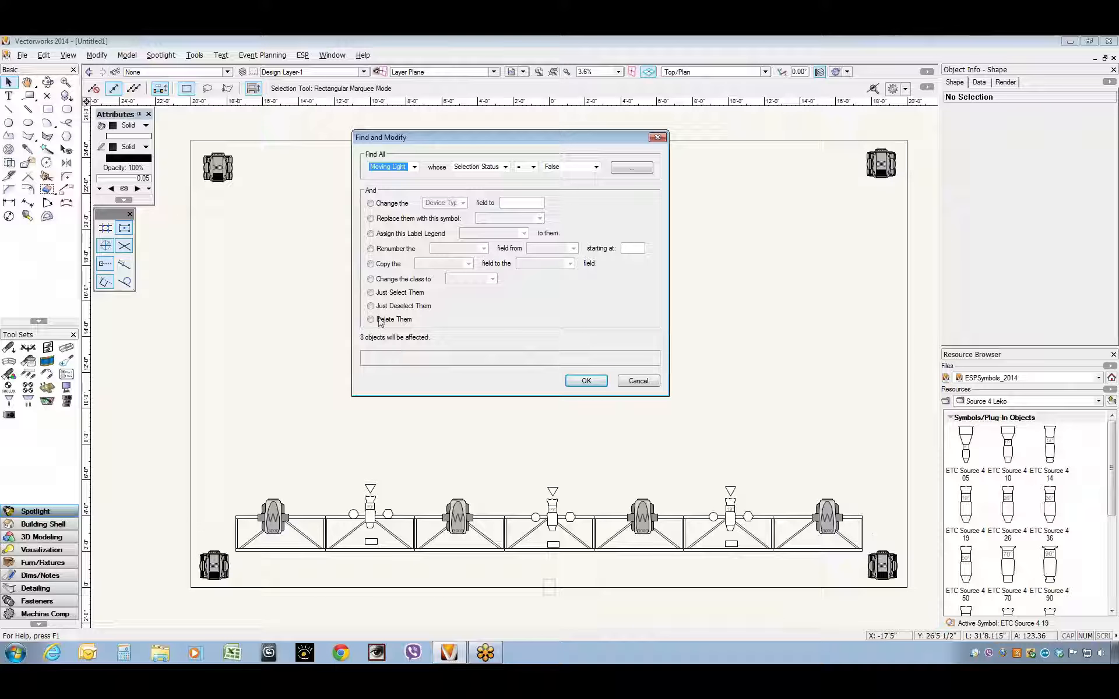
click(371, 293)
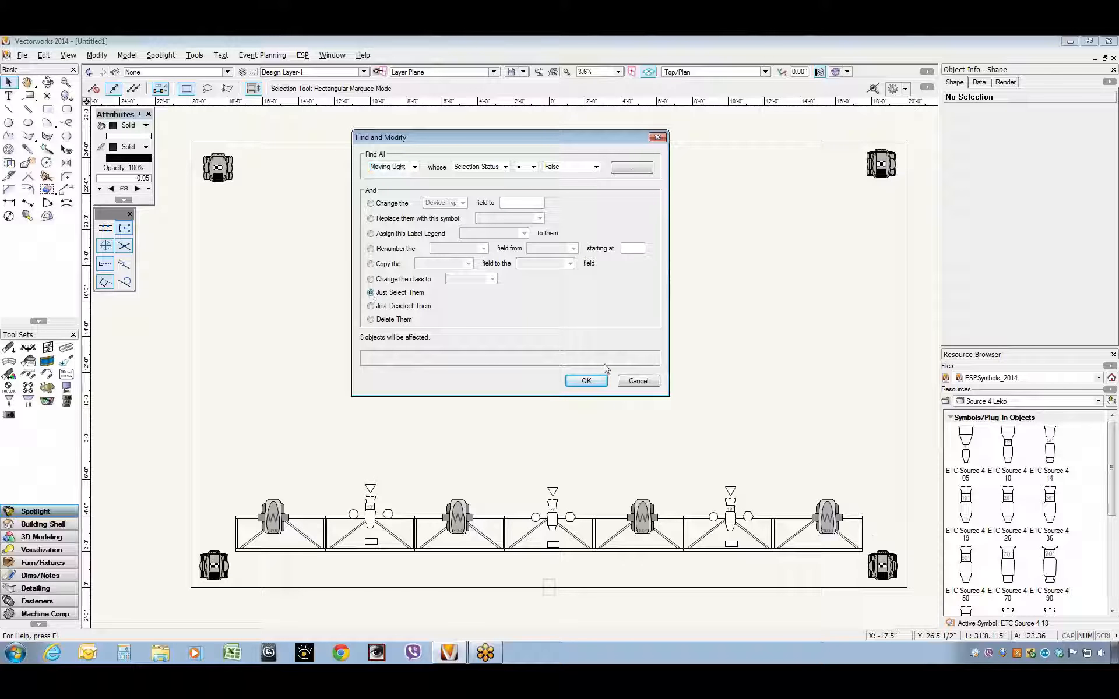
click(596, 381)
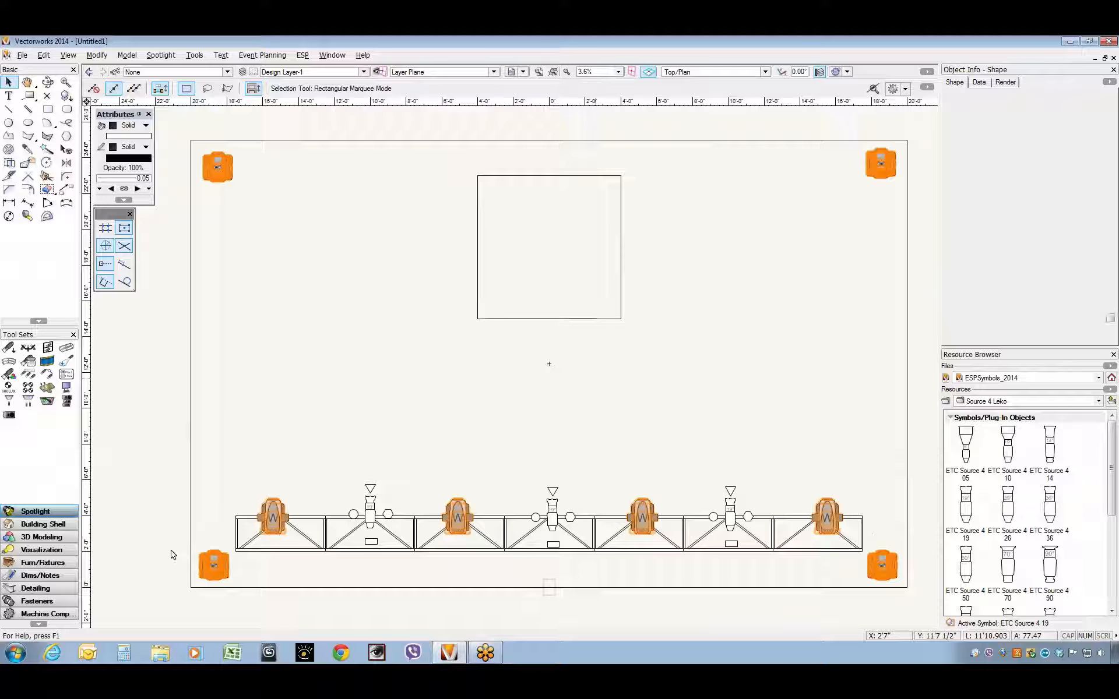
drag(173, 555, 865, 467)
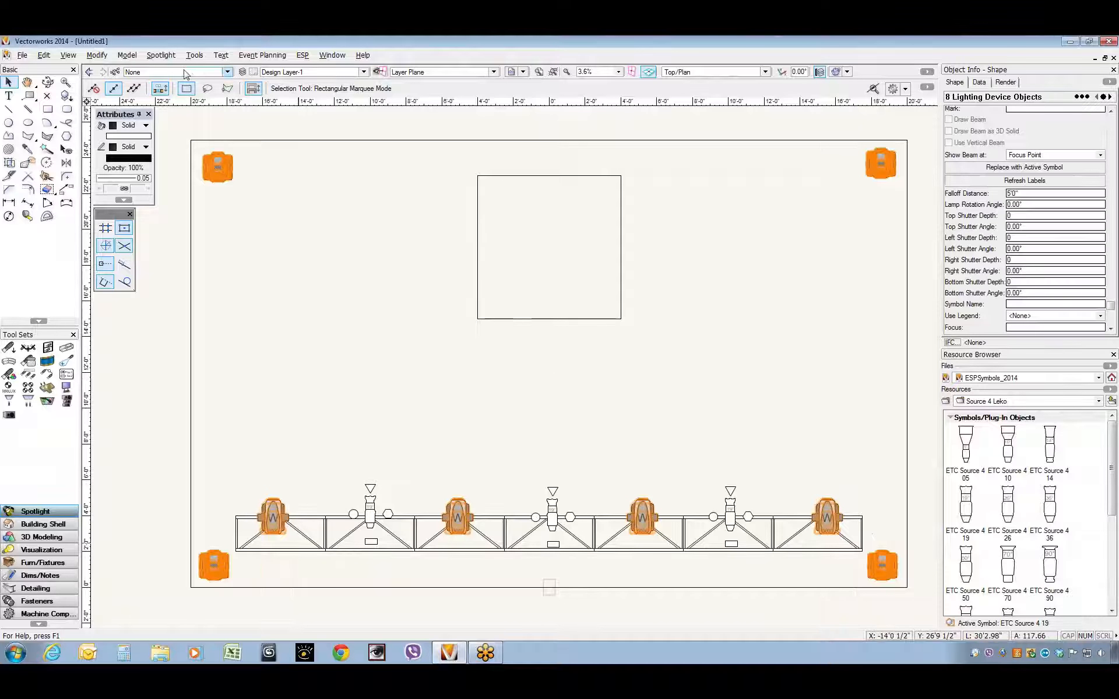
Step: Assign the Movers label legend to the selected moving lights and clear the selection
click(163, 56)
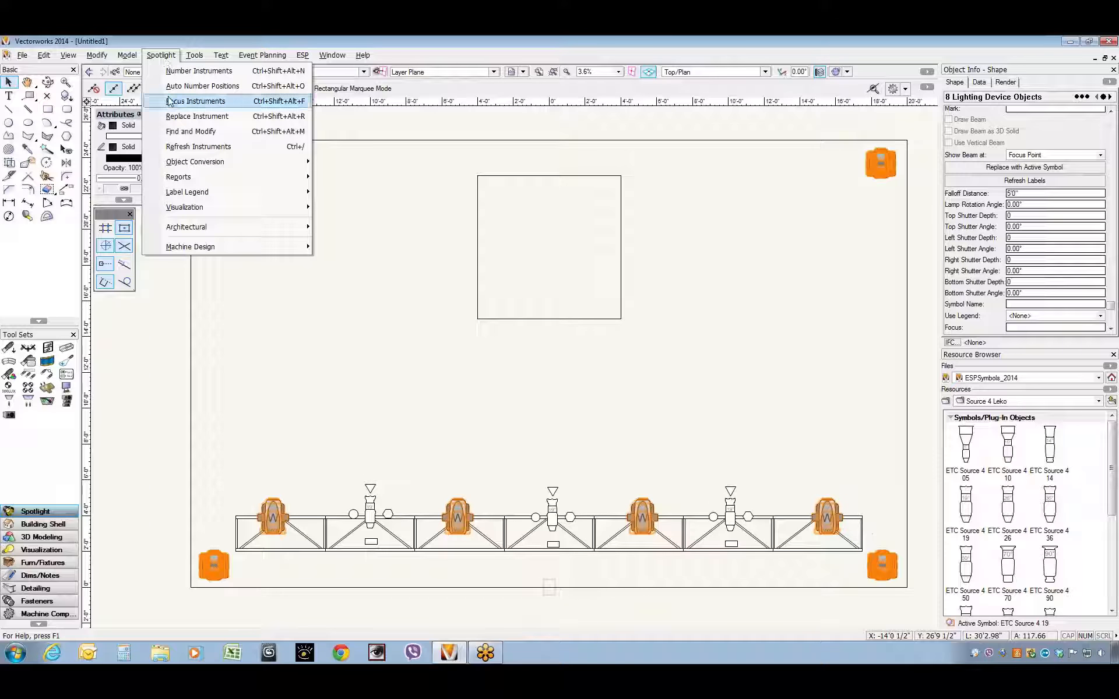
mouse_move(194, 193)
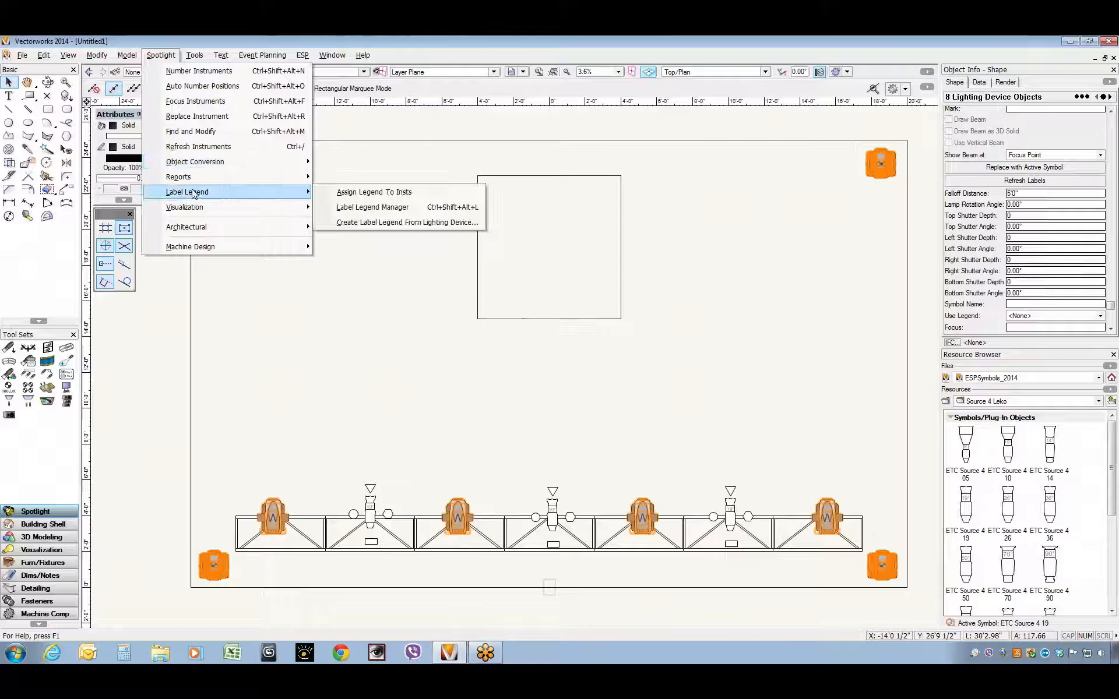
click(395, 198)
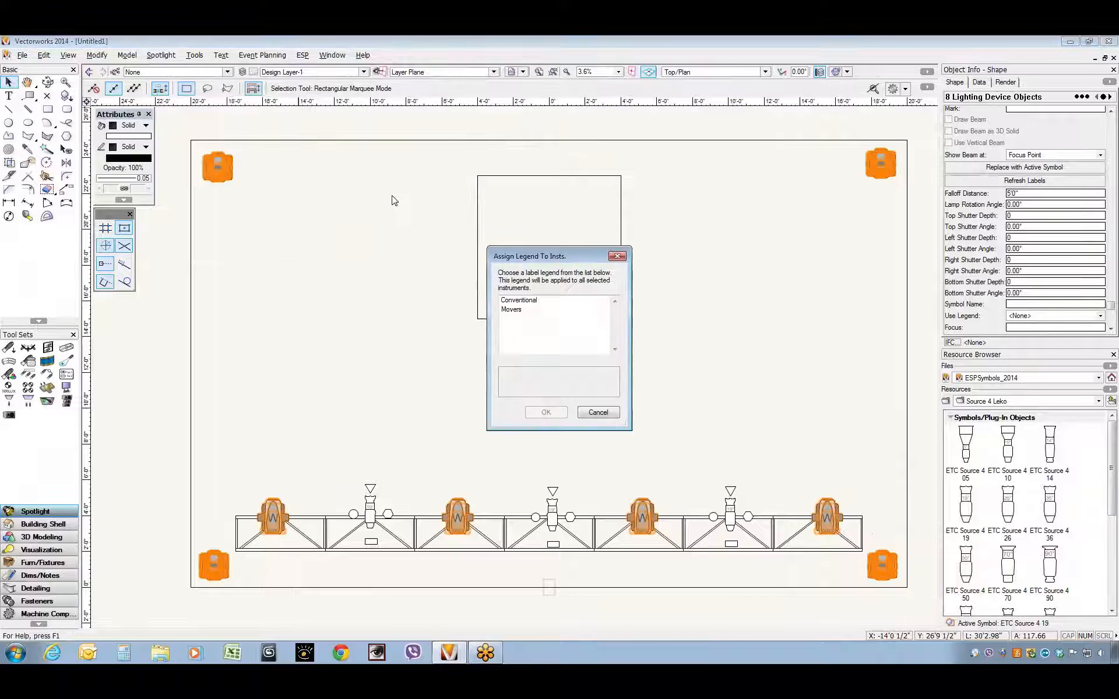
click(516, 311)
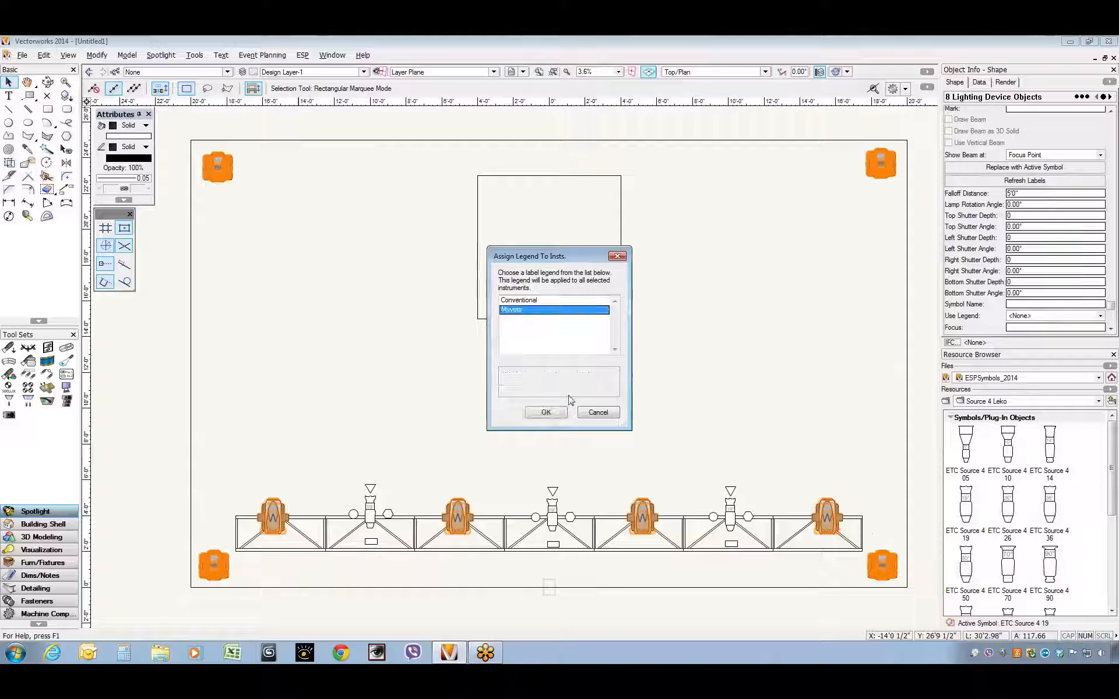
click(547, 412)
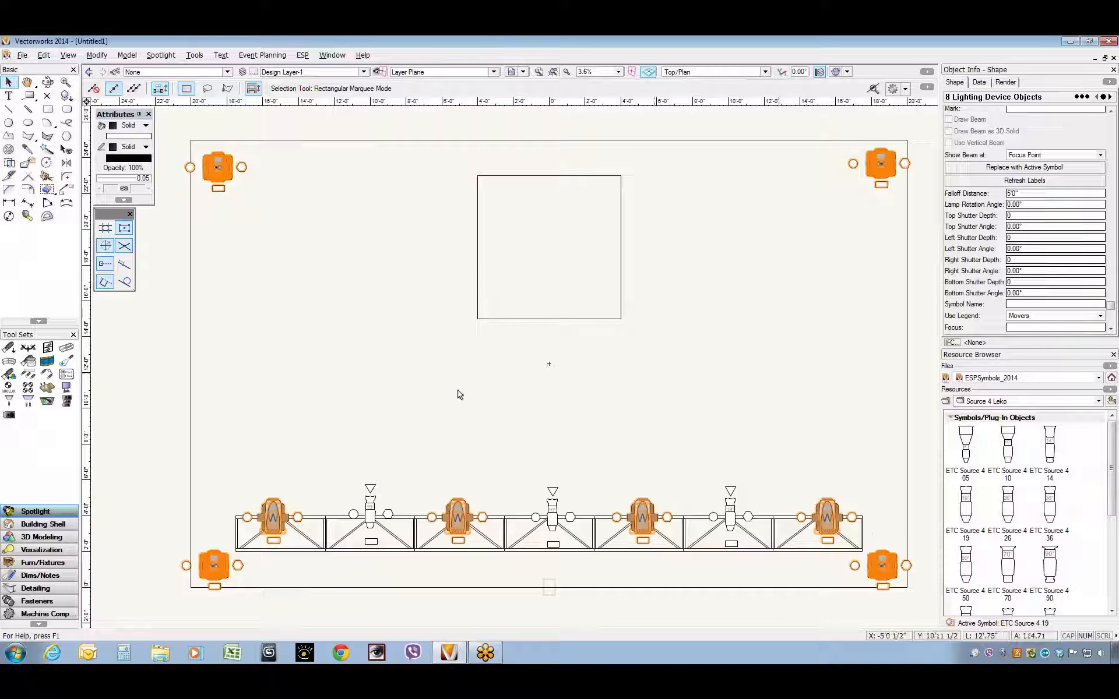
click(479, 426)
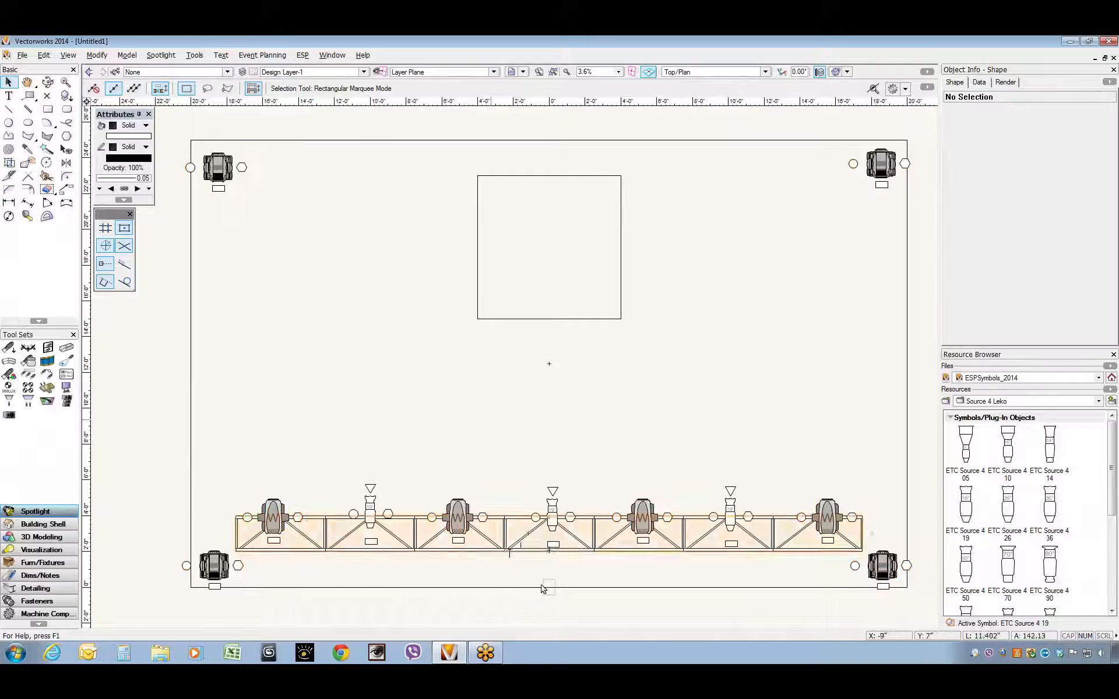
middle_drag(547, 590, 552, 522)
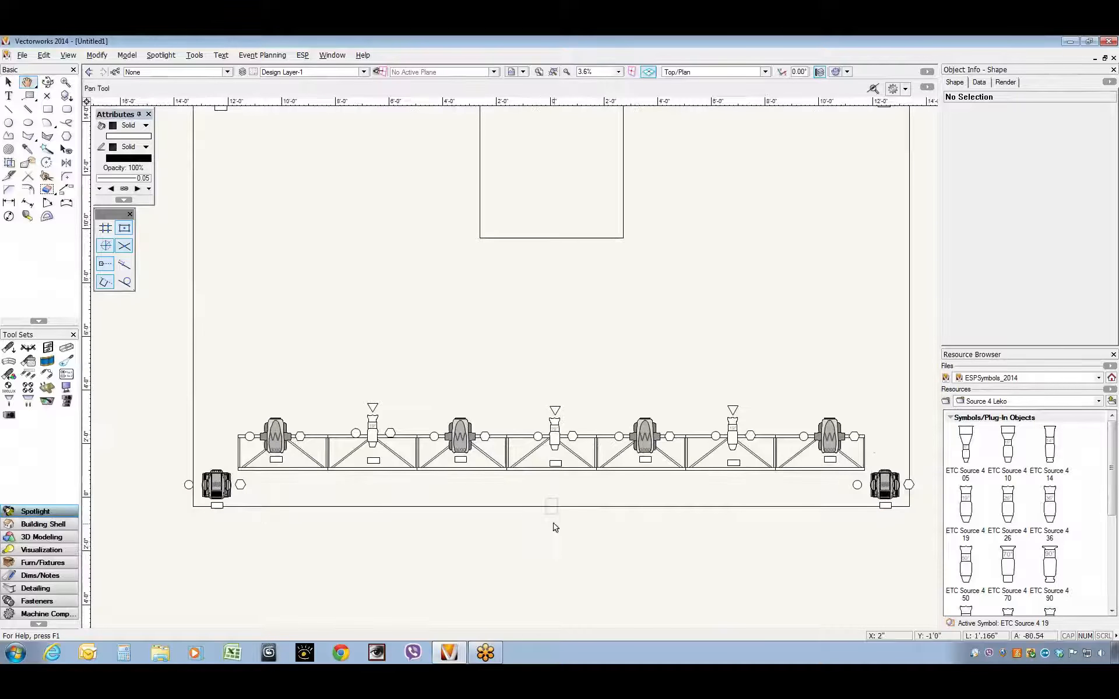
scroll(552, 523, up, 2)
scroll(535, 467, down, 1)
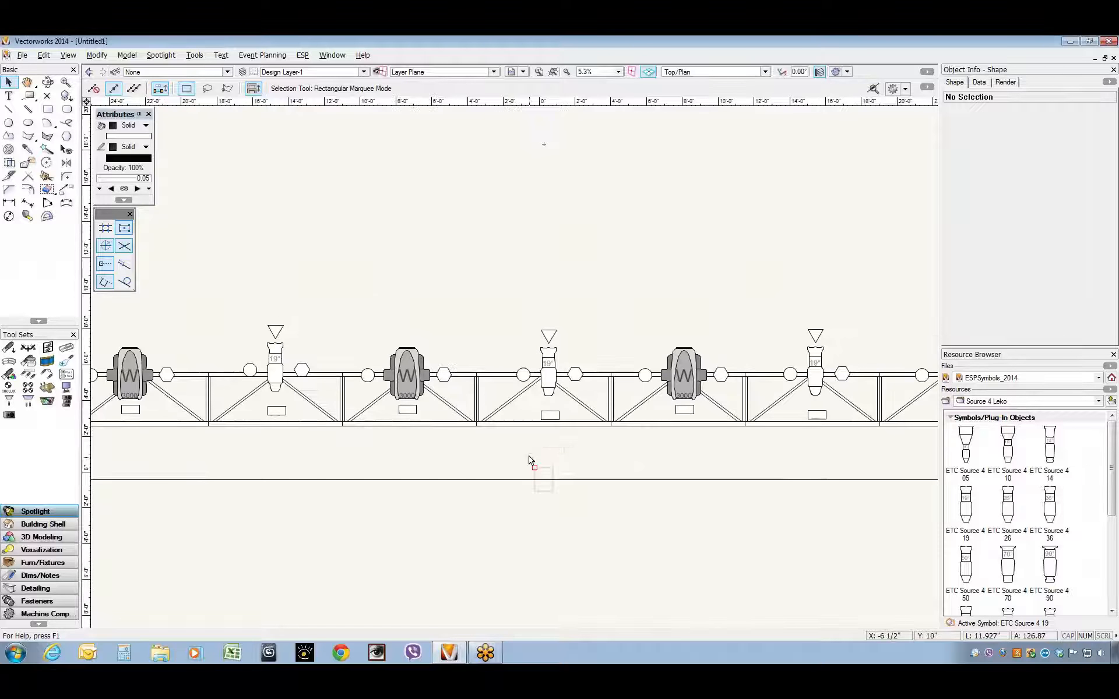
scroll(527, 455, down, 1)
mouse_move(509, 315)
middle_down()
mouse_move(497, 470)
mouse_move(505, 449)
middle_up()
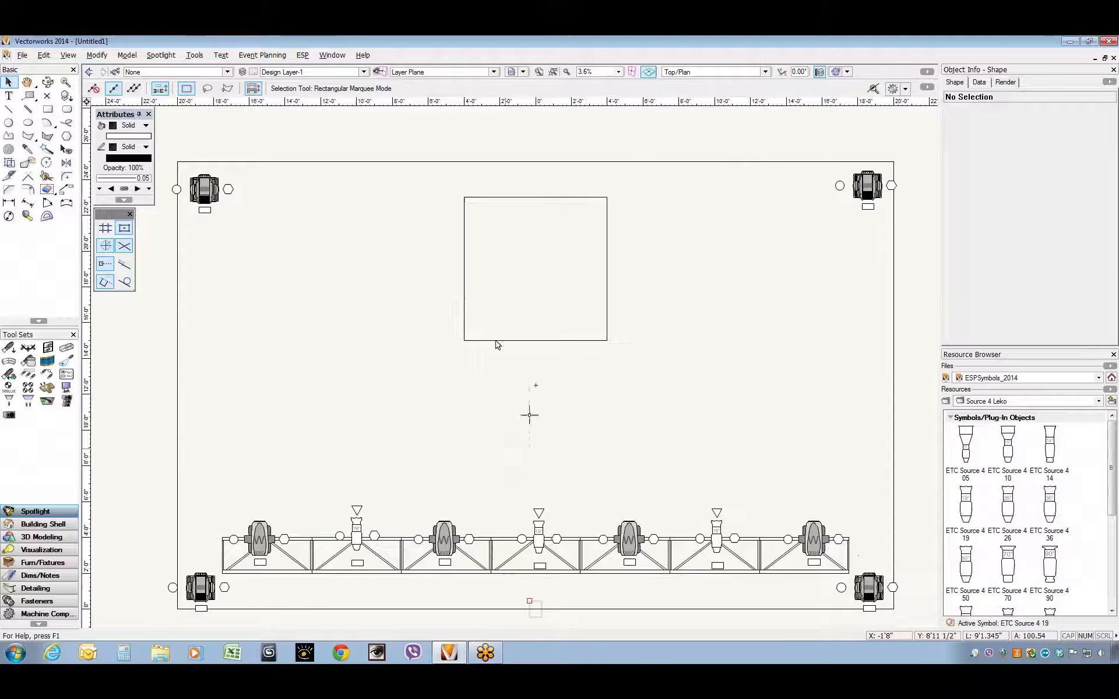
Step: Set the Unit Number to 301 for the Mac 2K Profile at the stage's upper-left corner
click(208, 191)
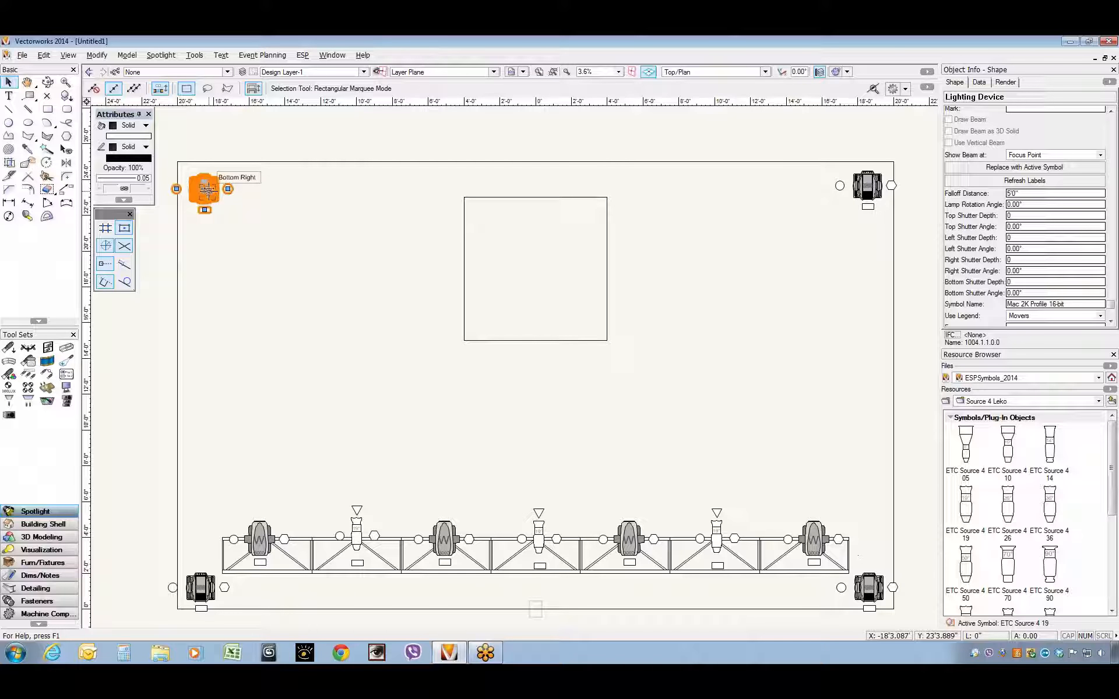
key(h)
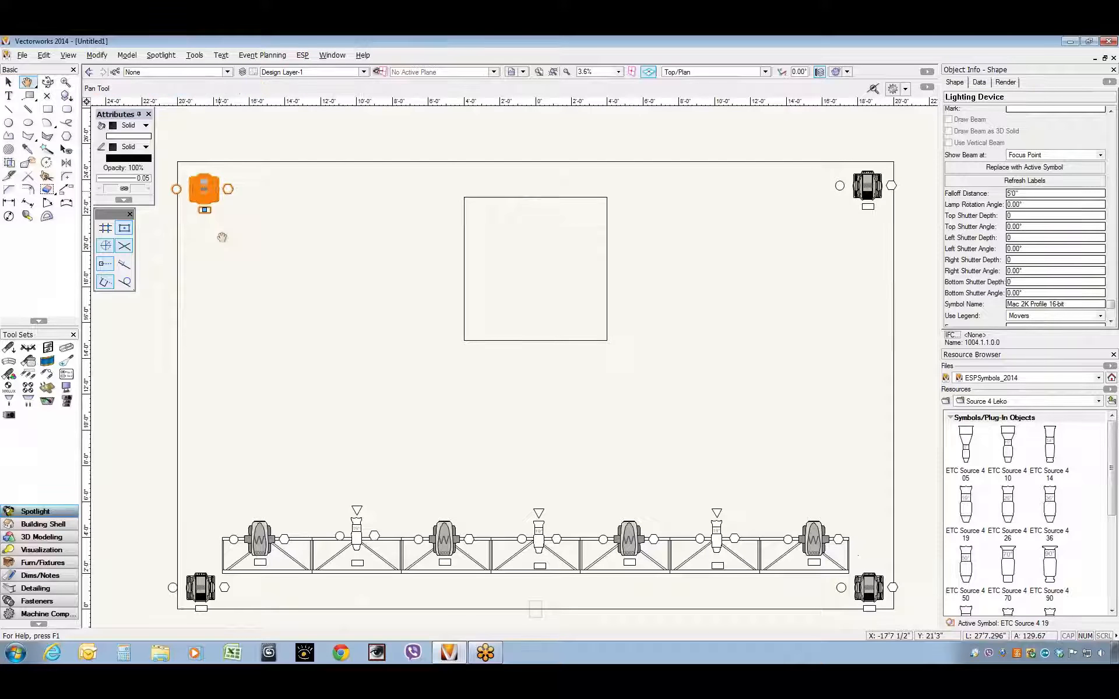
scroll(222, 237, up, 5)
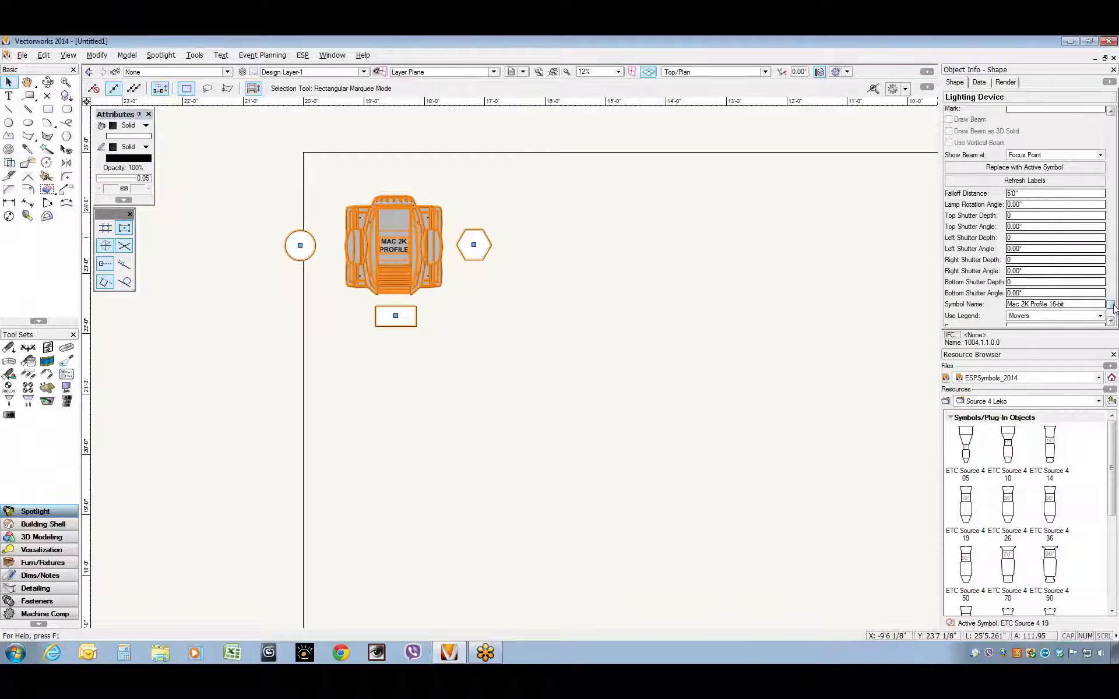
drag(1113, 309, 1111, 120)
click(1016, 251)
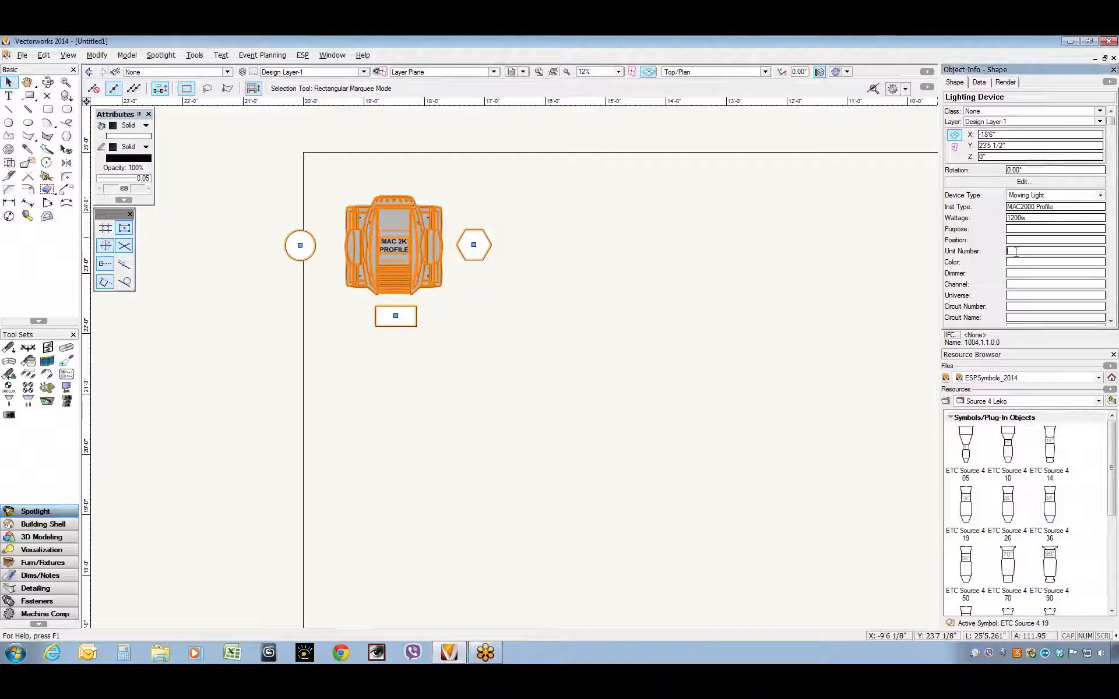
text(301)
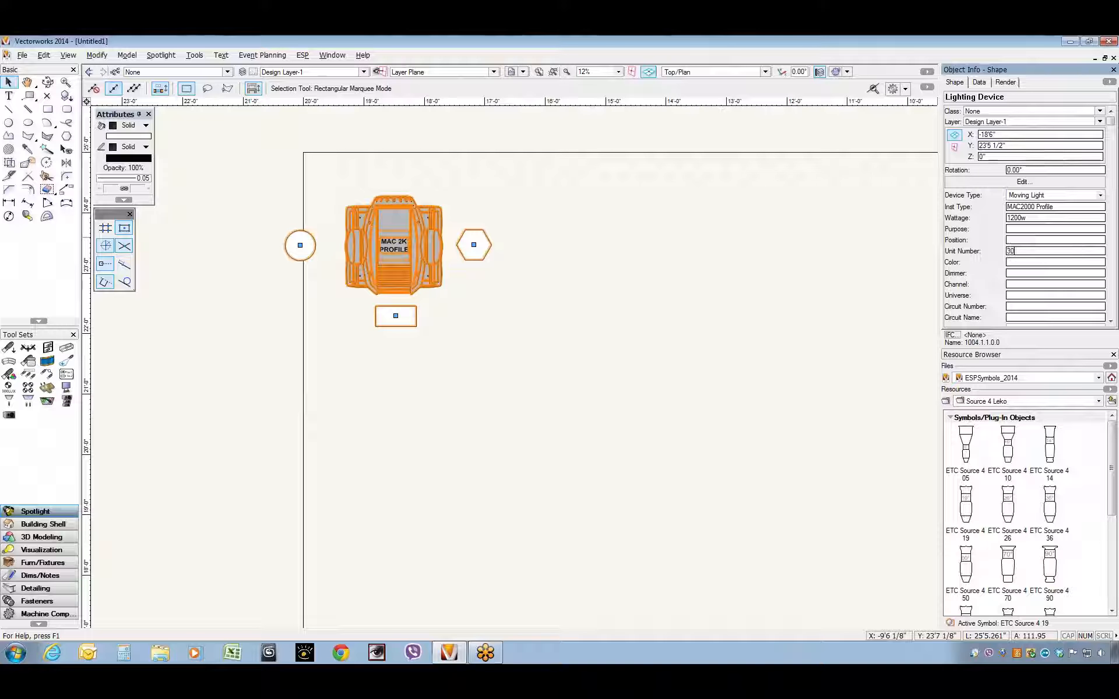
Step: Give the selected MAC 2K Profile unit number 301, channel 55 and universe 6
click(1016, 284)
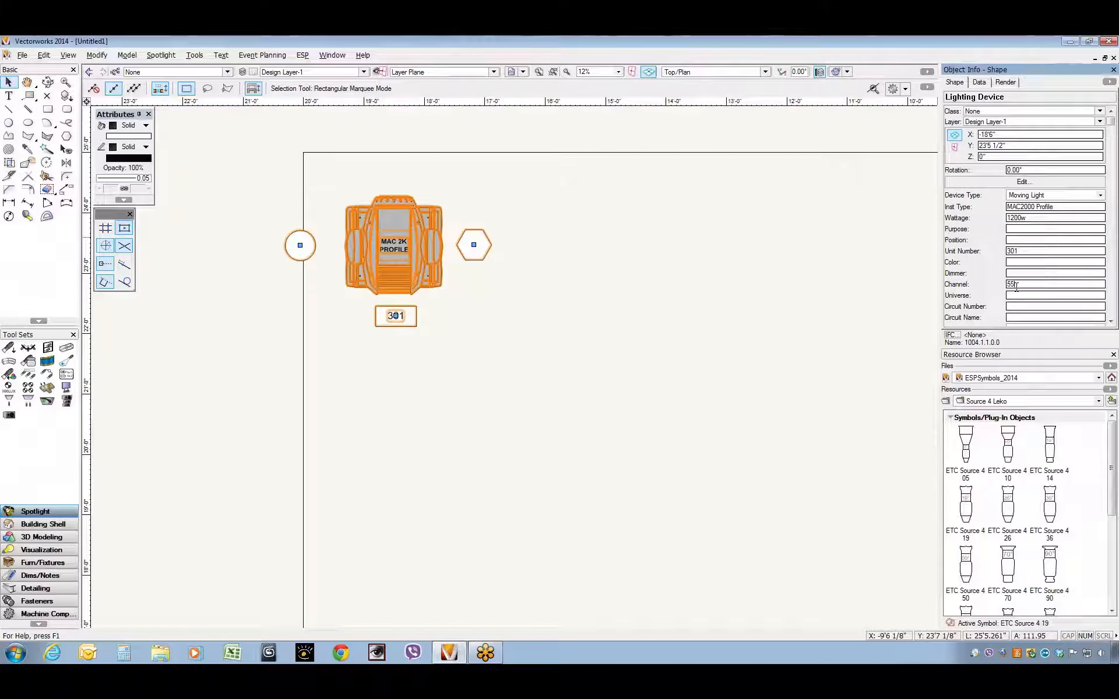
click(1022, 293)
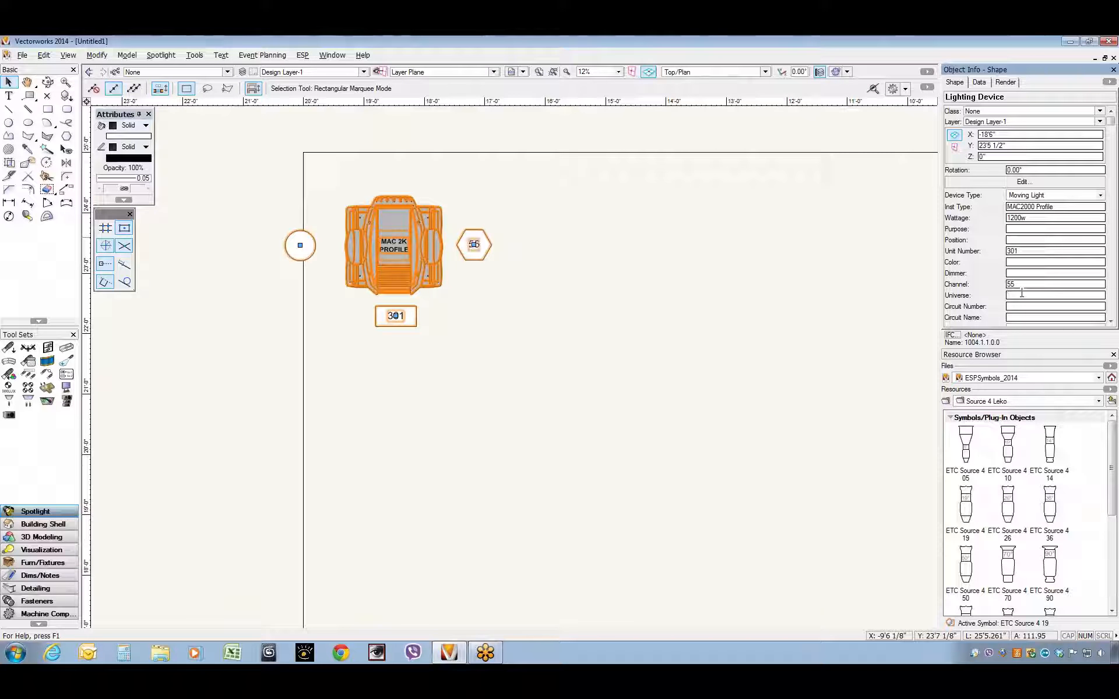
key(Return)
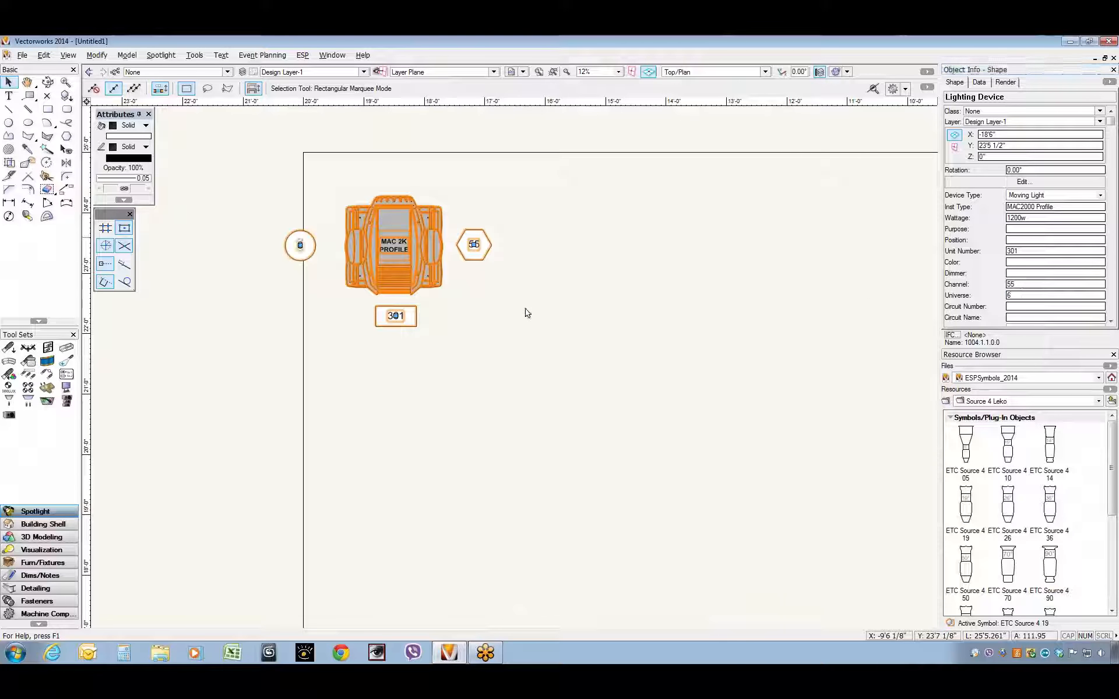
click(268, 305)
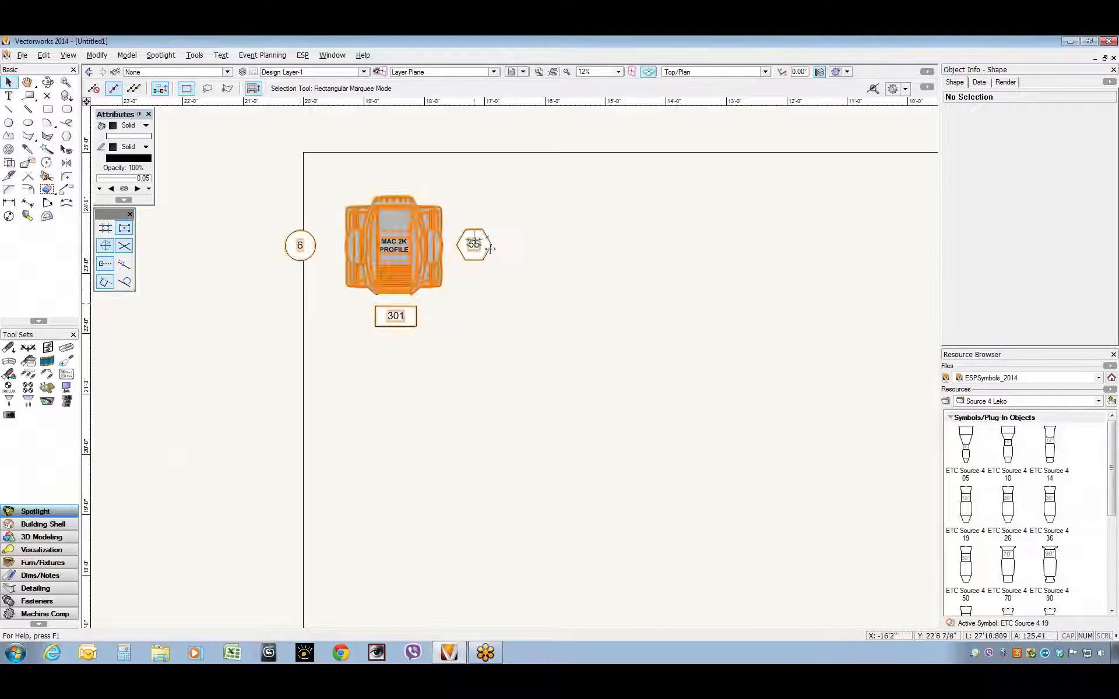
Step: Edit the Vision data of MAC 2K Profile unit 301 and set its channel to 25
click(430, 264)
click(304, 56)
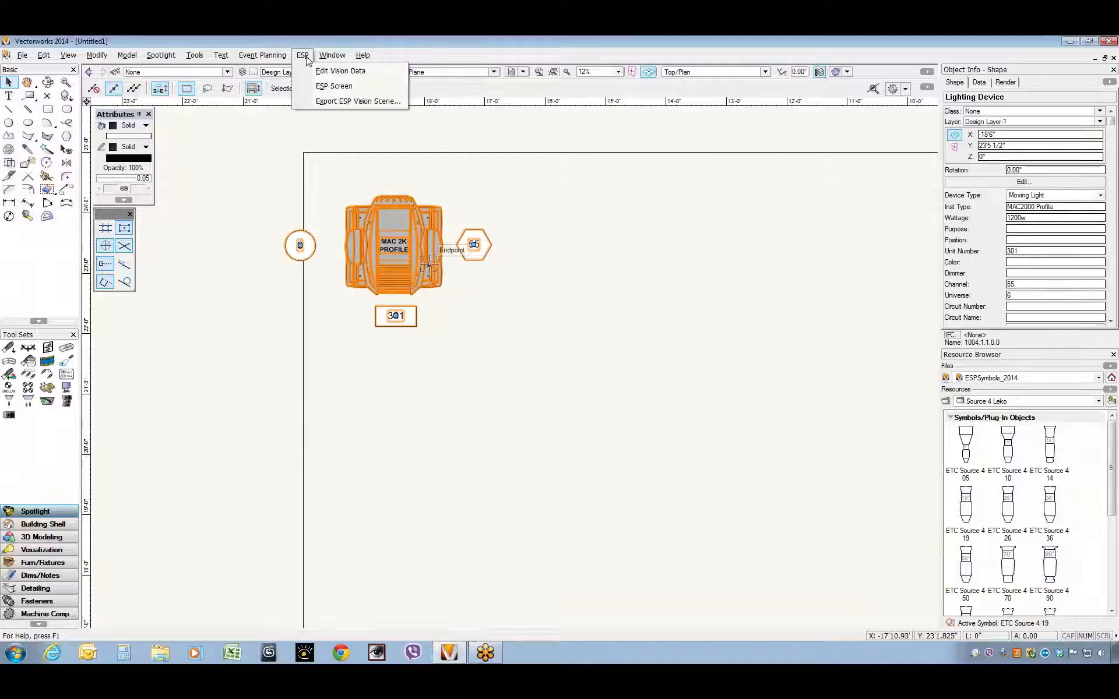
click(309, 70)
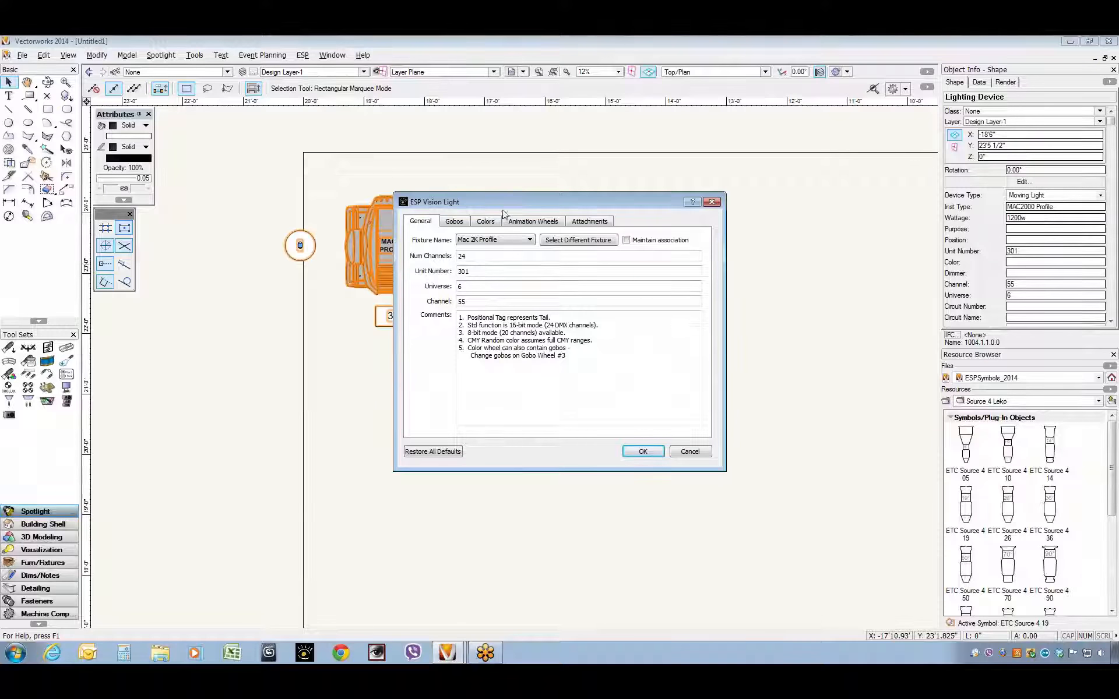
drag(506, 202, 639, 186)
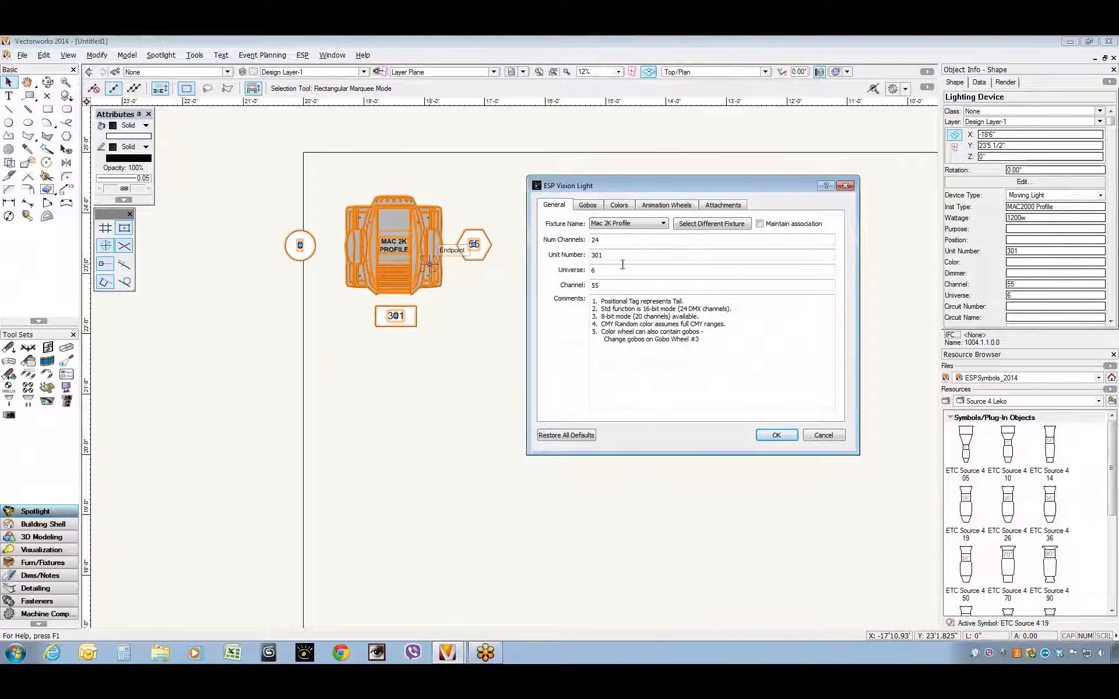
double_click(619, 285)
text(25)
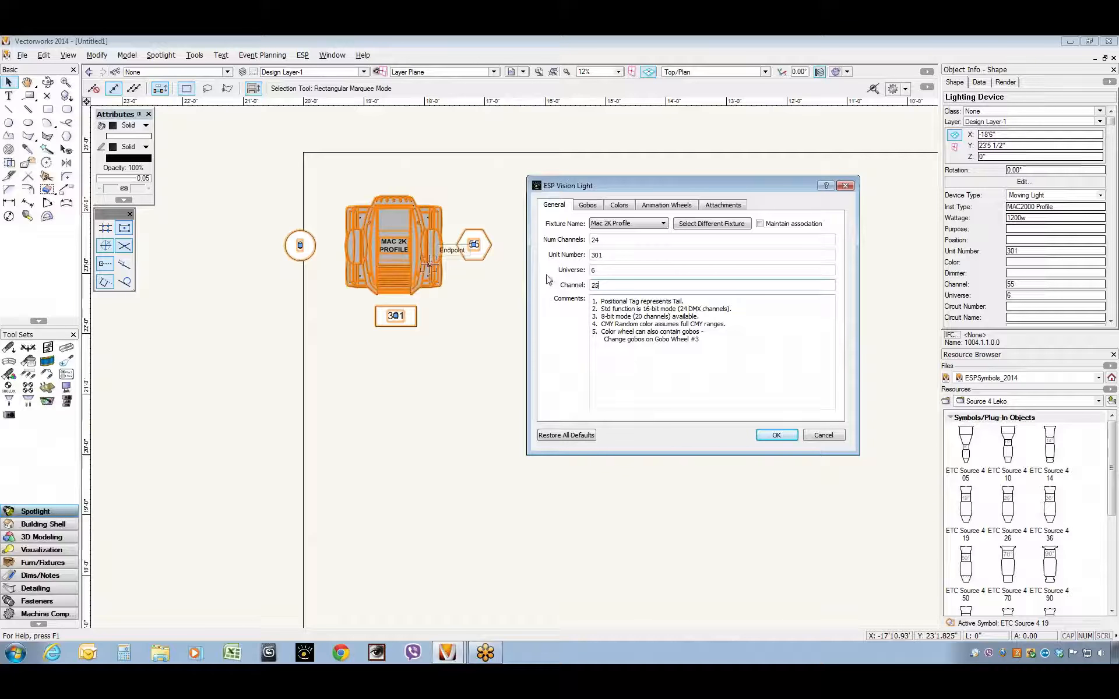
key(Escape)
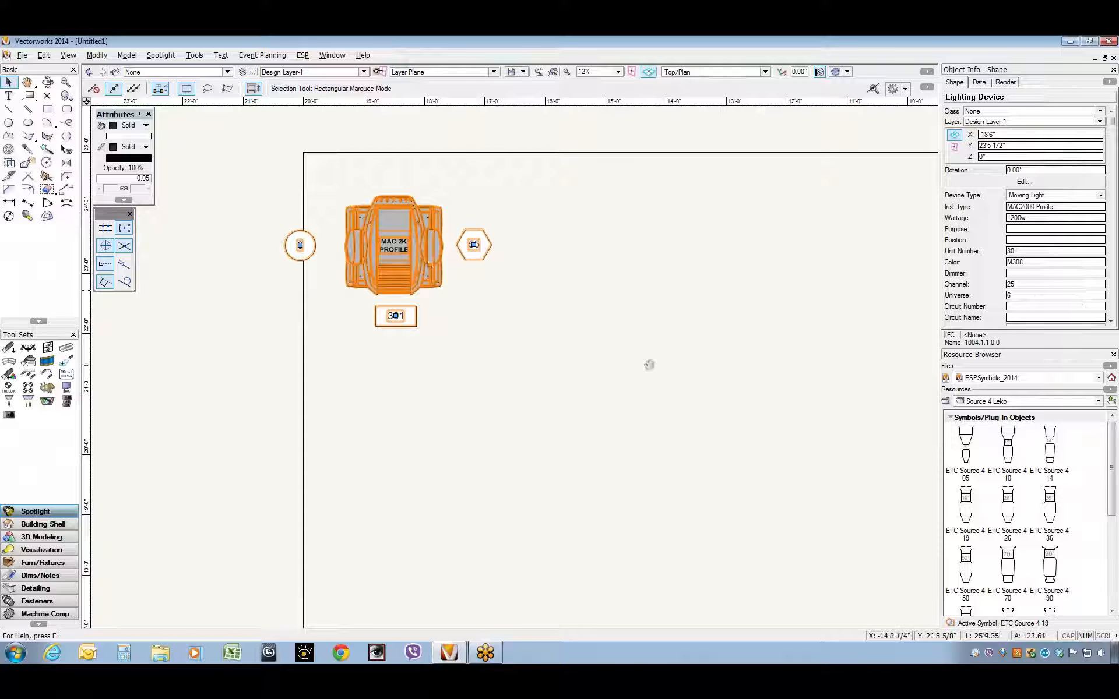
Step: Examine the whole stage and truss layout in Left Isometric and Top views
scroll(657, 369, down, 5)
mouse_move(760, 427)
middle_down()
mouse_move(485, 288)
mouse_move(436, 278)
mouse_move(446, 323)
middle_up()
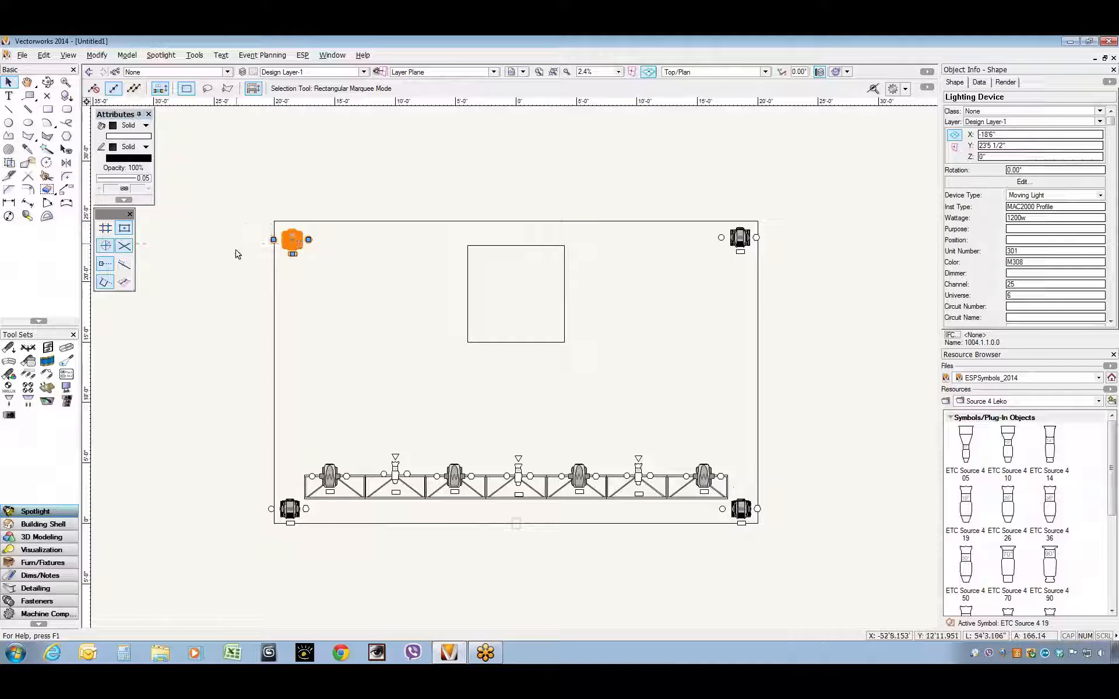
key(KP_1)
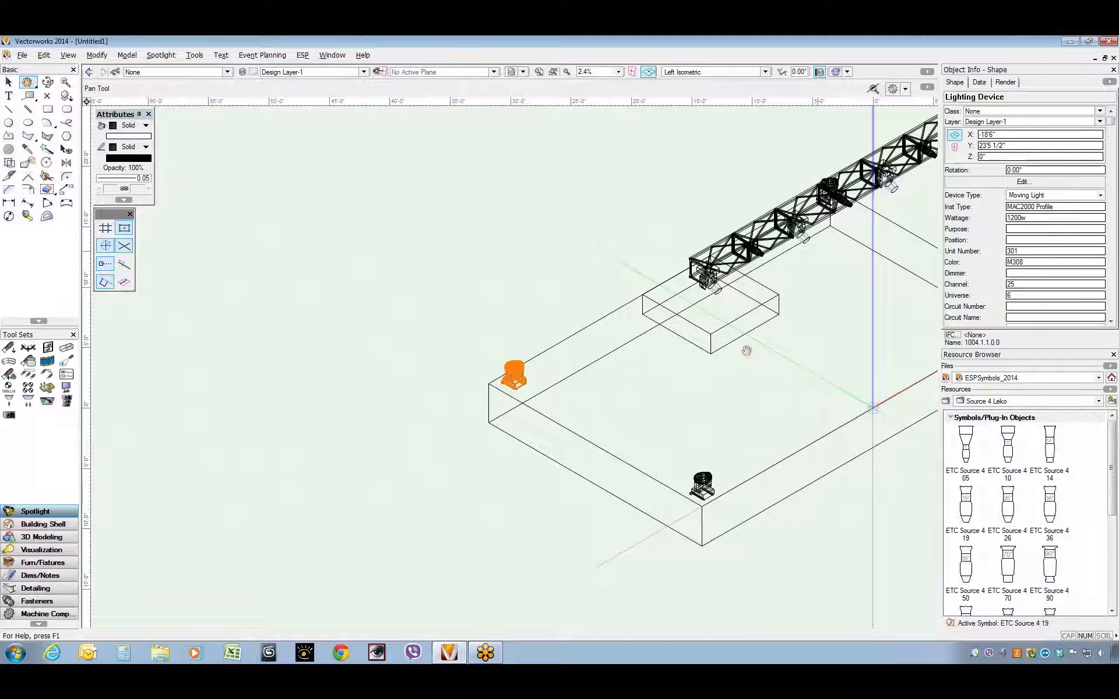
middle_drag(744, 350, 498, 406)
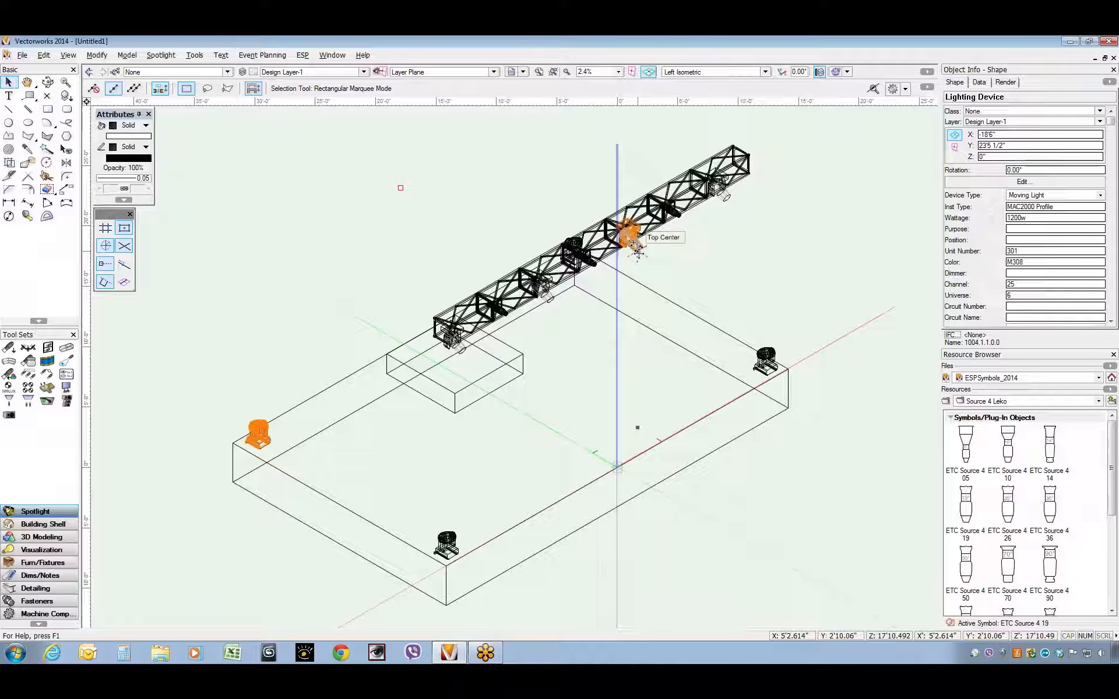
key(5)
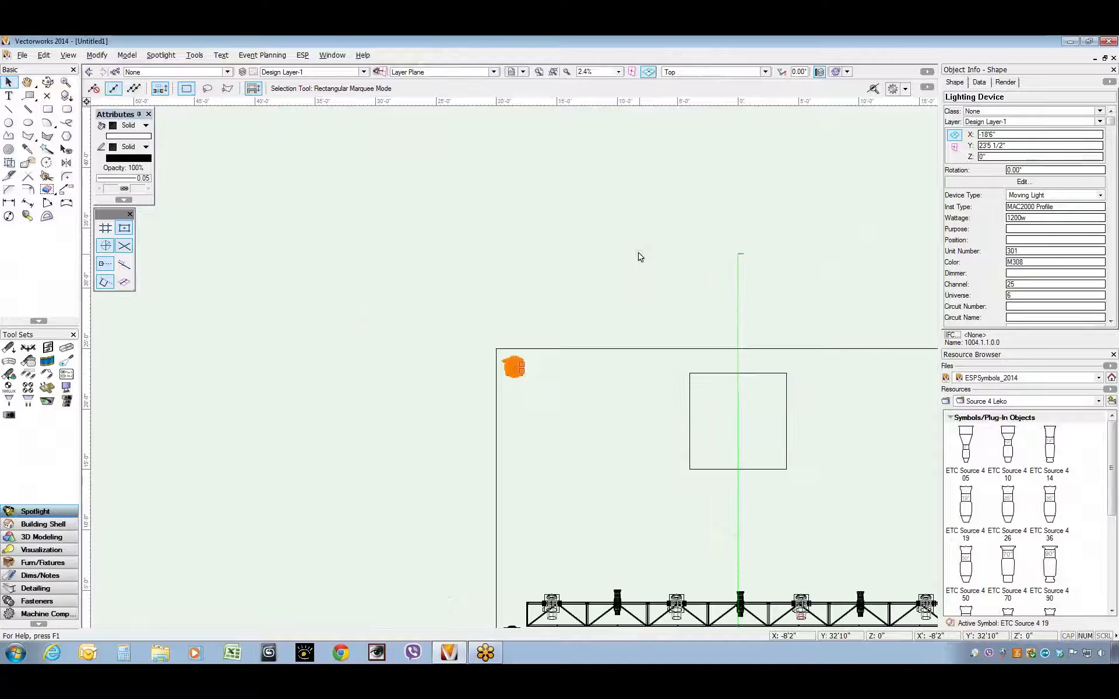
key(h)
mouse_move(824, 460)
mouse_down()
mouse_move(759, 402)
mouse_move(605, 326)
mouse_up()
key(x)
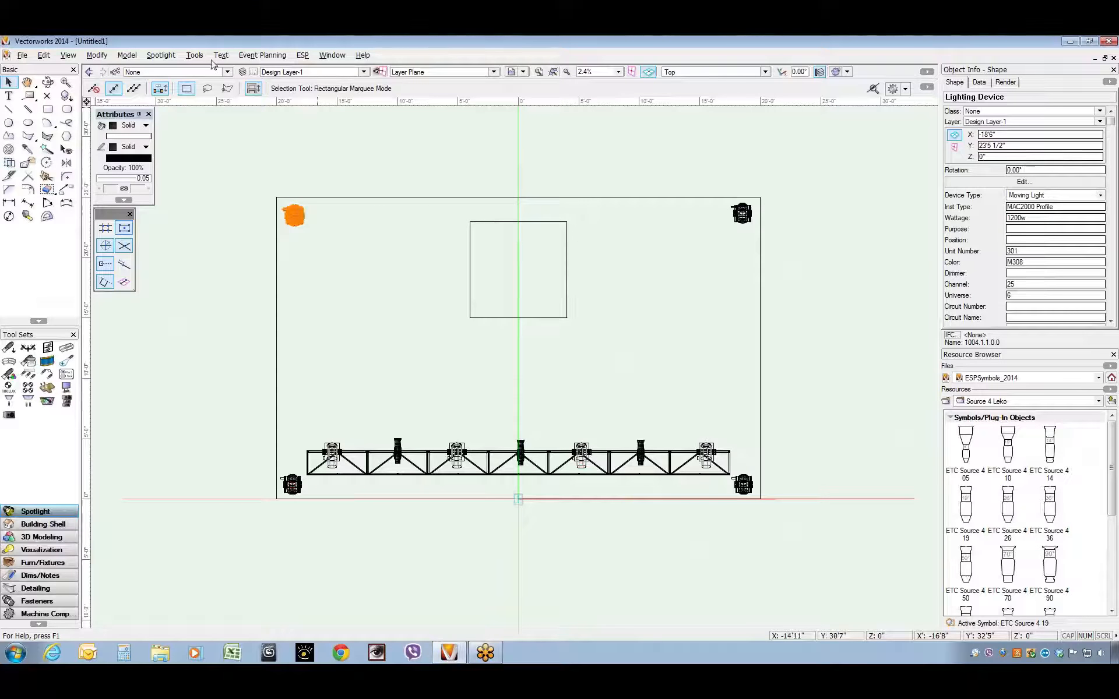
Step: Use Find and Modify to just select all moving lights whose symbol name is Mac 2K Profile 16-bit
click(154, 59)
click(180, 96)
click(464, 243)
click(440, 266)
click(554, 243)
click(528, 327)
click(645, 244)
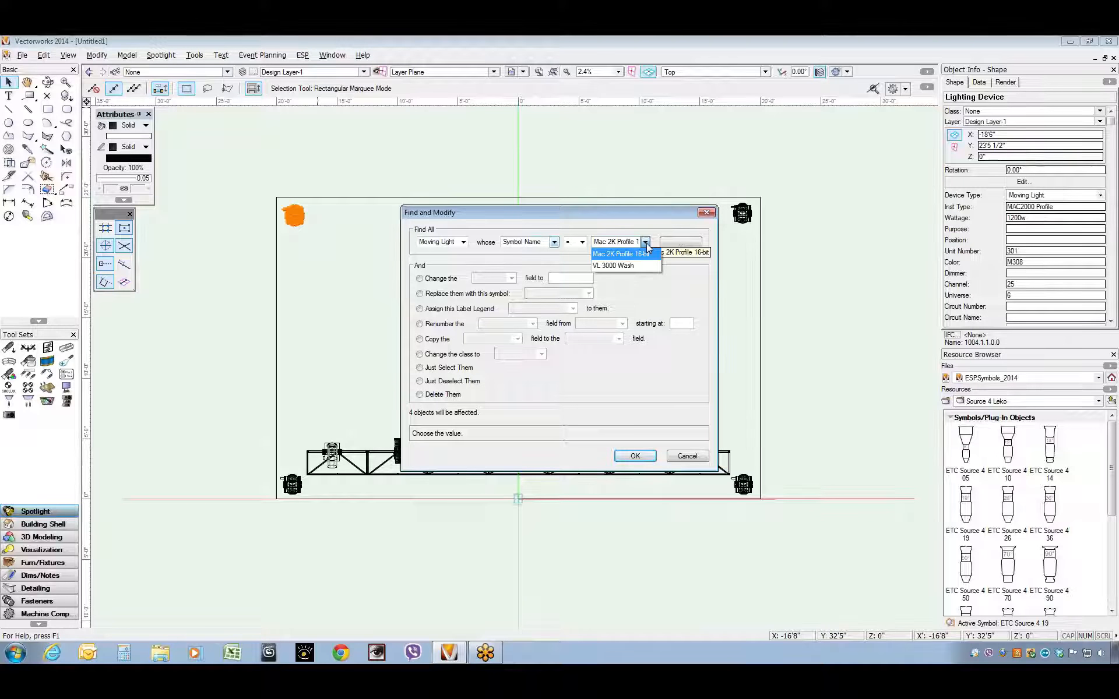
click(640, 254)
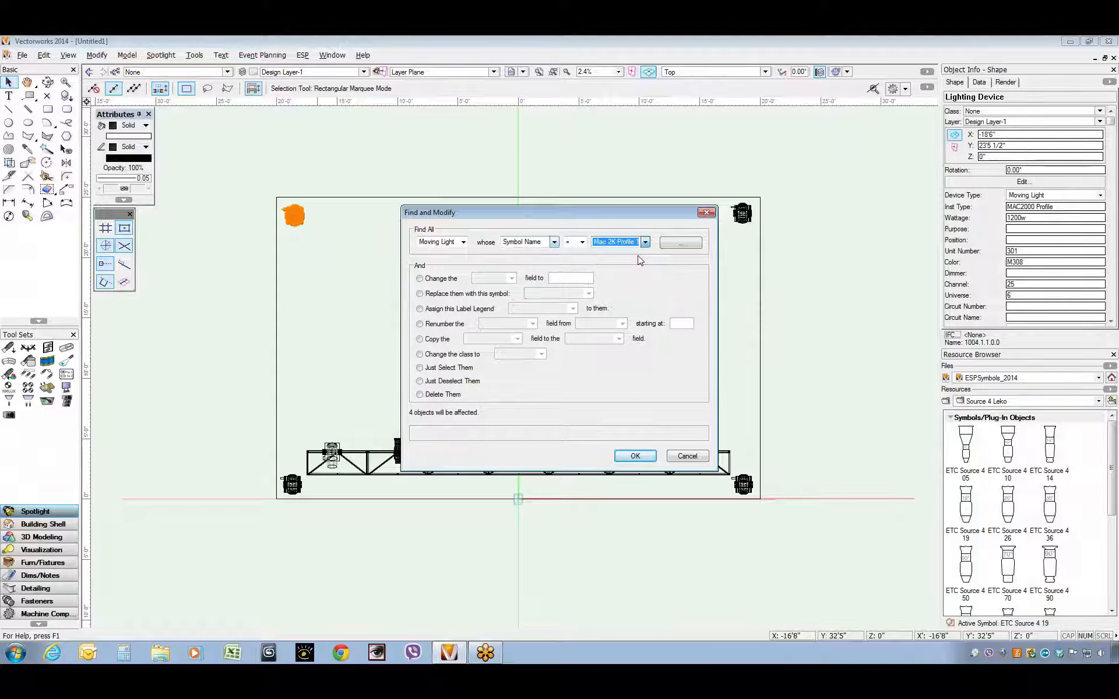
click(454, 368)
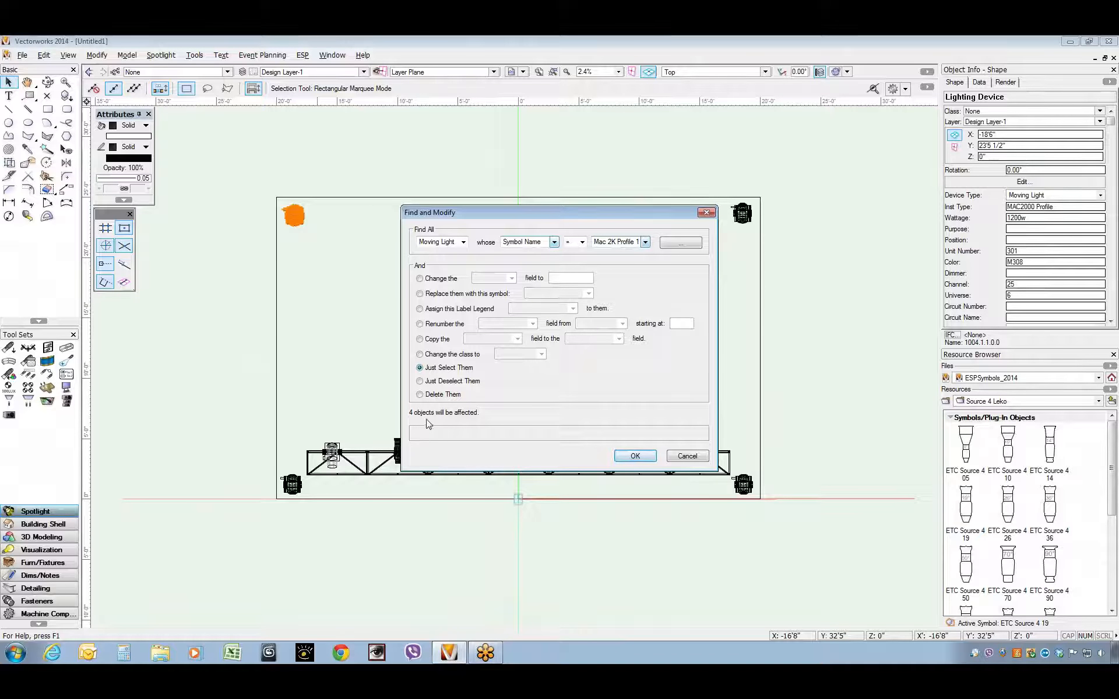
click(634, 458)
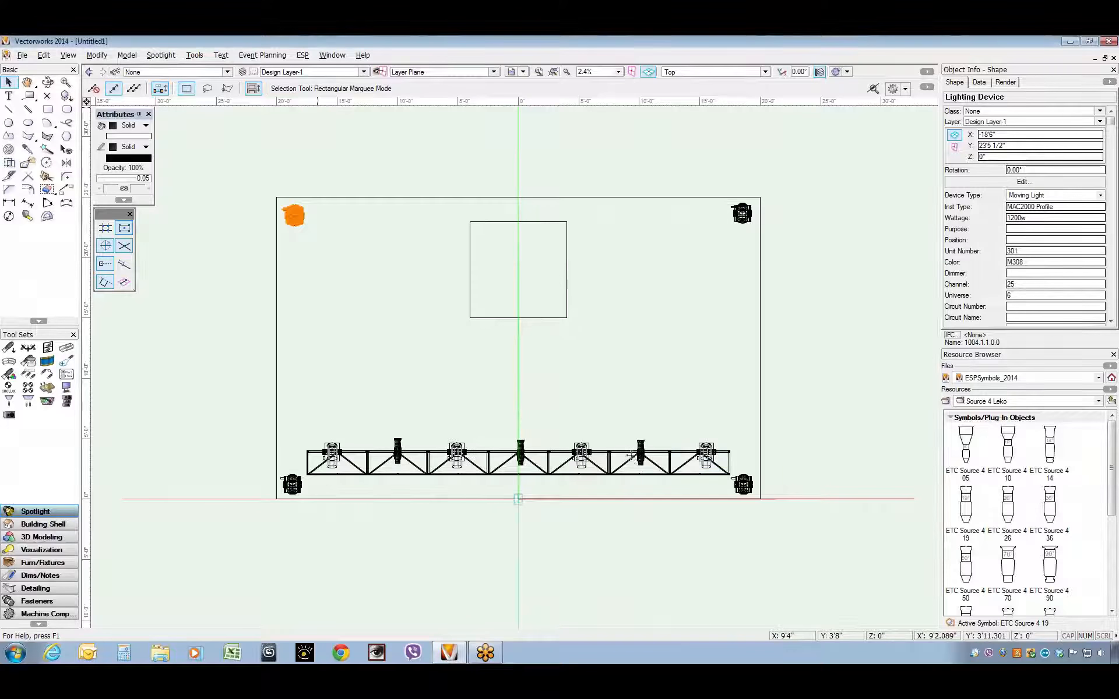
Step: Apply the Mac 2K Profile Vision data to the selected corner fixtures with its default settings
click(303, 54)
click(322, 74)
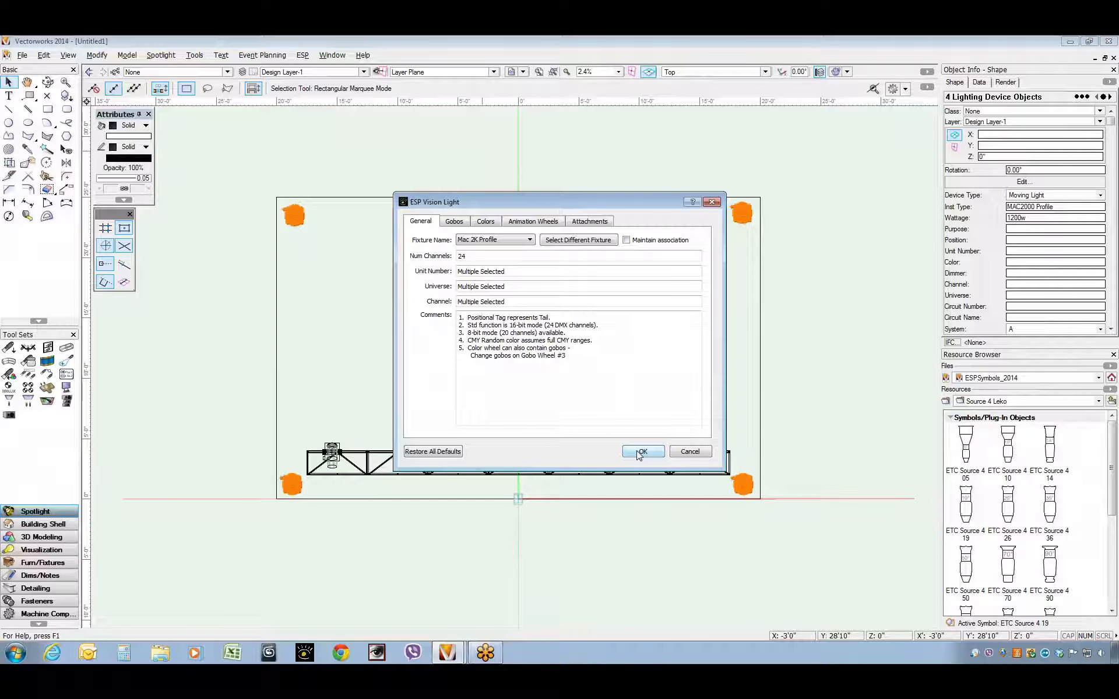
click(641, 452)
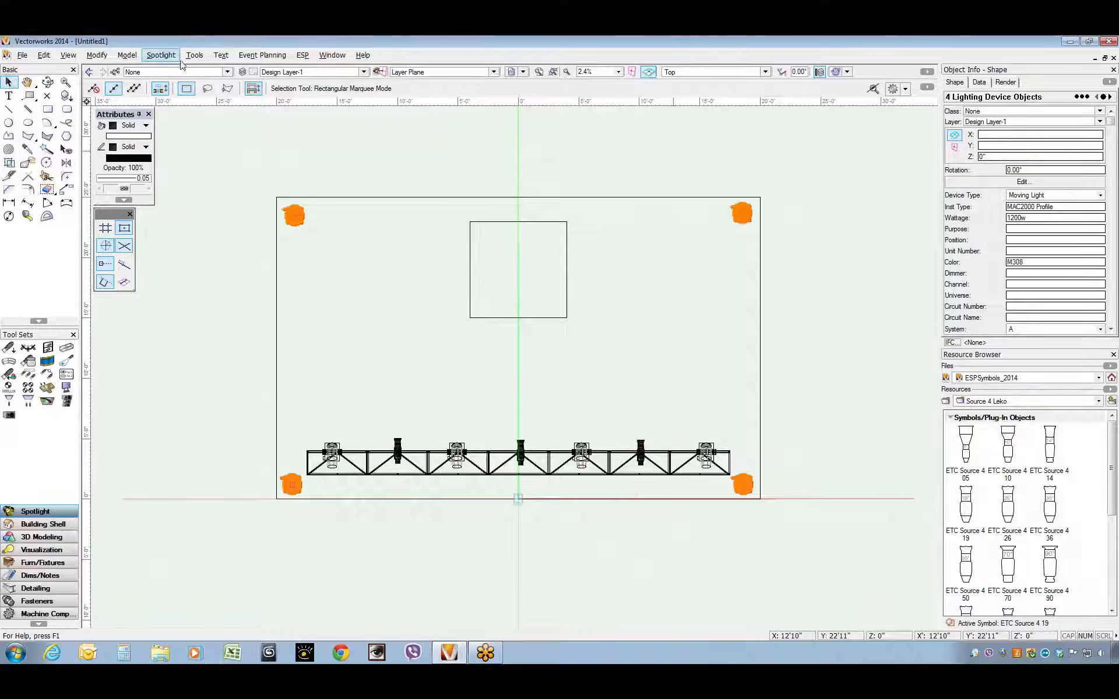
Step: Use Find and Modify to just select all moving lights whose symbol name is VL 3000 Wash
click(162, 55)
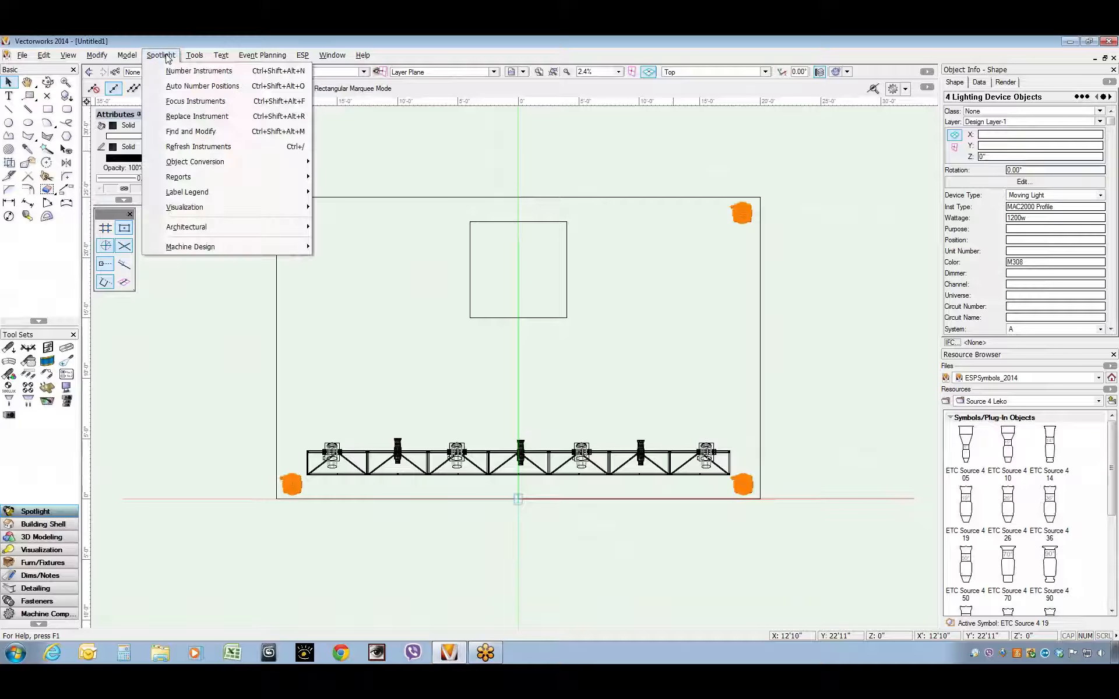
click(191, 131)
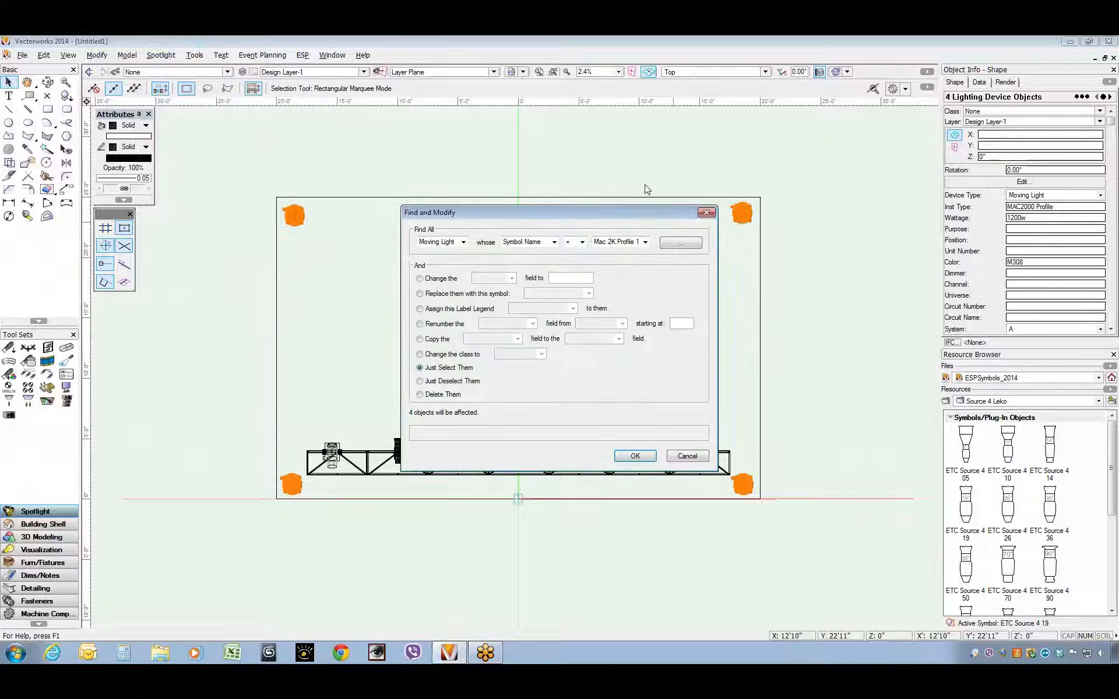
click(646, 242)
click(643, 265)
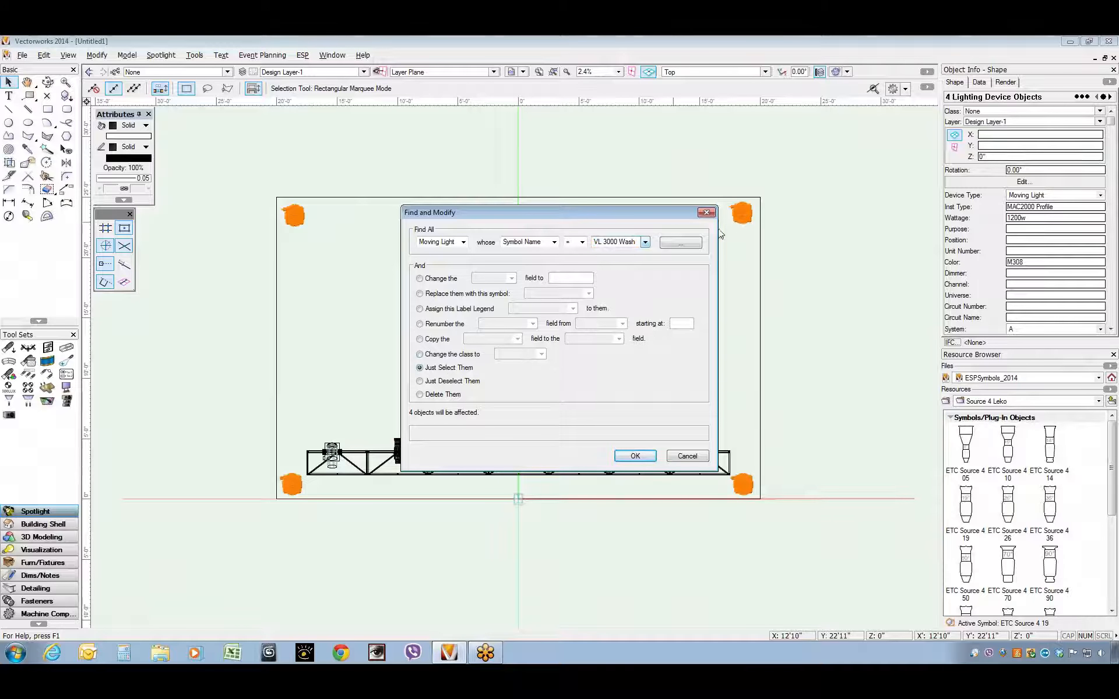
click(635, 456)
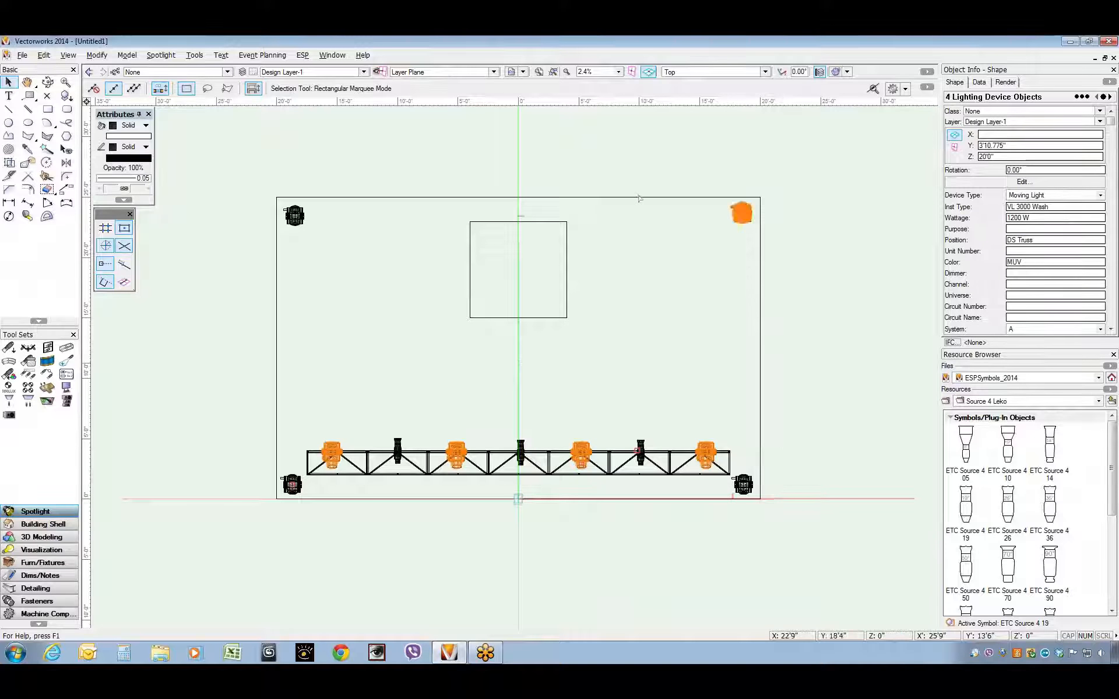
Step: Apply the VL 3000 Wash Vision data to the selected truss fixtures with its default settings
click(304, 56)
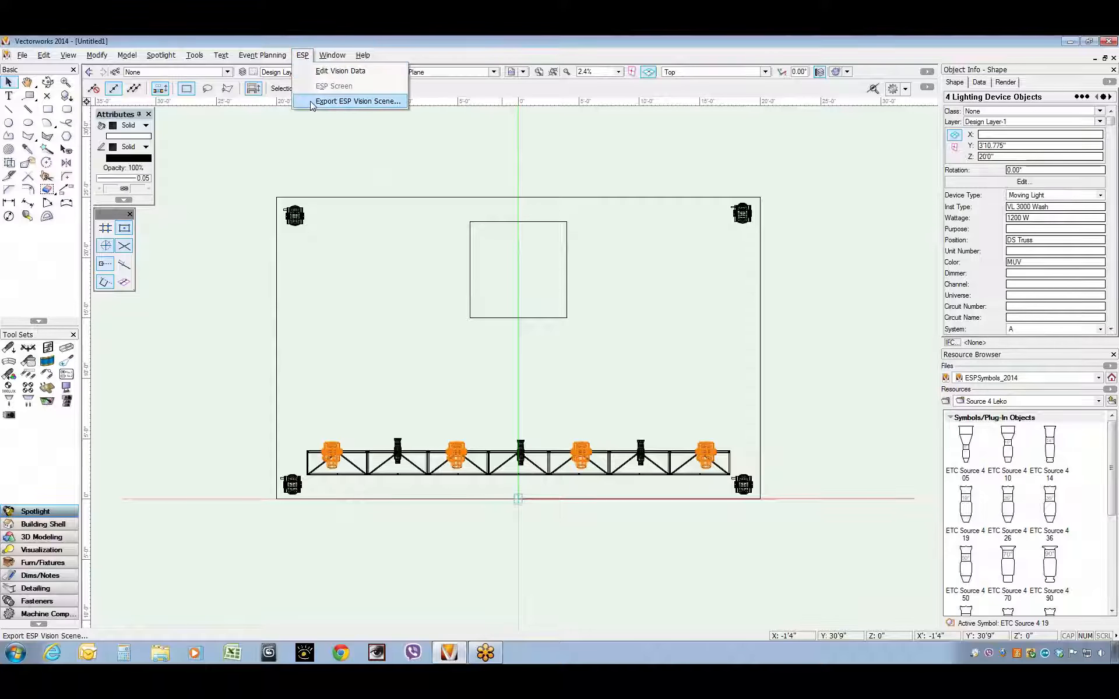
click(325, 72)
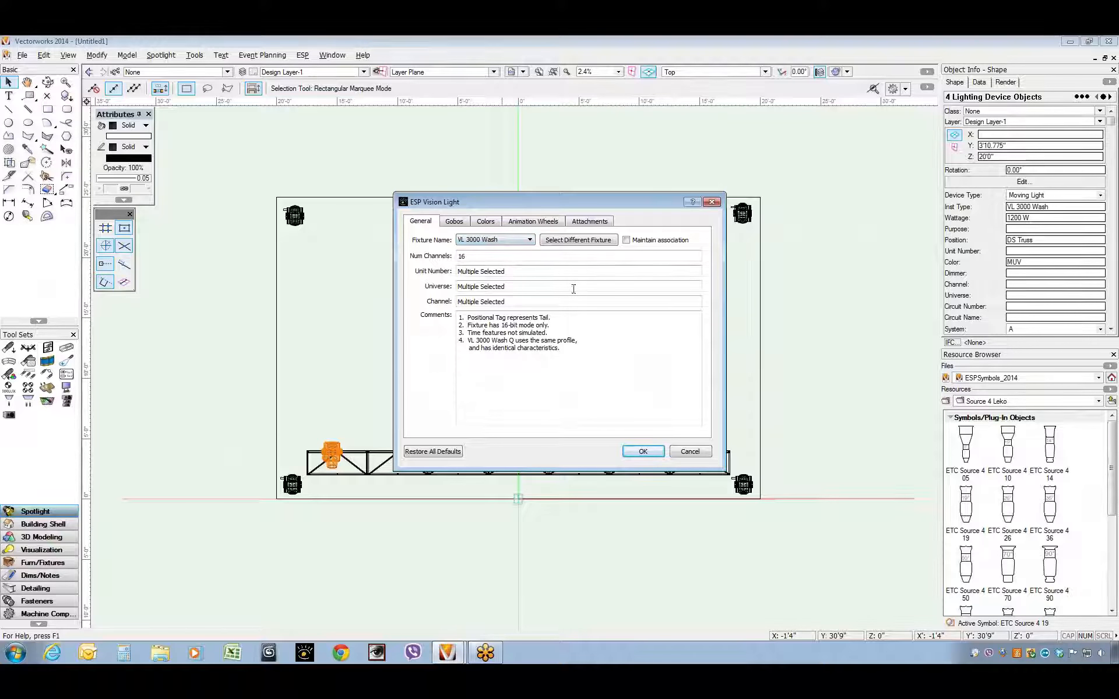
click(644, 452)
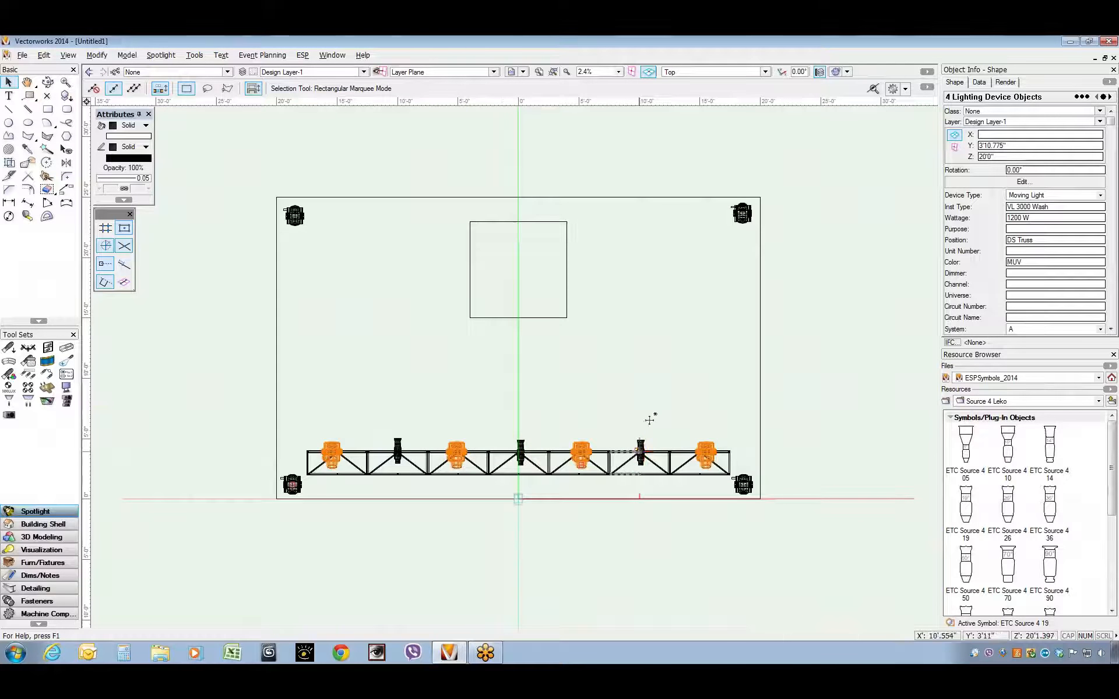
Step: Select the three ETC Source 4 19 fixtures on the truss and open their Vision data for editing
click(422, 396)
click(398, 446)
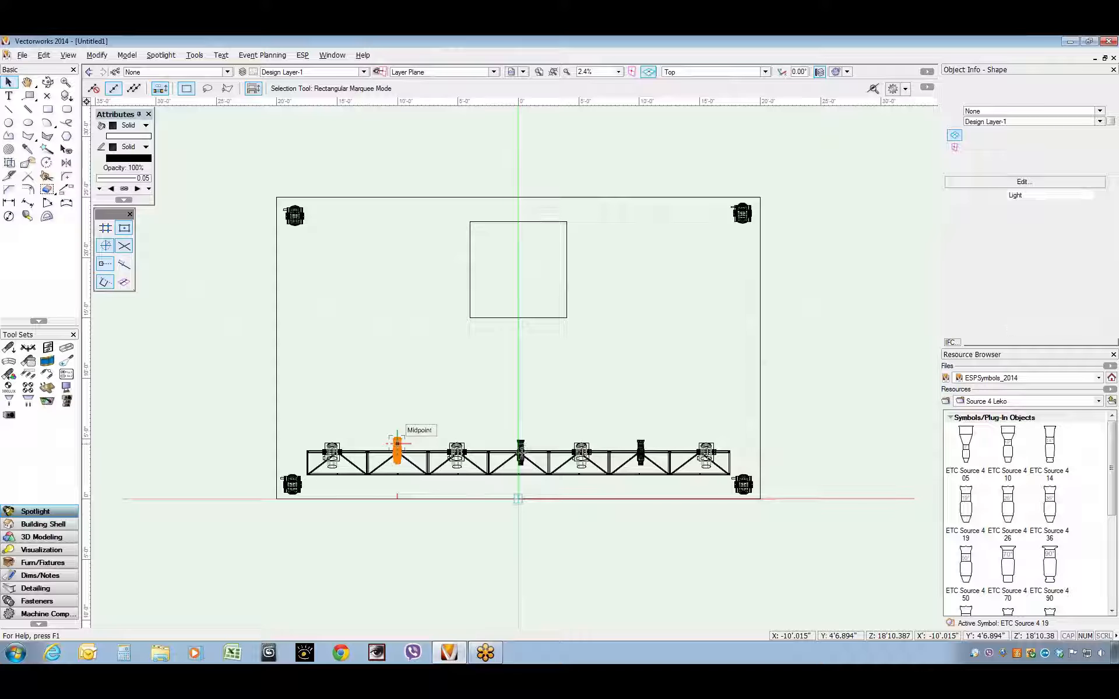
shift+click(520, 451)
shift+click(640, 450)
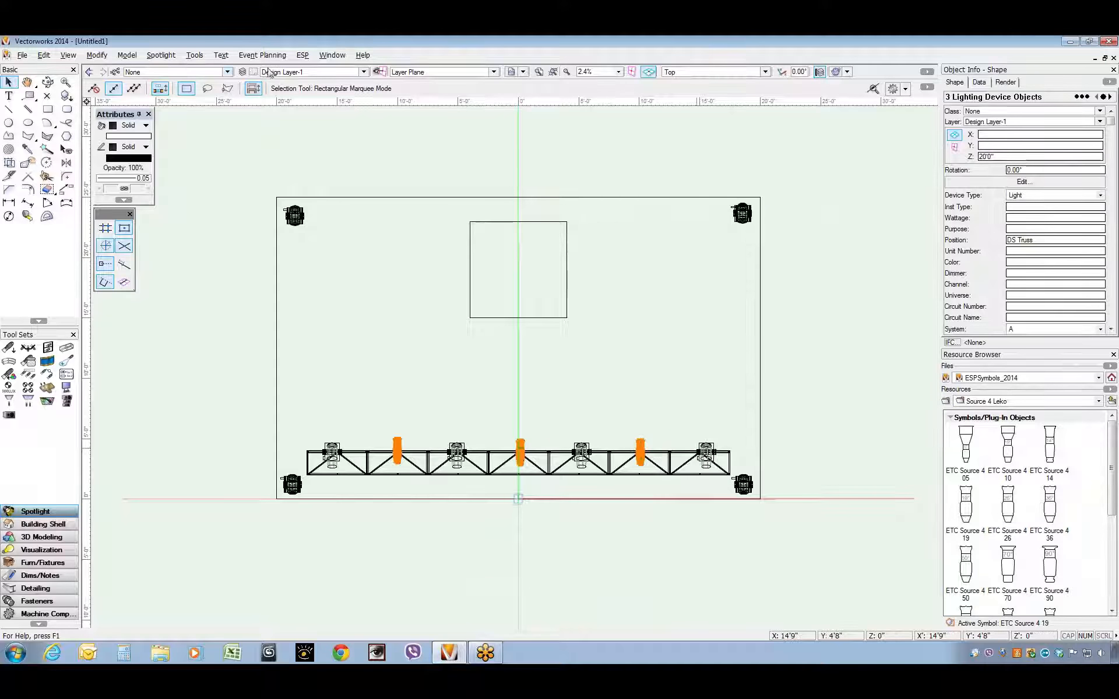
click(303, 56)
click(329, 72)
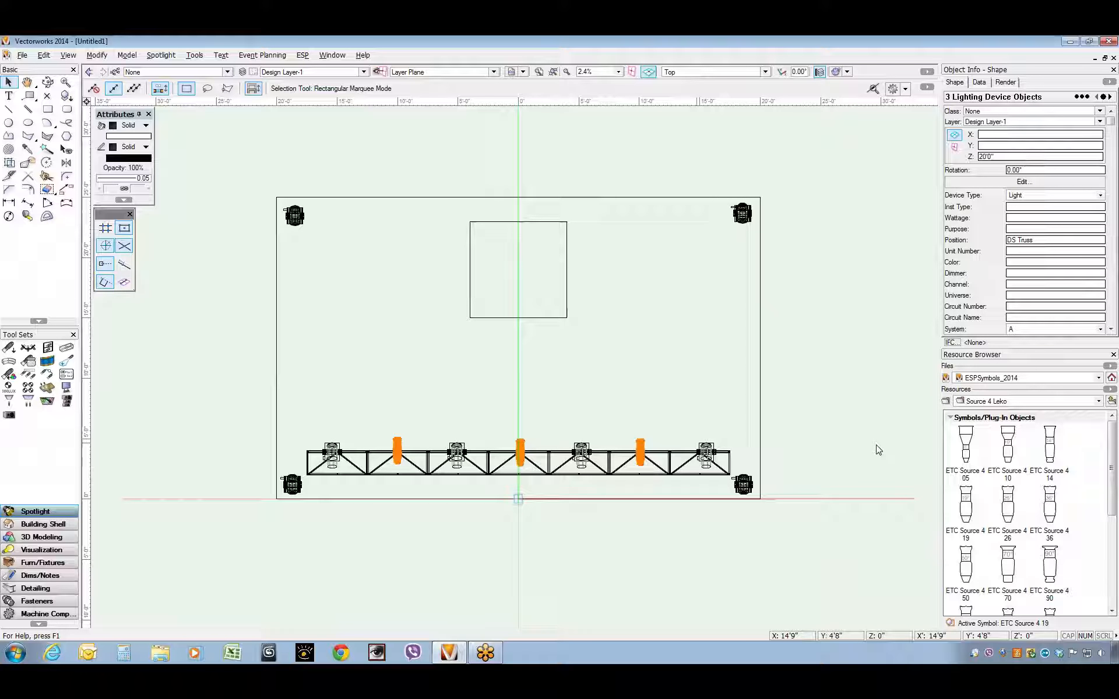
key(ctrl+shift+e)
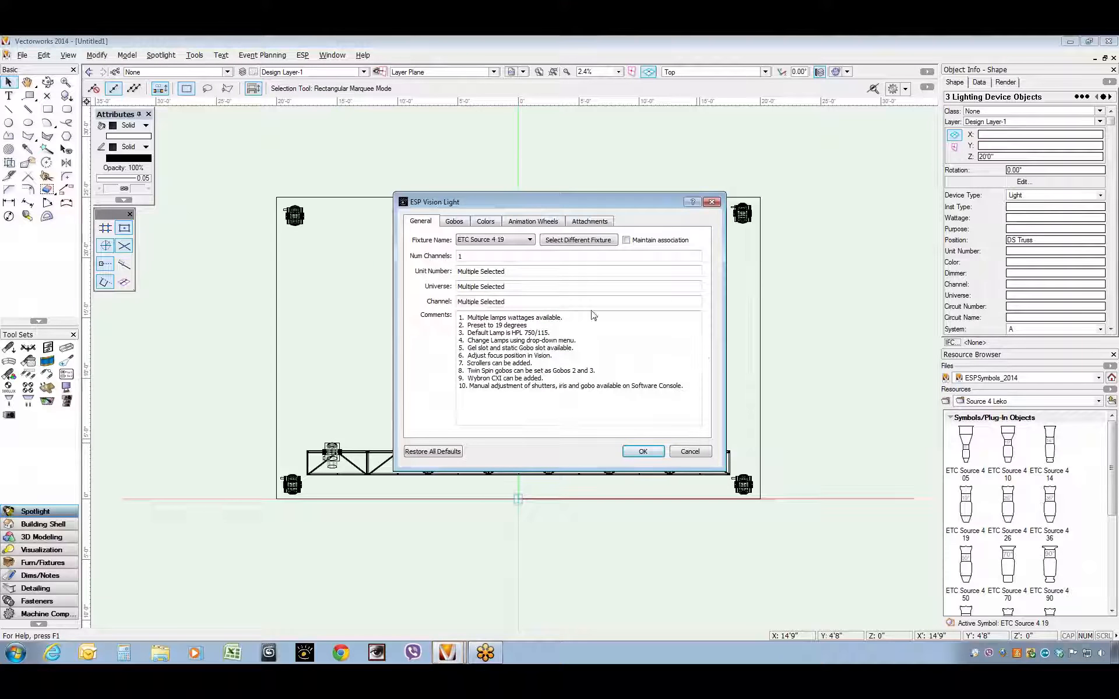
Step: Set the Wheel 1 Slot 1 color of the three Source 4 19 fixtures to Lee L161 Slate Blue
click(486, 221)
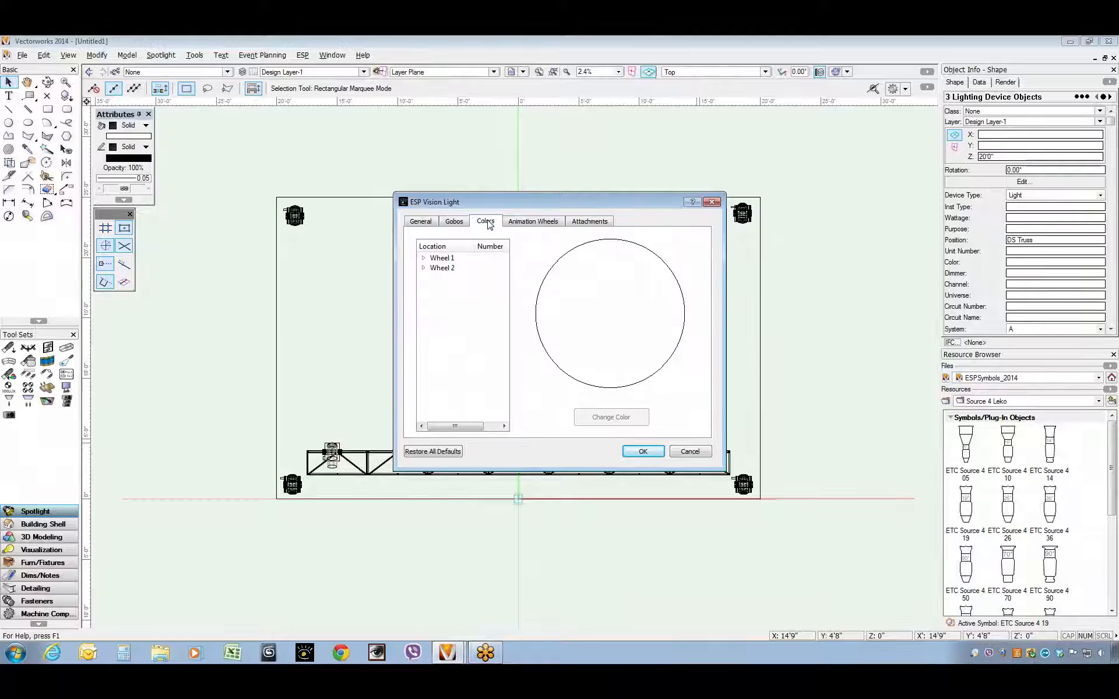
click(424, 258)
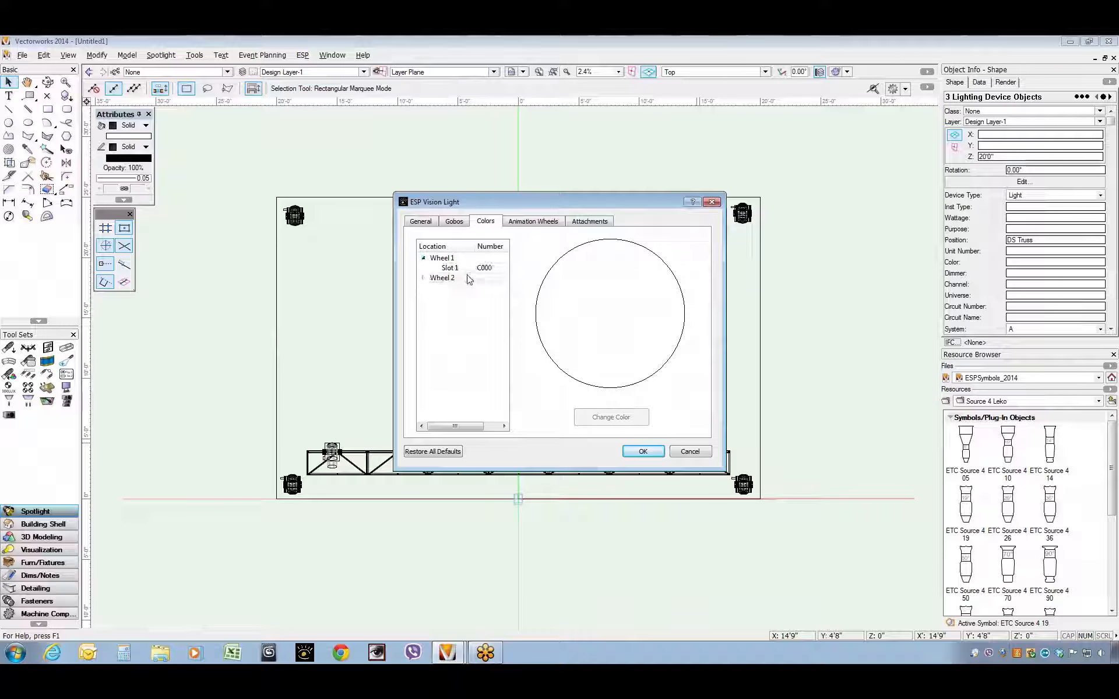
click(463, 268)
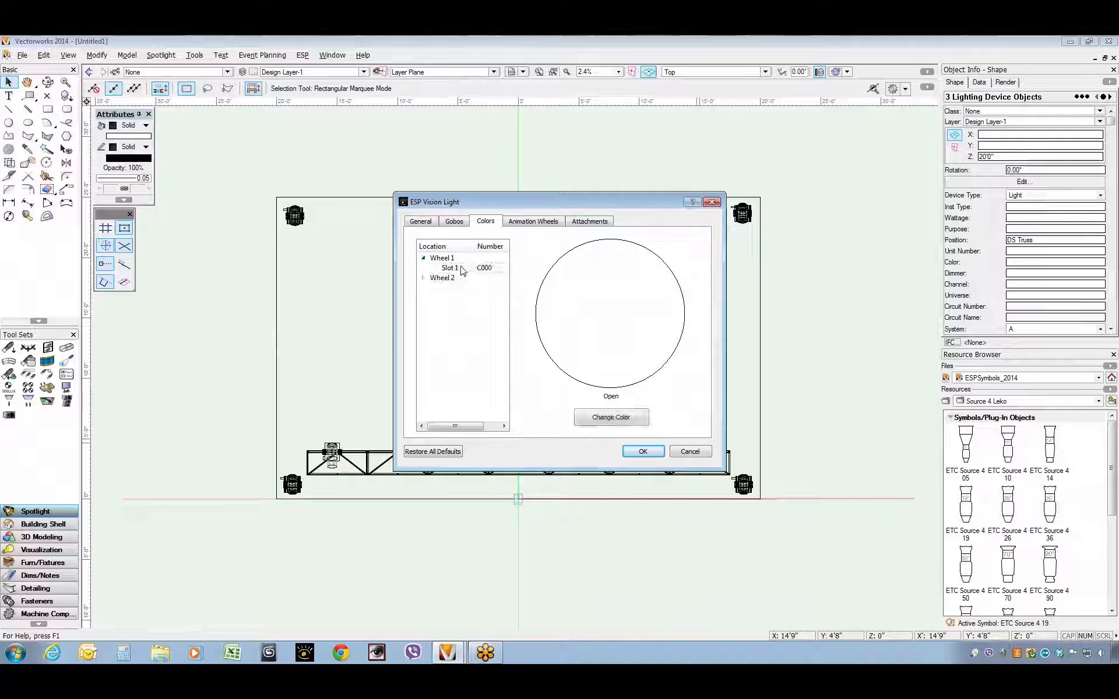
click(630, 422)
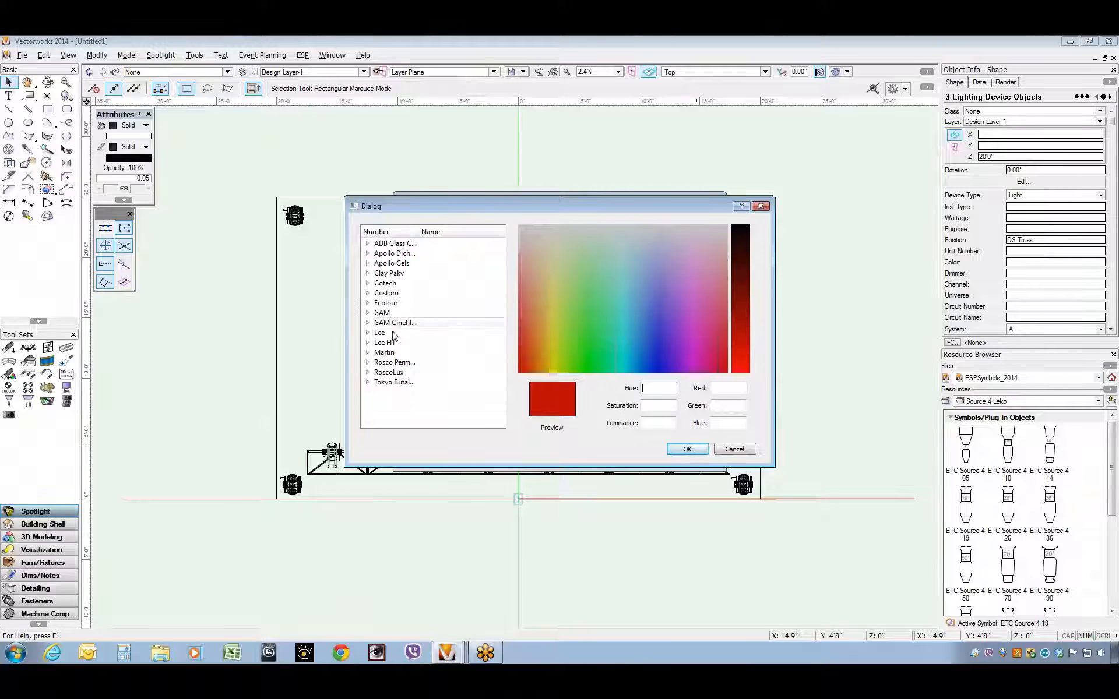
click(368, 333)
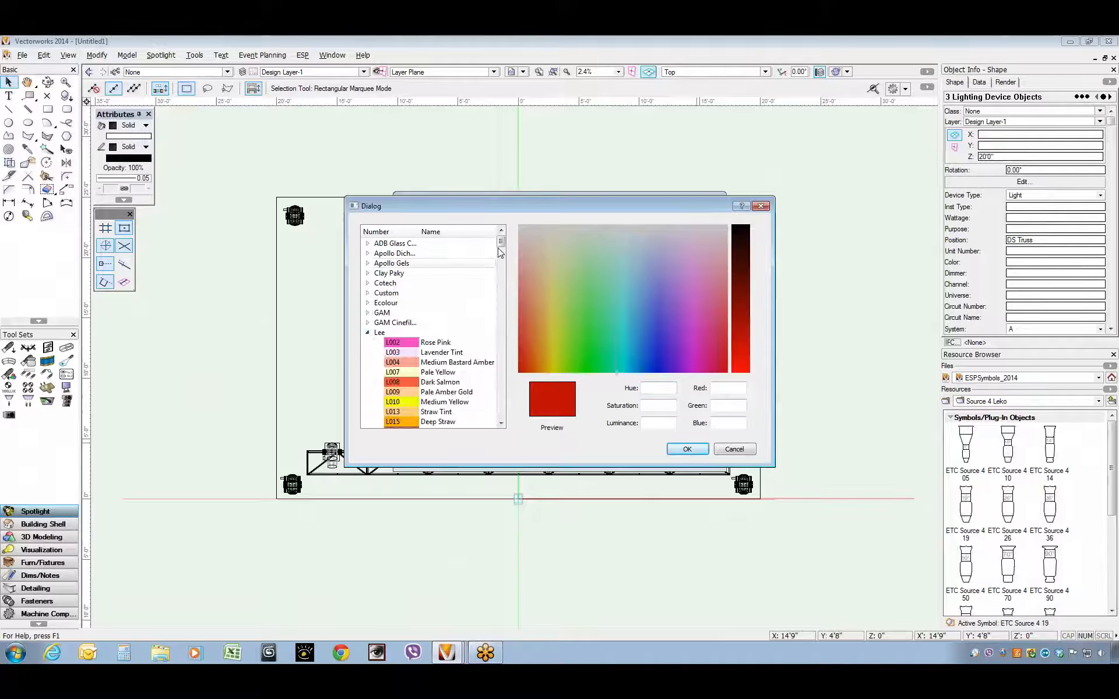
drag(500, 241, 502, 304)
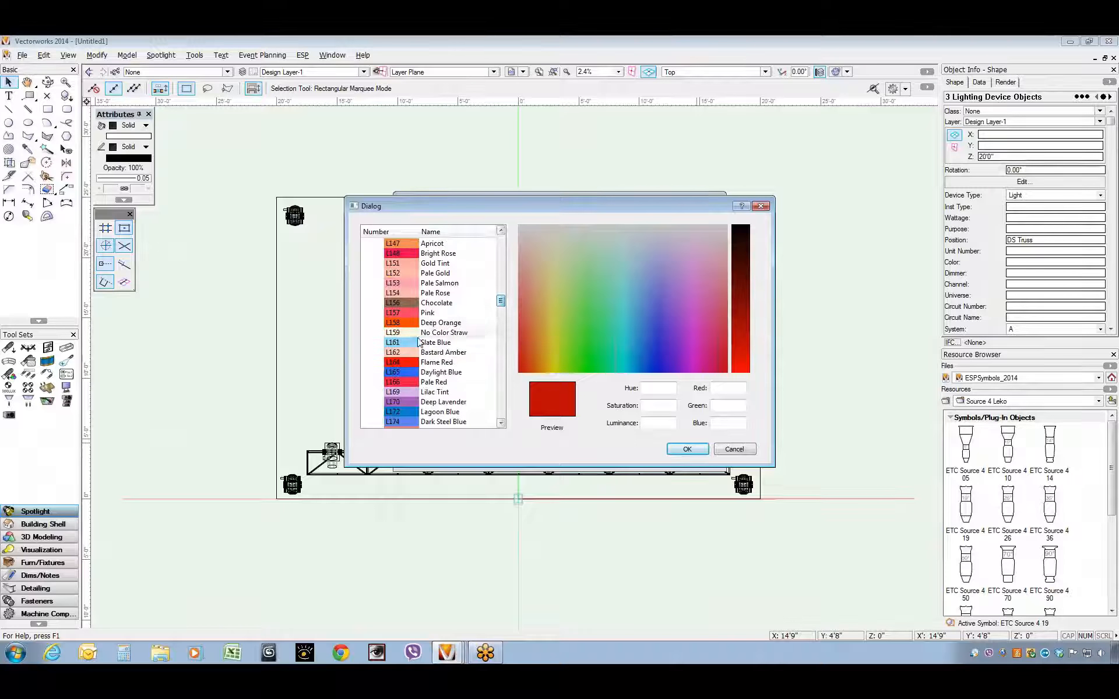
click(436, 342)
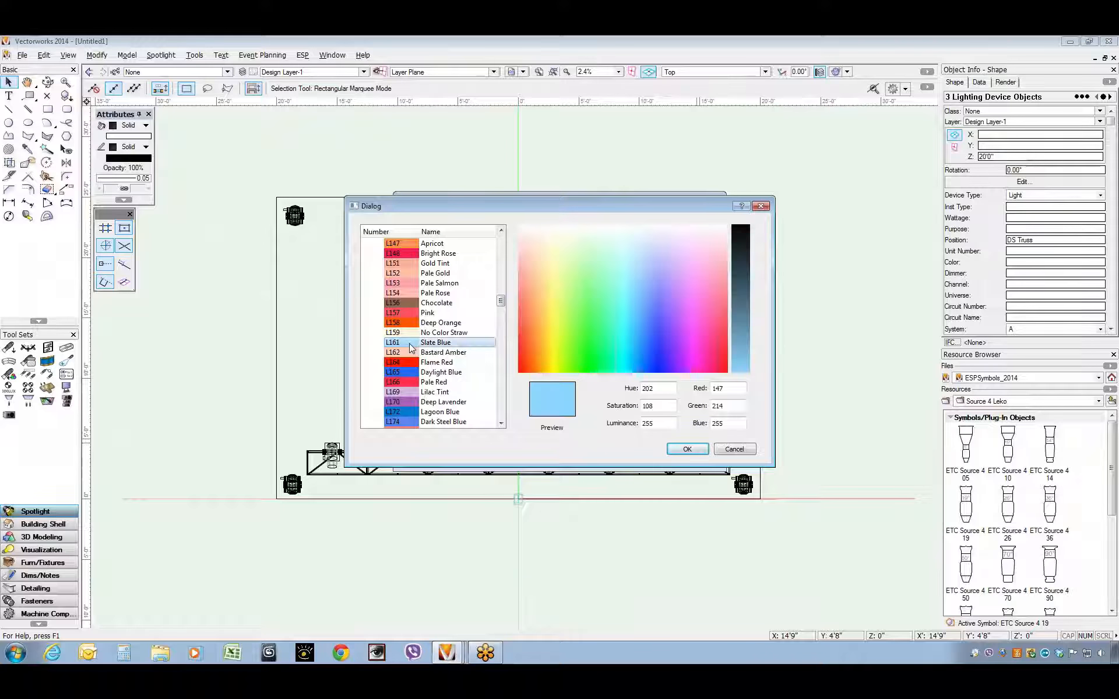
click(687, 455)
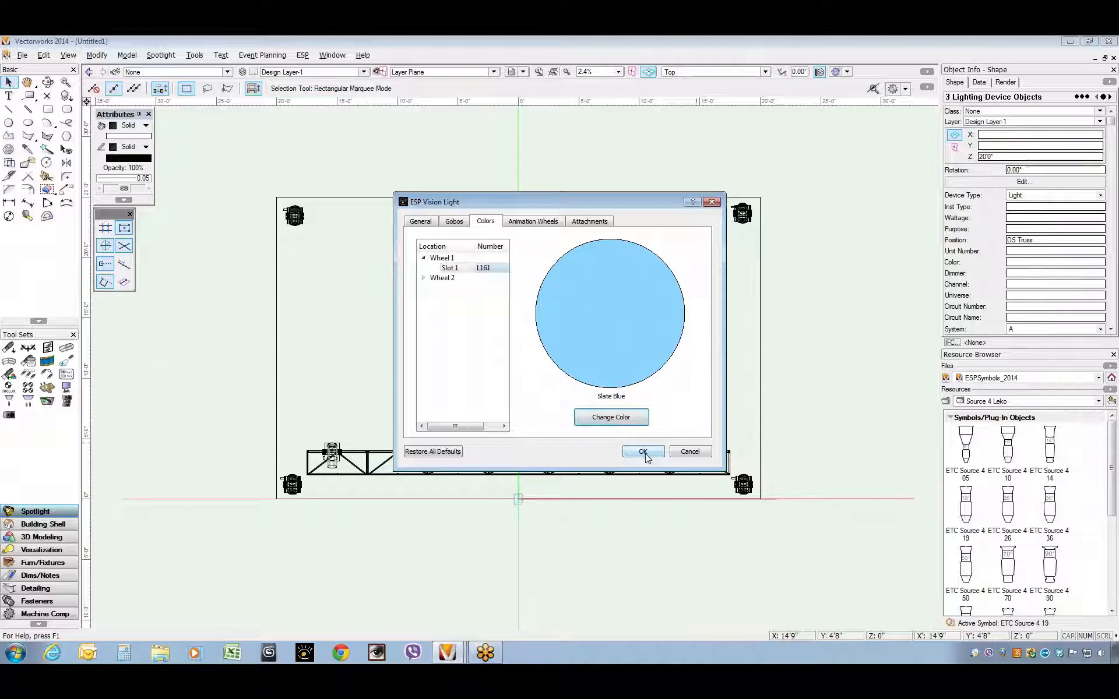
Step: Review the available Misc and Scroller attachments, then apply the Vision data to the three Source 4 fixtures and deselect them
click(533, 222)
click(589, 222)
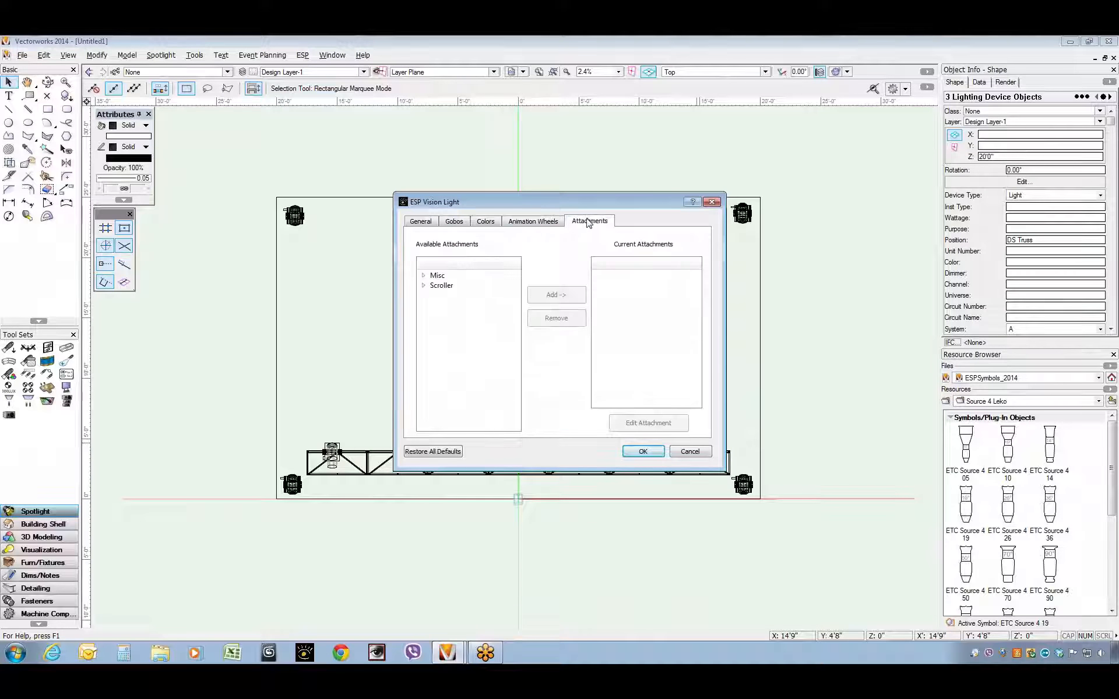
click(423, 275)
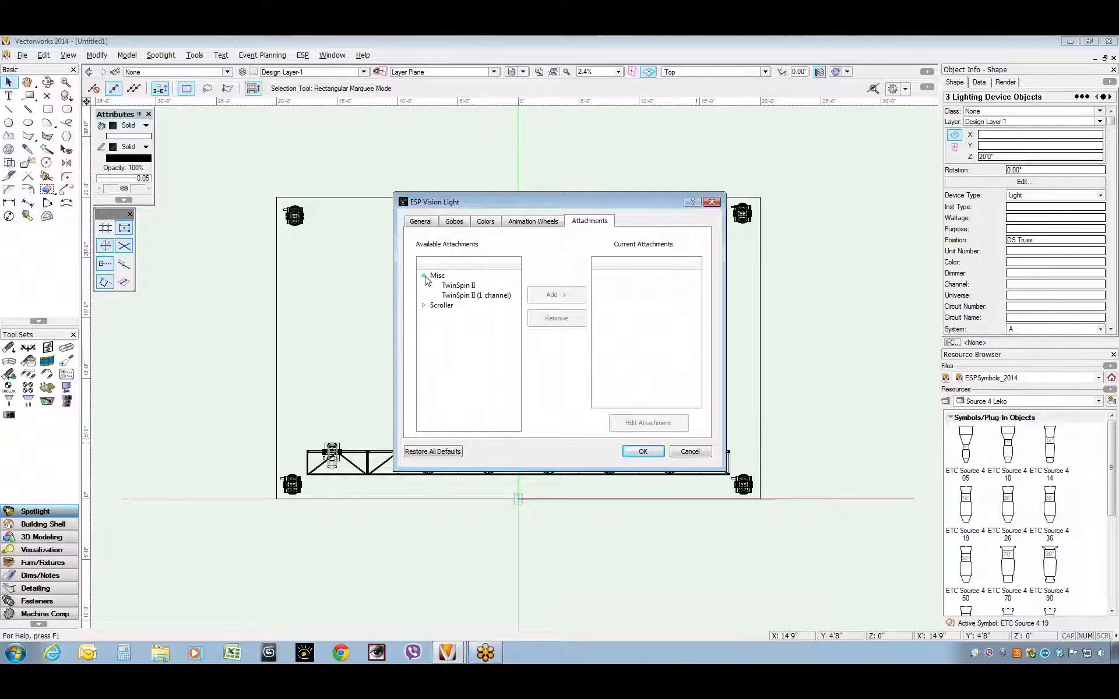
click(423, 305)
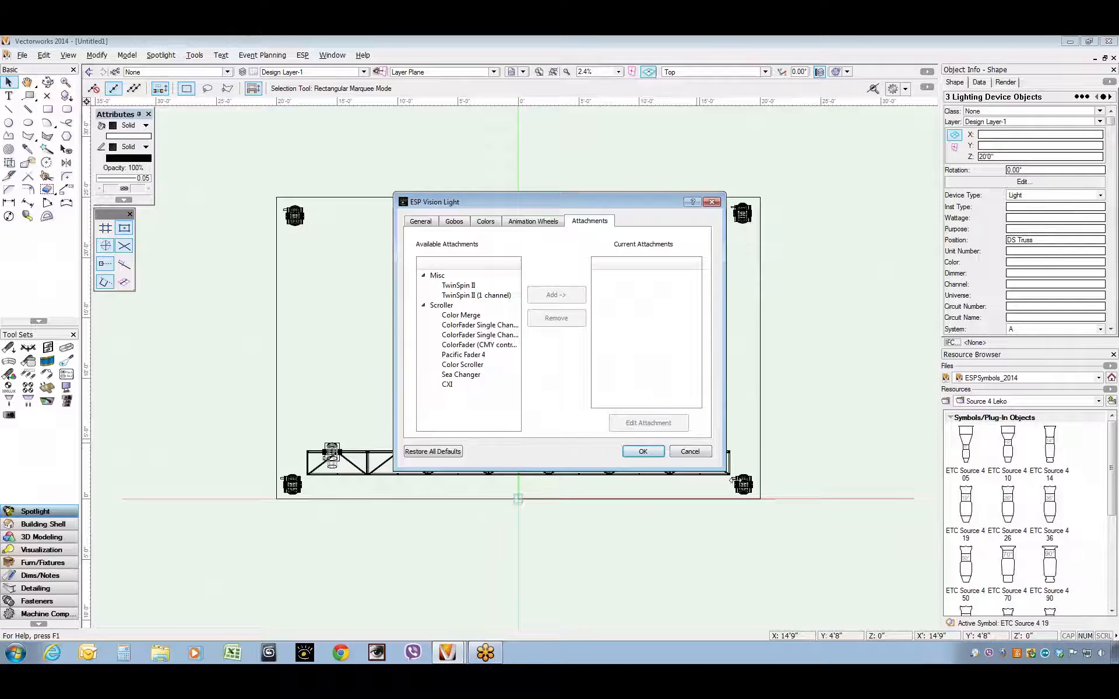
click(643, 451)
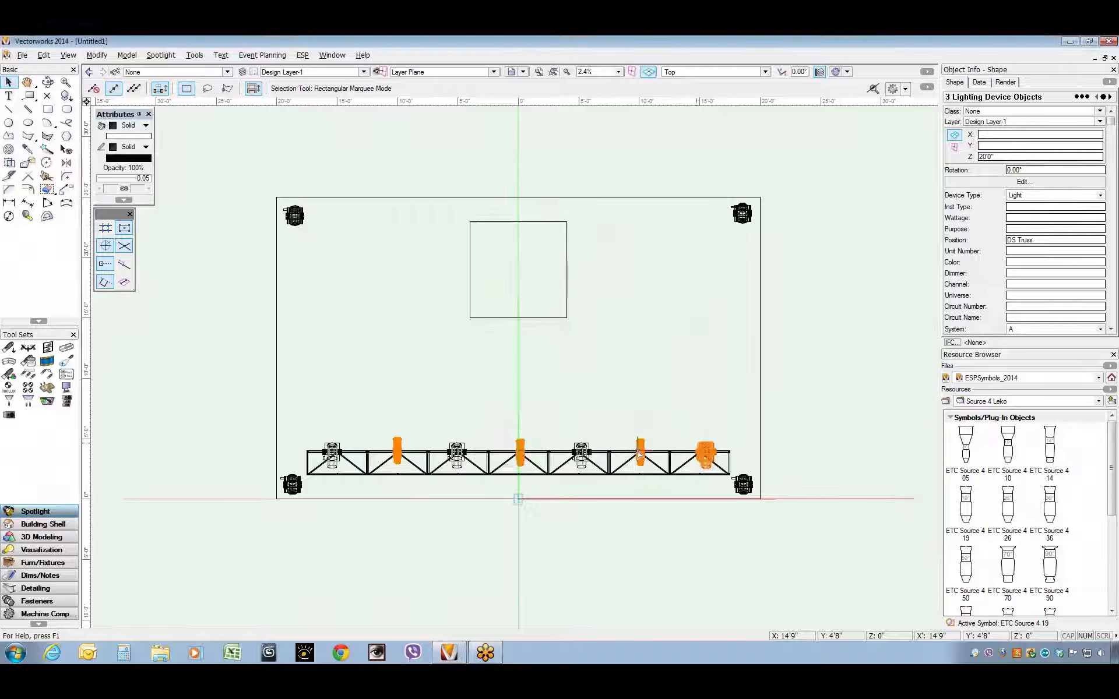
click(826, 429)
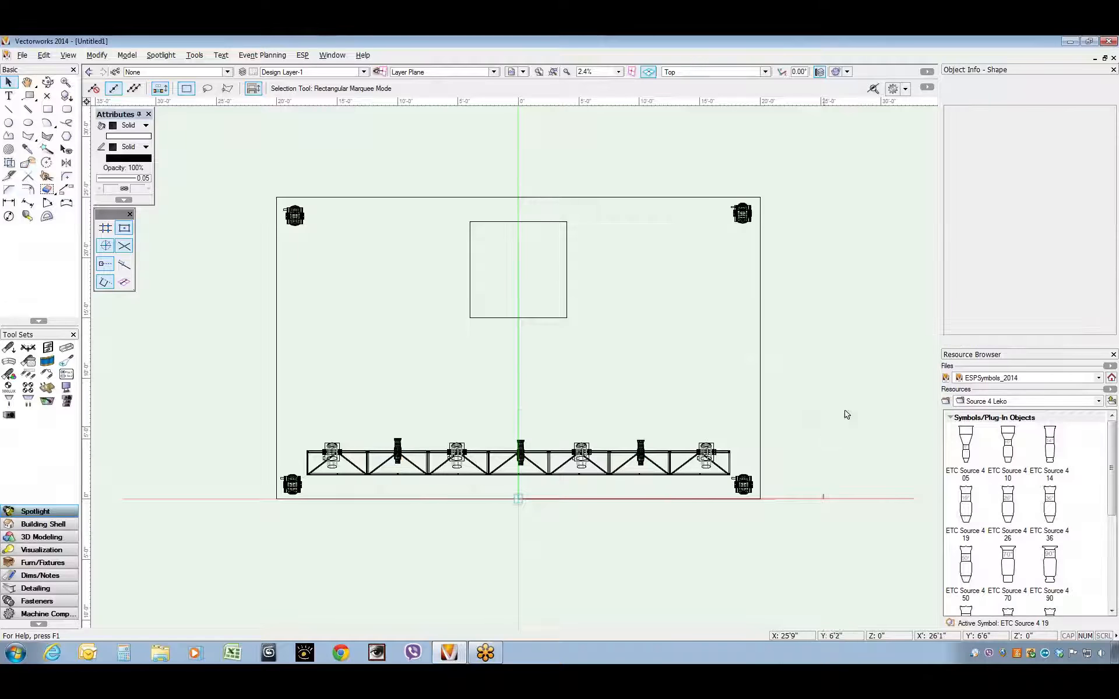
Step: Assign the 4-Boxes.dds gobo to Wheel 1 Slot 2 in the Vision data of the center Source 4 19 fixture
click(520, 450)
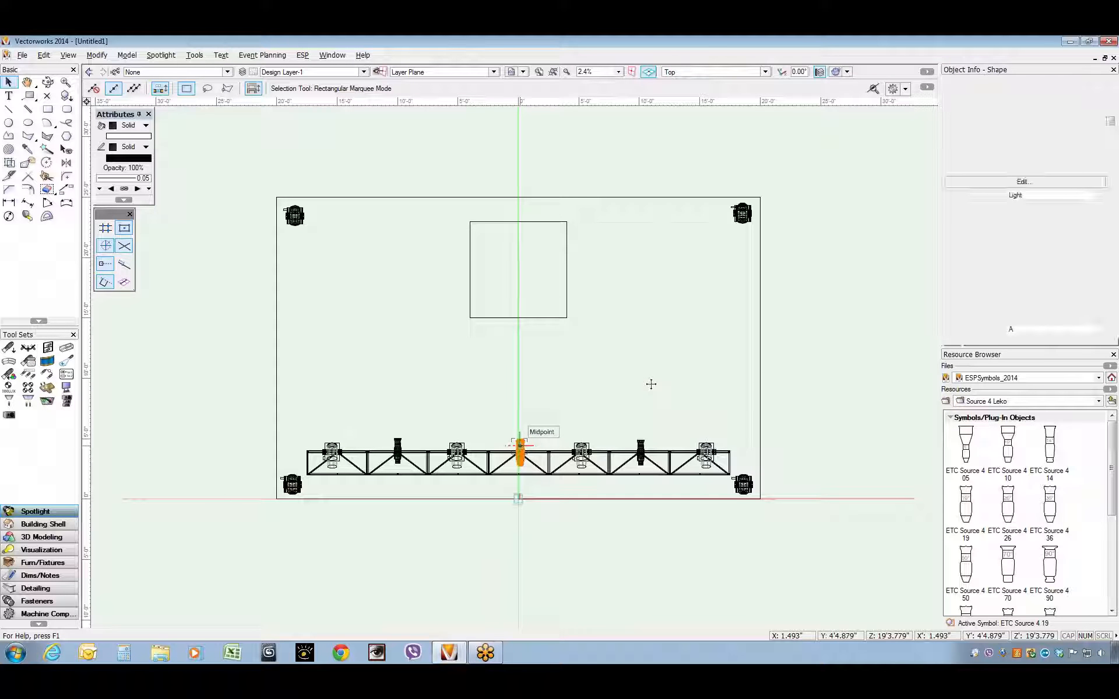
click(302, 55)
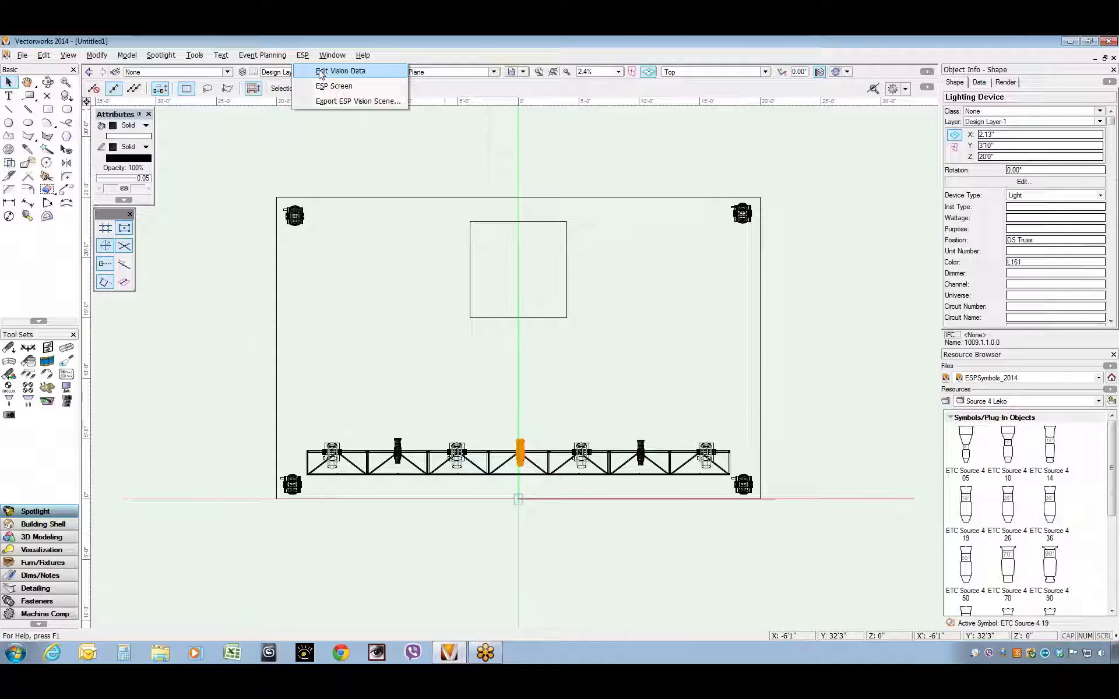
click(340, 71)
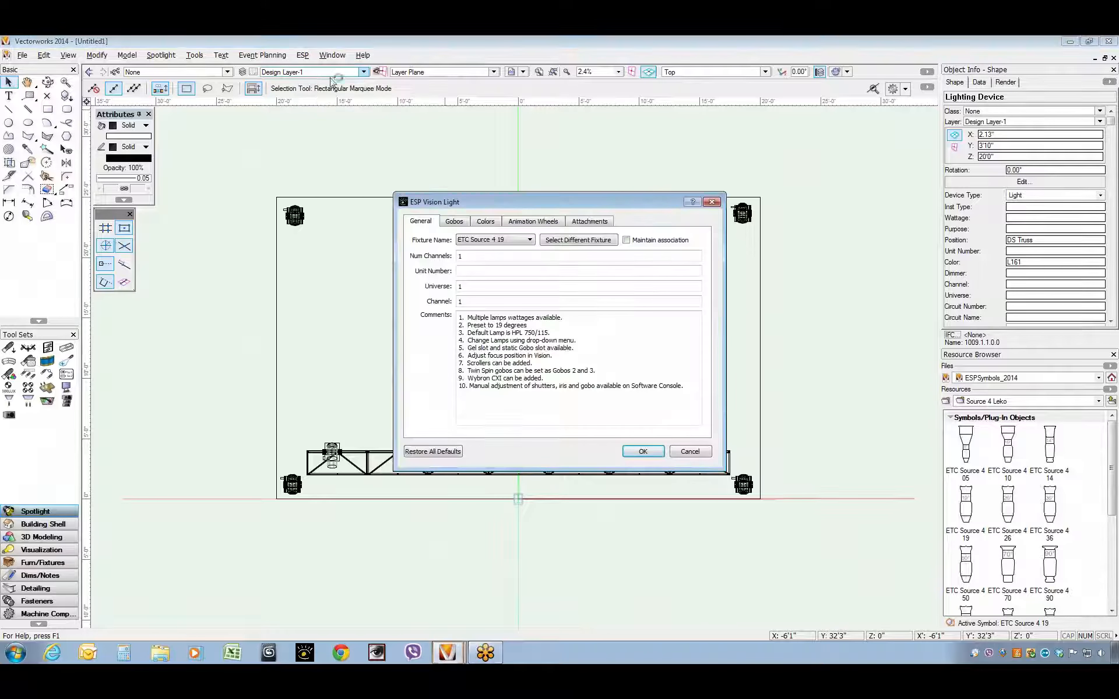
click(454, 221)
click(423, 257)
click(450, 278)
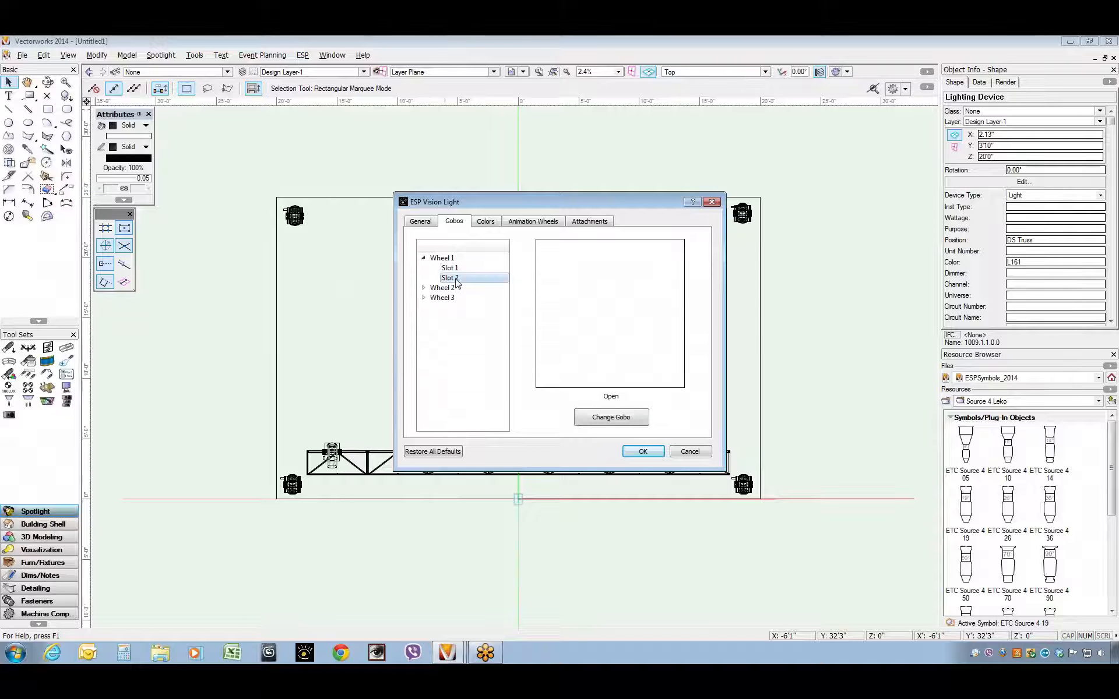
click(611, 417)
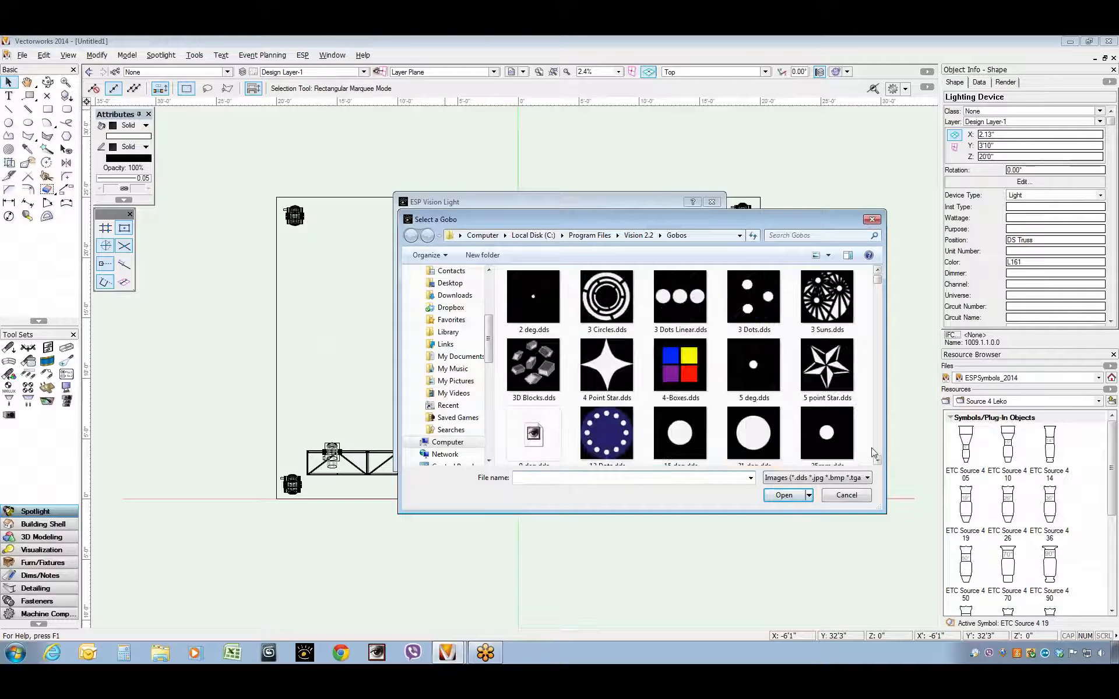
double_click(681, 370)
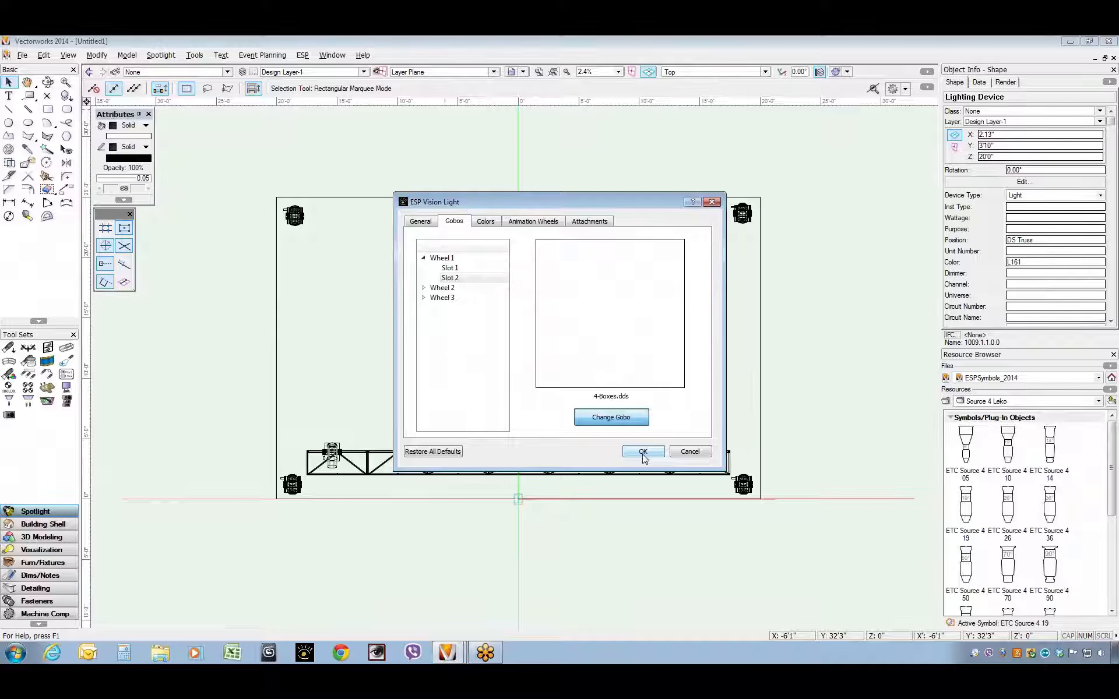
click(643, 454)
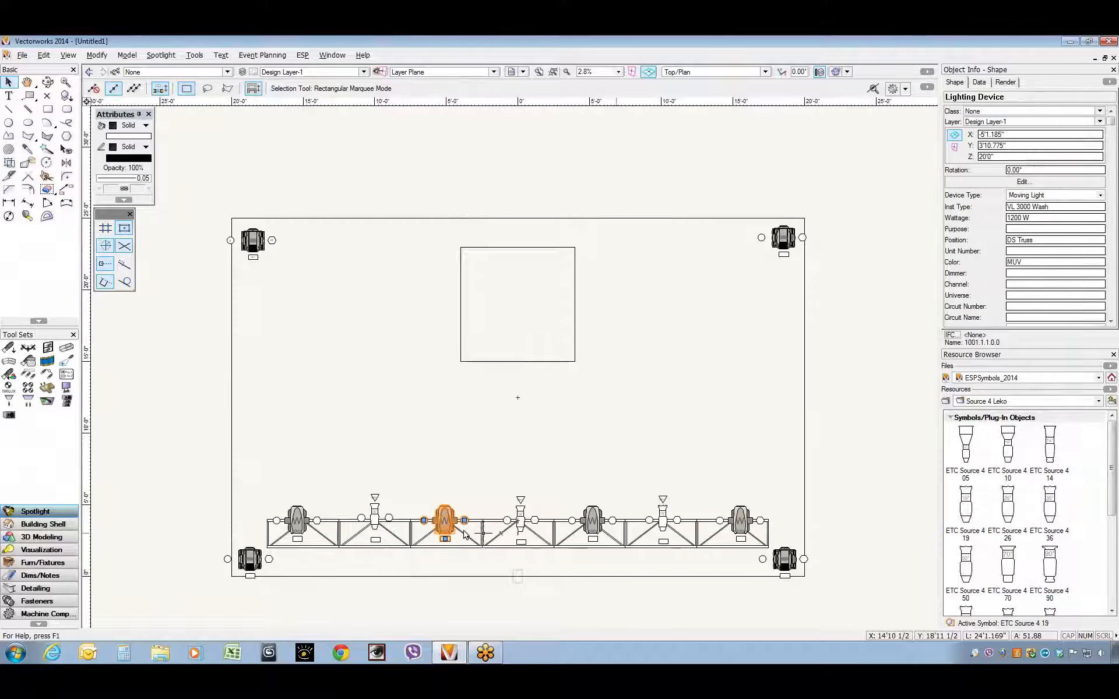
Step: Clear the selection and use Find and Modify to just select the moving lights whose symbol name is VL 3000 Wash
drag(1112, 124, 1116, 187)
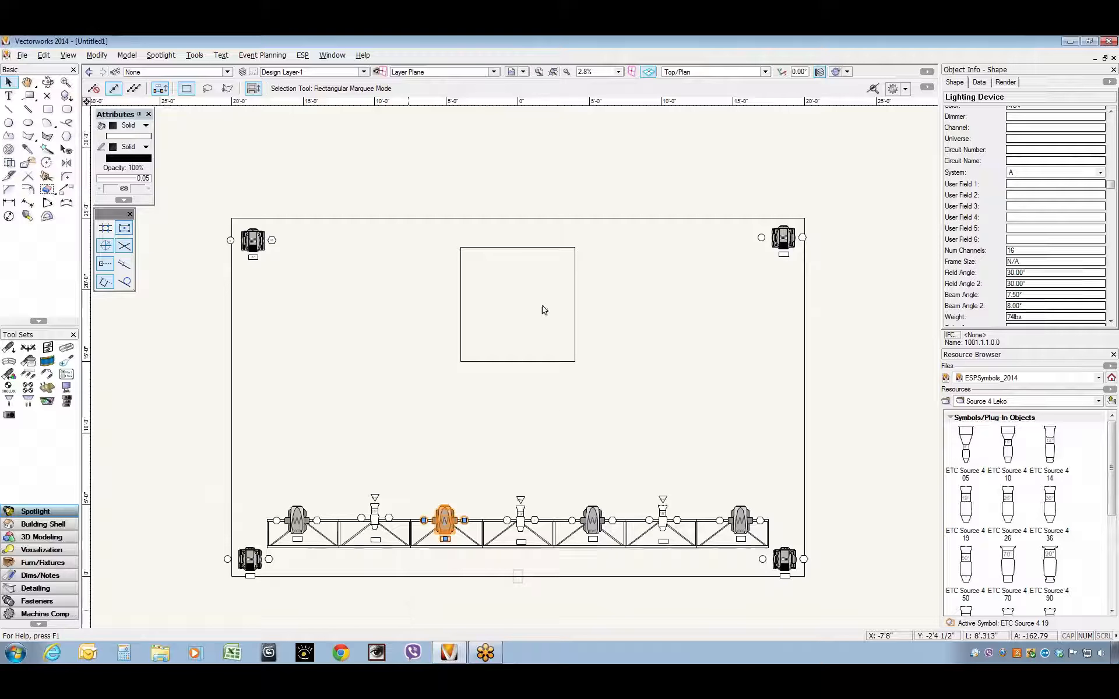
click(488, 171)
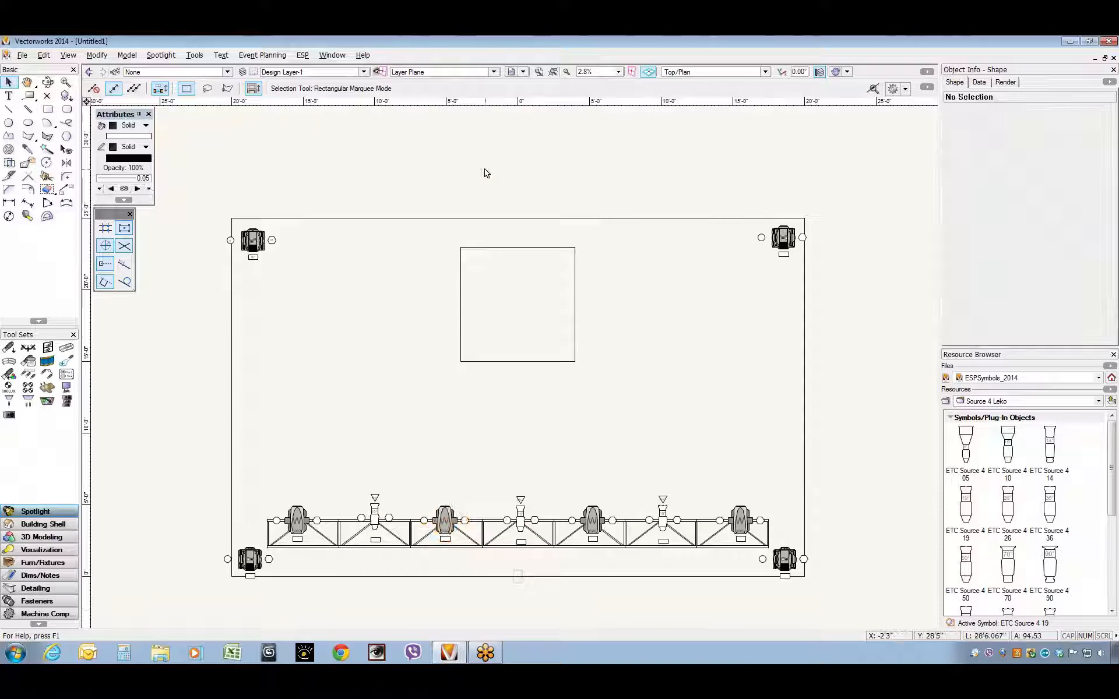
click(161, 55)
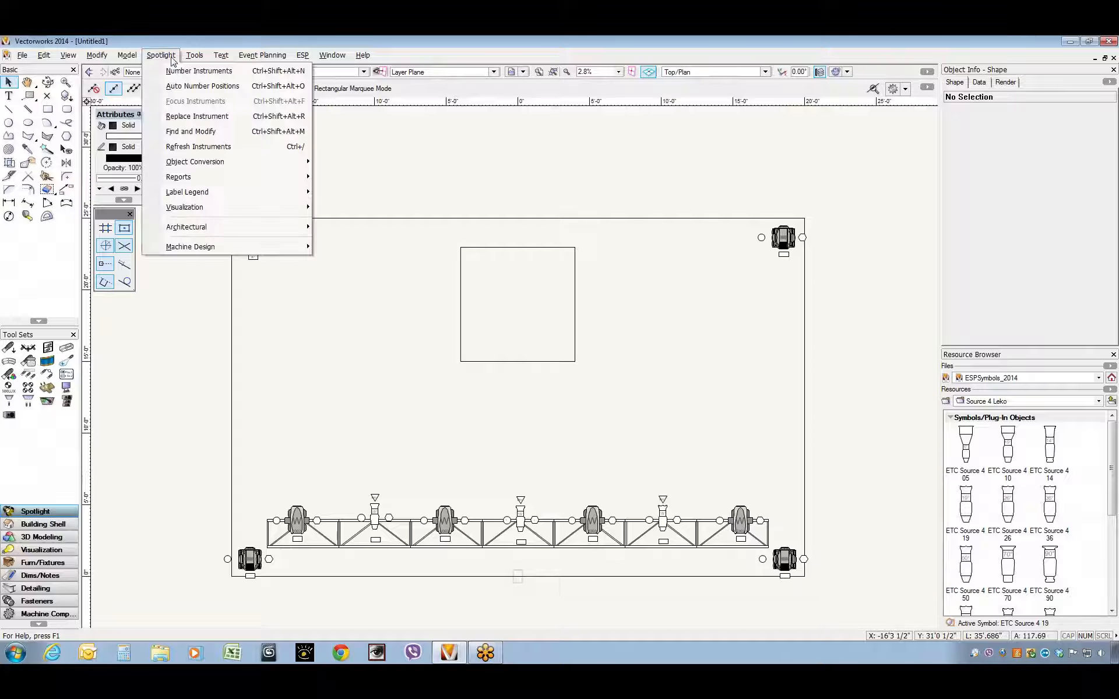
click(182, 135)
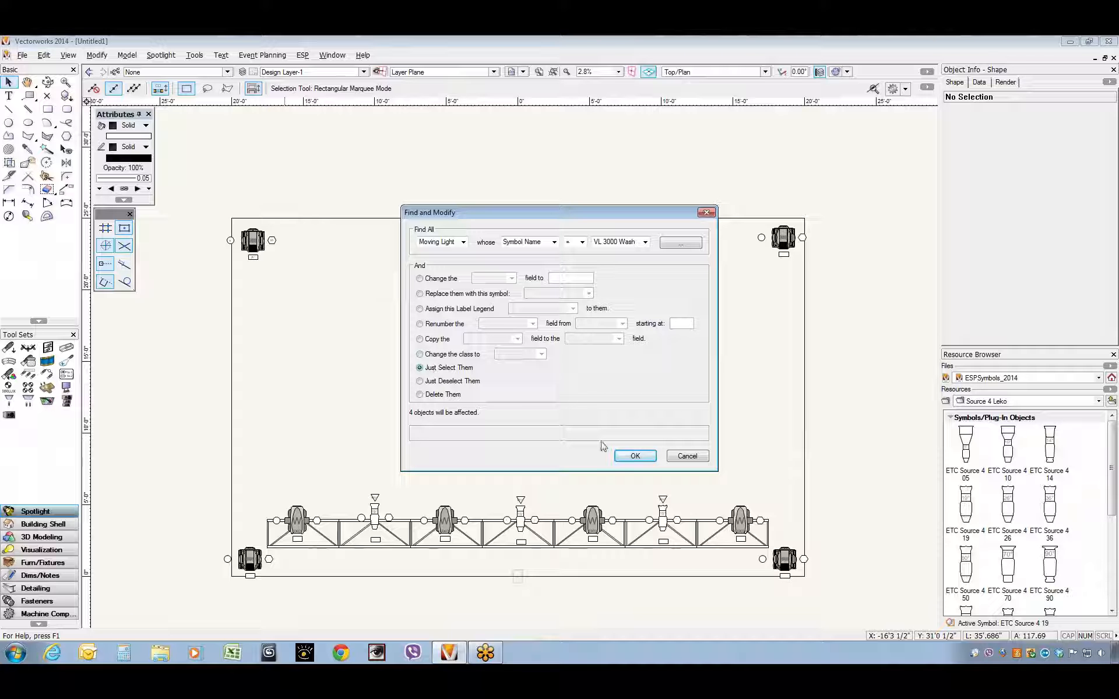
click(635, 456)
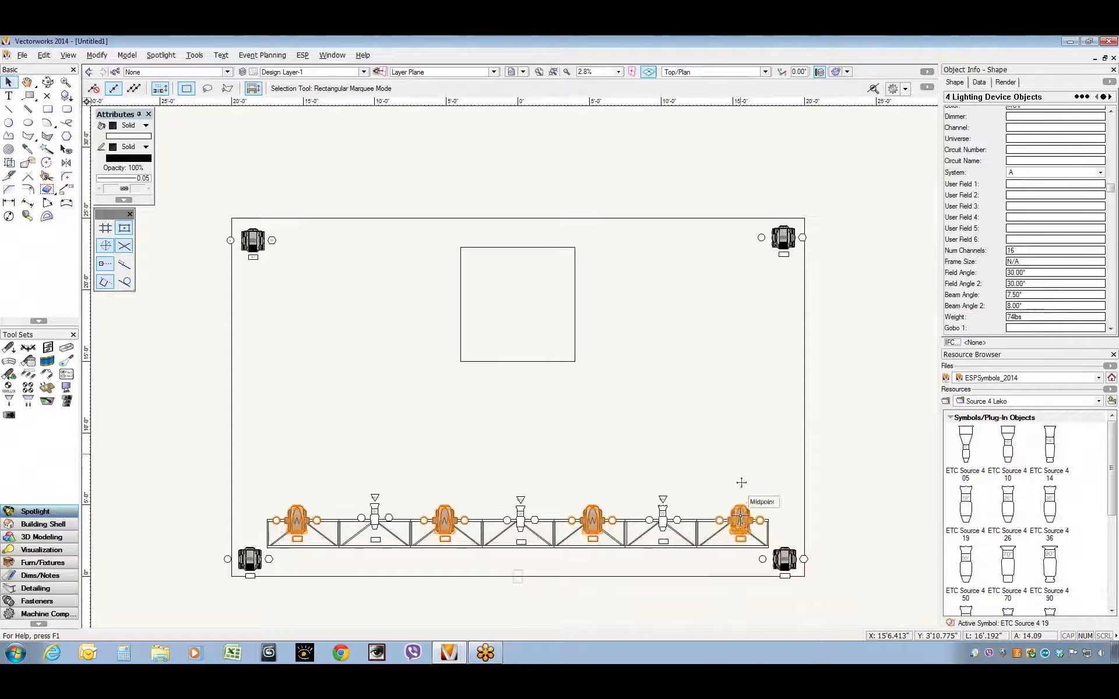
Step: Start Number Instruments for the selected VL 3000 Wash fixtures and set the first field to Universe with an increment of 0
click(166, 56)
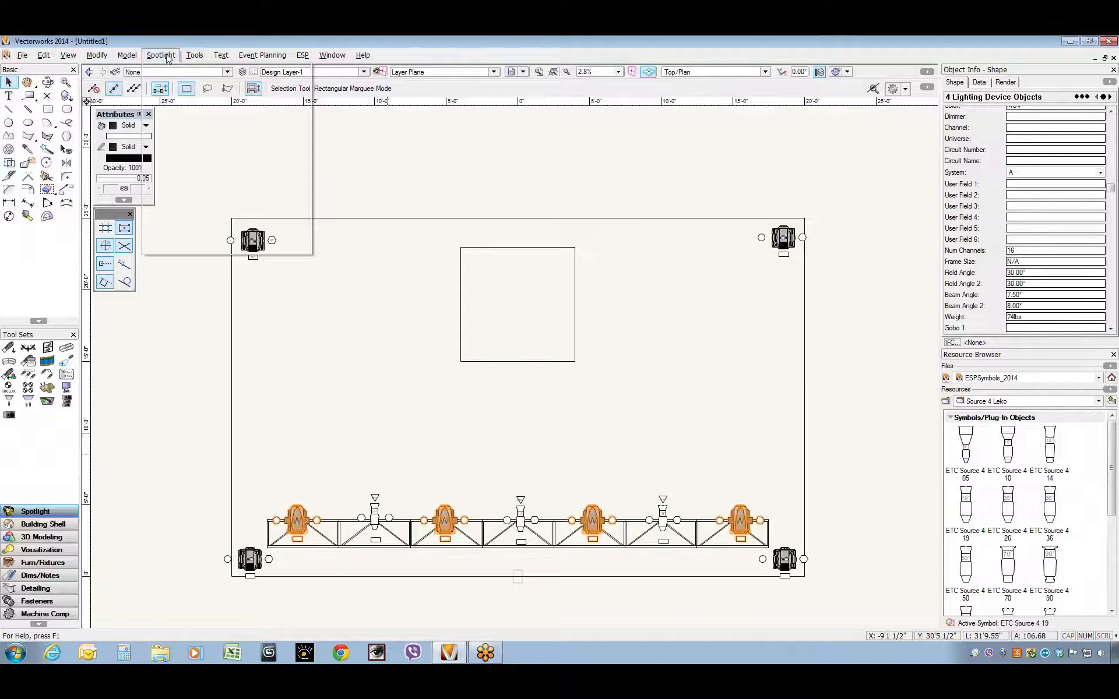
click(176, 73)
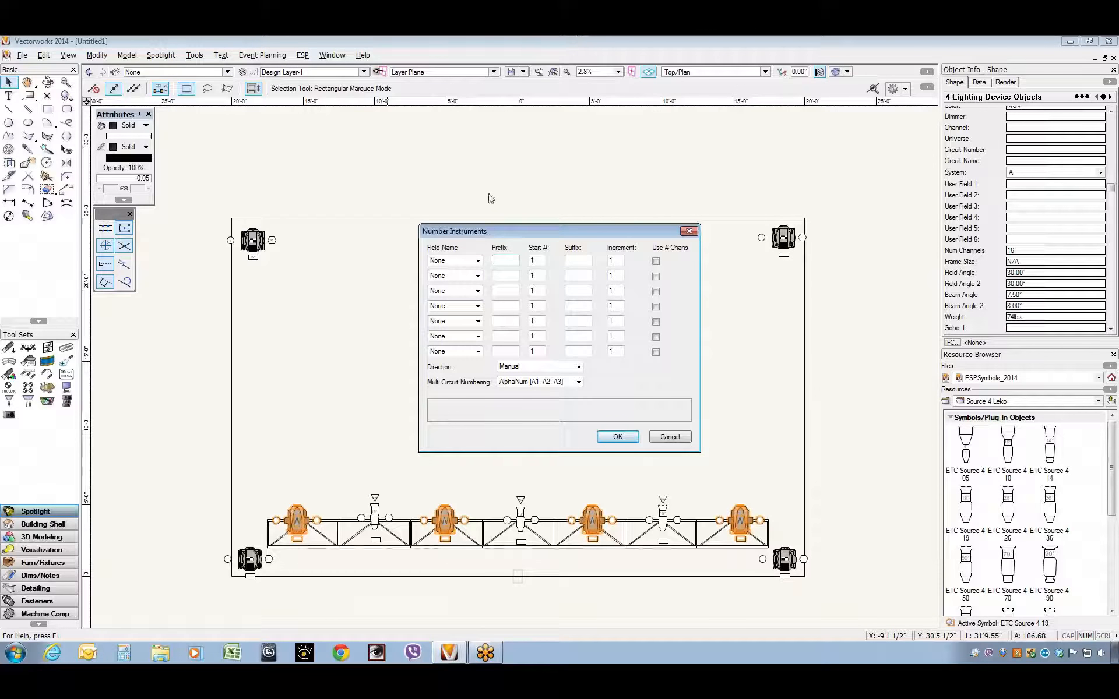
drag(565, 231, 530, 167)
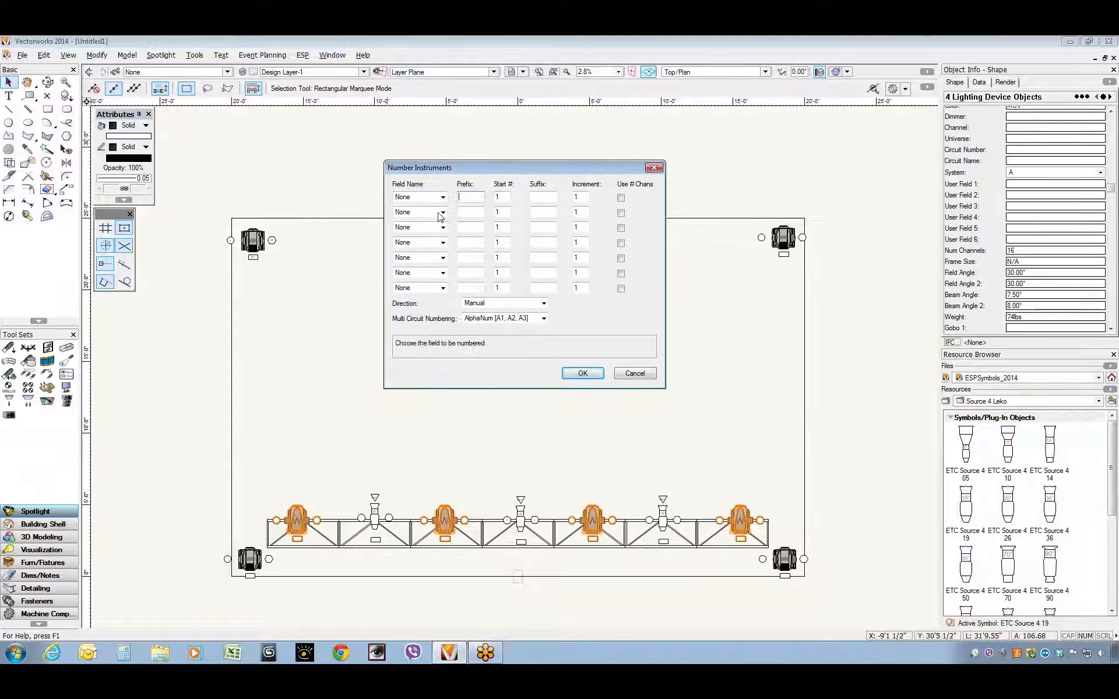
click(443, 198)
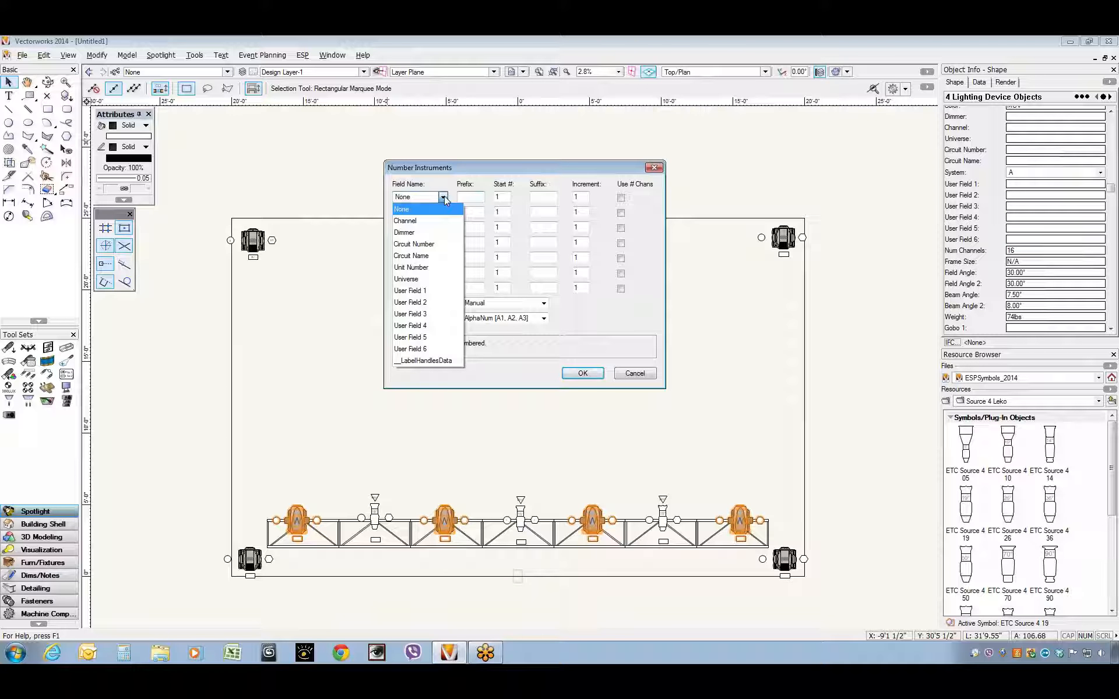
click(431, 280)
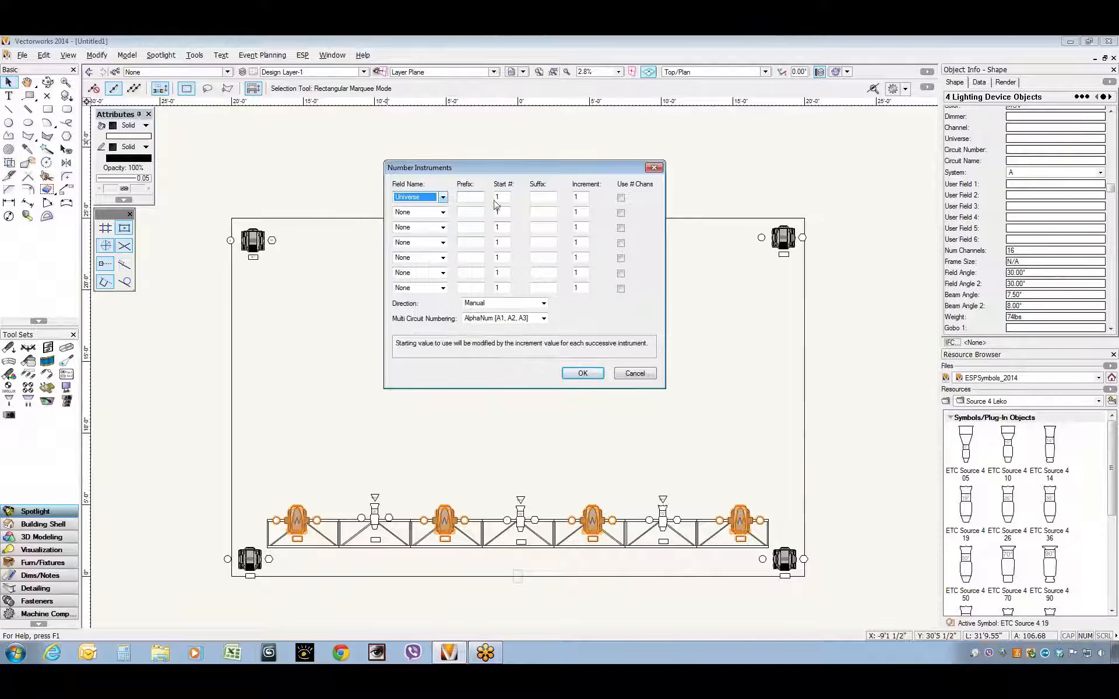
double_click(577, 196)
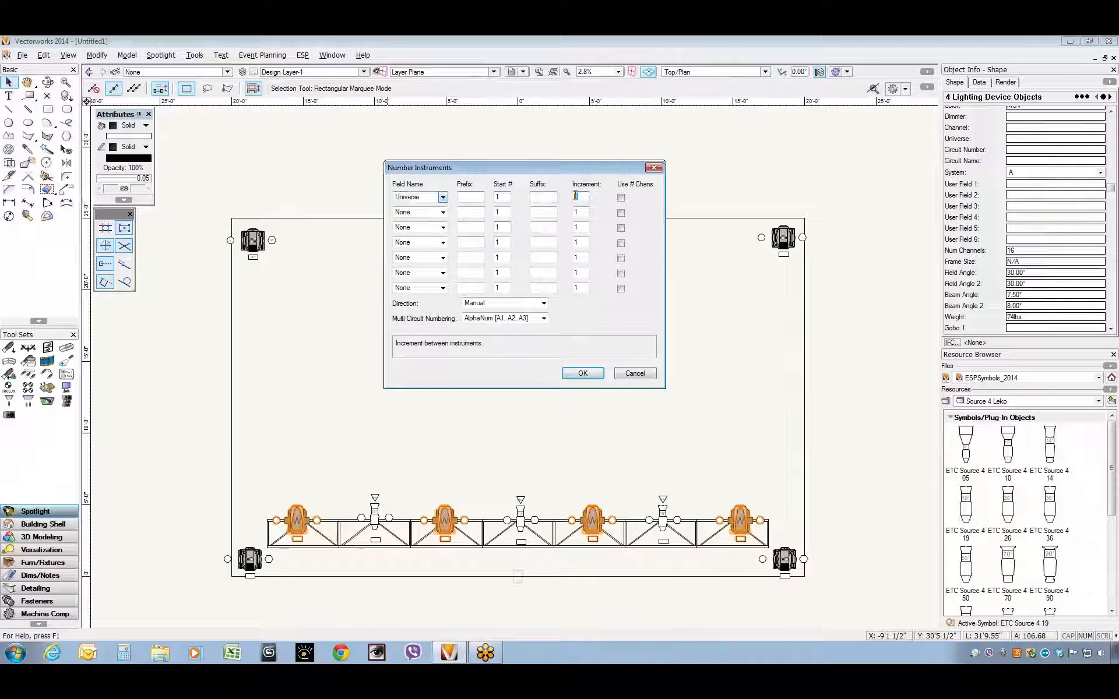
text(0)
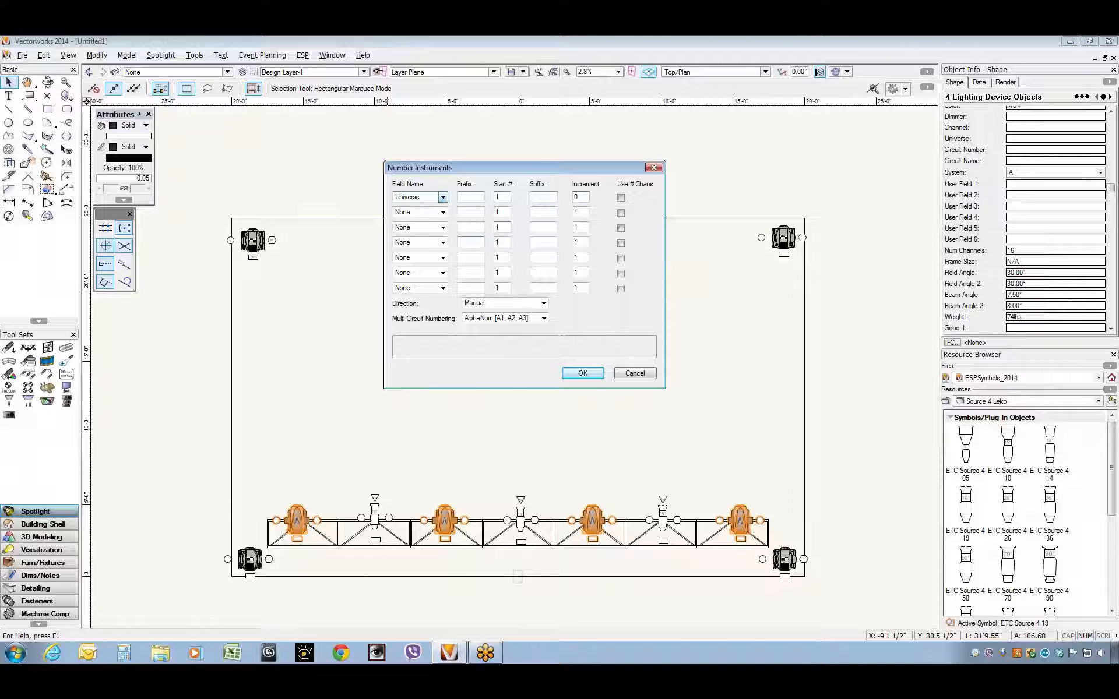
Step: Add Unit Number starting at 101 and Channel starting at 1 to the numbering fields, incrementing Channel by each fixture's number of channels
click(443, 212)
click(418, 282)
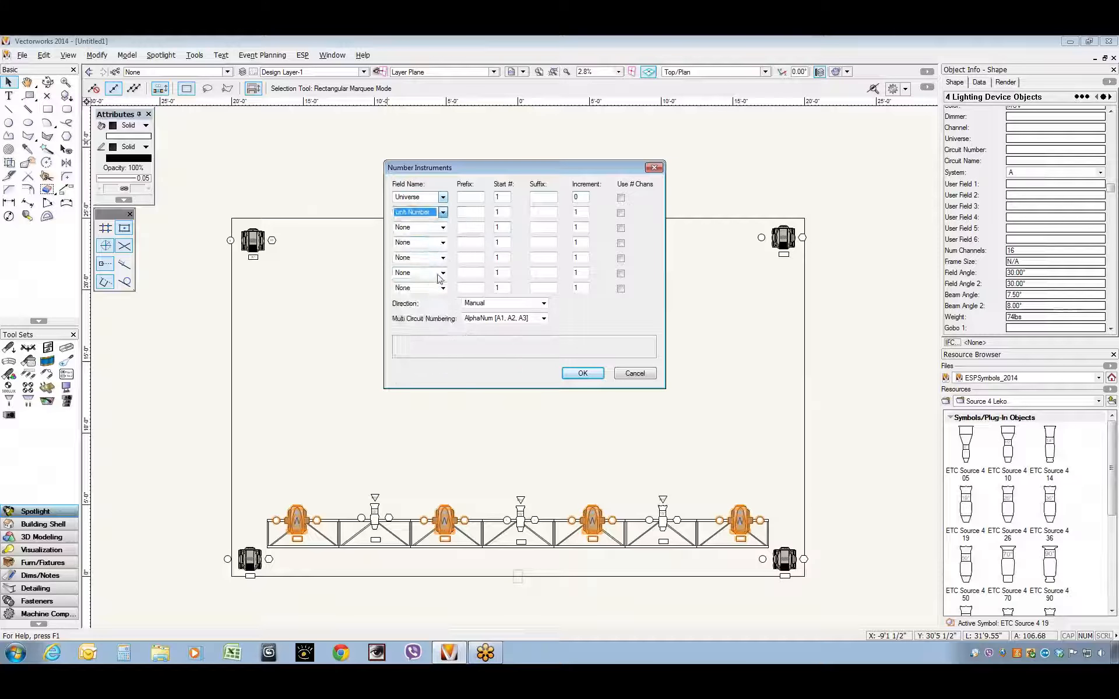
click(505, 213)
text(01)
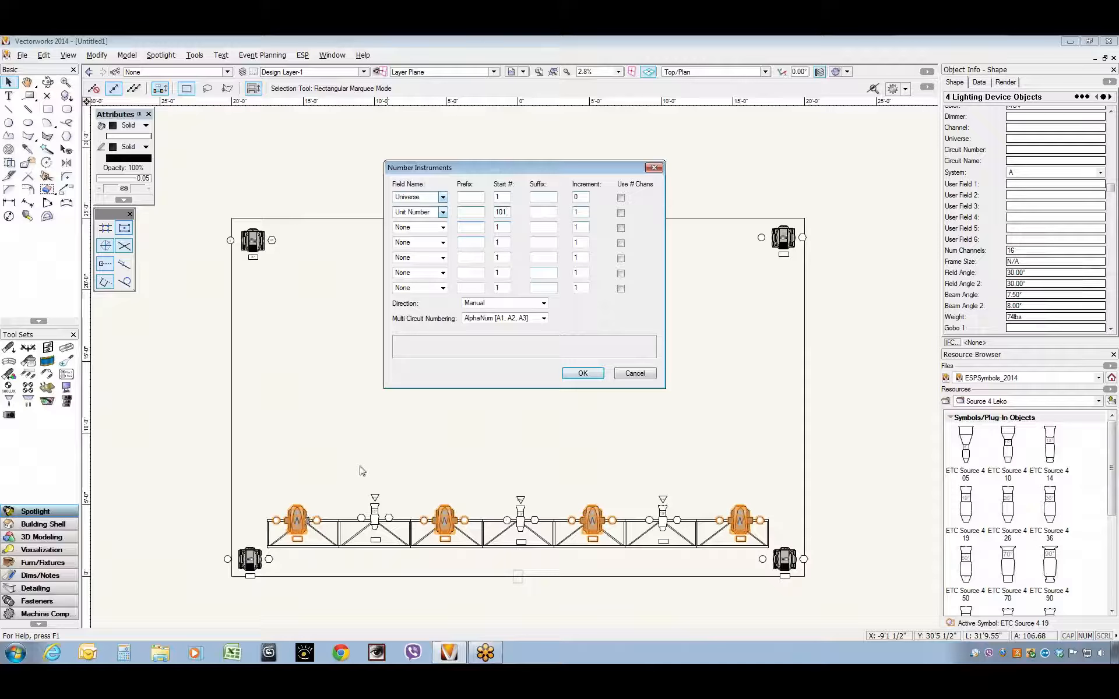
click(443, 227)
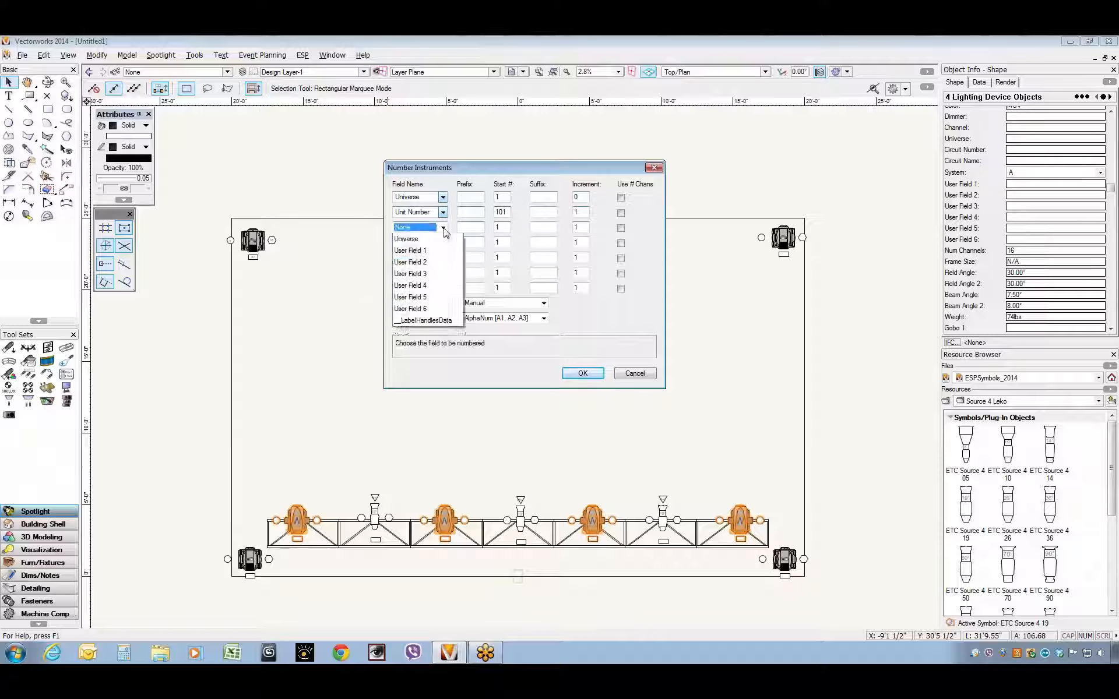
click(420, 251)
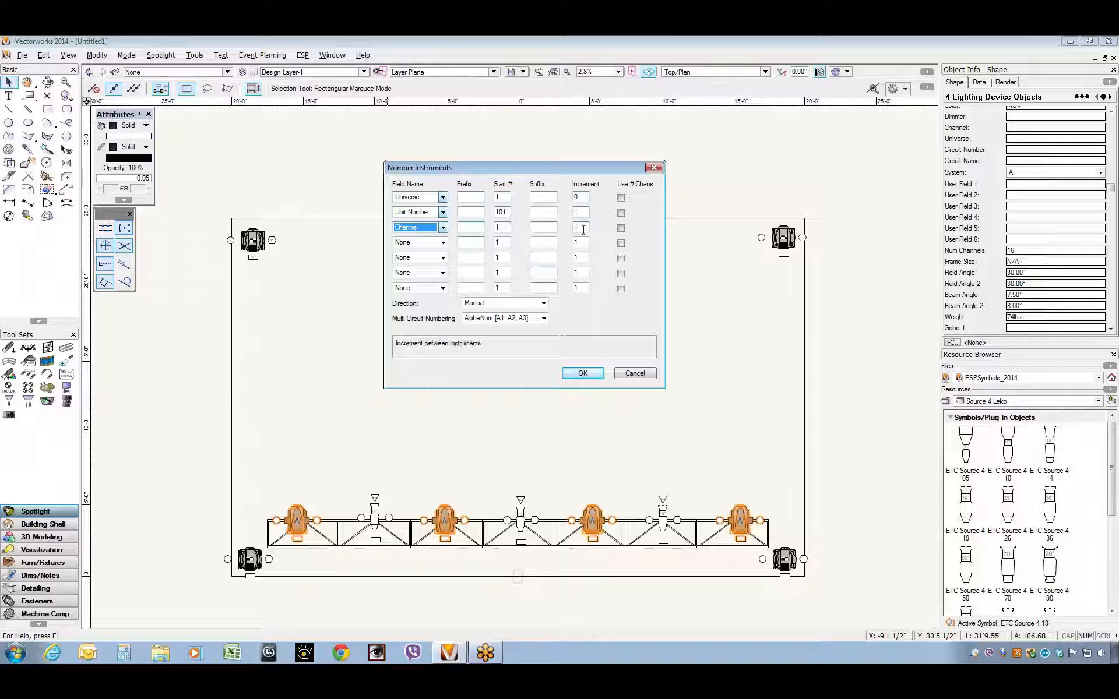
click(621, 228)
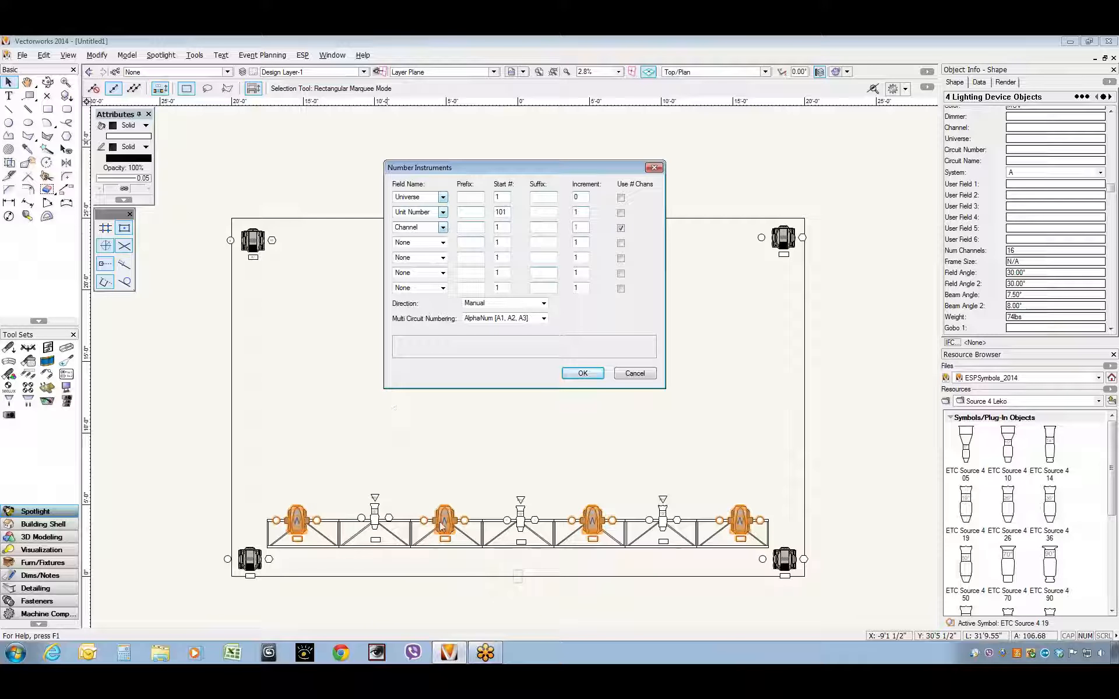
Step: Set the numbering direction to Left to Right, apply it to the VL 3000 Wash fixtures and clear the selection
click(545, 303)
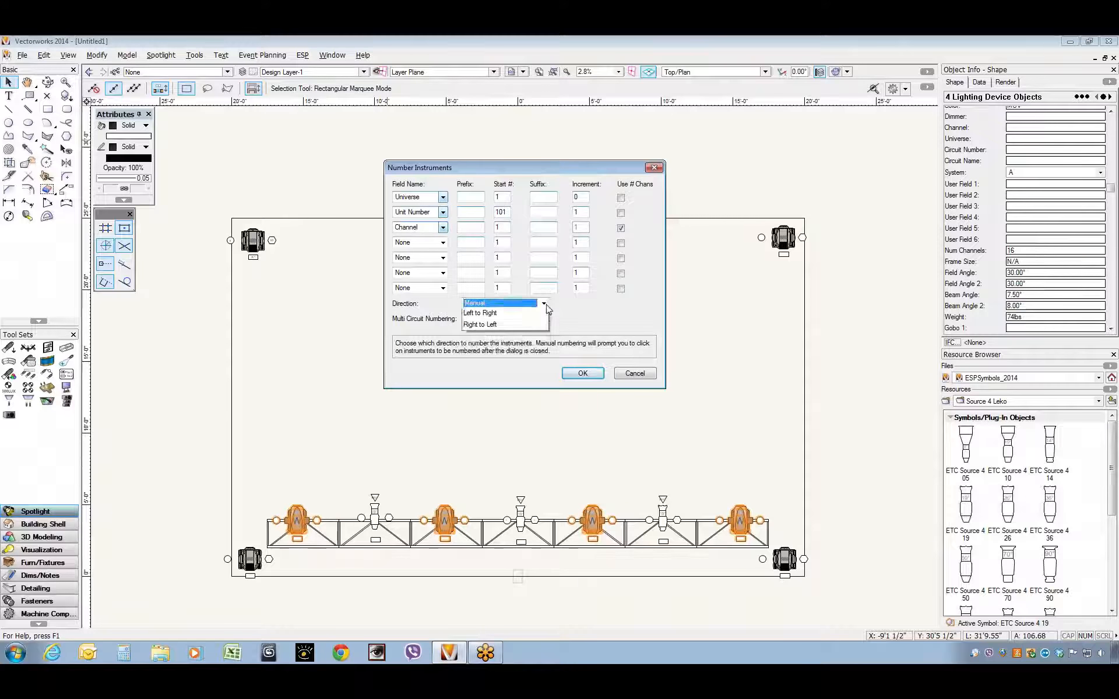
click(532, 351)
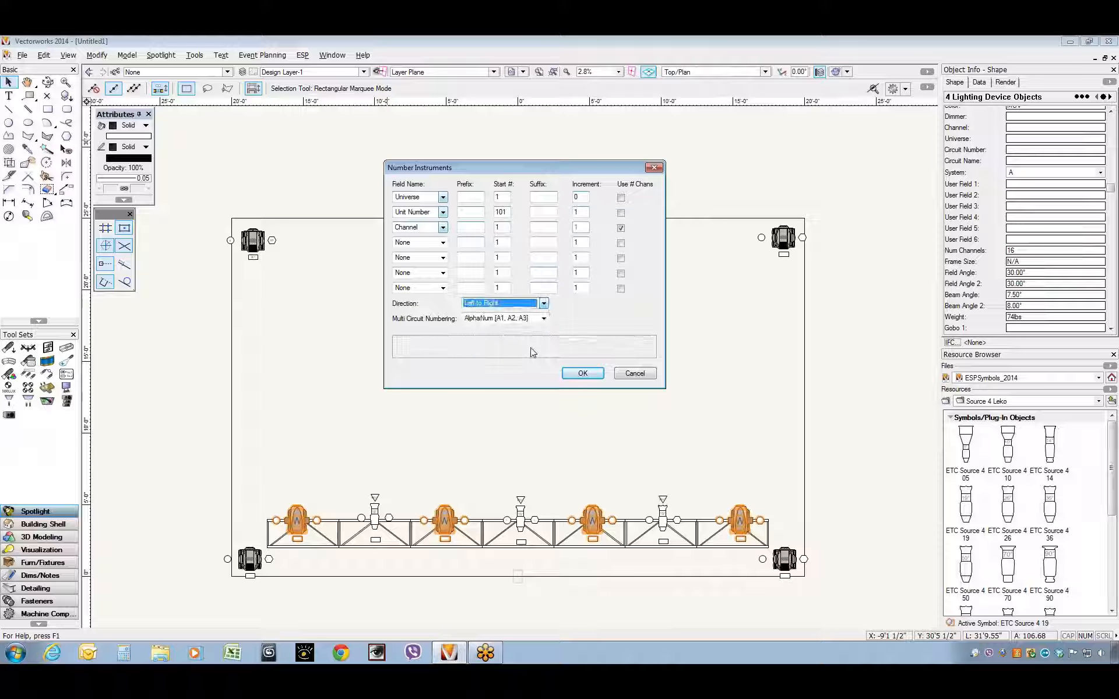
click(583, 373)
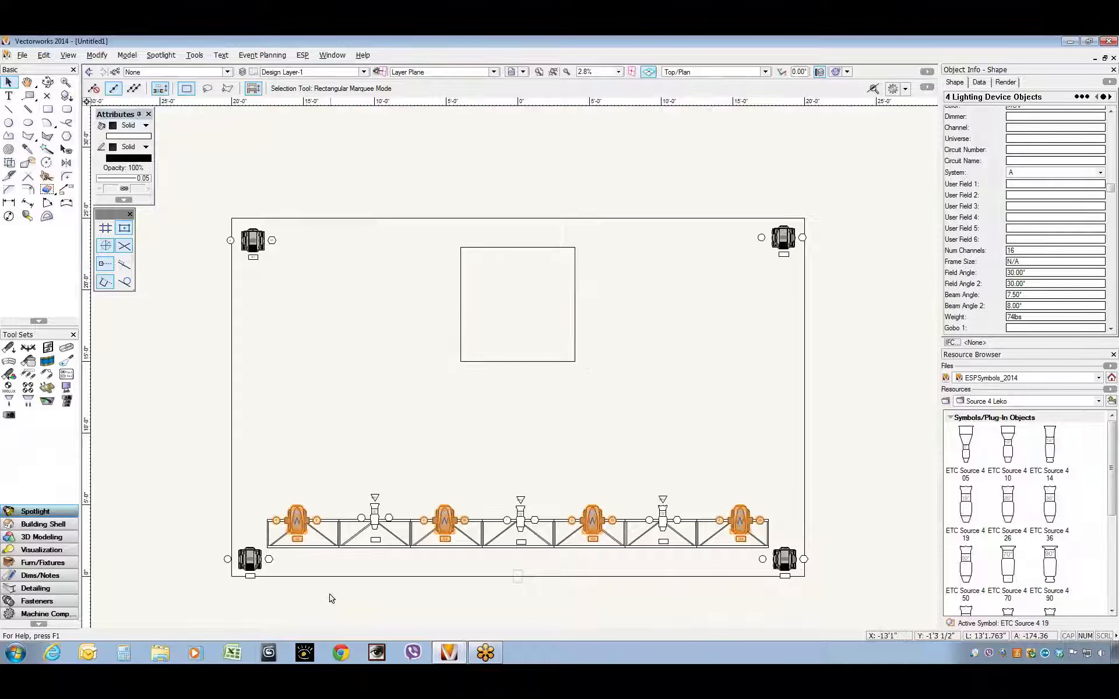
scroll(329, 598, up, 4)
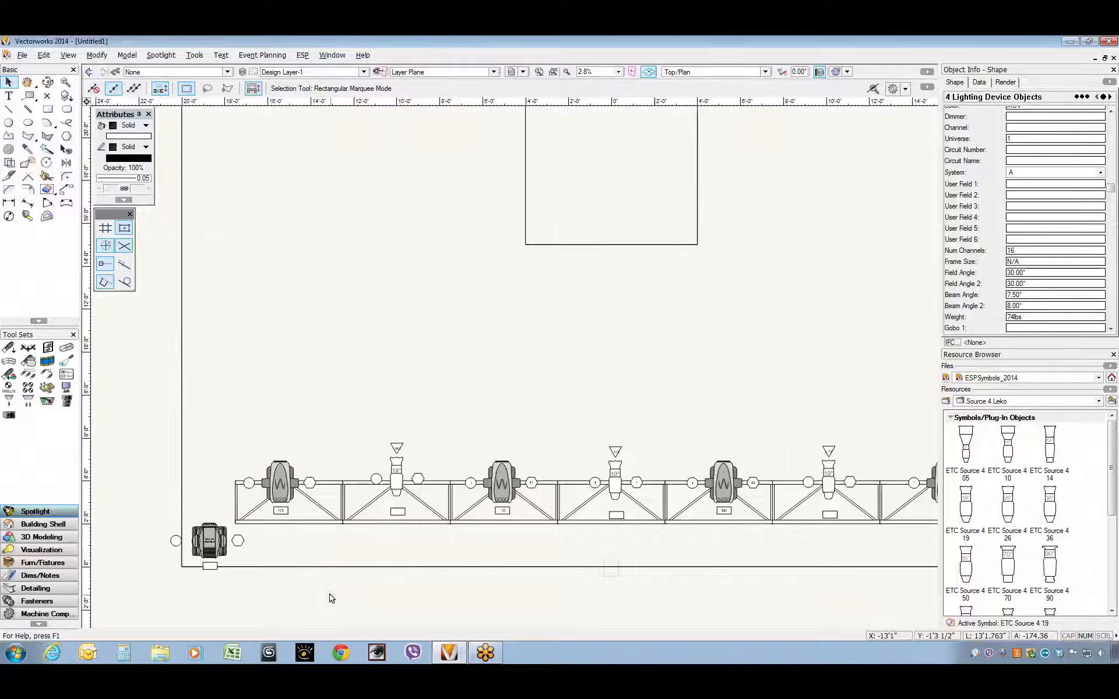
click(318, 527)
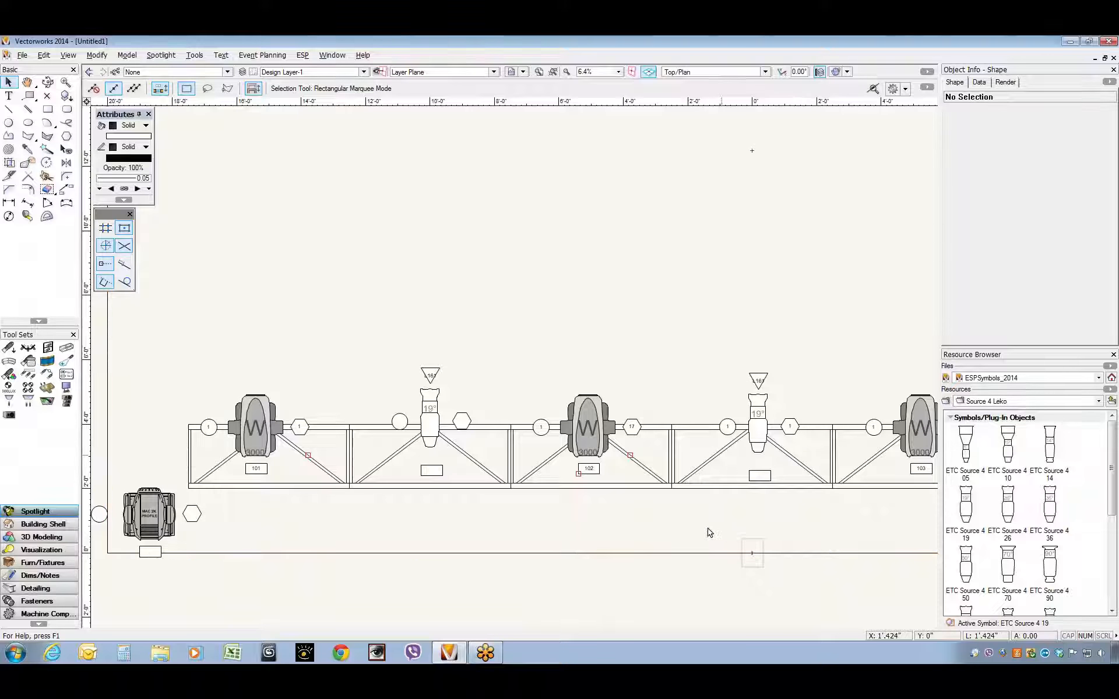
Step: Start manual Number Instruments with nothing selected, setting the Unit Number start to 201 and keeping the Channel start at 65
scroll(724, 418, down, 2)
middle_drag(627, 422, 541, 414)
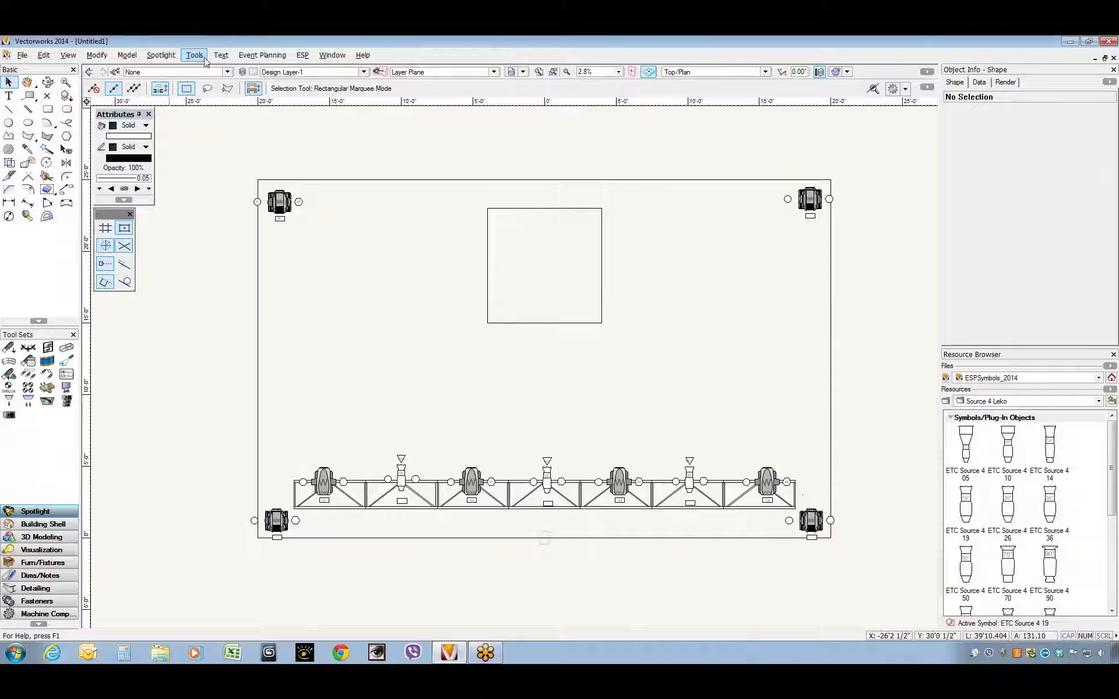
click(162, 56)
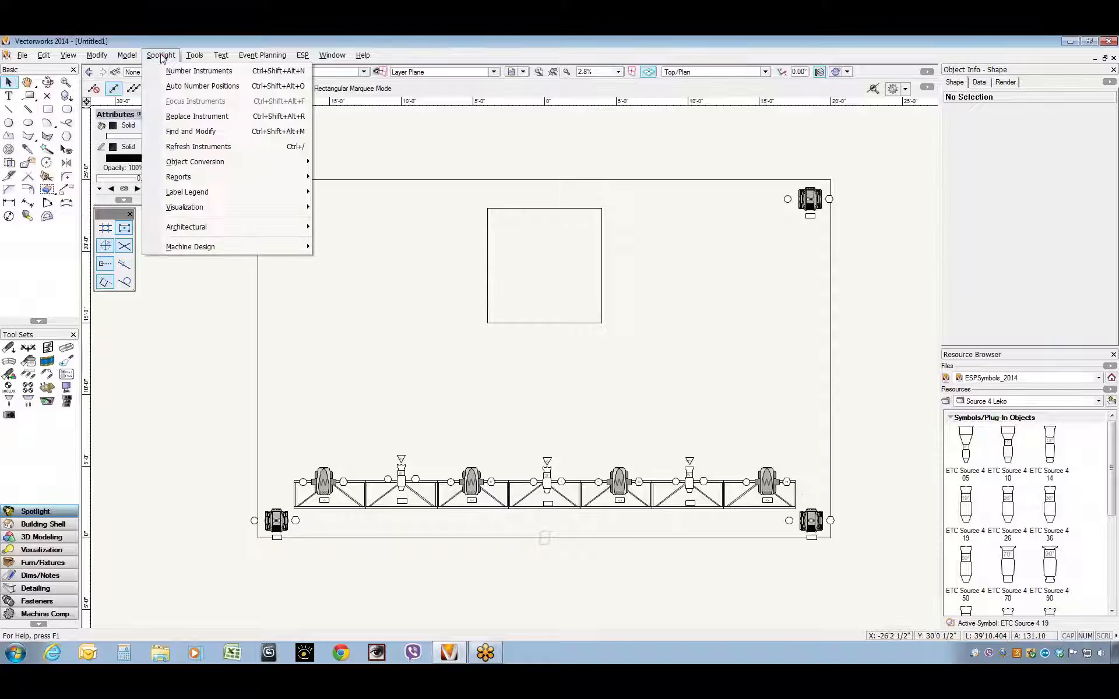
click(167, 71)
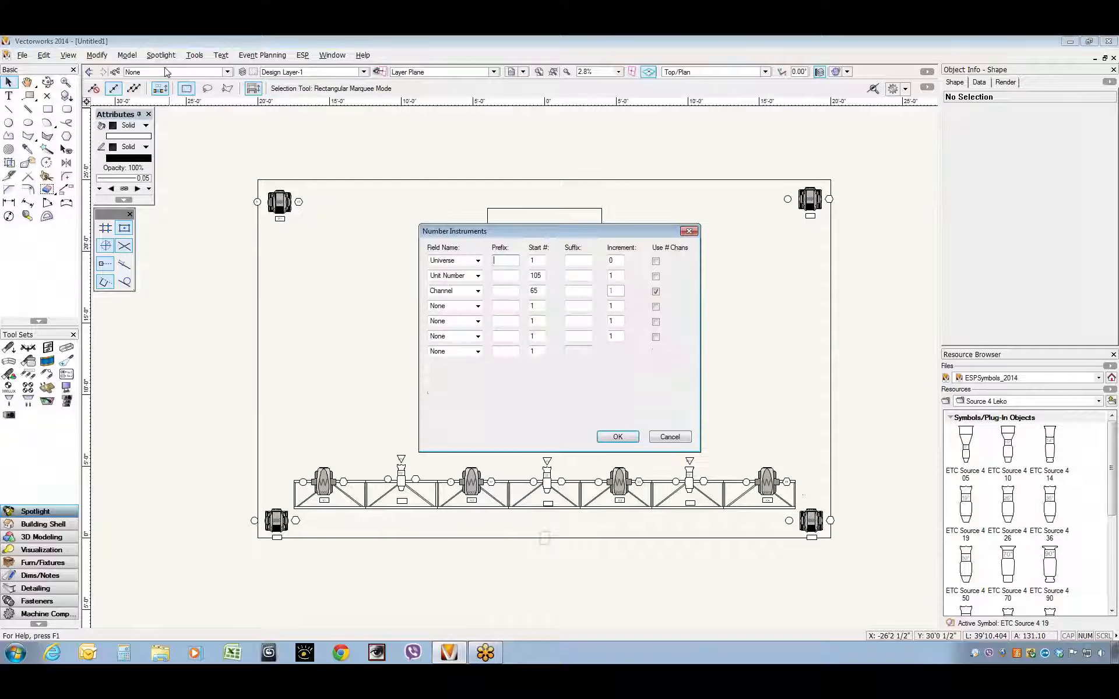
drag(489, 234, 481, 164)
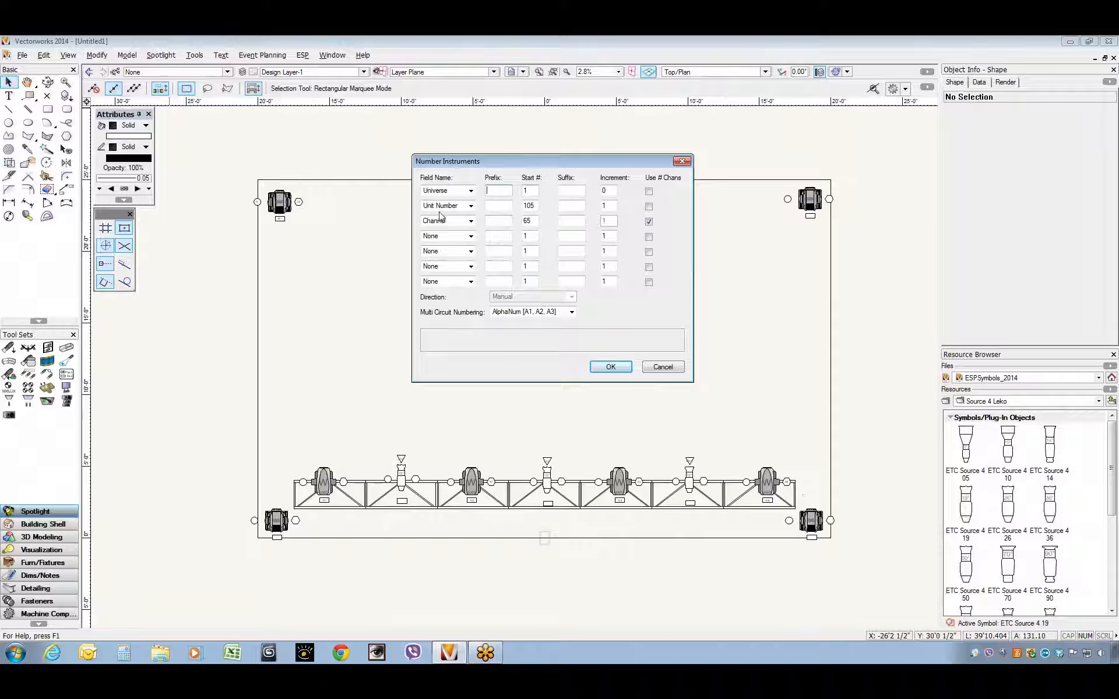
double_click(535, 205)
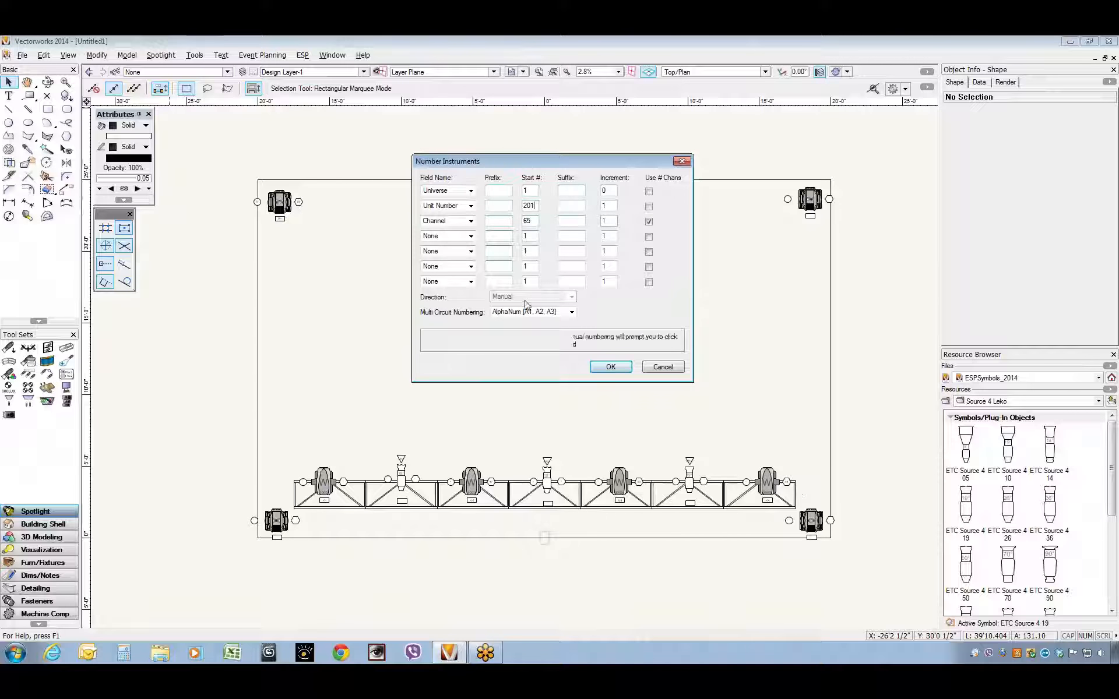
click(610, 367)
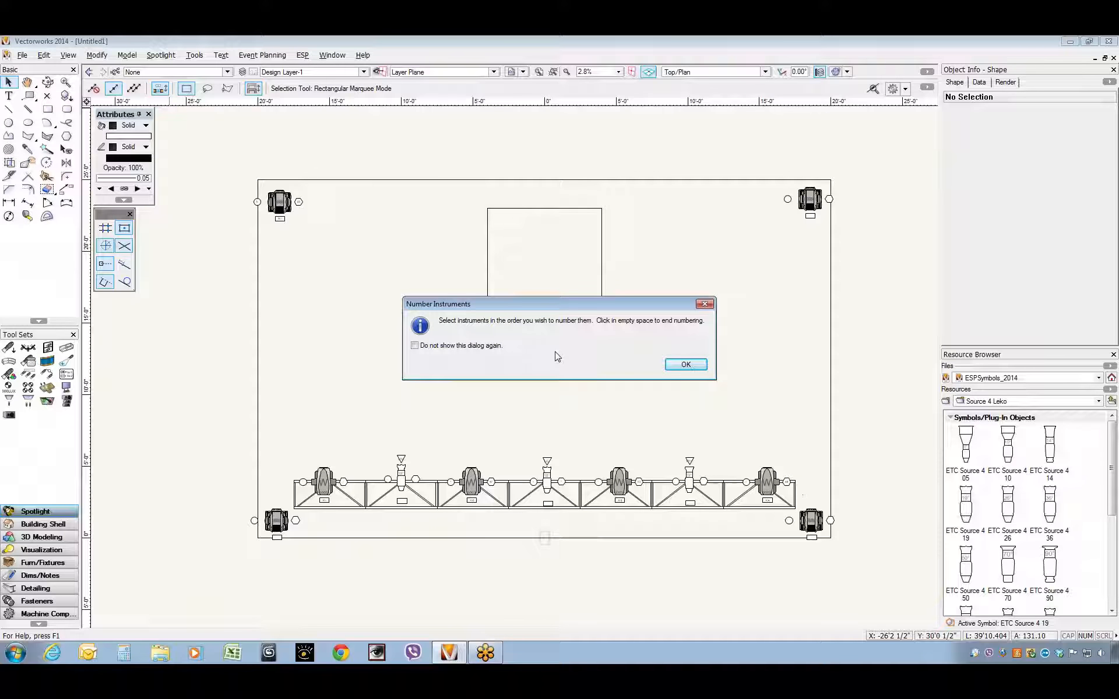
click(686, 365)
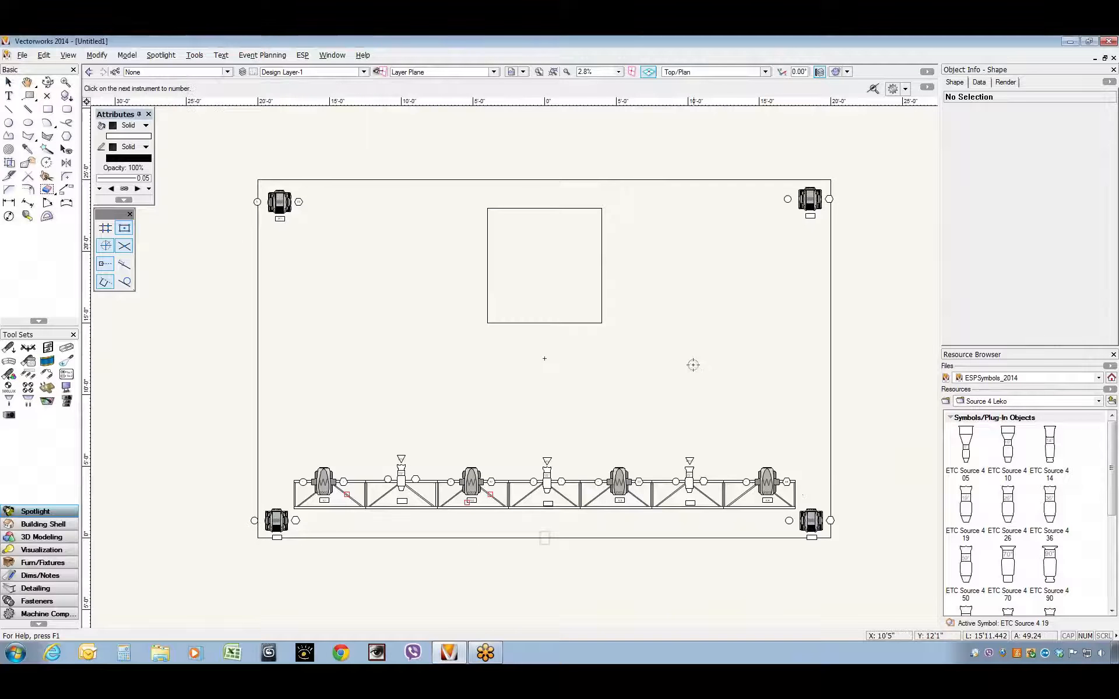
Step: Number the four MAC 2K Profile fixtures in order: lower-left, upper-left, lower-right and upper-right stage corners, and end the numbering
click(277, 524)
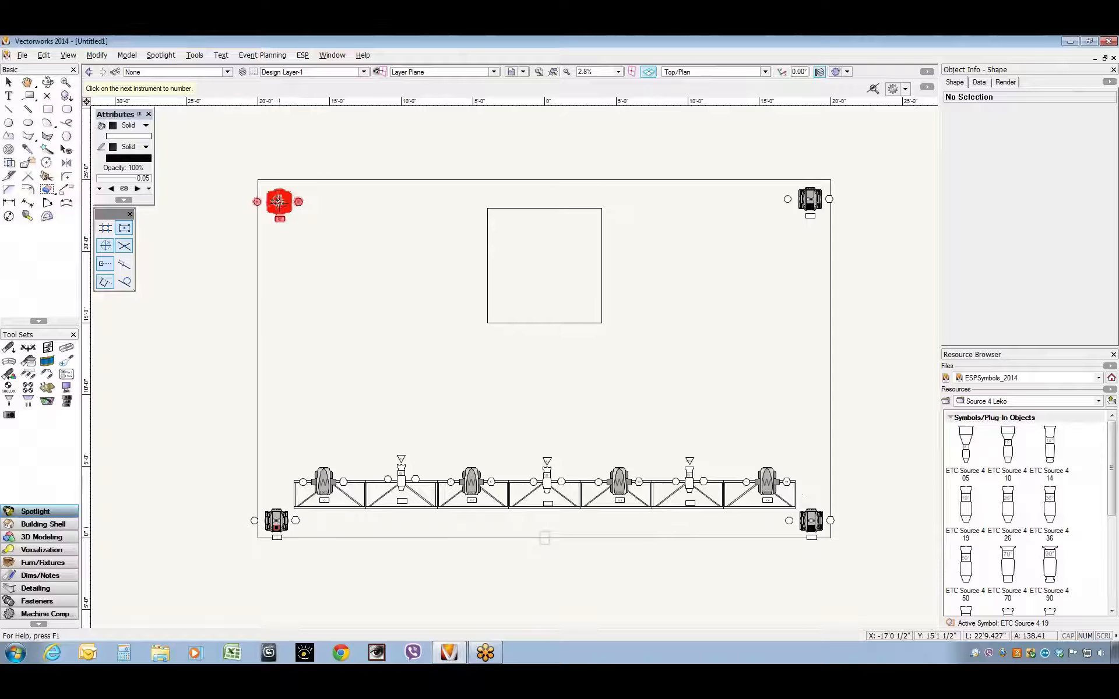
click(278, 201)
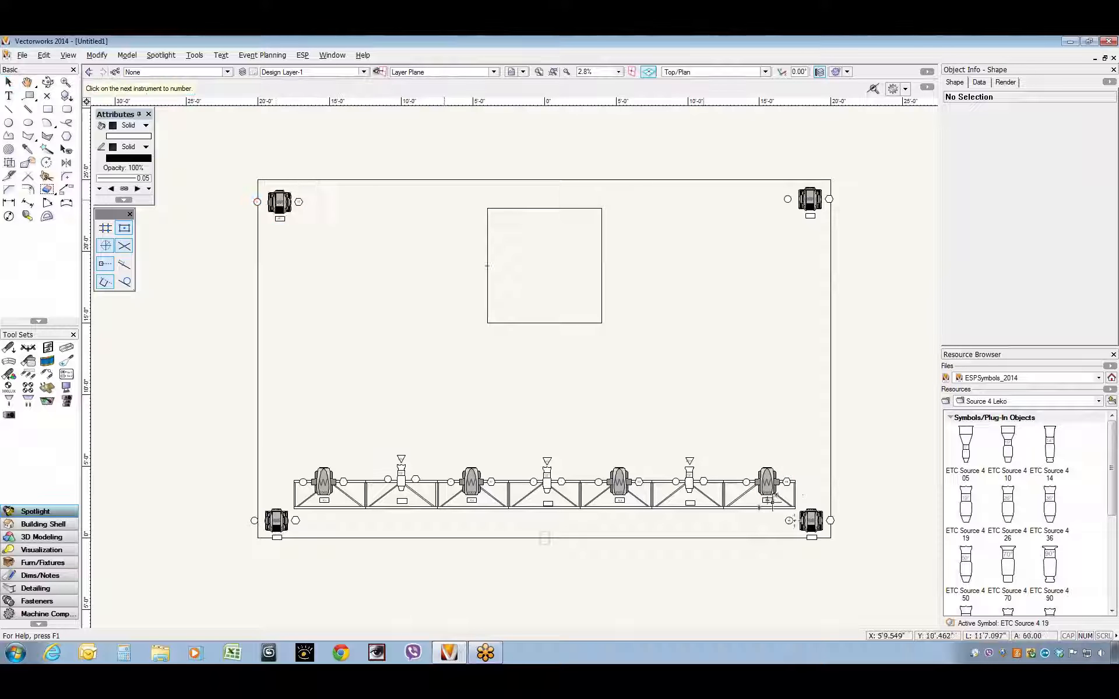
click(811, 521)
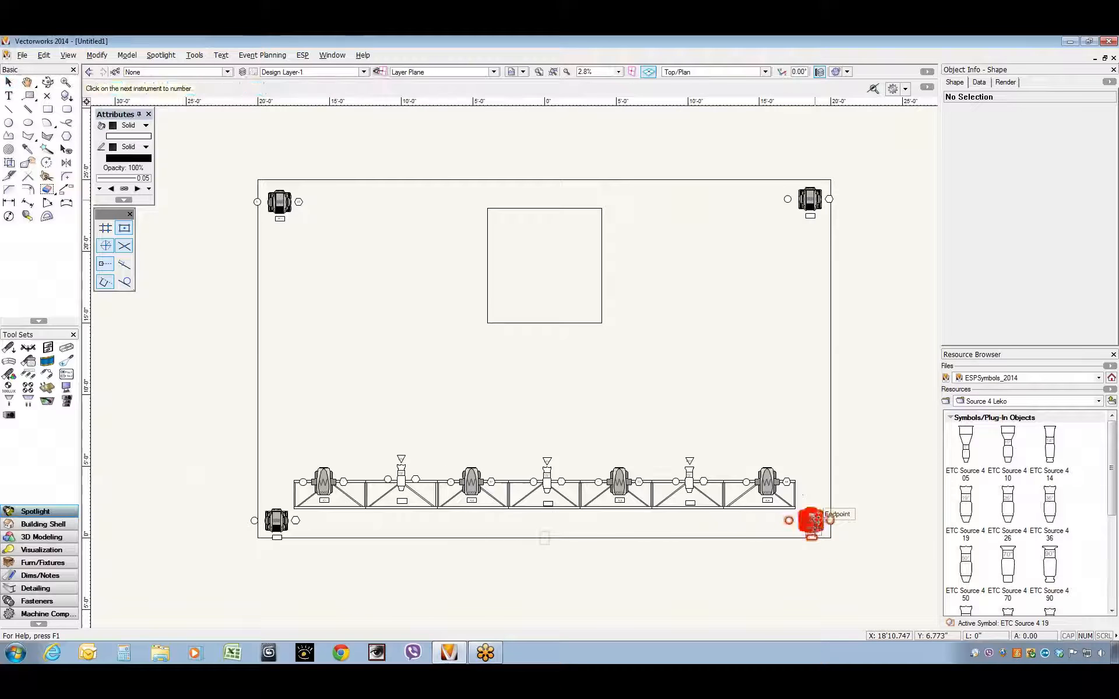
click(813, 200)
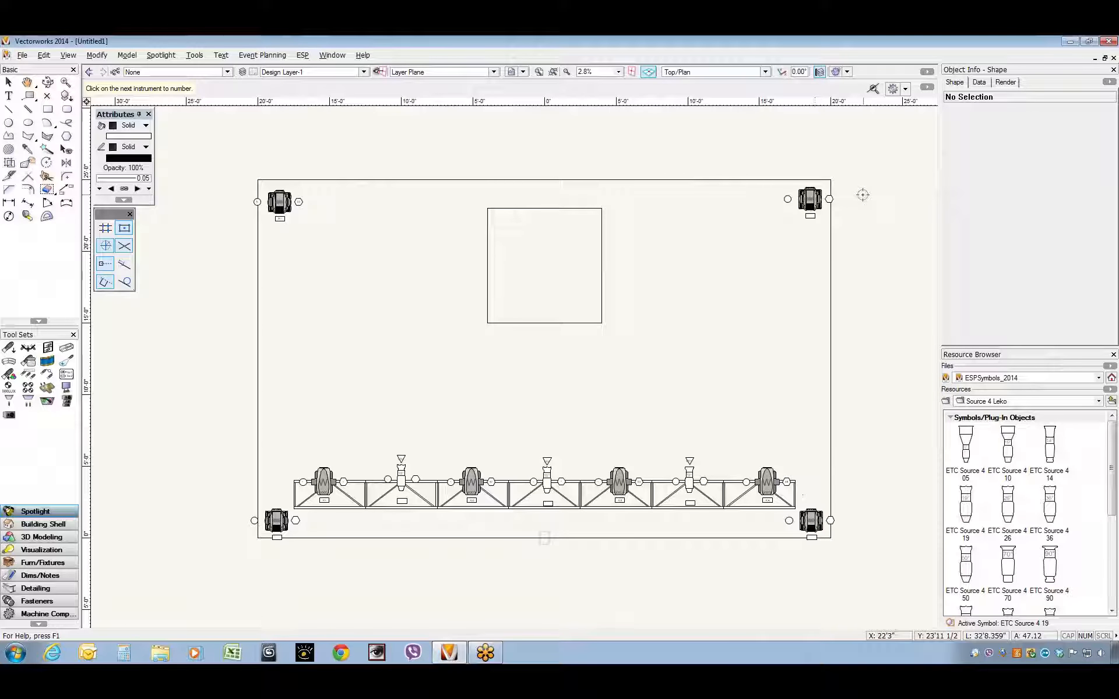
key(x)
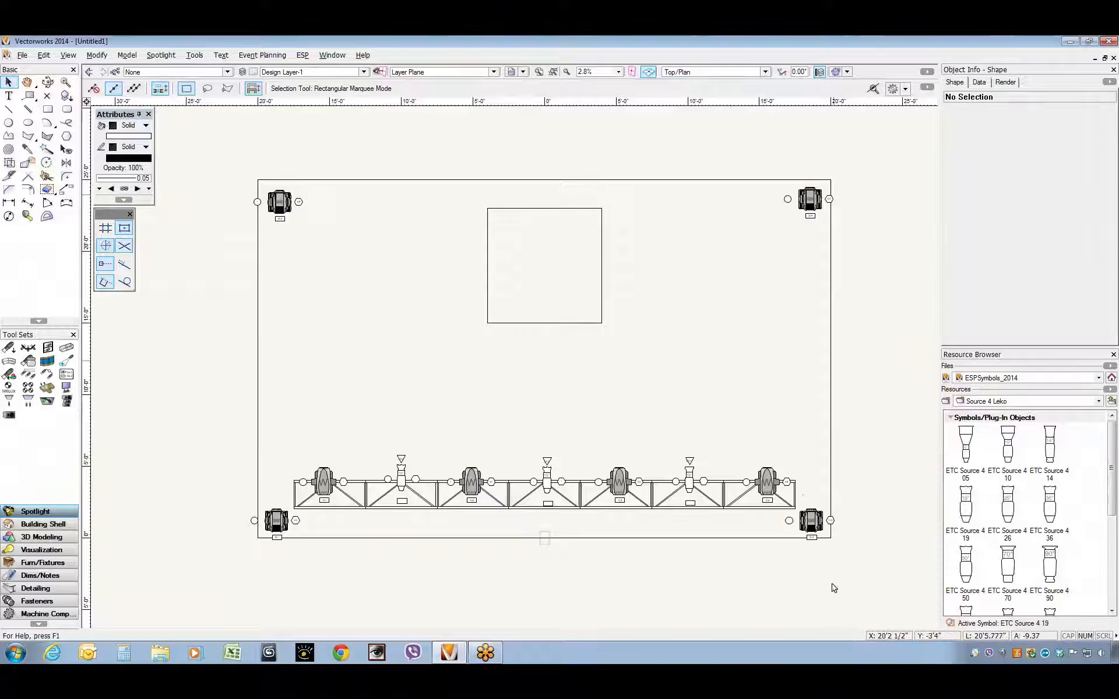
Step: Examine the universe, unit and channel labels on the lower-right MAC 2K Profile and along the truss
key(h)
drag(834, 588, 685, 519)
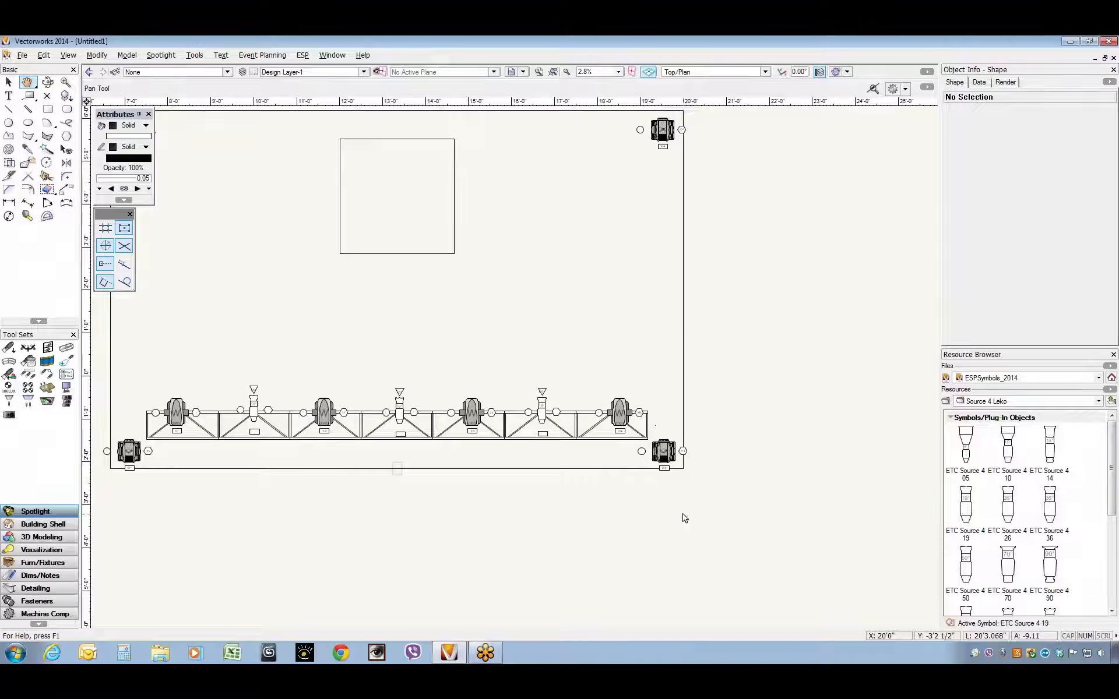
scroll(683, 515, up, 5)
drag(578, 320, 624, 480)
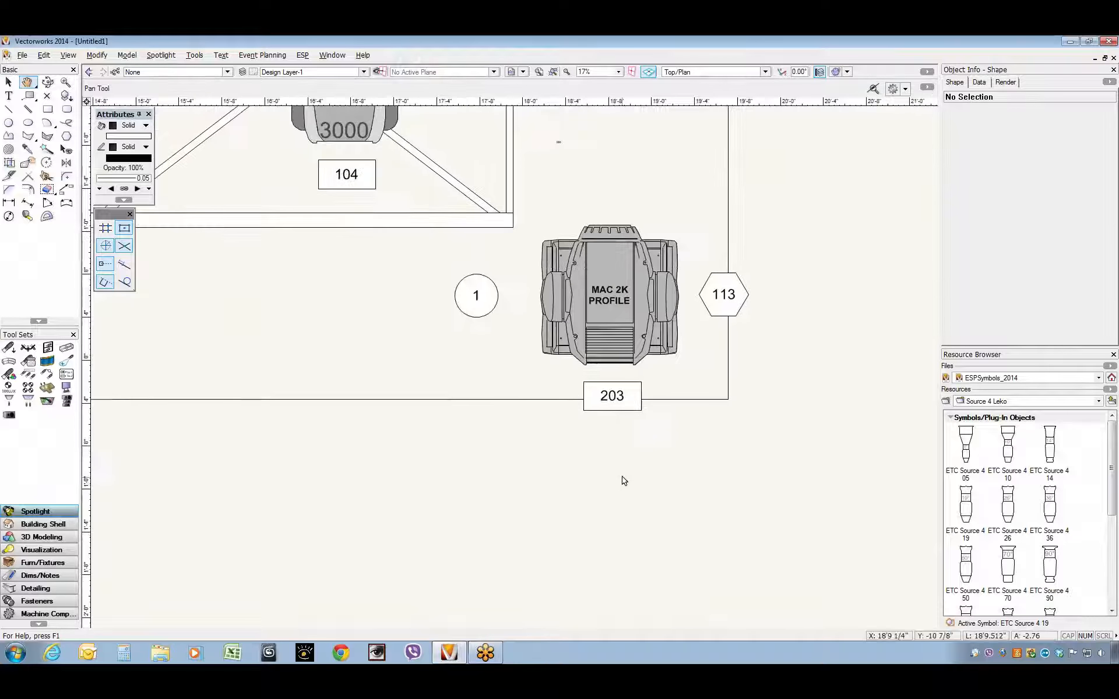
scroll(624, 481, up, 1)
drag(425, 309, 425, 397)
key(x)
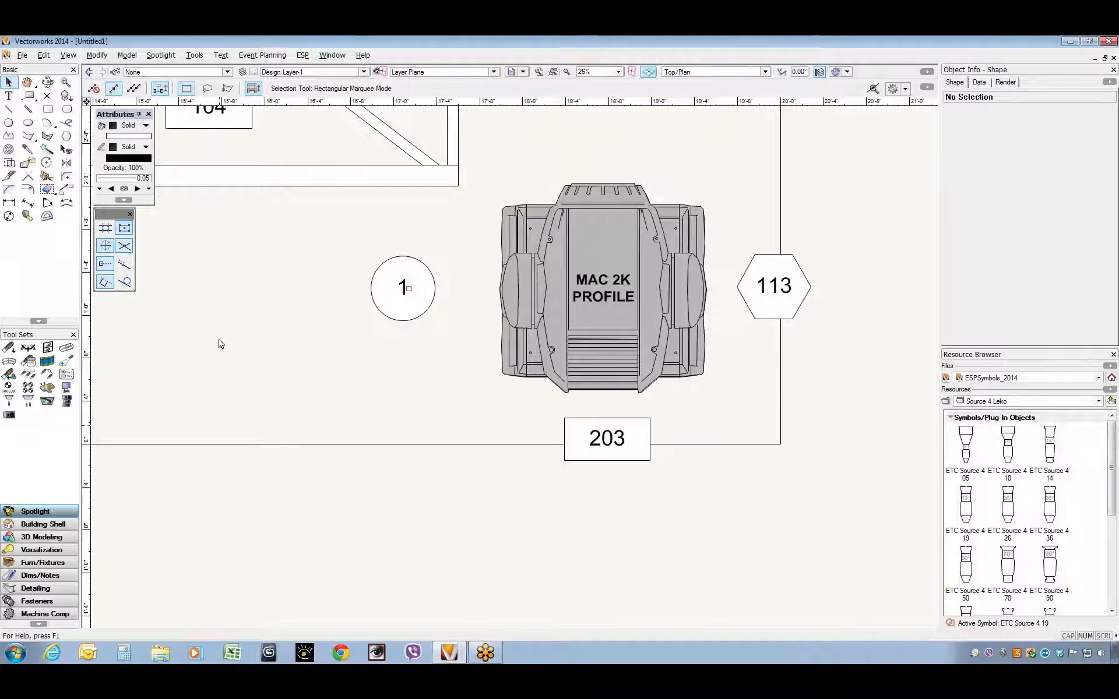
key(h)
drag(245, 357, 481, 474)
scroll(481, 474, down, 3)
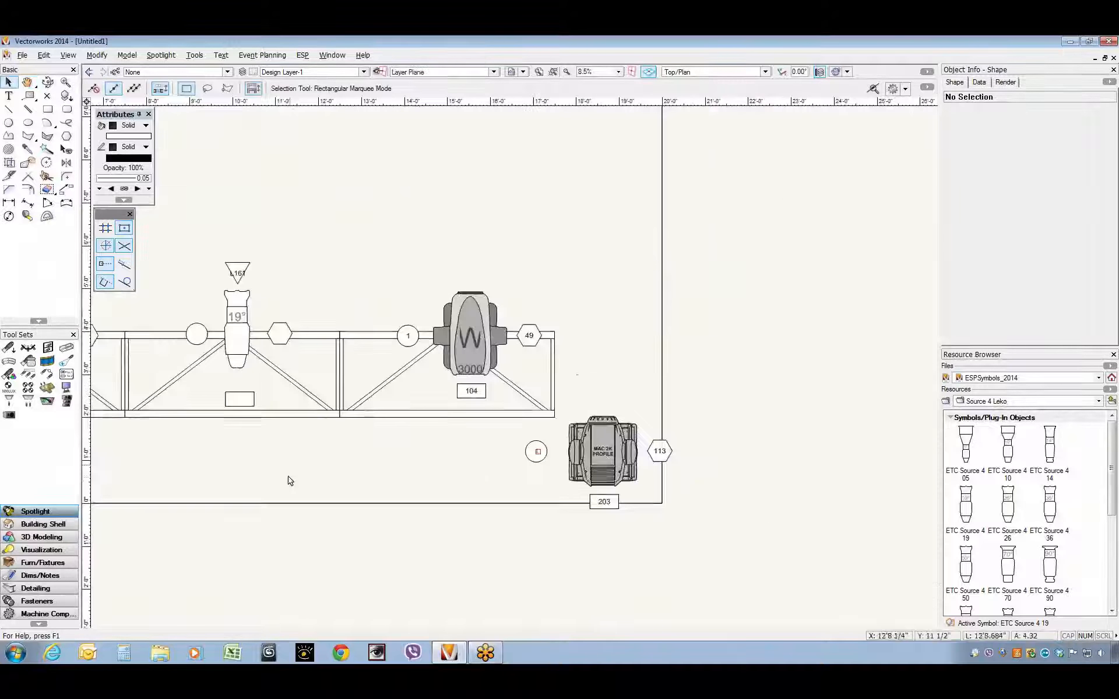
mouse_move(352, 488)
middle_down()
mouse_move(579, 498)
mouse_move(688, 516)
middle_up()
scroll(368, 505, down, 1)
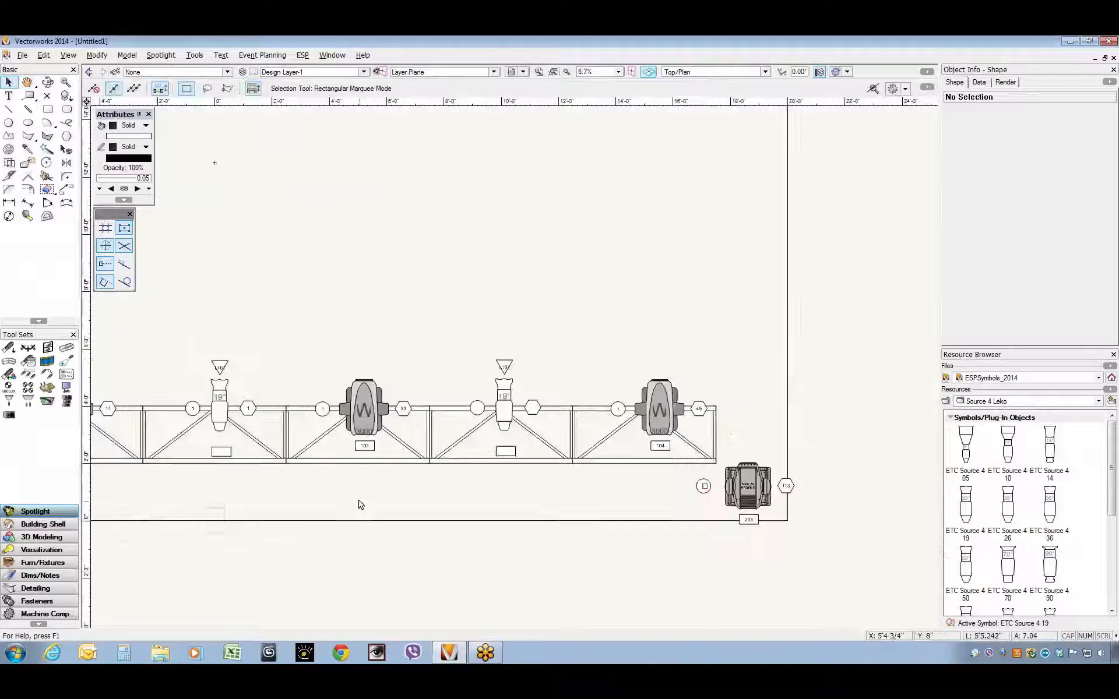
mouse_move(360, 505)
middle_down()
mouse_move(492, 490)
mouse_move(564, 497)
middle_up()
scroll(565, 497, down, 1)
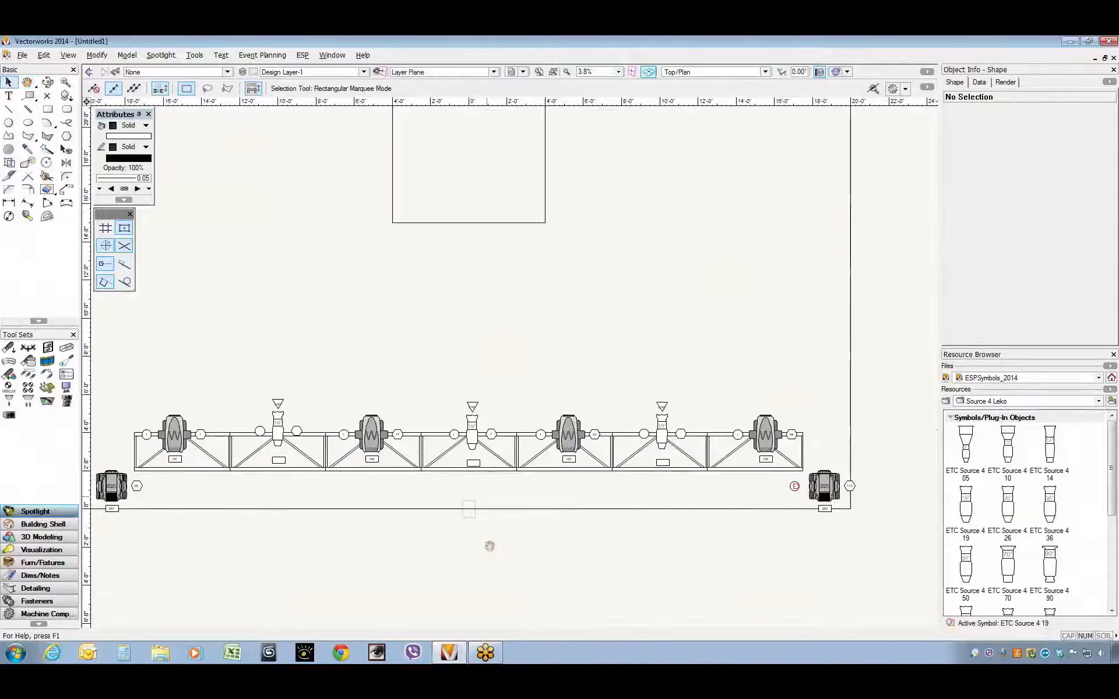
middle_drag(490, 544, 508, 527)
Step: Open Number Instruments for the three Source 4 19° fixtures on the truss, setting the starts to Universe 2, Unit Number 301 and Channel 1
key(h)
key(x)
click(297, 399)
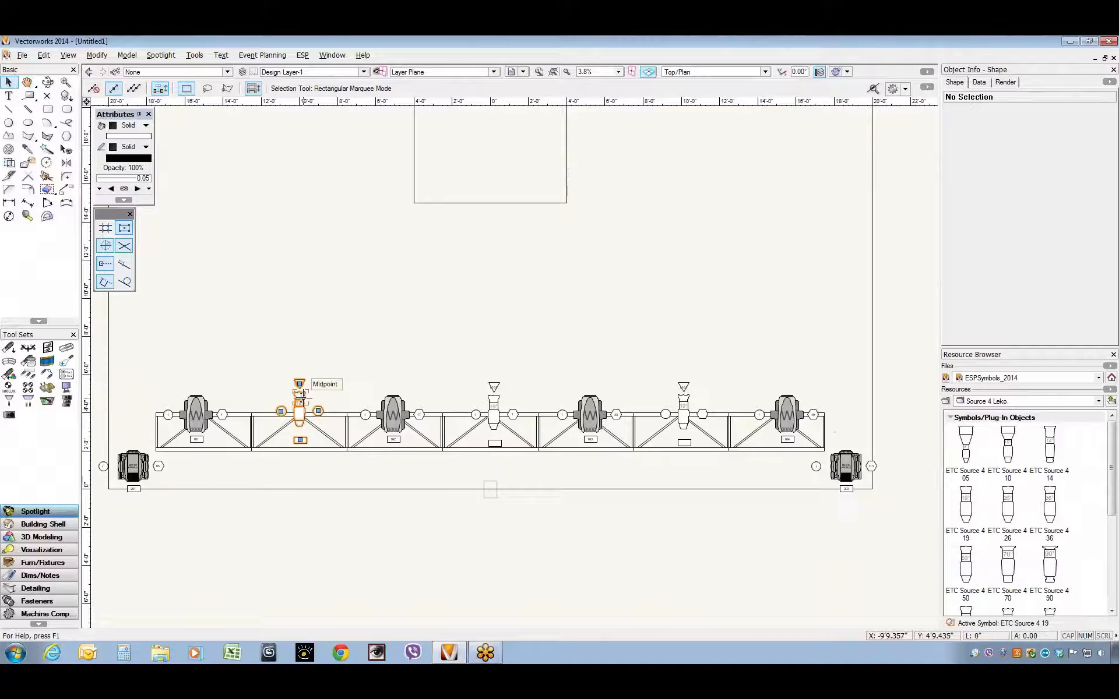
shift+click(494, 398)
shift+click(686, 403)
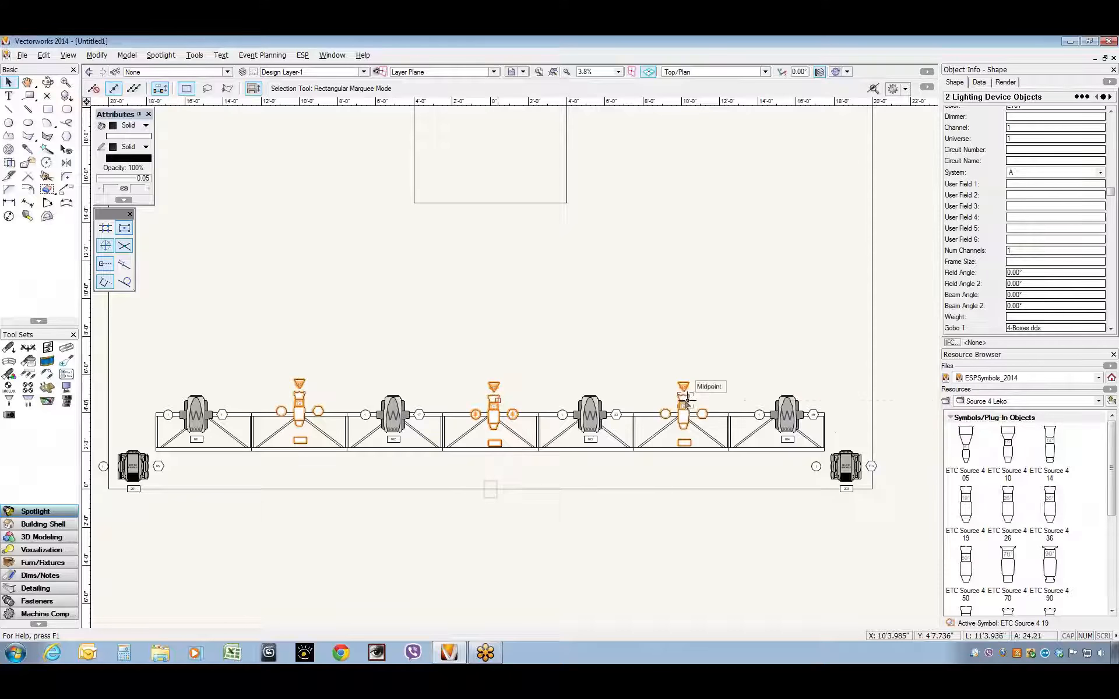
click(160, 55)
click(160, 55)
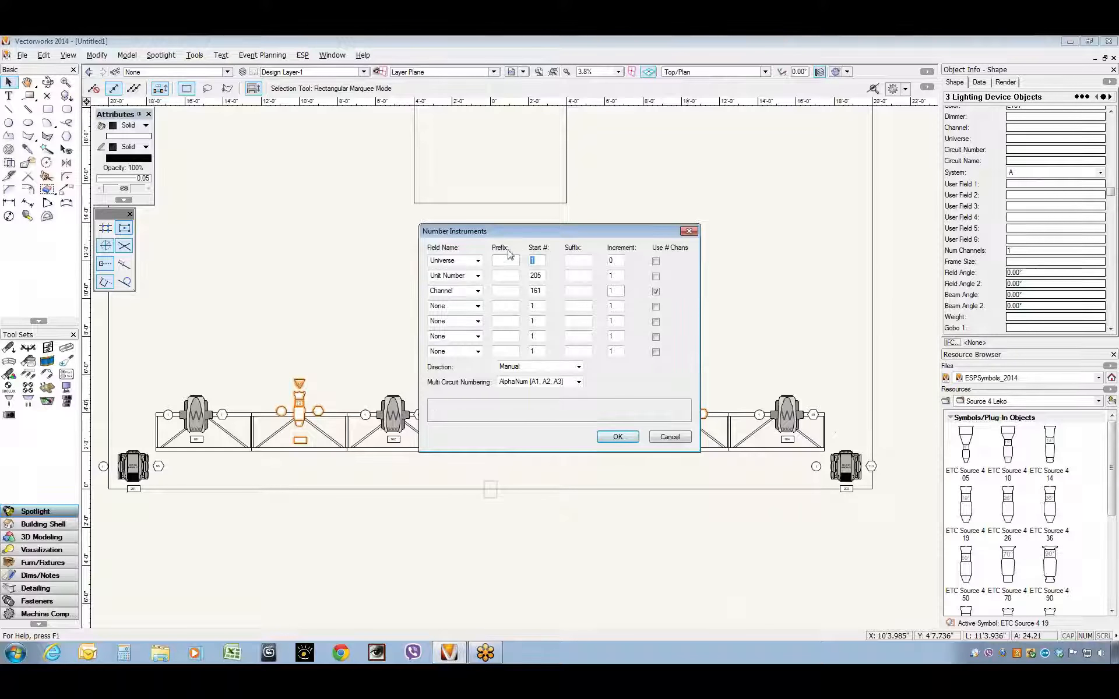
text(2)
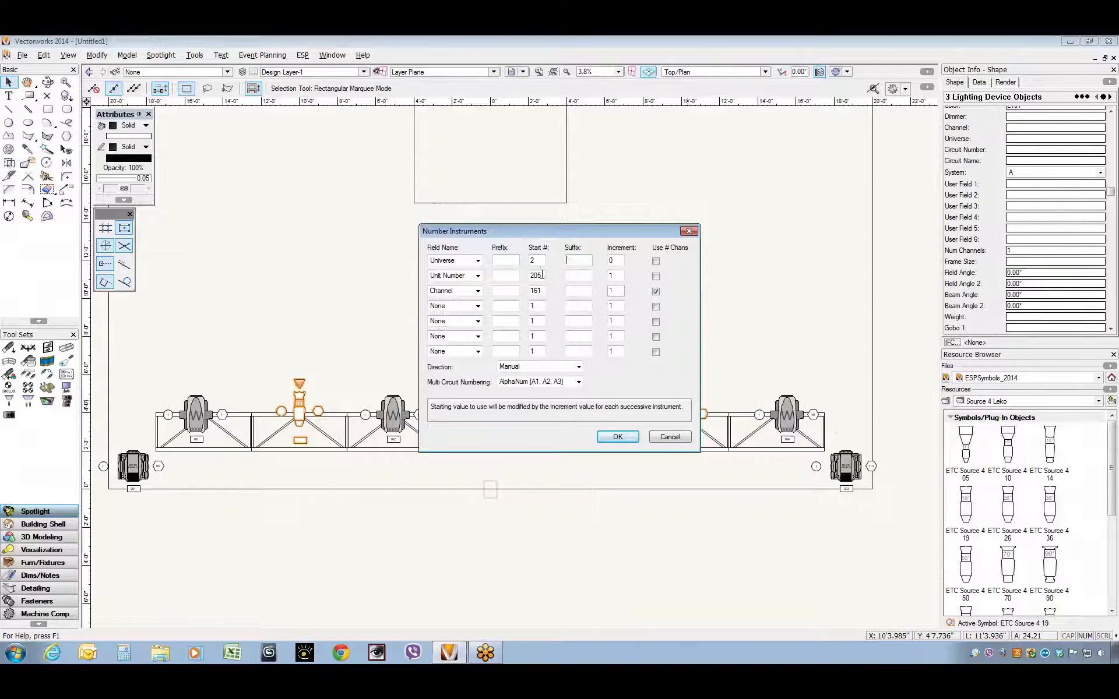
drag(543, 275, 489, 273)
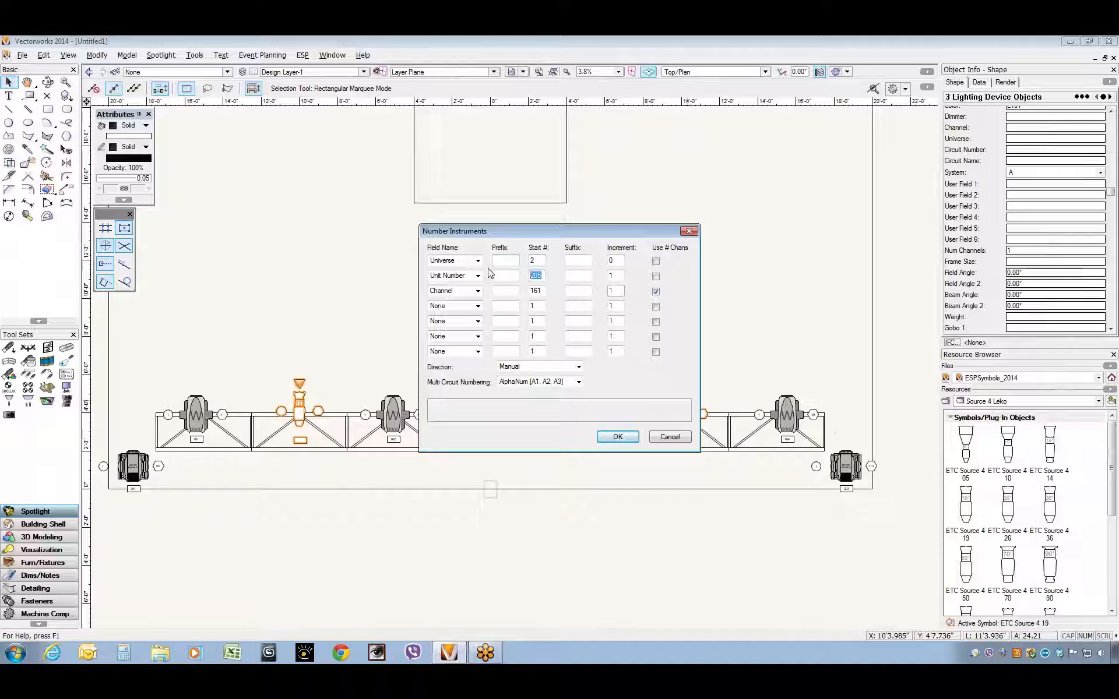
text(301)
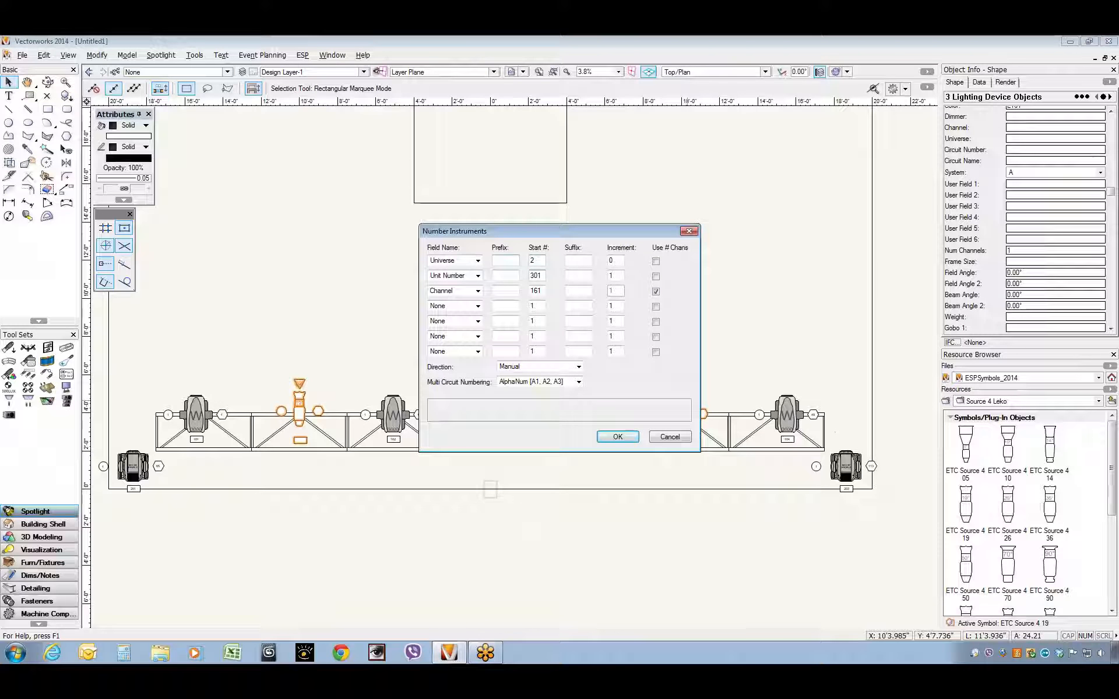
key(Tab)
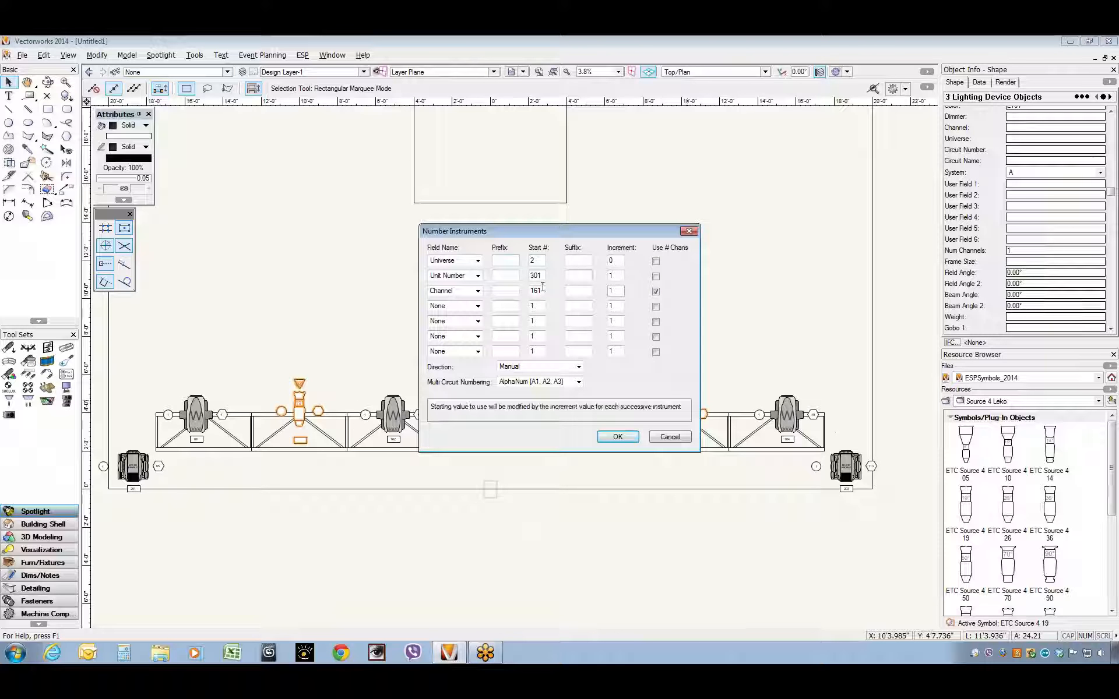
drag(542, 290, 506, 291)
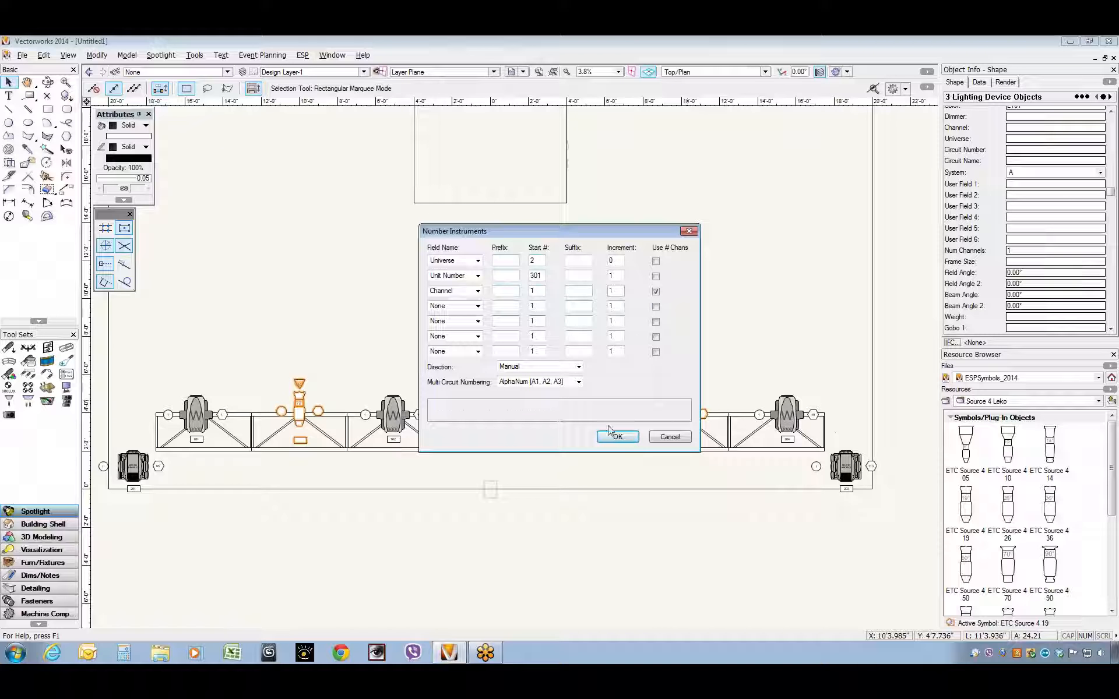
Step: Set the numbering direction to Left to Right, apply it to the three Source 4 fixtures and clear the selection
click(539, 367)
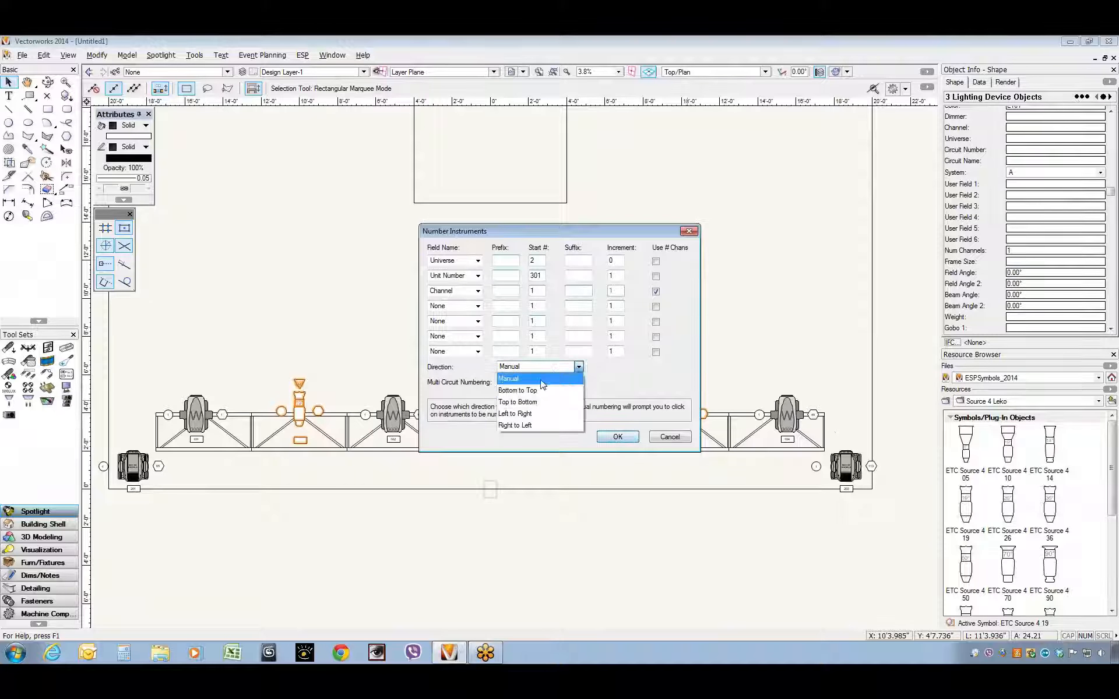
click(540, 413)
click(617, 437)
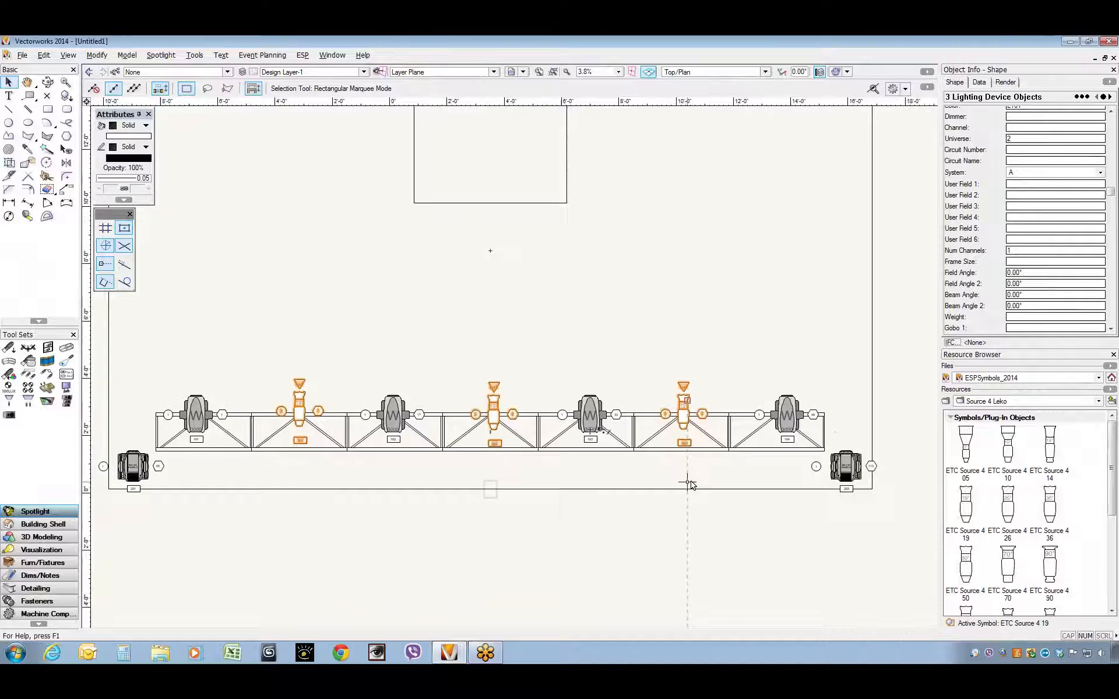
scroll(688, 482, up, 5)
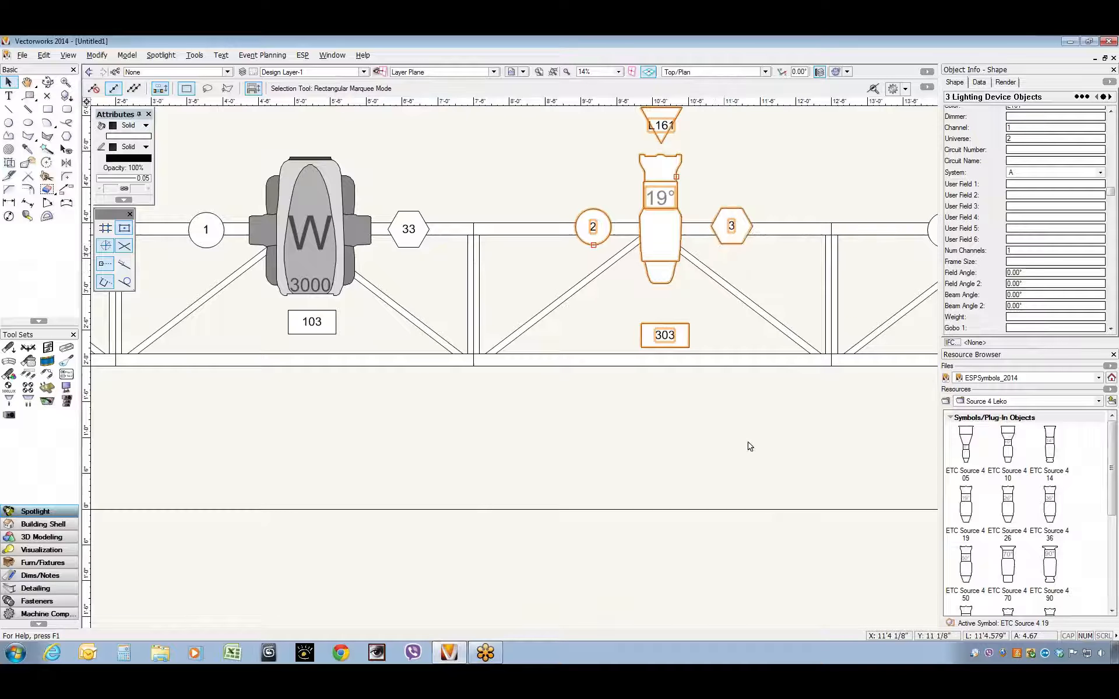
click(732, 400)
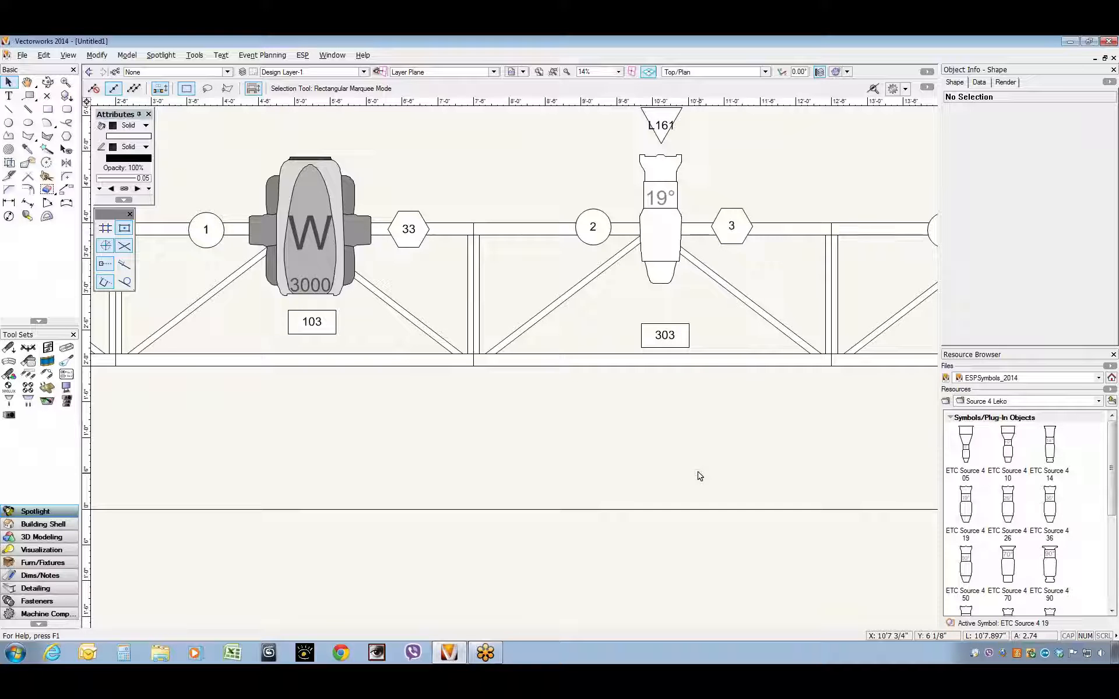
Step: Return to the whole stage plot and show it centred in the Front view
key(h)
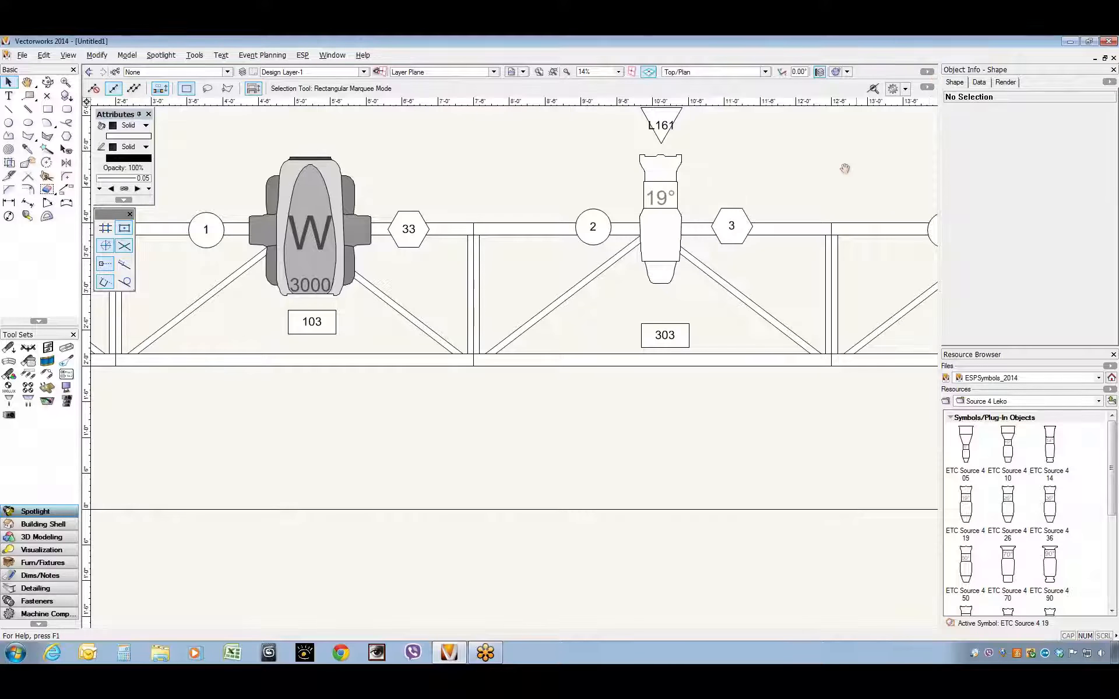
drag(845, 169, 792, 247)
scroll(793, 250, down, 4)
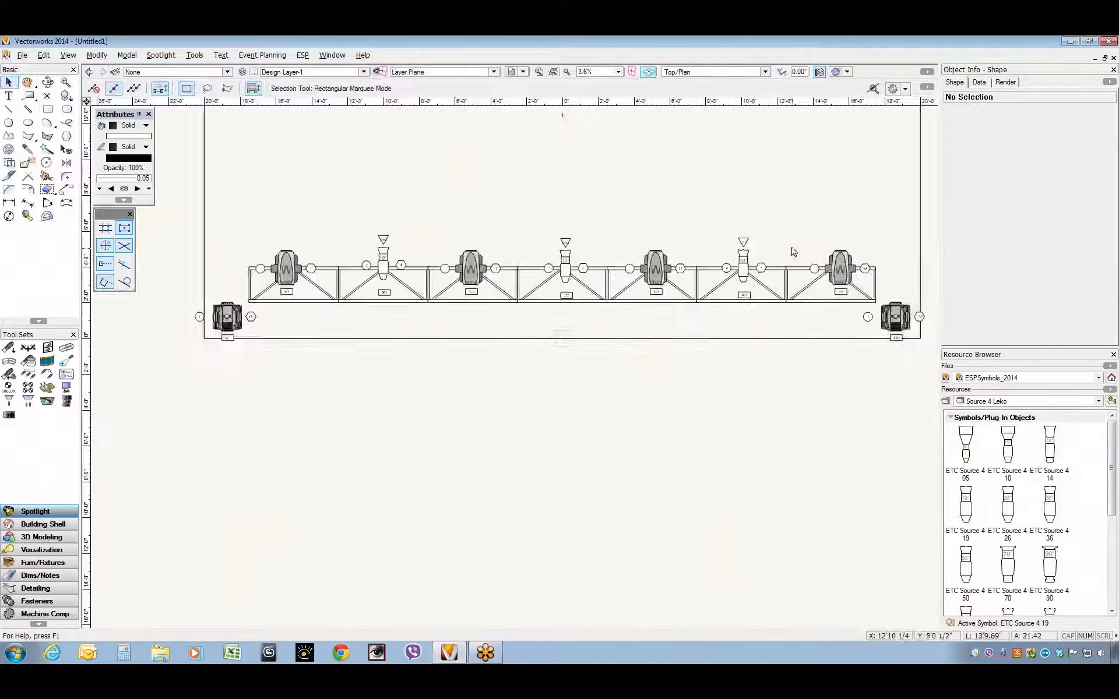
middle_drag(641, 175, 649, 334)
scroll(649, 334, down, 2)
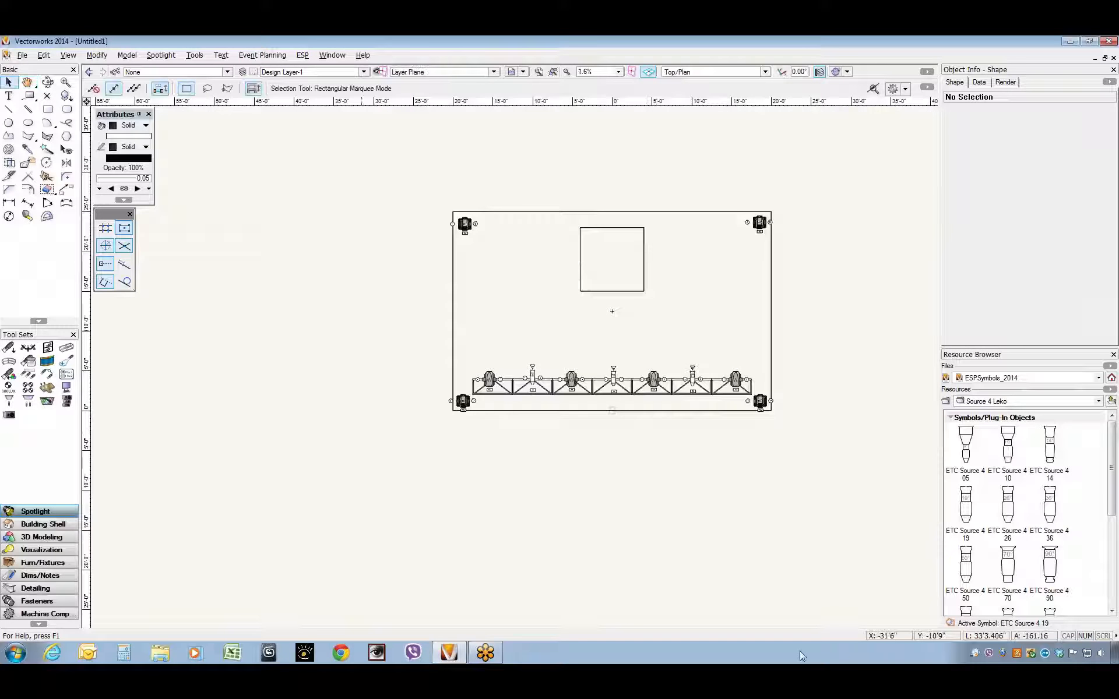
mouse_move(841, 252)
mouse_down()
mouse_move(806, 288)
mouse_move(762, 300)
mouse_up()
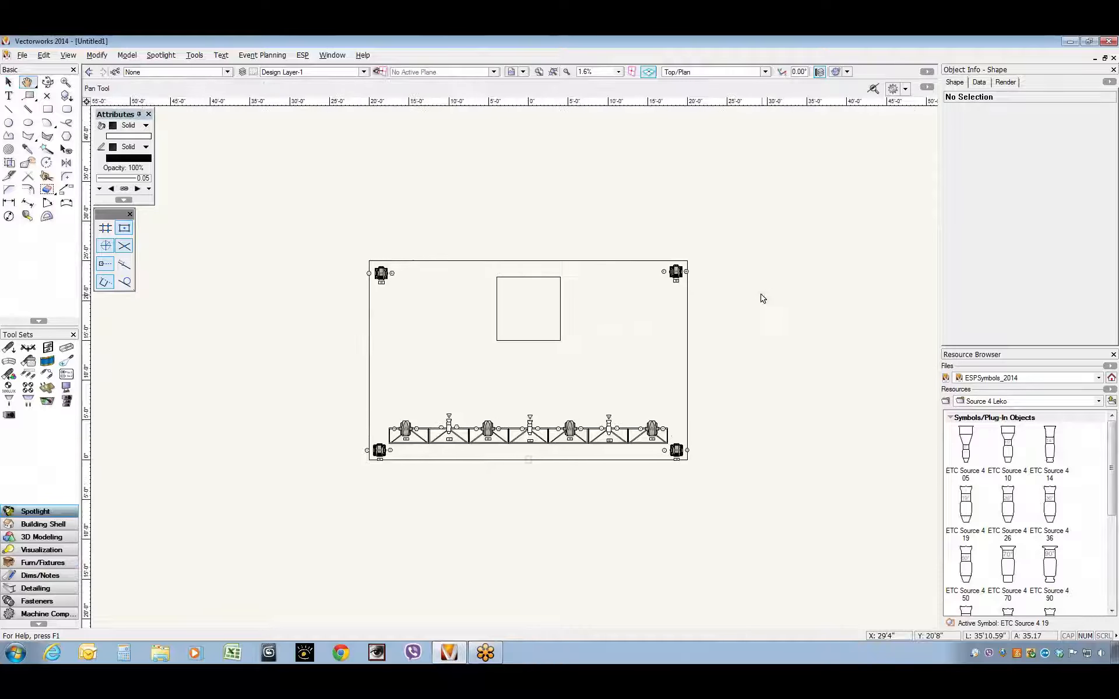
key(x)
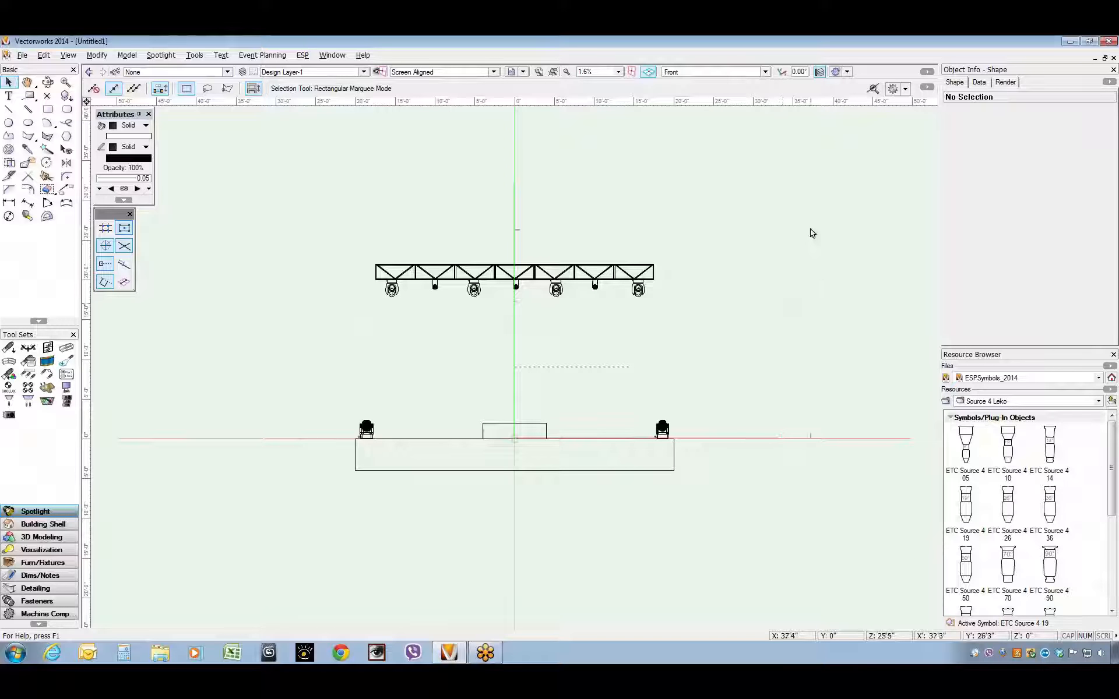
key(h)
drag(750, 275, 759, 302)
key(x)
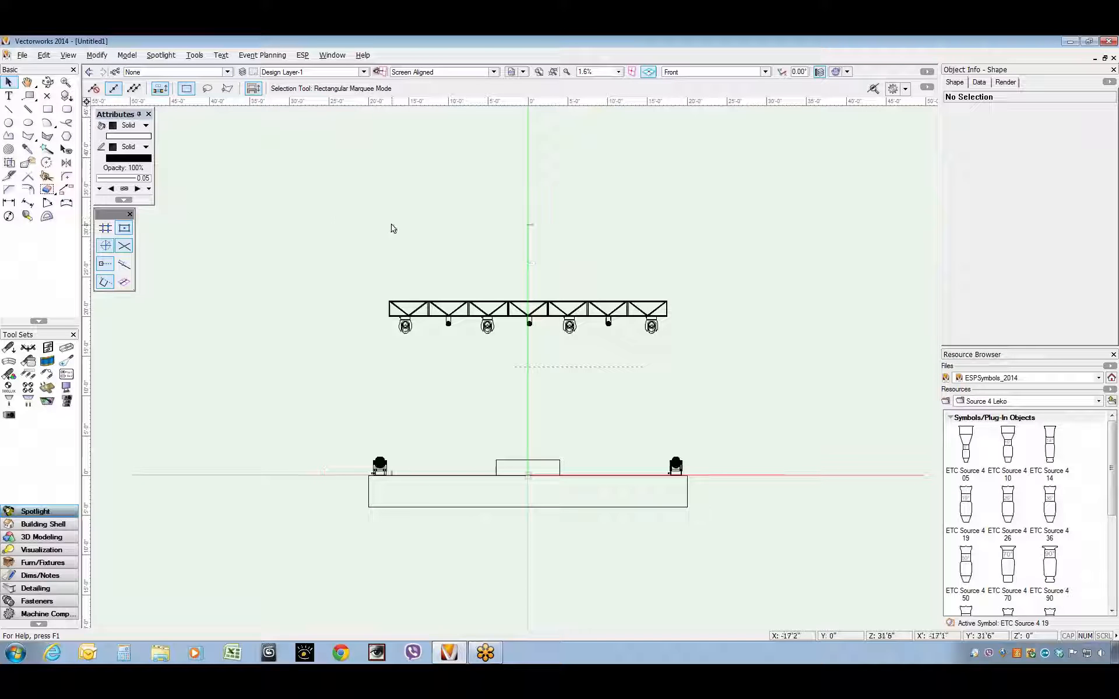
Step: Draw a rectangle centred between the truss and the riser in Front view, and set its width and height to 10'
click(48, 109)
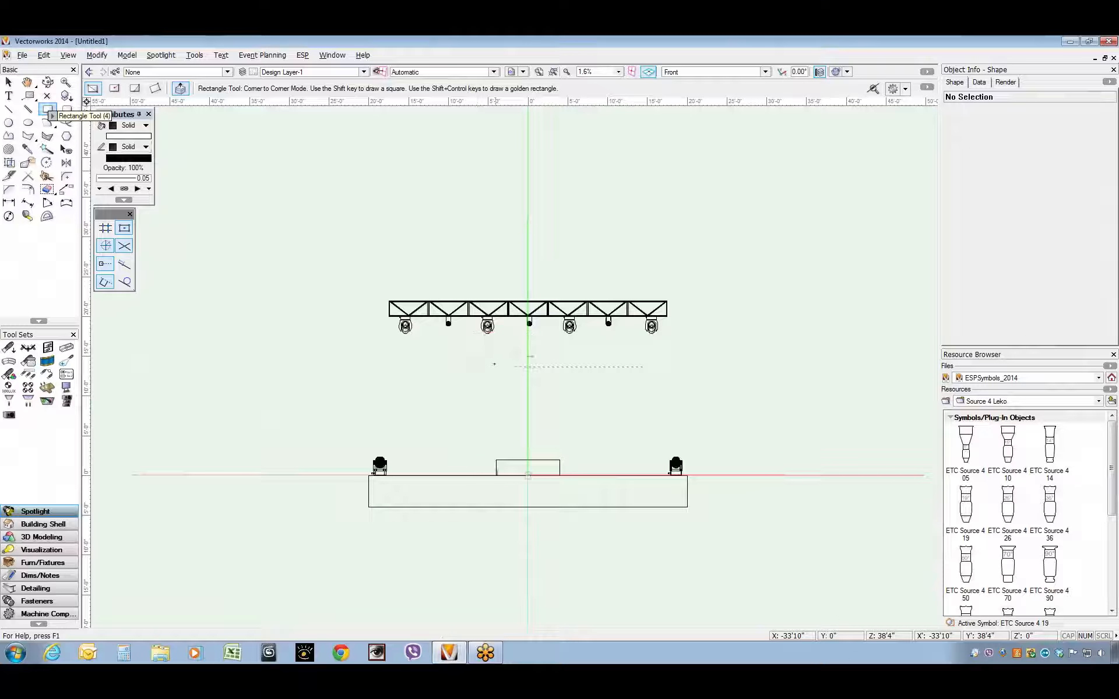
click(488, 356)
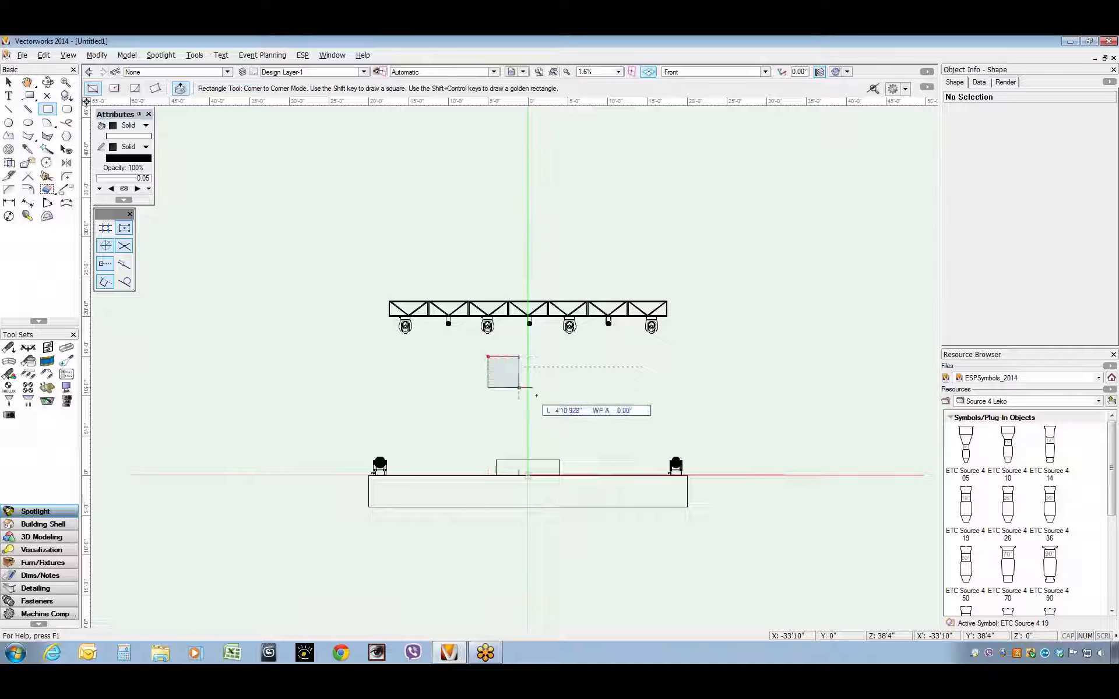
click(567, 437)
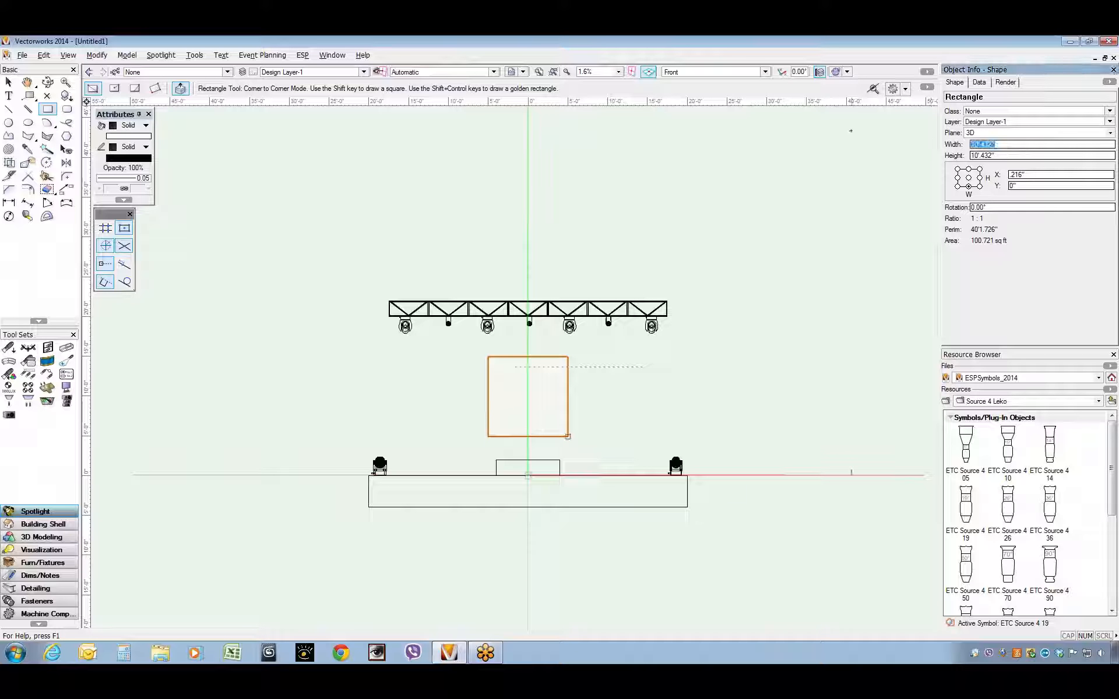
text(0')
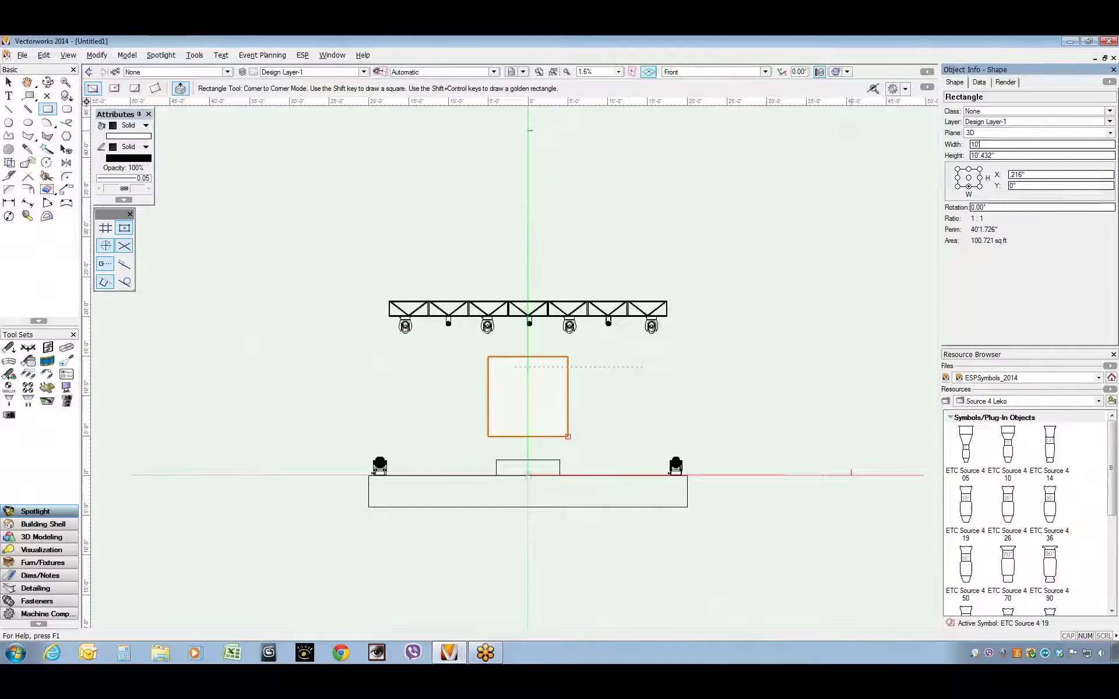
key(Tab)
text(10)
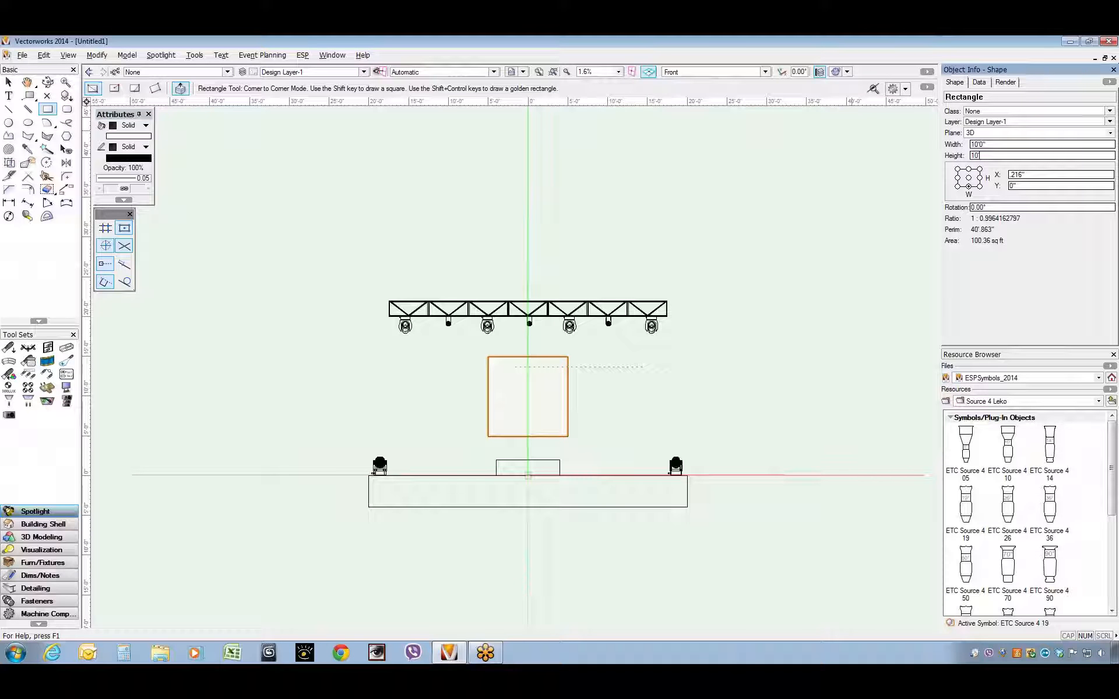
text(')
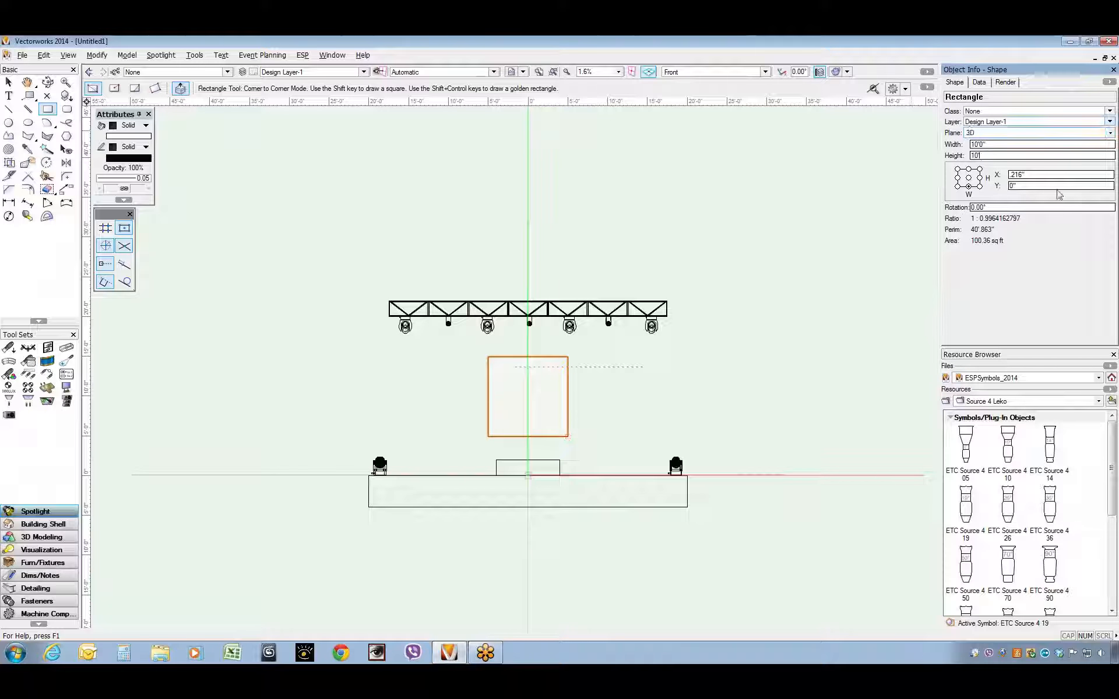
key(Tab)
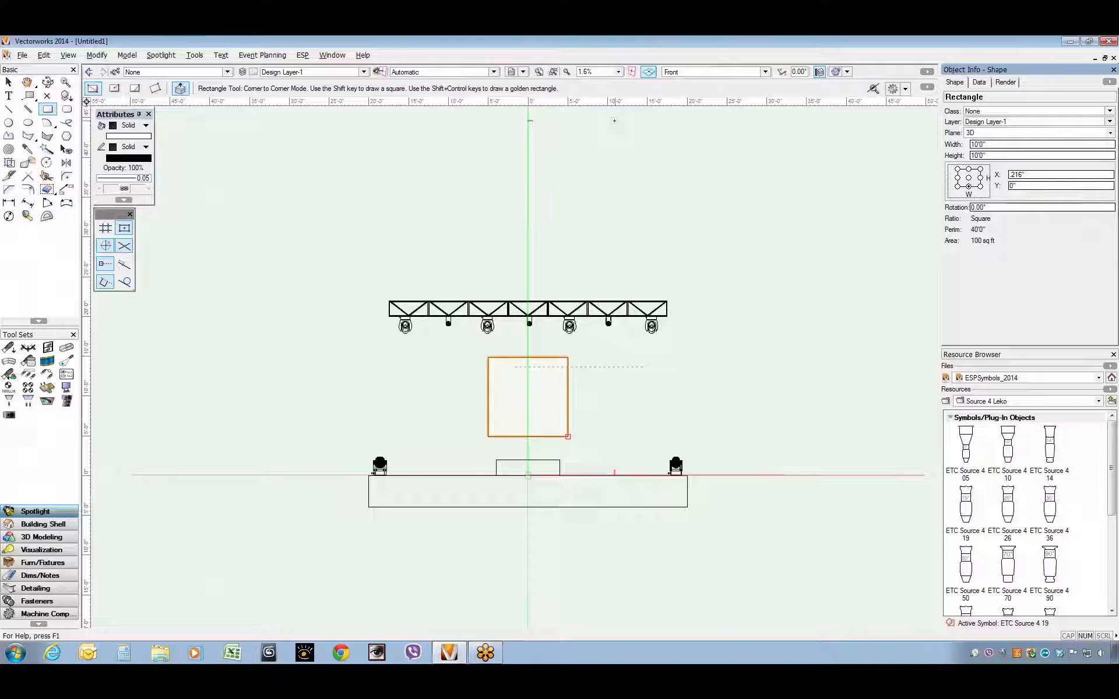
Step: In Top/Plan view, move the 10' square from the downstage edge to the upstage edge of the stage
key(F5)
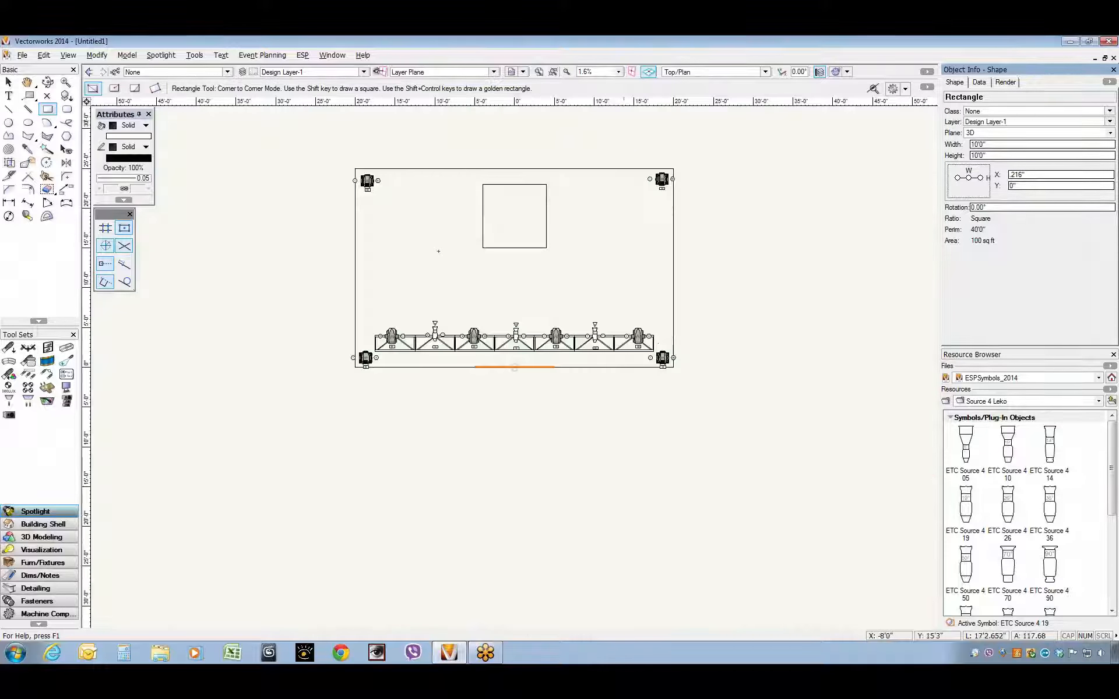
click(9, 82)
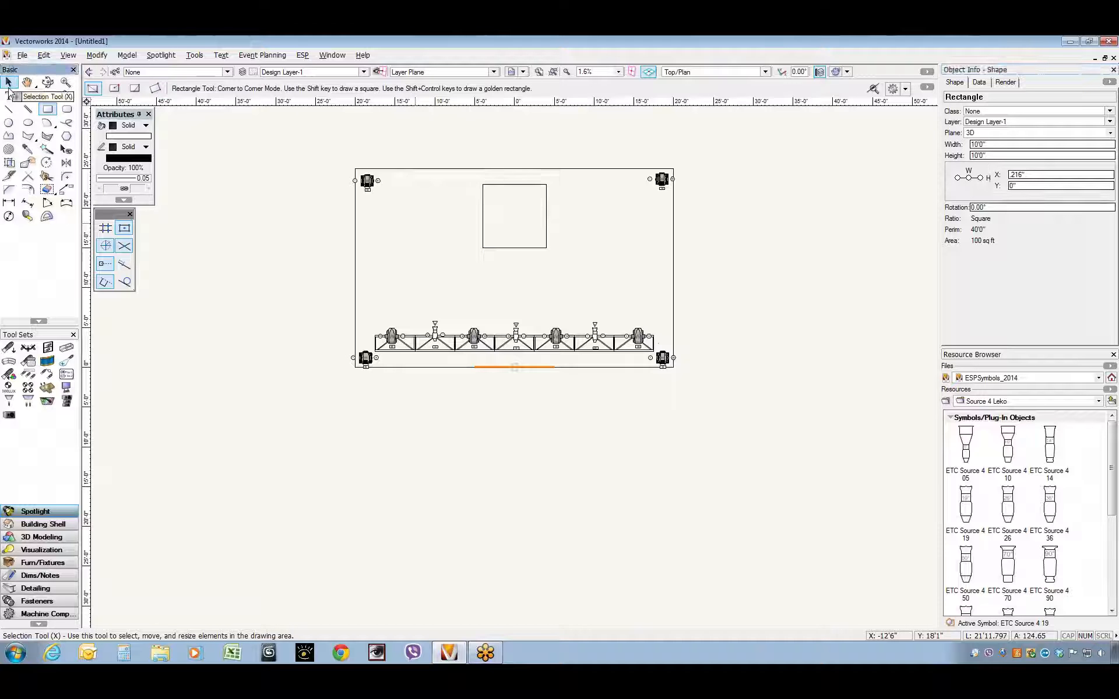
click(538, 370)
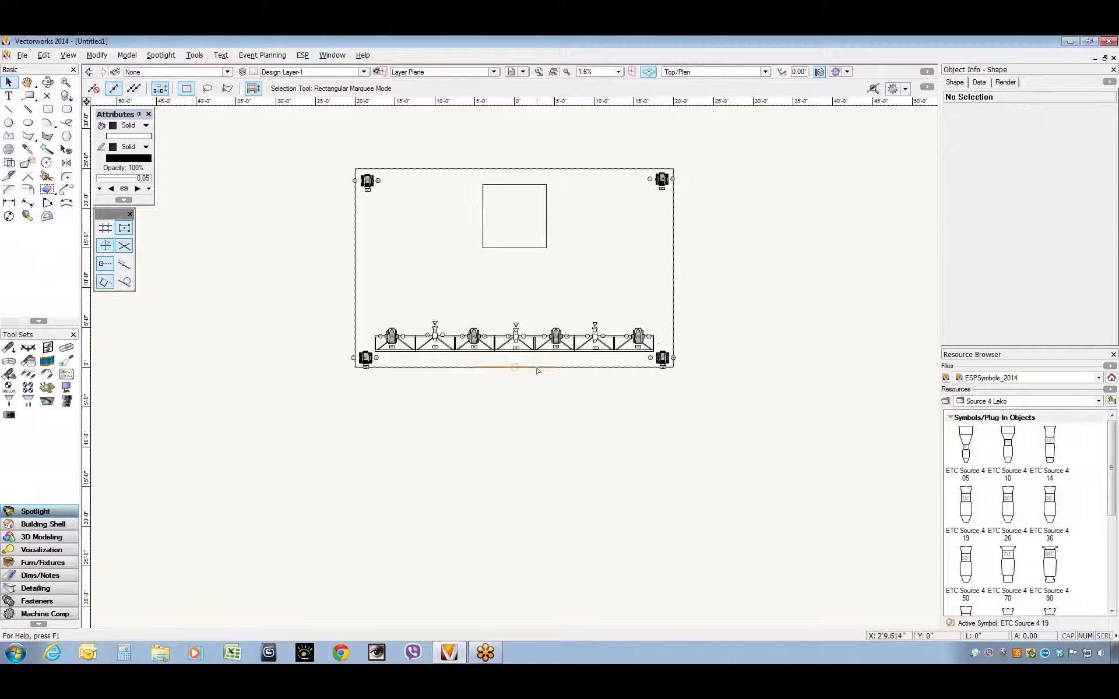
click(538, 368)
drag(535, 357, 537, 169)
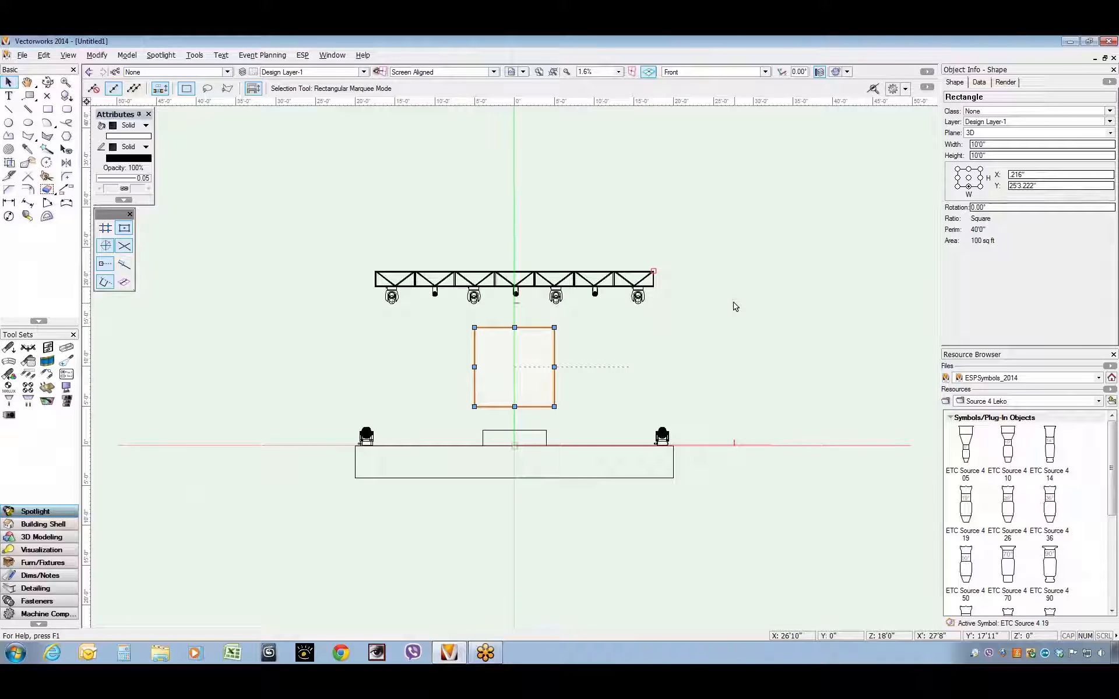
Step: Extrude the 10' square by 1" in Front view
key(ctrl+e)
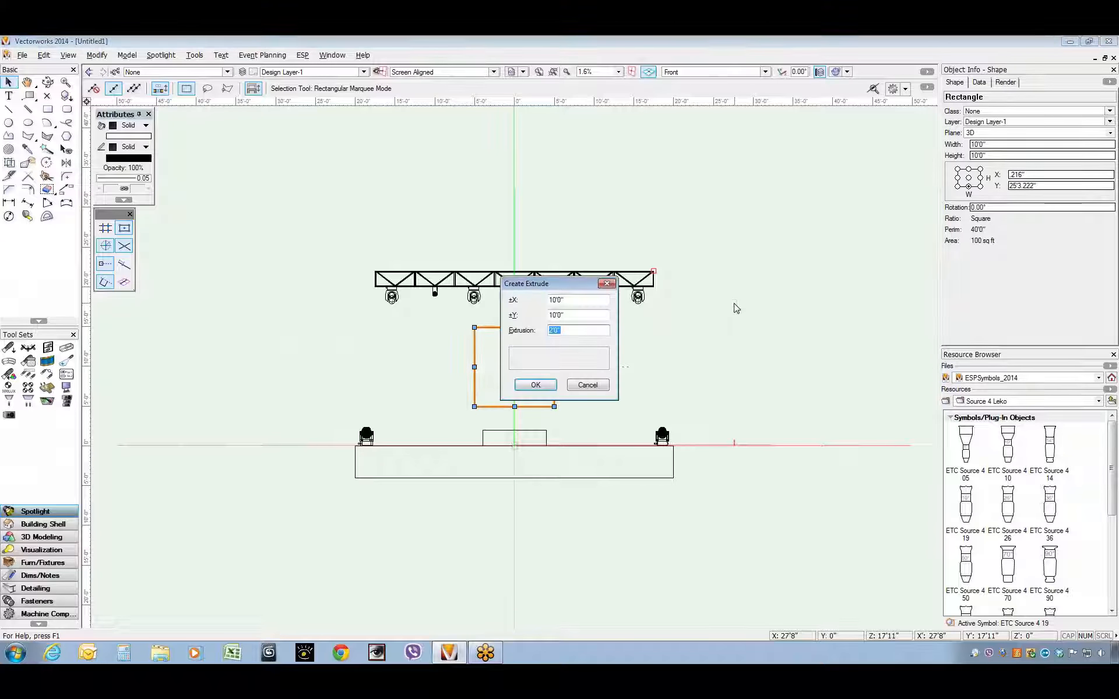
text(1)
key(Return)
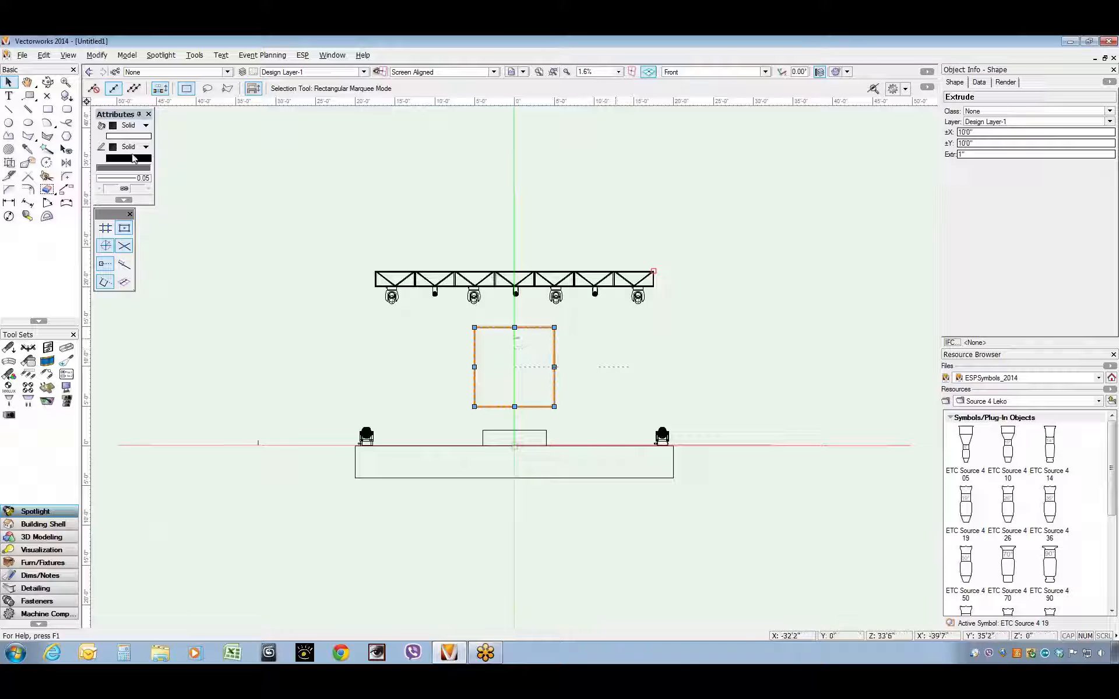
Step: Draw a rectangle in the gap to the right of the 10' square panel, and set its width to 5' and height to 10'
click(48, 109)
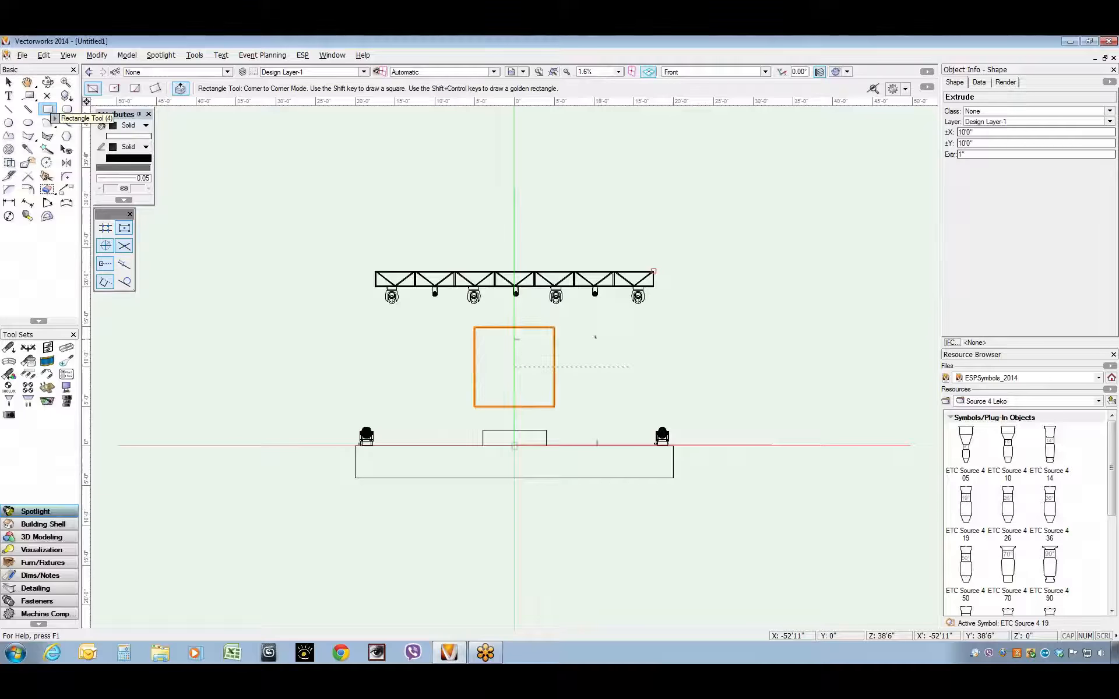
click(574, 326)
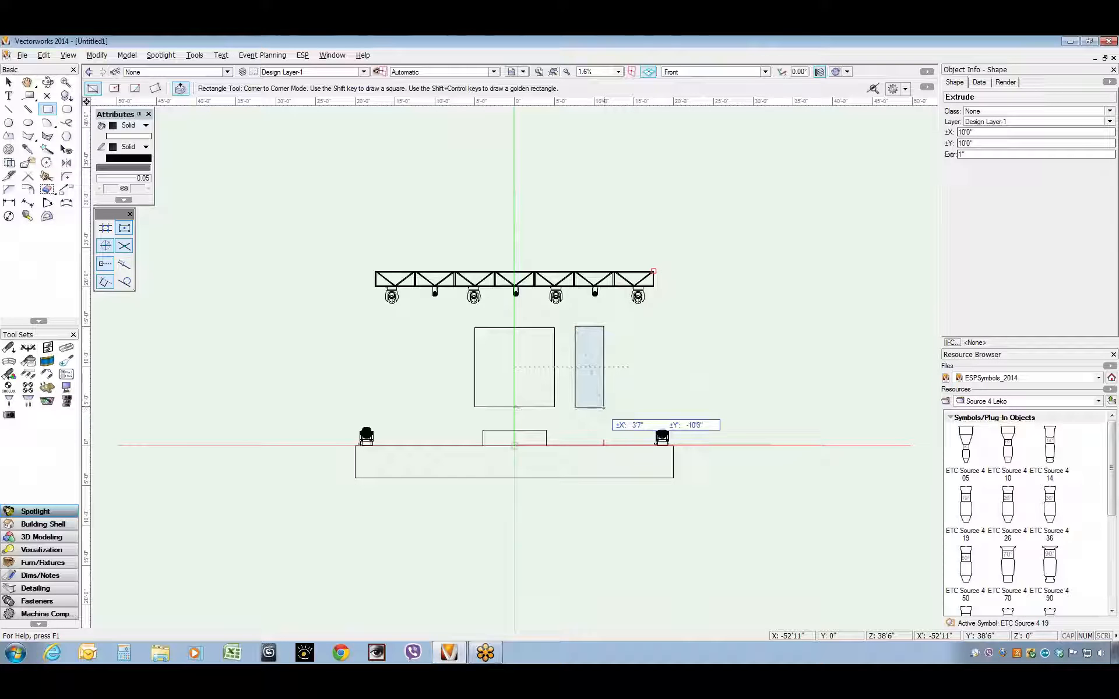
click(604, 408)
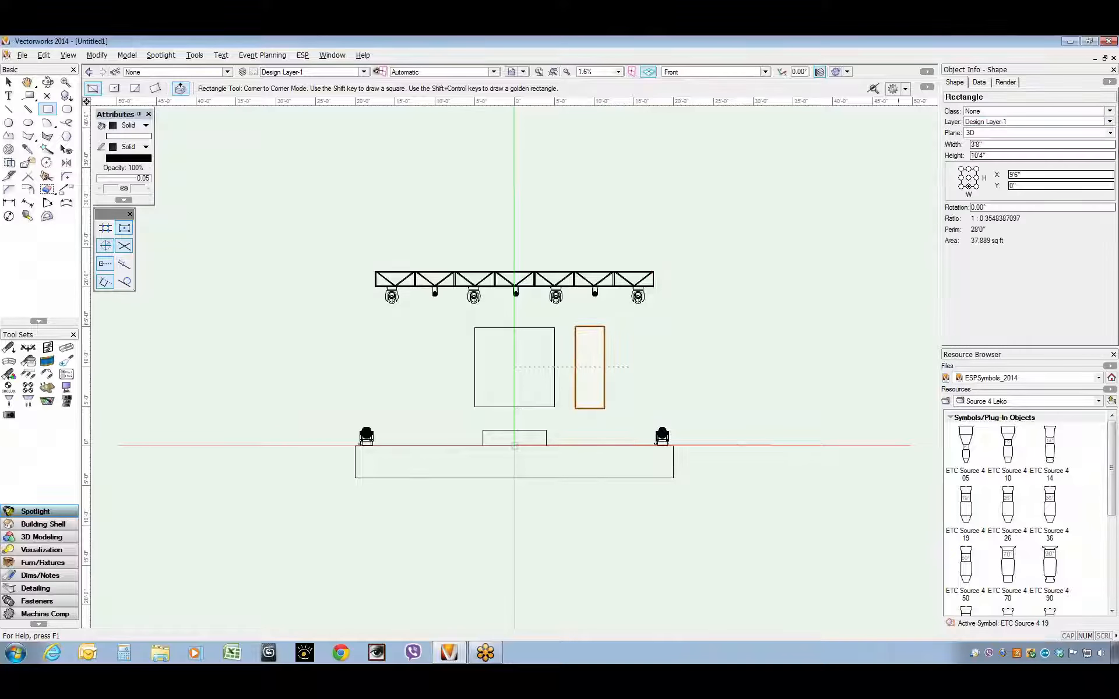
double_click(1001, 146)
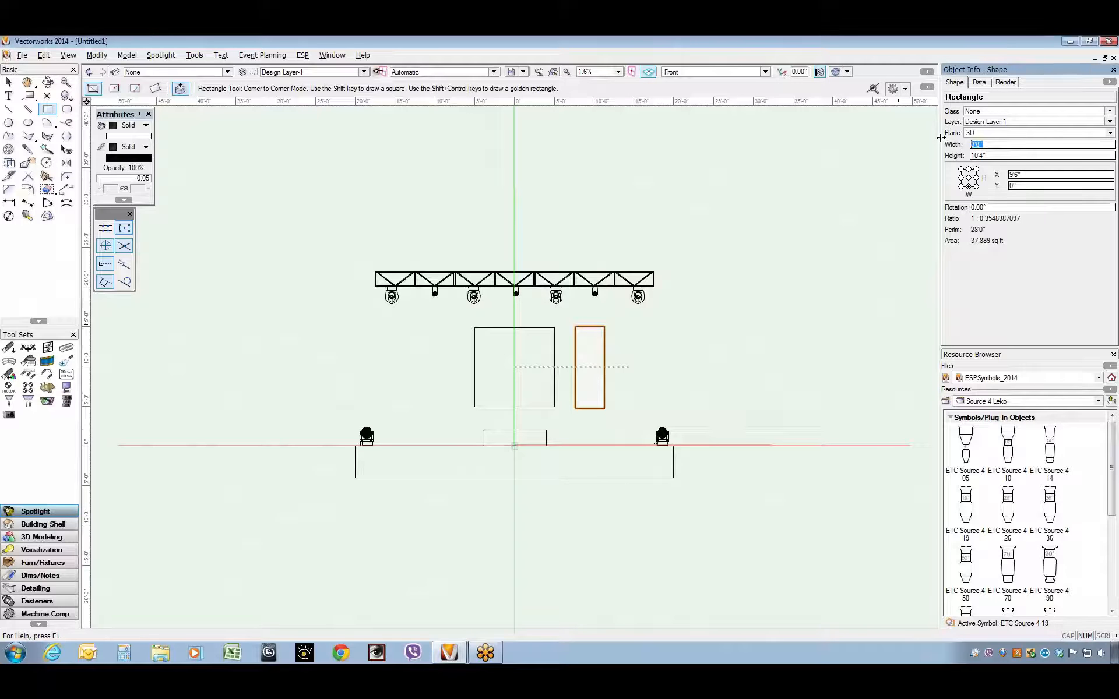
text(5')
key(Tab)
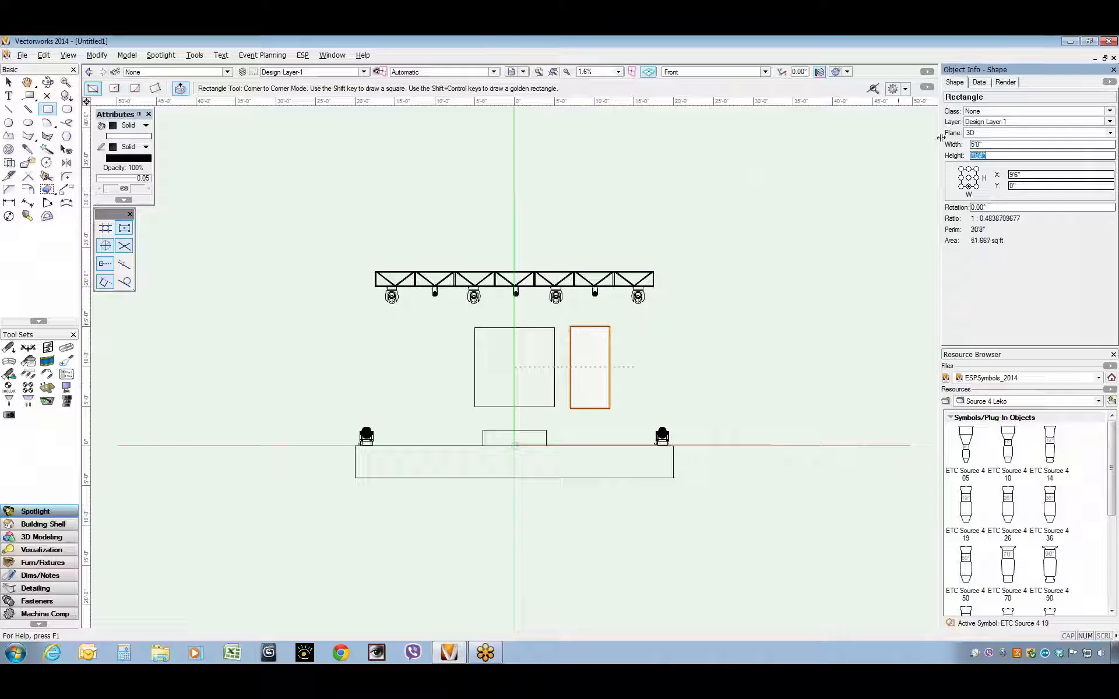
text(10)
key(Return)
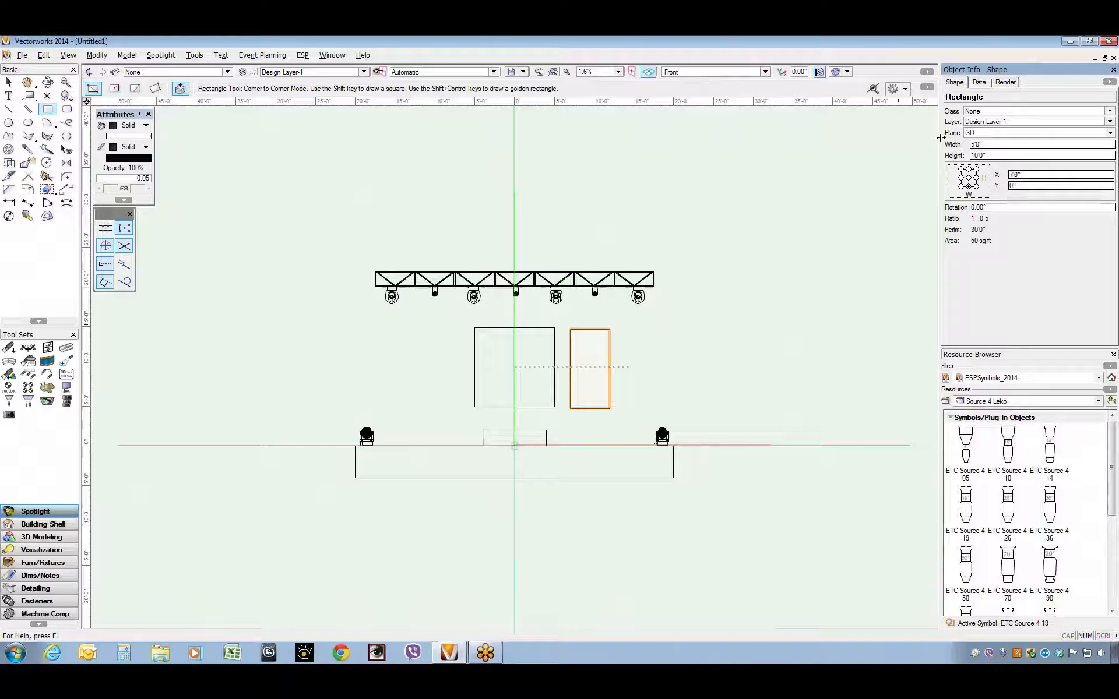
Step: Extrude the 5' by 10' rectangle by 1"
key(Up)
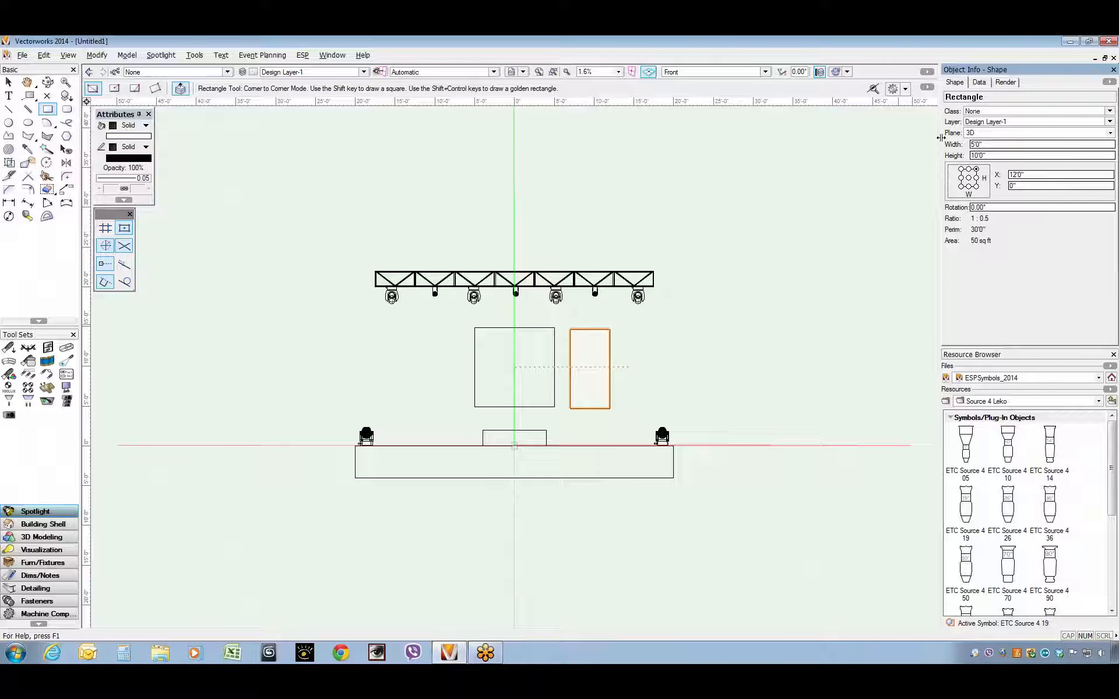
key(ctrl+e)
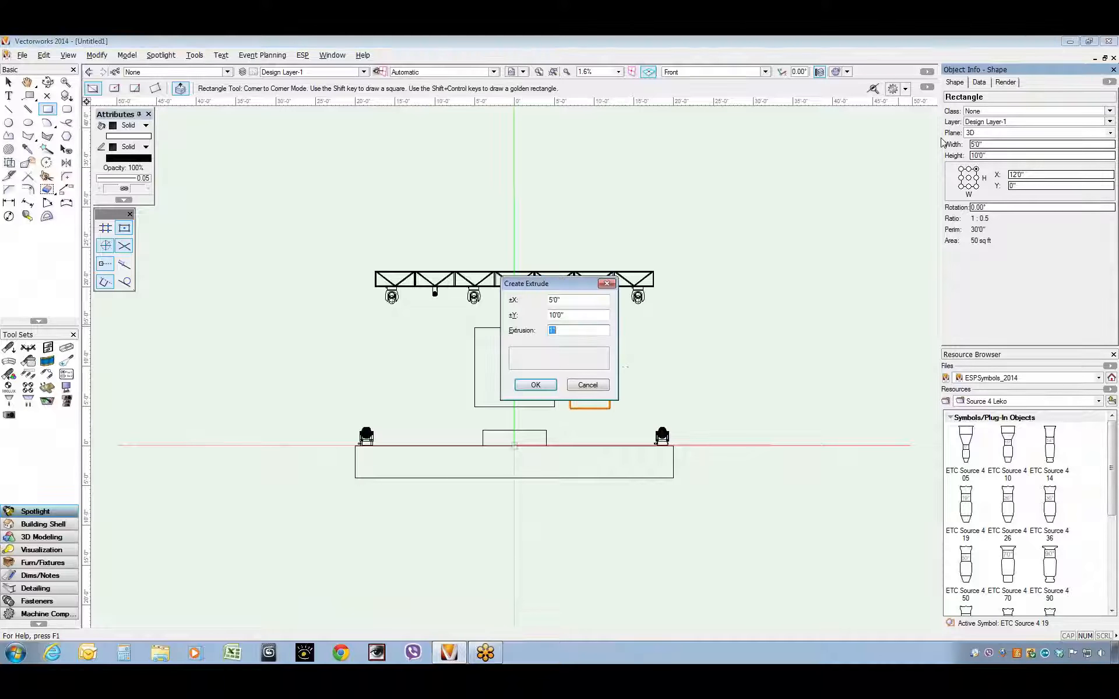
key(Return)
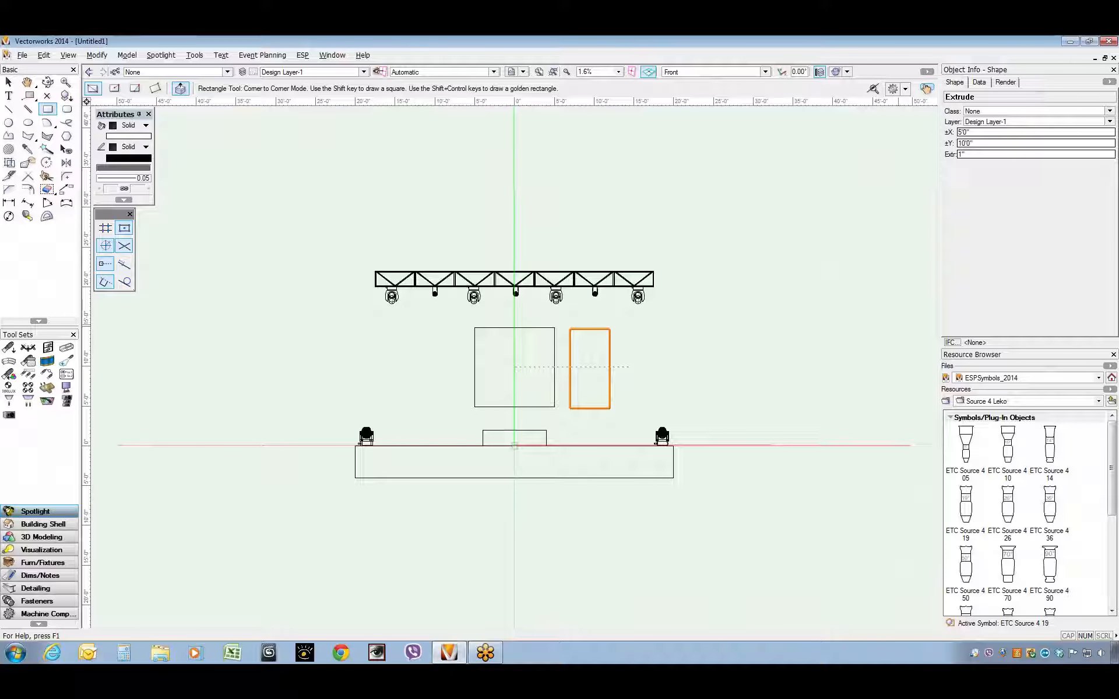
Step: Duplicate the 5' by 10' panel and move the copy to the left side of the centre panel
key(ctrl+d)
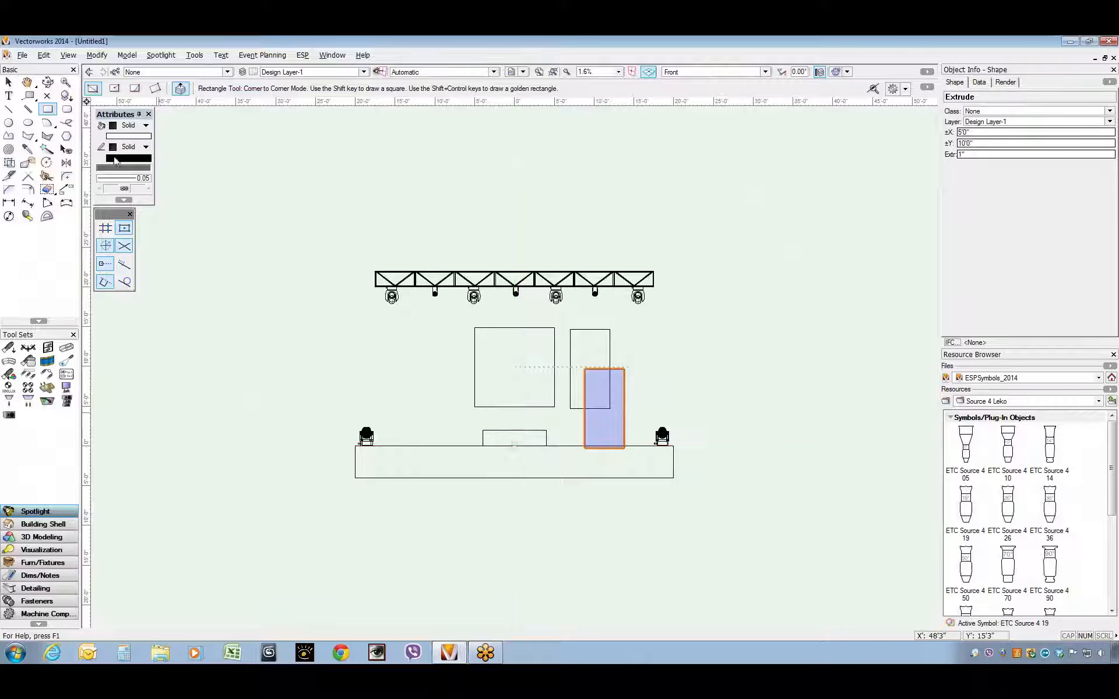
click(9, 84)
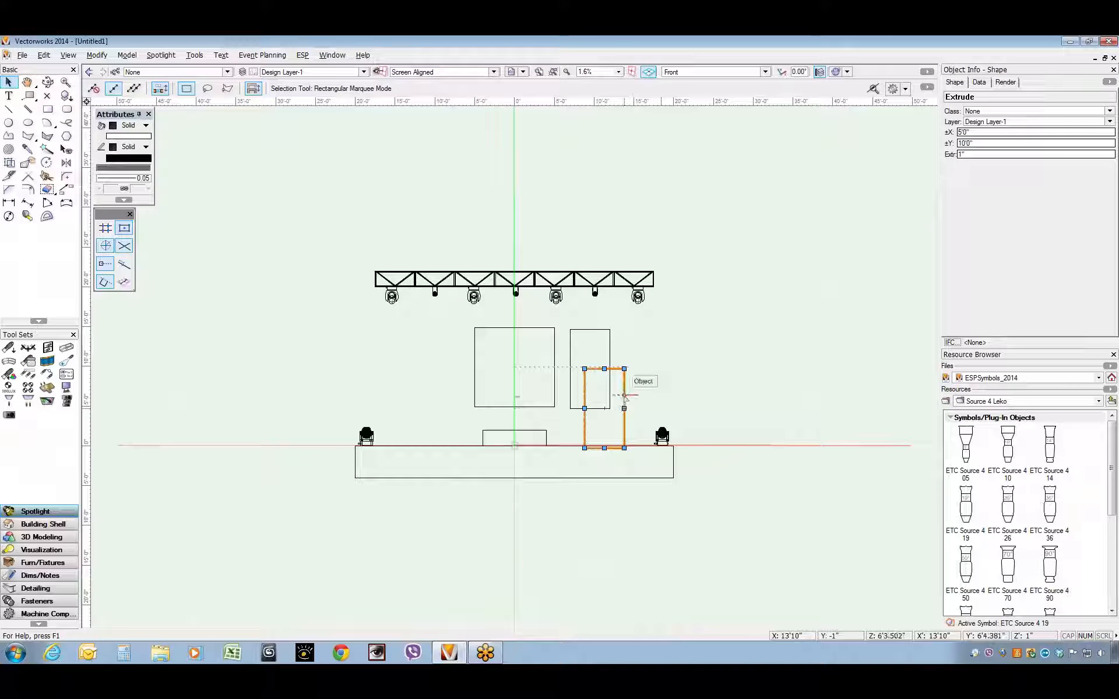
drag(591, 389, 463, 357)
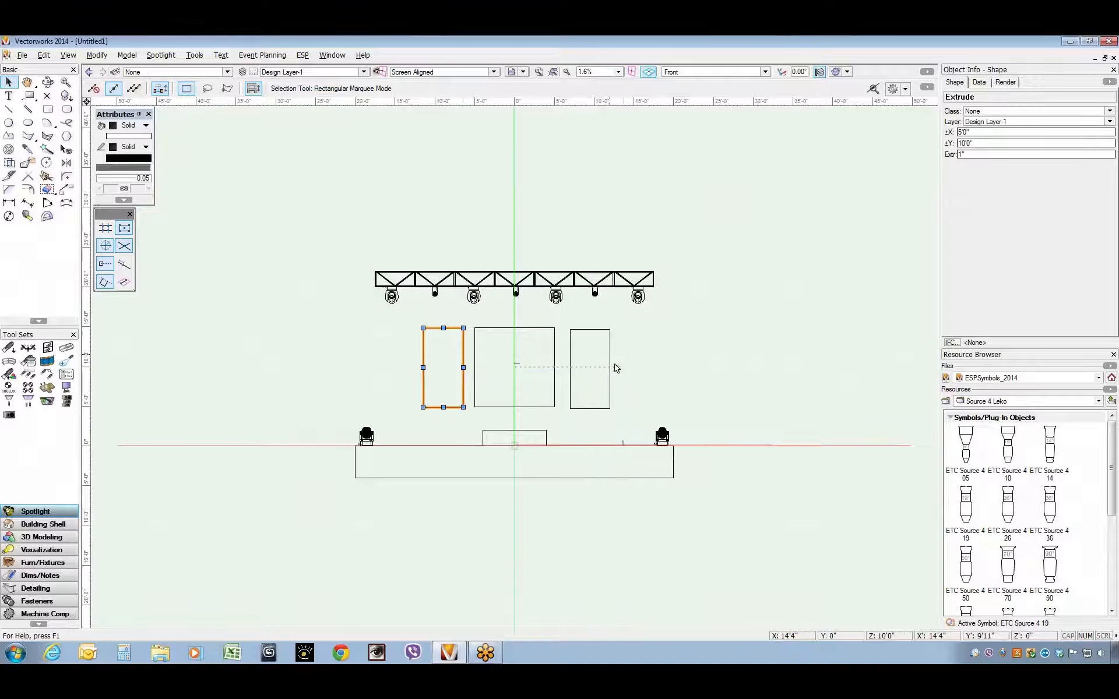
Step: Nudge the right and left side panels up to line up with the top edge of the centre panel
drag(610, 361, 607, 347)
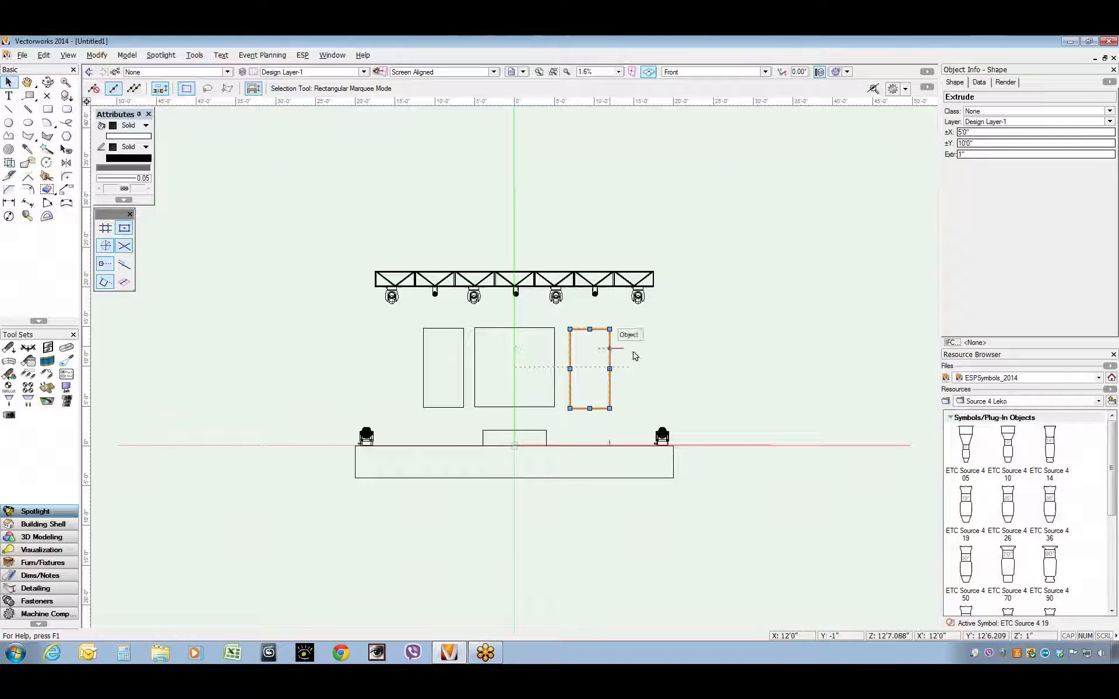
click(727, 360)
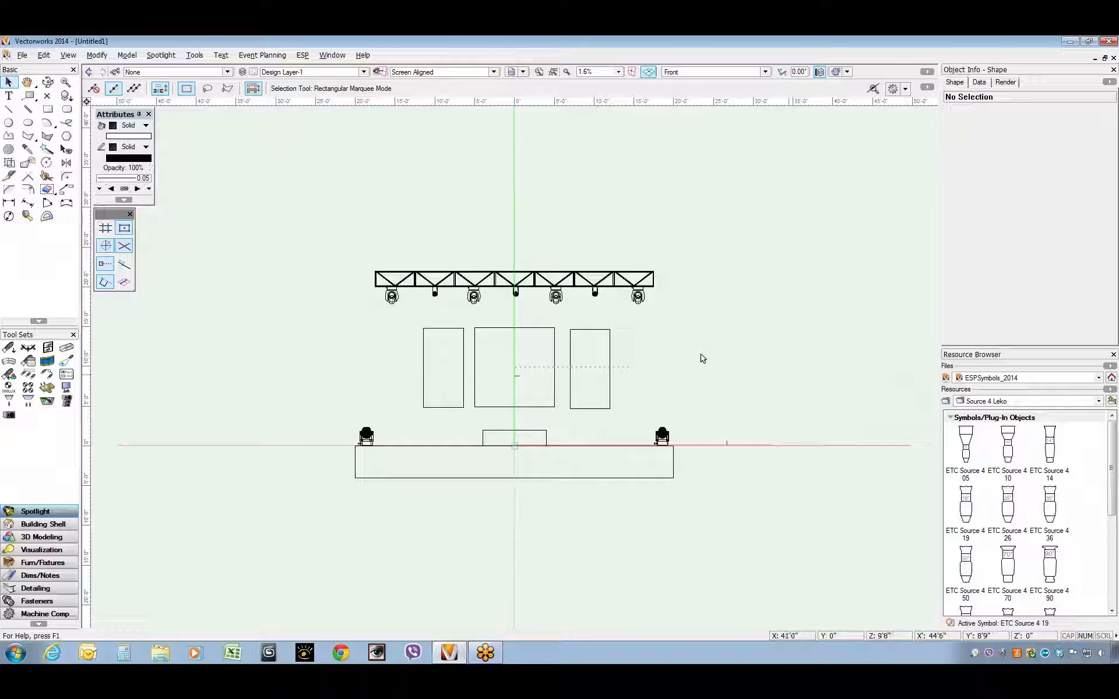
click(608, 358)
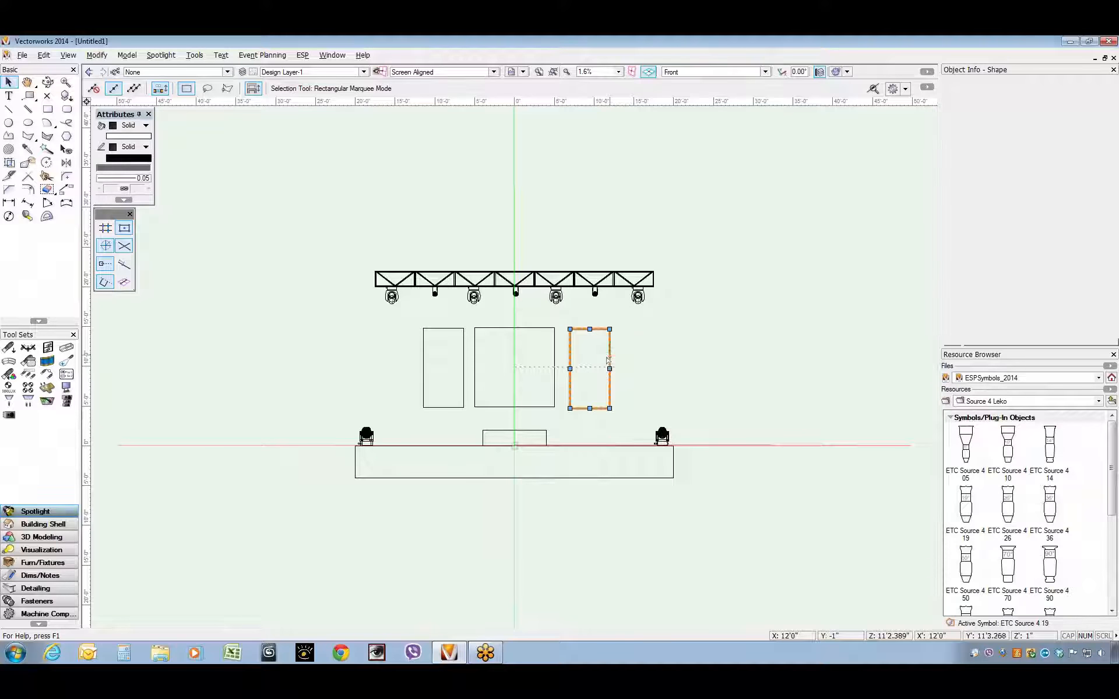
key(shift+Up)
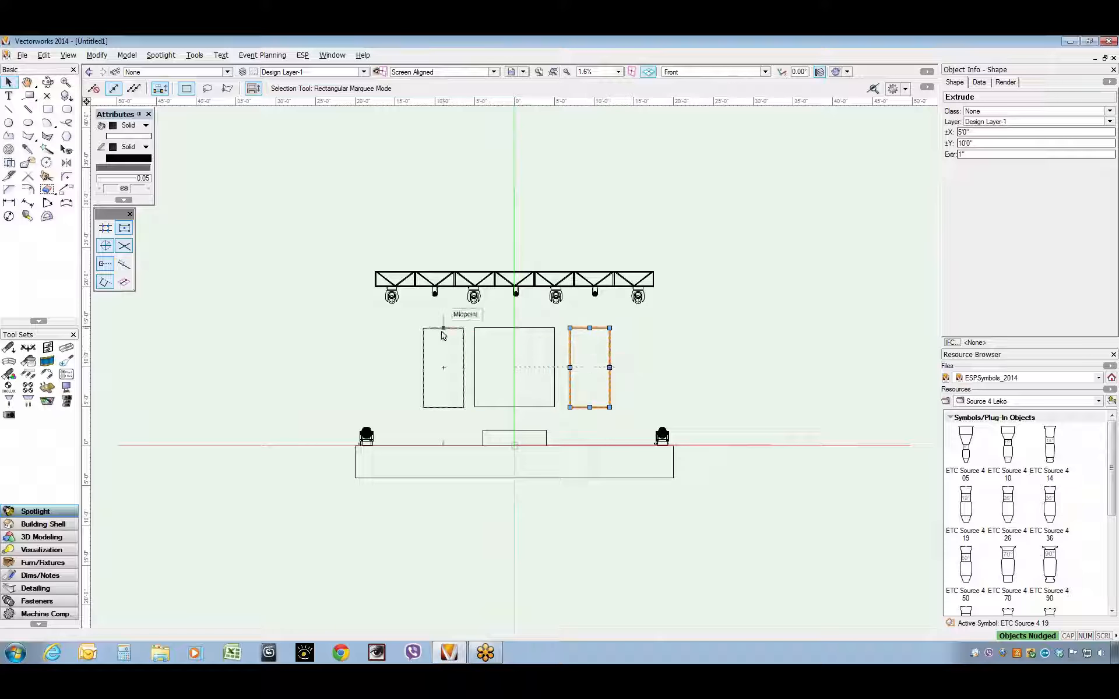
click(442, 319)
click(443, 327)
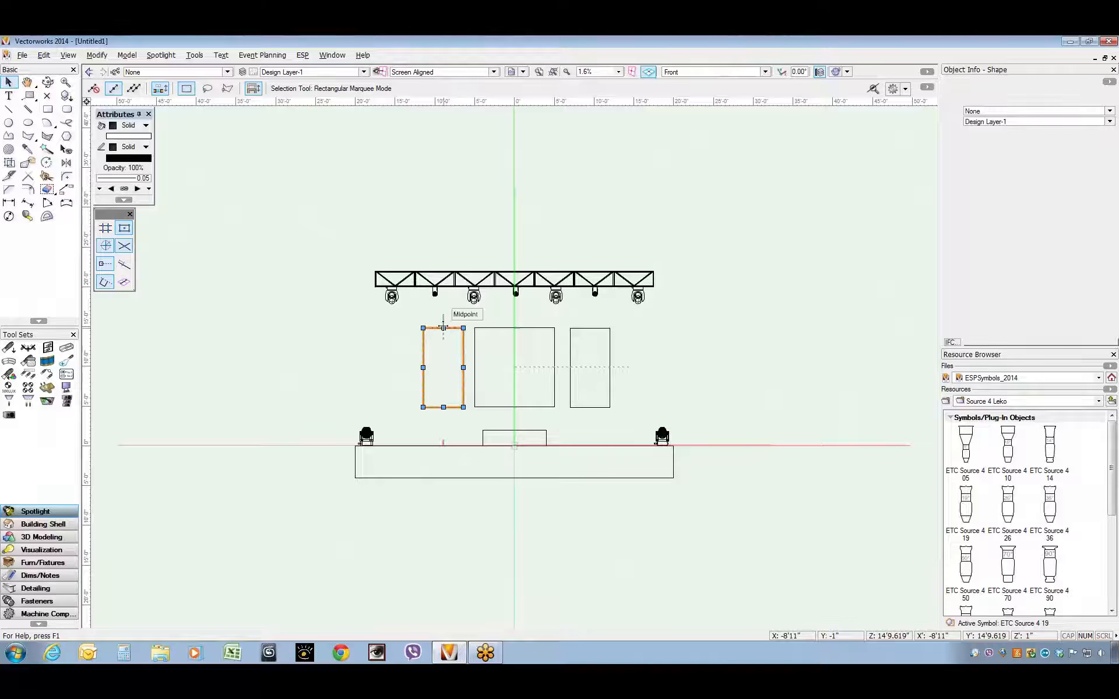
key(shift+Up)
click(843, 327)
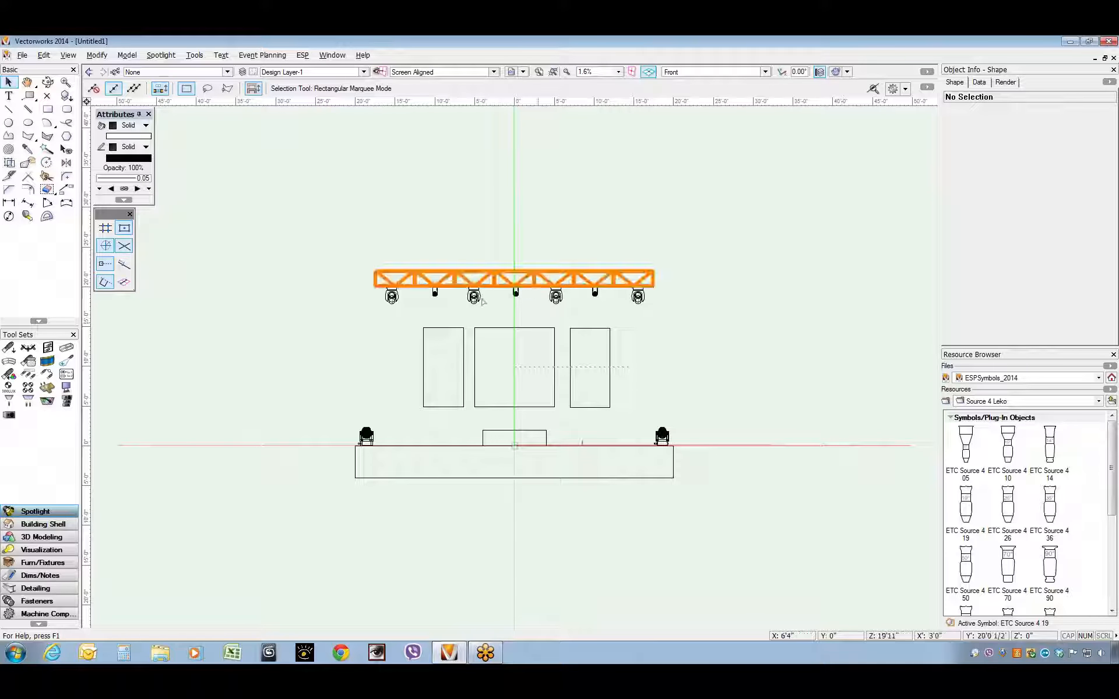
Step: Nudge the left side panel outward so its gap to the centre panel matches the right side panel's gap
click(445, 331)
key(shift+Left)
key(shift+Left)
key(shift+Left)
key(shift+Left)
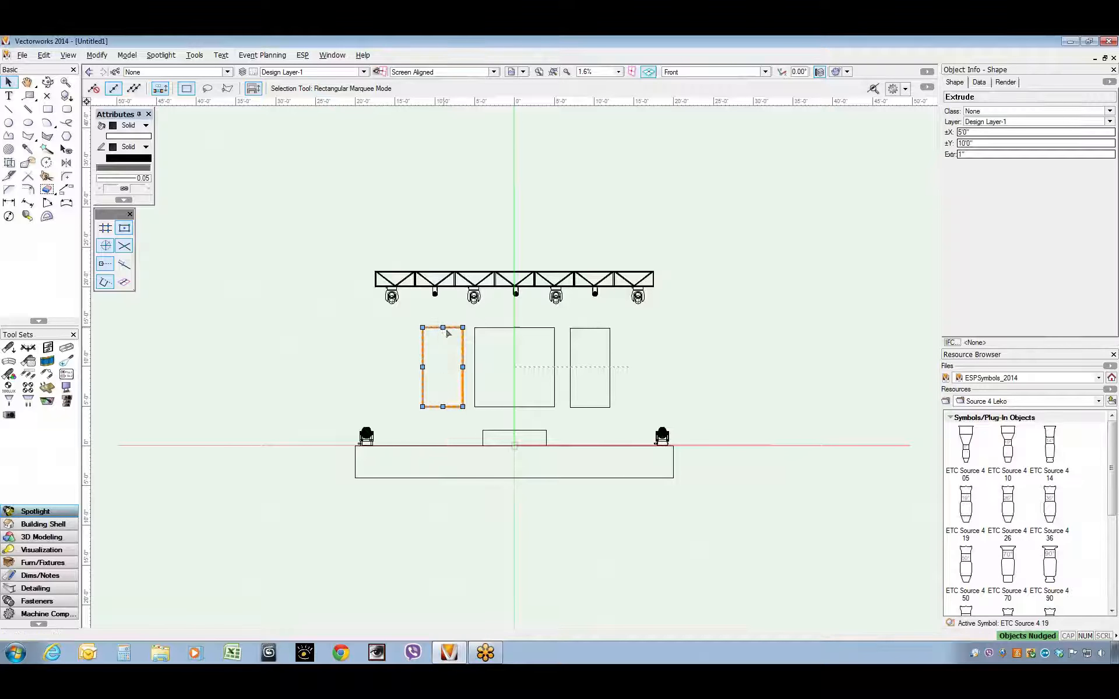
key(shift+Left)
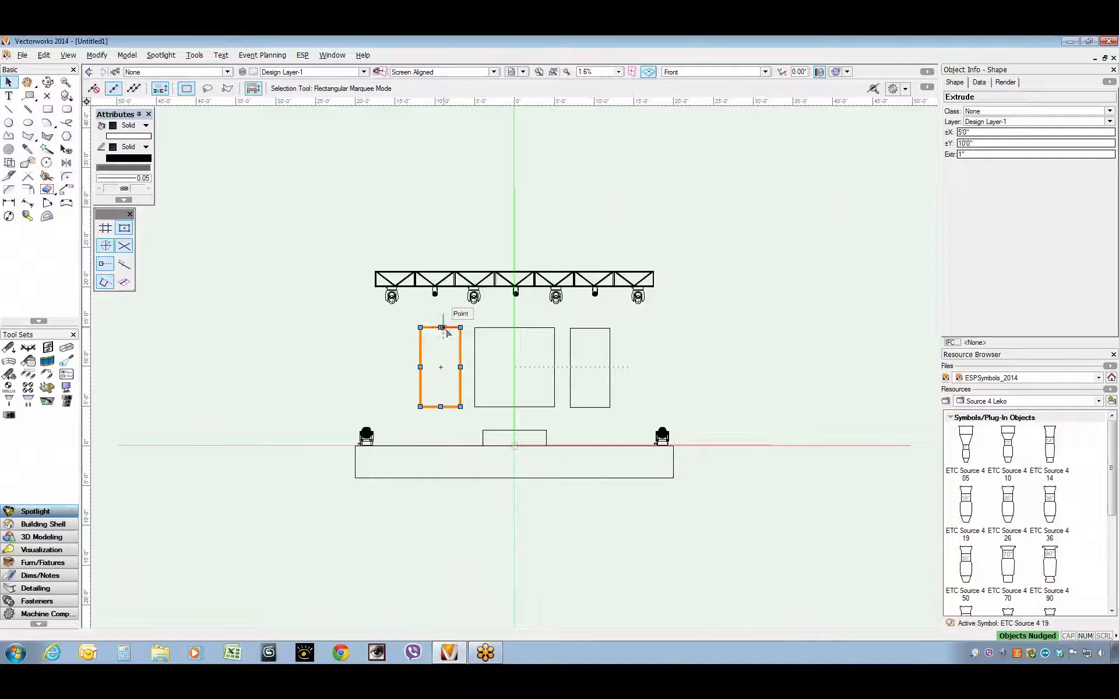
key(shift+Left)
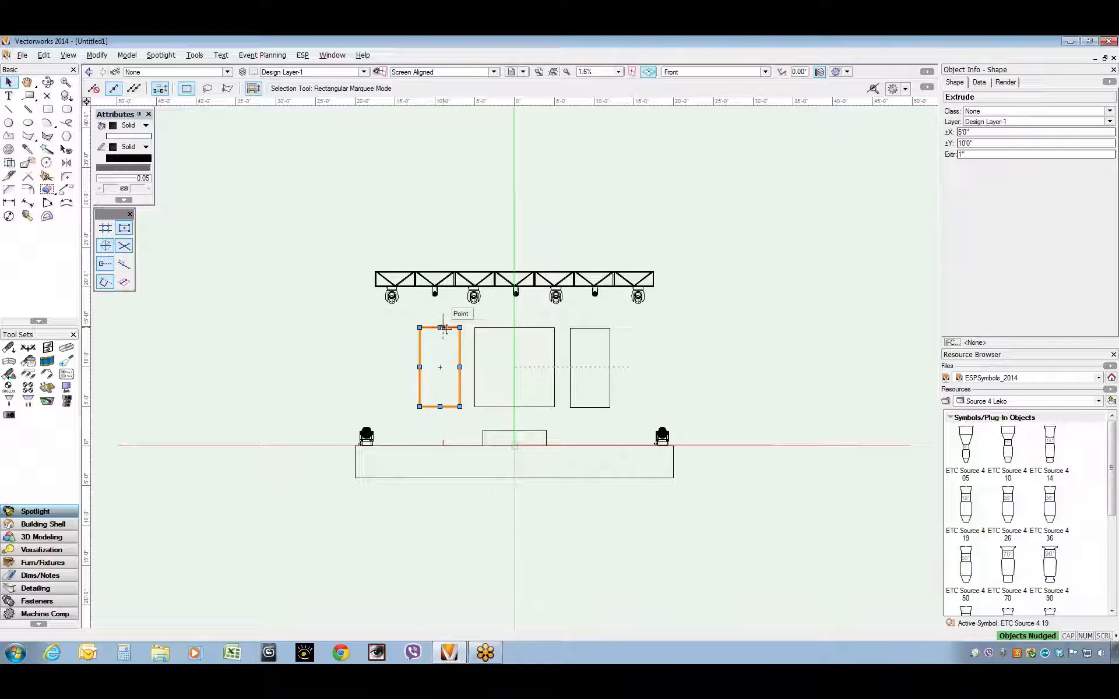
Step: Select the centre panel and start a new Renderworks texture among the resources of the Untitled1 file
click(496, 329)
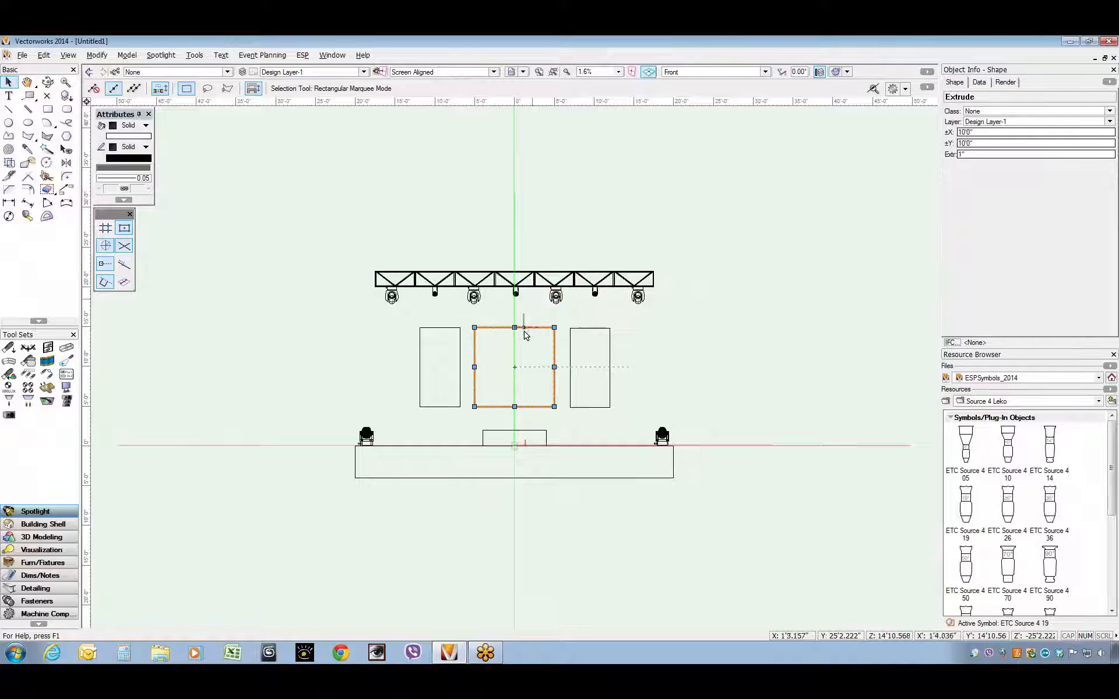
click(1112, 378)
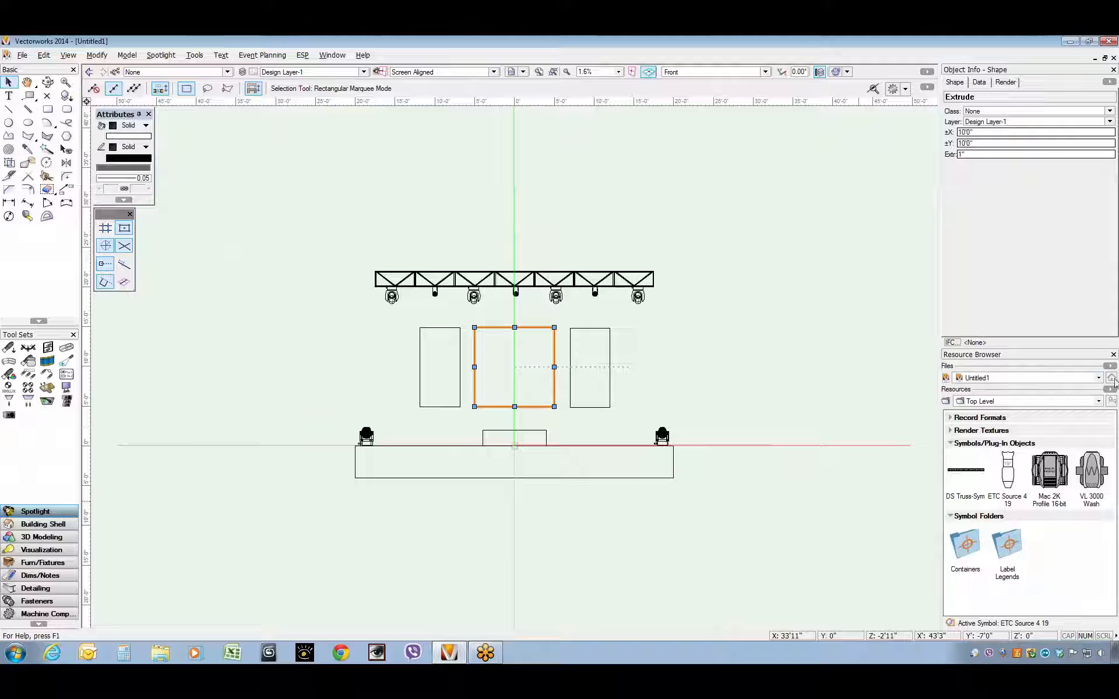
right_click(1070, 543)
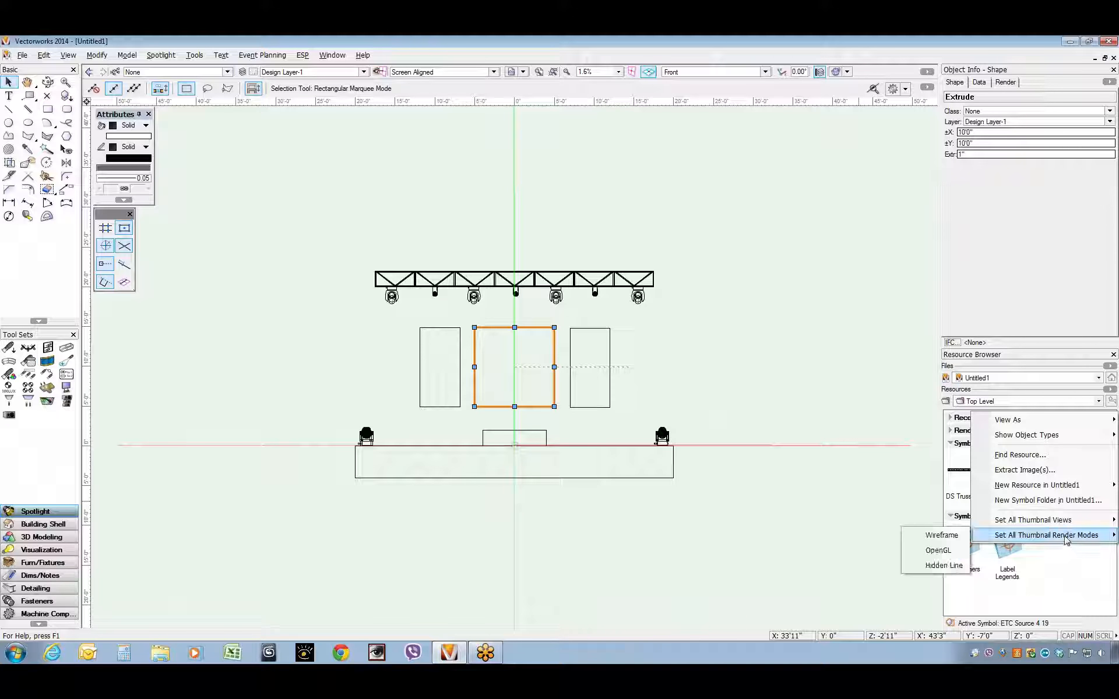
mouse_move(1061, 524)
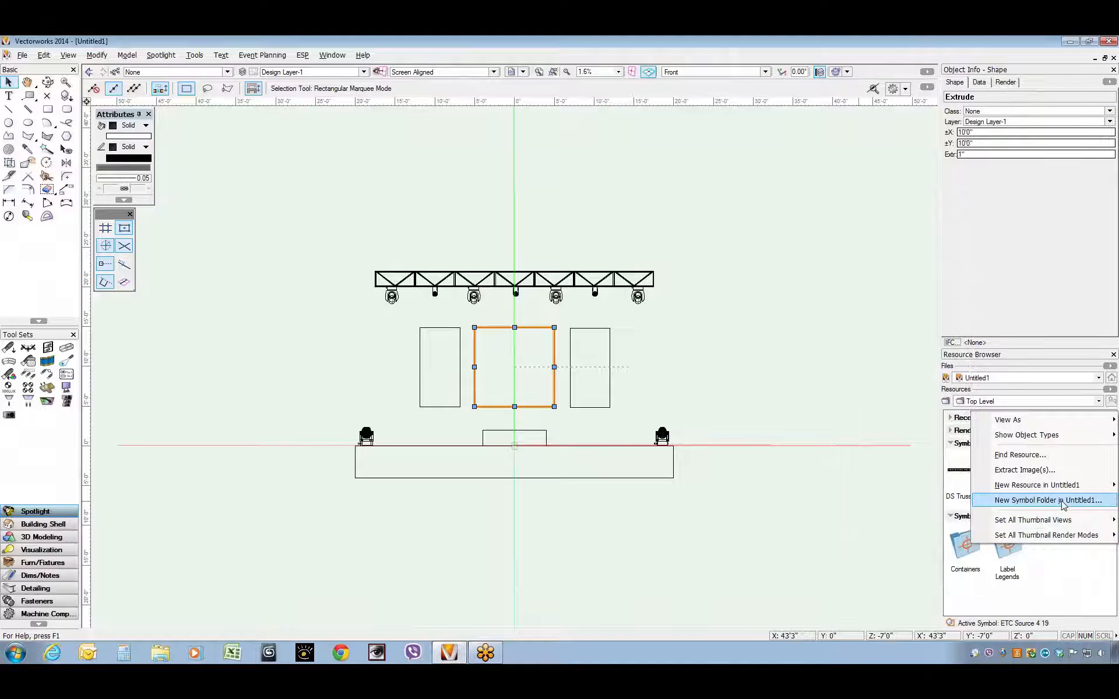
mouse_move(1062, 491)
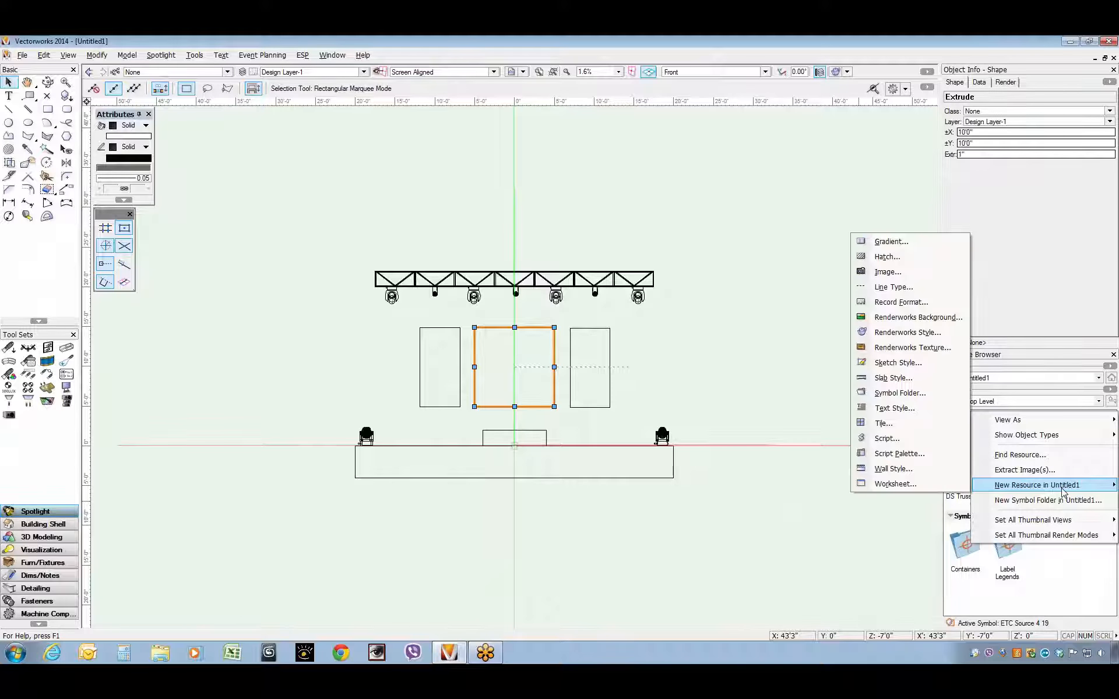
click(888, 348)
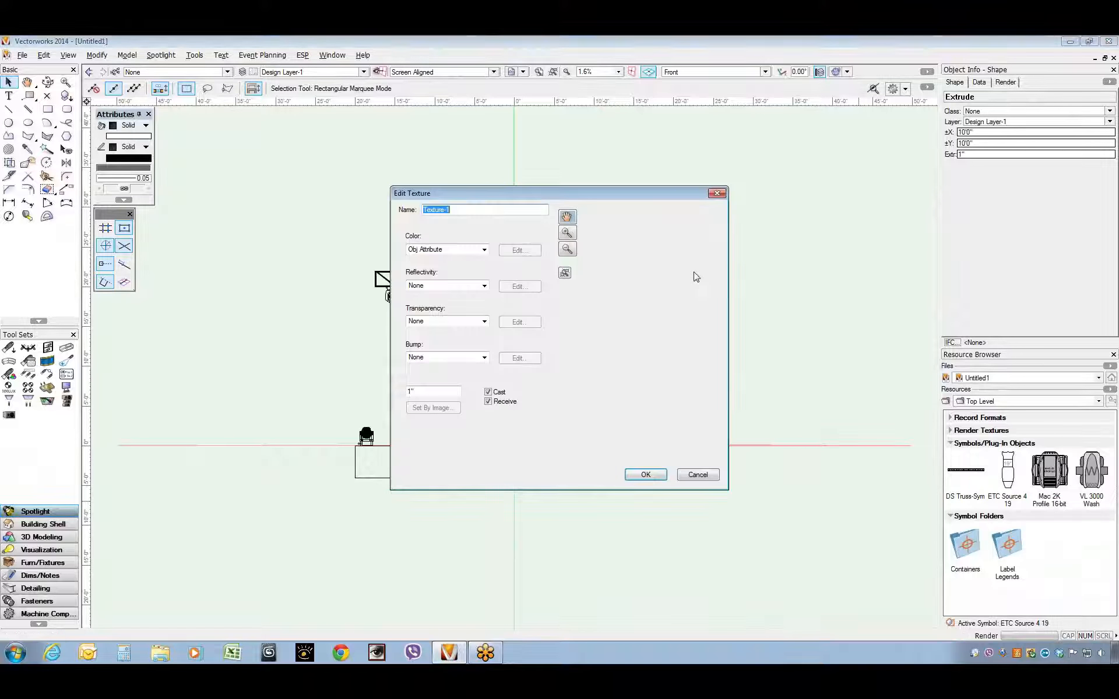
Step: Set the texture's color shader to Image, importing the green pyramid-shaped image from the scene textures folder with no filter color
click(485, 249)
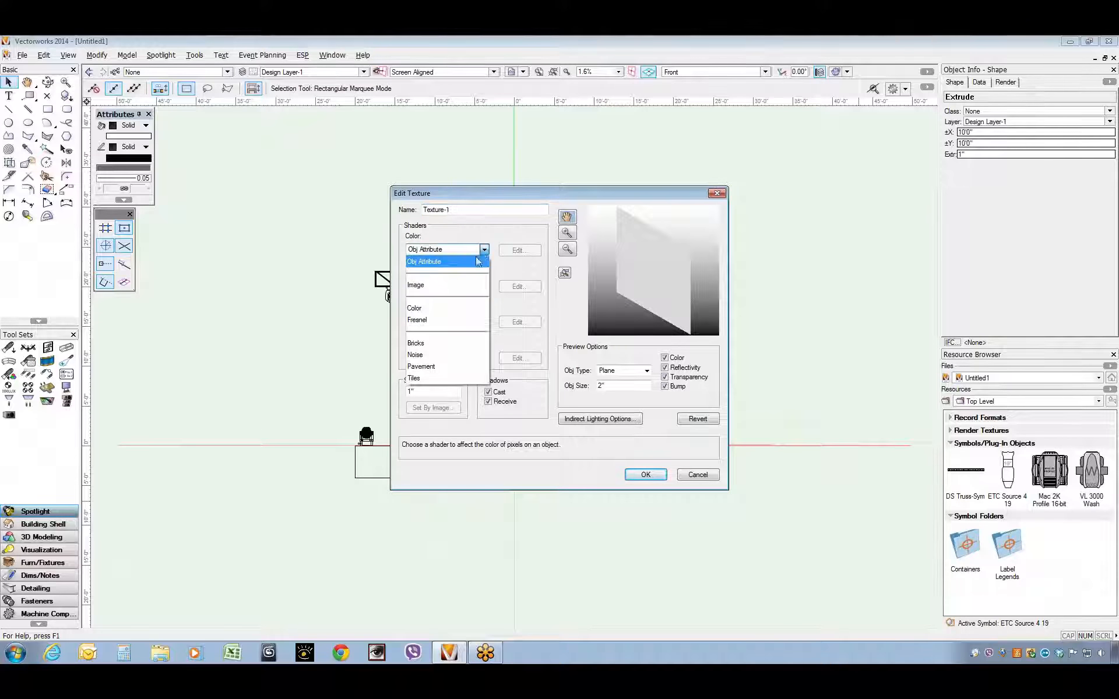
click(452, 290)
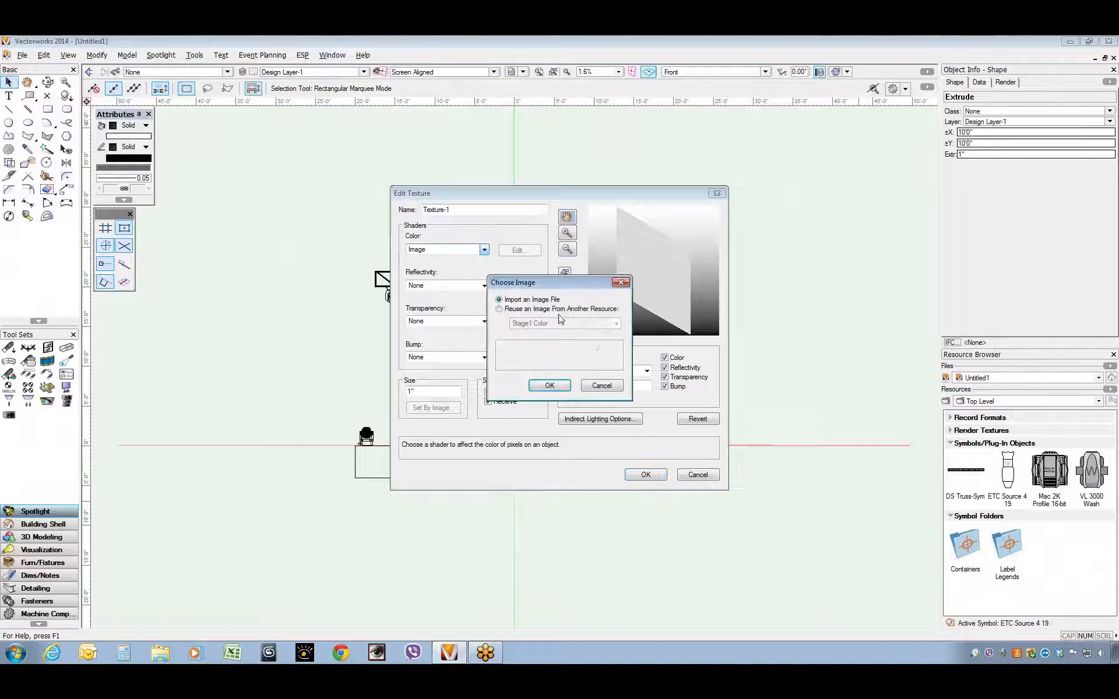
click(549, 387)
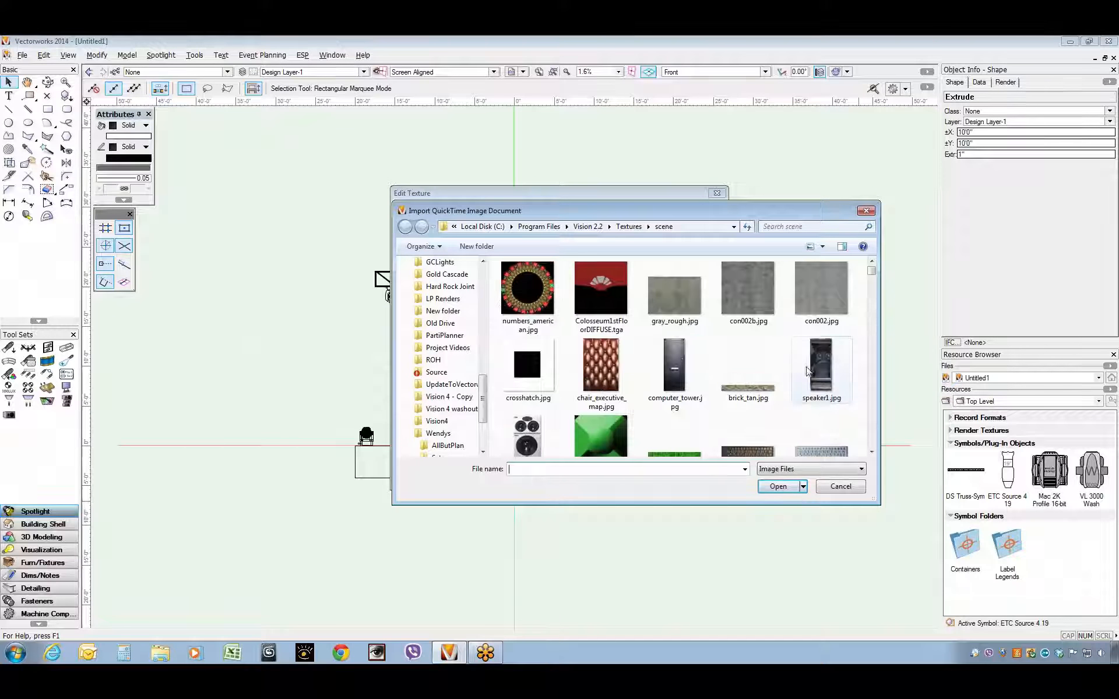
double_click(593, 428)
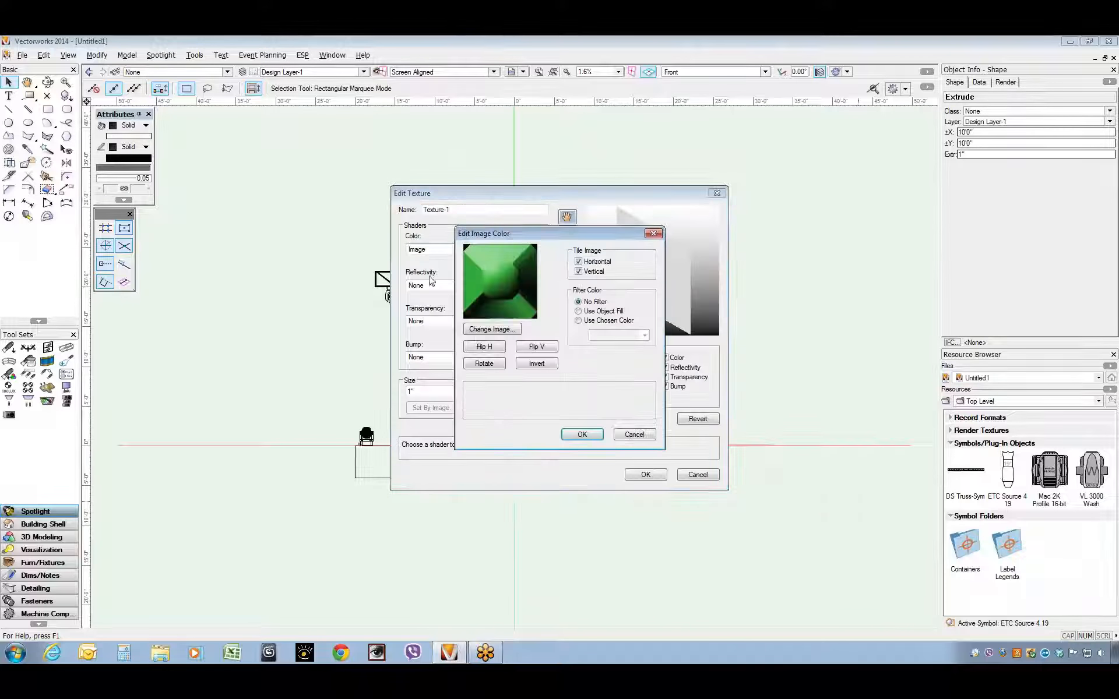
click(583, 434)
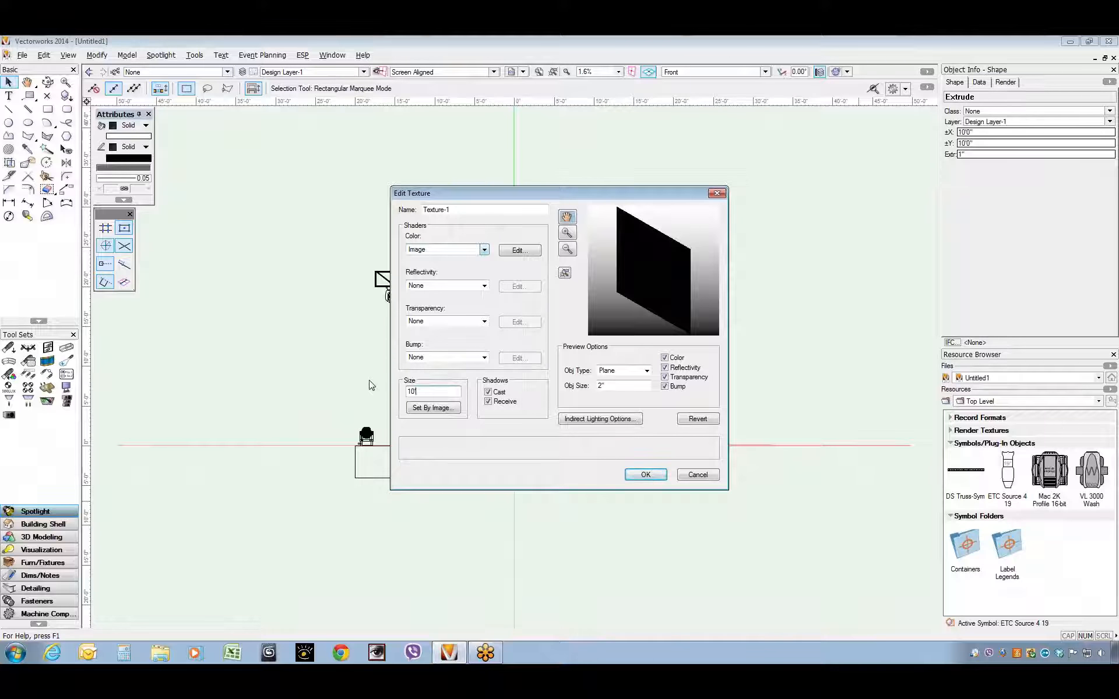
Step: Create the green texture with a size of 10' and apply it to the centre panel
click(653, 477)
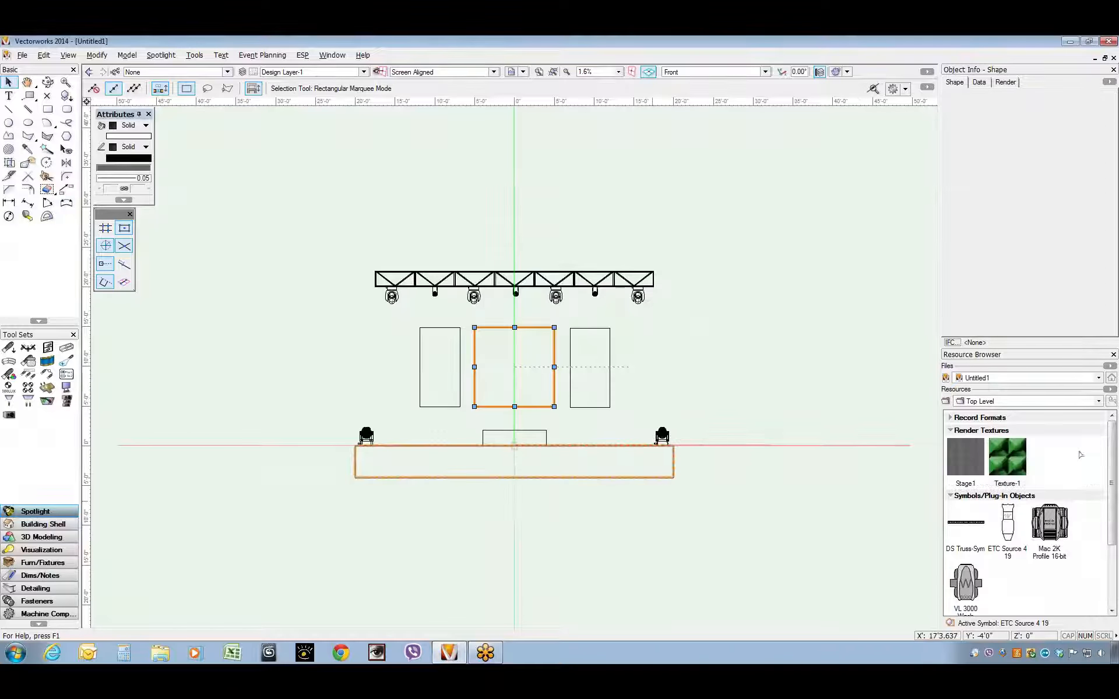
right_click(1007, 458)
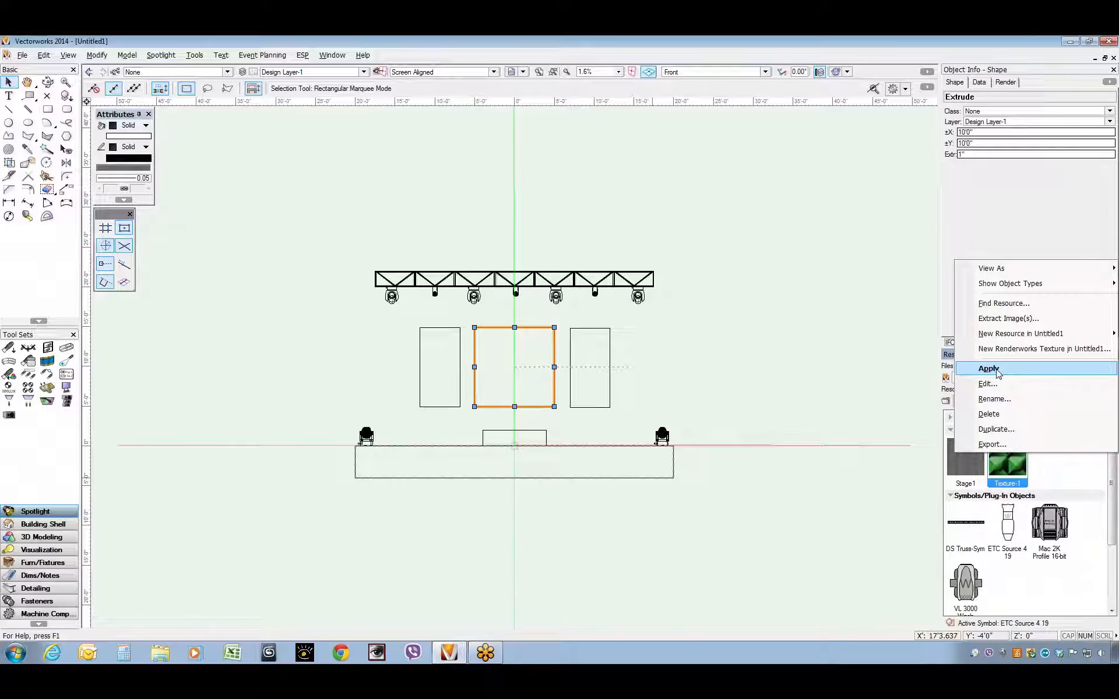
click(998, 373)
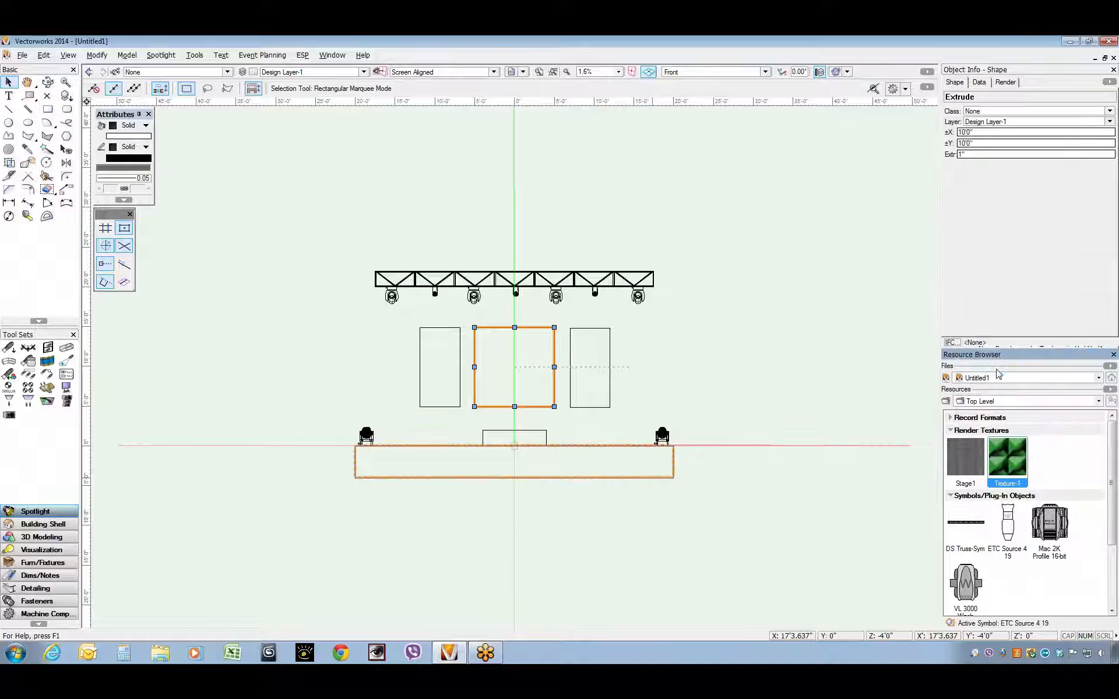
Step: Select the right side panel and start a new Renderworks texture among the resources of the Untitled1 file
click(612, 354)
click(611, 354)
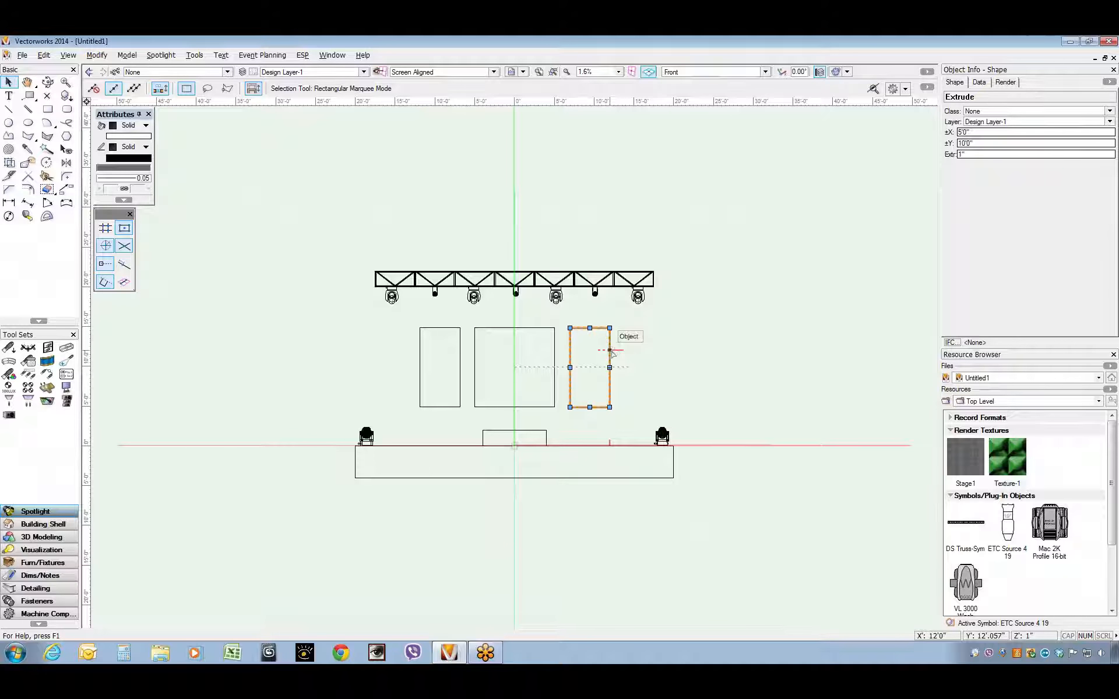
right_click(1052, 463)
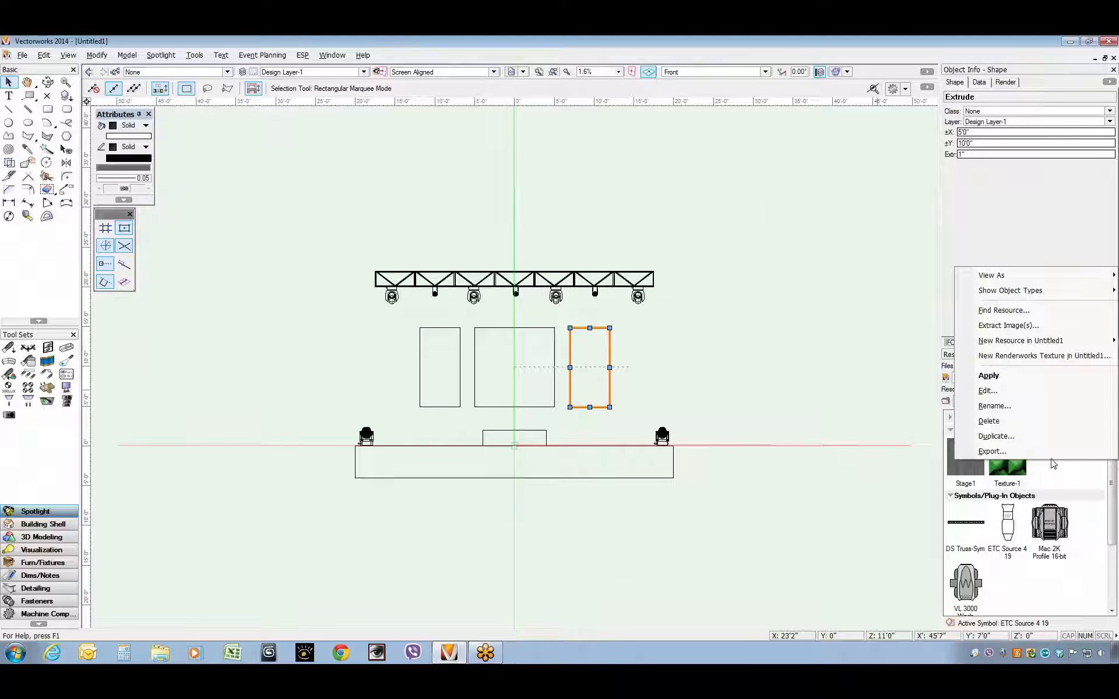
mouse_move(1005, 344)
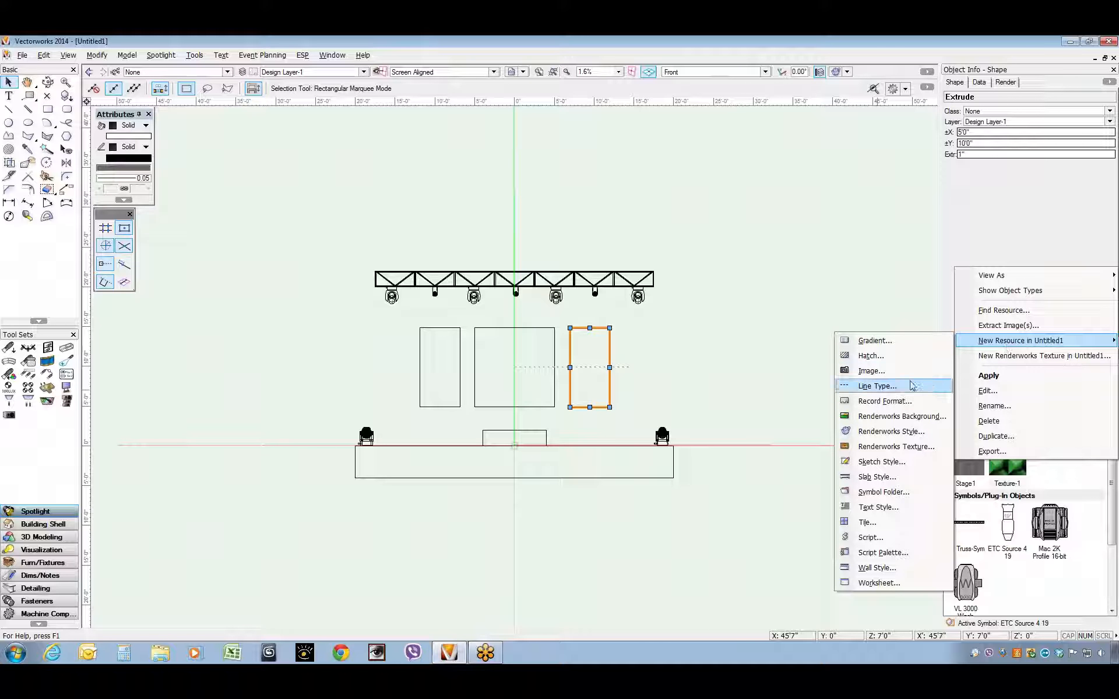
click(909, 447)
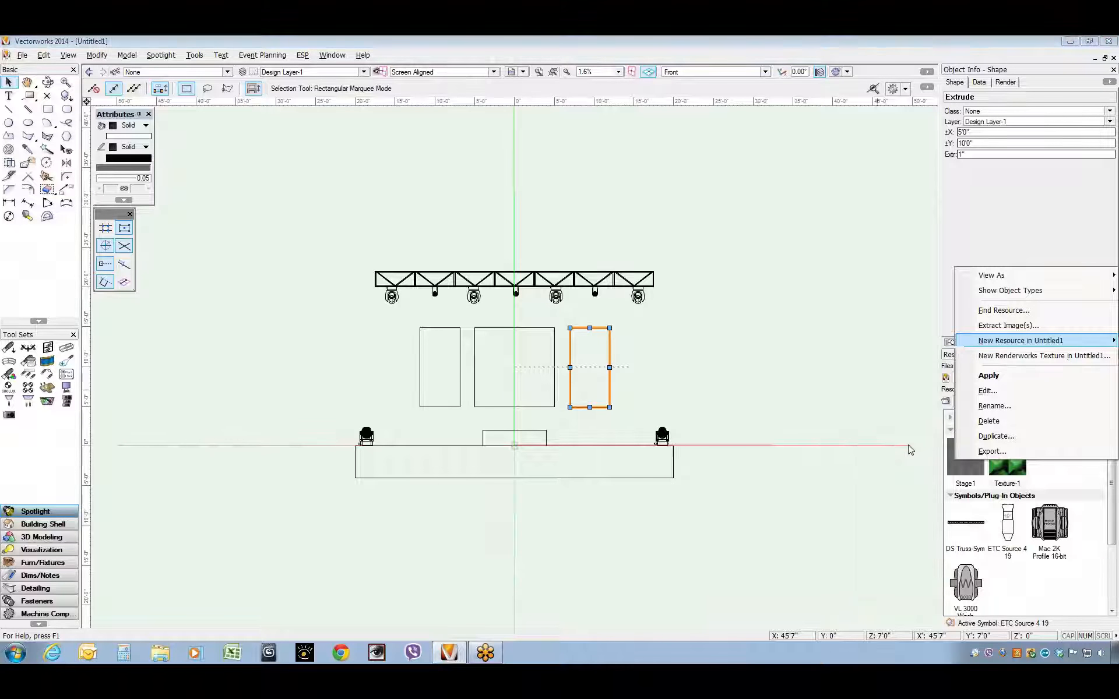
Step: Set the new texture's color shader to Image, importing the green egg_crate.jpg from the scene textures folder
click(485, 250)
click(485, 251)
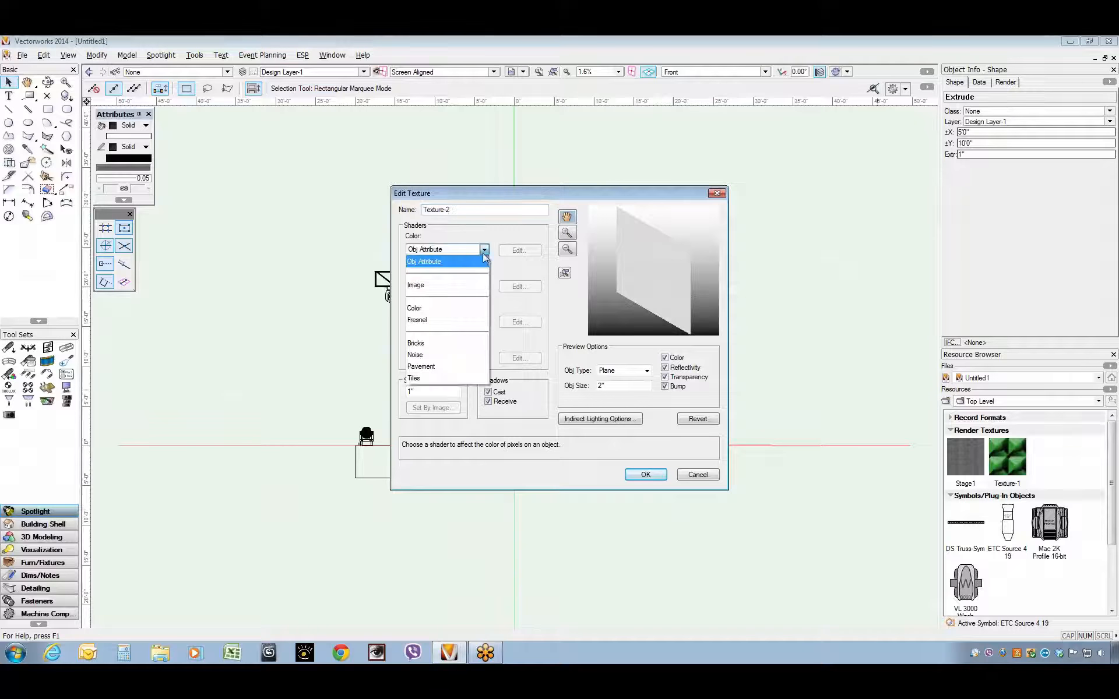
click(462, 286)
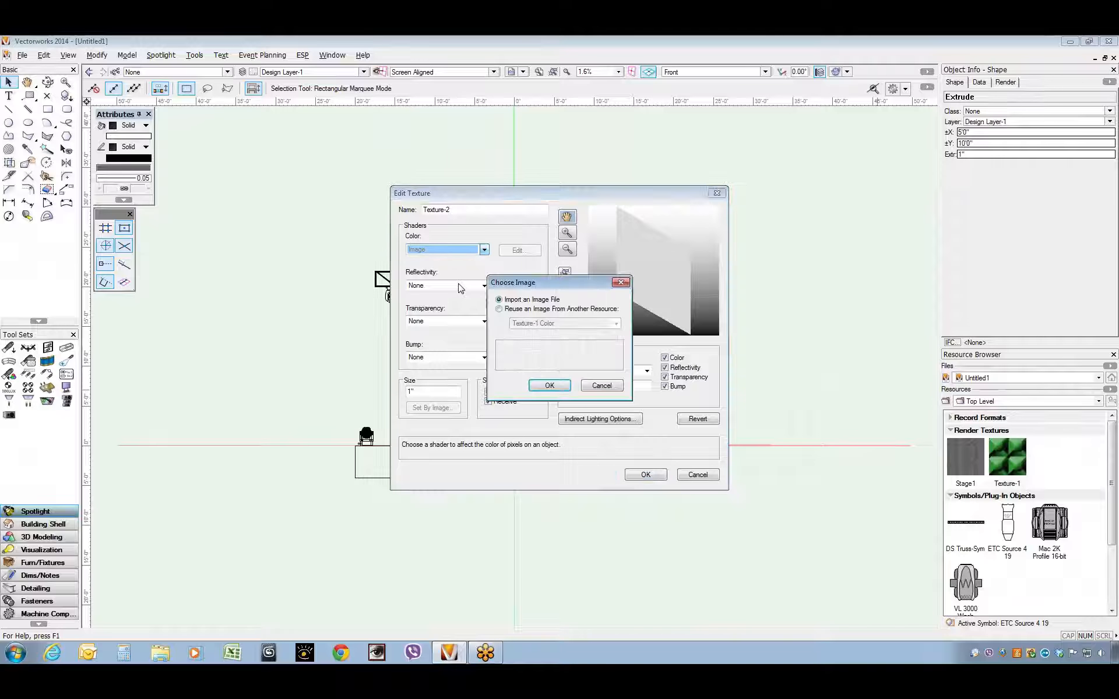
click(549, 386)
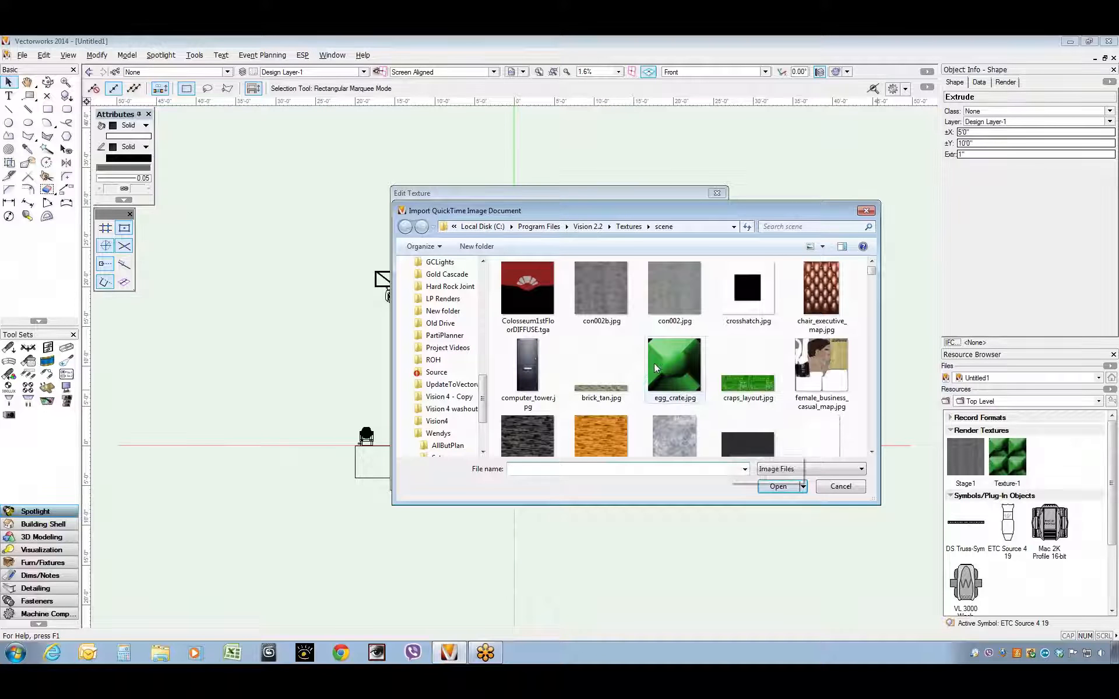
double_click(604, 429)
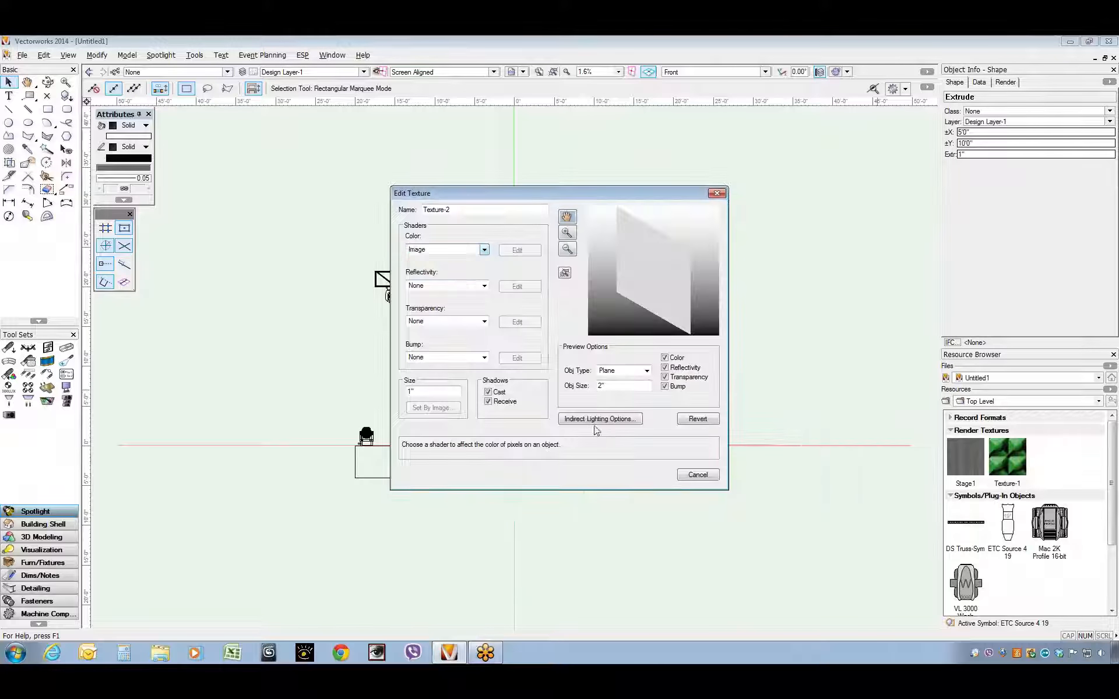
click(582, 434)
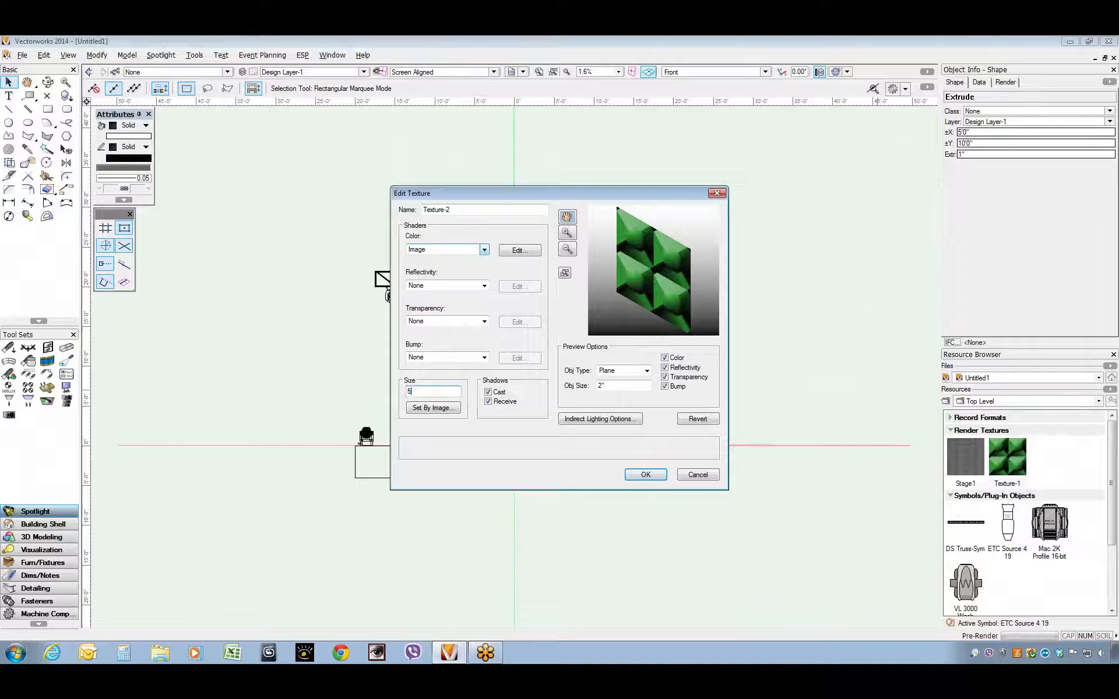
Step: Create the second green texture with a size of 5' and apply it to the right side panel
text(5)
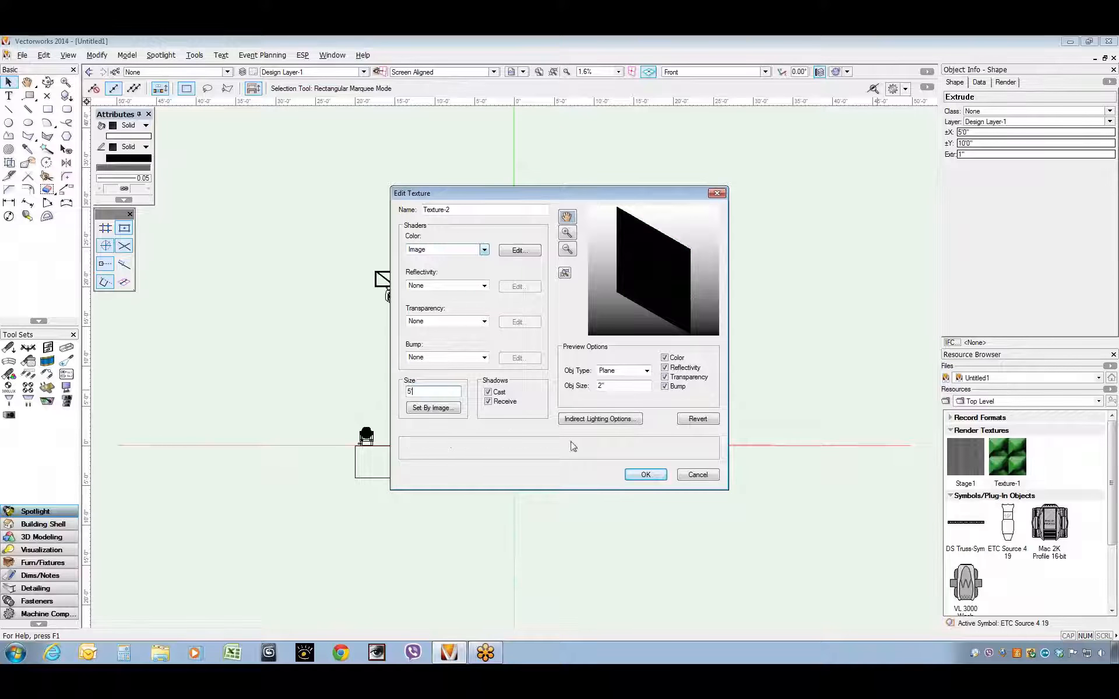
text(')
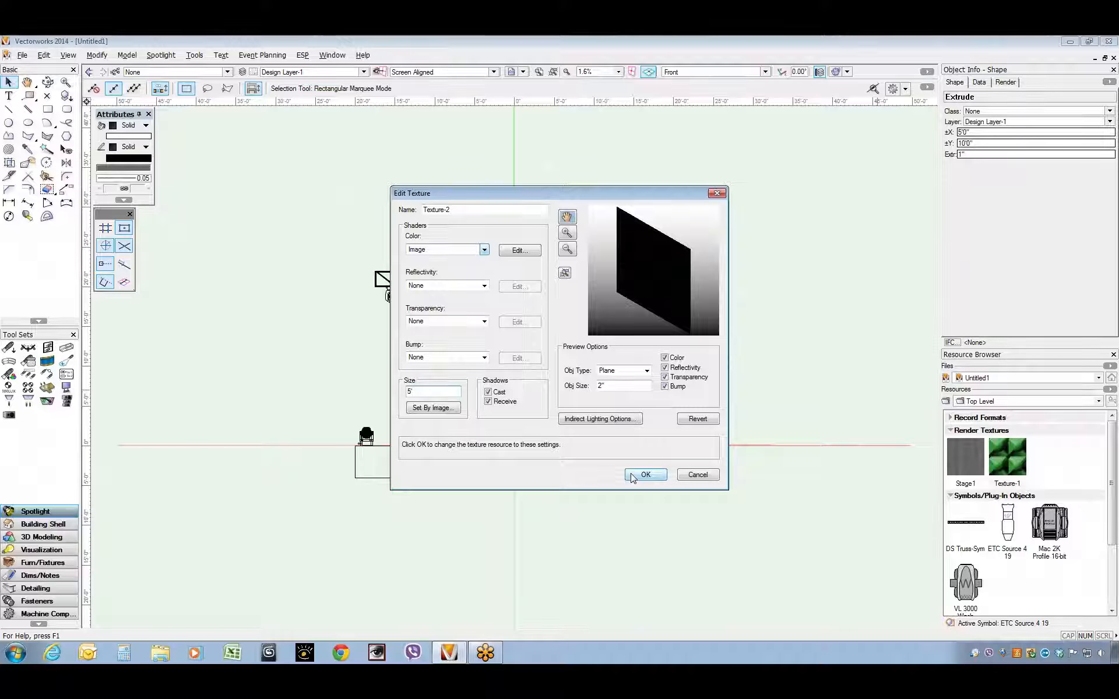
click(633, 475)
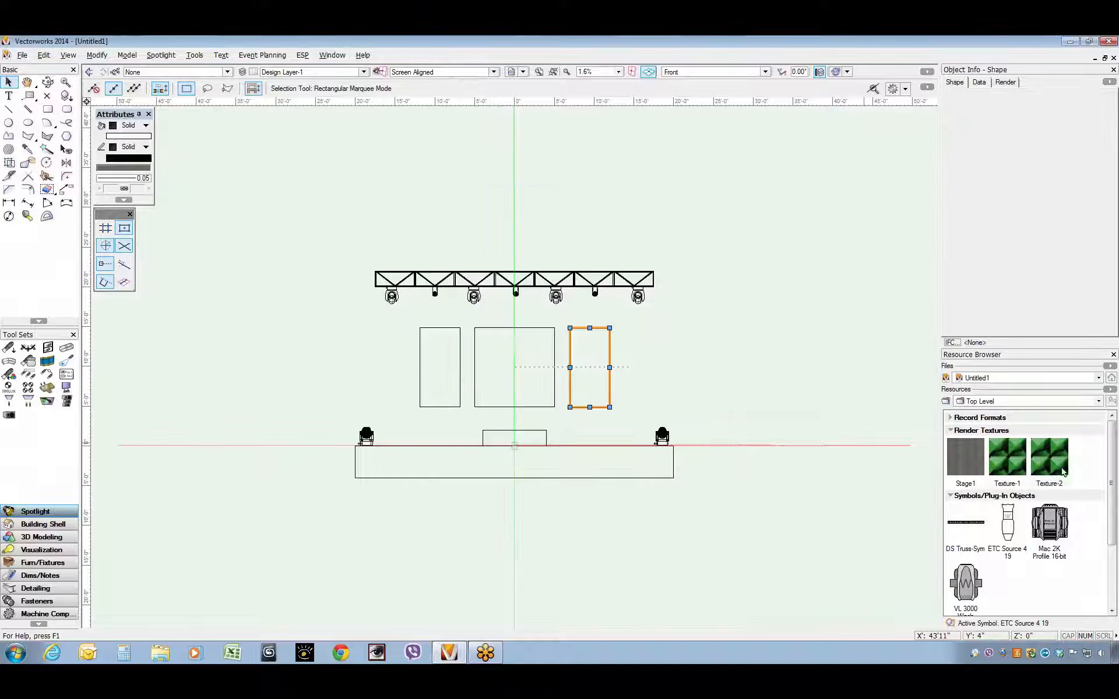
right_click(1058, 469)
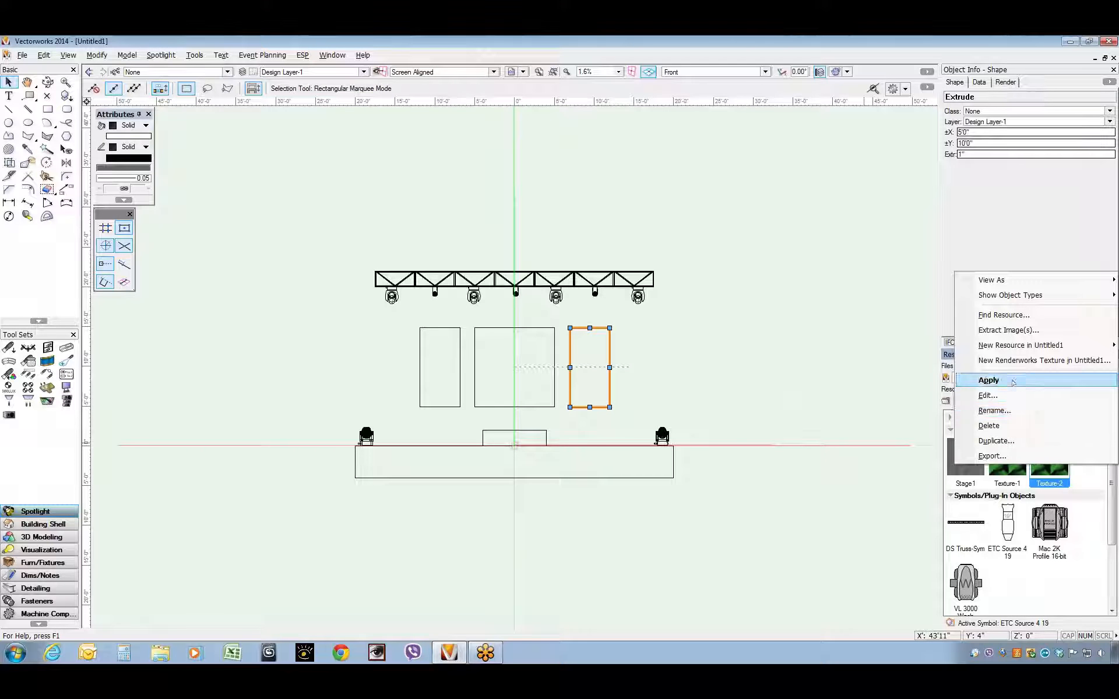
click(989, 380)
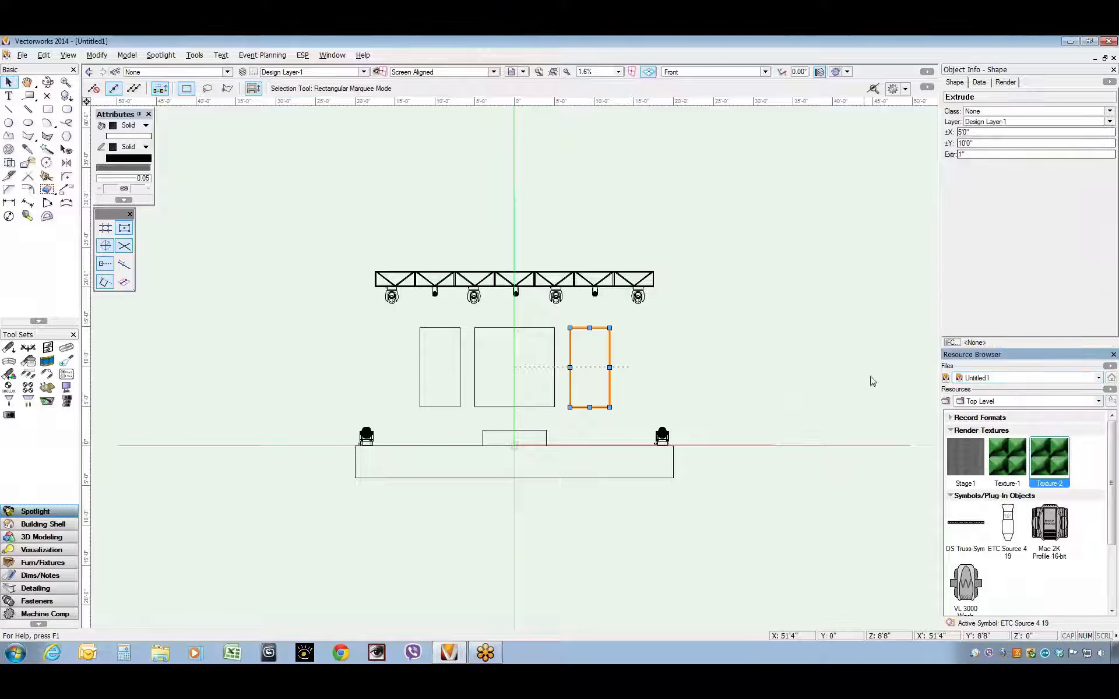
Step: Apply the 5' green texture, Texture-2, to the left side panel as well
click(418, 366)
right_click(1046, 460)
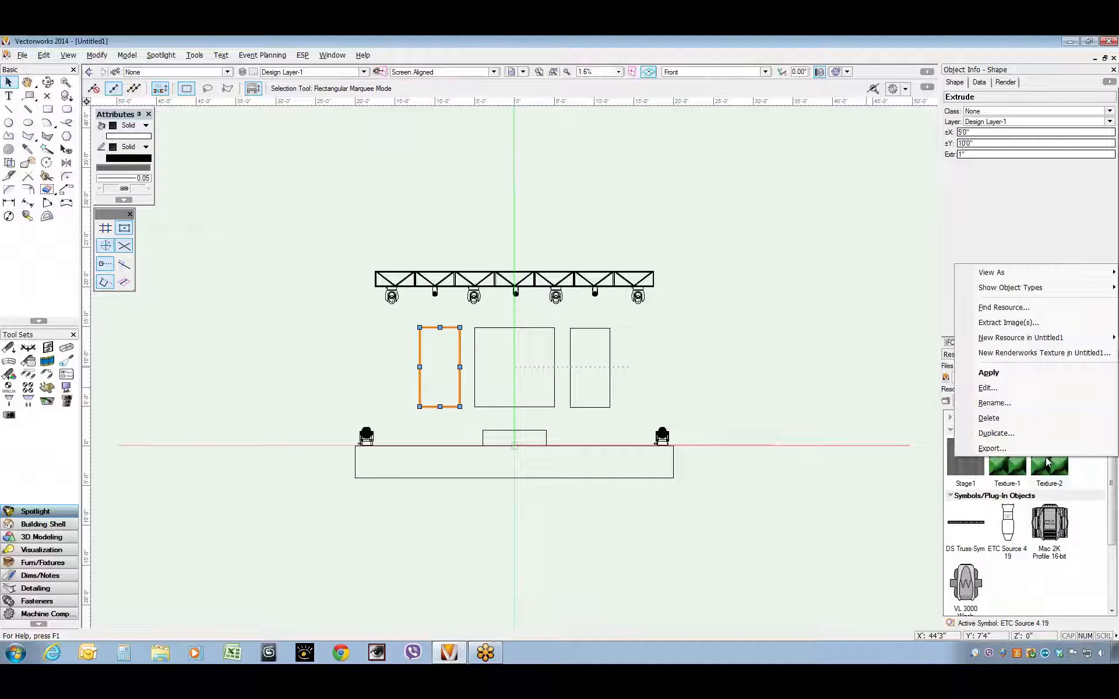
click(990, 374)
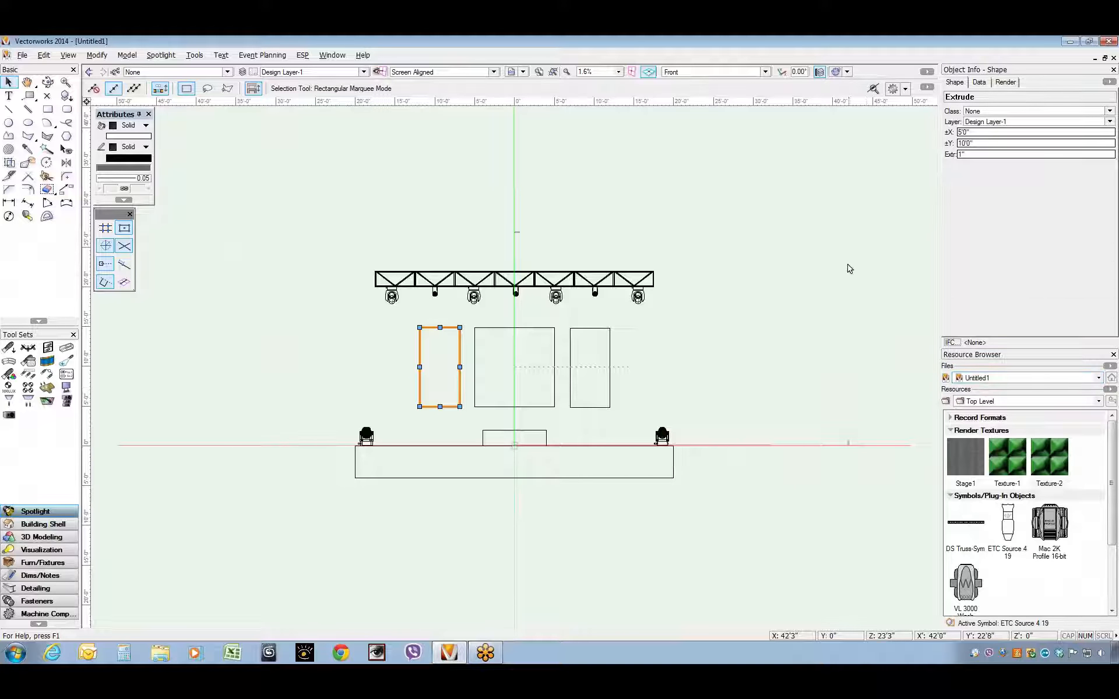
Step: Render the front view in Fast Renderworks to check the textures on the three panels, and clear the selection
click(847, 73)
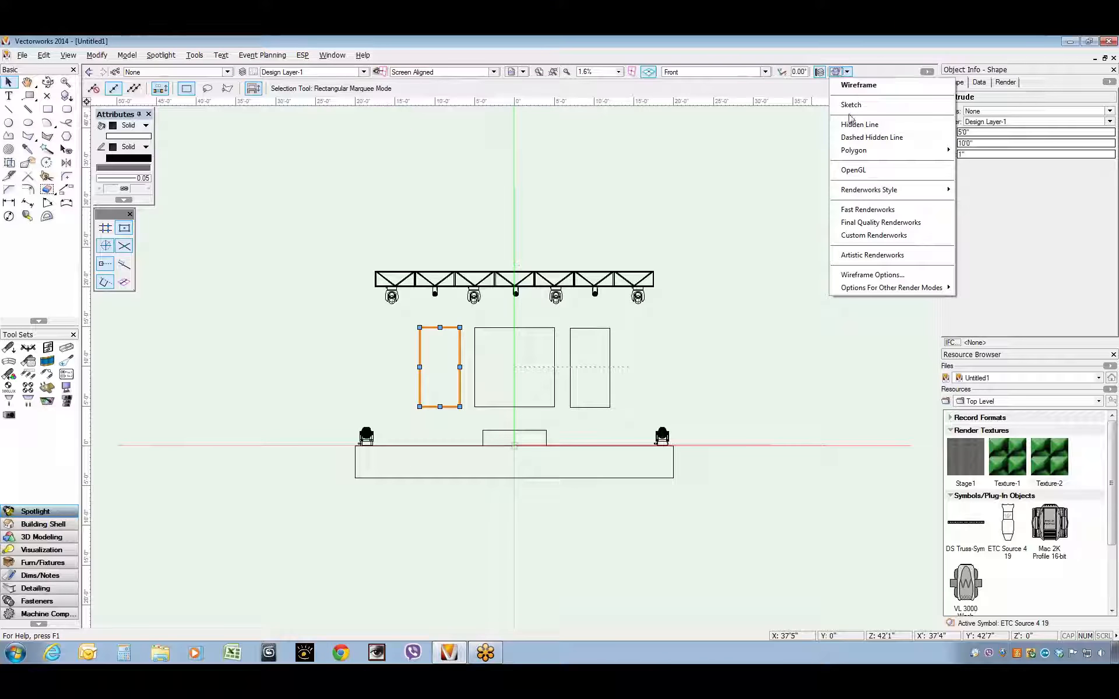
click(868, 211)
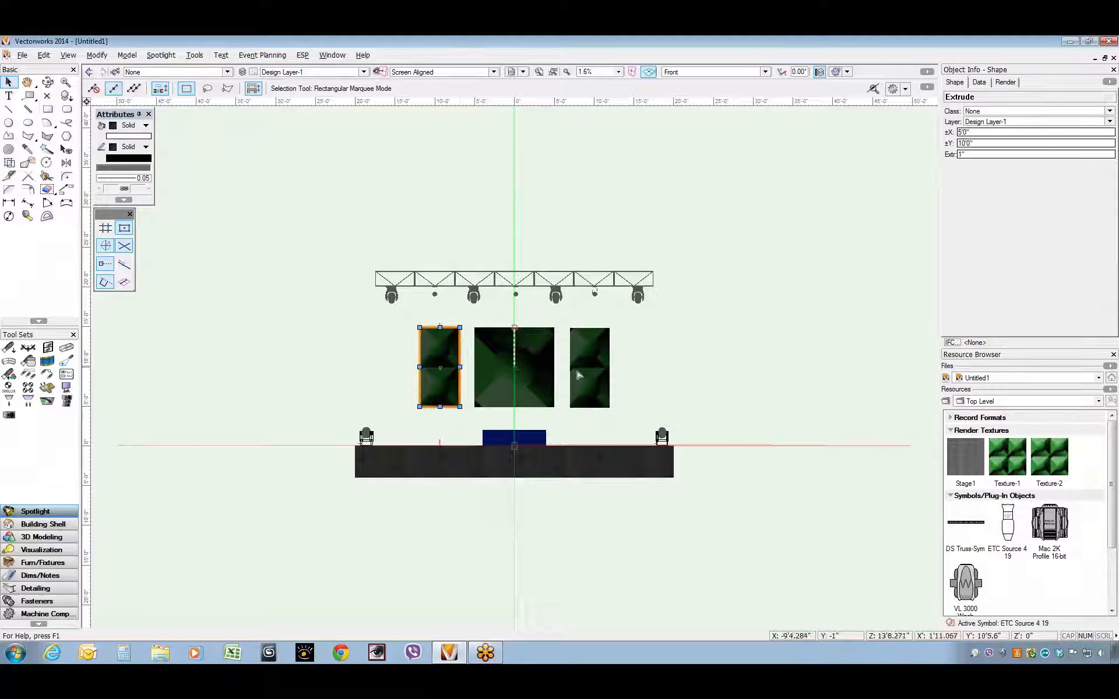
click(774, 392)
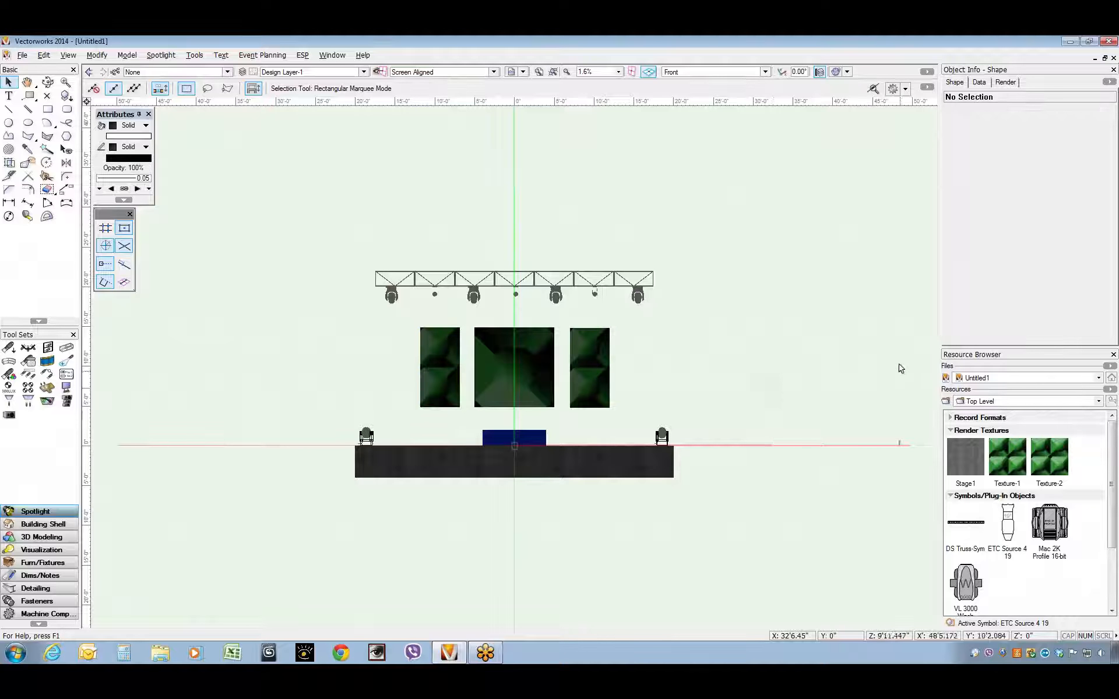
Step: In Top/Plan view, move both side panels together from the downstage edge to upstage, just in front of the centre panel
key(1)
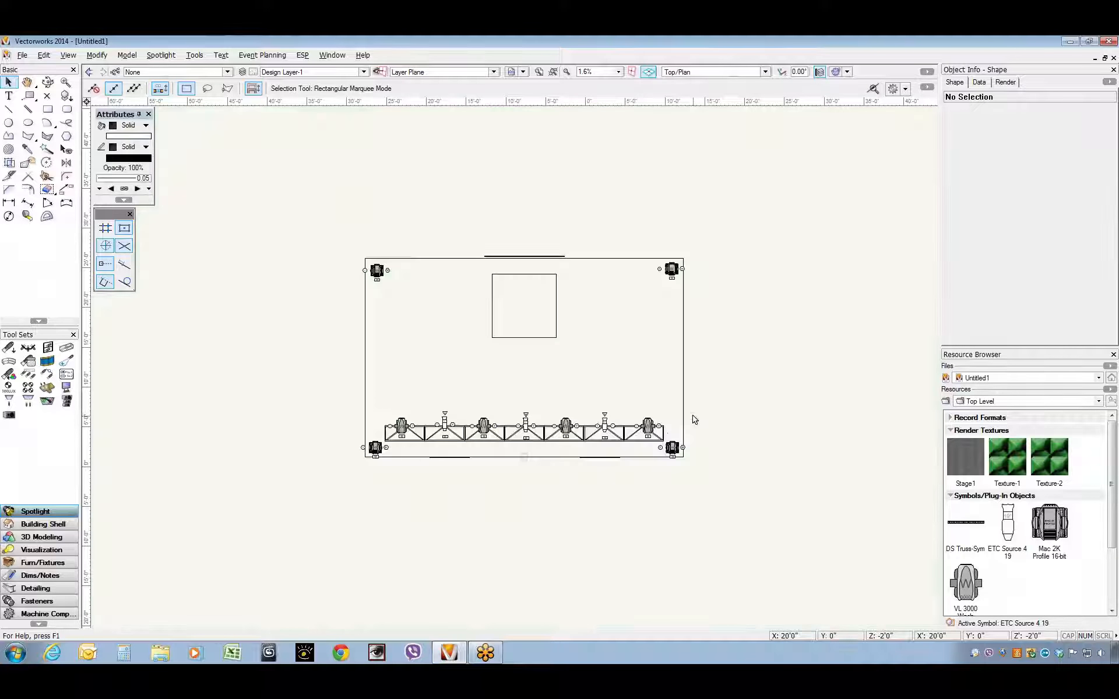
click(450, 457)
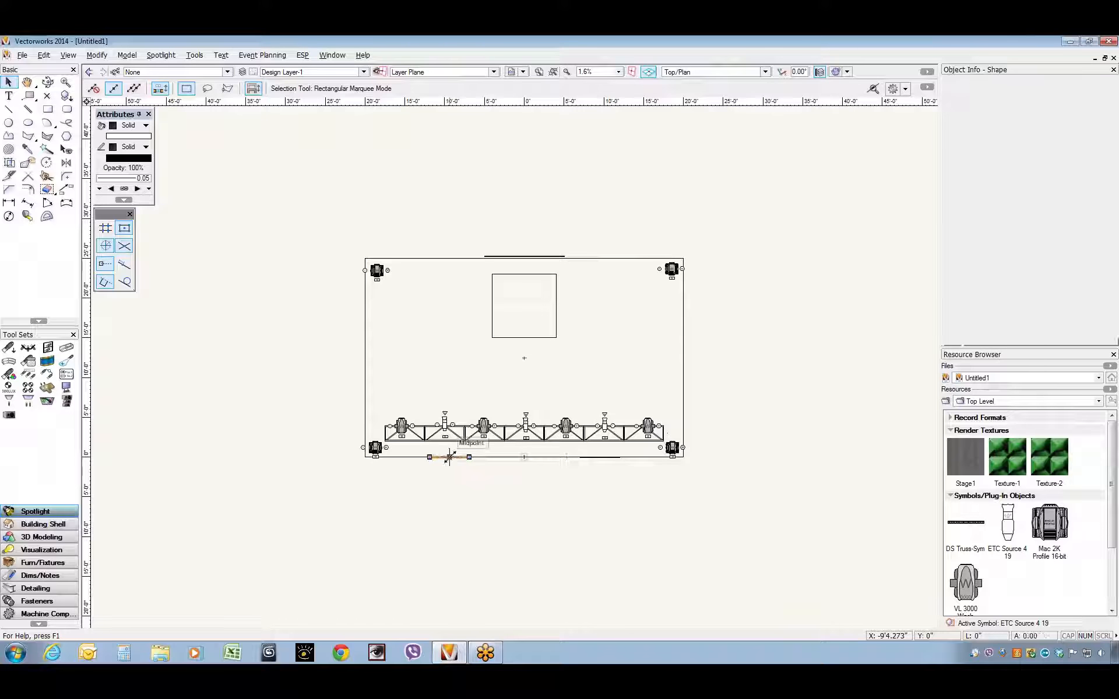
shift+click(601, 457)
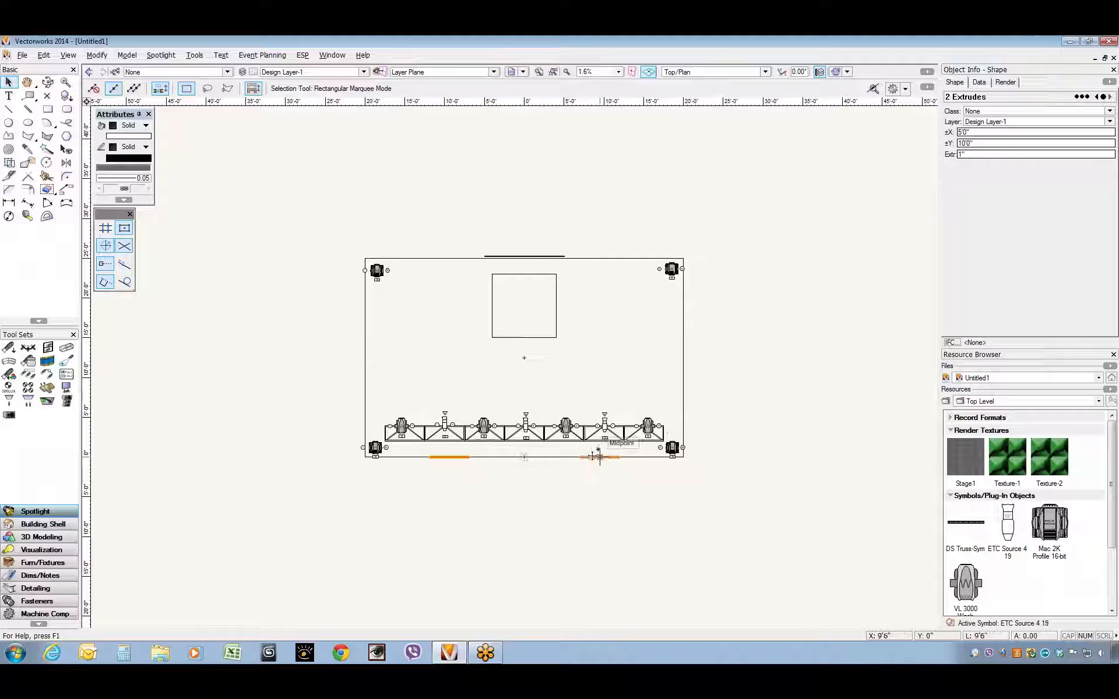
drag(599, 457, 601, 270)
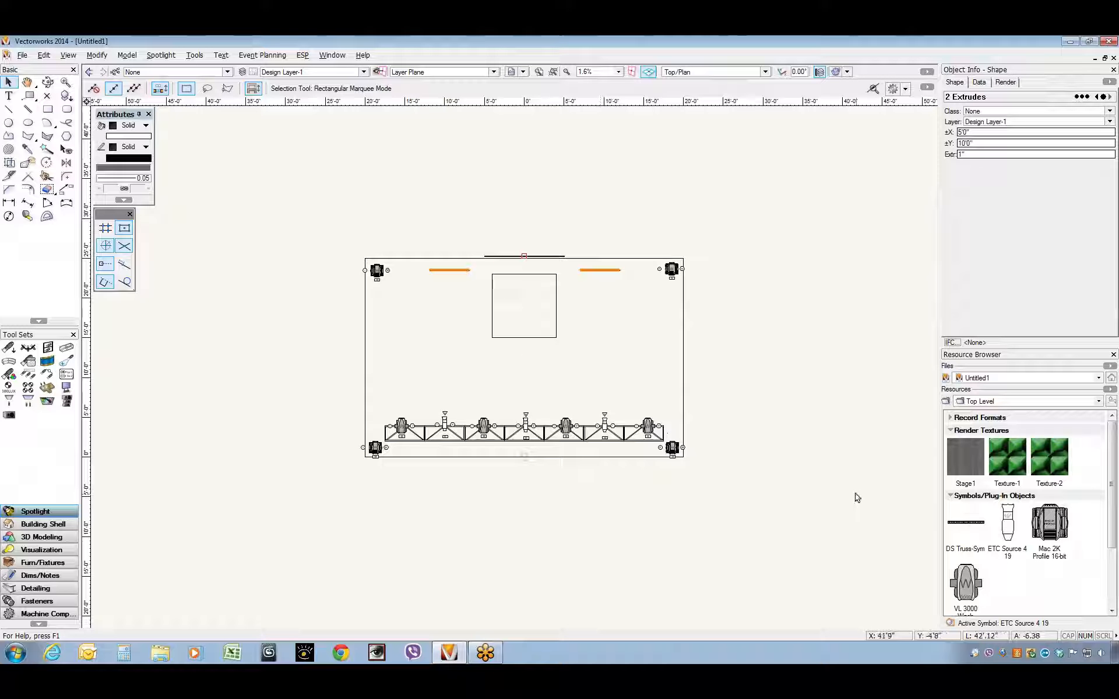
Step: Select only the centre panel in the Left Isometric view and start defining it as an ESP Screen
key(KP_1)
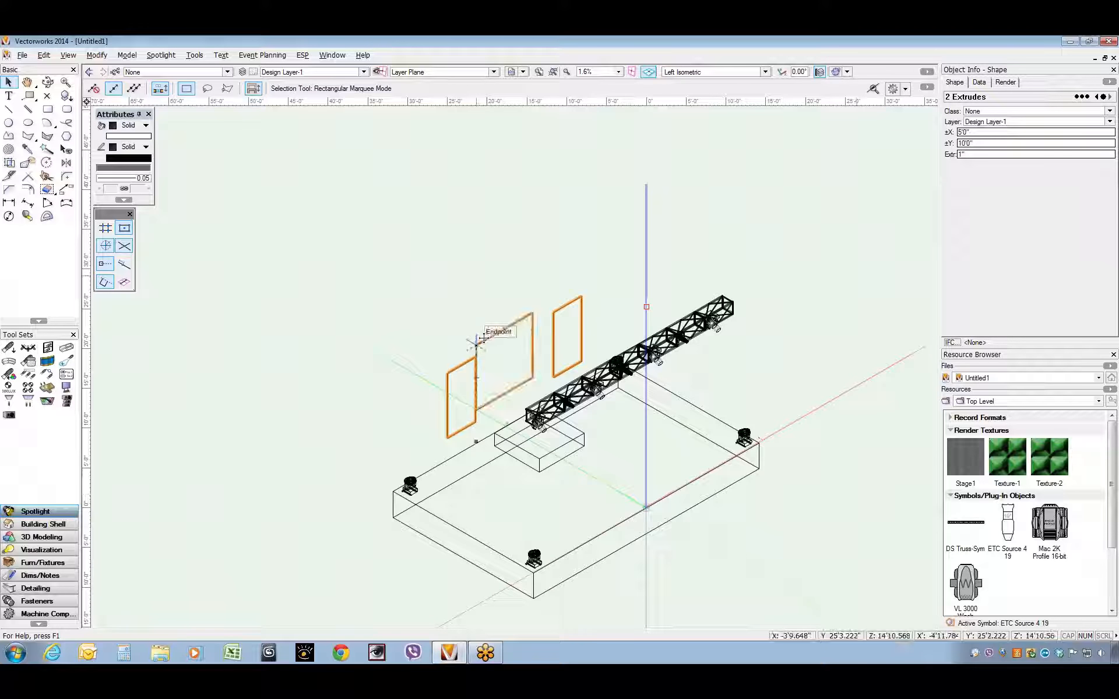
click(470, 286)
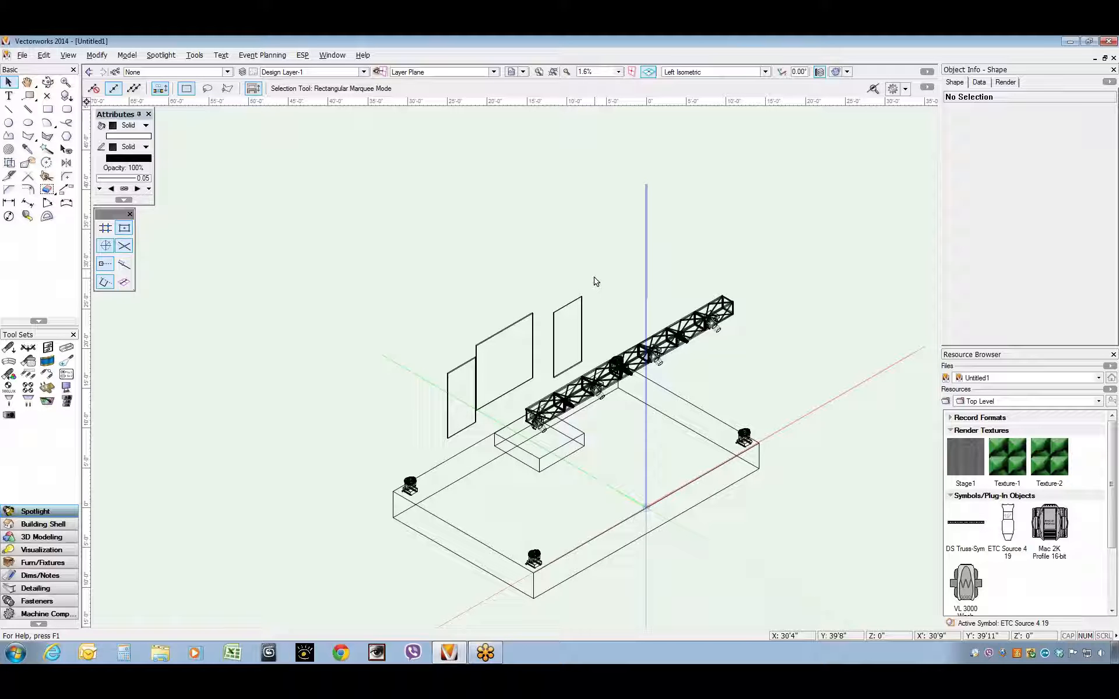
click(503, 327)
click(303, 55)
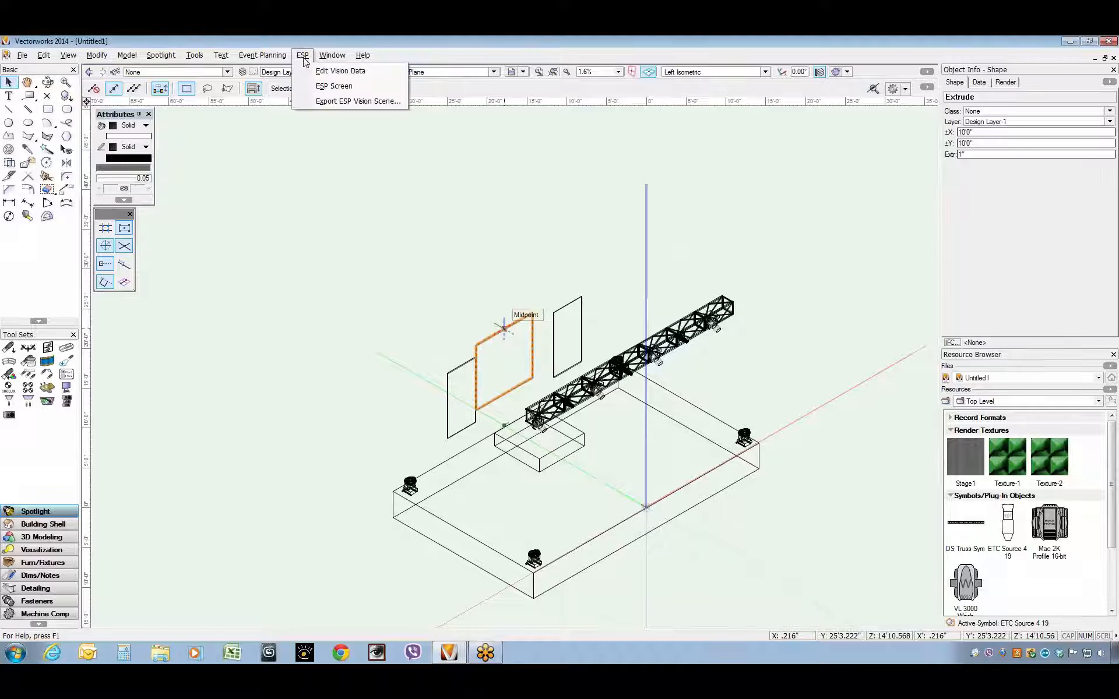
click(333, 85)
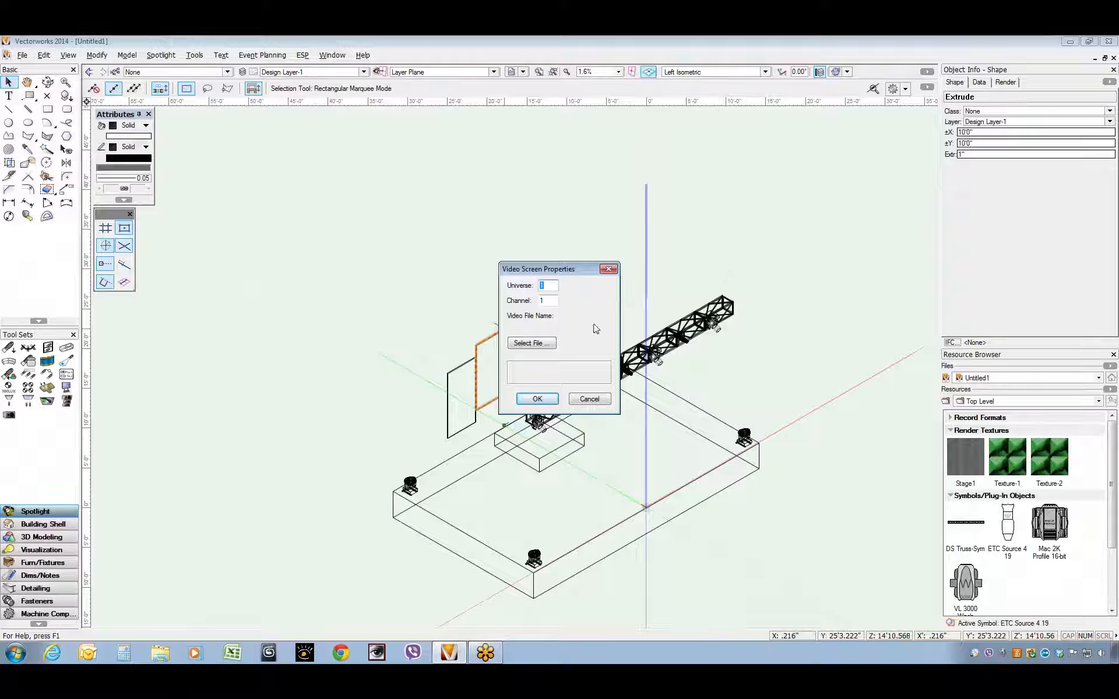
Step: Assign MapGrid_capture0.jpg from Vision 2.2's Textures\App folder as the centre panel's video file and accept the screen properties
click(531, 344)
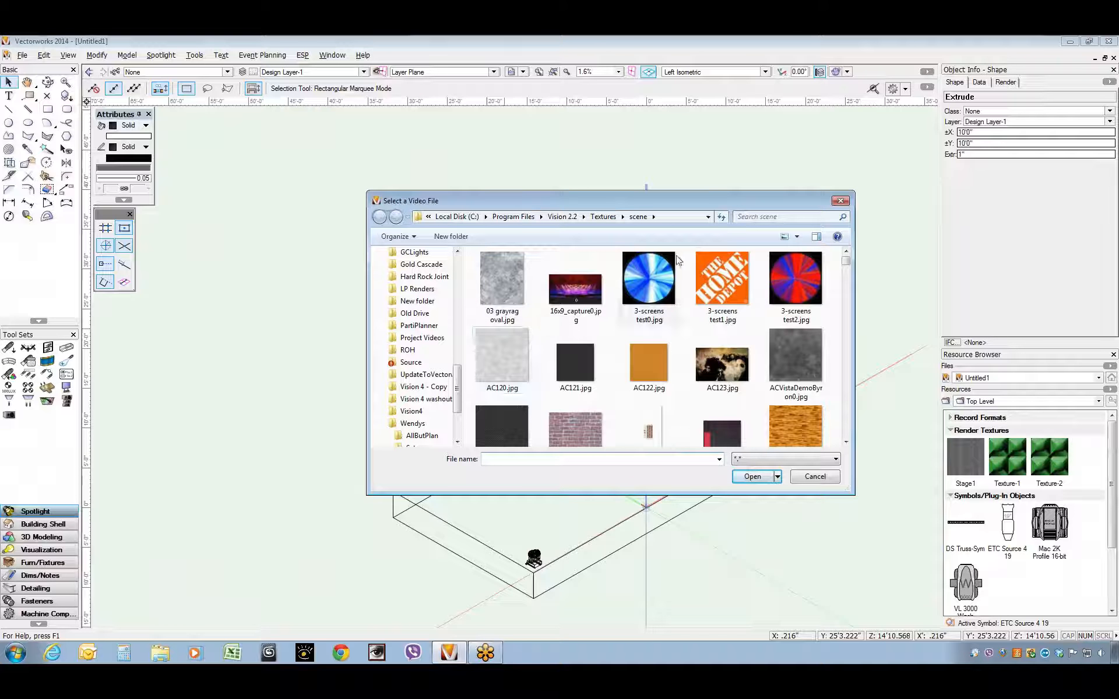
click(596, 217)
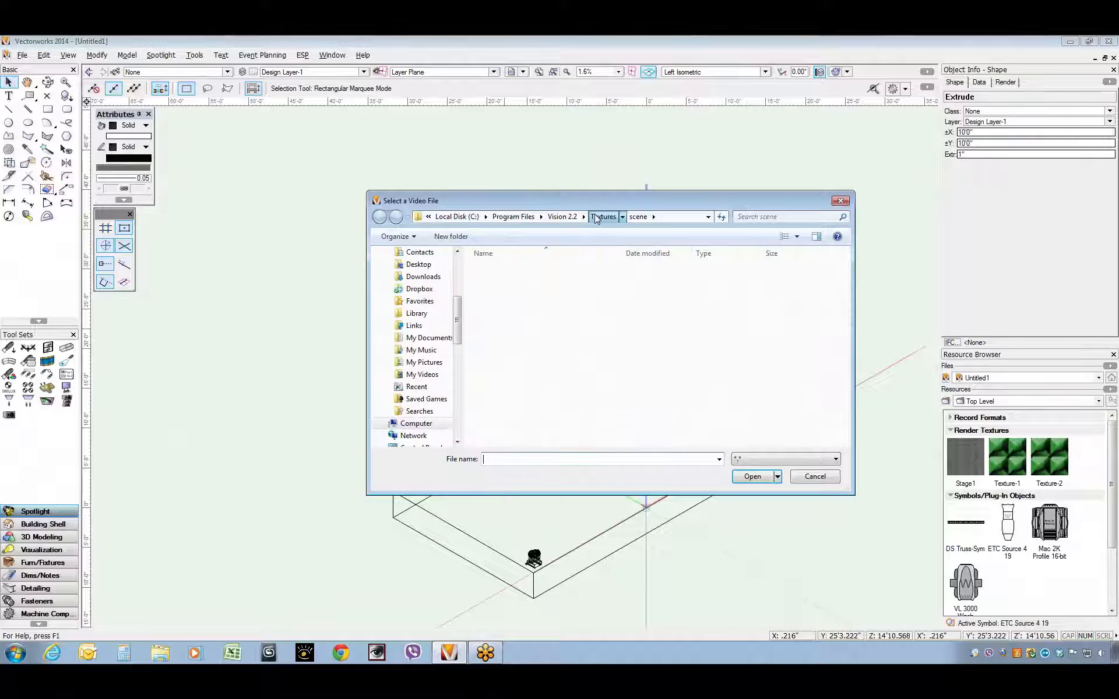
double_click(491, 272)
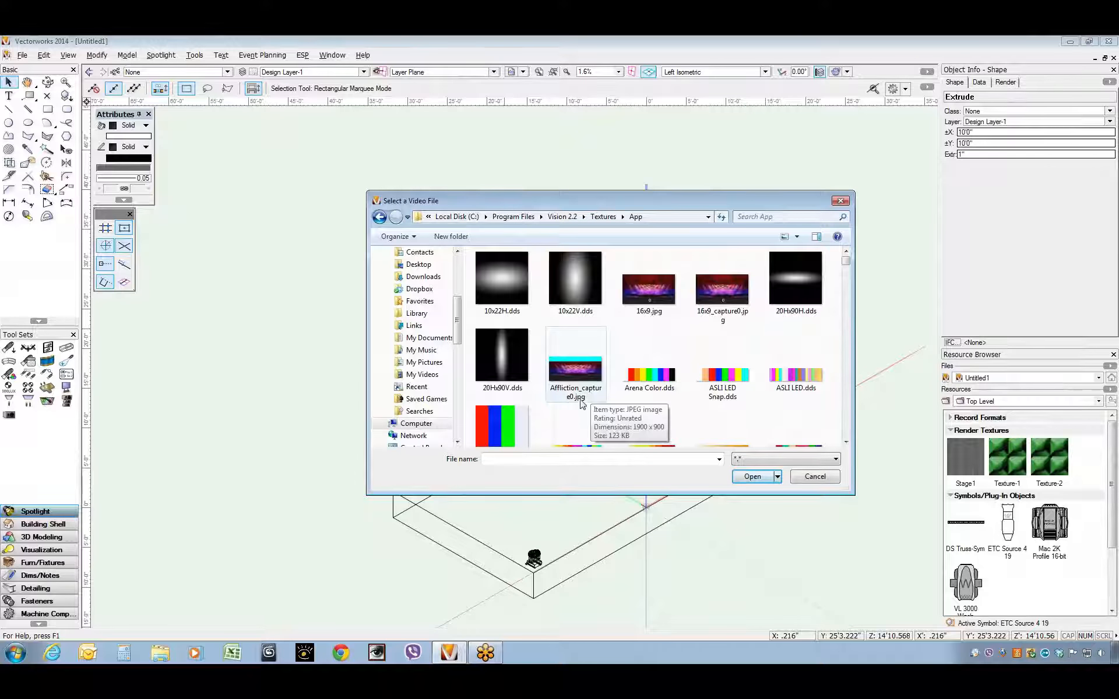
scroll(581, 403, down, 5)
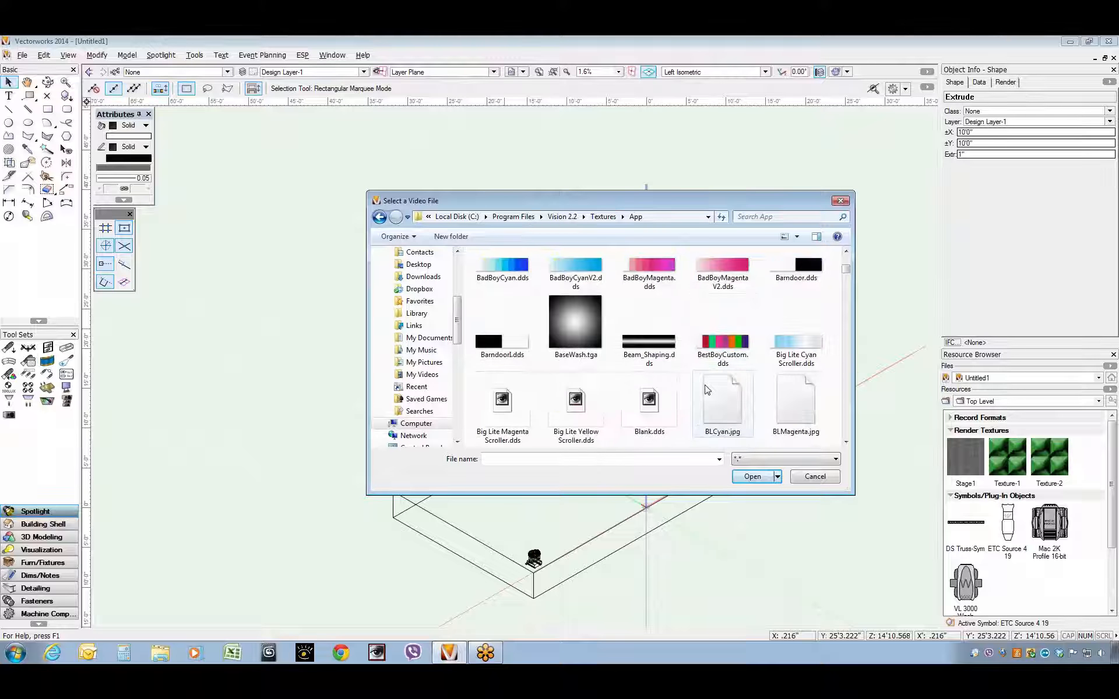
scroll(705, 390, down, 8)
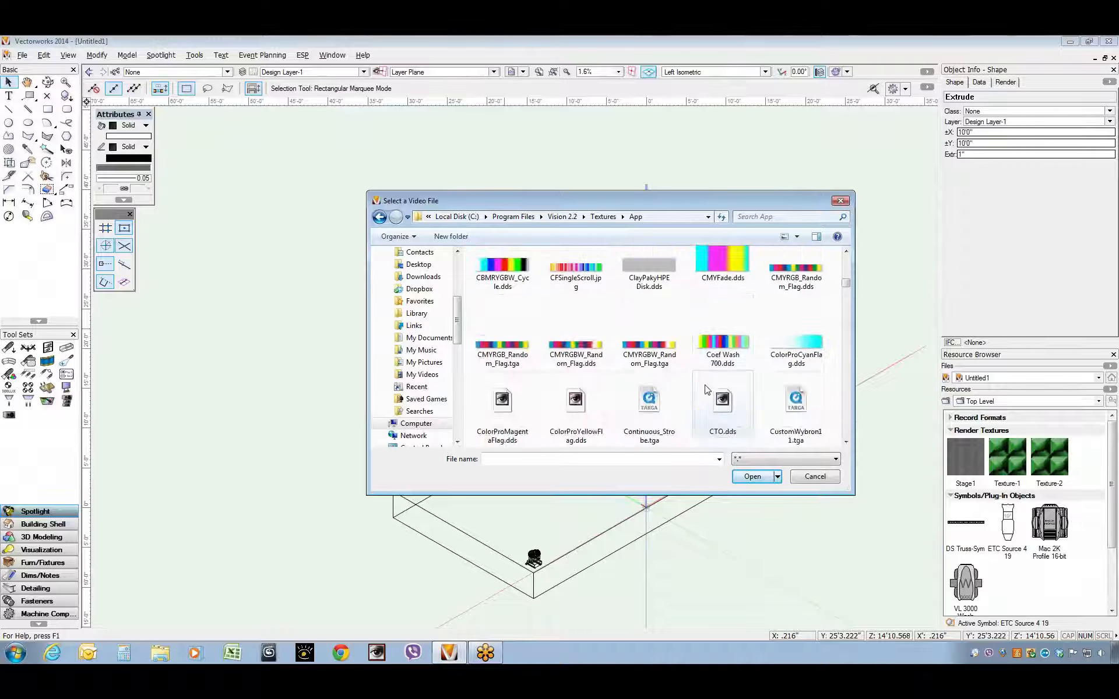
scroll(705, 390, down, 8)
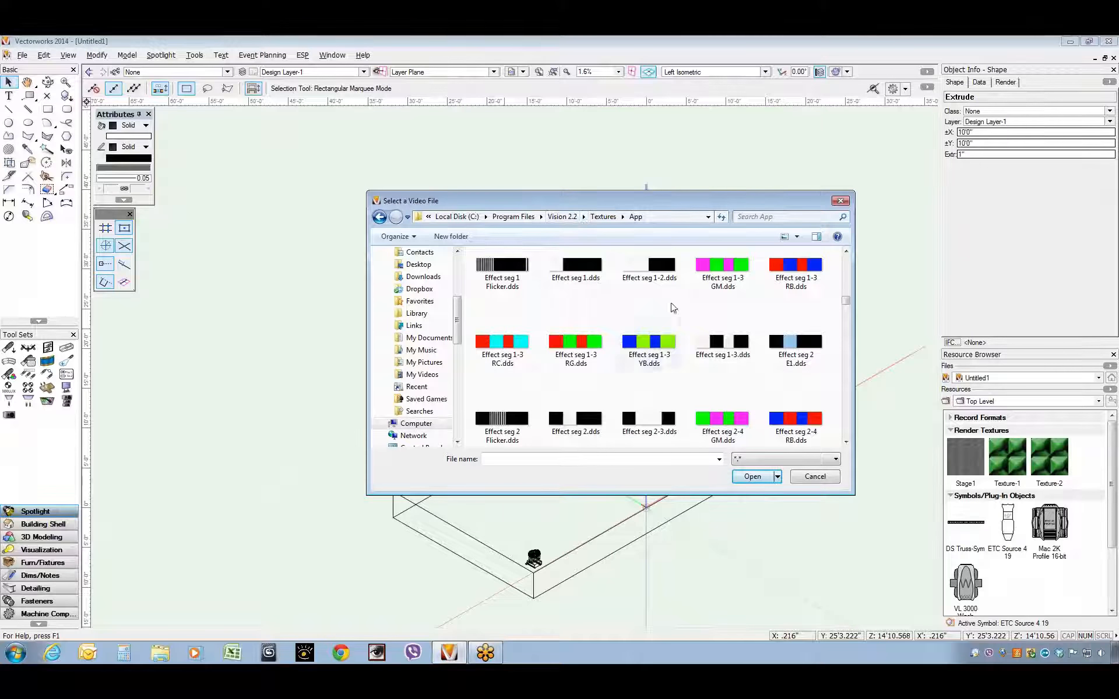
scroll(685, 326, down, 8)
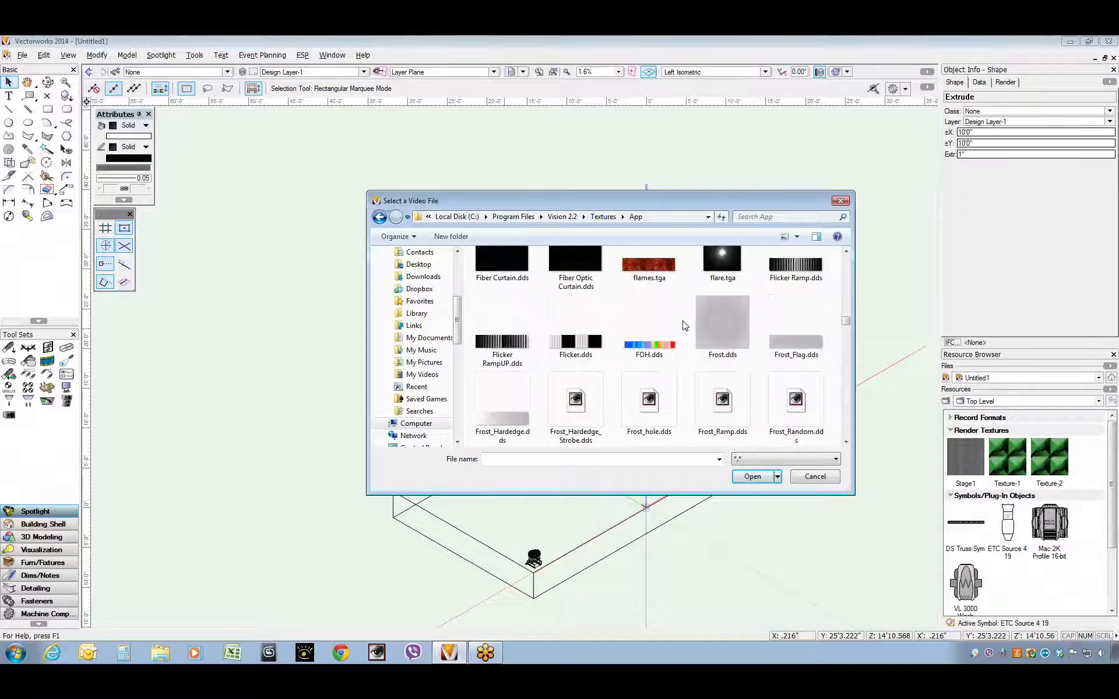
scroll(685, 325, down, 5)
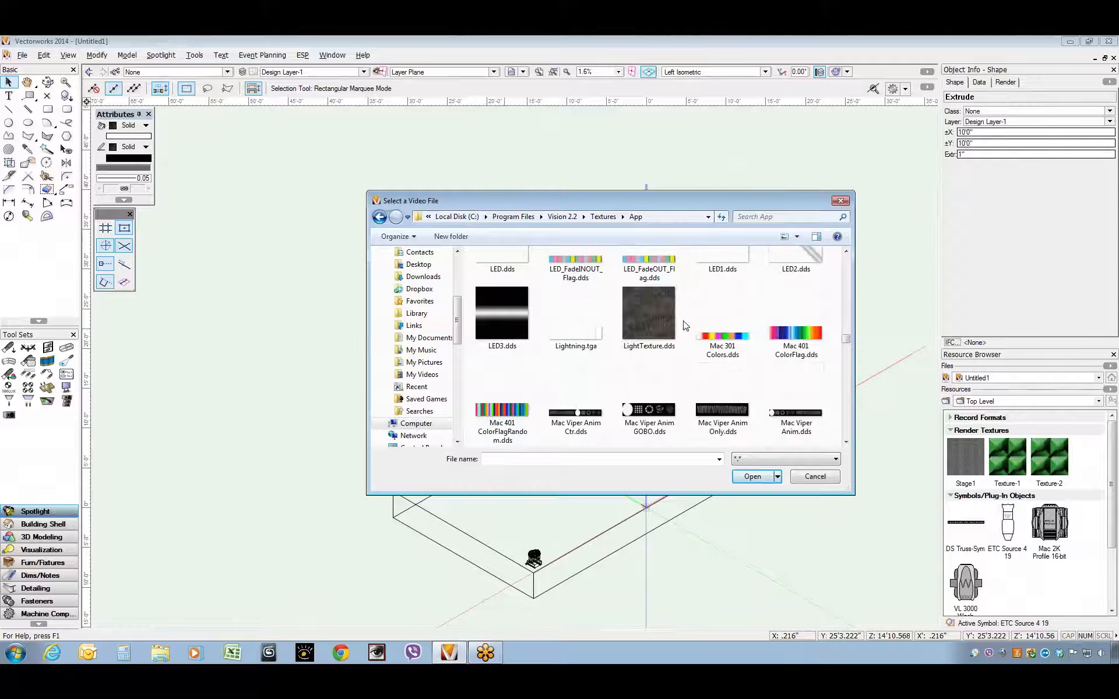
scroll(685, 325, down, 3)
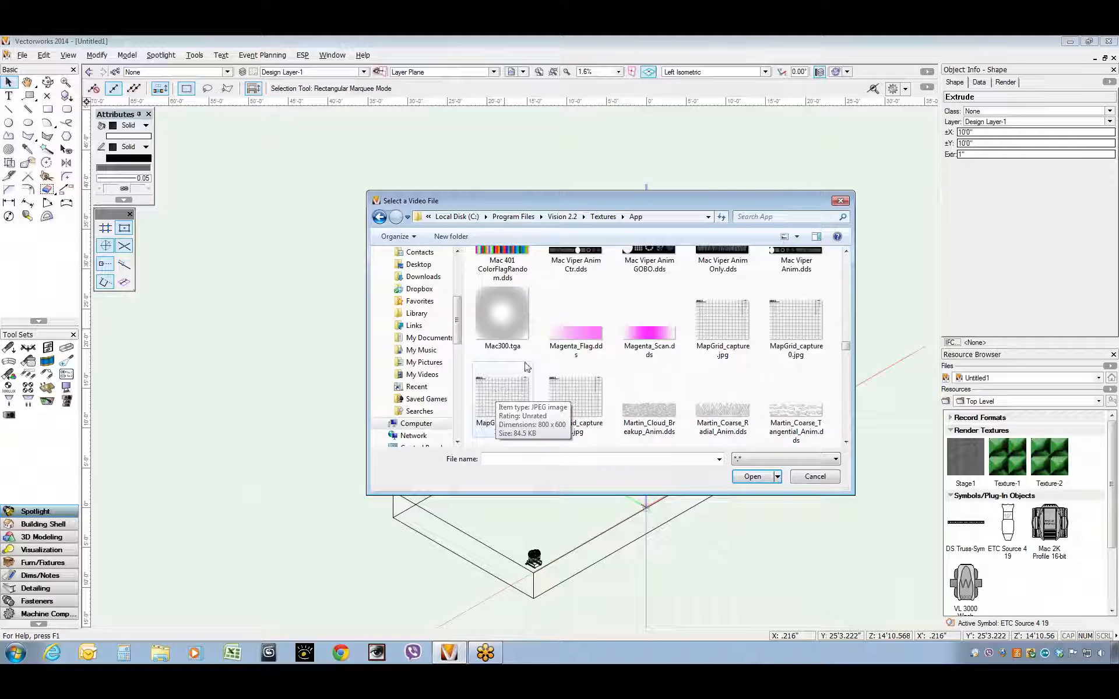
drag(596, 195, 396, 131)
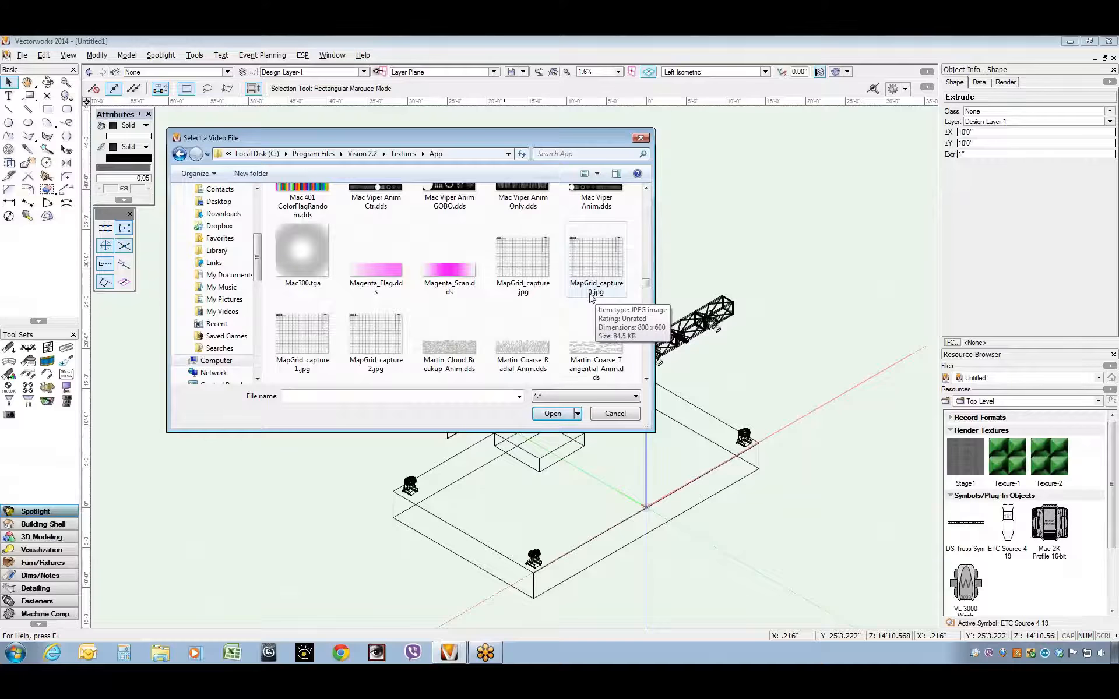
click(597, 266)
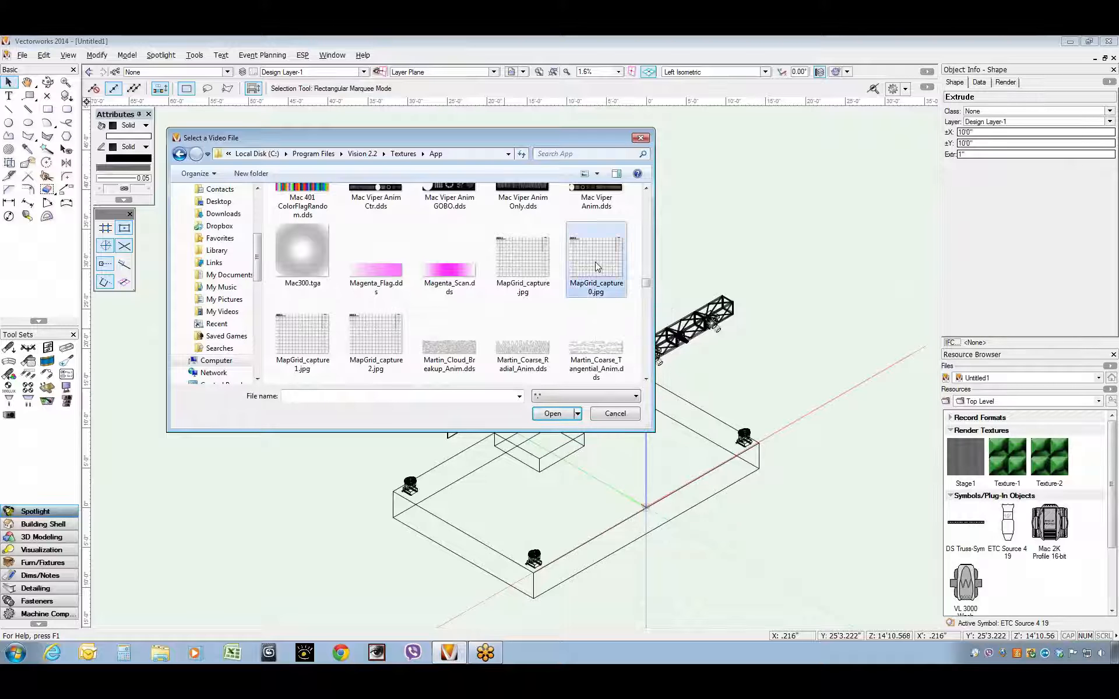
click(553, 414)
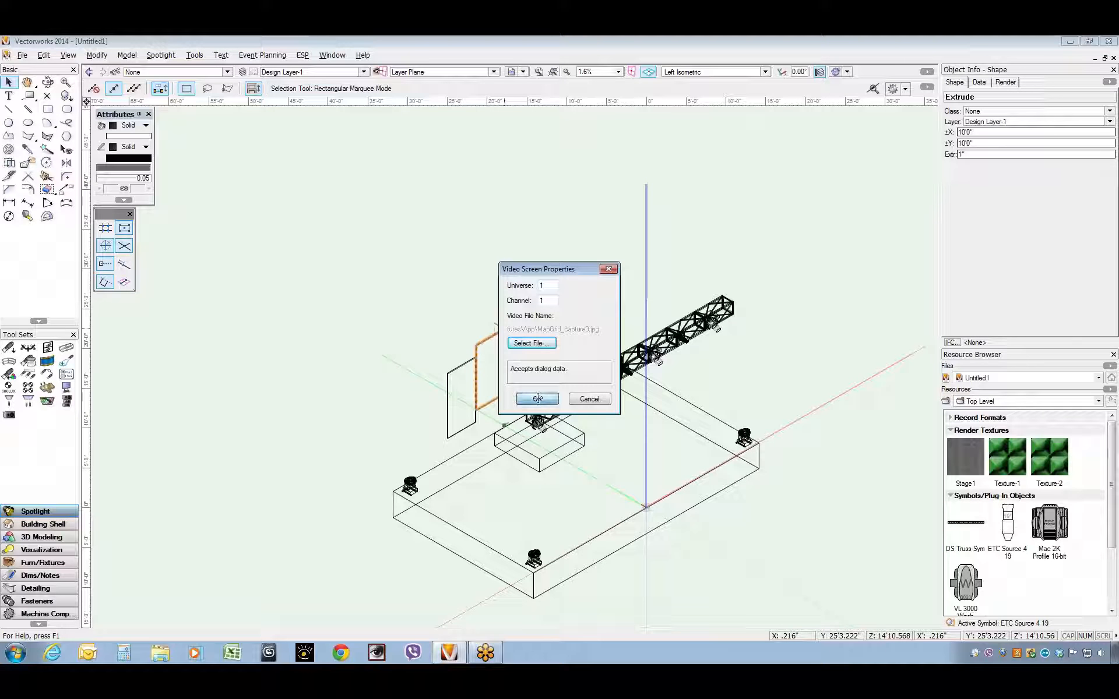
click(538, 400)
Step: Make the right side panel an ESP Screen that uses Other_capture2.jpg as its video file
click(555, 329)
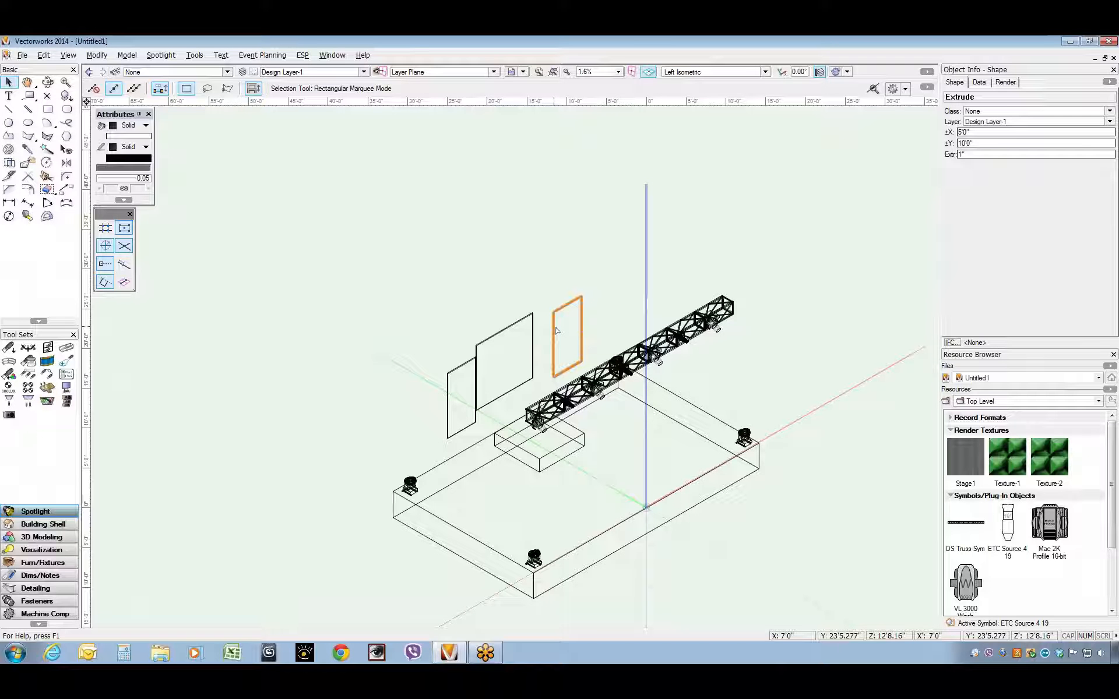
click(303, 55)
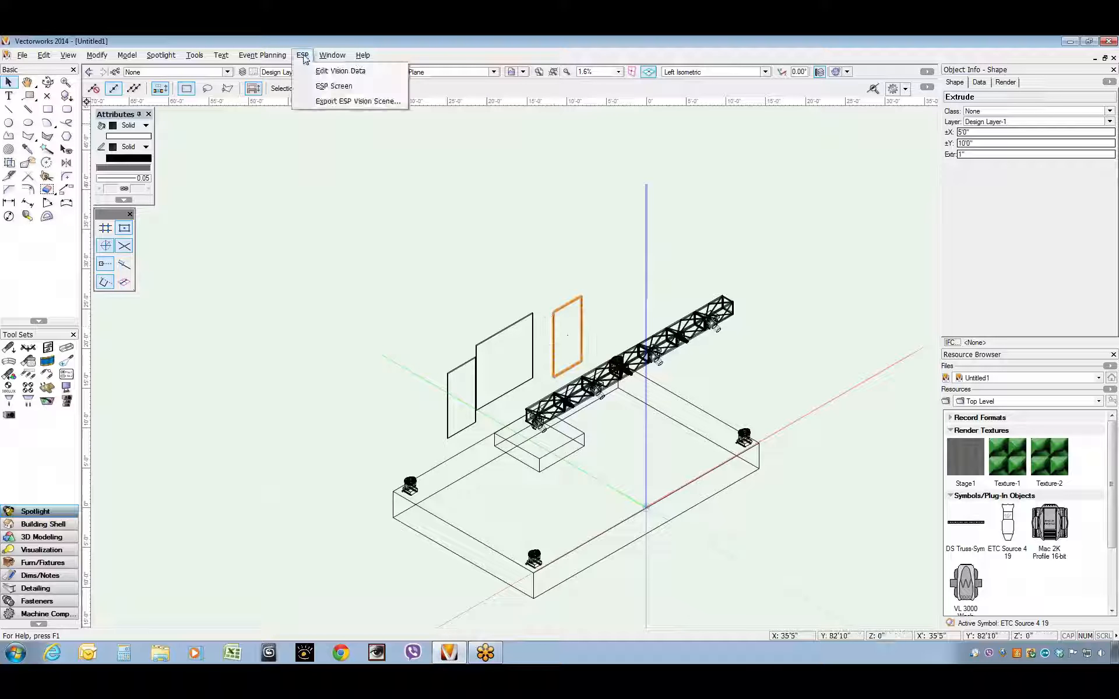
click(323, 85)
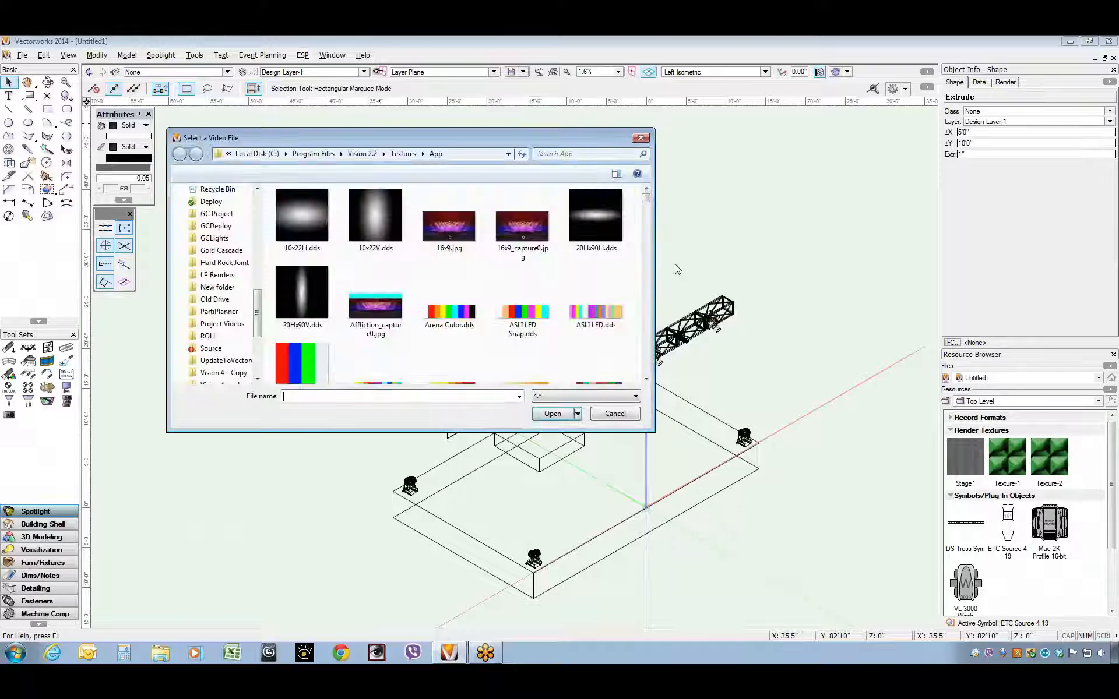
scroll(674, 267, down, 5)
scroll(650, 272, down, 5)
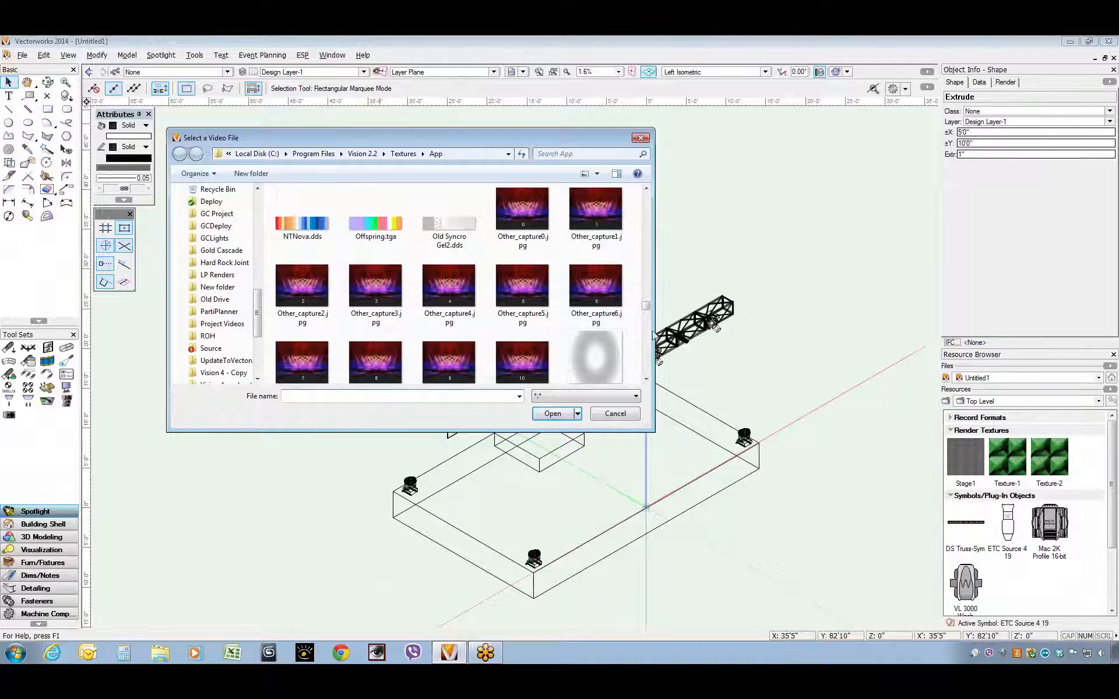
click(300, 291)
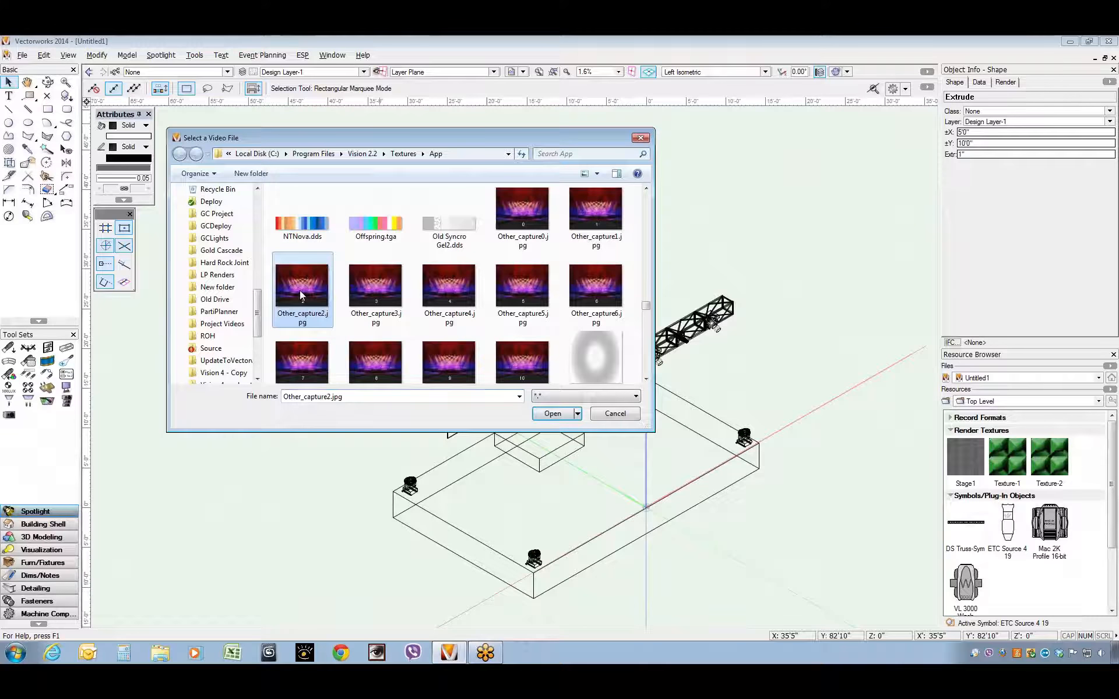
click(553, 414)
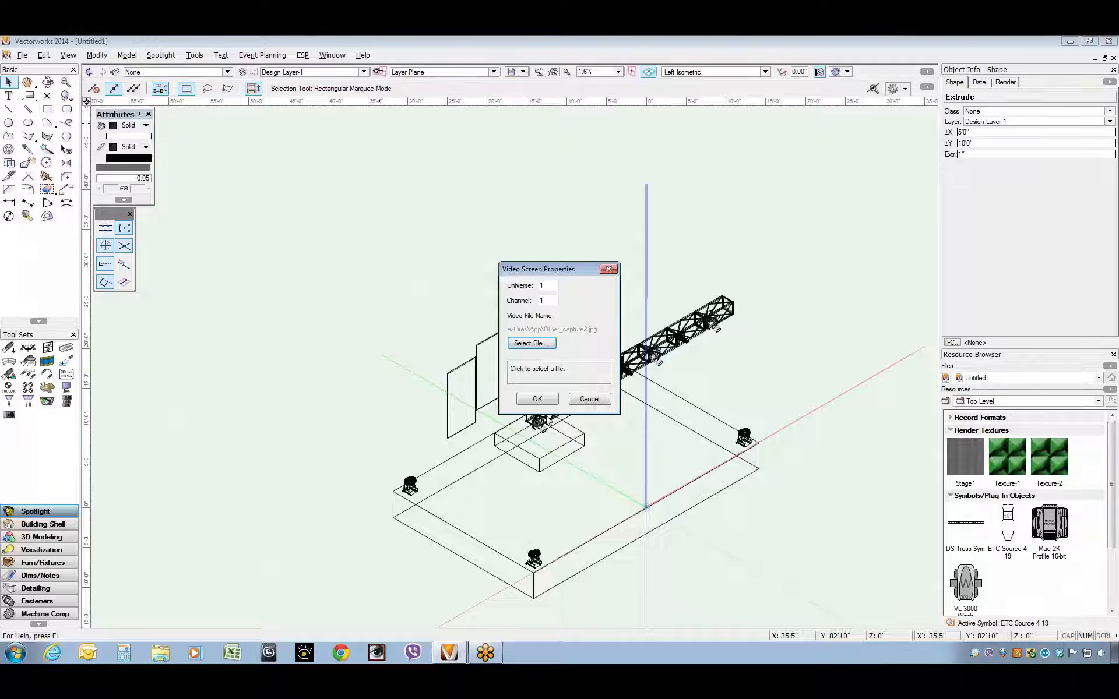
click(537, 398)
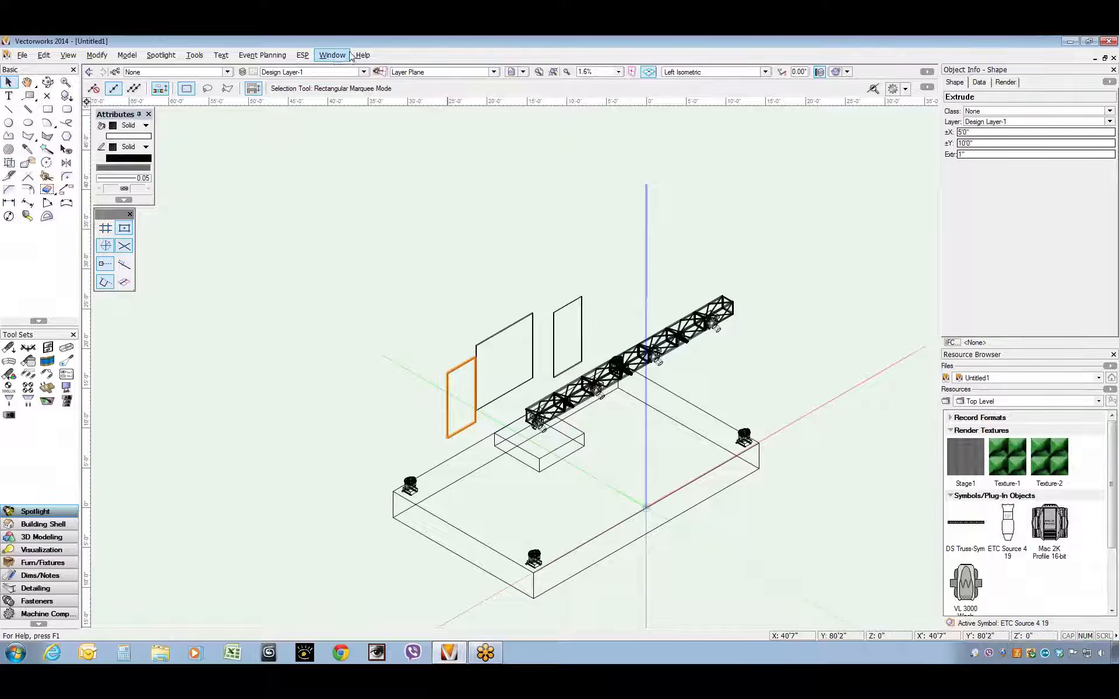
Step: Make the left side panel an ESP Screen that uses MapGrid_capture1.jpg as its video file
click(302, 54)
click(320, 88)
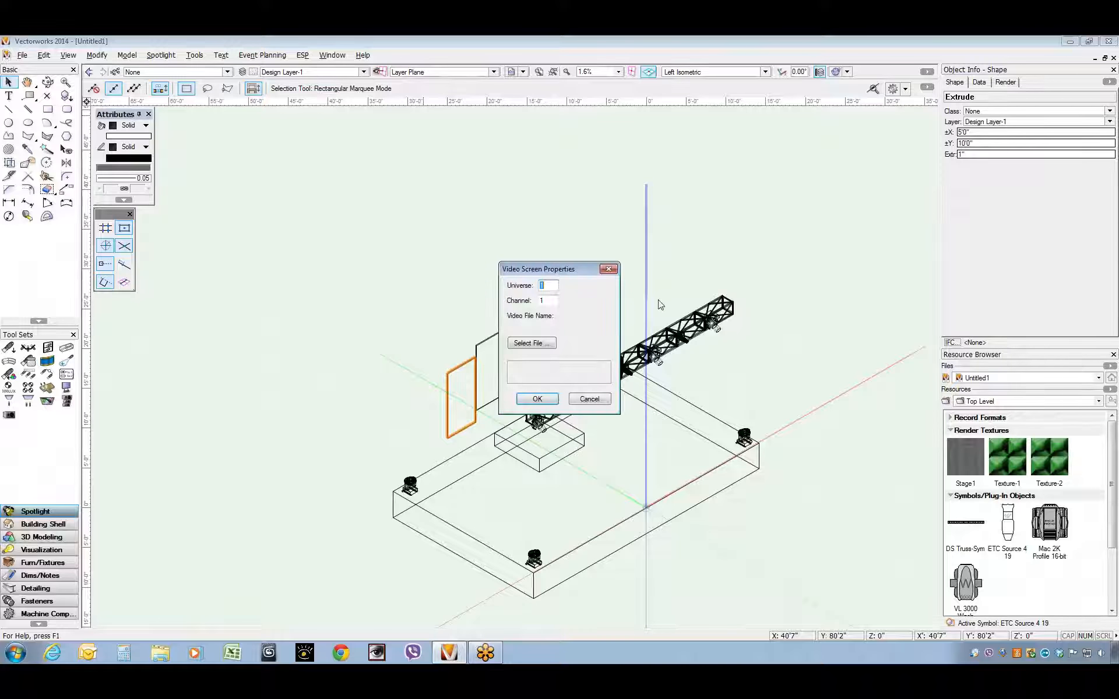
click(531, 343)
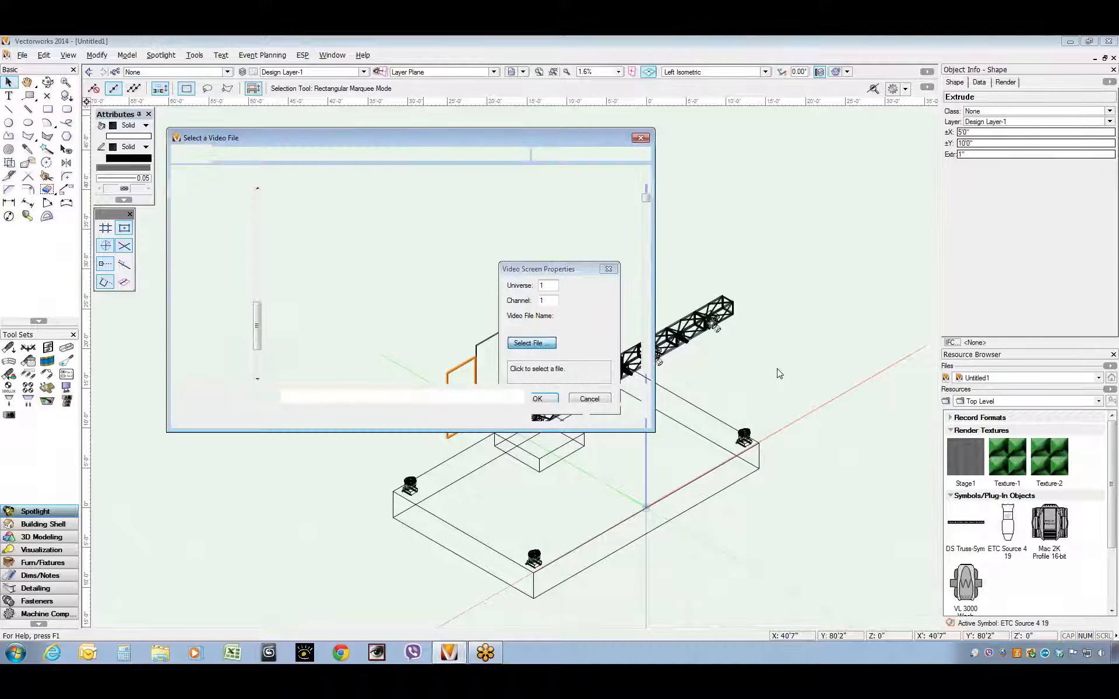
drag(646, 203, 646, 290)
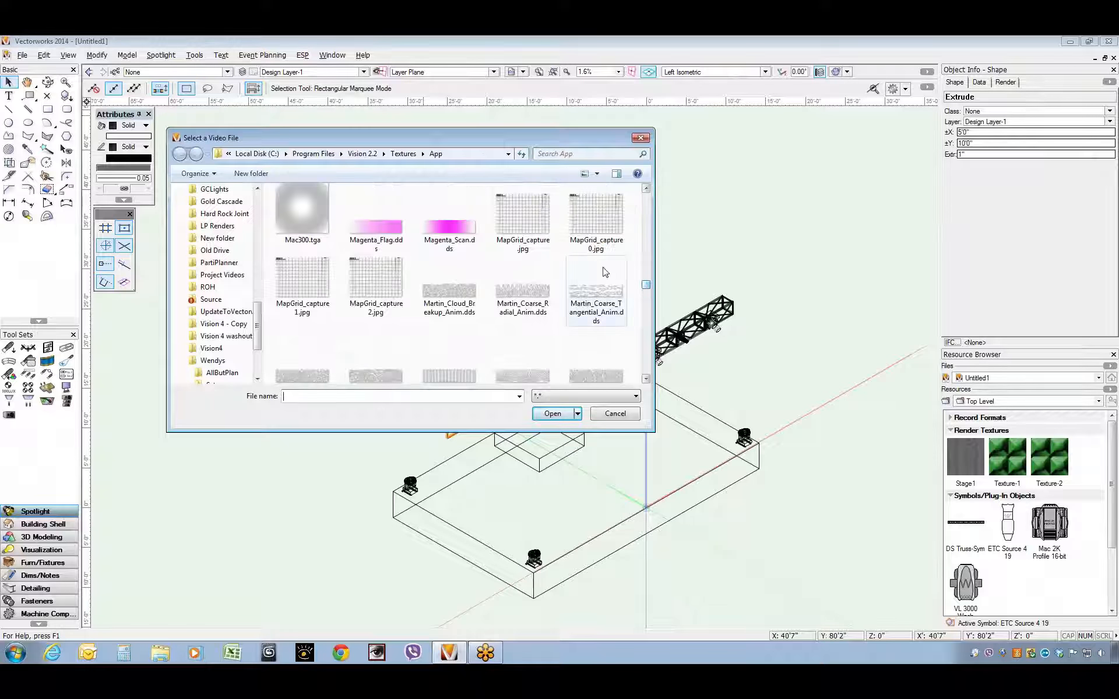
click(312, 304)
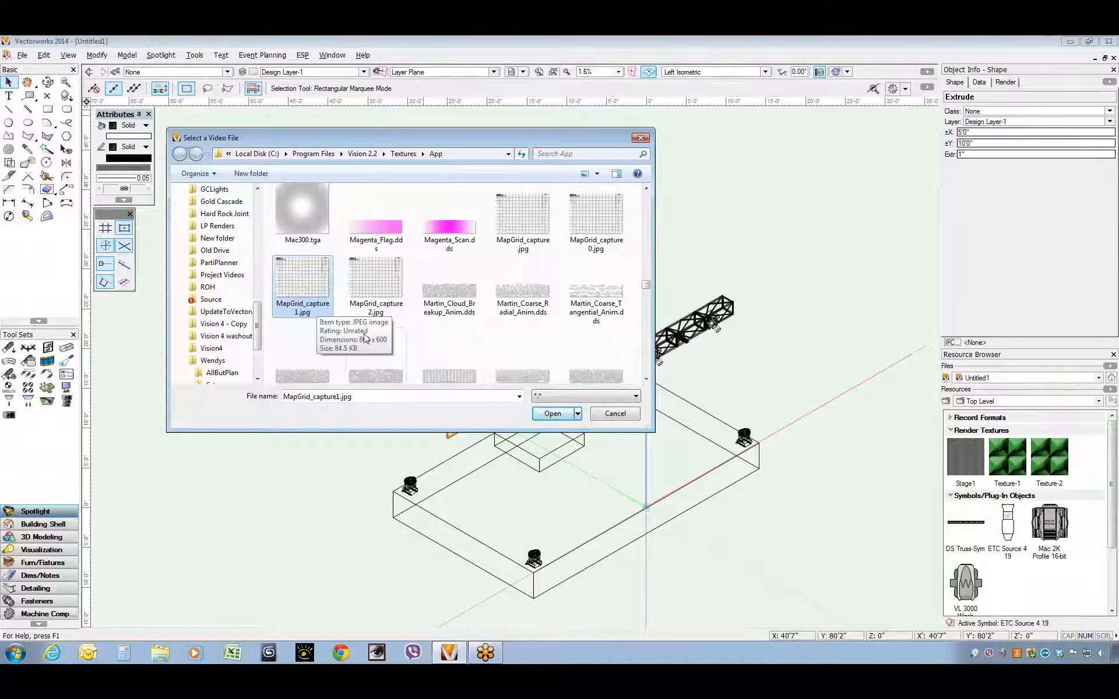
double_click(318, 307)
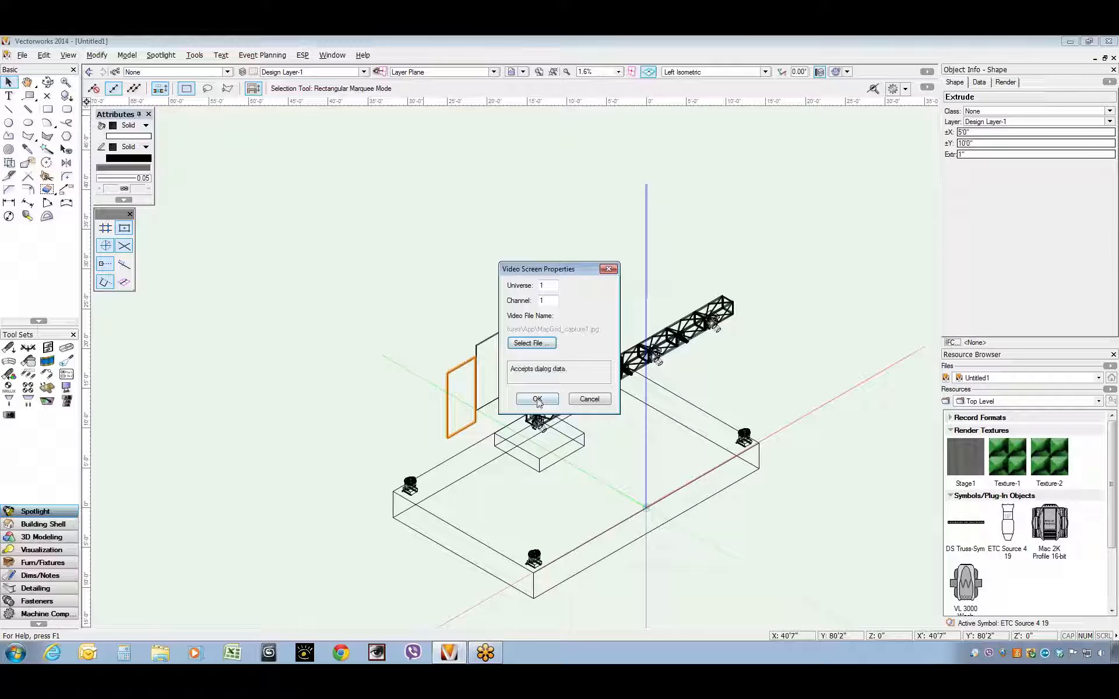
click(537, 399)
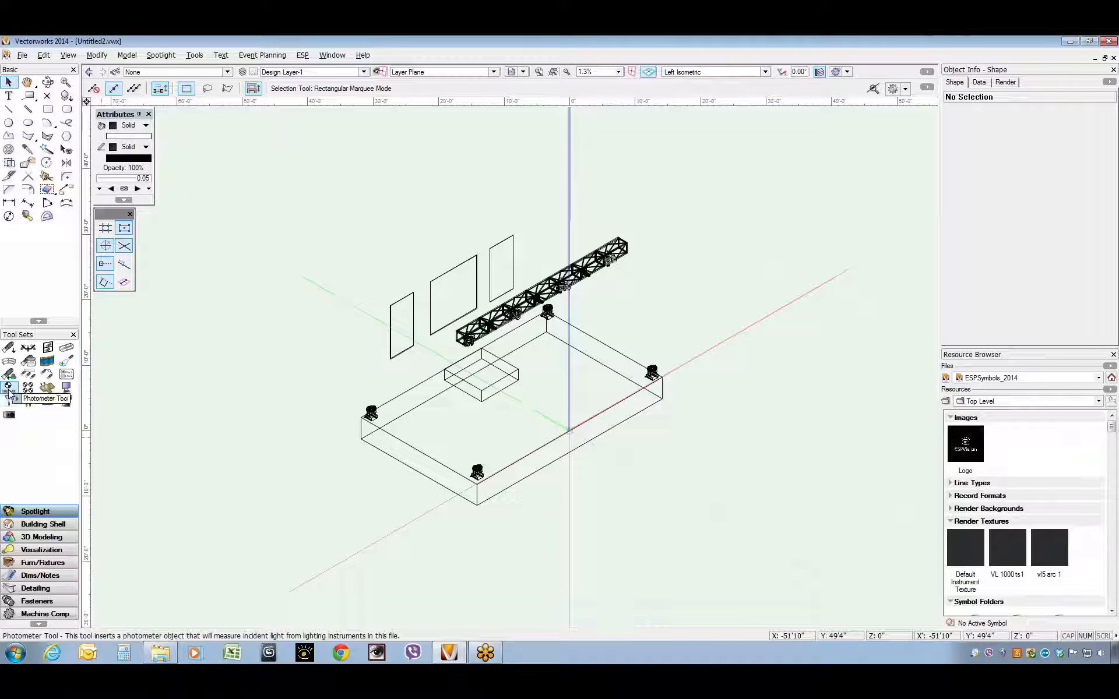
Step: Place a focus point named Drum Riser at the centre of the riser's top, with a focus height of 2'
click(65, 366)
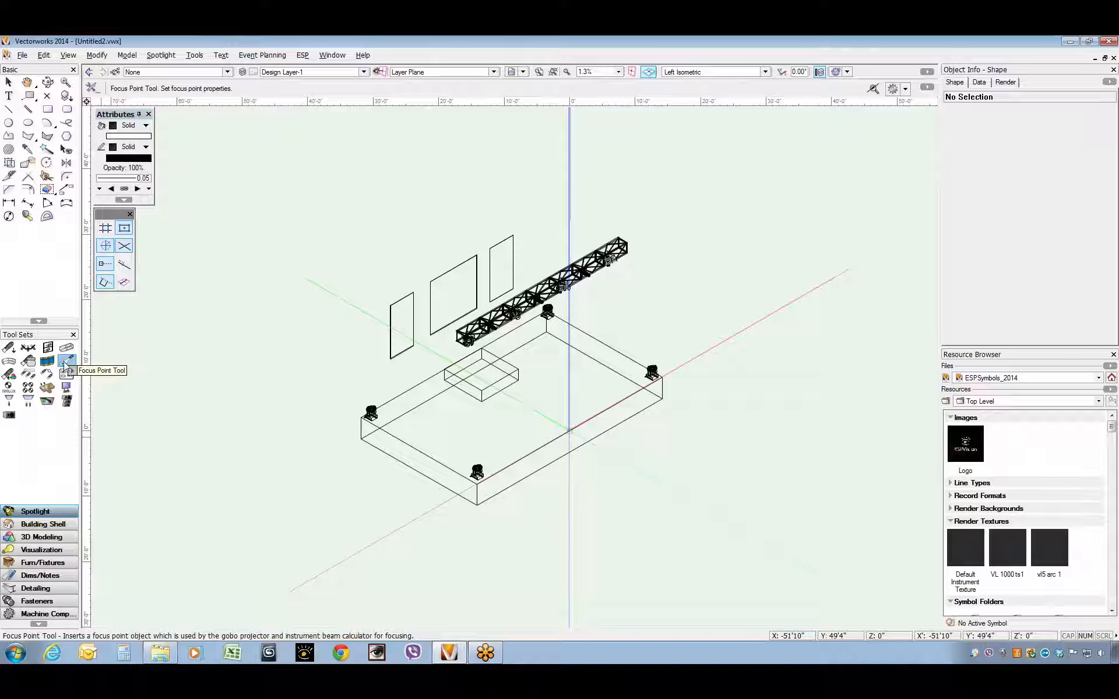
click(482, 369)
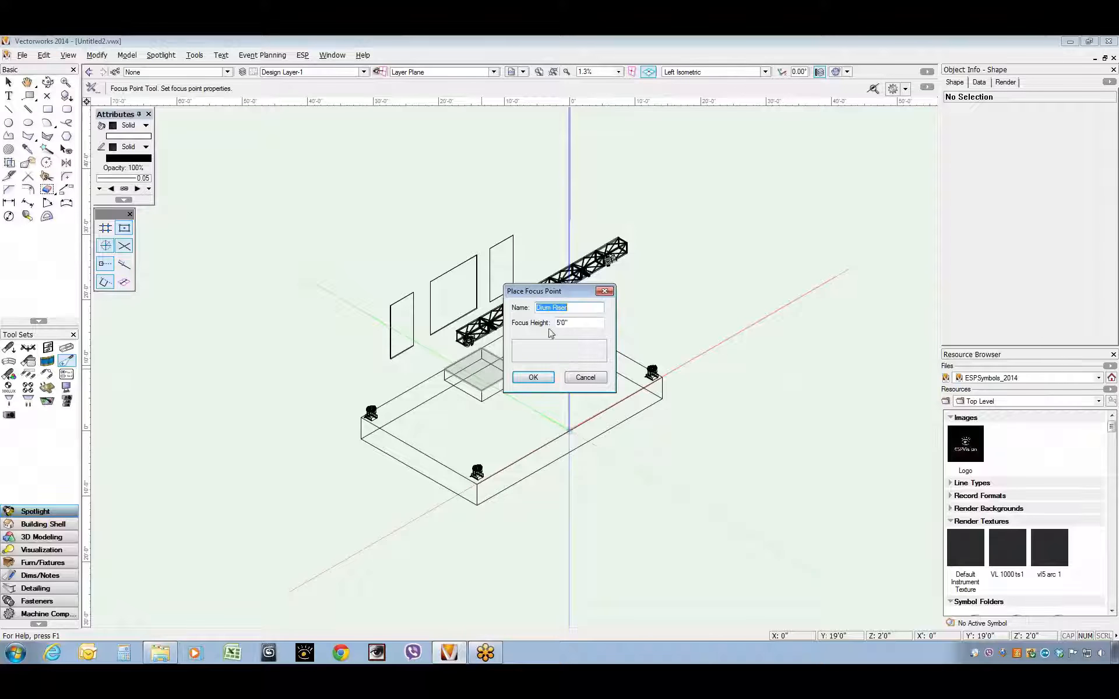
key(Tab)
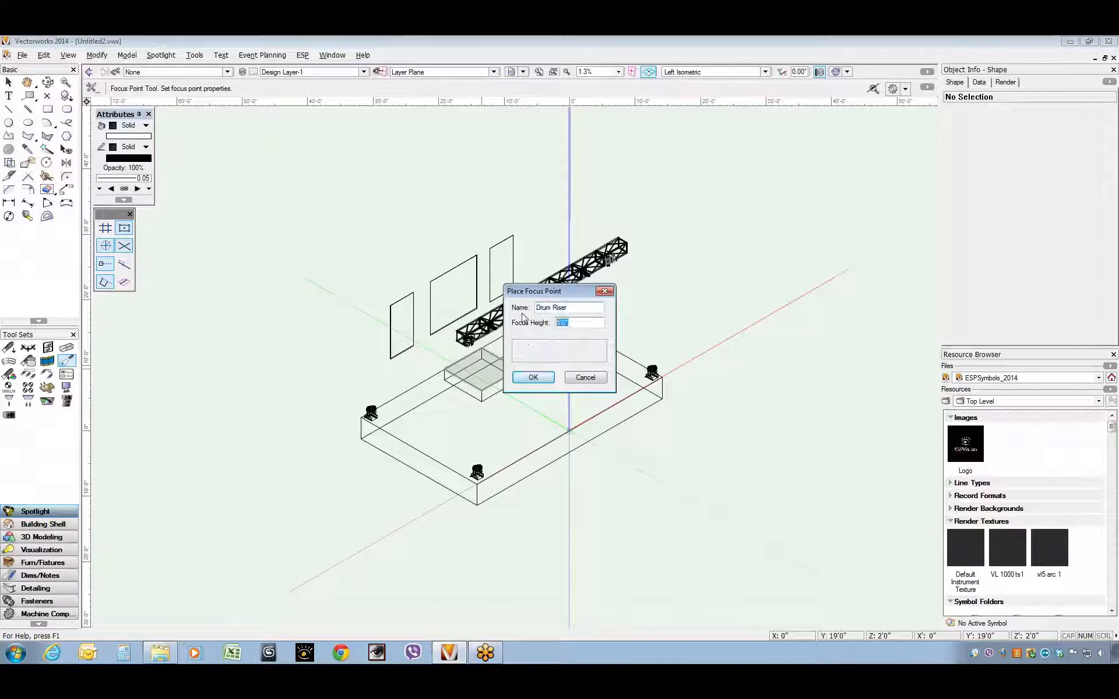
text(2)
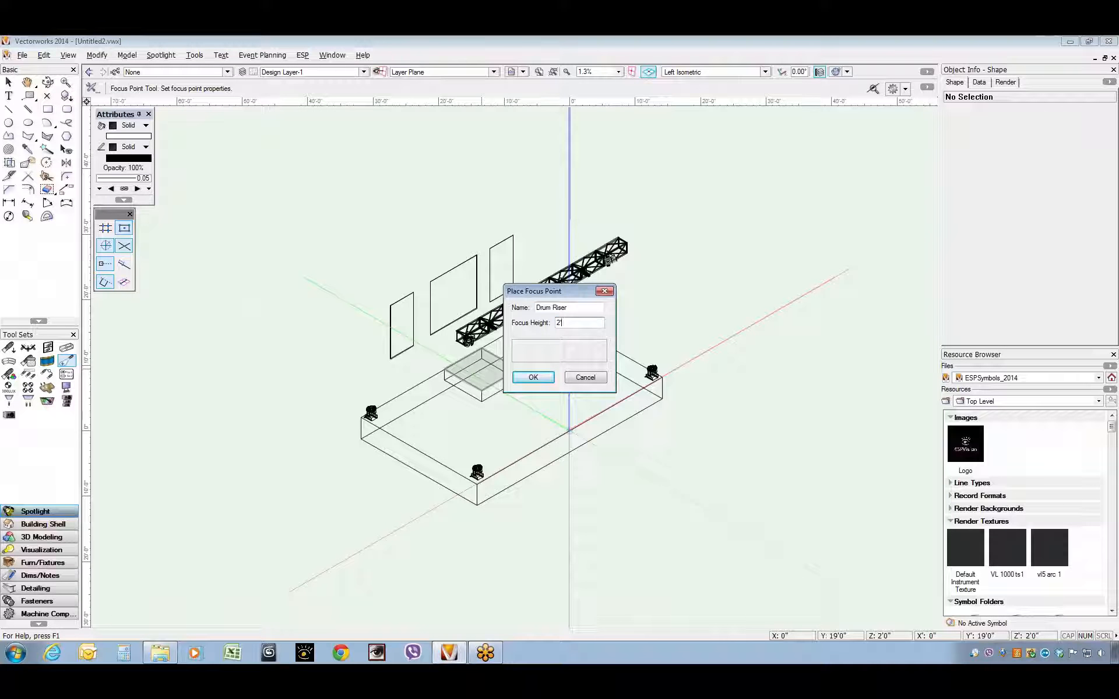
text(')
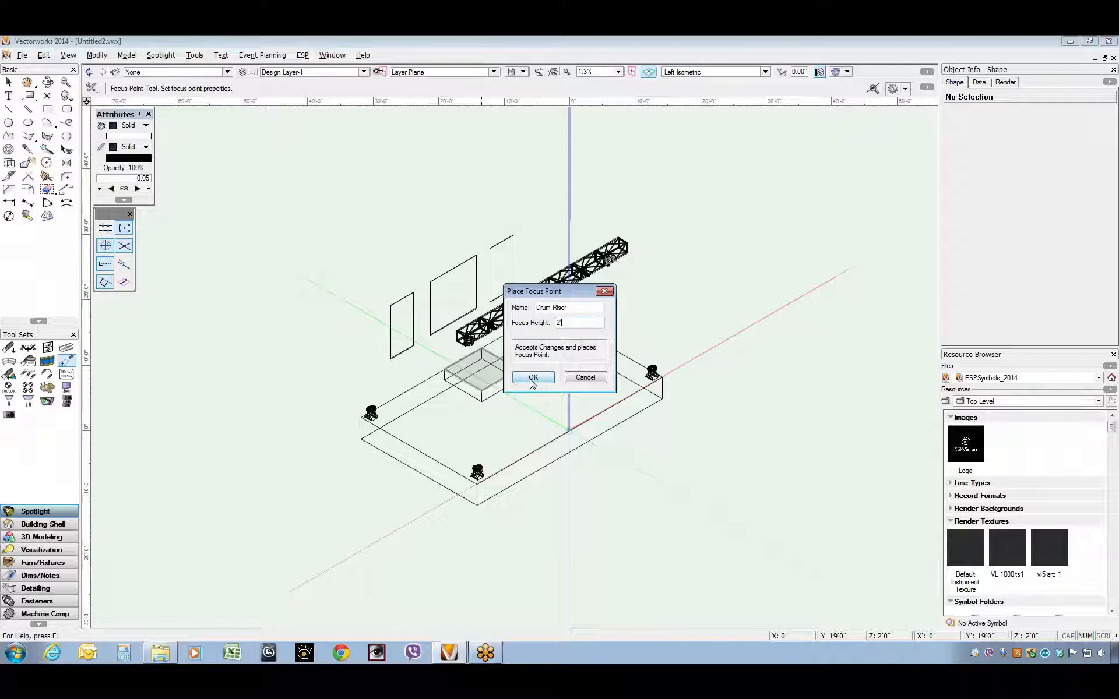
click(533, 377)
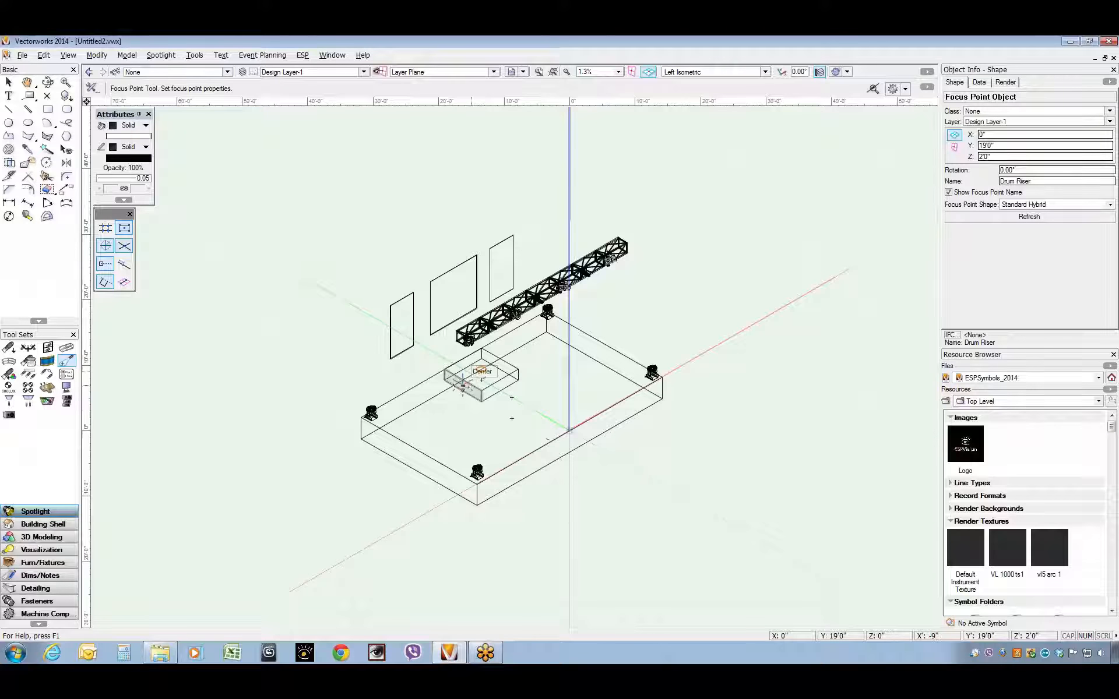
Step: Examine the focus point on the riser up close and show the whole stage in the Top view
scroll(472, 376, up, 6)
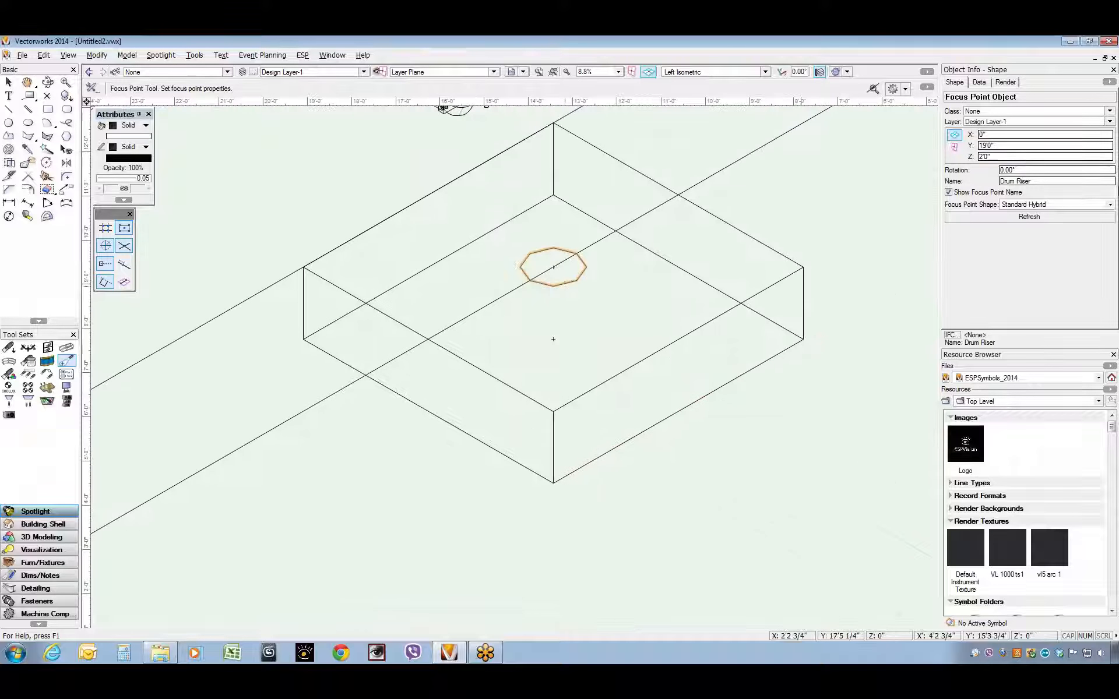
scroll(841, 259, down, 4)
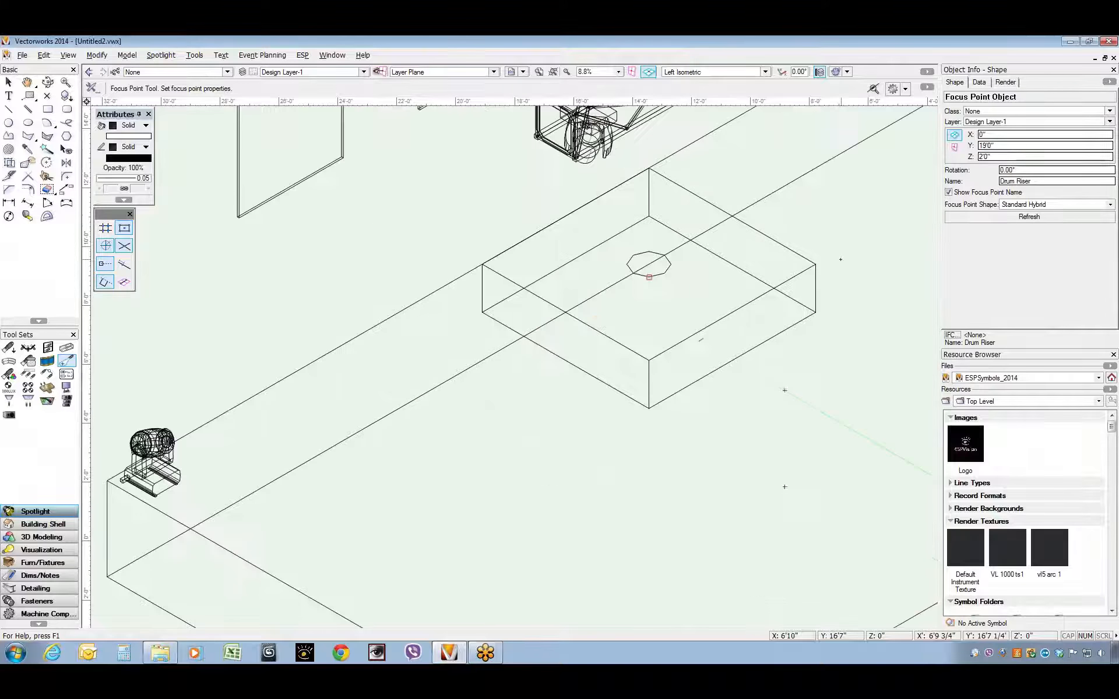
middle_drag(682, 326, 574, 350)
key(KP_5)
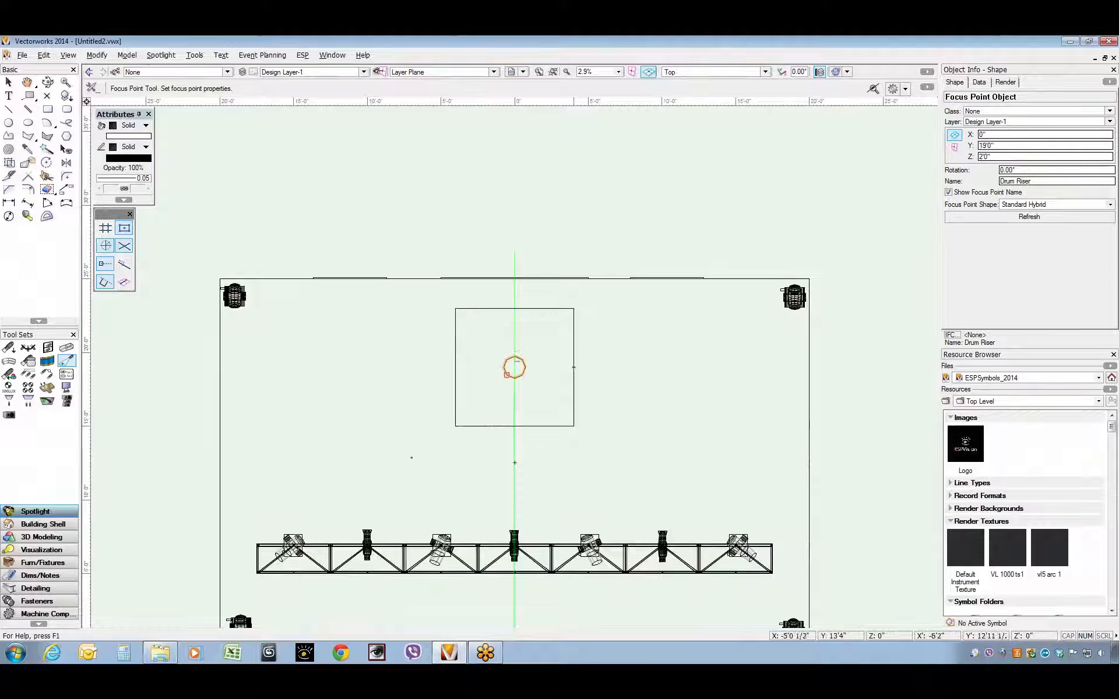
middle_drag(408, 445, 403, 389)
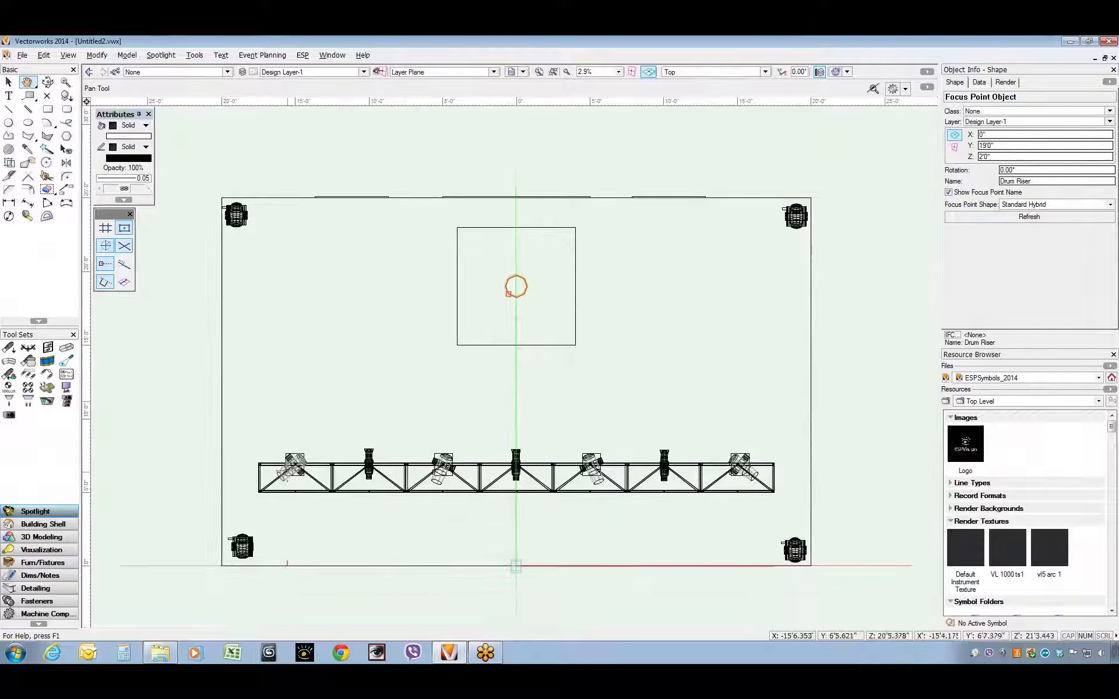
Step: Turn on beam drawing for the four VL 3000 Wash fixtures on the truss and check their focus assignment
click(583, 382)
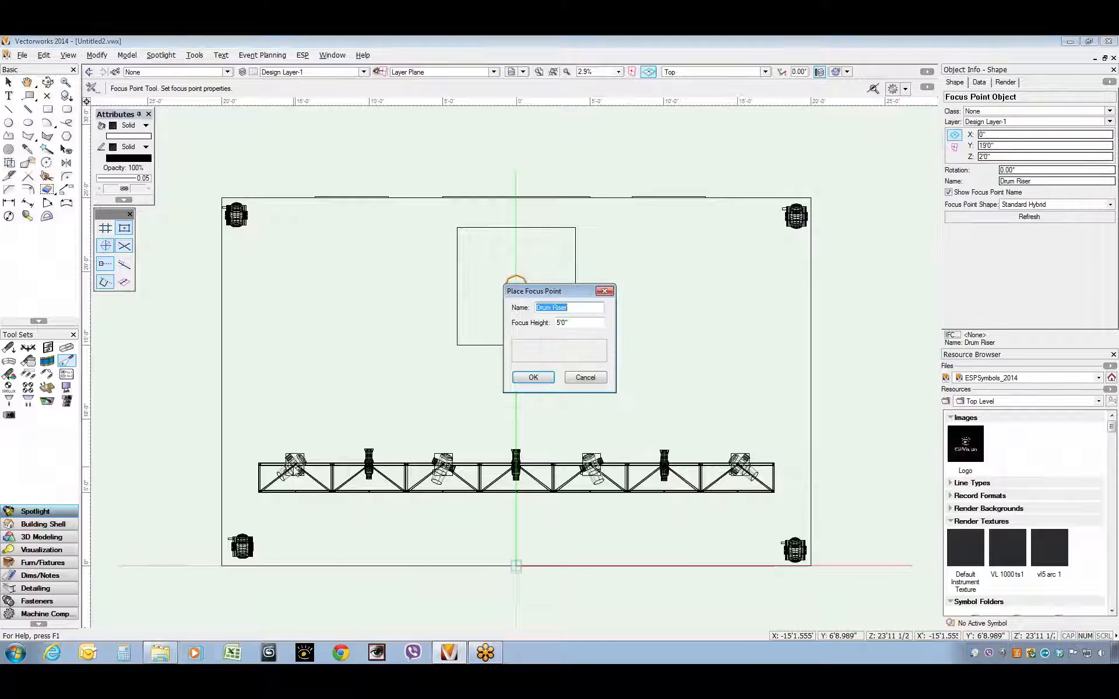
click(599, 378)
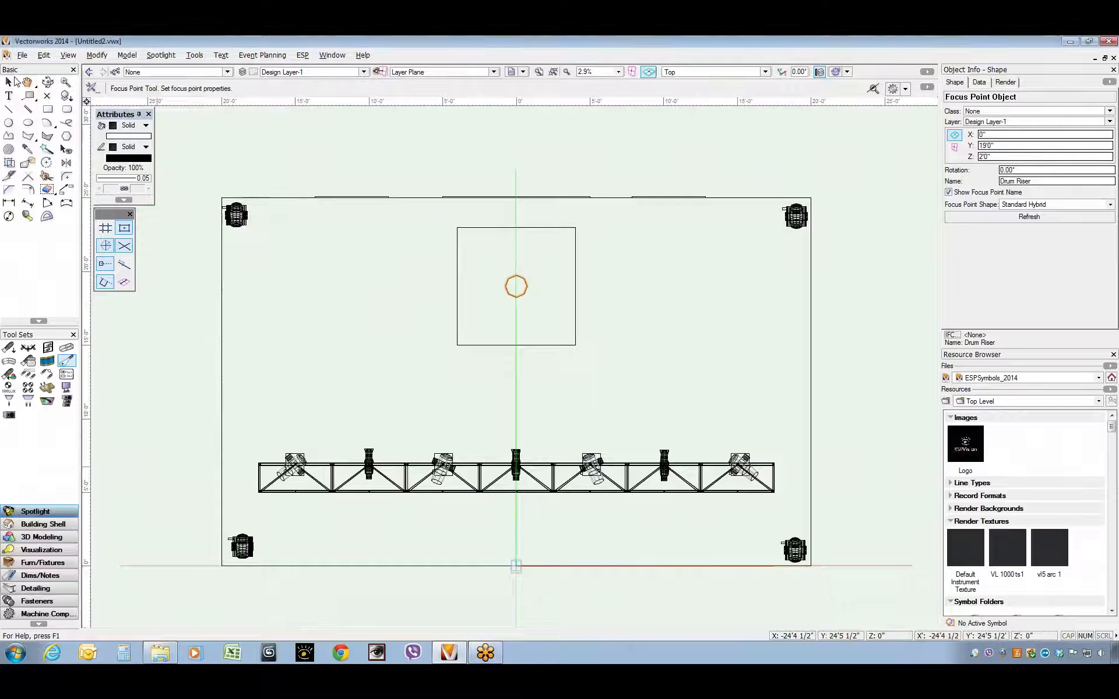
click(9, 81)
click(297, 466)
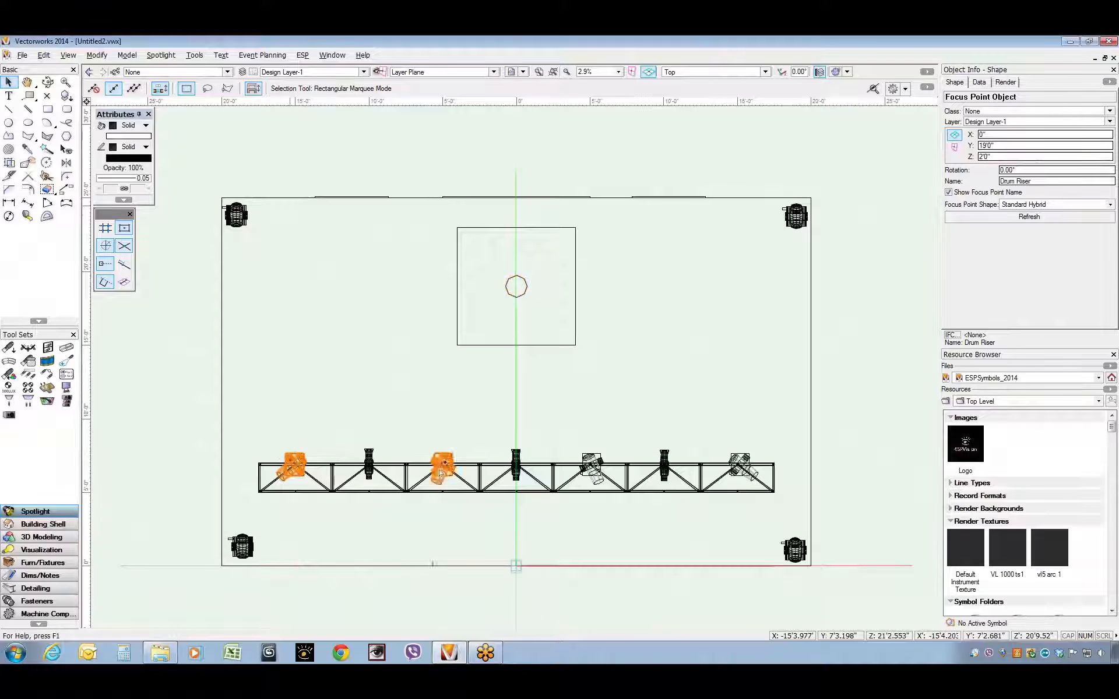
shift+click(441, 468)
shift+click(596, 474)
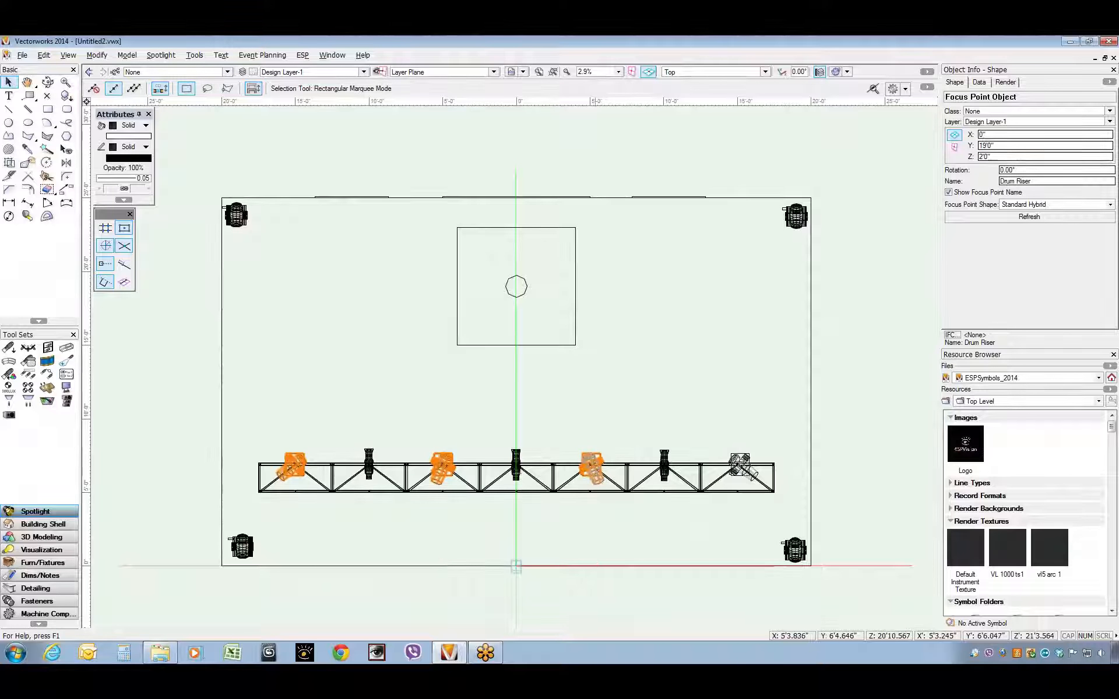
shift+click(741, 465)
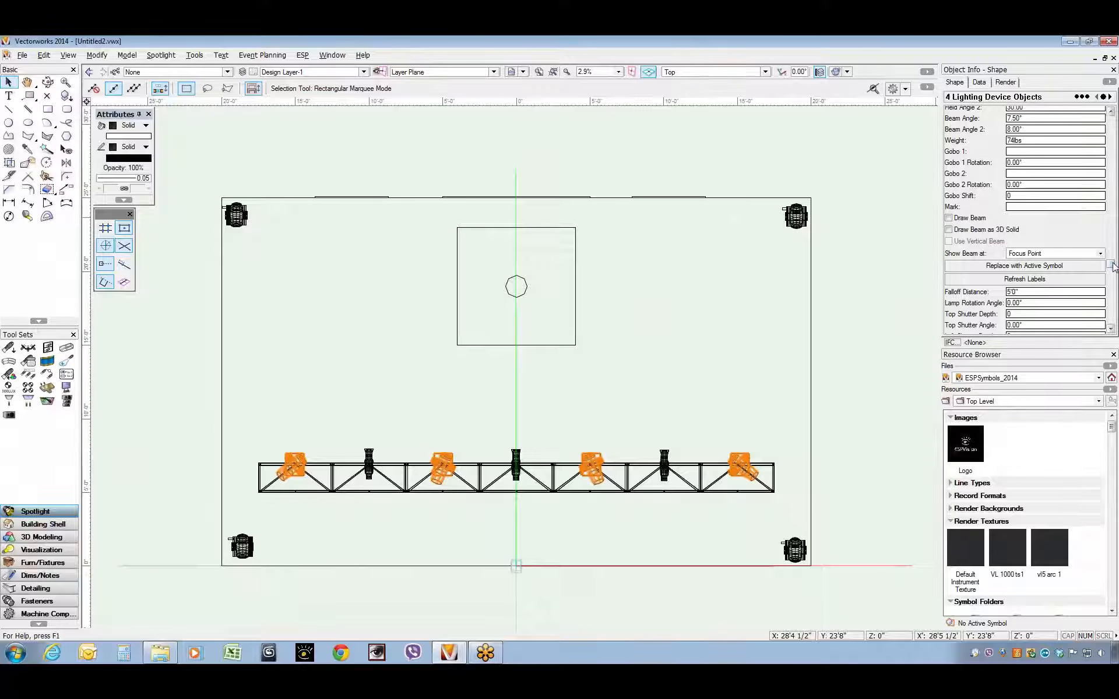
scroll(1114, 263, down, 1)
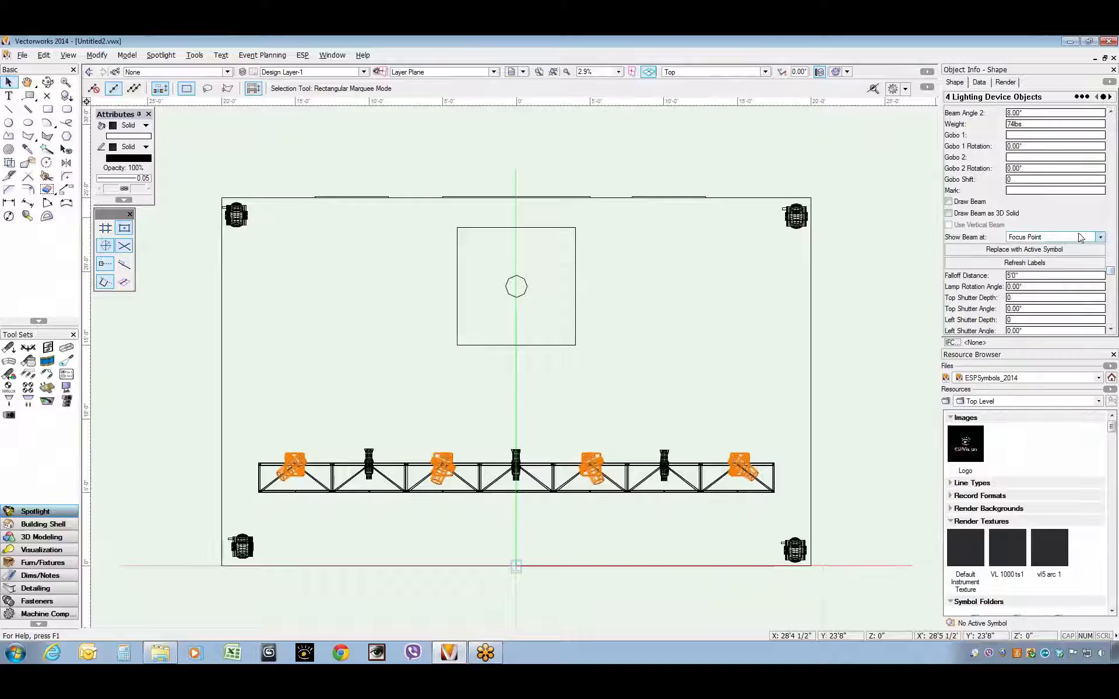
click(949, 202)
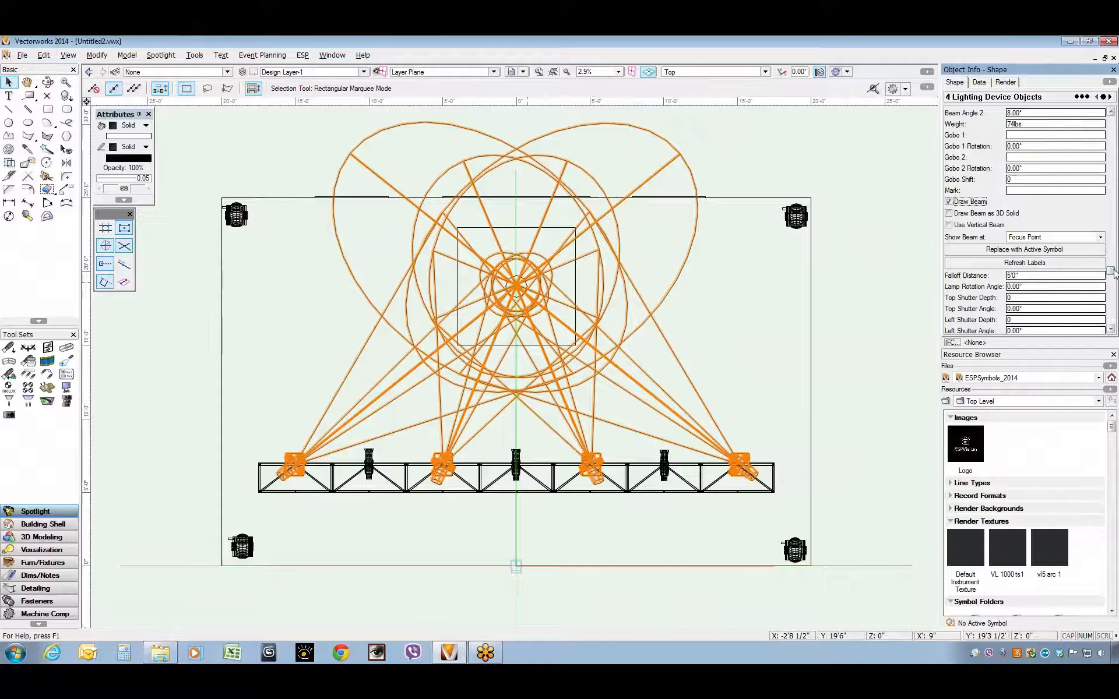
scroll(1044, 305, down, 3)
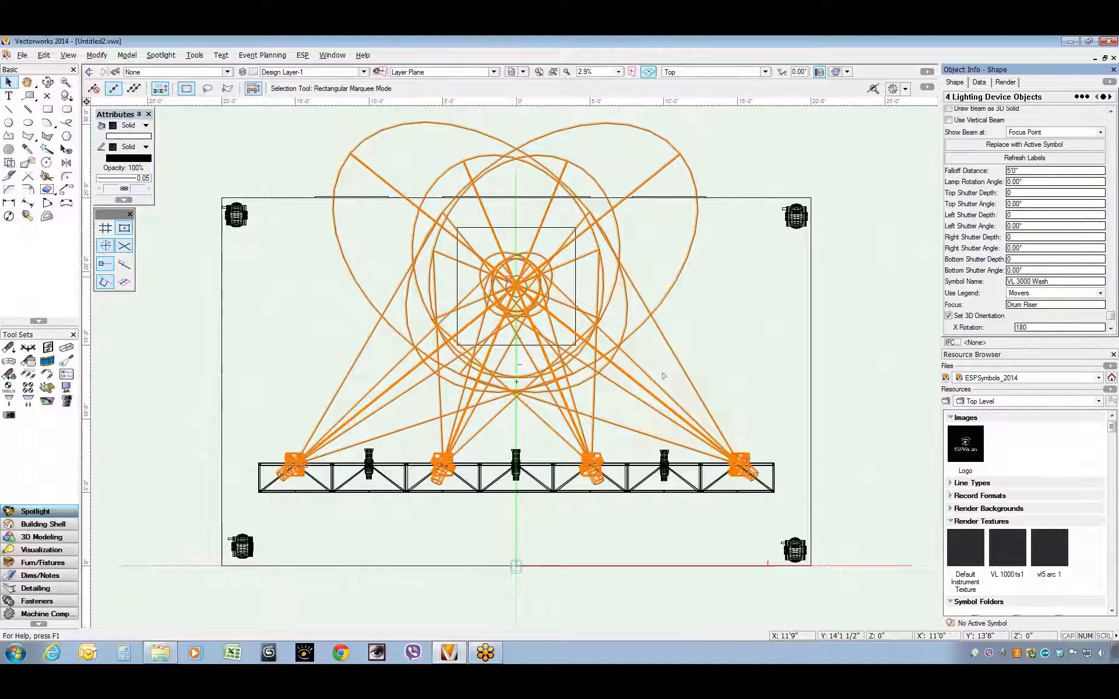
middle_drag(556, 424, 619, 361)
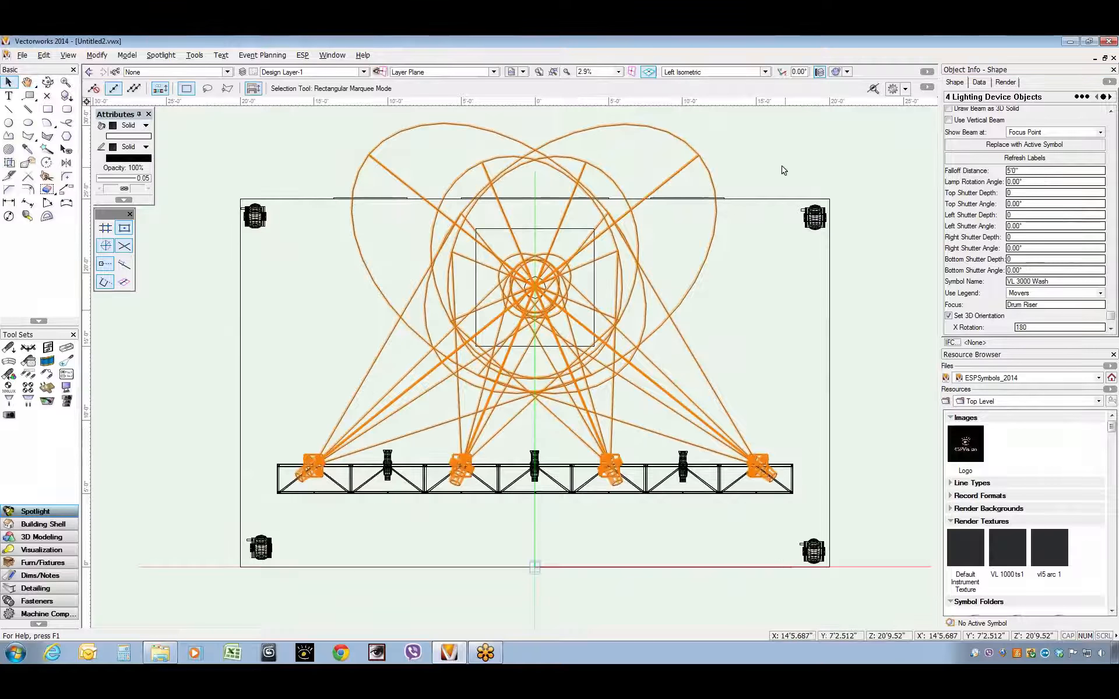
Step: In the Untitled1 drawing, show the Front view and export the stage as an ESP Vision scene named Webinar
key(KP_1)
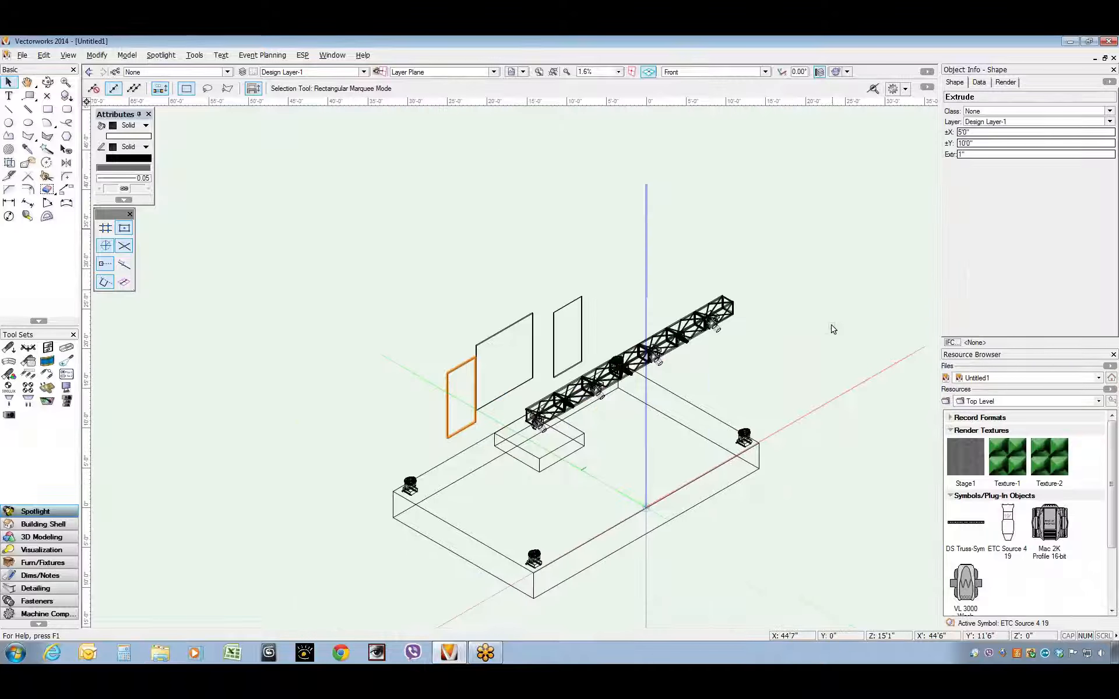
key(KP_2)
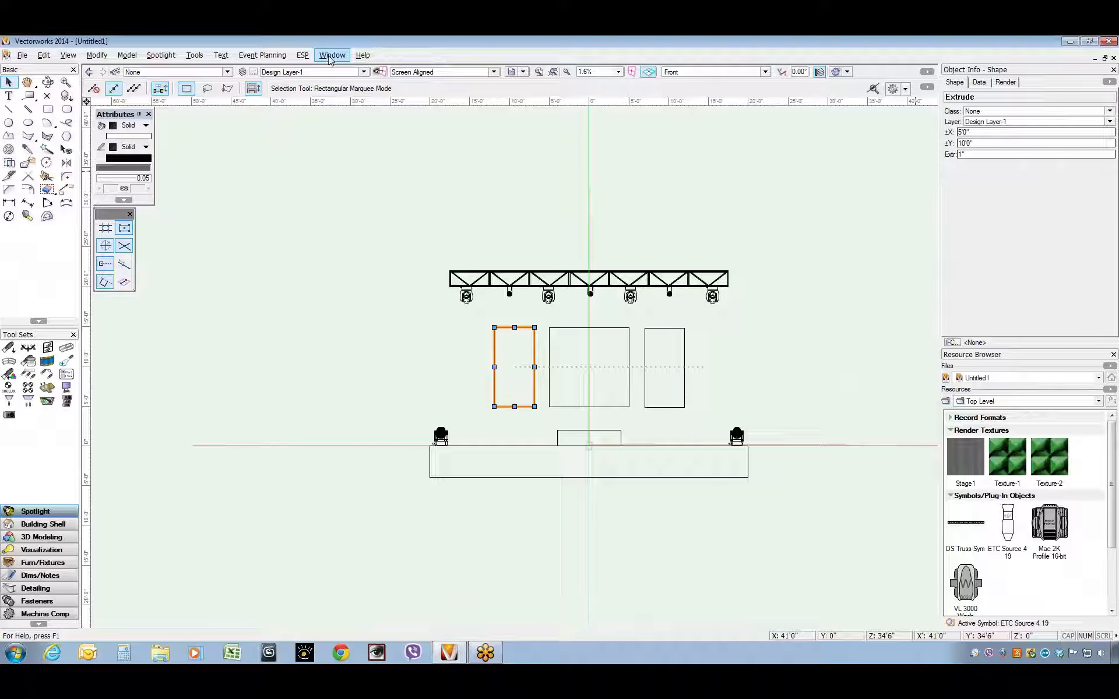
click(302, 55)
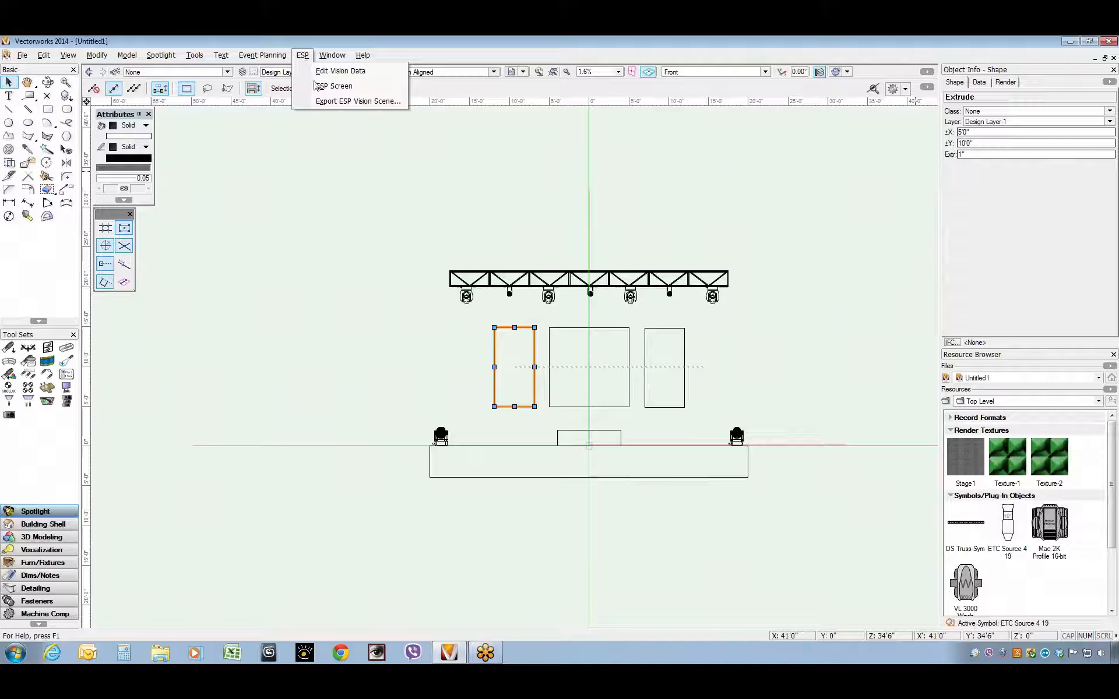
click(327, 103)
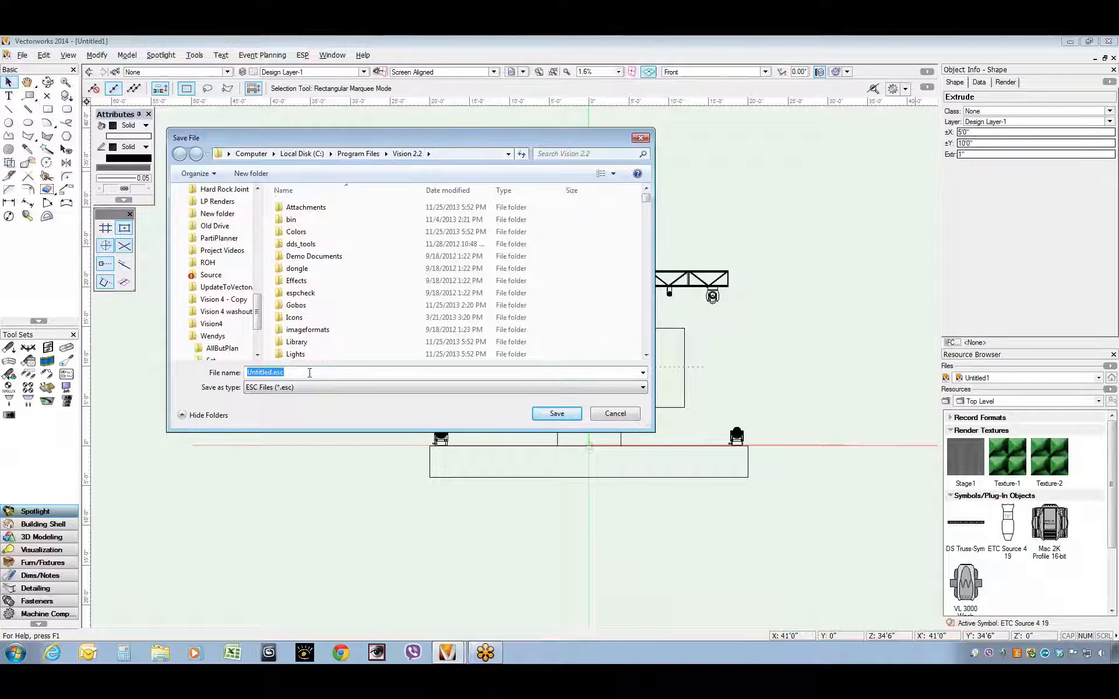
text(Webinar)
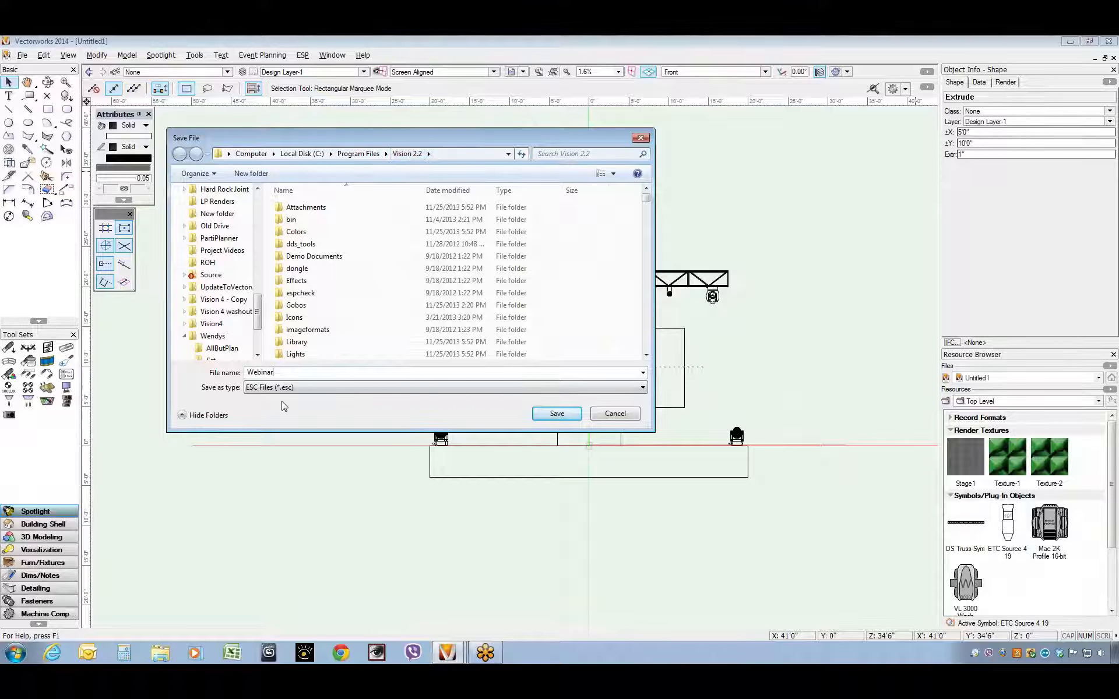
click(554, 416)
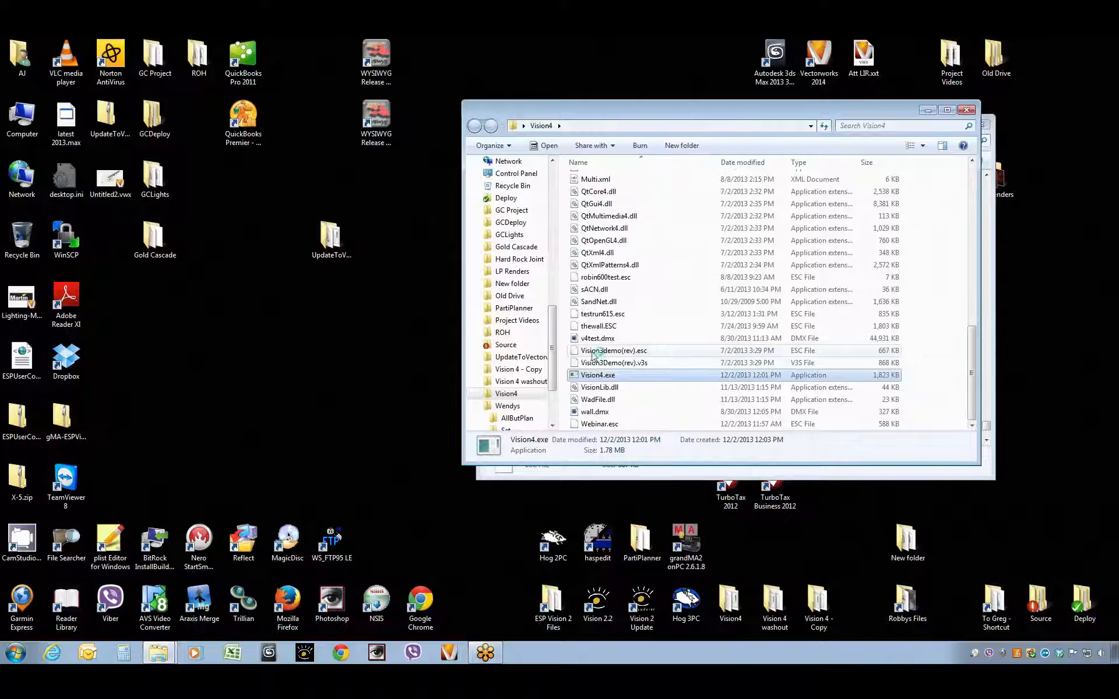
Step: Close both folder windows and, in Vision 4.0, choose the Hippo:192.168.30.22 source for capture input number 0
click(967, 110)
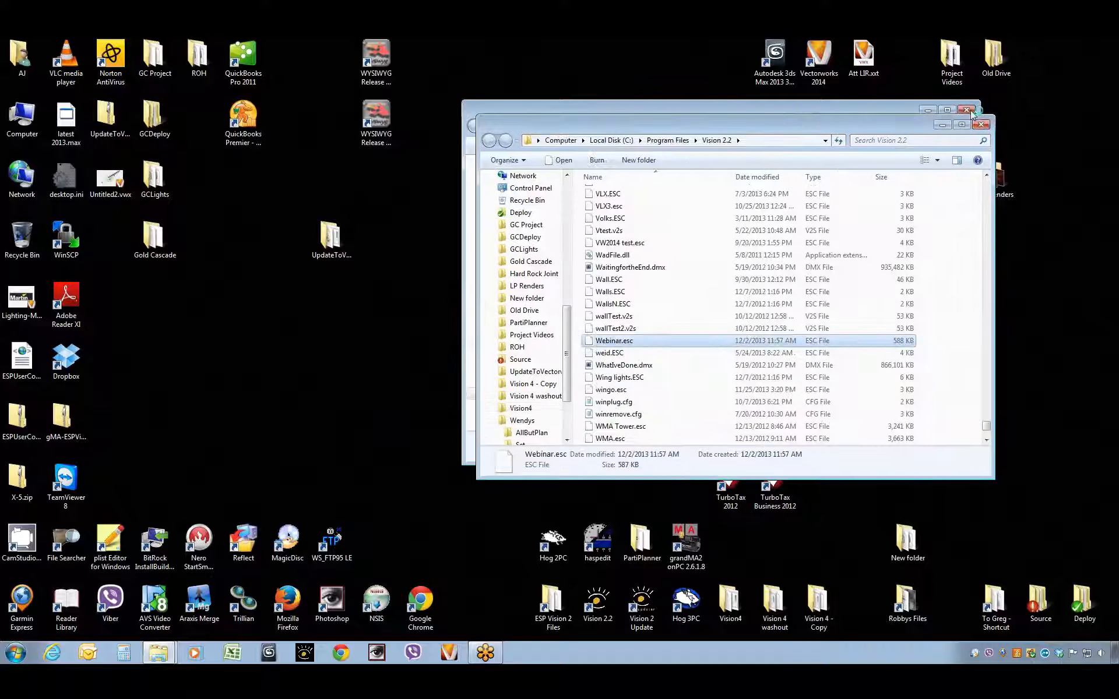
click(981, 124)
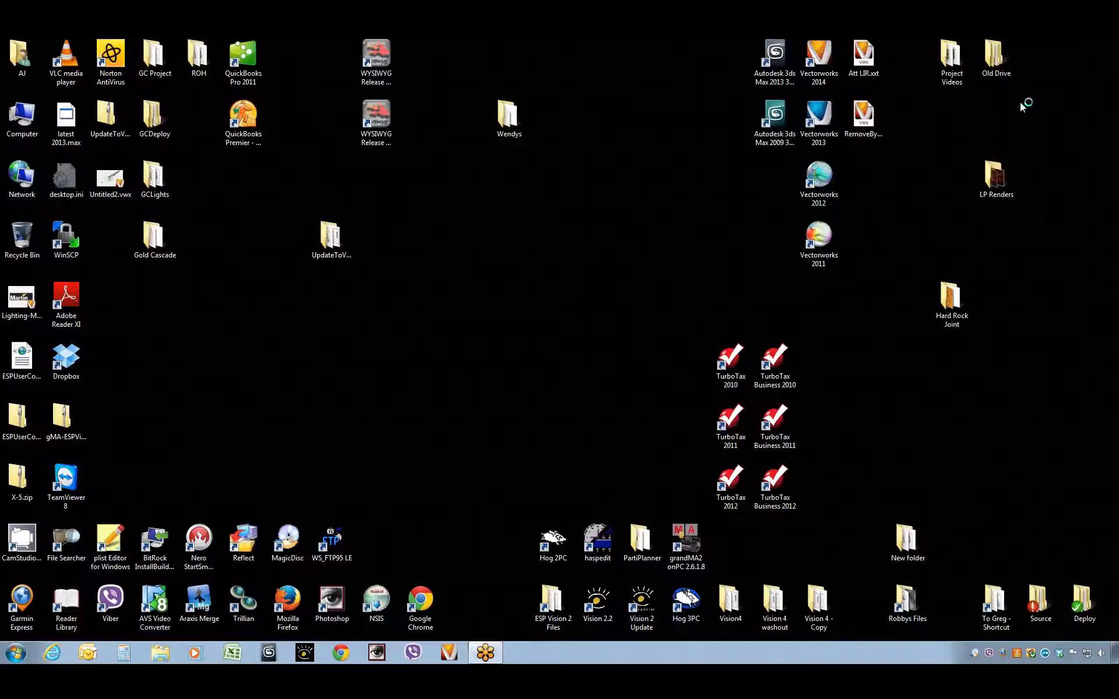
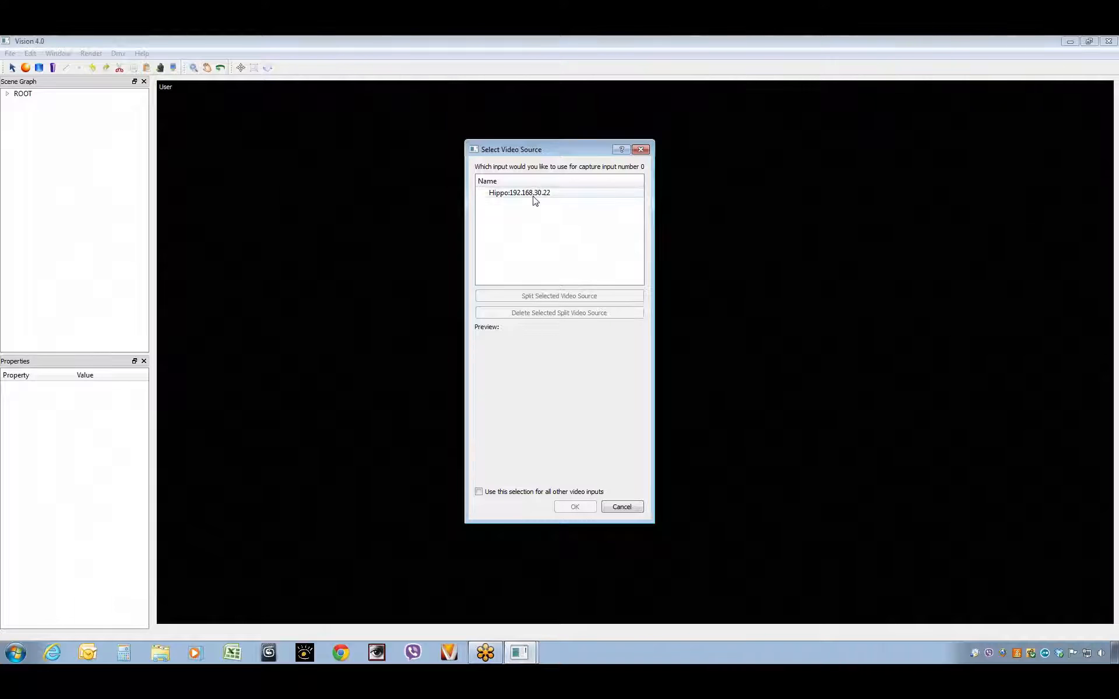
click(535, 194)
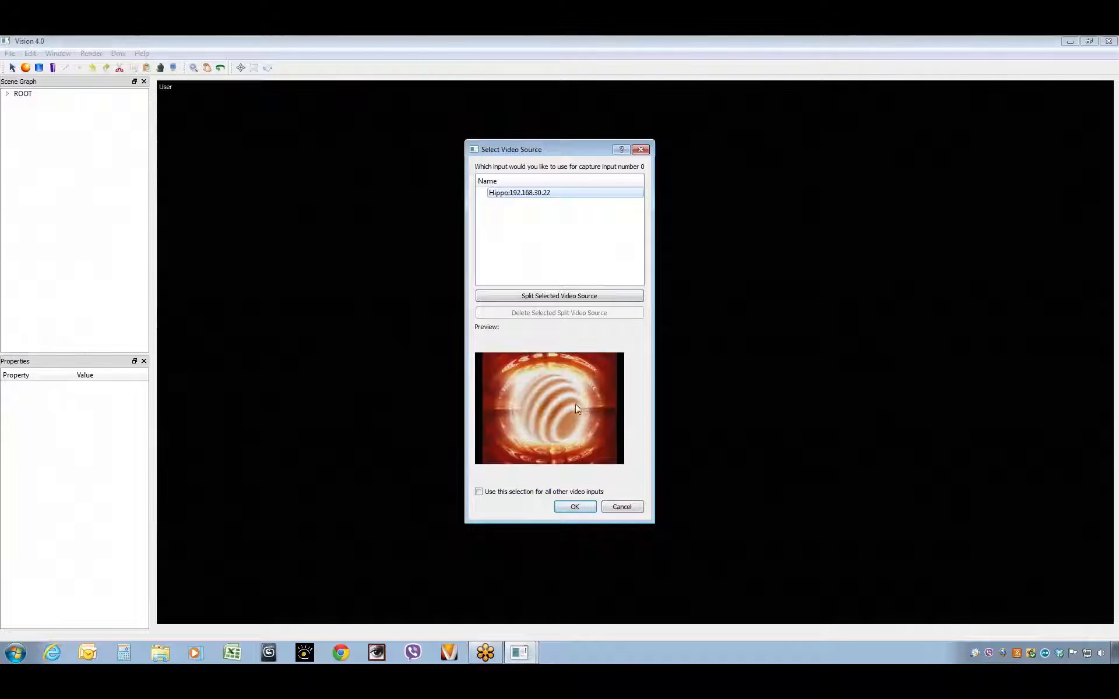
click(584, 508)
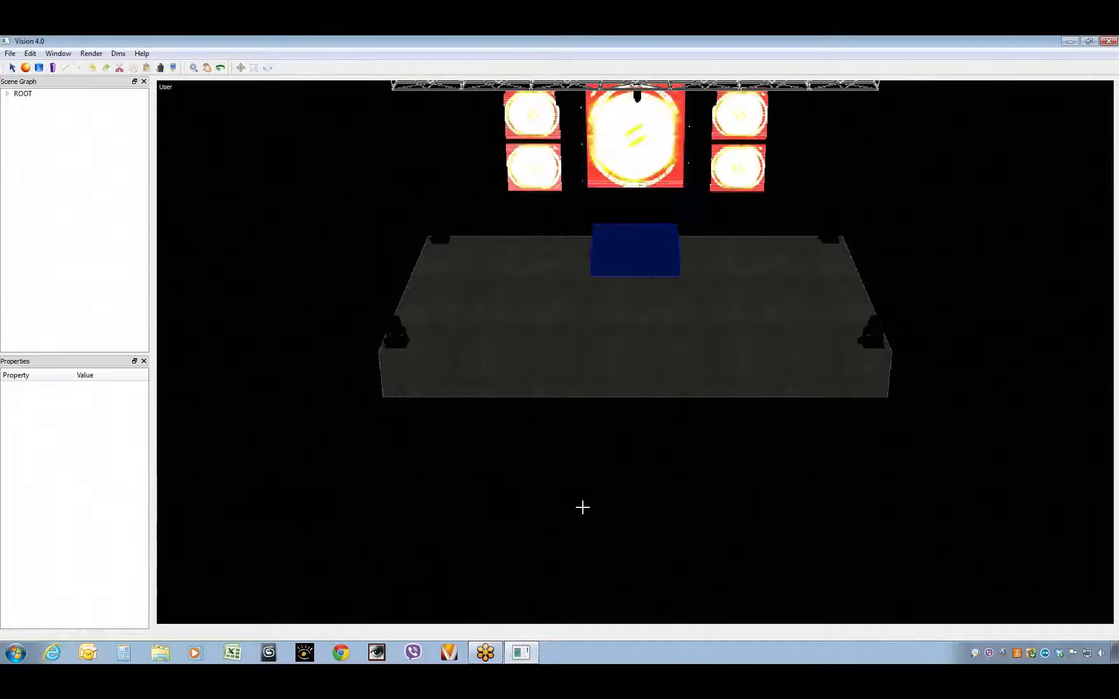
Step: In the scene's global properties, set Exposure to 50 and the "Volumetric A..." value to 0.20
middle_drag(684, 270, 742, 352)
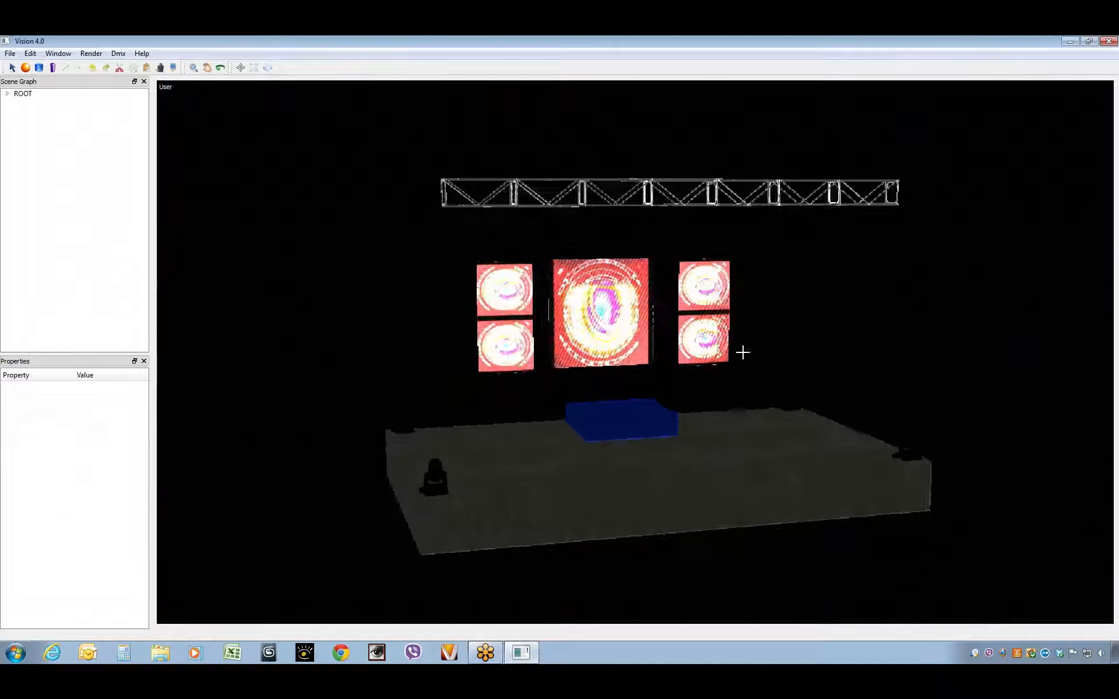
click(23, 94)
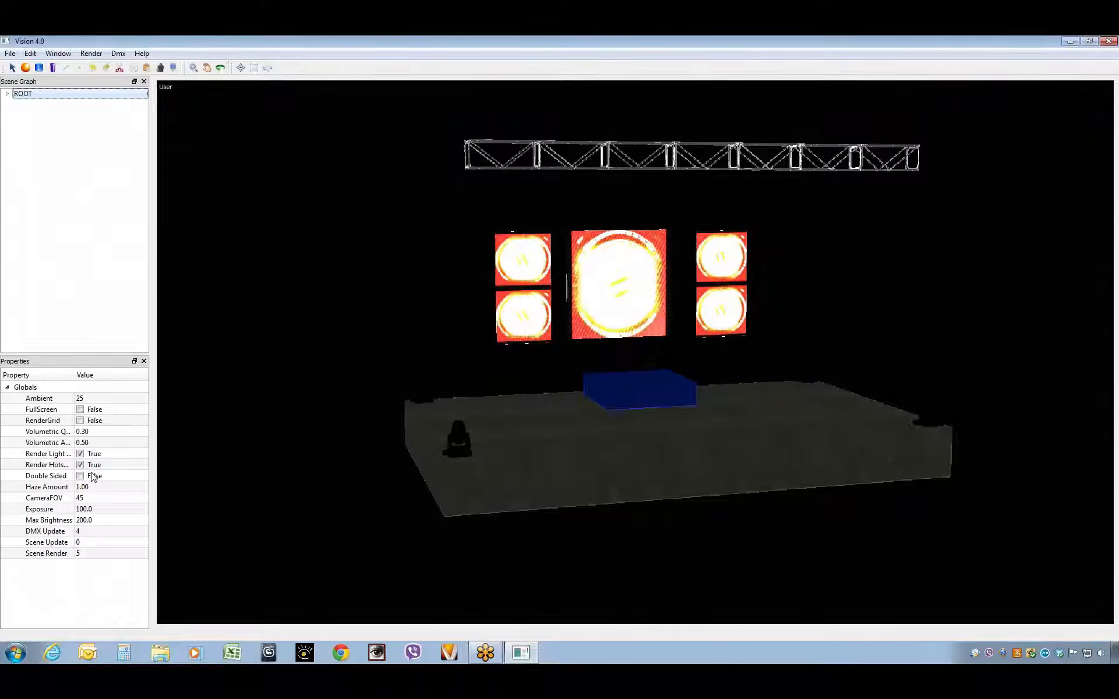
click(107, 514)
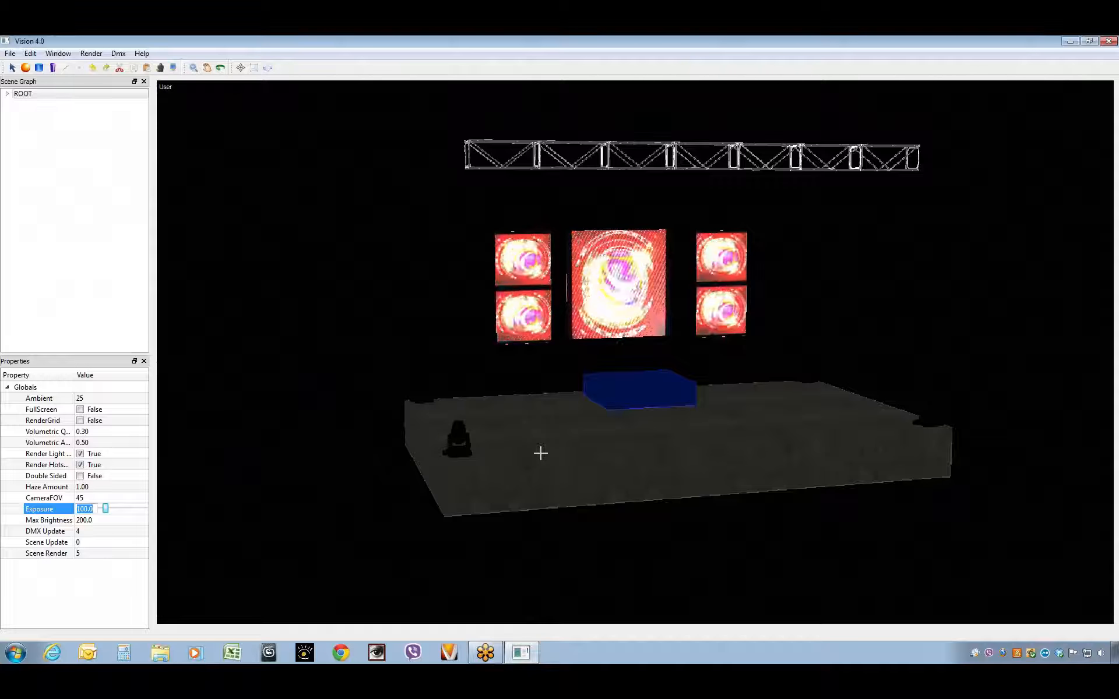
text(50)
key(Return)
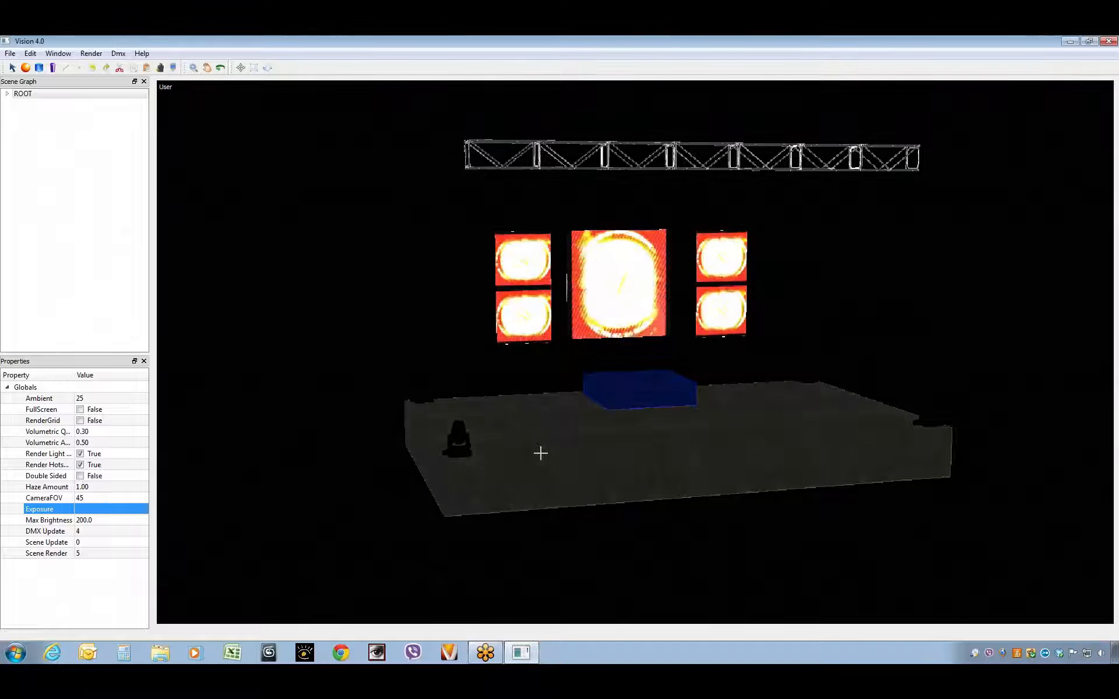
click(108, 444)
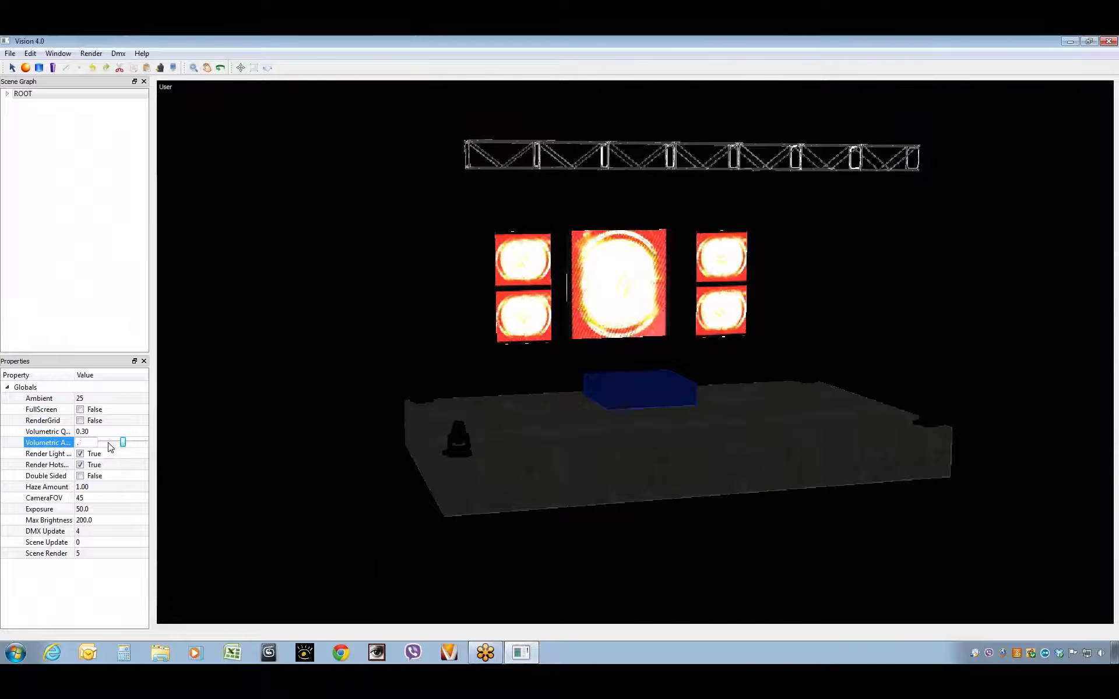
click(111, 445)
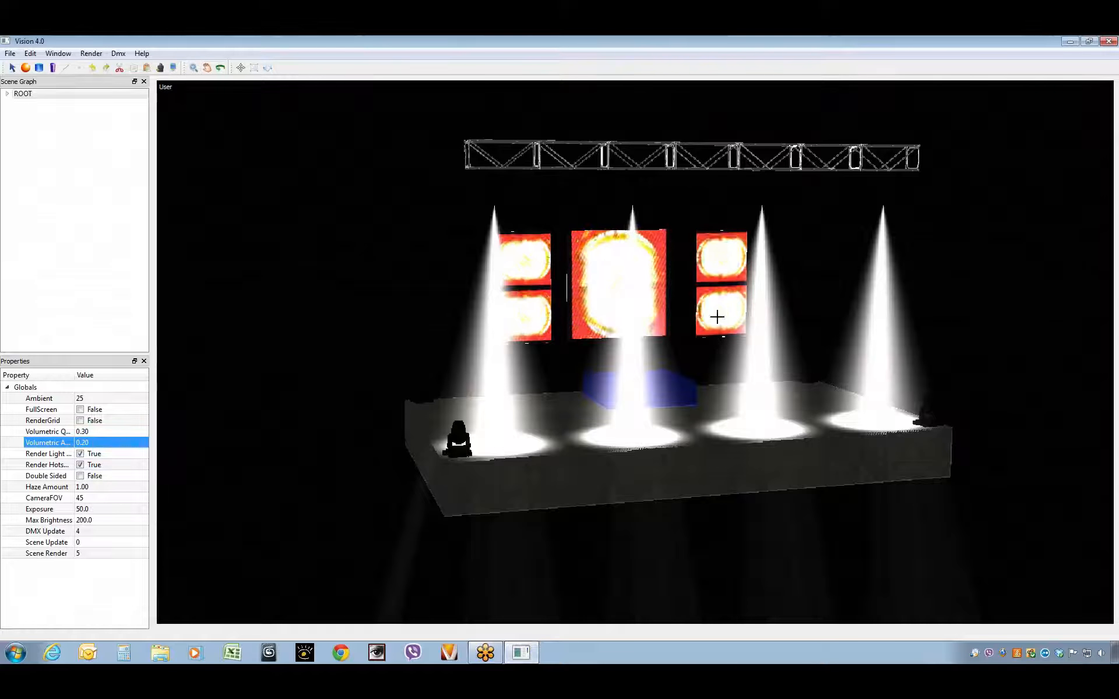
Step: Dismiss the CPU usage alert and examine the light beams and video screens from both sides of the stage
middle_drag(704, 297, 874, 462)
scroll(875, 463, up, 2)
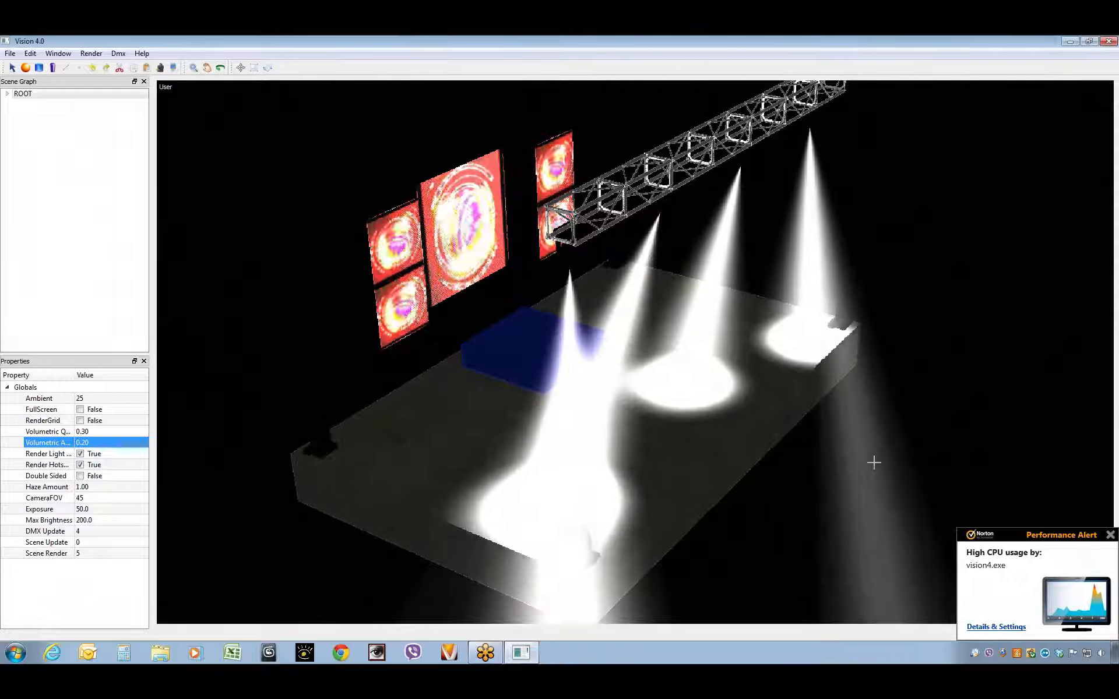
click(1110, 534)
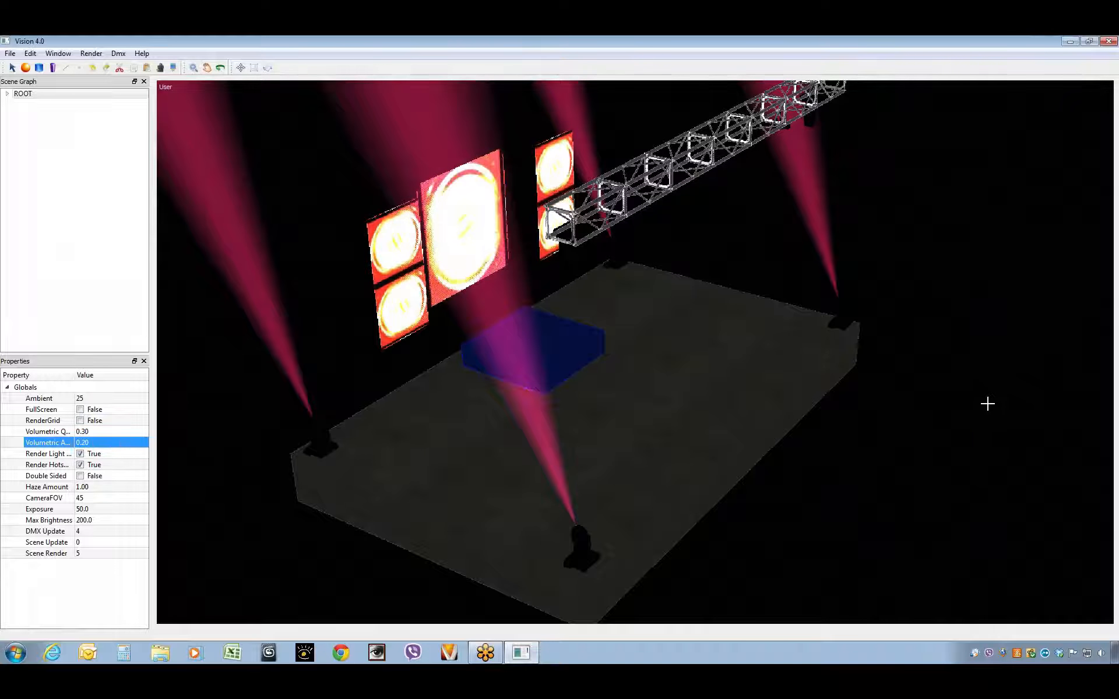
middle_drag(820, 459, 591, 383)
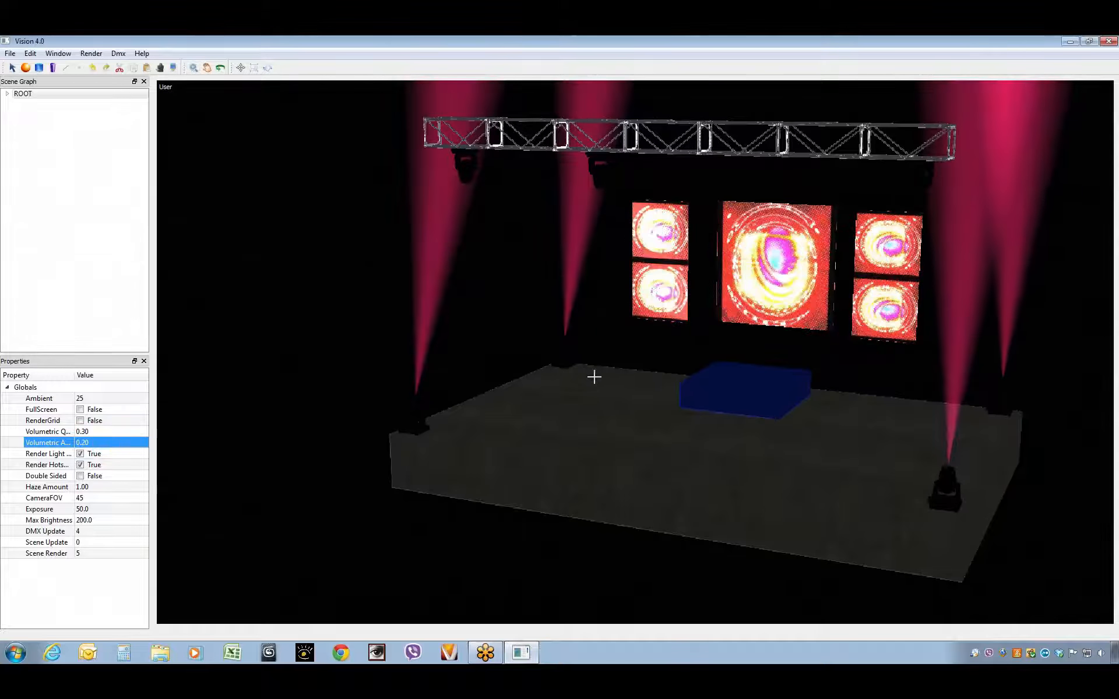
Step: Show the scene in four viewports, frame the stage in the Top, Front and Right views, and render Top as Solid
key(space)
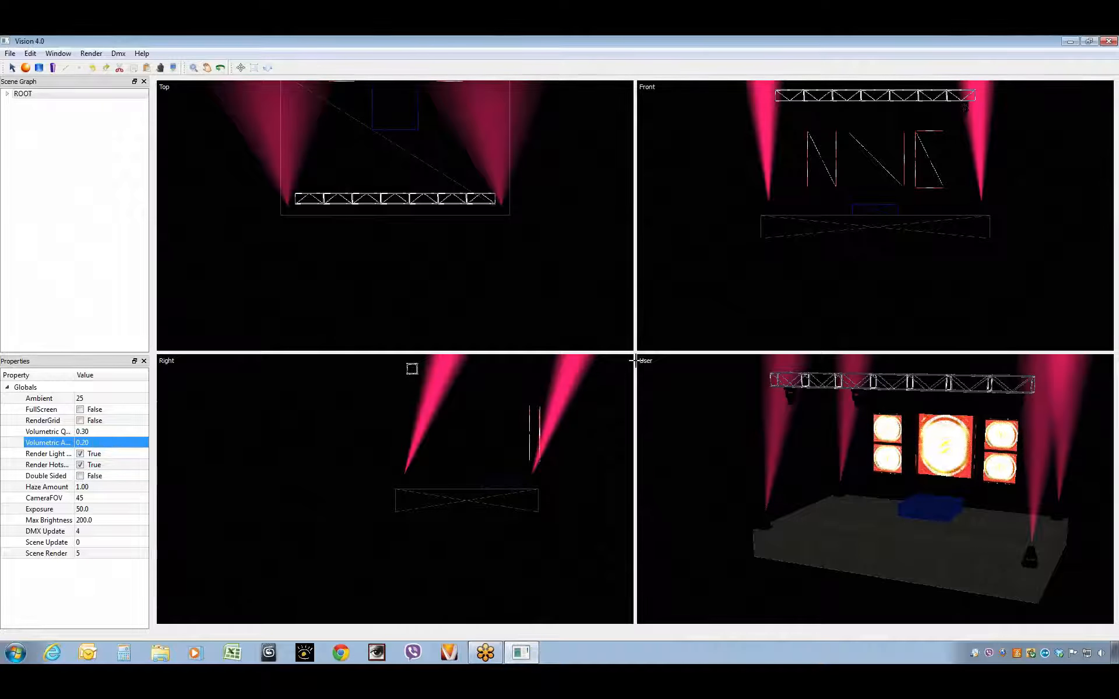
middle_drag(407, 201, 407, 306)
middle_drag(861, 210, 860, 309)
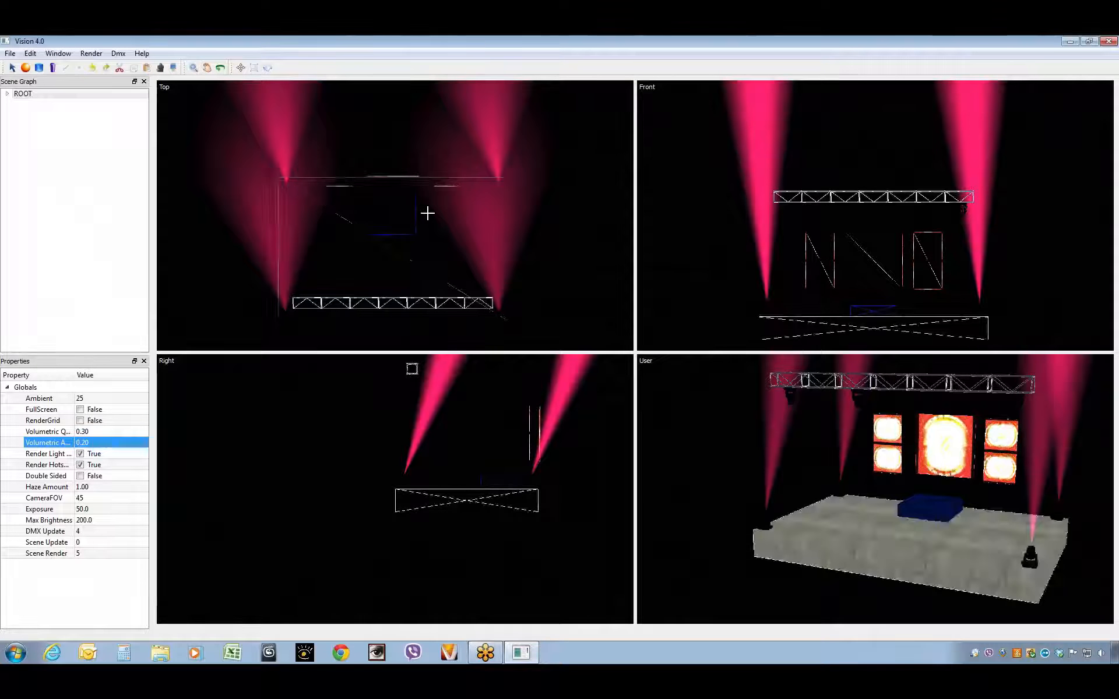
click(166, 88)
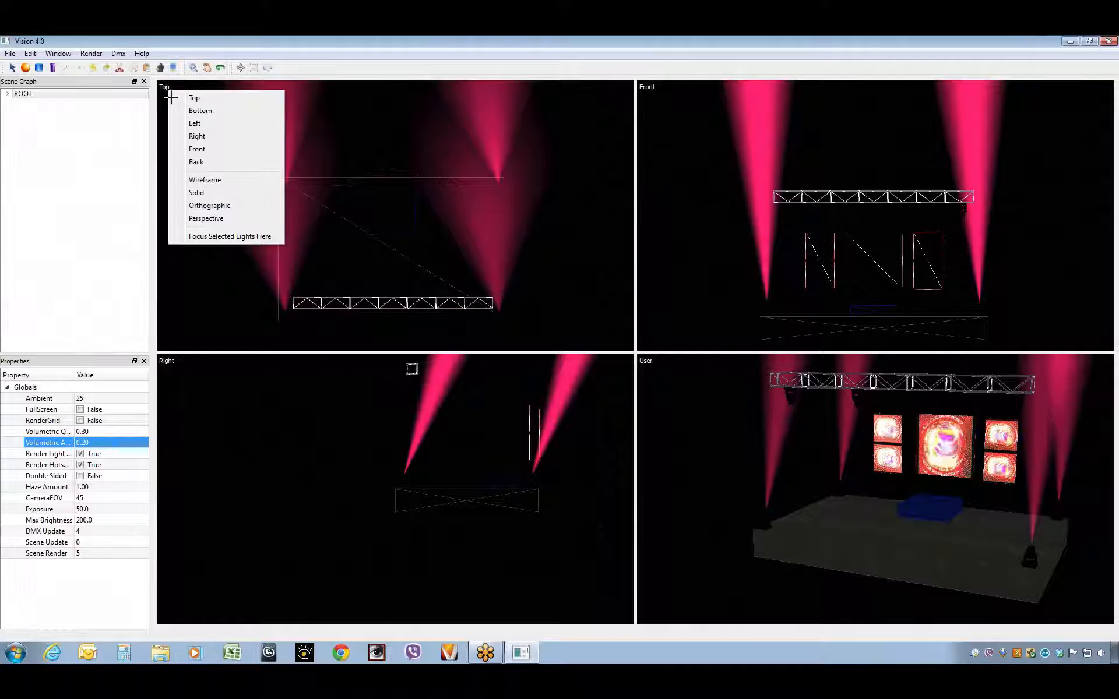
click(198, 193)
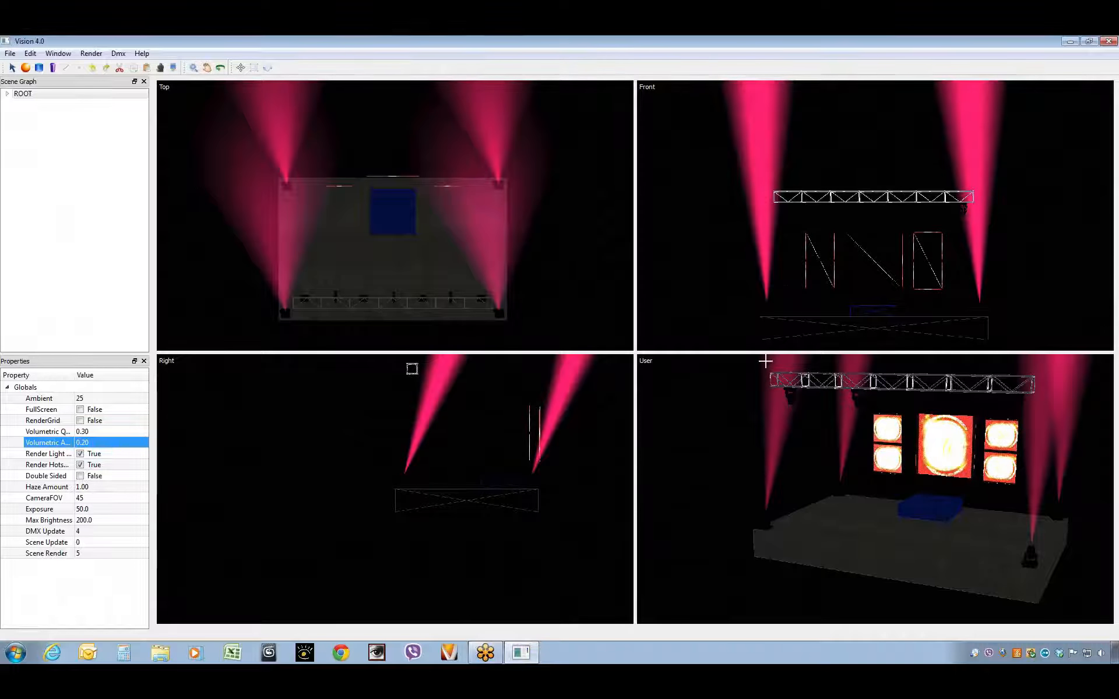
middle_drag(477, 422, 360, 499)
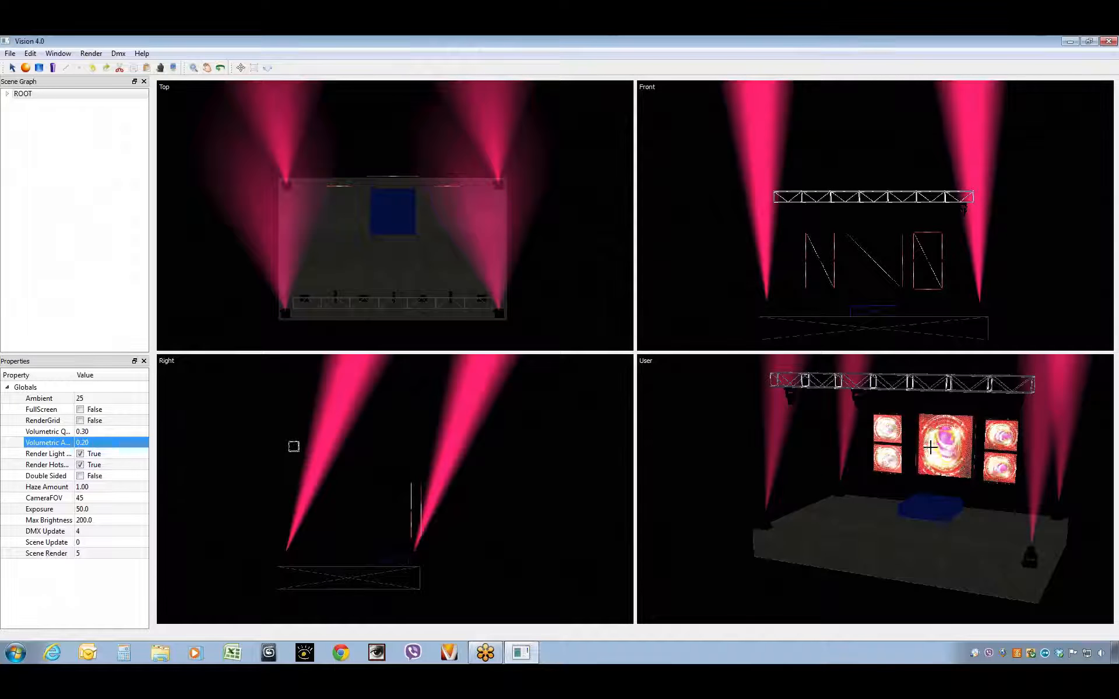
Step: Select ETC Source 4 19 fixtures 301 to 303 in the scene graph and focus them on the blue platform in the Top view
click(7, 94)
click(19, 103)
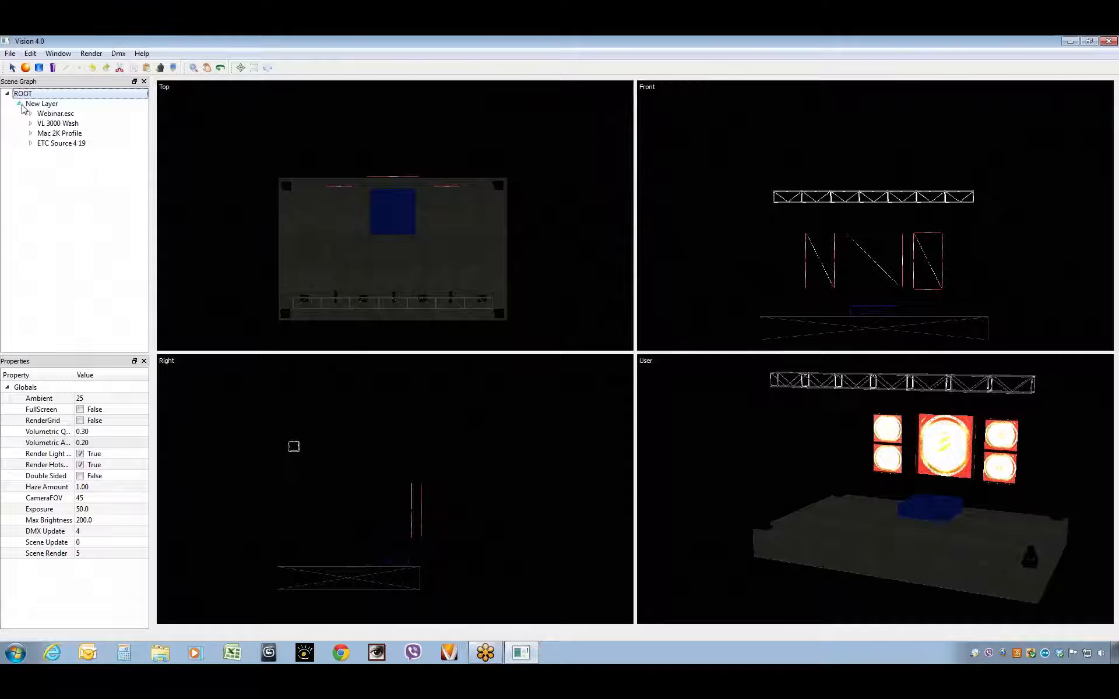
double_click(49, 144)
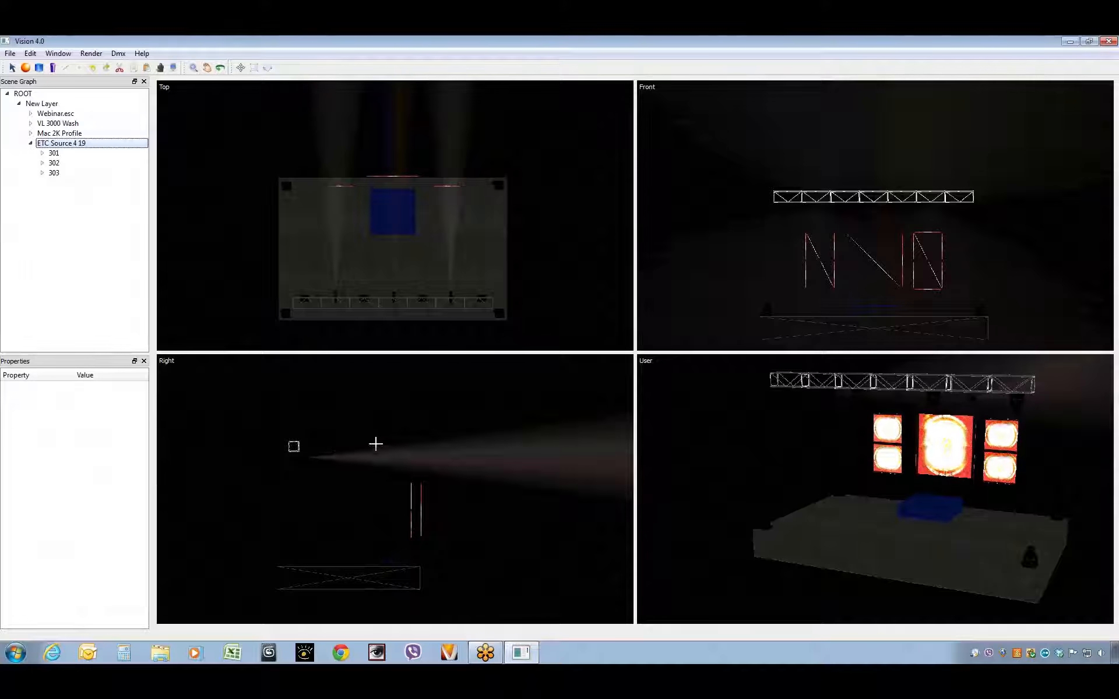
click(383, 209)
click(515, 257)
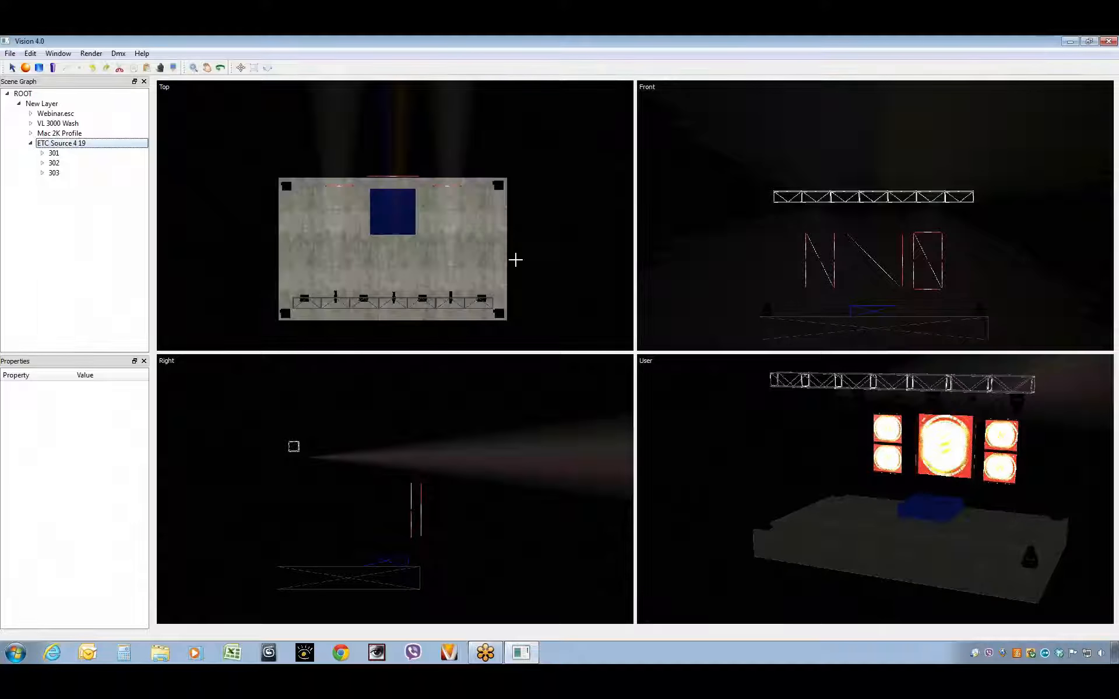
click(52, 153)
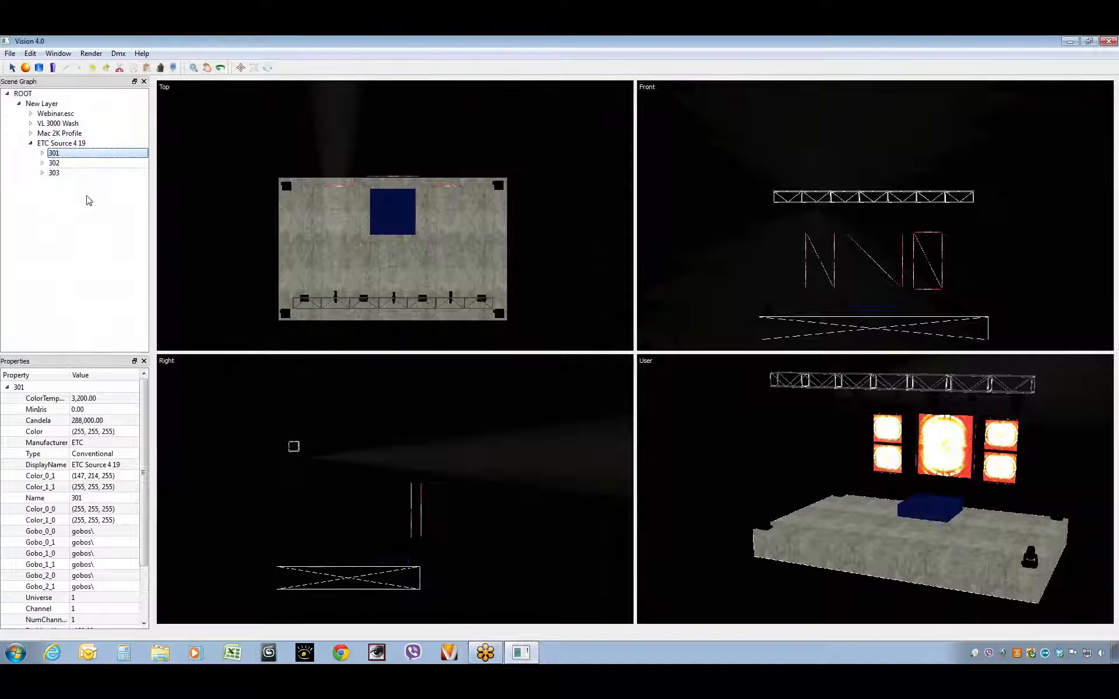
shift+click(63, 171)
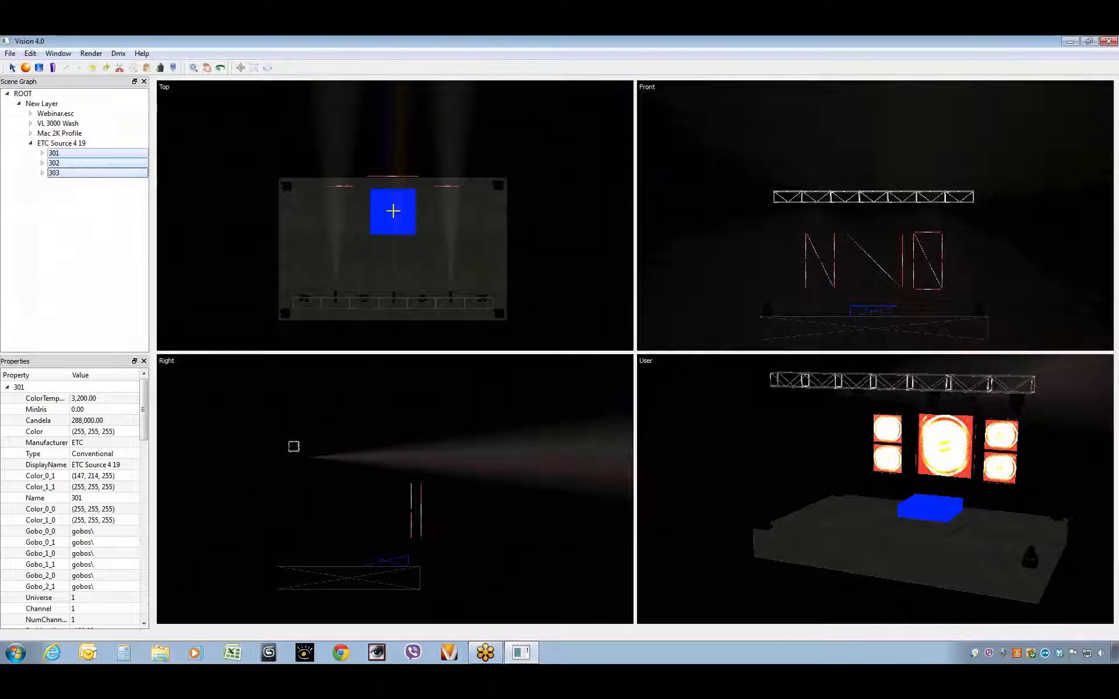
right_click(392, 210)
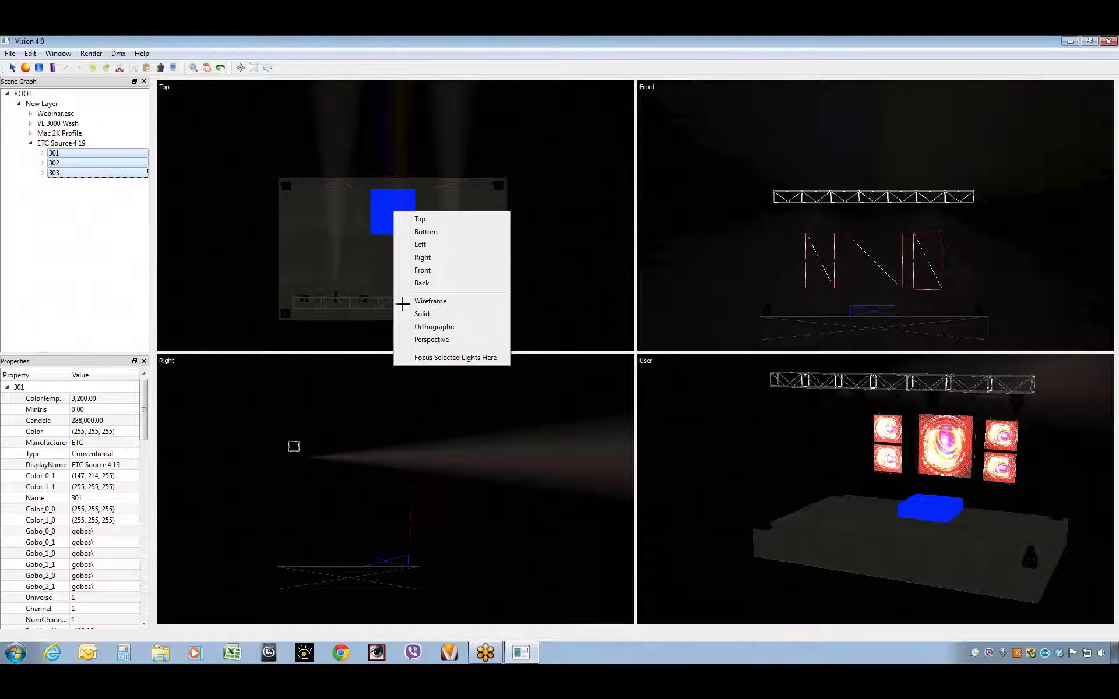
click(421, 358)
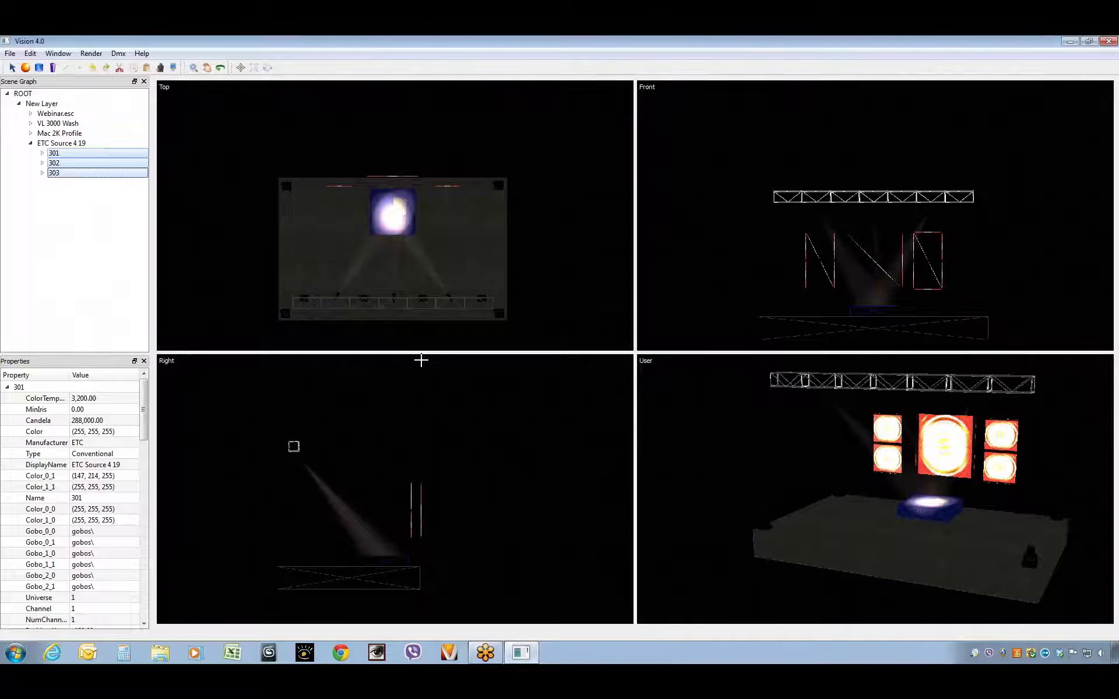
Step: Examine the beams of fixtures 301, 302 and 303 one at a time, and inspect the stage from an orbited Top viewport
click(23, 94)
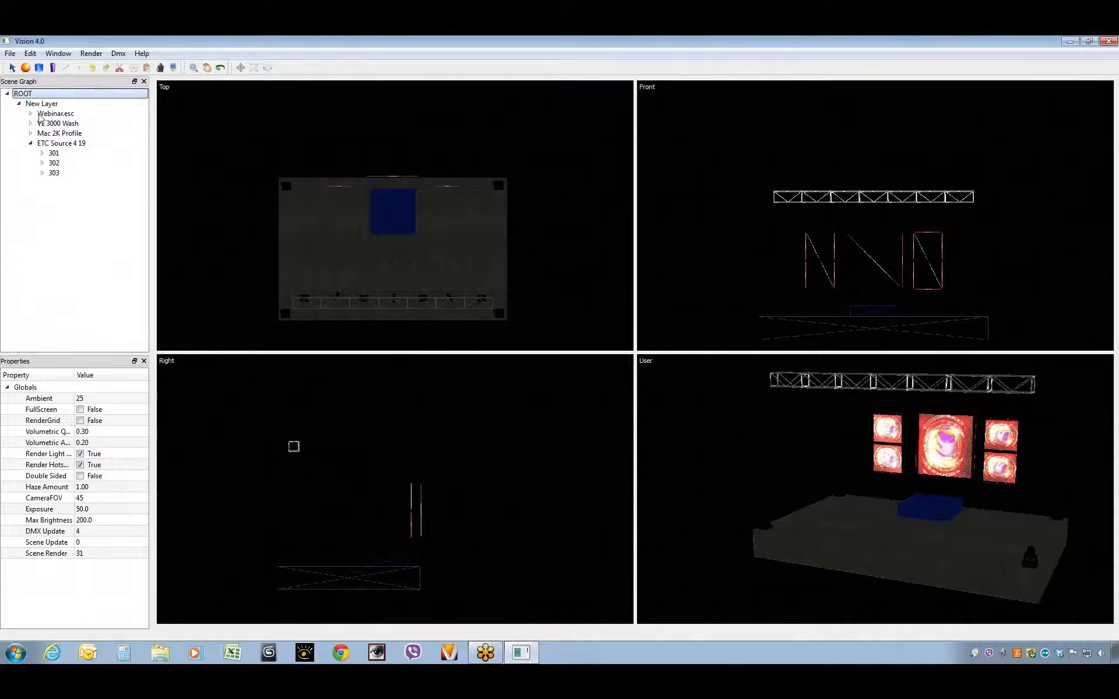
click(55, 155)
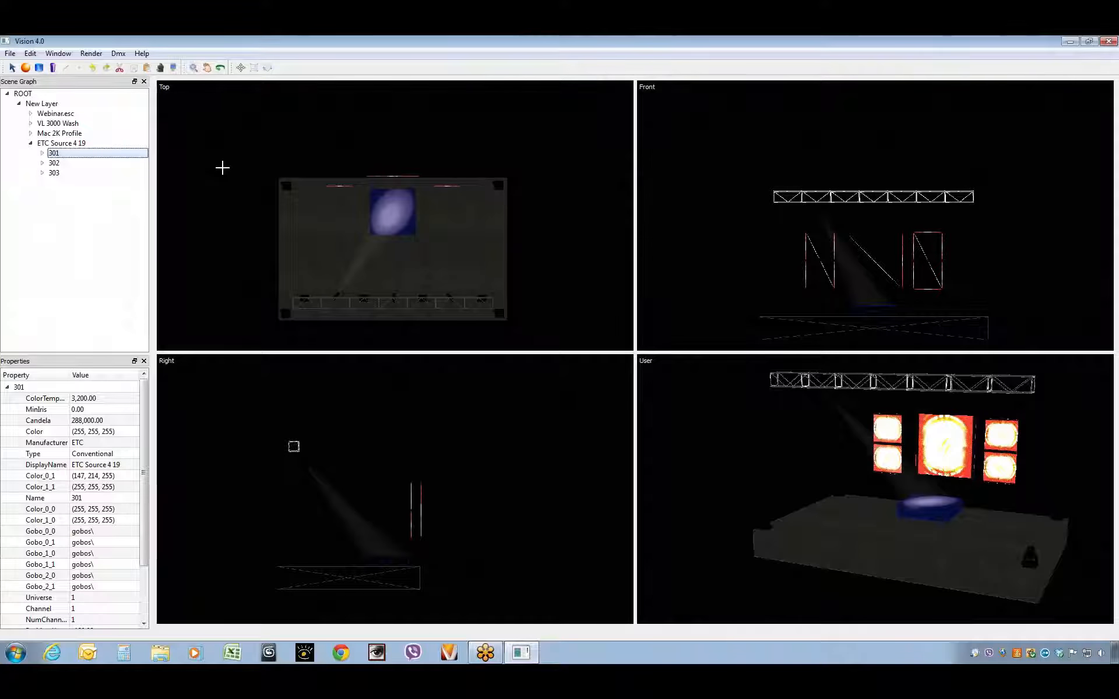
click(54, 164)
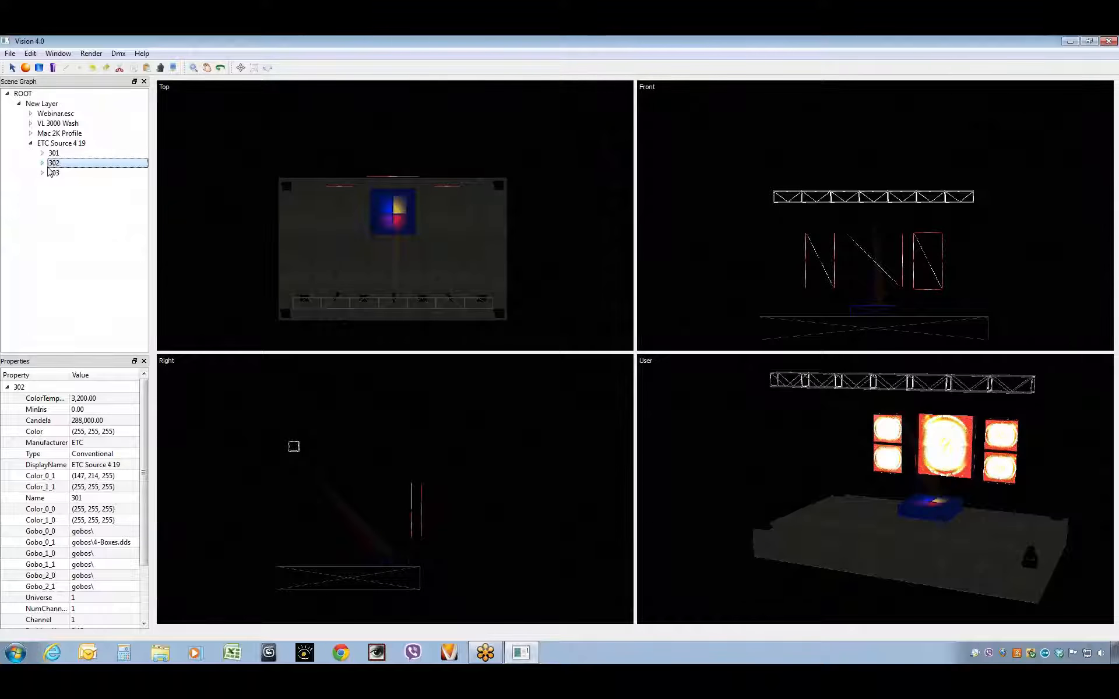
click(58, 174)
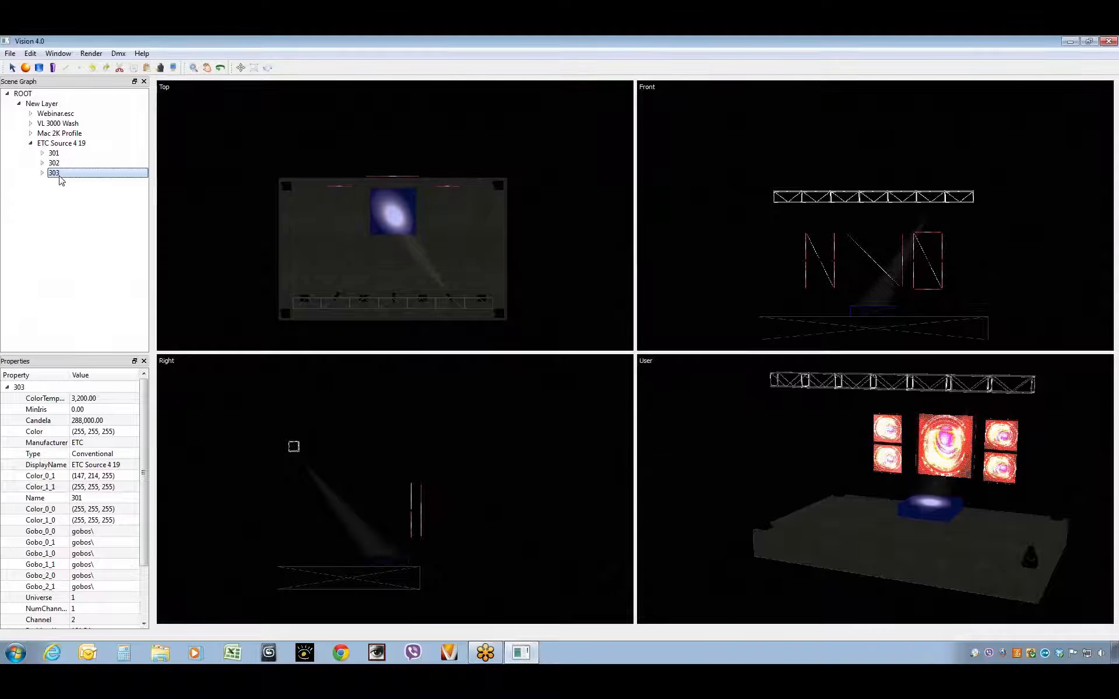
scroll(472, 492, up, 5)
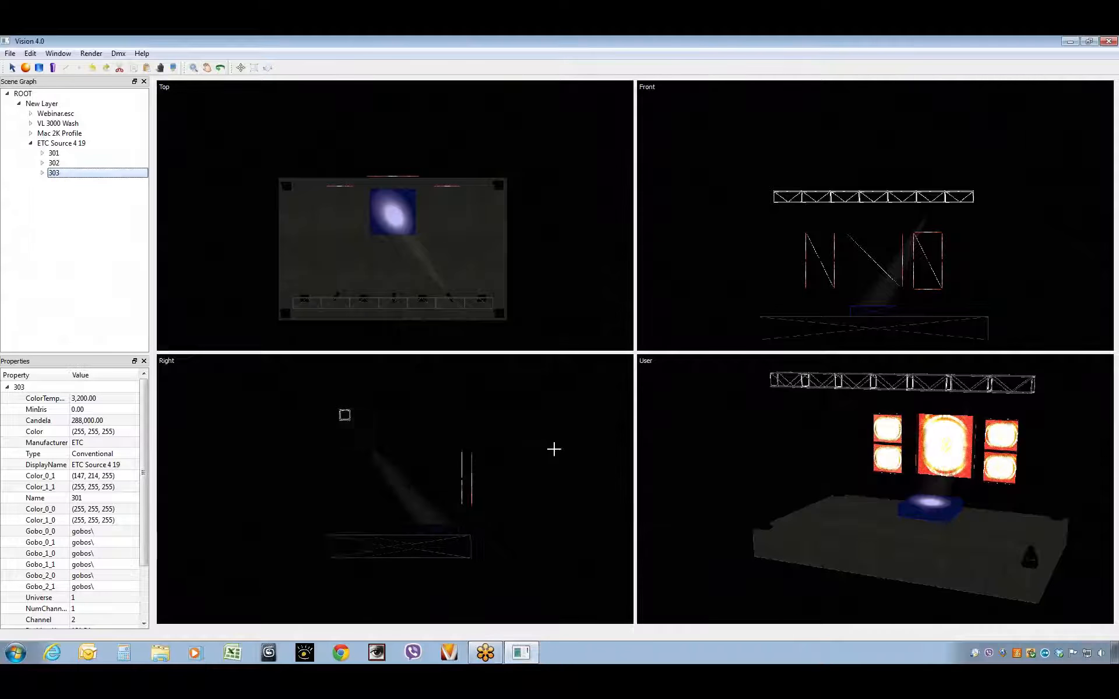
middle_drag(470, 271, 475, 294)
scroll(550, 247, up, 2)
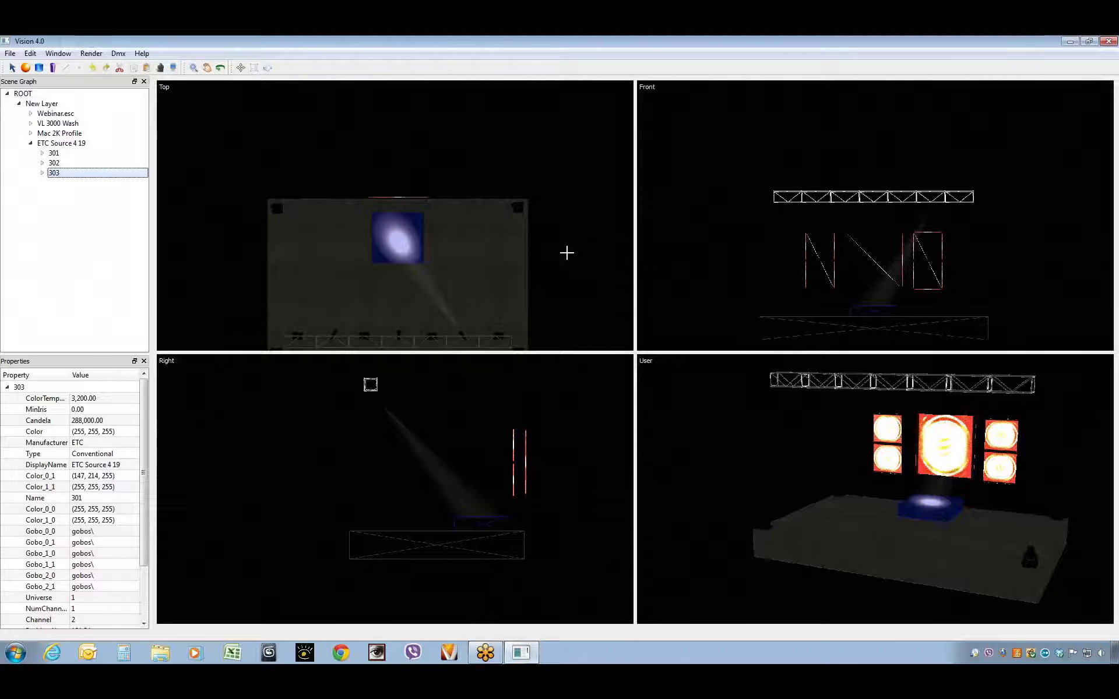
middle_drag(566, 252, 562, 175)
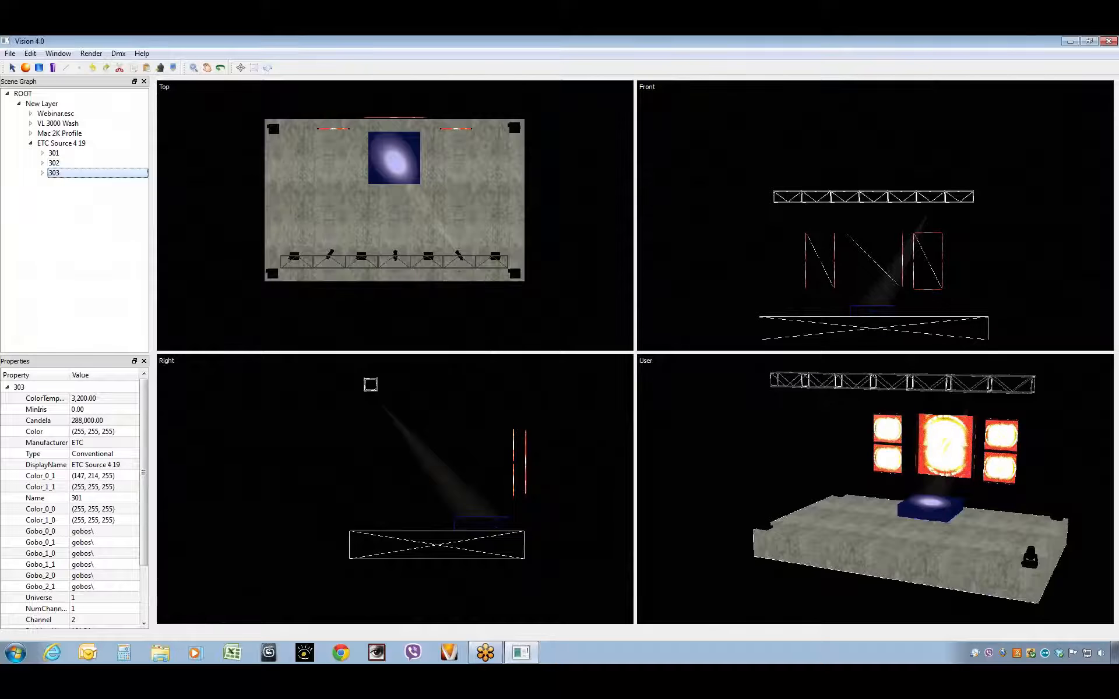
click(327, 254)
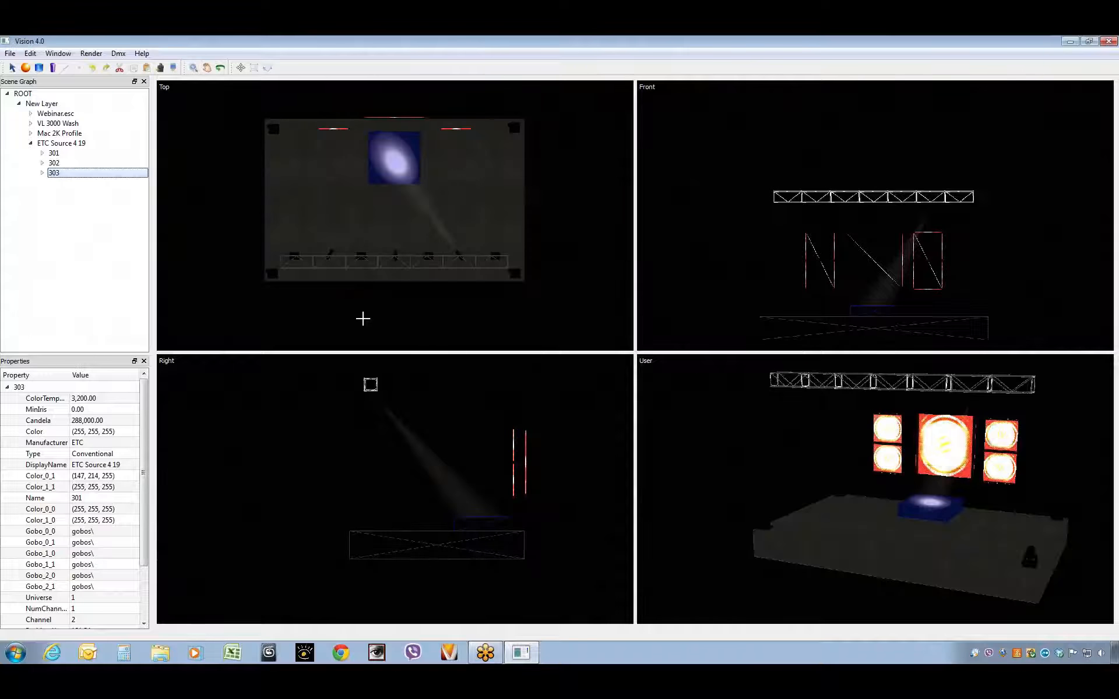
middle_drag(362, 318, 490, 198)
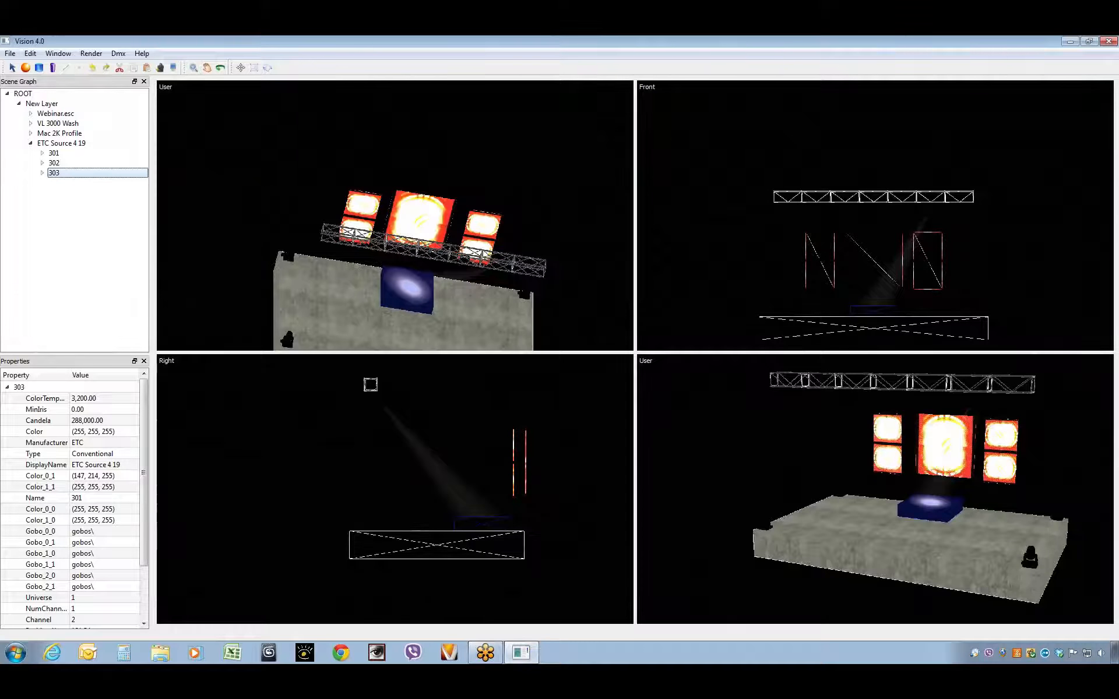
middle_drag(472, 298, 421, 173)
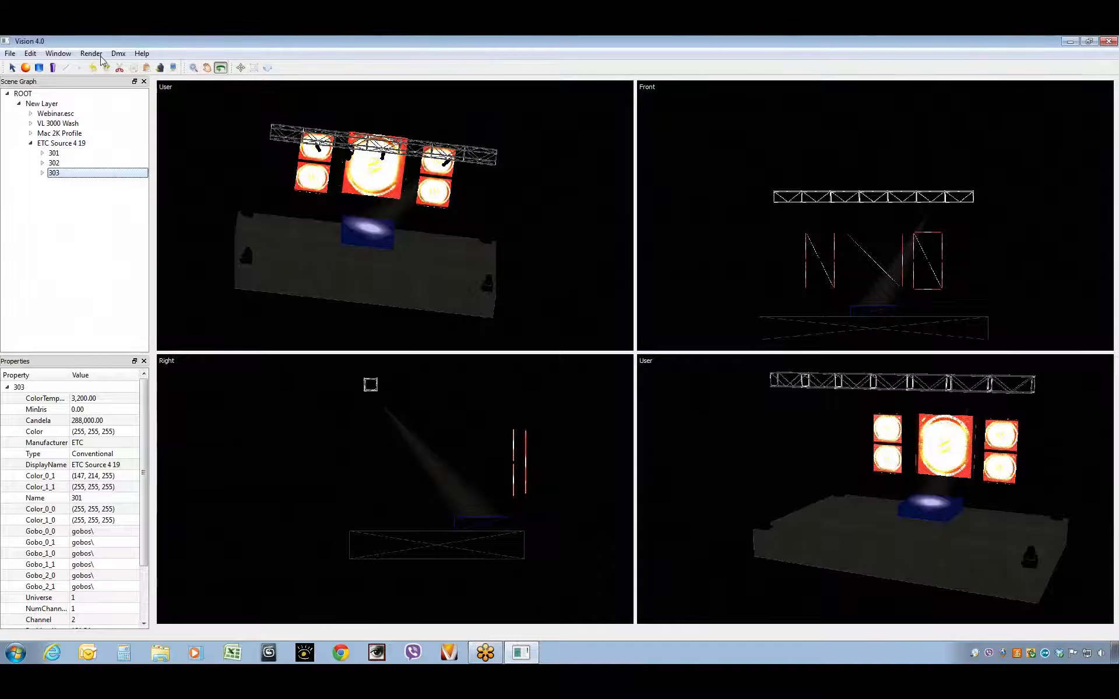
Step: Show the Software Console, widen it enough to read its controls, and frame the blue platform and video screens in the User view
click(59, 53)
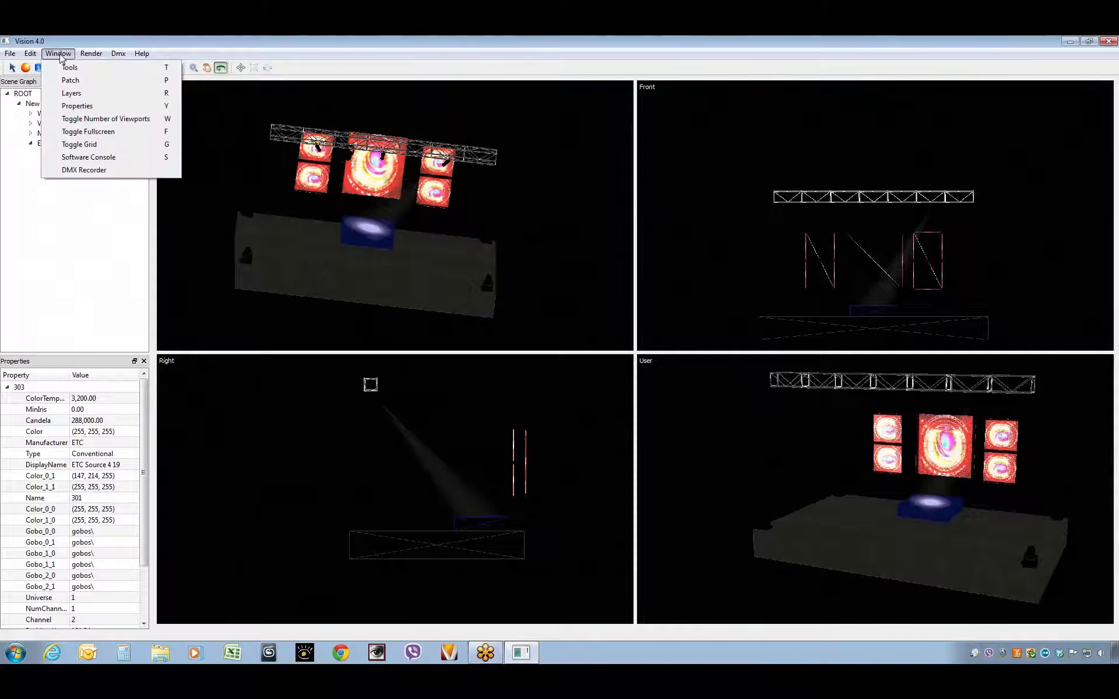
click(81, 157)
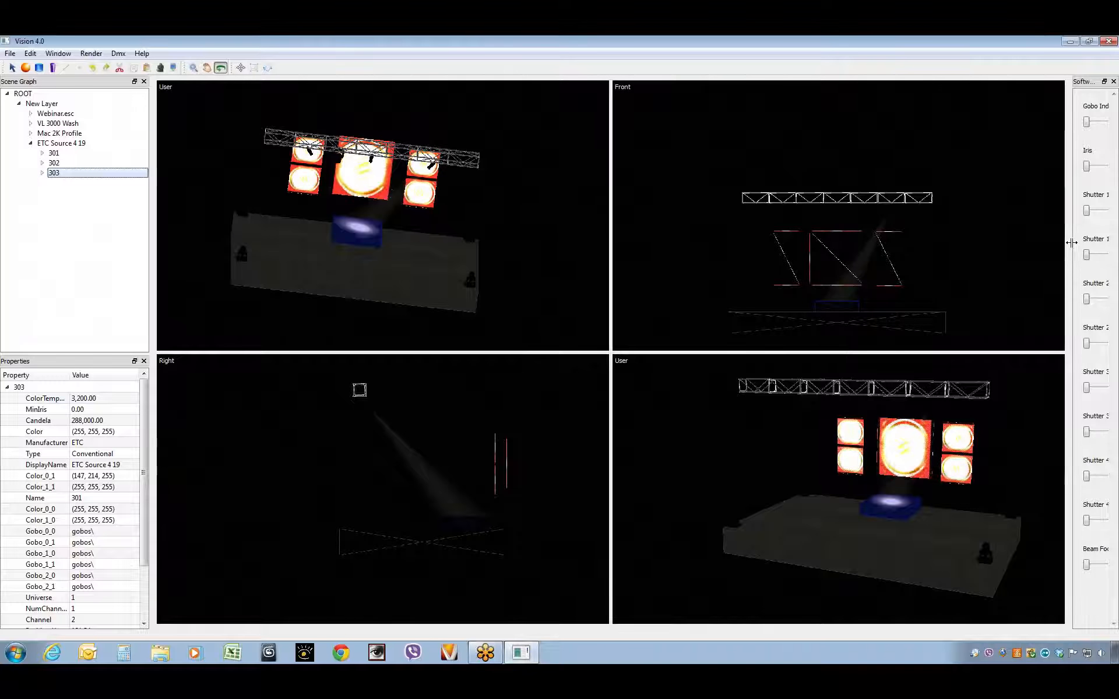
drag(1024, 245, 944, 245)
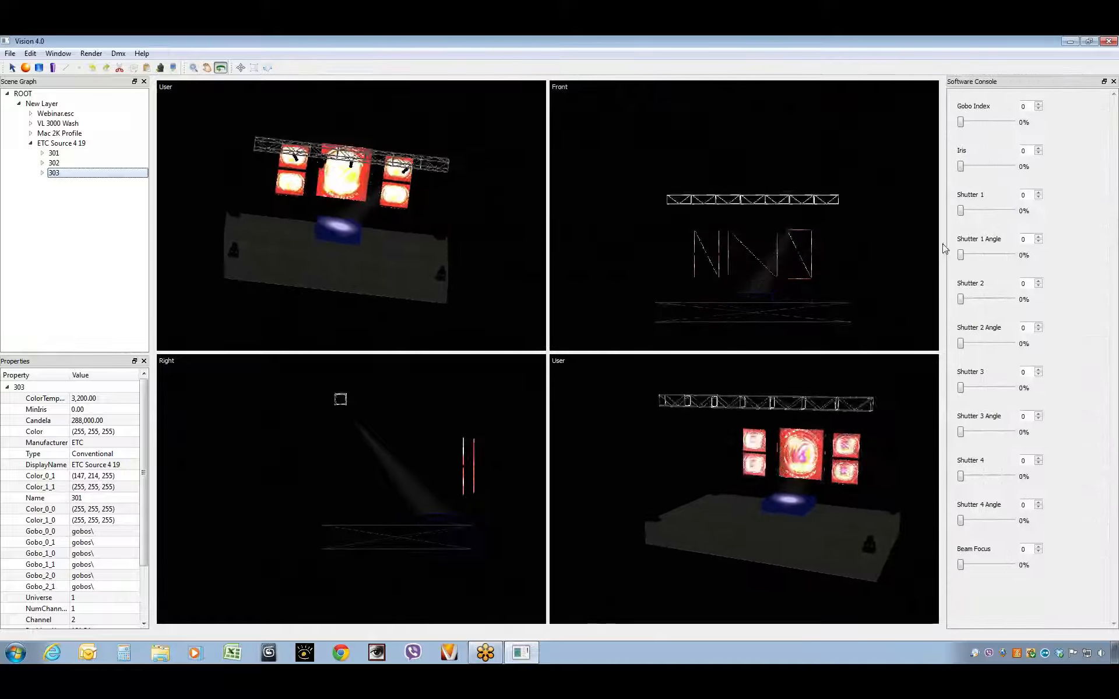
middle_drag(779, 560, 690, 546)
scroll(691, 546, up, 5)
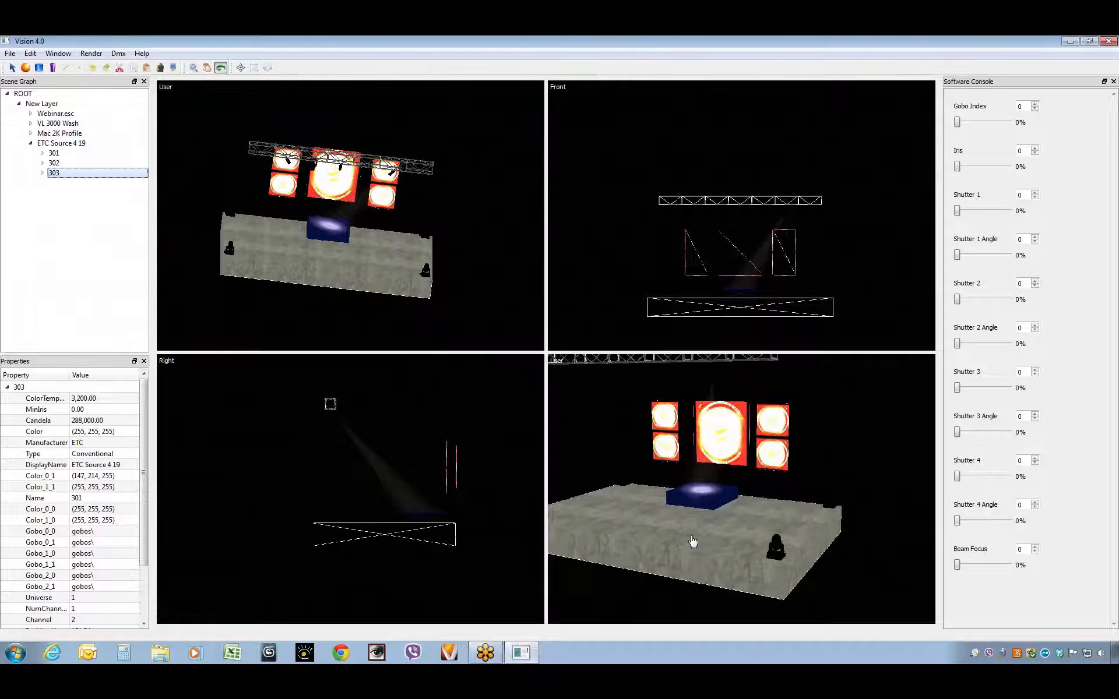
scroll(692, 540, up, 1)
middle_drag(704, 514, 731, 545)
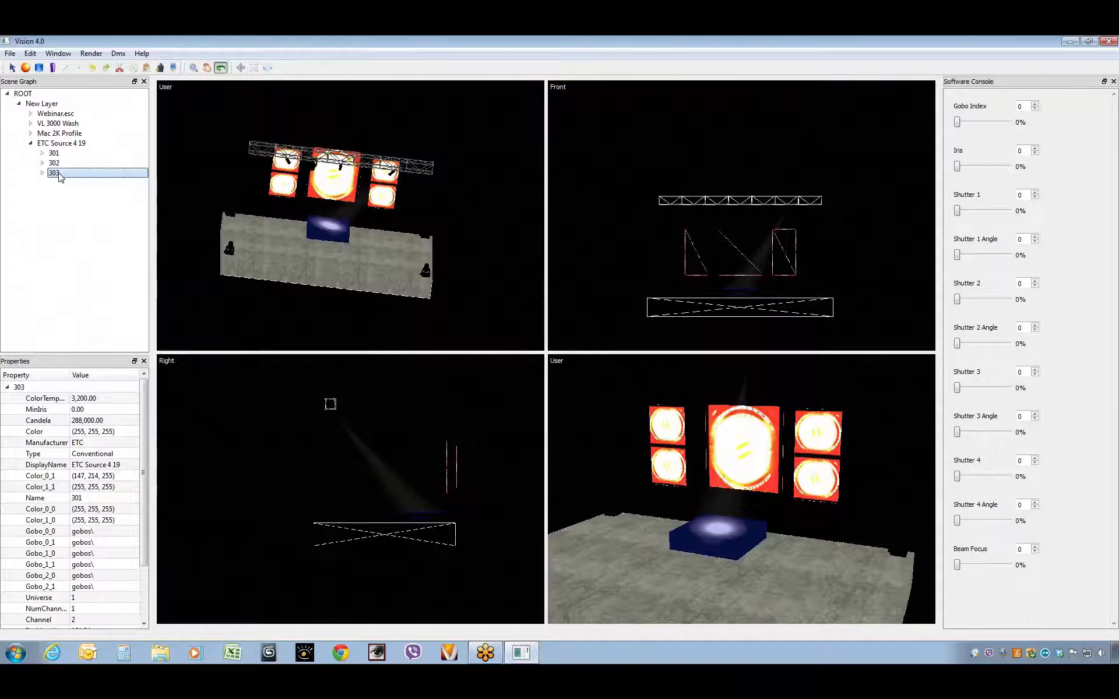
Step: Try the Iris and set Shutter 1 to 132 on fixture 303, and try the Gobo Index and Iris on fixture 302
drag(957, 167, 917, 175)
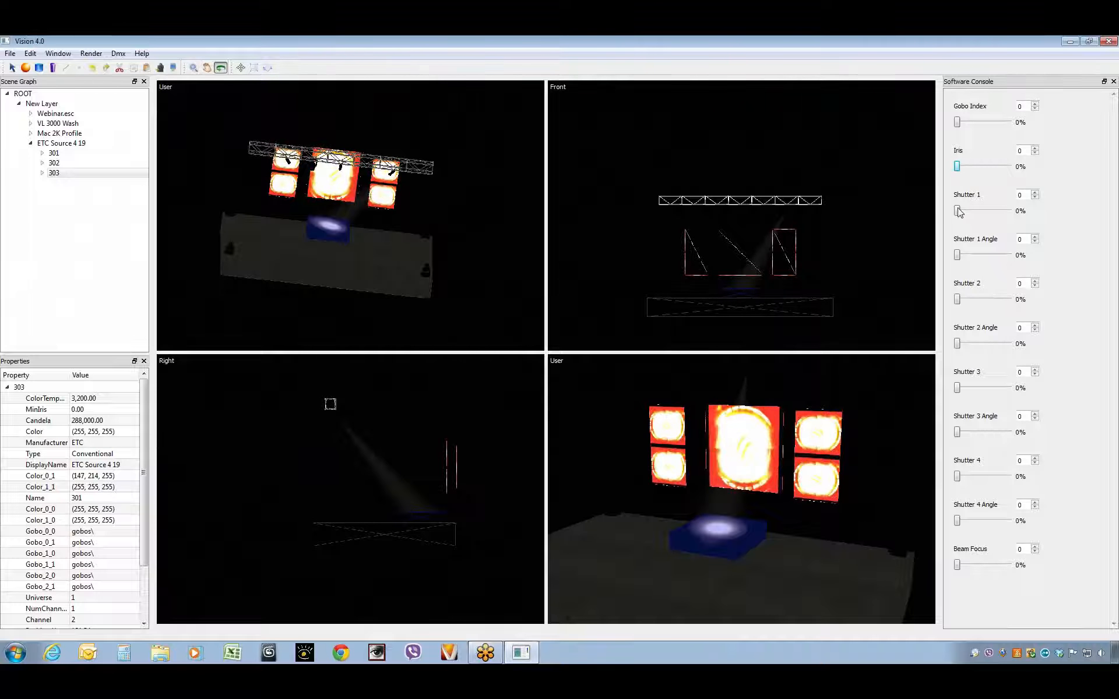
drag(957, 211, 956, 263)
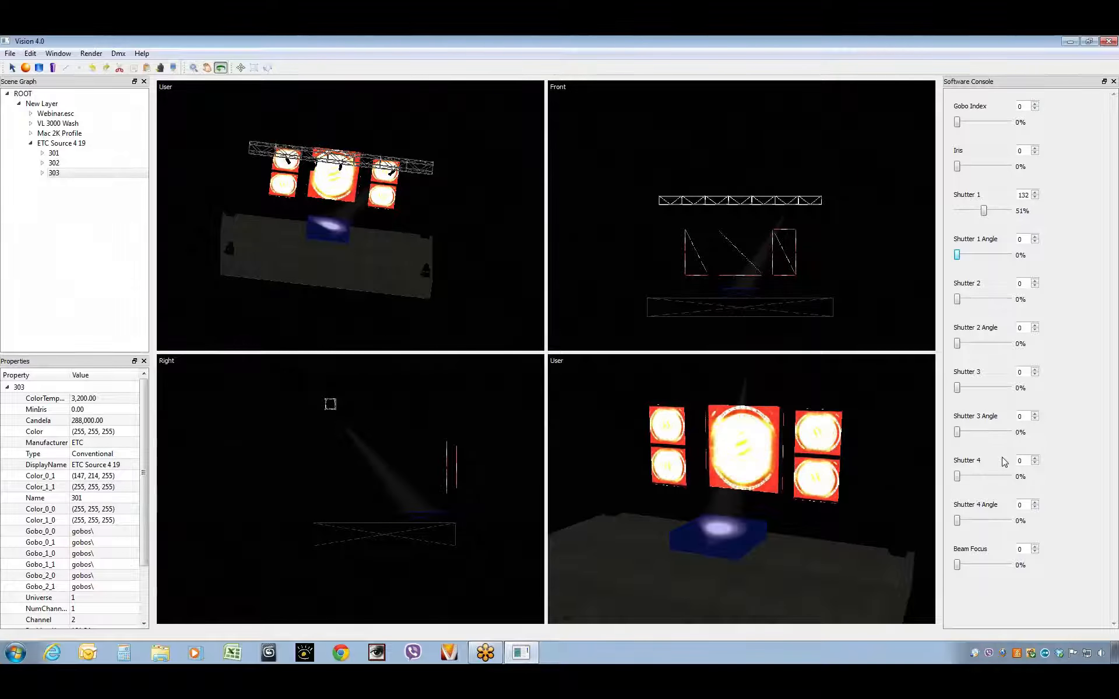
click(54, 163)
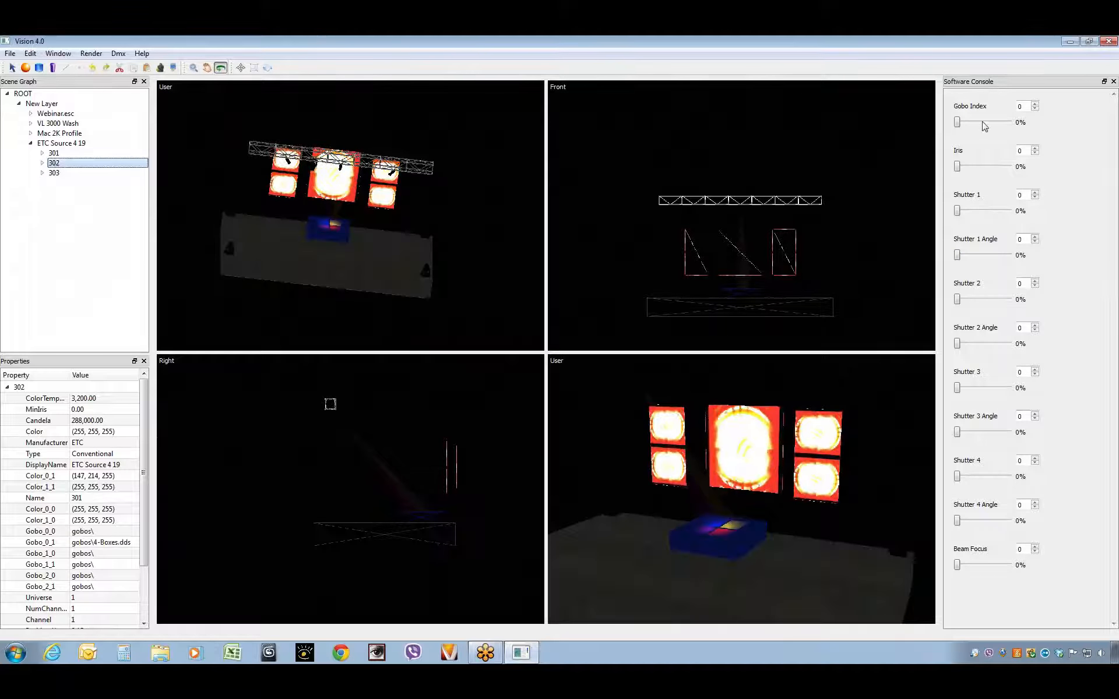
drag(976, 122, 975, 168)
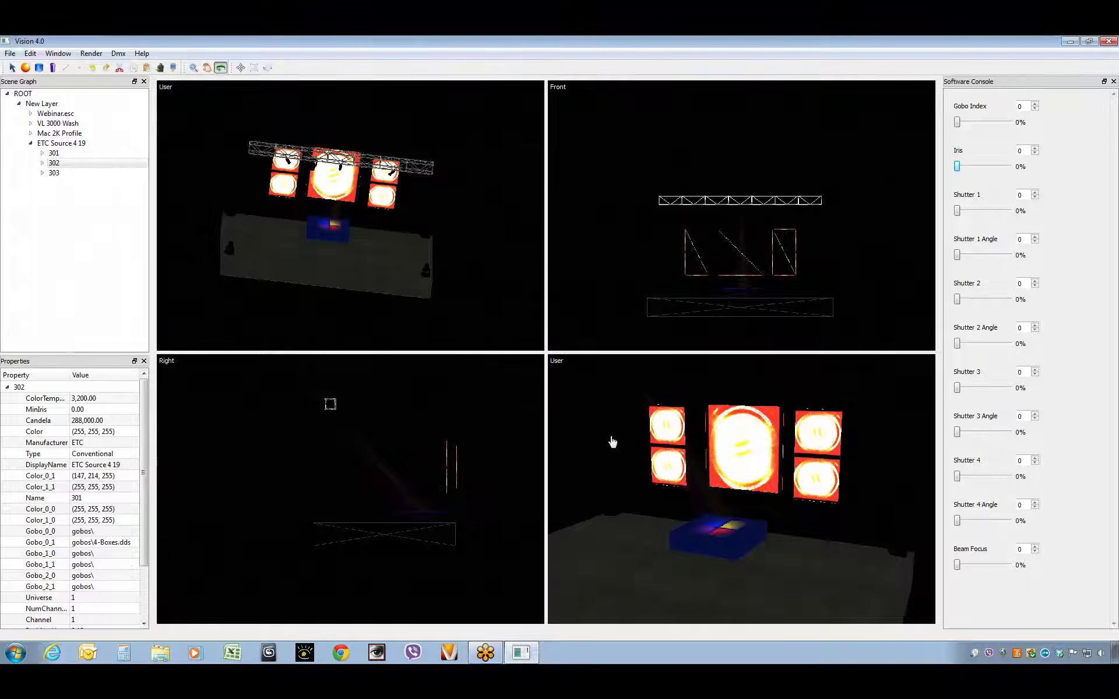
Step: Show the whole stage in a single User viewport and close the Software Console
scroll(611, 443, down, 5)
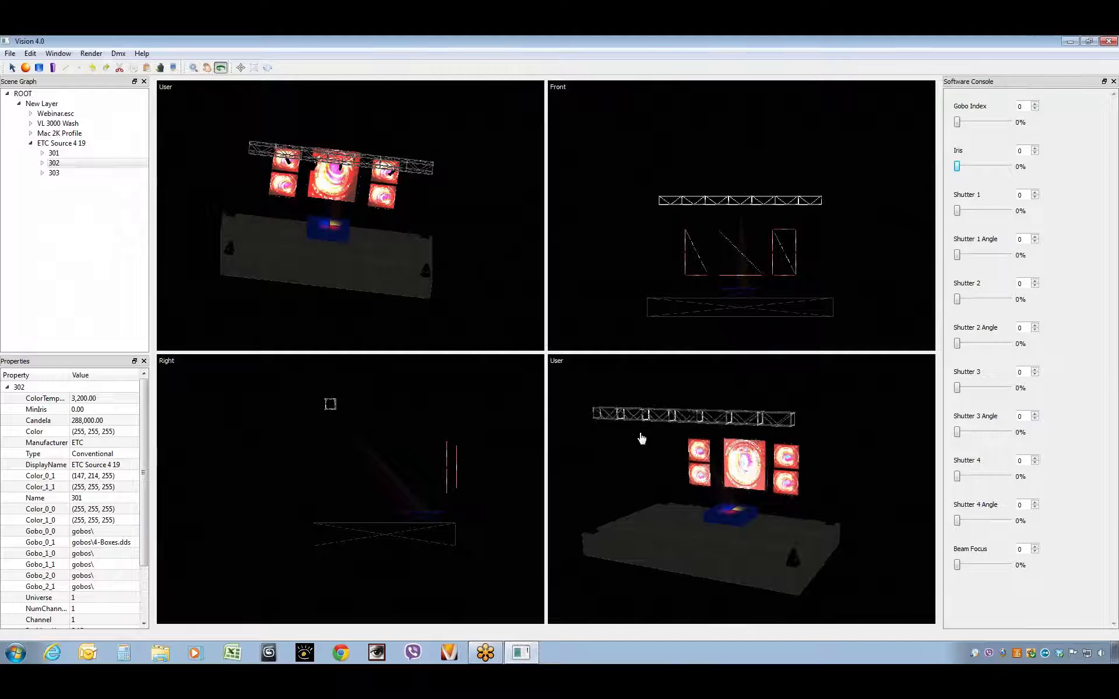
key(space)
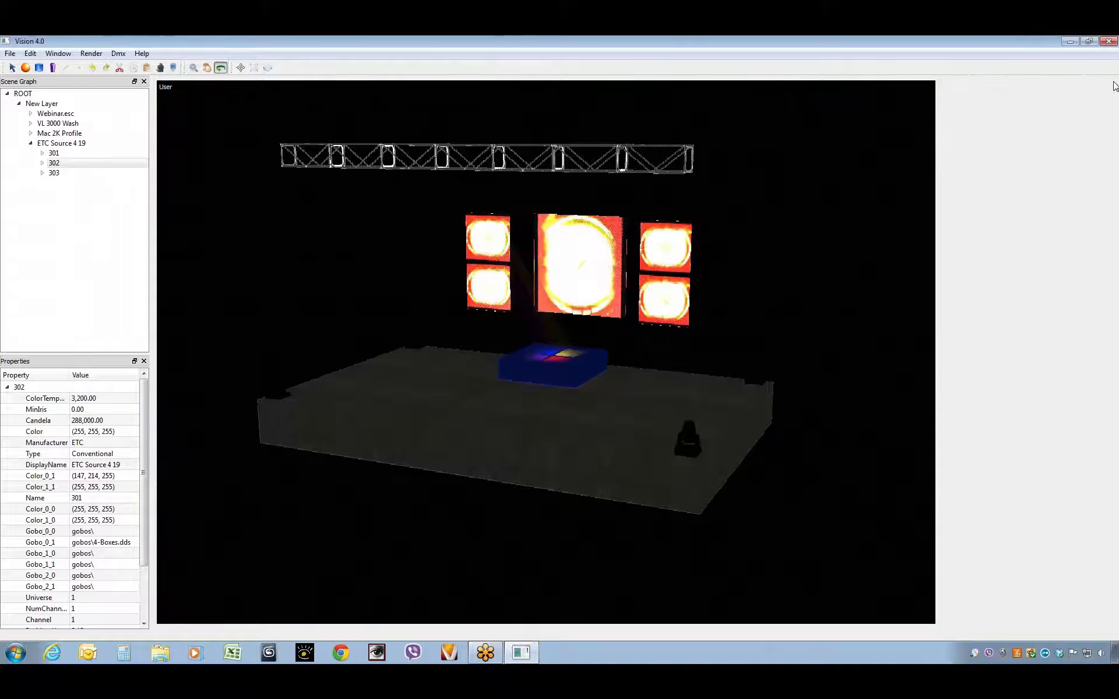
click(1114, 82)
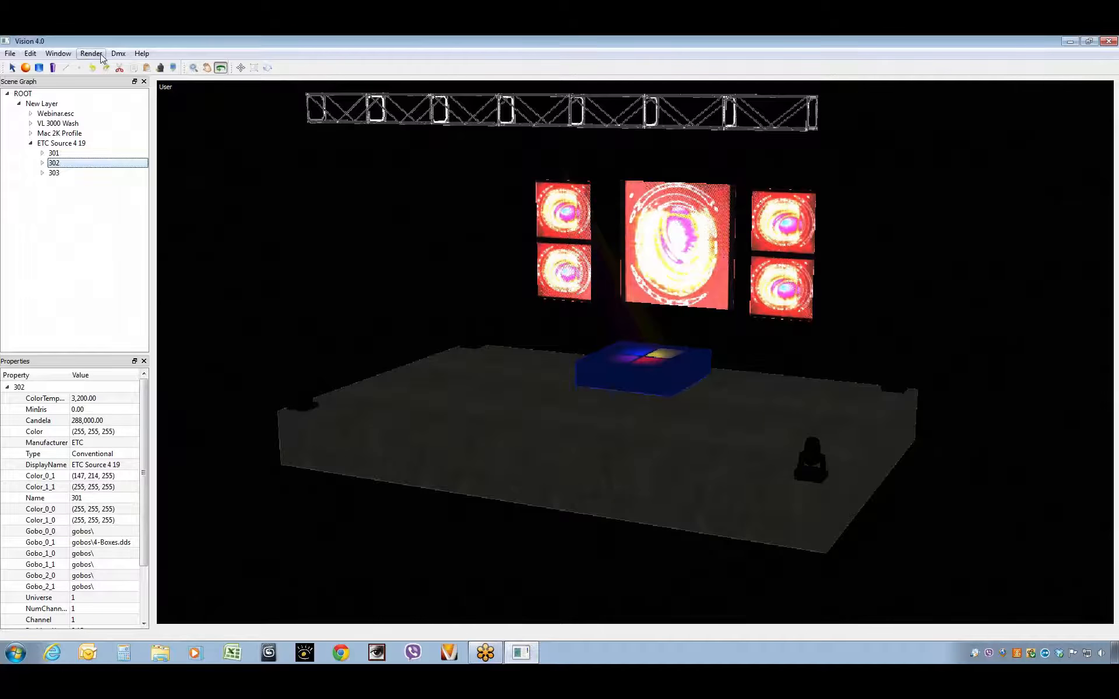
Step: Review the fixtures' universe and channel assignments in the Patch Tool and close it
click(118, 54)
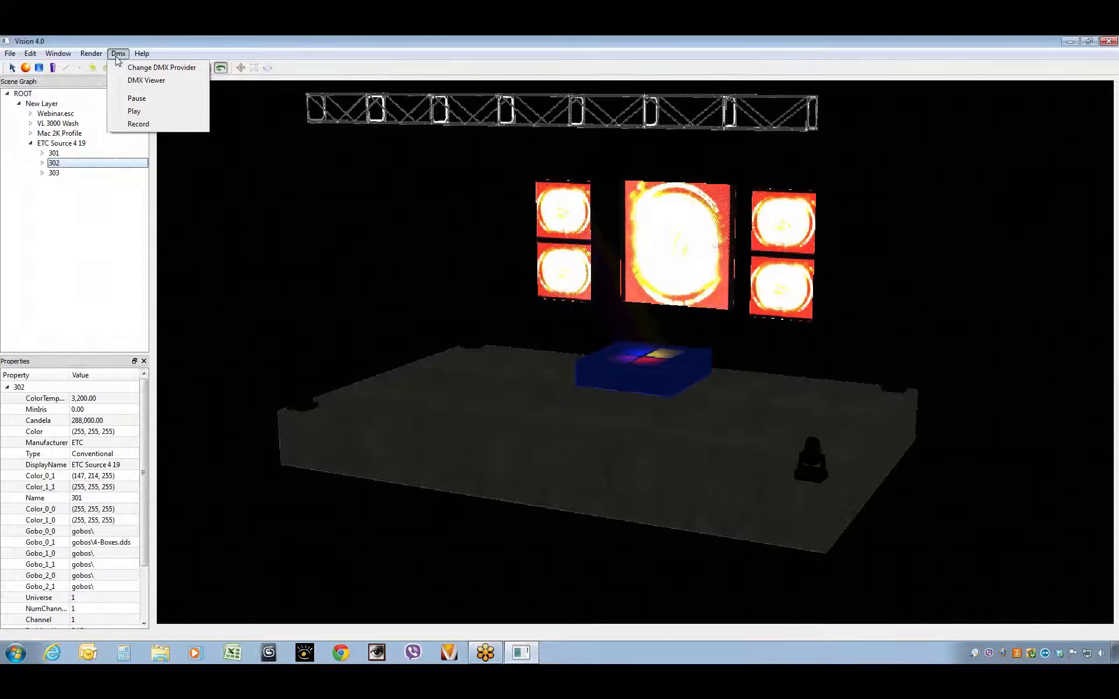
mouse_move(49, 58)
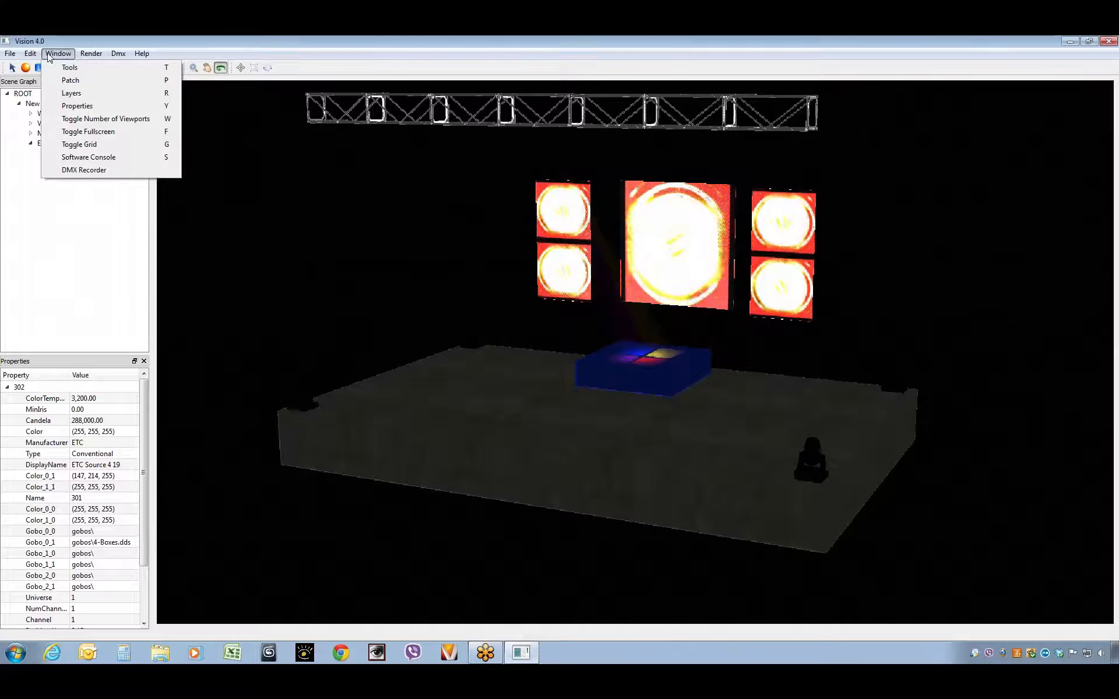
mouse_move(11, 58)
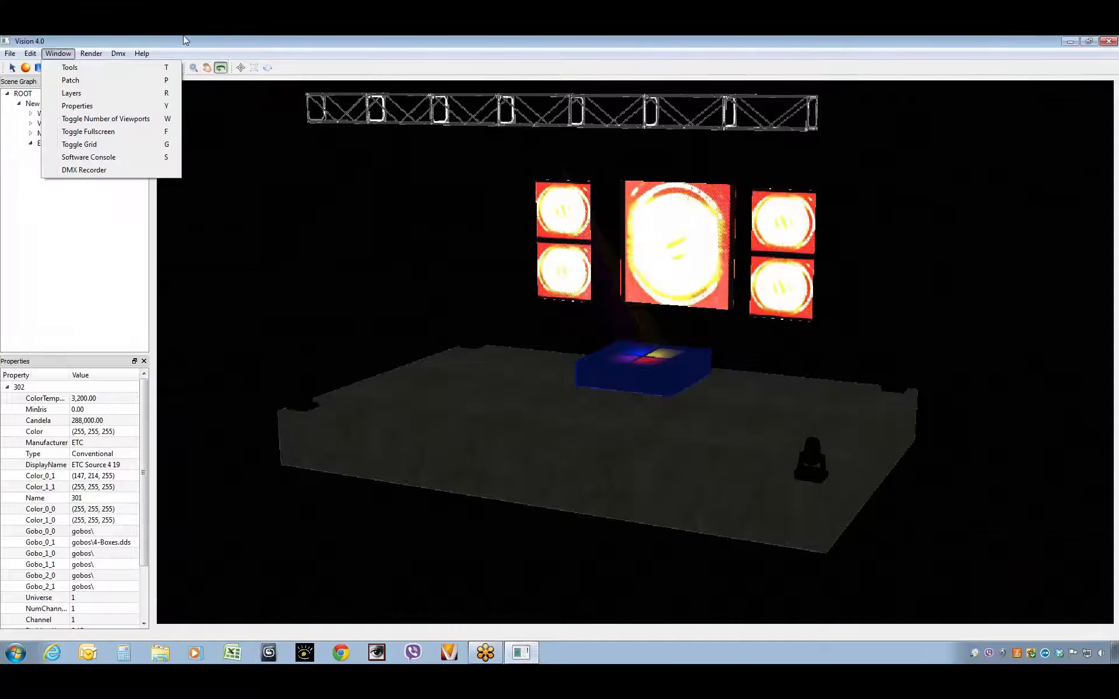
click(72, 82)
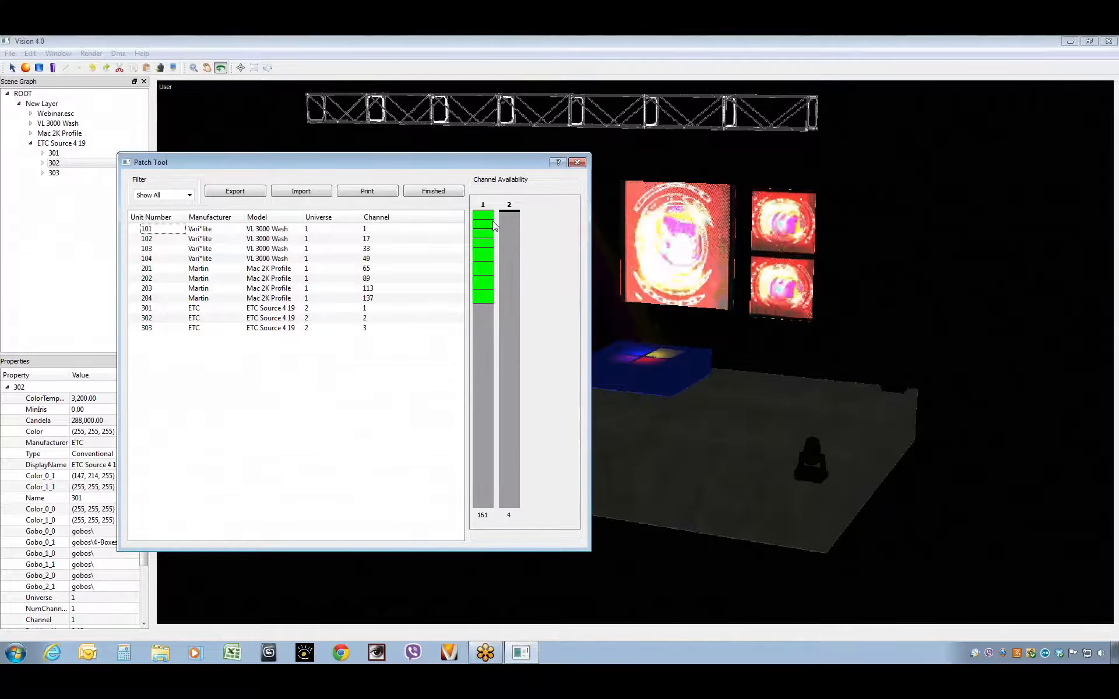
click(577, 163)
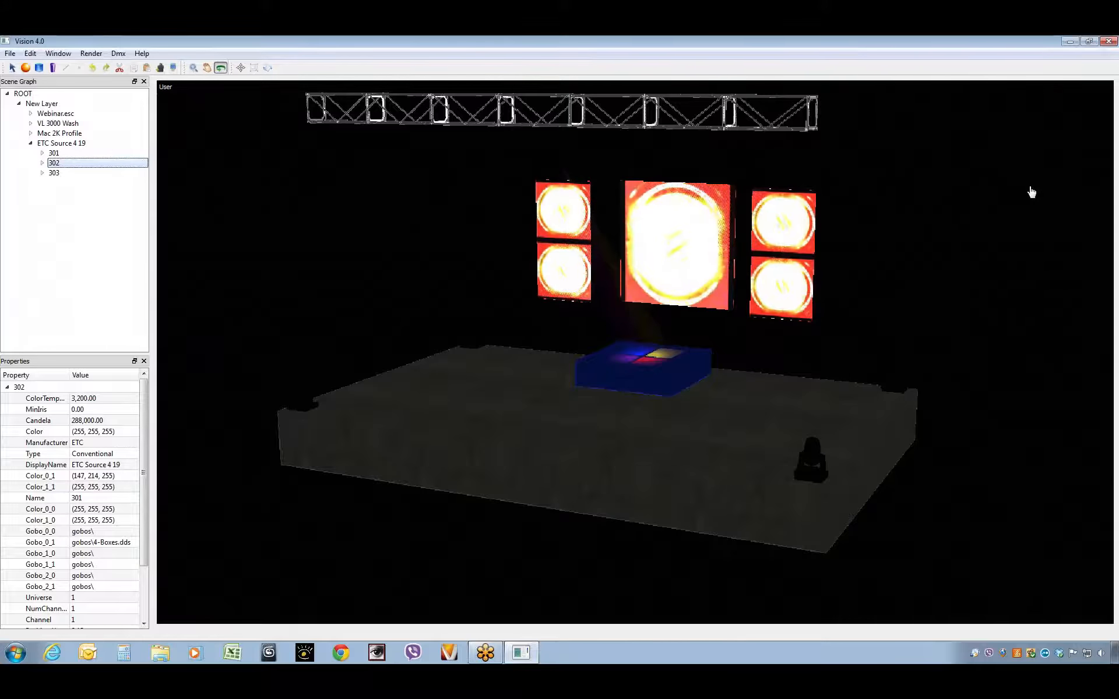